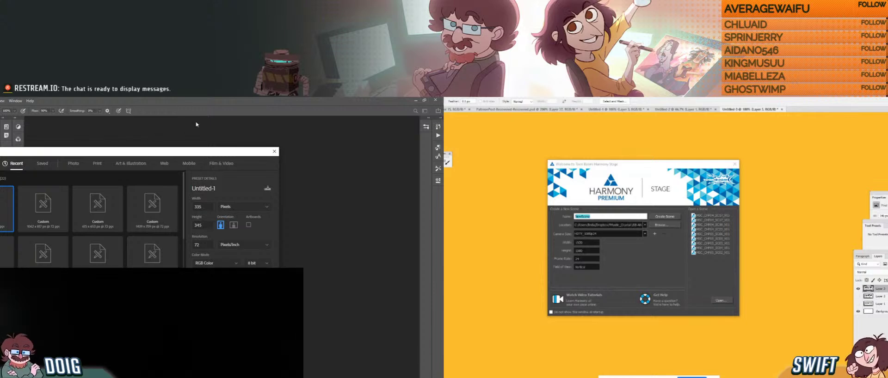
- Create a new Photoshop document from the A4 print preset, 210 x 297 mm at 300 ppi
click(97, 164)
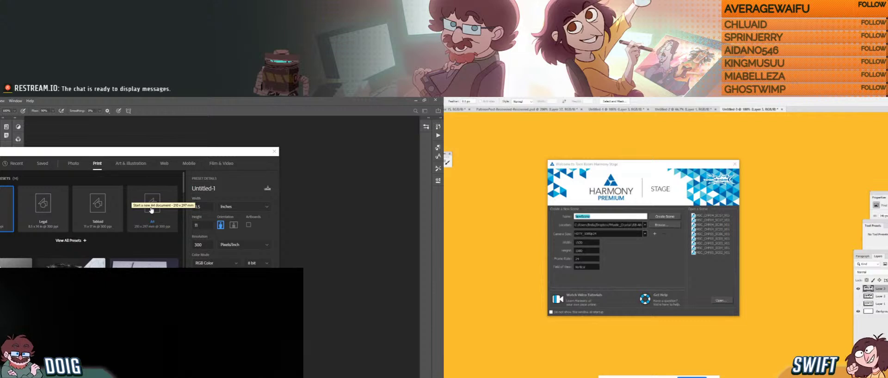
click(151, 209)
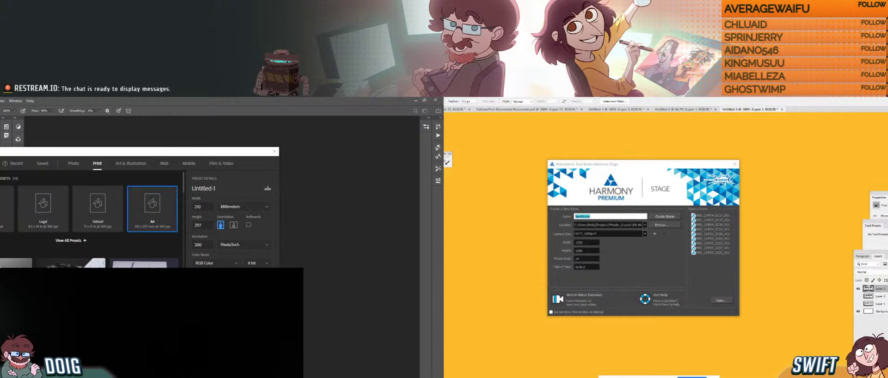
key(Return)
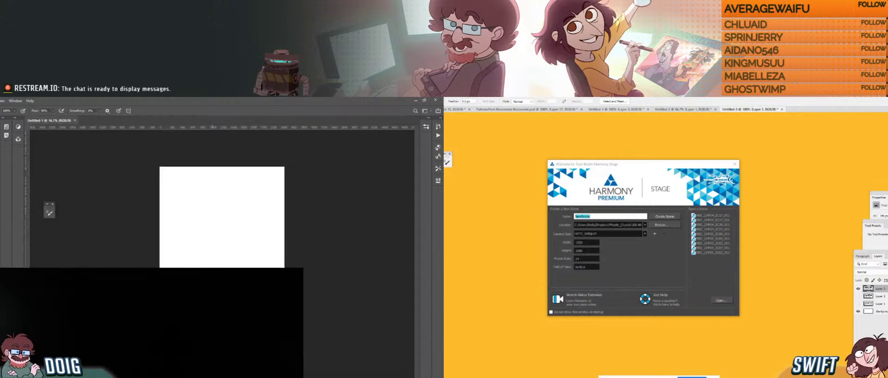
- Switch to Toon Boom Harmony, replace the default scene name with a new one and create the scene
click(594, 217)
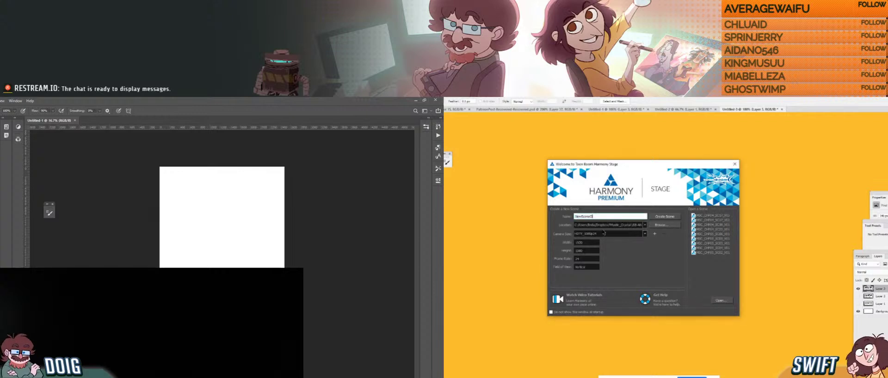
key(ctrl+a)
text(S)
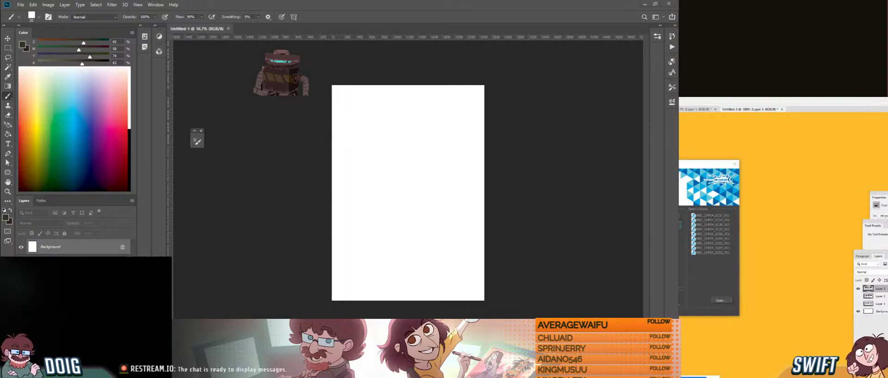
click(706, 311)
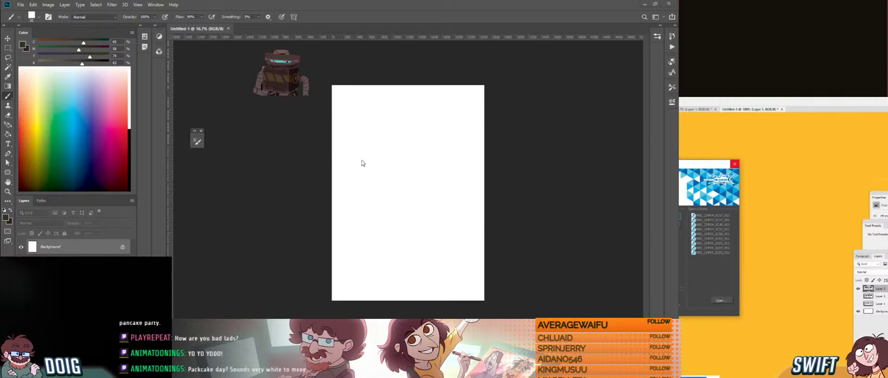
- Switch to Photoshop, undo the stray brush mark on the A4 page and add a new empty layer for sketching
click(322, 183)
key(ctrl+plus)
key(ctrl+plus)
key(ctrl+plus)
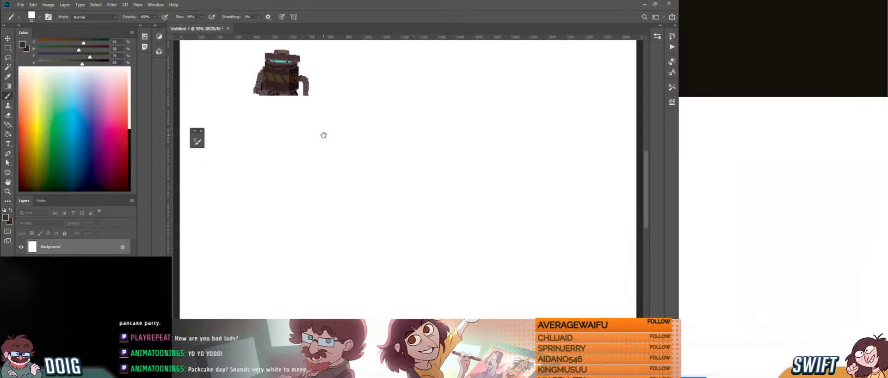
mouse_move(323, 135)
mouse_down()
mouse_move(327, 184)
mouse_move(324, 131)
mouse_move(327, 148)
mouse_move(305, 159)
mouse_move(315, 160)
mouse_up()
key(ctrl+z)
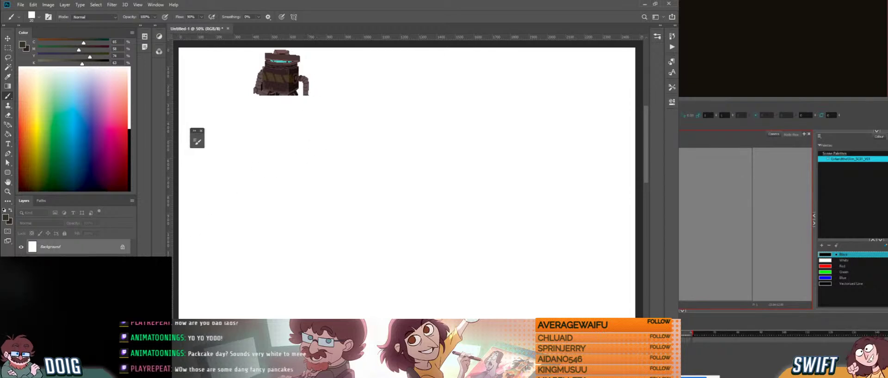
key(ctrl+shift+alt+n)
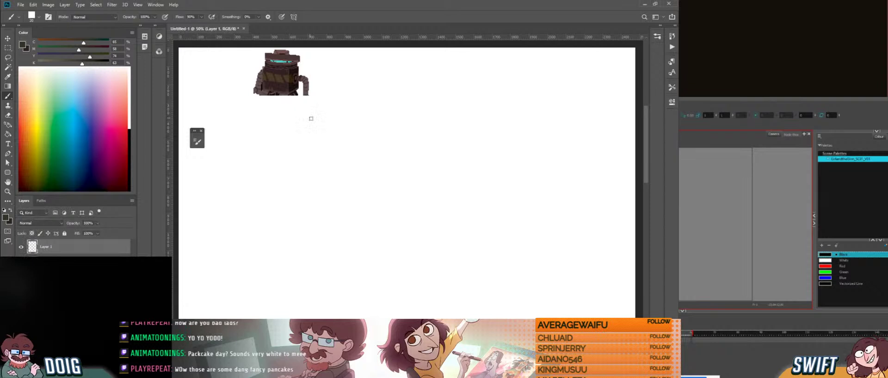
- Sketch a loose, rounded head outline in the upper part of the page on the new layer
mouse_move(275, 197)
mouse_down()
mouse_move(270, 157)
mouse_move(313, 126)
mouse_move(307, 121)
mouse_move(332, 115)
mouse_move(338, 130)
mouse_move(384, 135)
mouse_up()
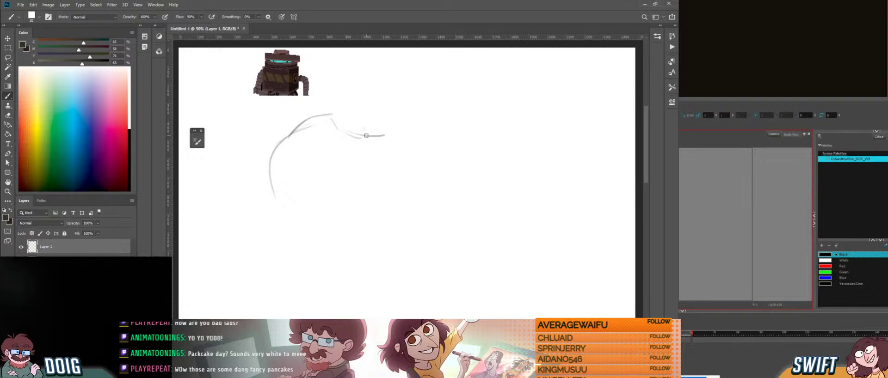
mouse_move(341, 115)
mouse_down()
mouse_move(373, 149)
mouse_move(358, 214)
mouse_move(379, 180)
mouse_move(365, 142)
mouse_move(340, 145)
mouse_up()
mouse_move(282, 184)
mouse_down()
mouse_move(305, 224)
mouse_move(313, 208)
mouse_up()
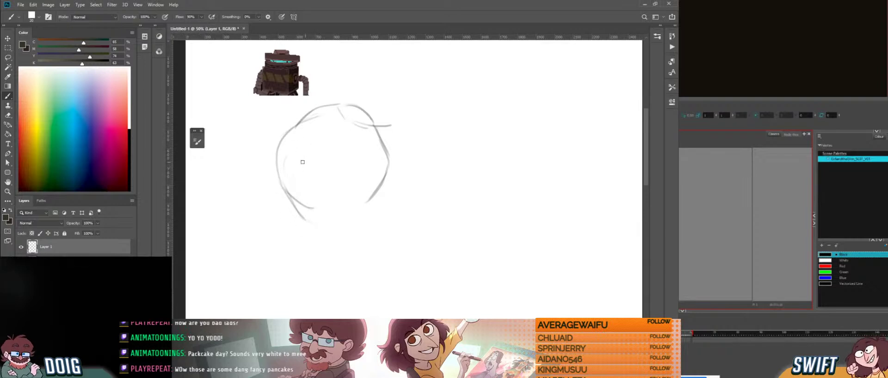
- Sketch a smaller circular face shape inside the head outline with short curved strokes
drag(301, 161, 312, 189)
drag(300, 168, 307, 151)
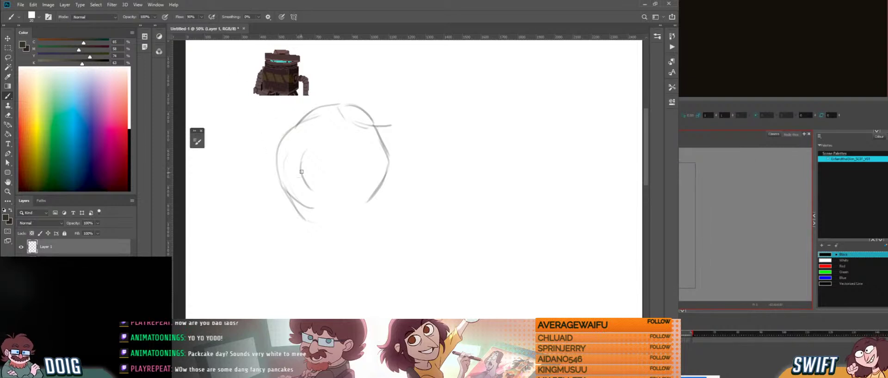
mouse_move(334, 188)
mouse_down()
mouse_move(329, 135)
mouse_move(308, 160)
mouse_move(354, 141)
mouse_up()
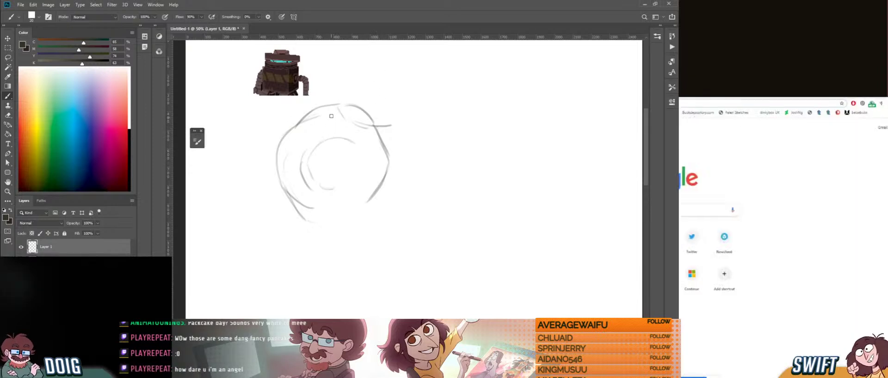
mouse_move(355, 144)
mouse_down()
mouse_move(372, 162)
mouse_move(350, 199)
mouse_up()
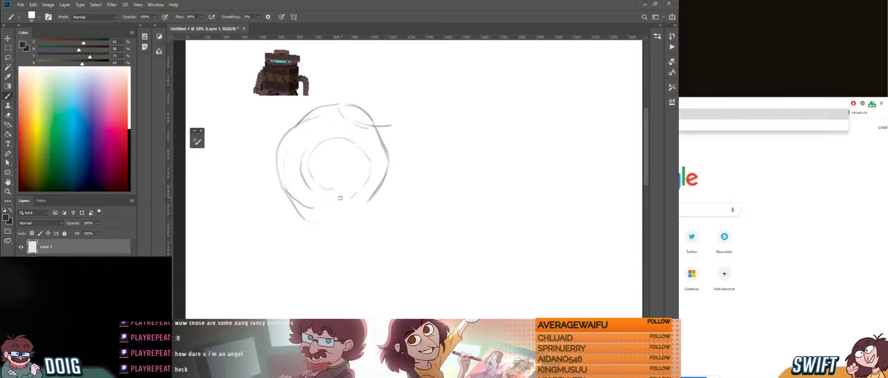
mouse_move(359, 150)
mouse_down()
mouse_move(356, 185)
mouse_move(337, 193)
mouse_move(361, 174)
mouse_up()
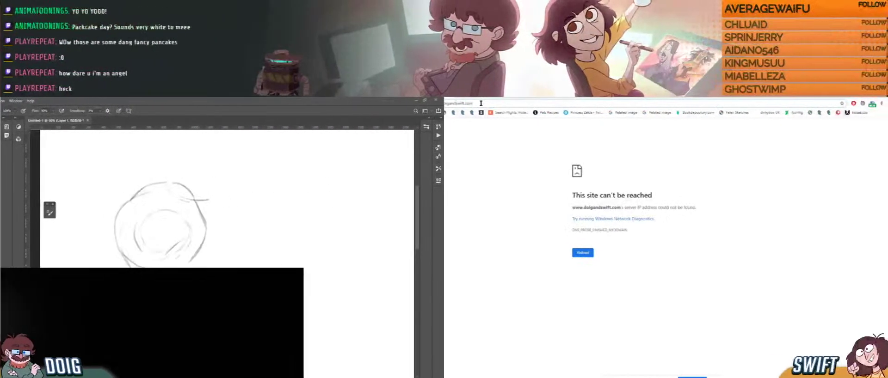
- Switch to the browser, correct the web address to doigswift.com and open the site
key(BackSpace)
key(BackSpace)
key(BackSpace)
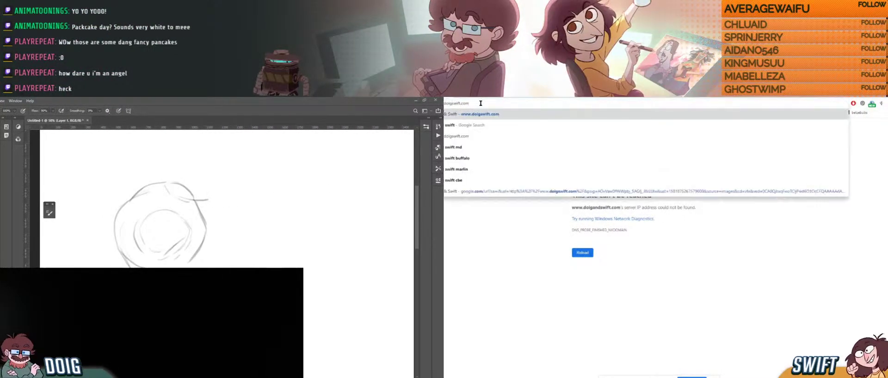
key(Return)
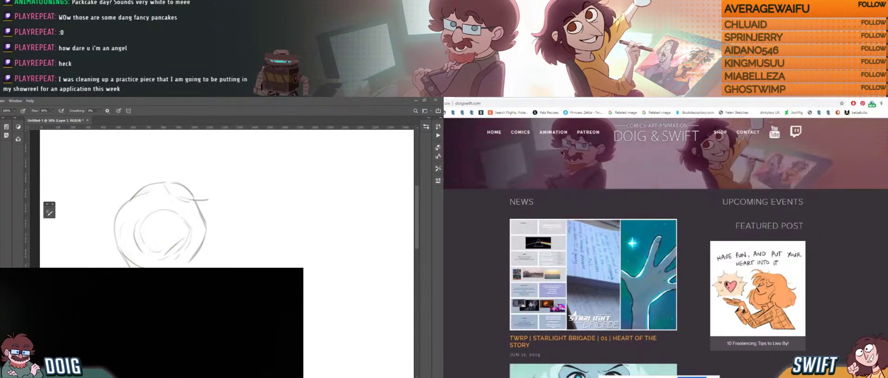
- Open the site's Comics page and copy the swirling pink comic page image from the Girl and the Glim gallery
click(530, 138)
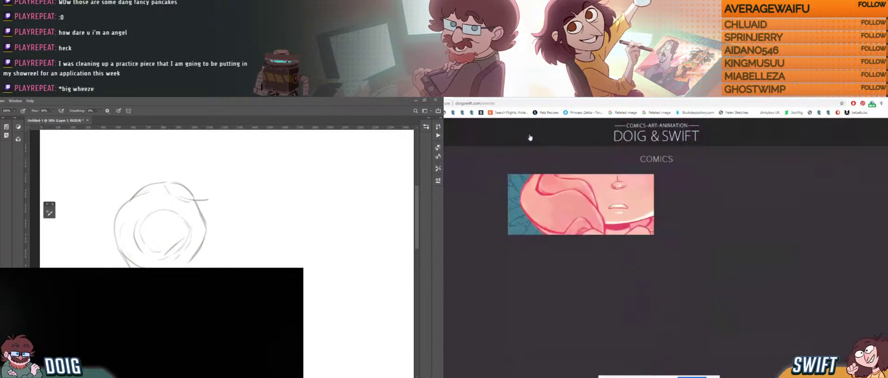
scroll(530, 137, down, 4)
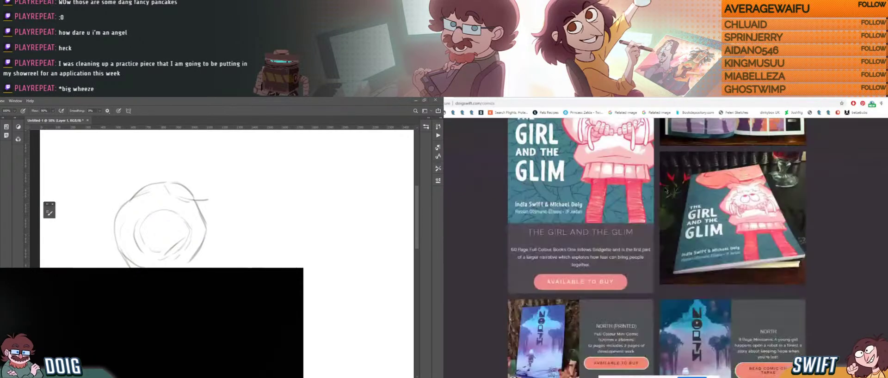
scroll(665, 190, down, 8)
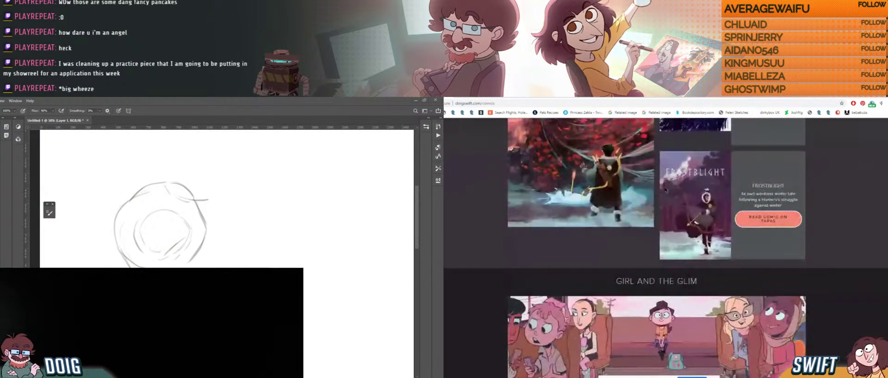
scroll(666, 190, down, 5)
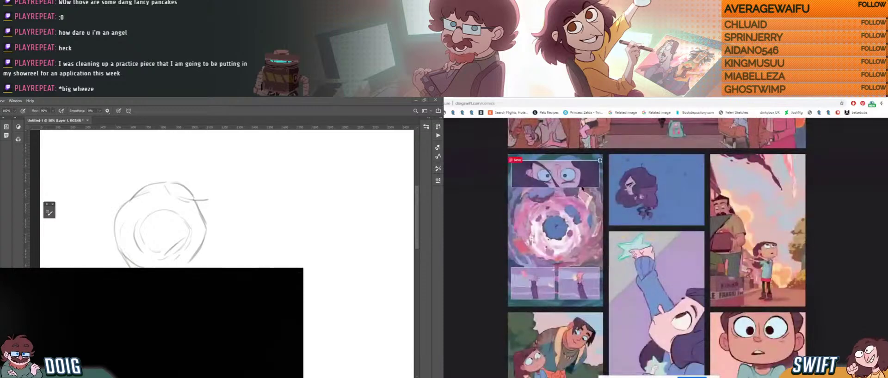
right_click(566, 187)
click(583, 206)
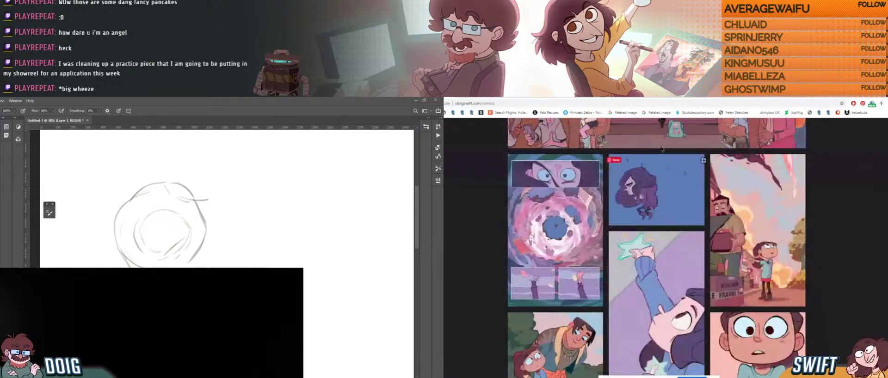
- Switch to Harmony, paste the comic page into the scene, then scale and position it so its top panel fills the camera frame's width
key(super+Down)
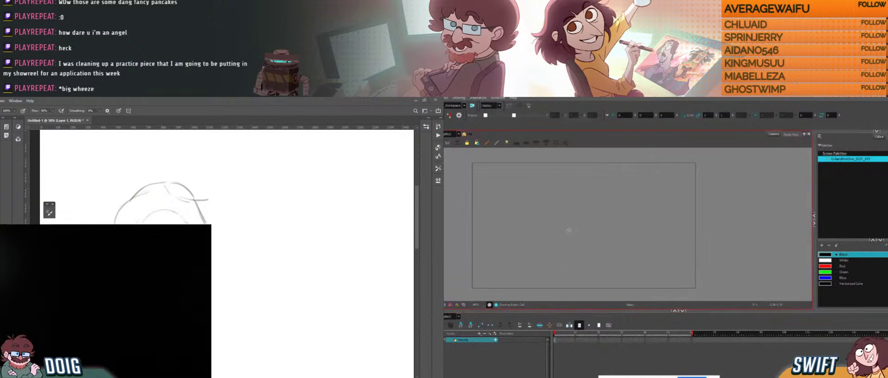
key(ctrl+v)
scroll(586, 234, down, 4)
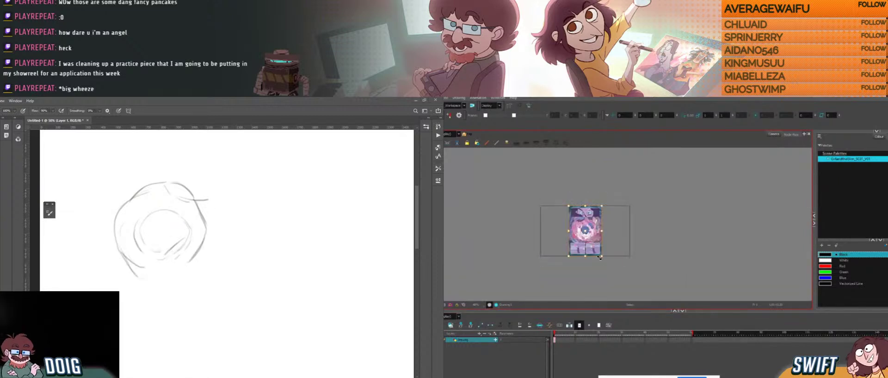
drag(659, 300, 678, 316)
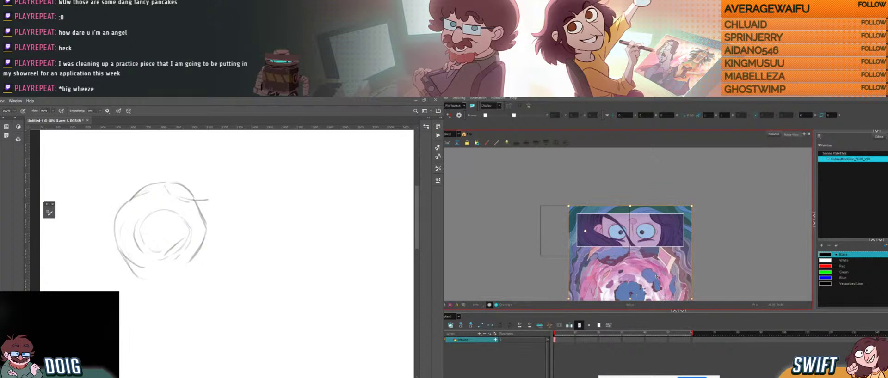
drag(656, 276, 610, 277)
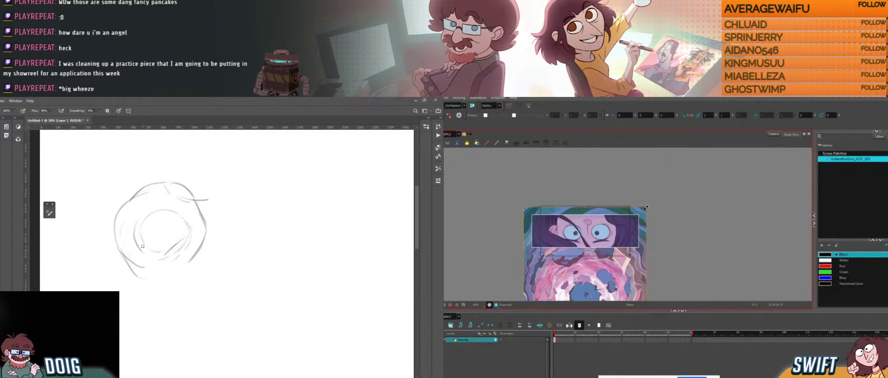
drag(647, 208, 626, 216)
click(638, 196)
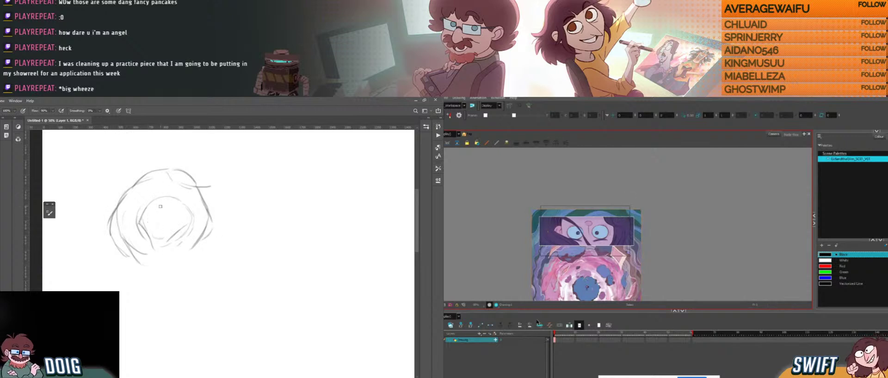
- Lengthen the Harmony scene and extend the comic image's exposure along the timeline, and sketch in the second eye on the Photoshop face
click(689, 341)
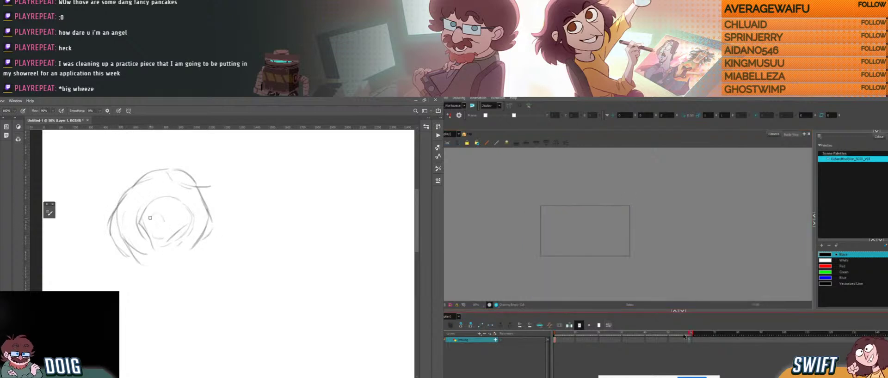
key(F5)
drag(693, 334, 753, 335)
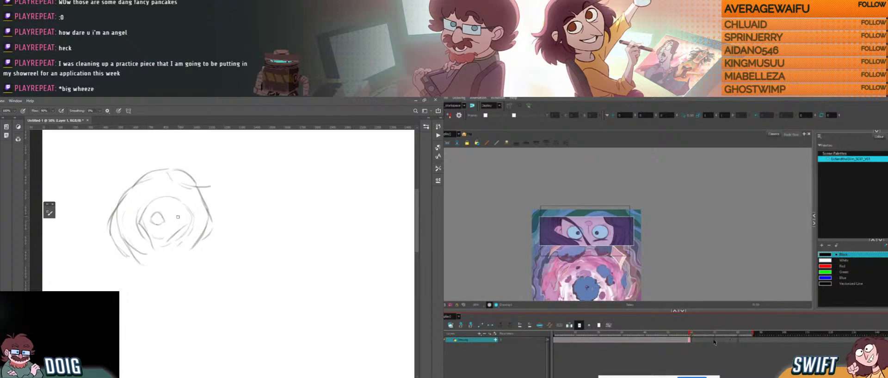
click(714, 342)
key(F5)
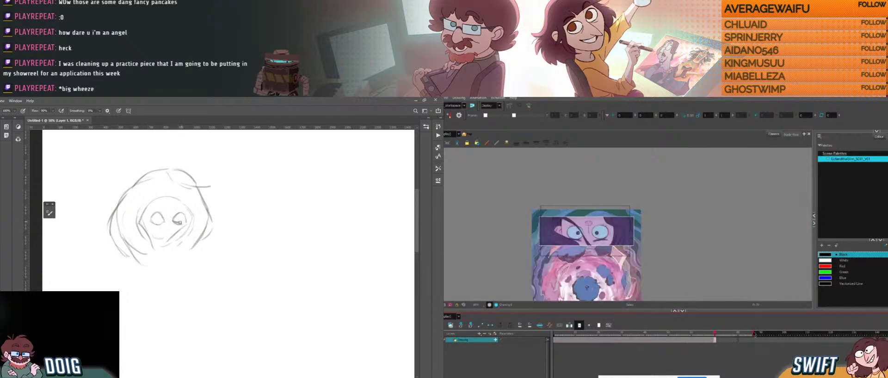
drag(180, 222, 183, 214)
key(F5)
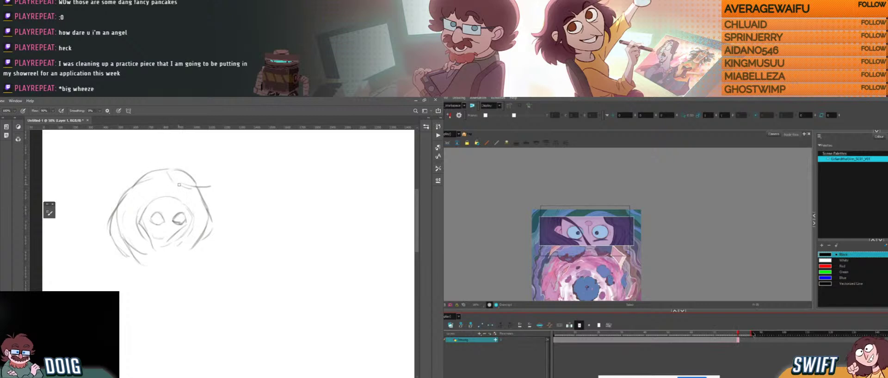
- Add a drawing layer in Harmony and draw a solid white rectangle on it, slightly larger than the camera frame
click(489, 335)
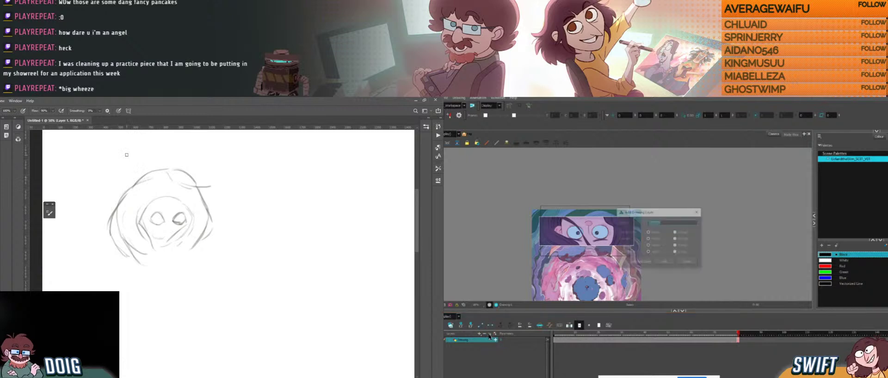
click(639, 265)
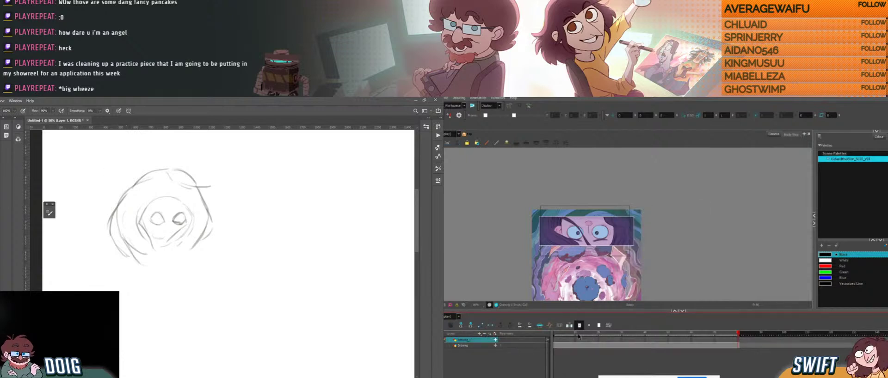
click(843, 261)
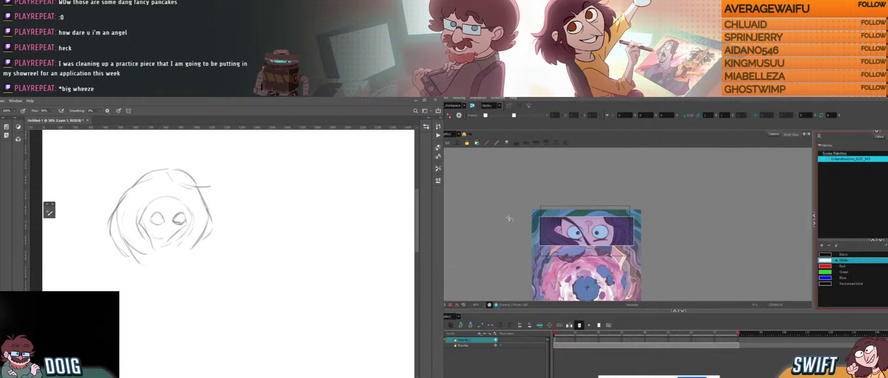
click(526, 204)
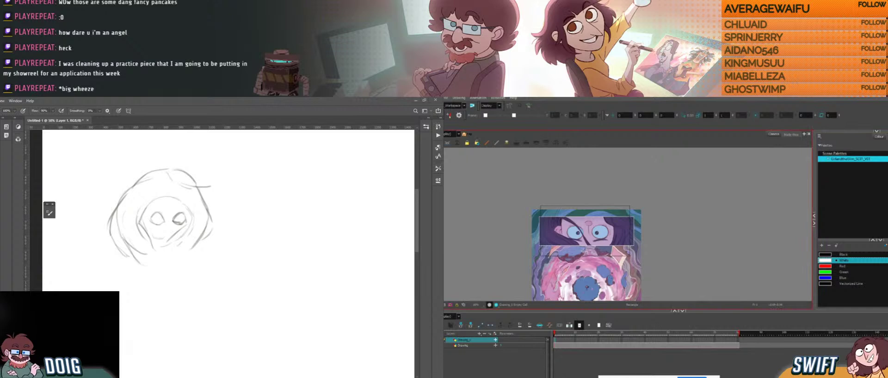
click(646, 263)
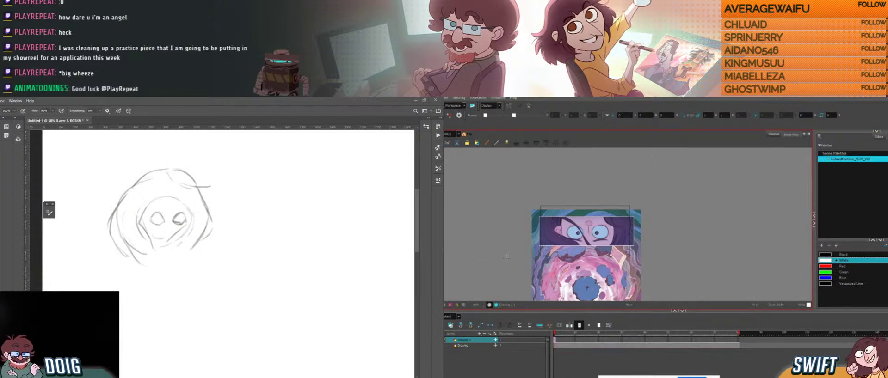
- Lower the alpha of the White palette colour slightly so the rectangle becomes a semi-transparent overlay over the comic panel
click(578, 262)
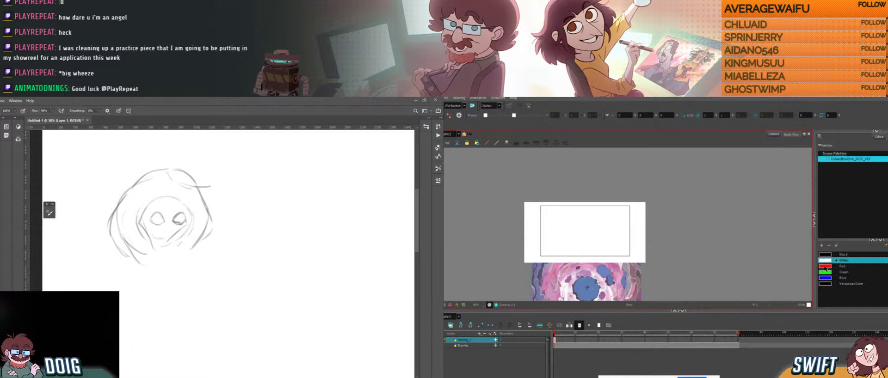
double_click(825, 262)
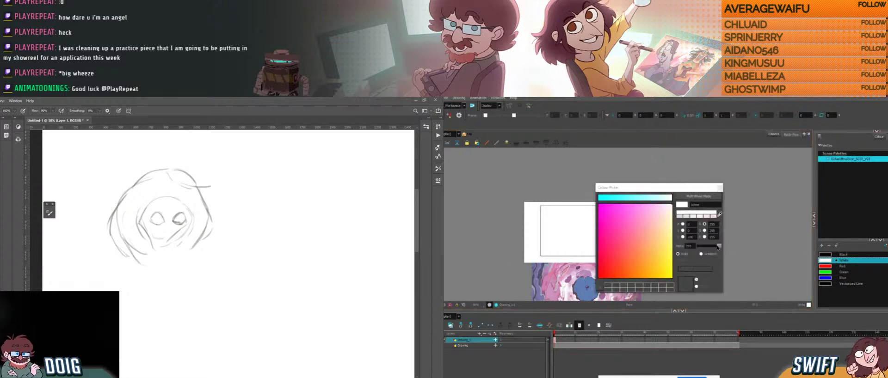
drag(718, 247, 715, 248)
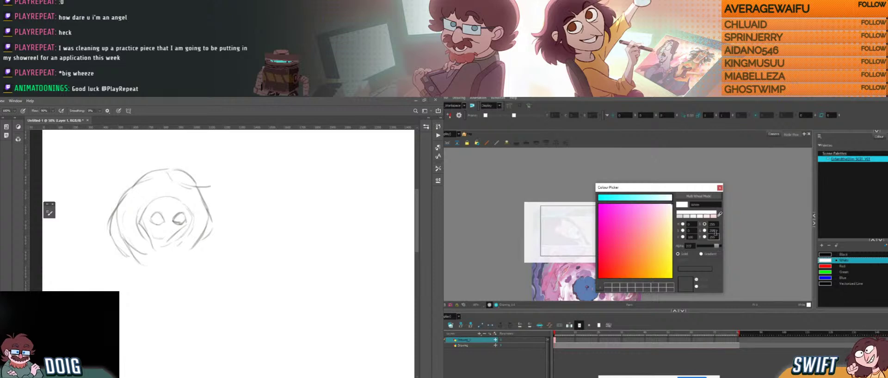
click(719, 188)
- Extend the white overlay drawing's exposure along the timeline to the scene's last frame
mouse_move(723, 204)
mouse_down()
mouse_move(713, 250)
mouse_move(592, 296)
mouse_move(673, 291)
mouse_move(714, 230)
mouse_move(709, 195)
mouse_move(712, 206)
mouse_up()
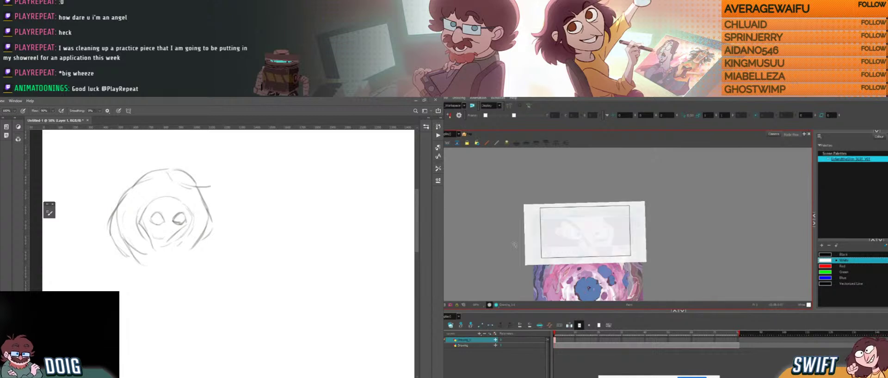
drag(517, 250, 507, 251)
key(alt+i)
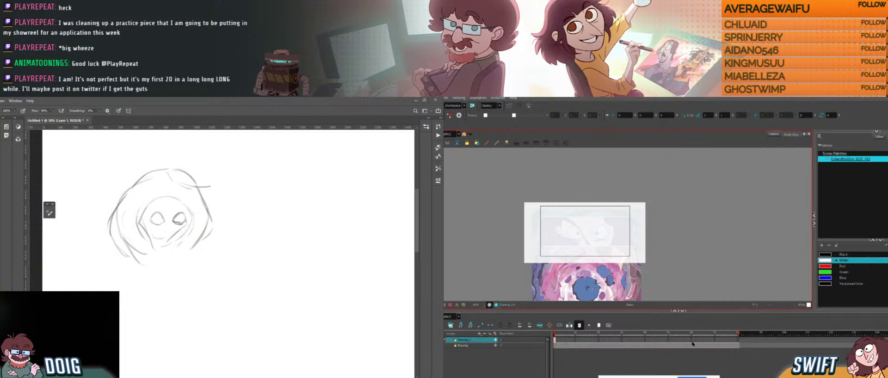
click(736, 341)
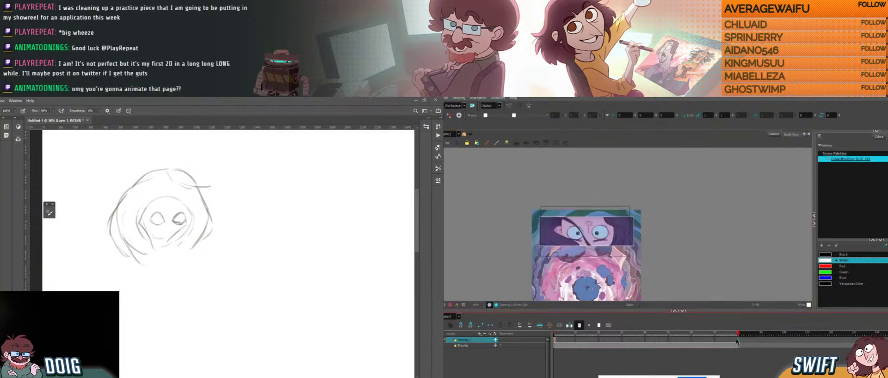
key(F5)
- Select the comic page's layer in Harmony, and sketch the lower ends of the character's hair in Photoshop
click(555, 346)
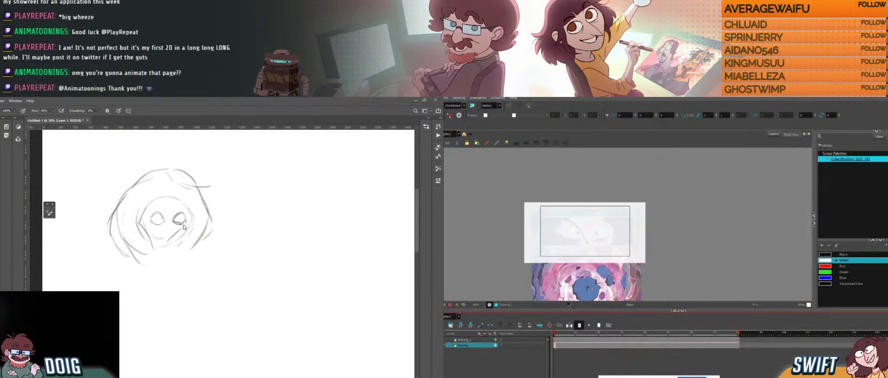
click(581, 260)
drag(582, 260, 584, 232)
drag(122, 250, 148, 260)
drag(185, 239, 178, 252)
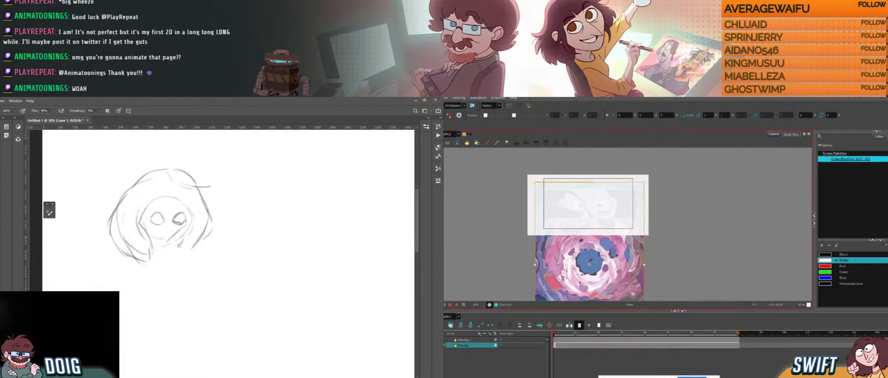
mouse_move(178, 252)
mouse_down()
mouse_move(203, 244)
mouse_move(178, 254)
mouse_move(212, 227)
mouse_up()
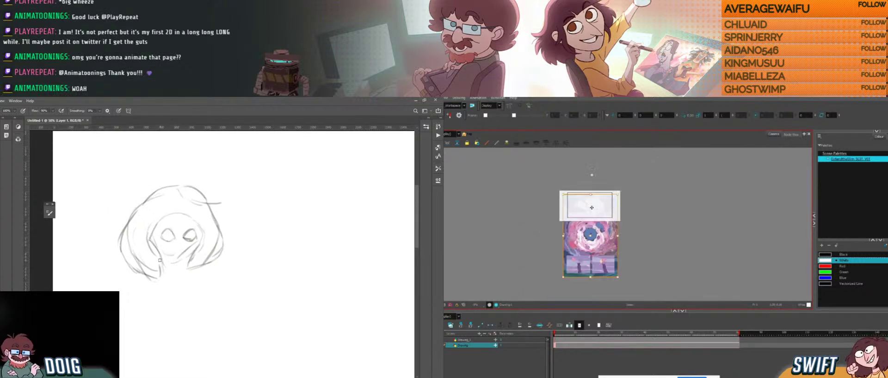
- Rotate the comic page 180 degrees about the centre of the camera frame and nudge its face panel into line with the frame
scroll(591, 204, down, 2)
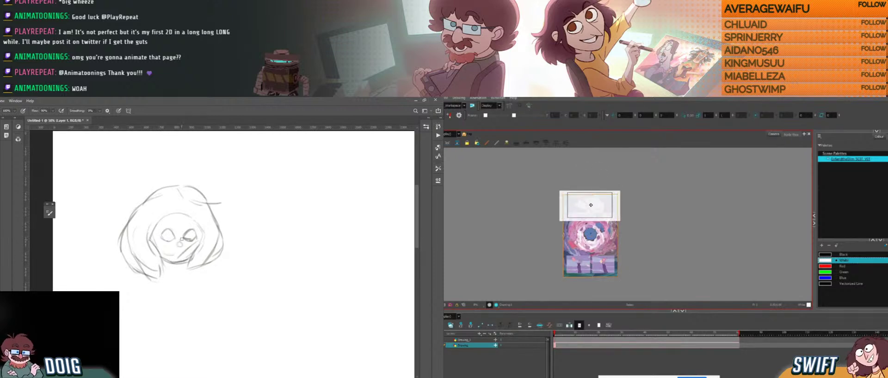
click(591, 205)
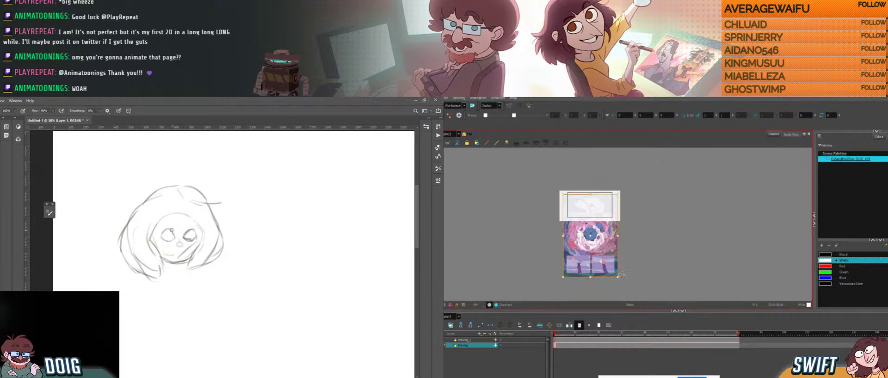
drag(622, 276, 573, 166)
scroll(589, 187, up, 3)
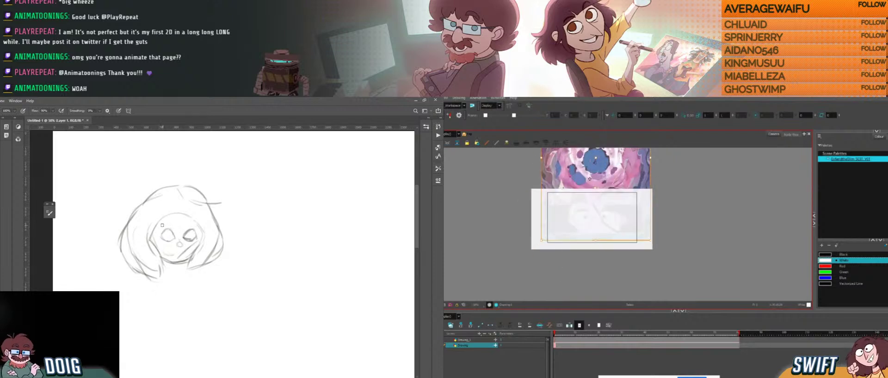
scroll(590, 172, up, 1)
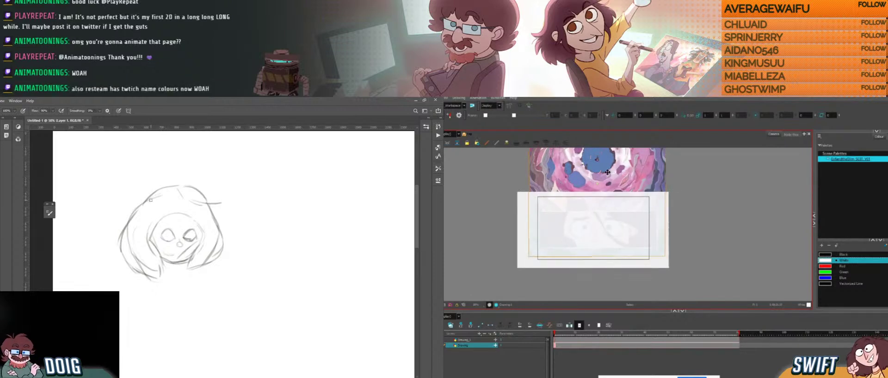
drag(609, 173, 606, 173)
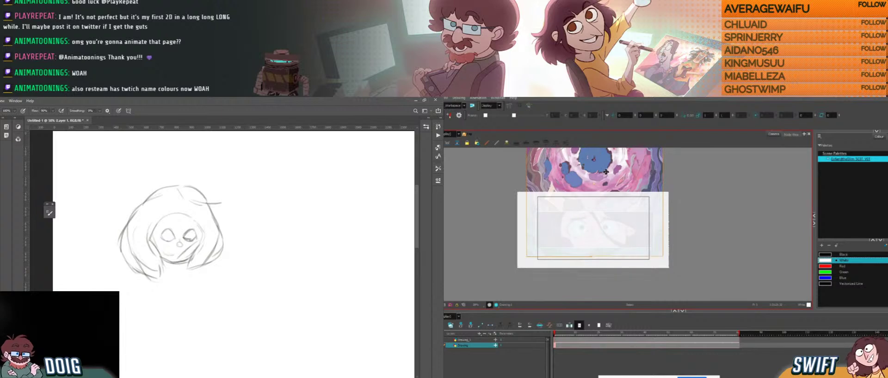
click(606, 172)
click(704, 209)
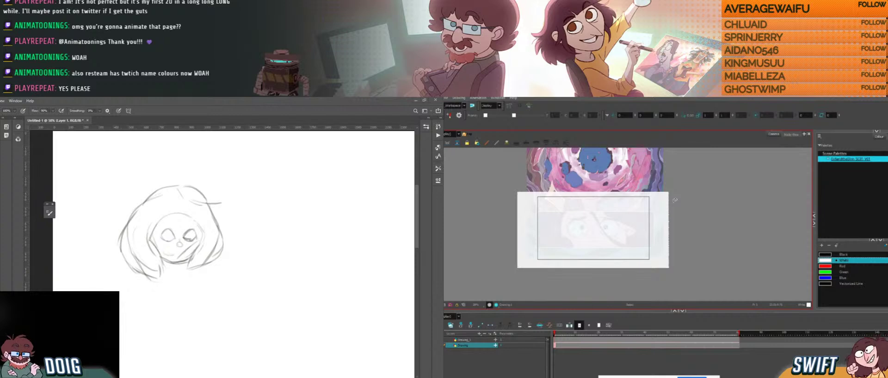
- Switch to File Explorer, go to the RENDERS folder inside SLIMEMANTHA and open the SLIMEMANTHA_LOFI.mov video
key(alt+Tab)
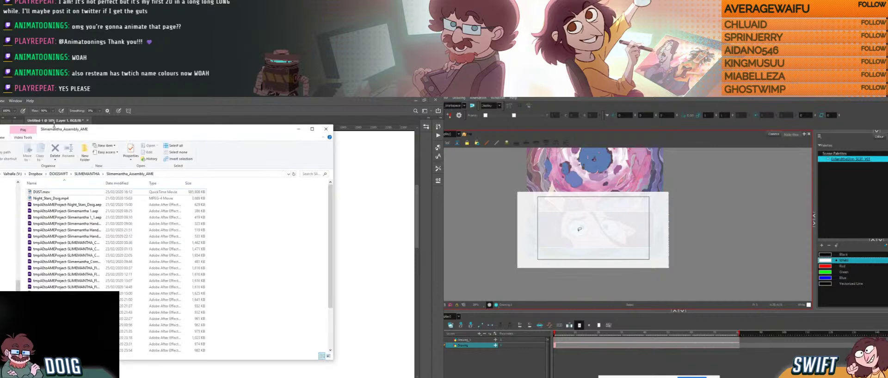
click(91, 175)
scroll(551, 232, up, 2)
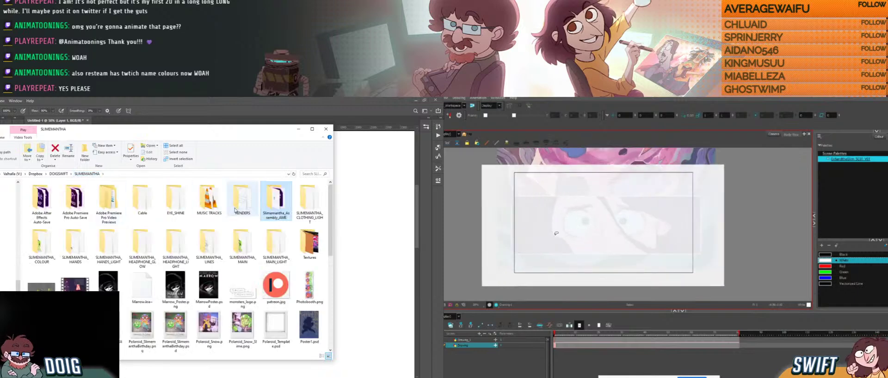
double_click(236, 209)
scroll(567, 225, up, 2)
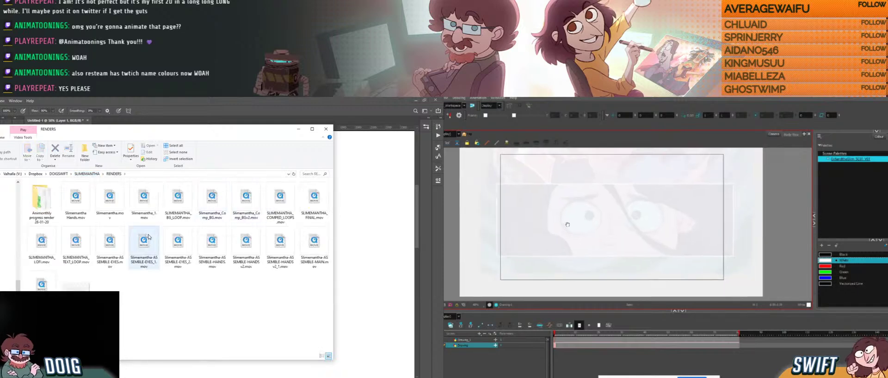
click(42, 245)
- Rename the overlay layer in Harmony as White and select the comic page's layer for renaming, moving the video window fully into view
click(485, 341)
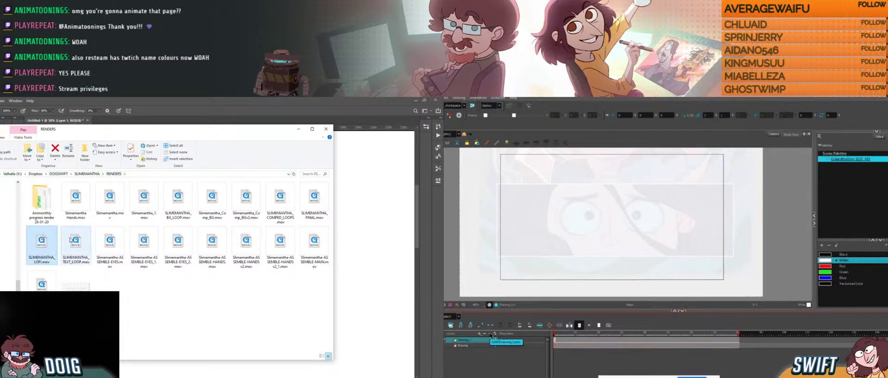
double_click(468, 340)
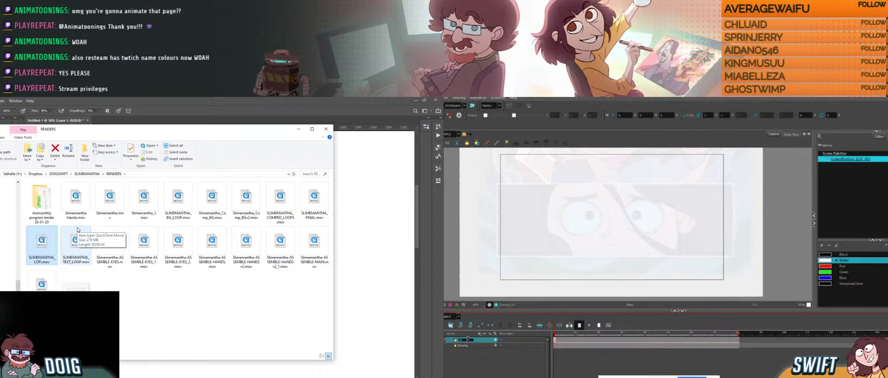
text(White)
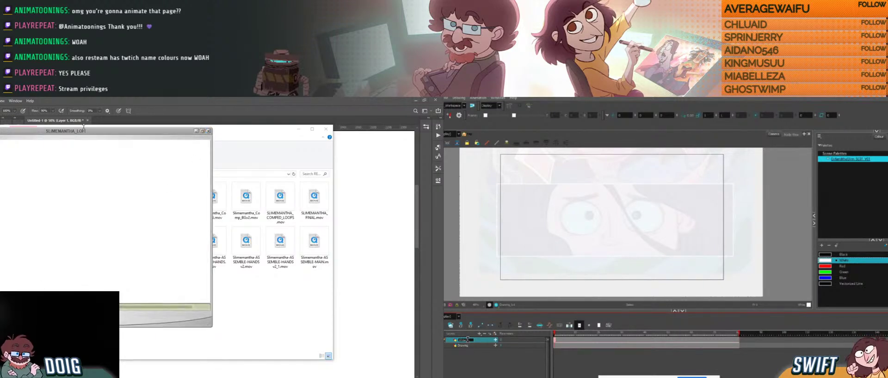
mouse_move(84, 128)
mouse_down()
mouse_move(205, 127)
mouse_move(288, 142)
mouse_move(286, 134)
mouse_up()
click(467, 345)
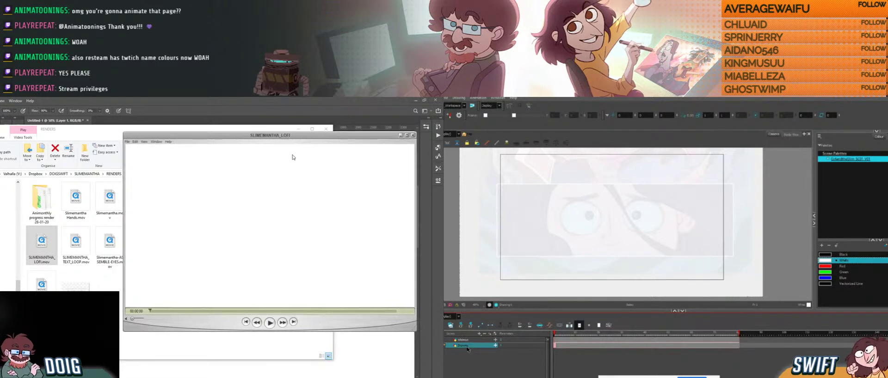
- Add a drawing layer named Midge_face above the white overlay layer, and play and pause the SLIMEMANTHA_LOFI video
click(270, 323)
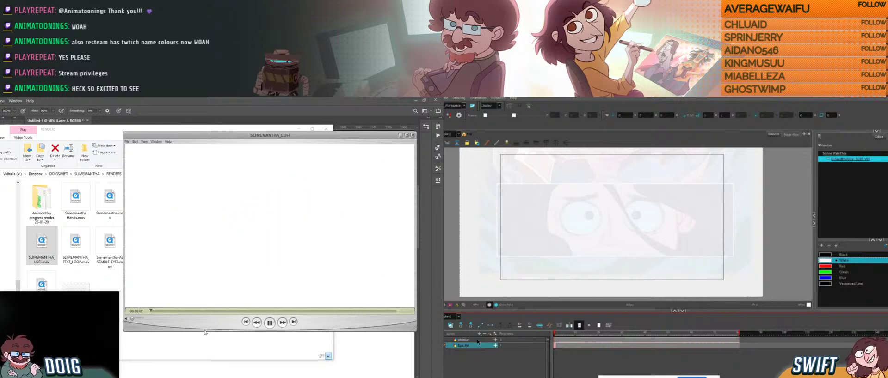
click(478, 341)
click(490, 334)
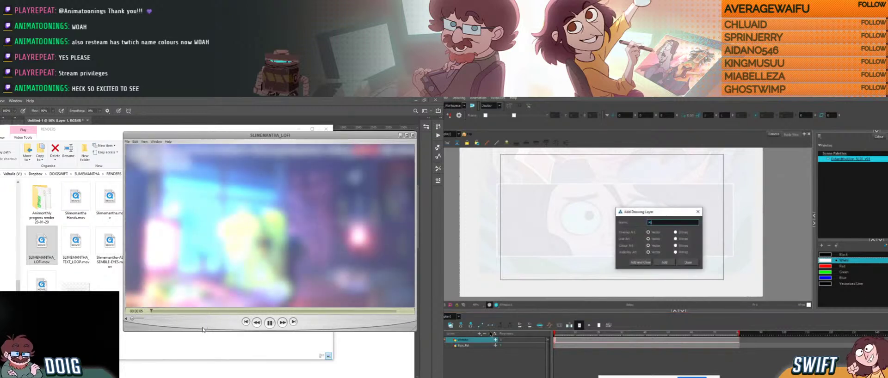
text(Midge_face)
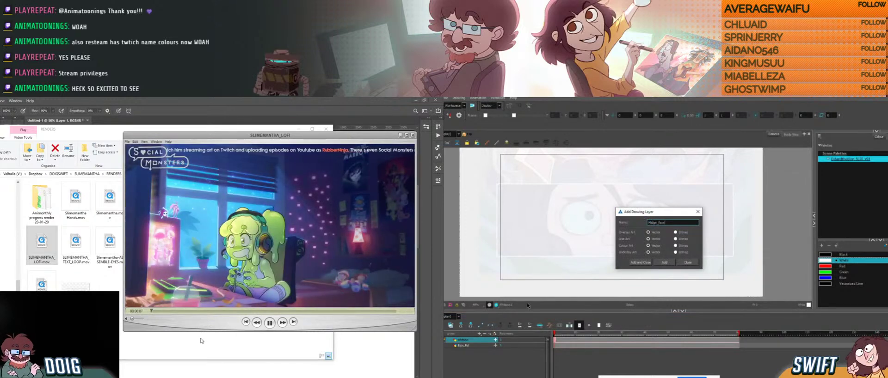
key(Return)
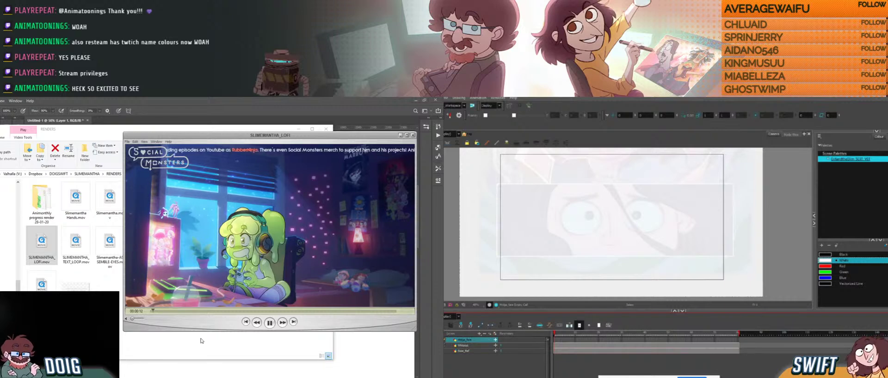
click(270, 323)
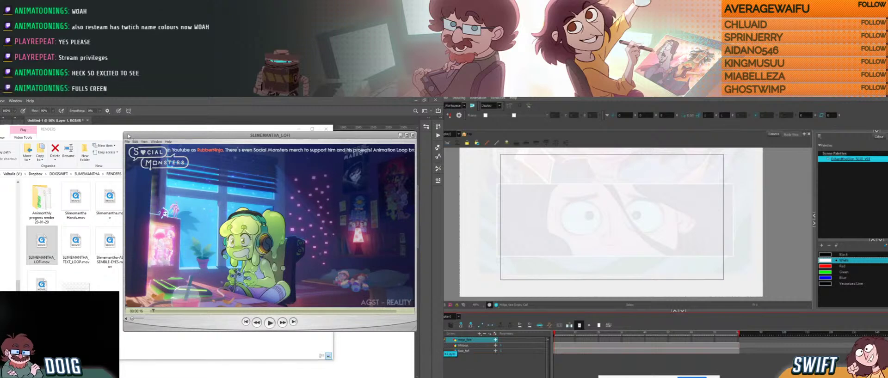
- Set the white overlay layer's timeline colour to pale cream, and enlarge and reposition the SLIMEMANTHA_LOFI video window
click(454, 345)
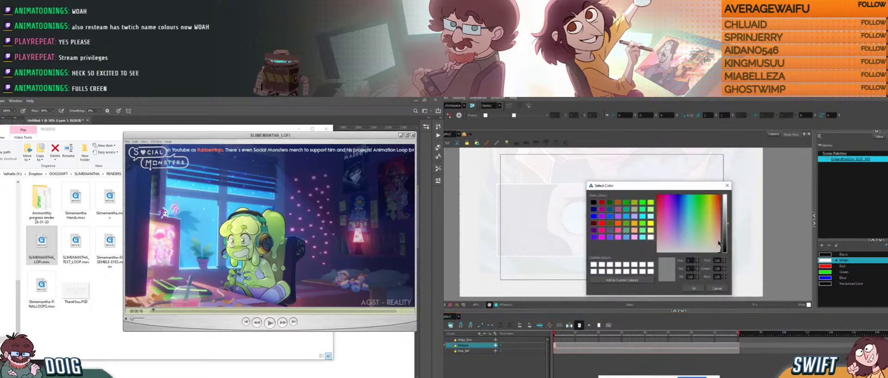
drag(719, 244, 712, 241)
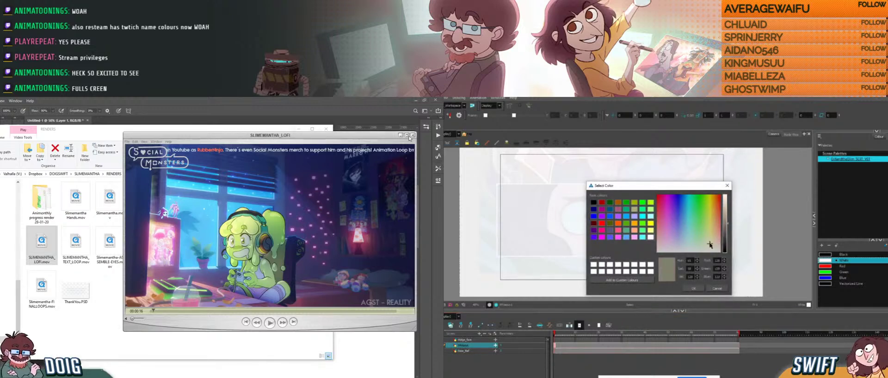
click(407, 135)
click(725, 203)
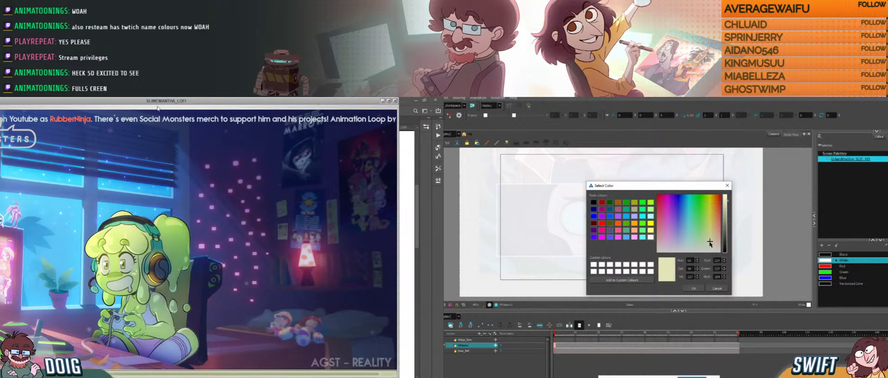
drag(161, 106, 205, 98)
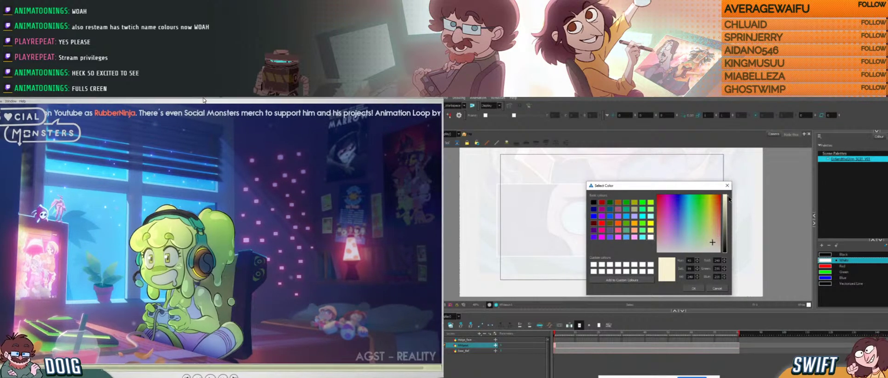
drag(729, 195, 729, 197)
drag(206, 100, 207, 106)
click(694, 289)
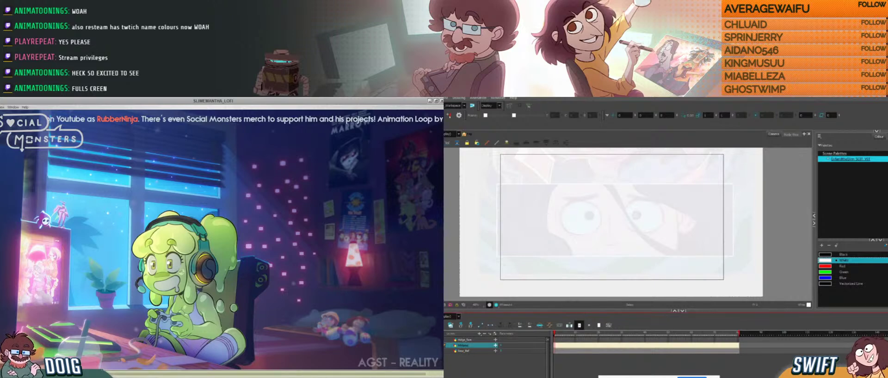
- Set the comic page reference layer's timeline colour to a dark muted magenta
click(445, 352)
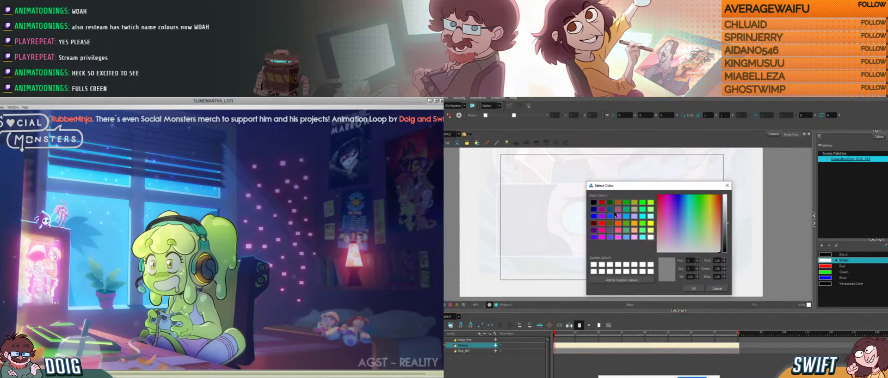
click(618, 211)
click(727, 224)
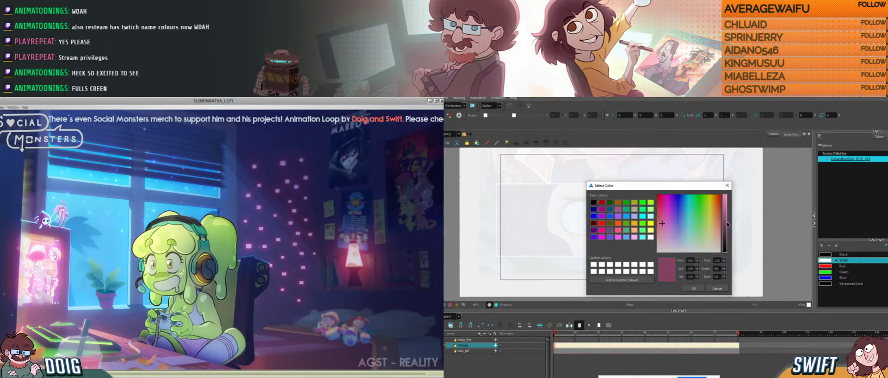
click(693, 289)
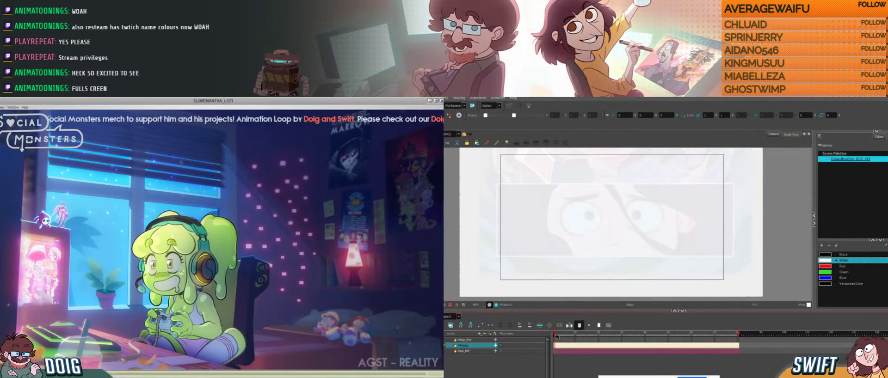
- Select the Midge_face layer, dismiss its layer properties and set its timeline colour to bright pink
click(556, 341)
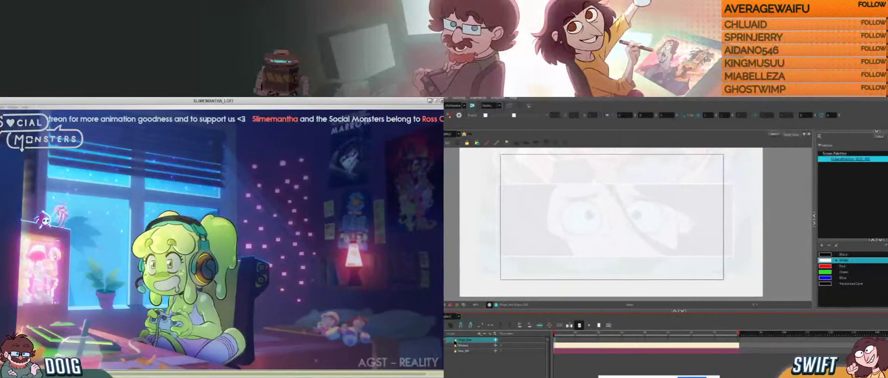
double_click(456, 342)
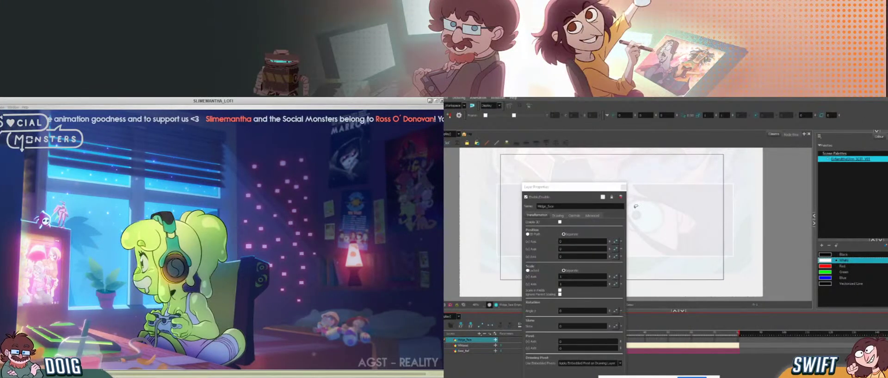
click(624, 187)
click(446, 340)
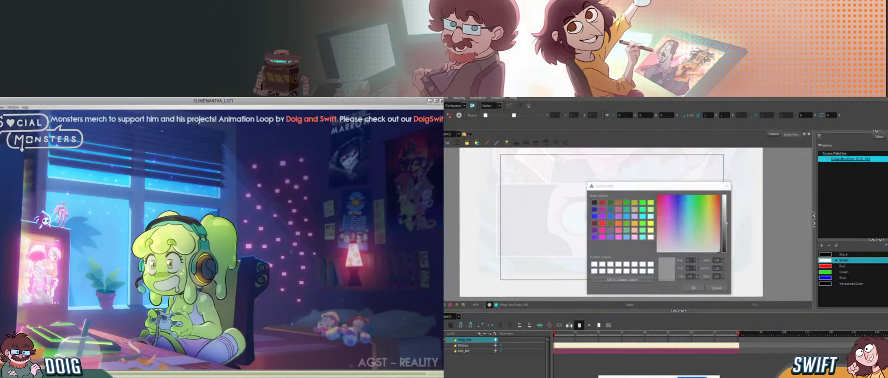
click(619, 231)
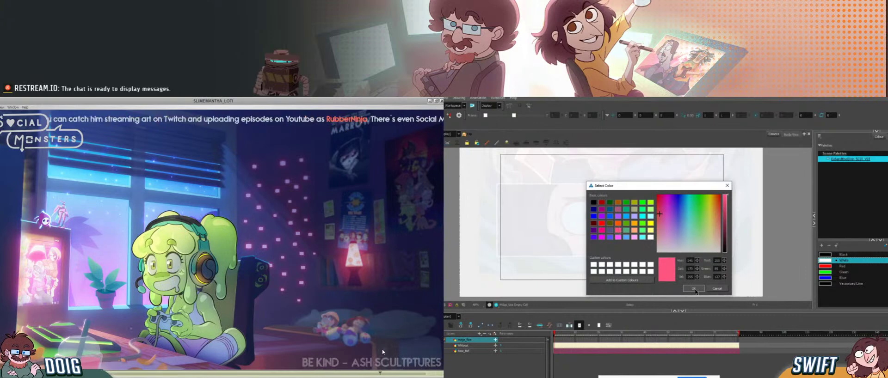
click(694, 289)
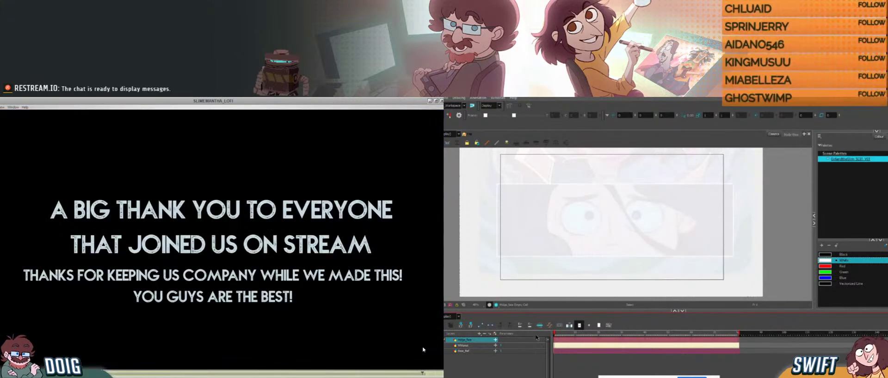
- Recolour the Midge_face layer's timeline track purple and adjust it to a softer, muted violet
click(446, 340)
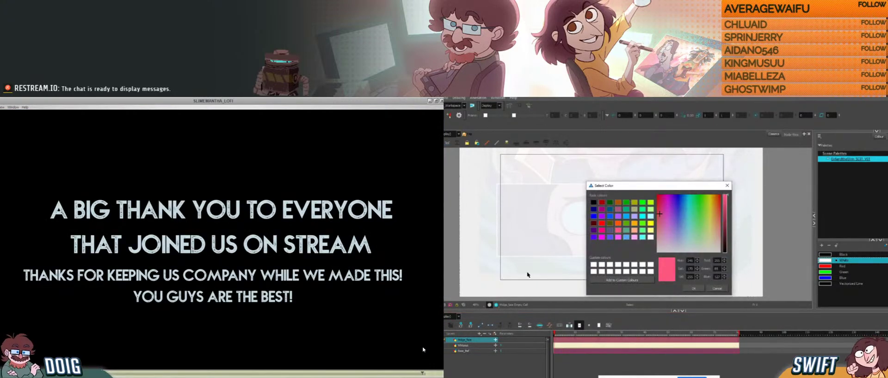
click(619, 217)
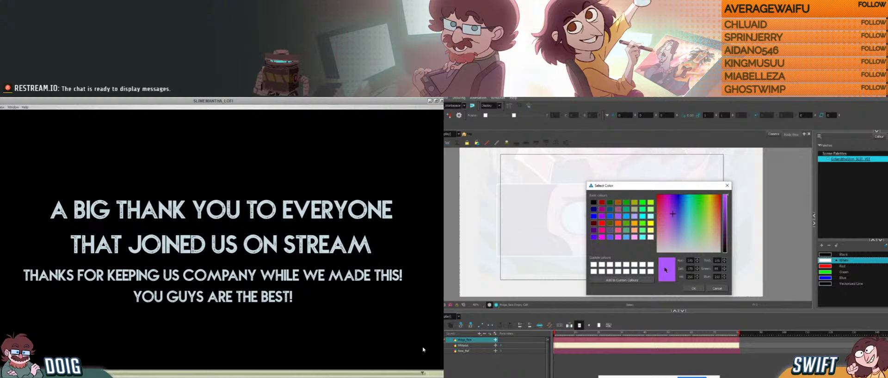
click(690, 289)
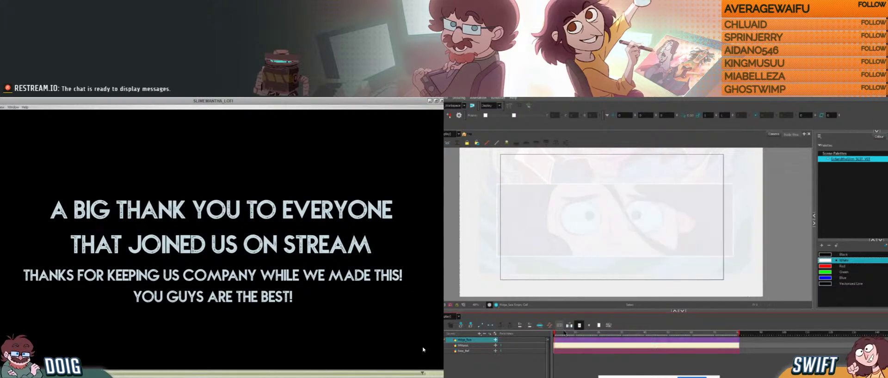
click(445, 341)
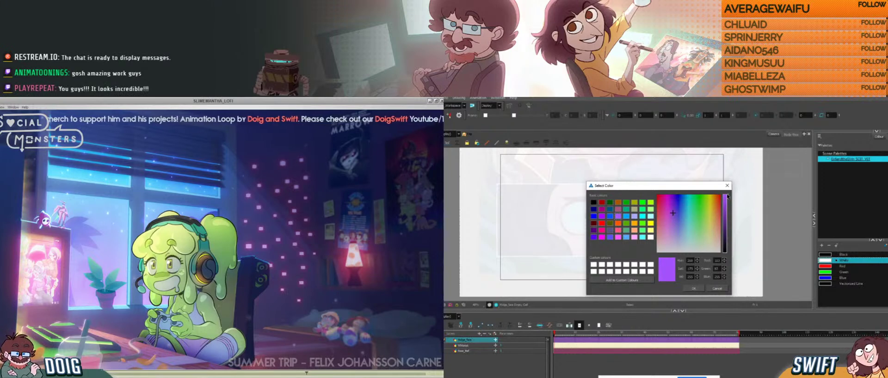
click(728, 202)
click(674, 224)
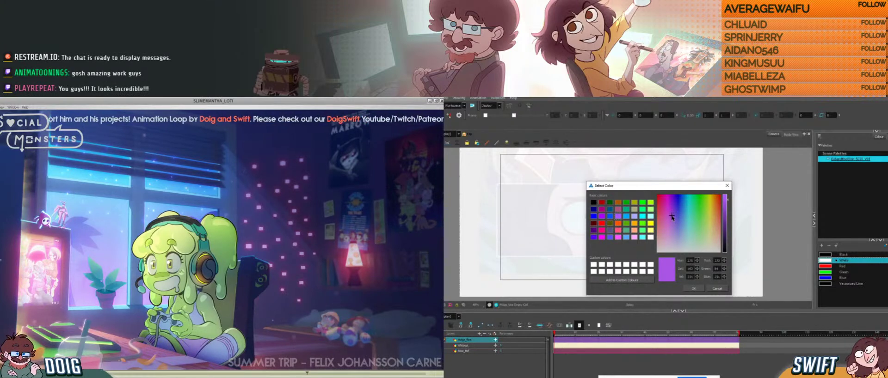
click(674, 221)
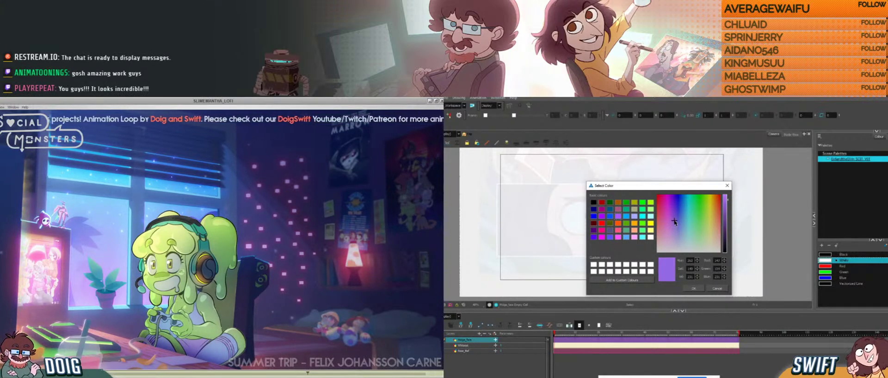
click(694, 289)
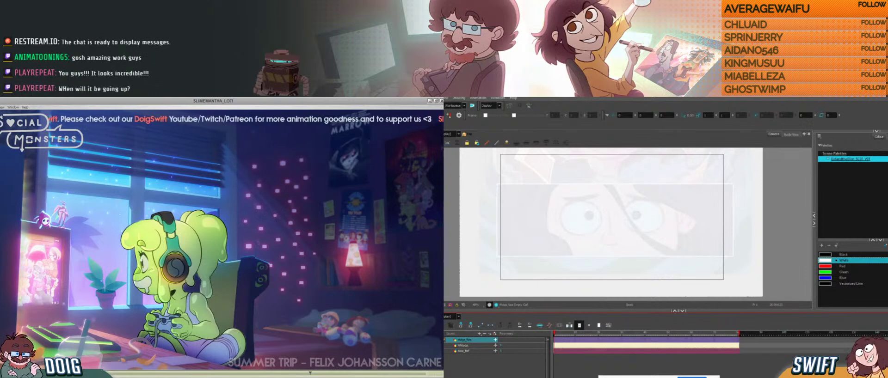
- Choose the Starlight Brigade Inks brush preset and the Black swatch for inking the enlarged face panel
click(886, 137)
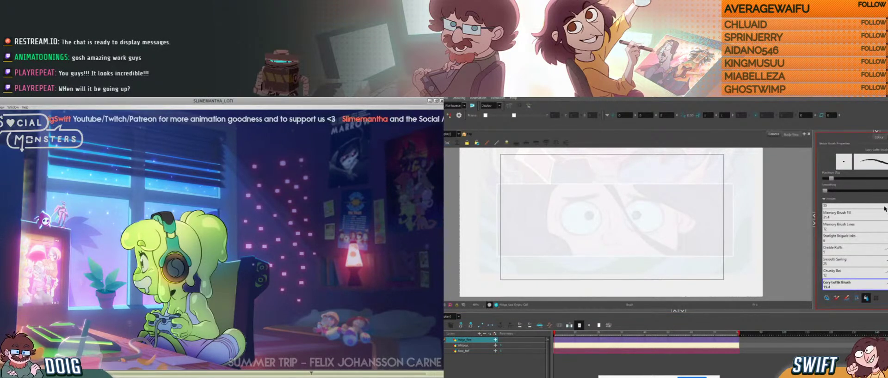
click(842, 237)
scroll(589, 229, up, 1)
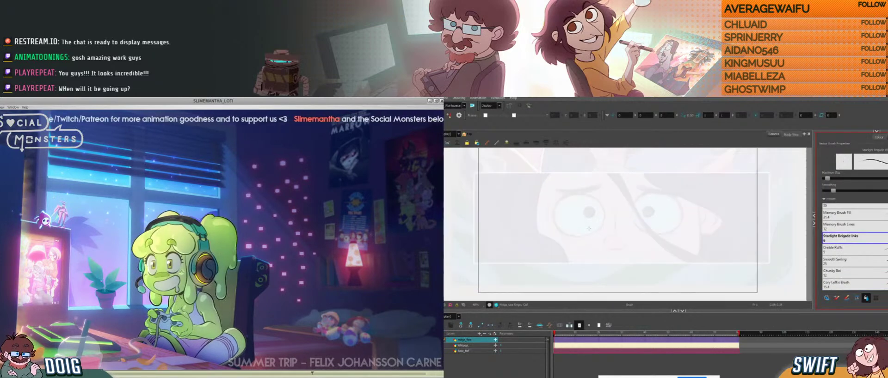
scroll(589, 229, up, 1)
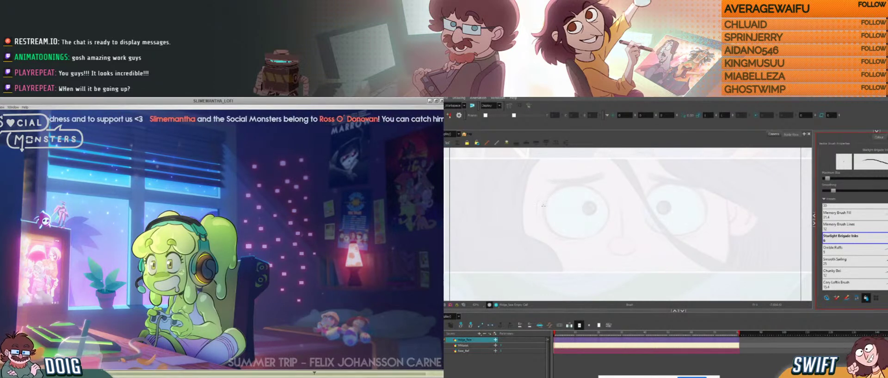
click(545, 207)
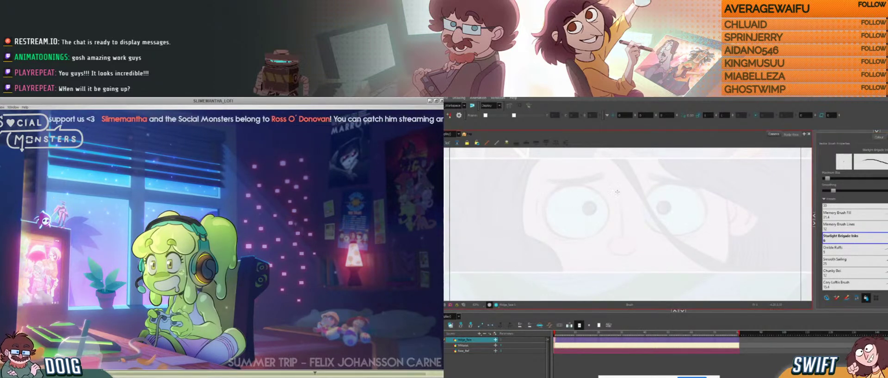
click(877, 139)
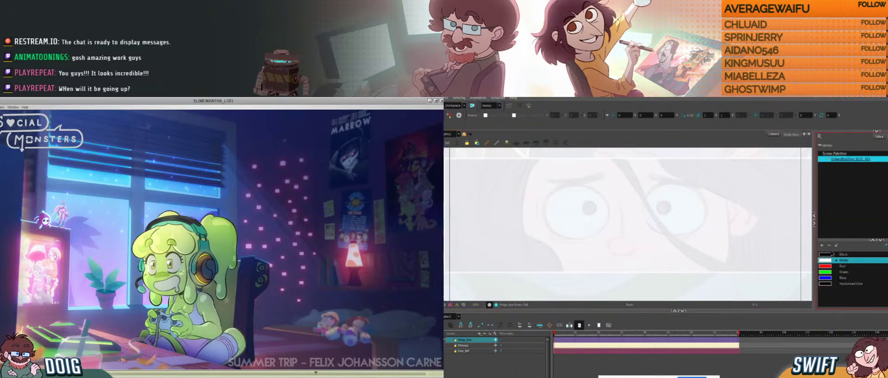
click(831, 254)
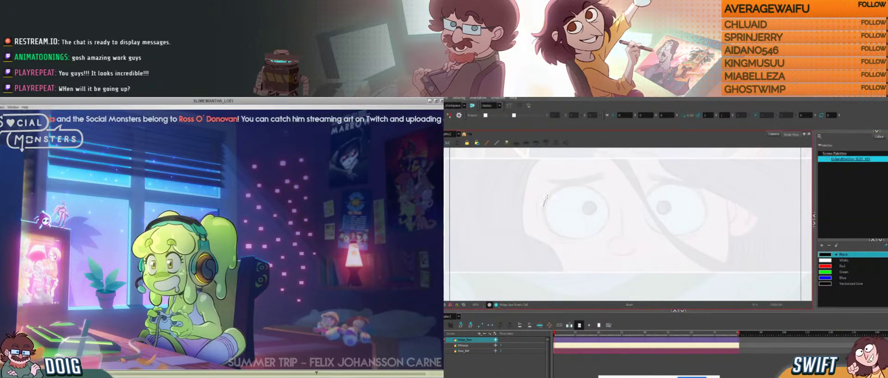
- Start inking the outer edge of the character's fully visible eye in black on the Midge_face layer
drag(549, 196, 544, 209)
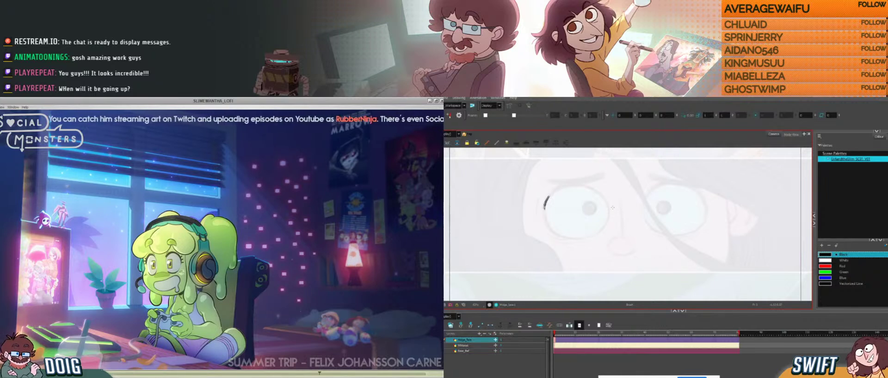
mouse_move(604, 251)
mouse_down()
mouse_move(645, 247)
mouse_move(597, 260)
mouse_up()
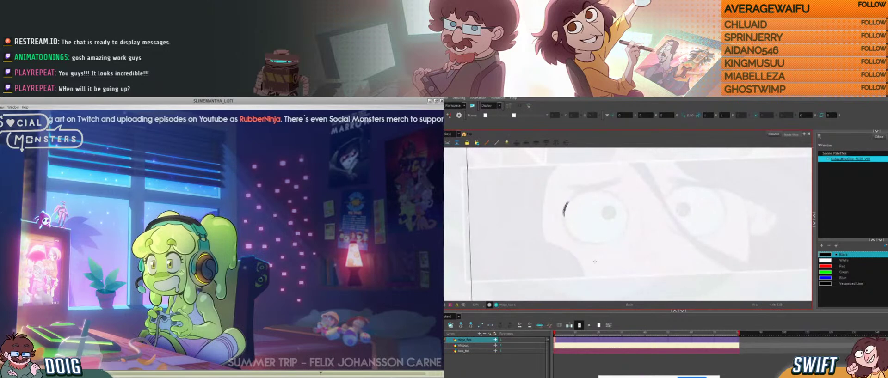
scroll(595, 262, down, 2)
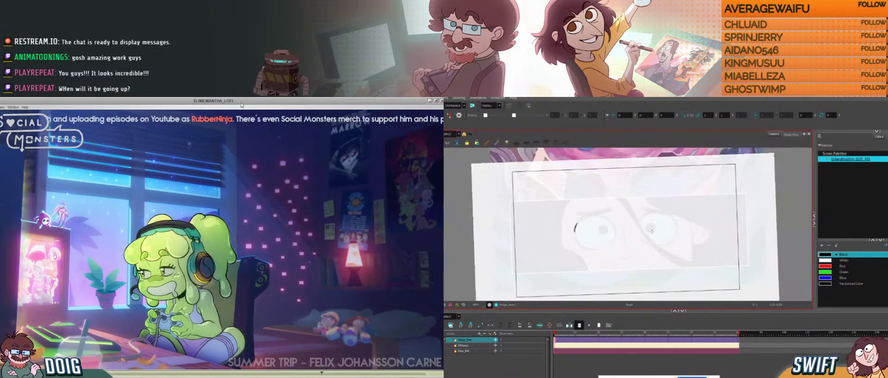
drag(652, 231, 717, 218)
scroll(674, 234, up, 1)
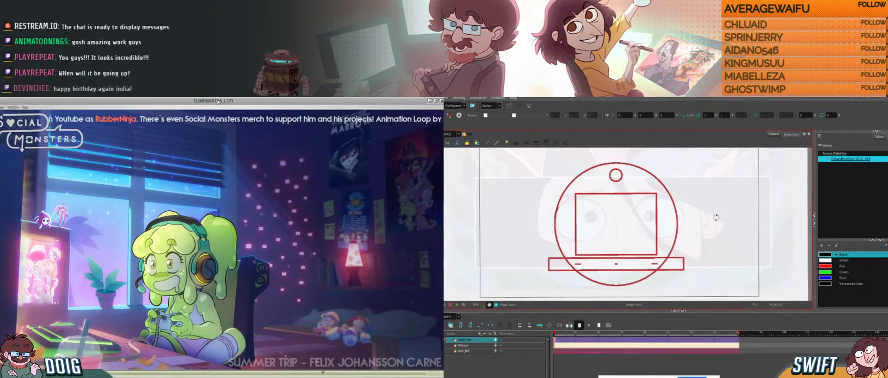
- Close the SLIMEMANTHA_LOFI video, minimise the RENDERS folder window and sketch pupils in the character's eyes in the Untitled-1 drawing
drag(218, 102, 153, 116)
drag(678, 219, 721, 220)
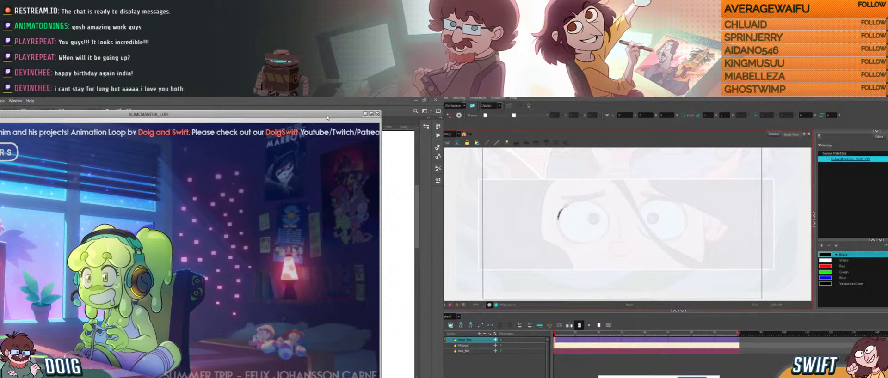
click(377, 115)
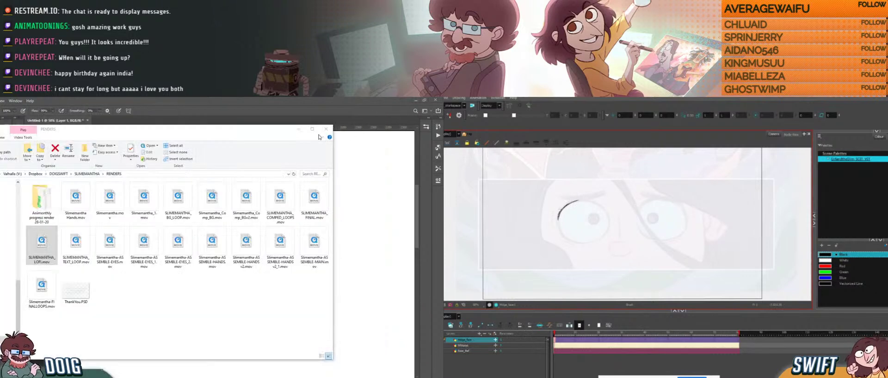
click(299, 130)
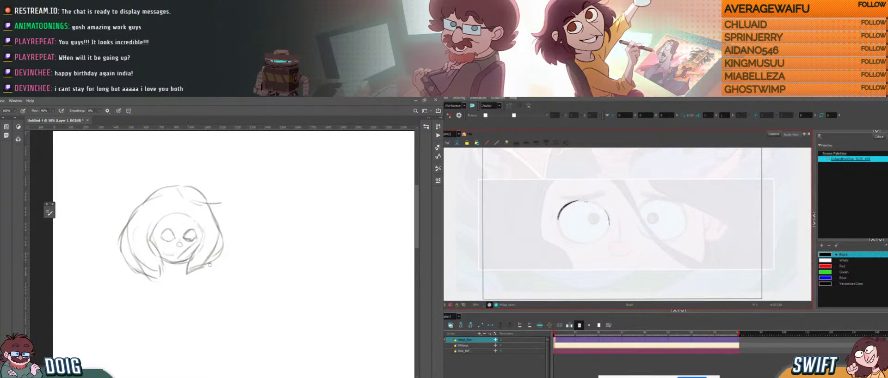
scroll(175, 215, up, 1)
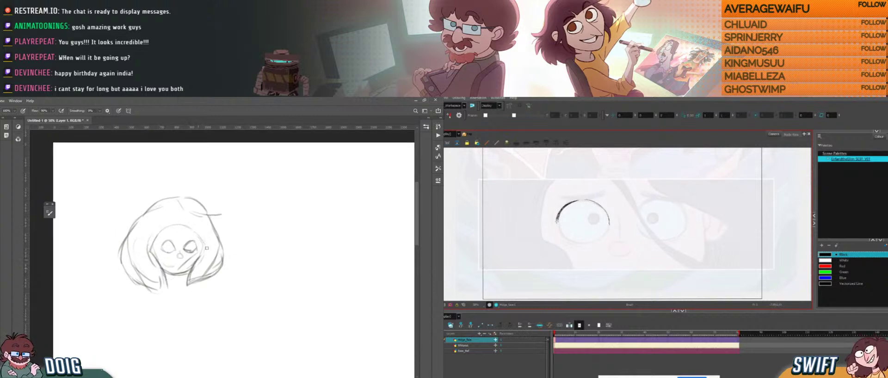
drag(207, 248, 199, 242)
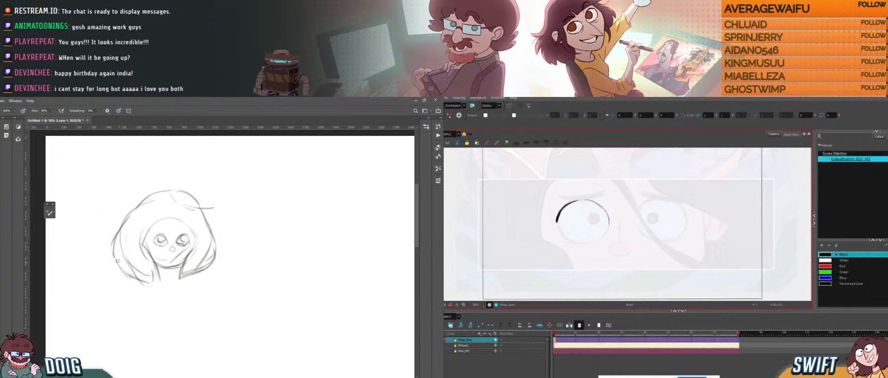
- Darken the sketched eyes and rough in a nose and mouth on the character's face in the Untitled-1 drawing
drag(181, 229, 173, 211)
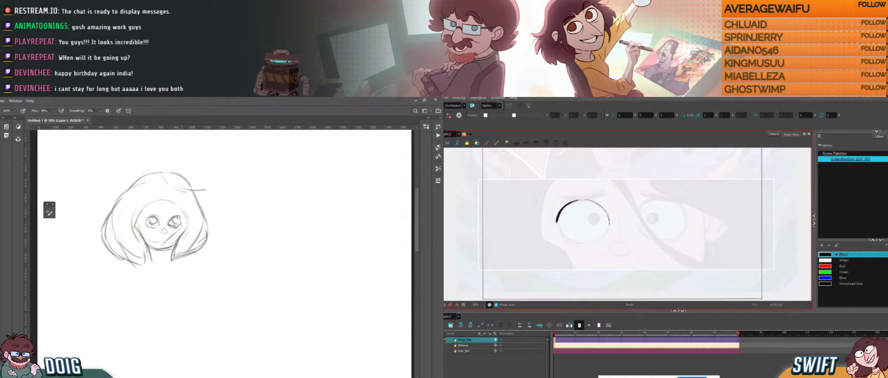
drag(157, 216, 168, 218)
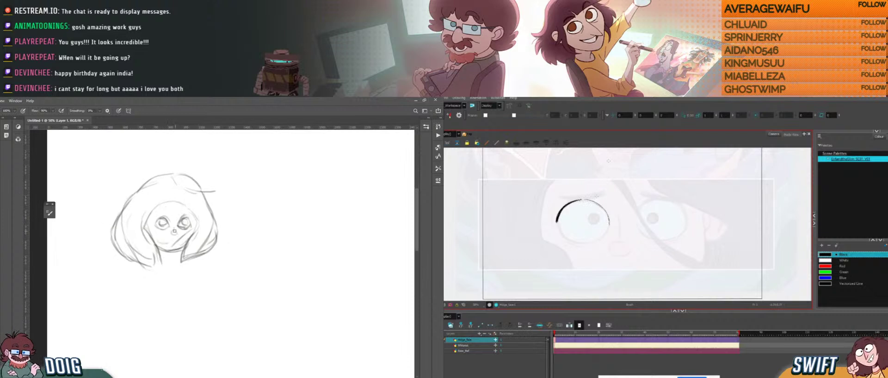
drag(174, 234, 179, 231)
mouse_move(173, 239)
mouse_down()
mouse_move(154, 256)
mouse_move(181, 258)
mouse_up()
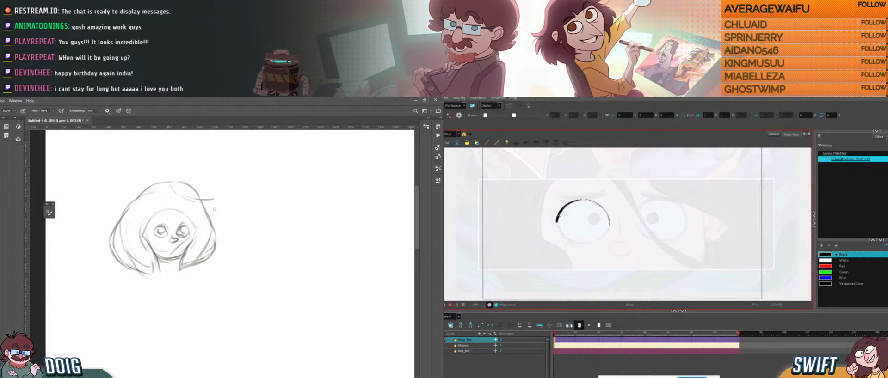
- Erase the sketched nose, mouth and chin, and redraw the lower curve of the character's face
key(e)
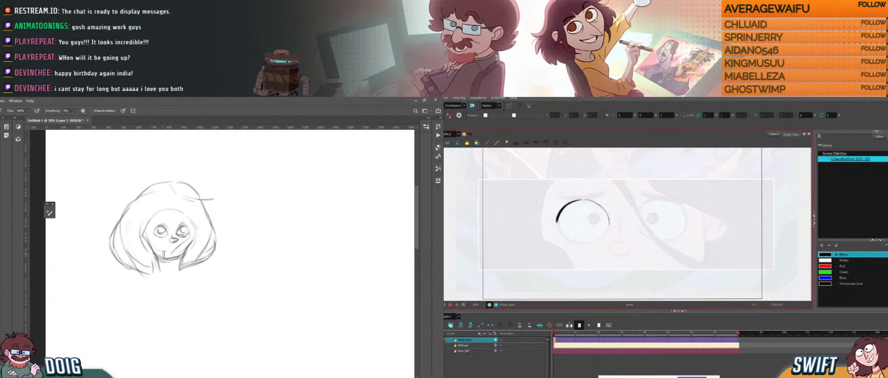
mouse_move(164, 255)
mouse_down()
mouse_move(167, 267)
mouse_move(183, 245)
mouse_move(174, 238)
mouse_move(182, 238)
mouse_move(167, 270)
mouse_up()
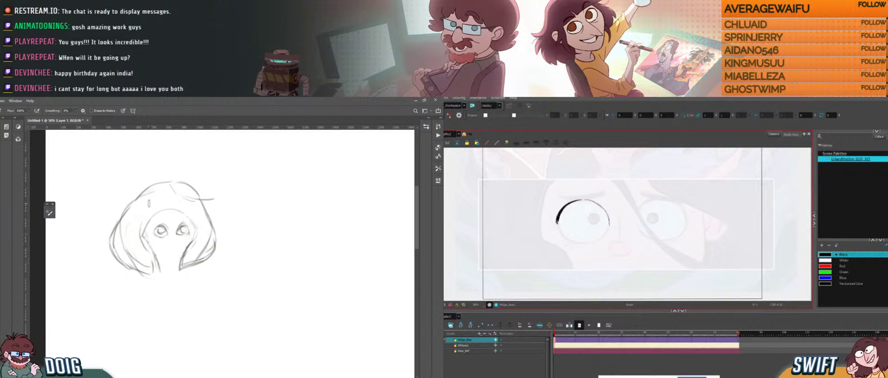
key(b)
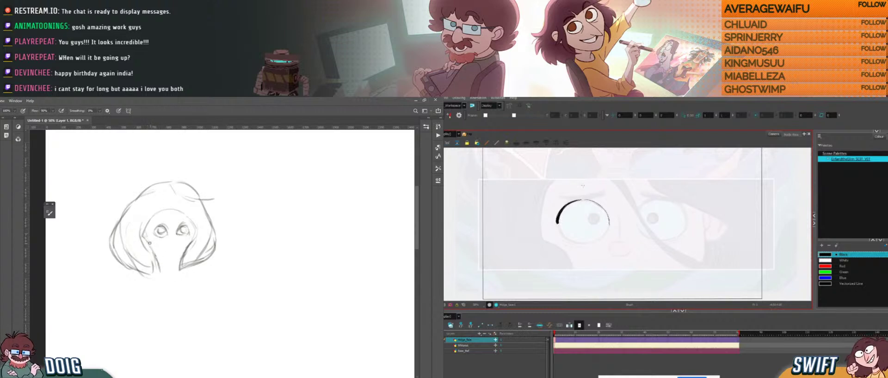
mouse_move(143, 238)
mouse_down()
mouse_move(167, 273)
mouse_move(164, 253)
mouse_move(185, 251)
mouse_up()
scroll(185, 251, up, 2)
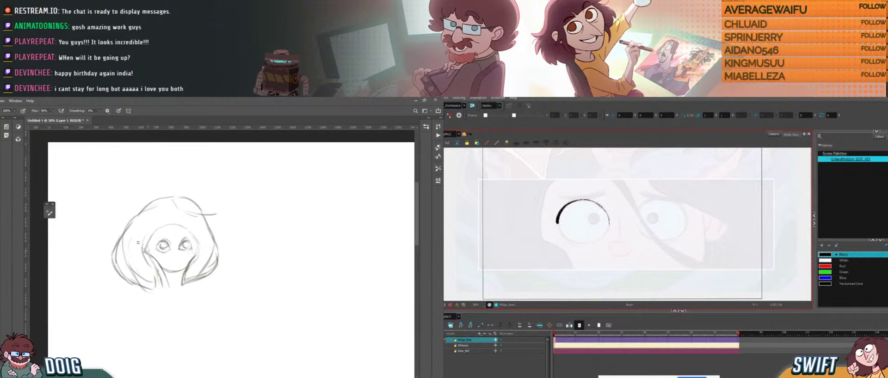
- Add sketch lines to the hair, erase part of its upper outline and strengthen the edge of the face beside it
drag(147, 214, 140, 249)
drag(204, 211, 211, 202)
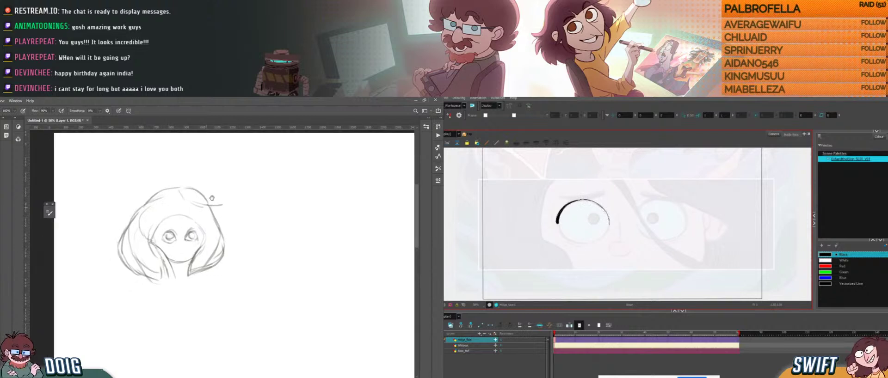
key(e)
drag(162, 191, 145, 207)
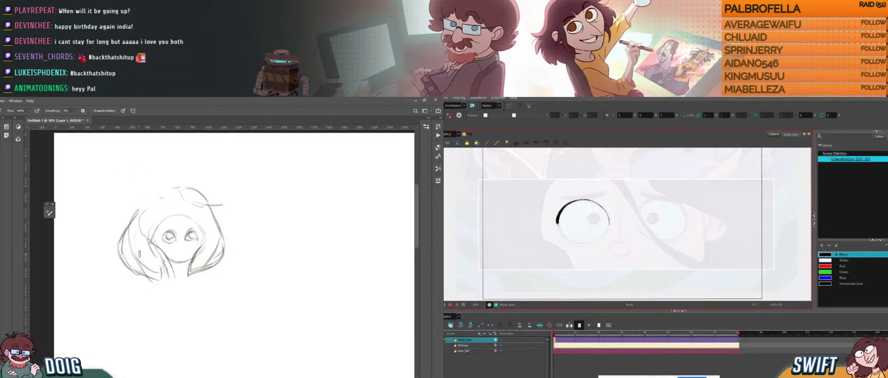
key(b)
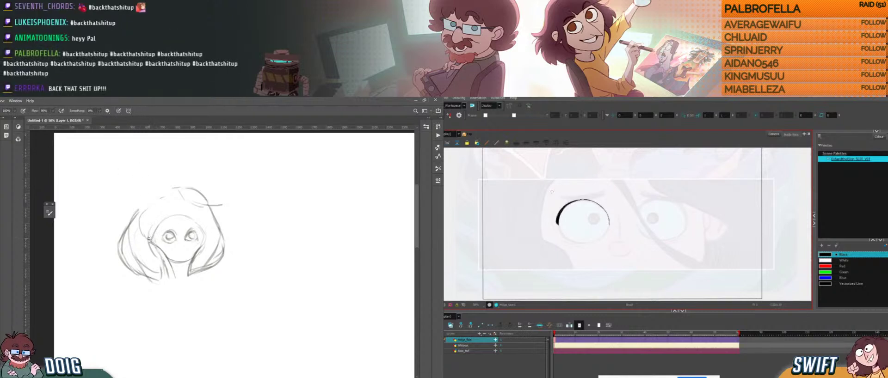
drag(148, 239, 156, 228)
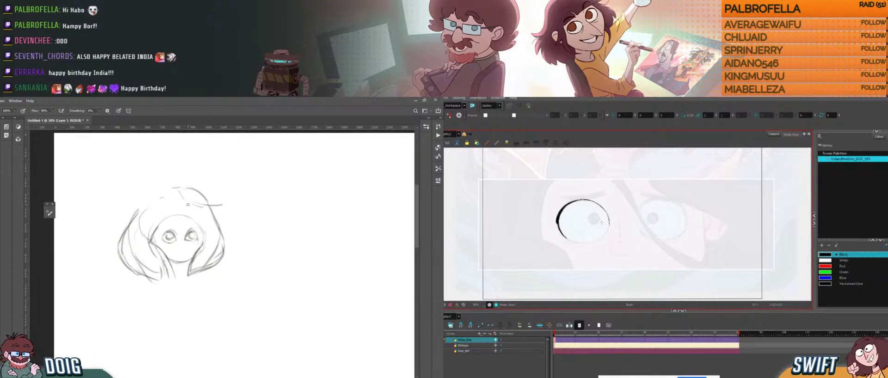
- Continue the black outline around the fully visible eye on the Midge_face layer in Harmony, redoing the stroke along its edge
drag(625, 240, 579, 226)
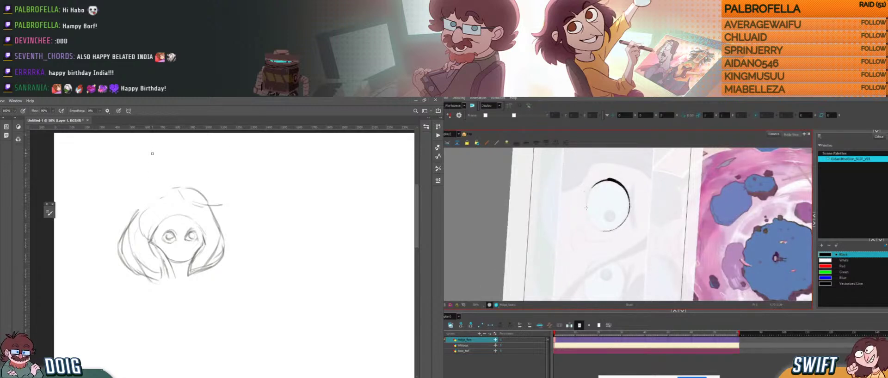
drag(588, 196, 601, 179)
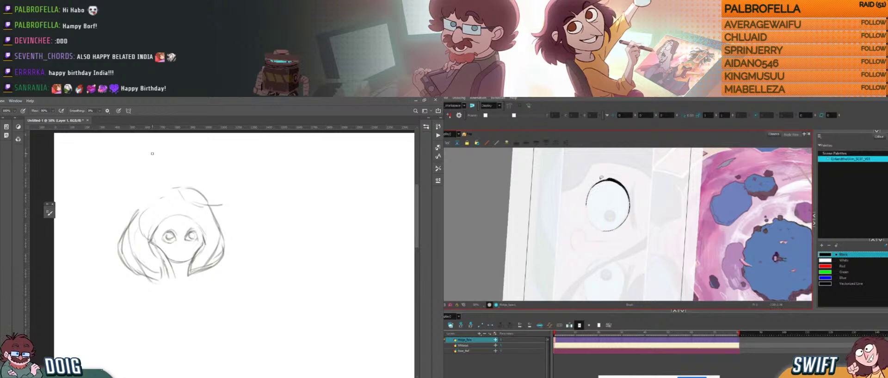
key(ctrl+z)
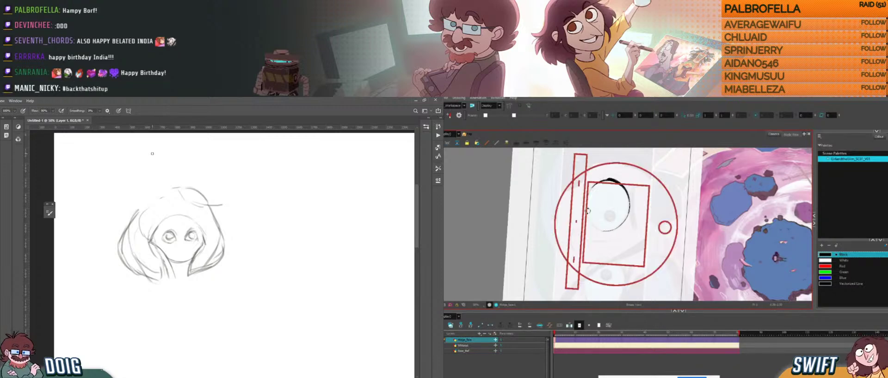
drag(593, 184, 637, 208)
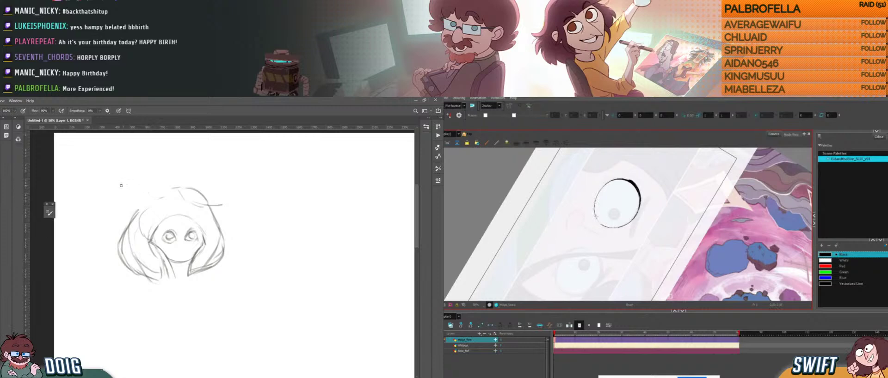
mouse_move(598, 222)
mouse_down()
mouse_move(636, 243)
mouse_move(647, 218)
mouse_up()
drag(140, 211, 156, 204)
mouse_move(646, 217)
mouse_down()
mouse_move(642, 238)
mouse_move(608, 233)
mouse_up()
- Select and touch up the ink strokes along the lower and inner edges of the eye to complete its outline
click(615, 248)
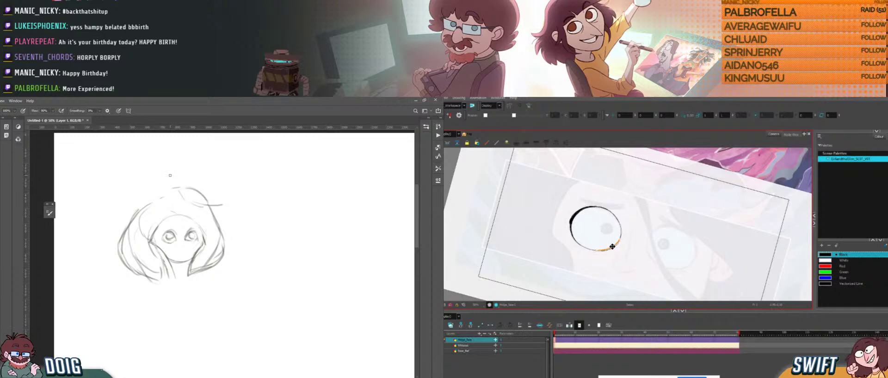
key(Escape)
mouse_move(643, 209)
mouse_down()
mouse_move(618, 204)
mouse_move(629, 232)
mouse_up()
key(alt+b)
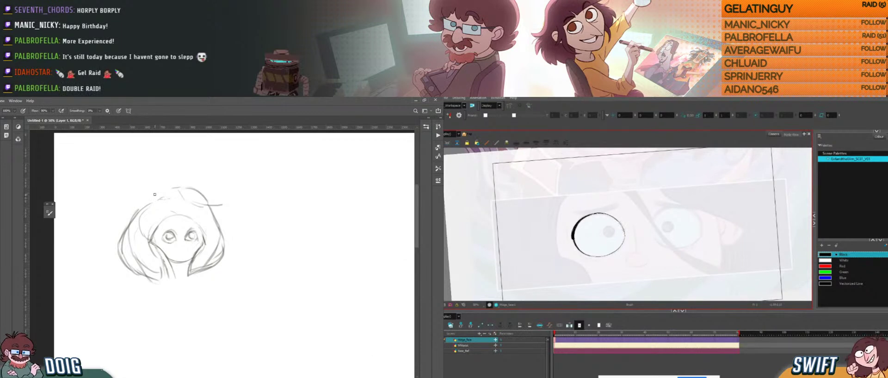
drag(640, 238, 632, 231)
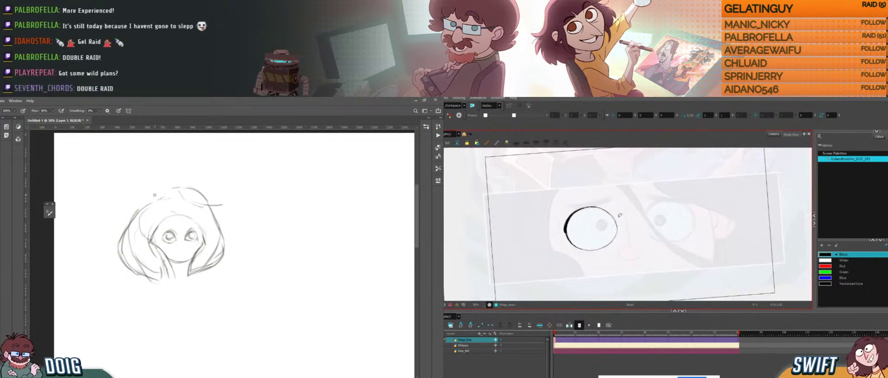
key(alt+s)
click(618, 225)
key(alt+b)
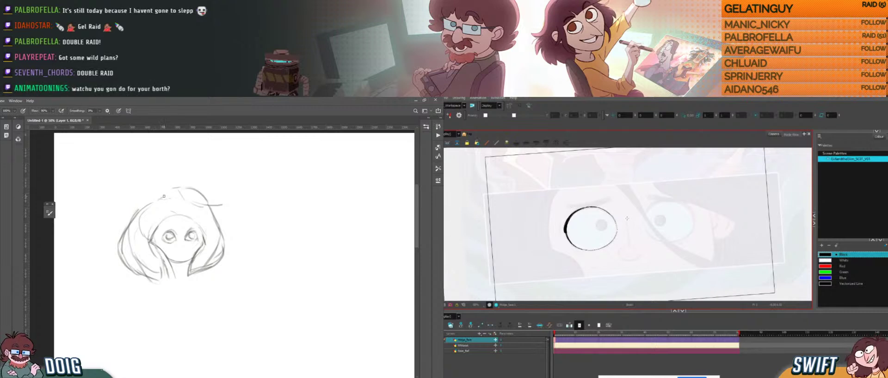
key(ctrl+alt)
drag(635, 229, 631, 233)
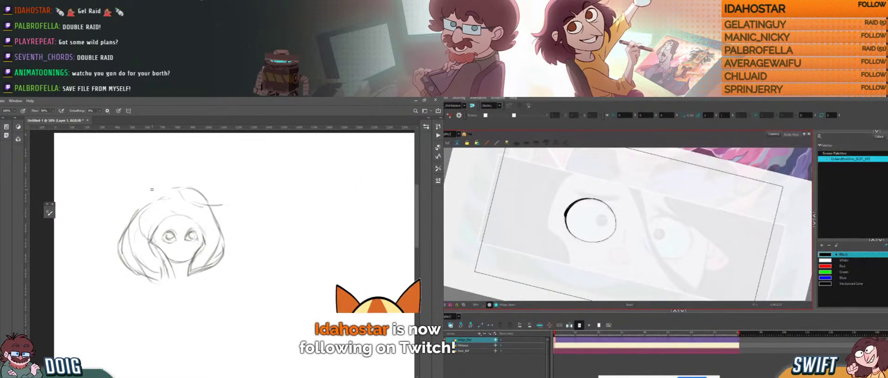
key(alt+b)
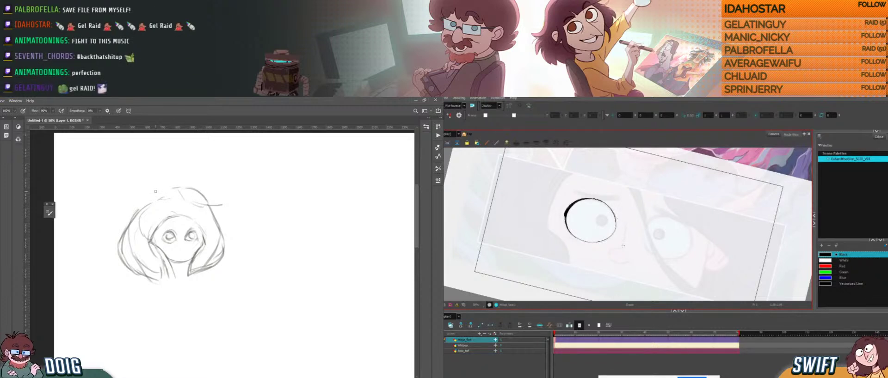
- Ink the circular outline of the pupil inside the outlined eye, undoing the first attempts
drag(615, 243, 623, 246)
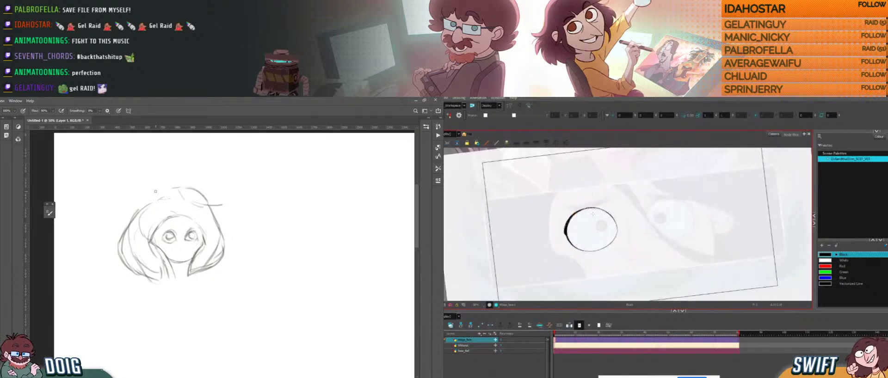
mouse_move(599, 221)
mouse_down()
mouse_move(600, 231)
mouse_move(601, 221)
mouse_up()
key(ctrl+z)
key(ctrl+z)
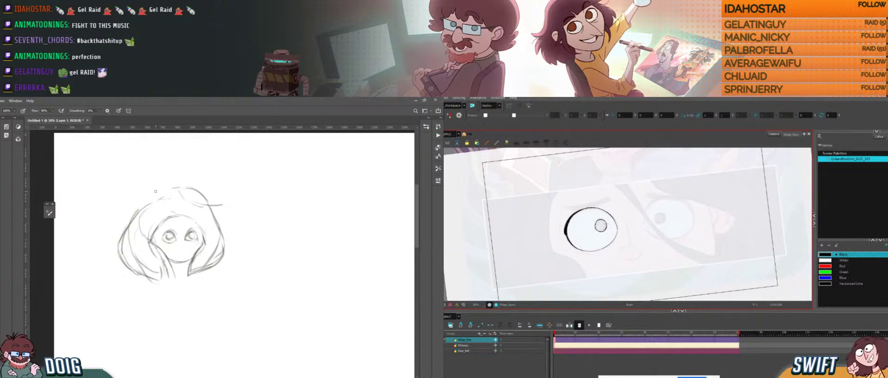
drag(623, 216, 599, 197)
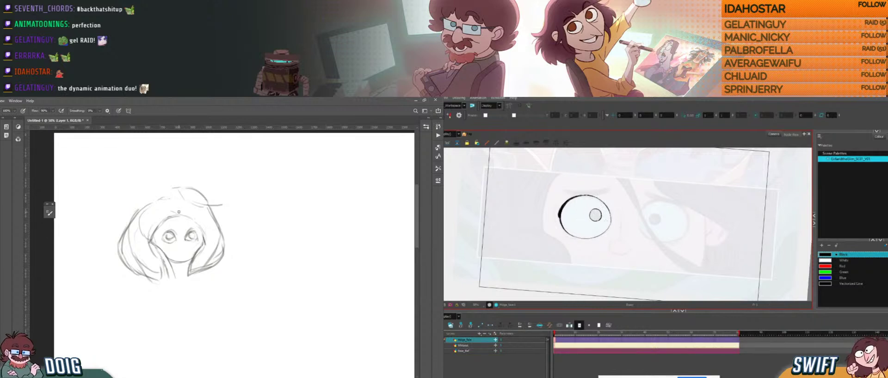
- Switch to the doigswift.com comics page in the browser and examine the Girl and the Glim artwork, especially the face-and-vortex page
mouse_move(647, 377)
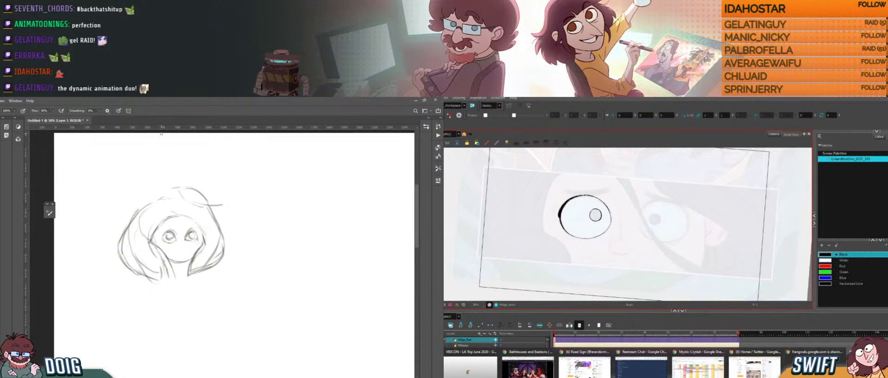
click(808, 361)
scroll(631, 242, up, 3)
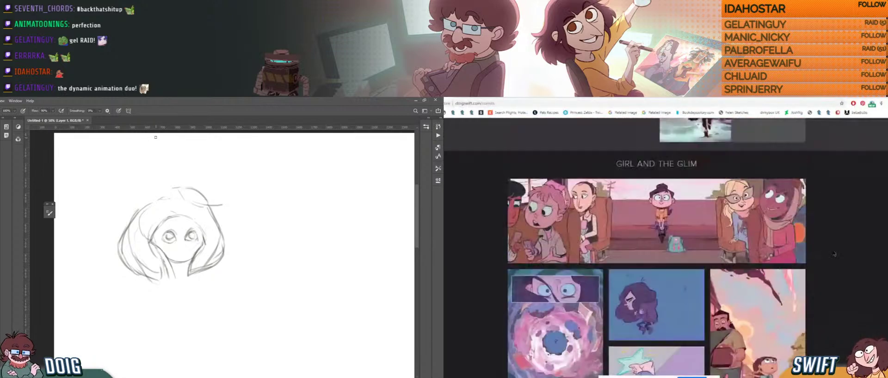
scroll(834, 254, up, 2)
scroll(834, 254, down, 5)
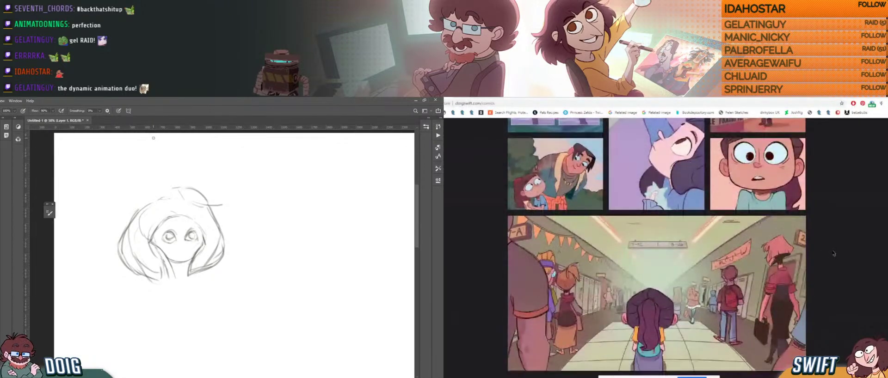
scroll(834, 254, up, 5)
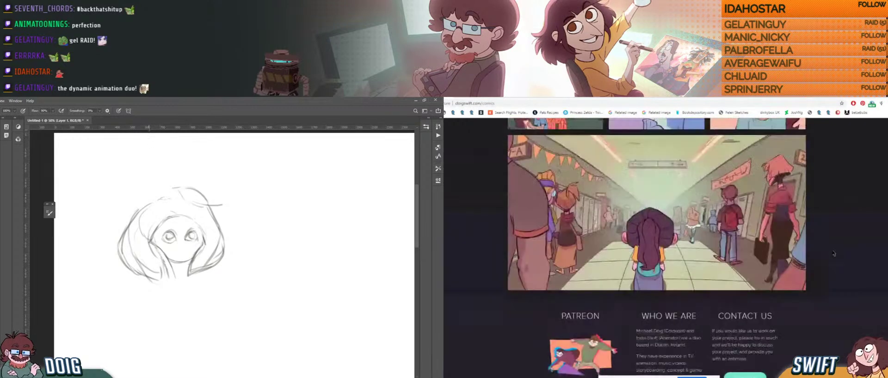
scroll(834, 253, up, 4)
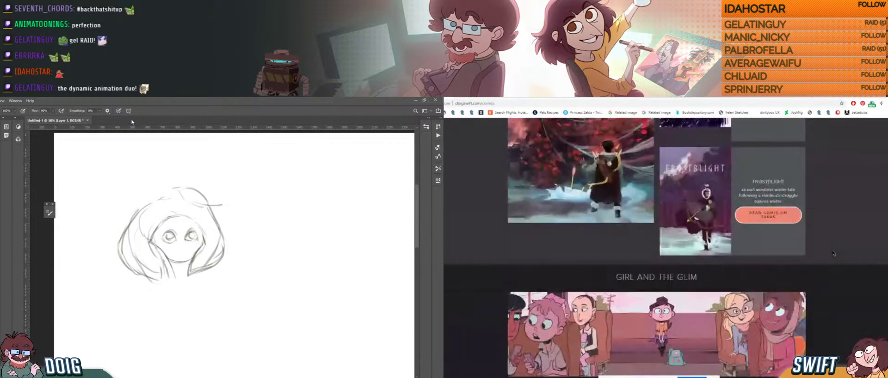
scroll(834, 253, down, 4)
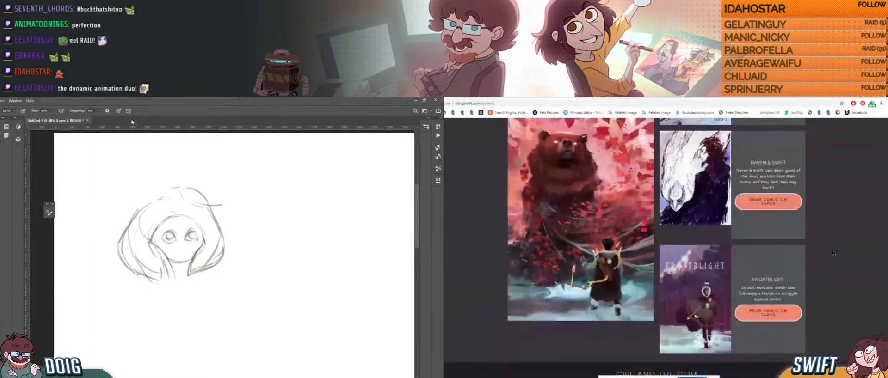
scroll(834, 254, down, 4)
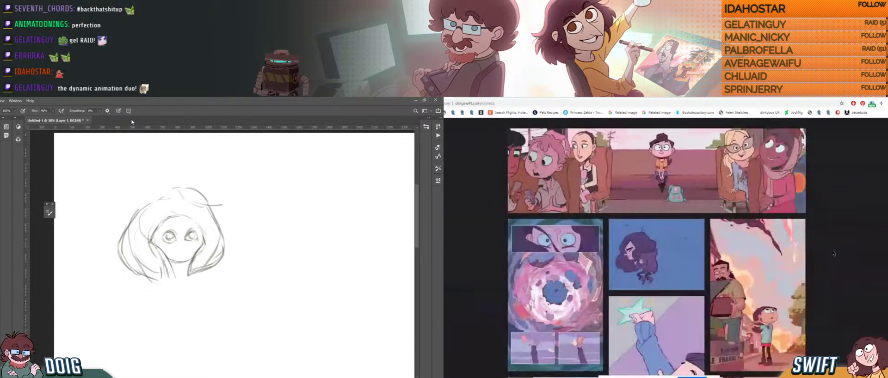
scroll(834, 253, down, 1)
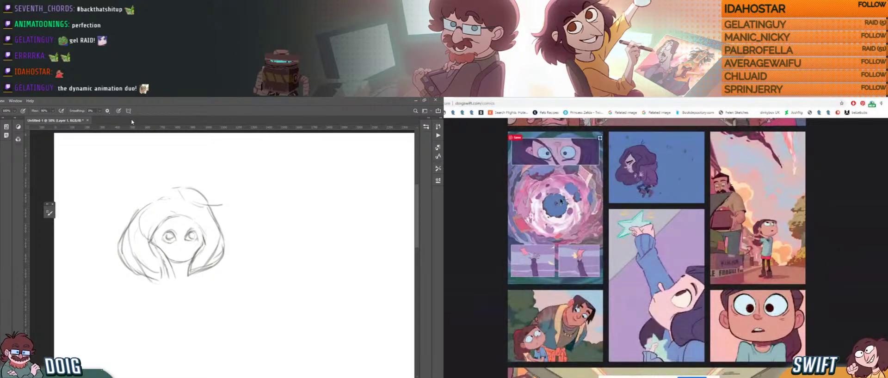
scroll(565, 198, up, 1)
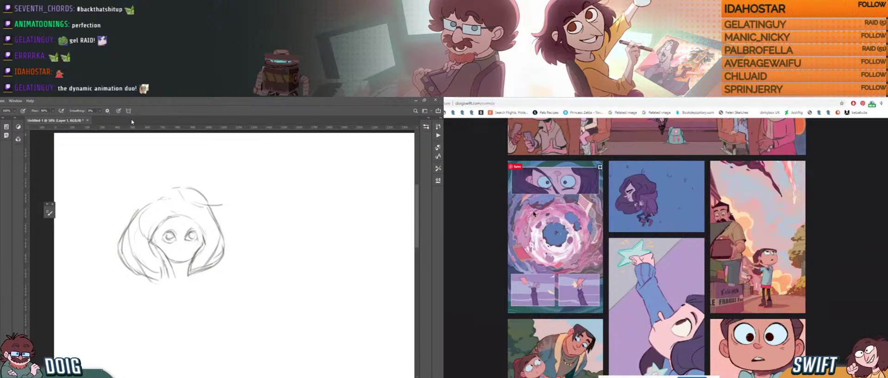
ctrl+scroll(534, 214, up, 3)
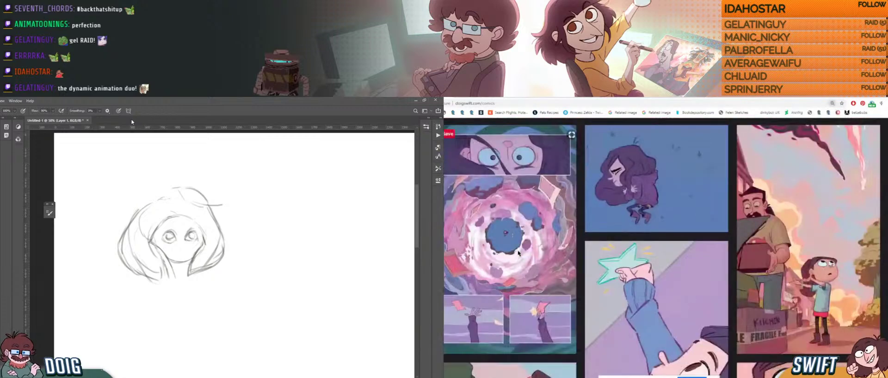
scroll(519, 249, down, 10)
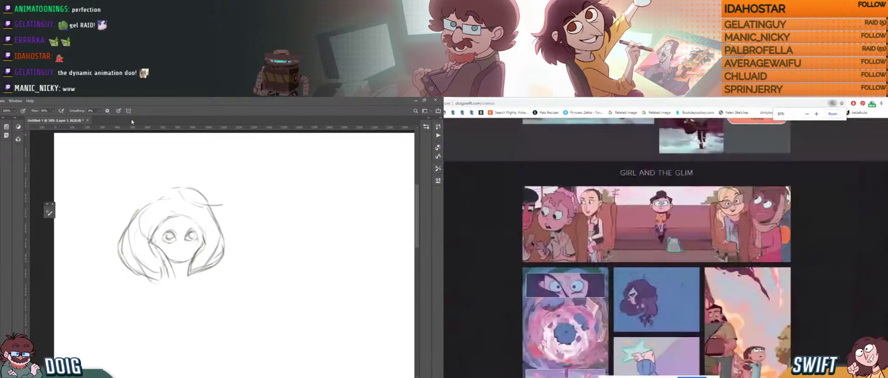
- Return to Harmony and duplicate the finished eye with its pupil, placing a mirrored copy over the second eye of the reference
scroll(533, 245, up, 10)
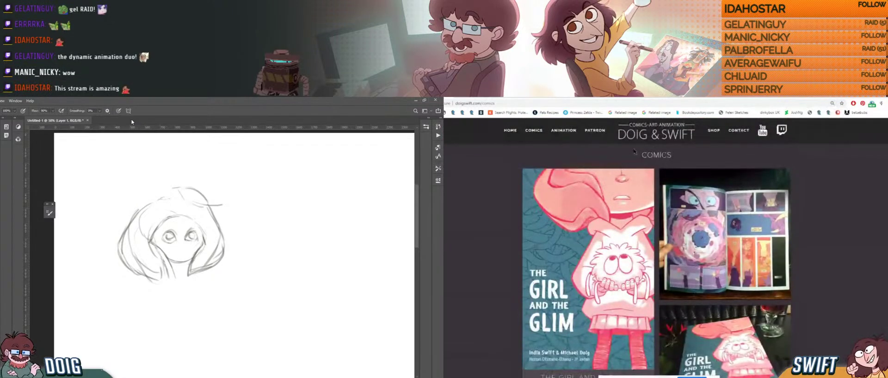
key(alt+Tab)
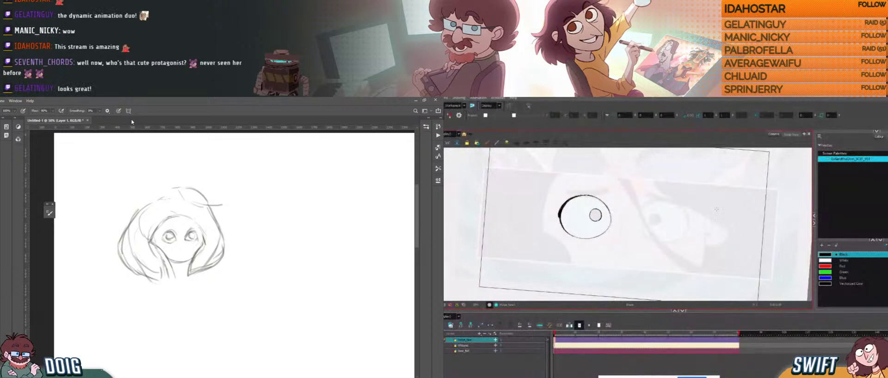
mouse_move(663, 255)
mouse_down()
mouse_move(673, 251)
mouse_move(678, 262)
mouse_move(762, 234)
mouse_up()
mouse_move(618, 202)
mouse_down()
mouse_move(635, 252)
mouse_move(642, 243)
mouse_up()
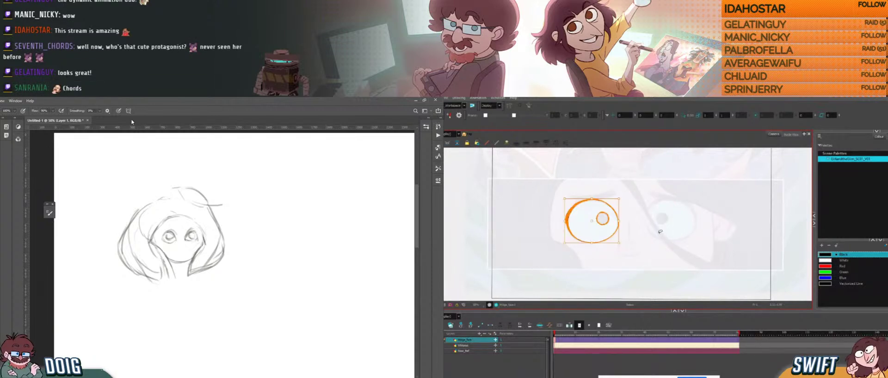
key(ctrl+v)
drag(566, 222, 673, 220)
click(672, 220)
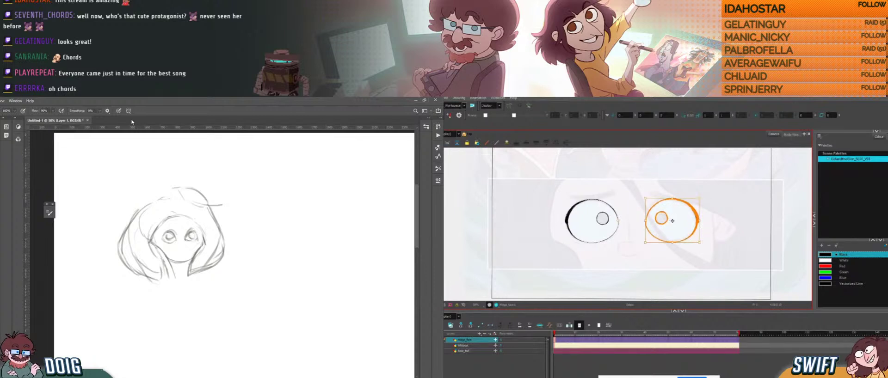
- Select the mirrored eye and its pupil and nudge the copy slightly into place over the reference art
key(Escape)
click(672, 222)
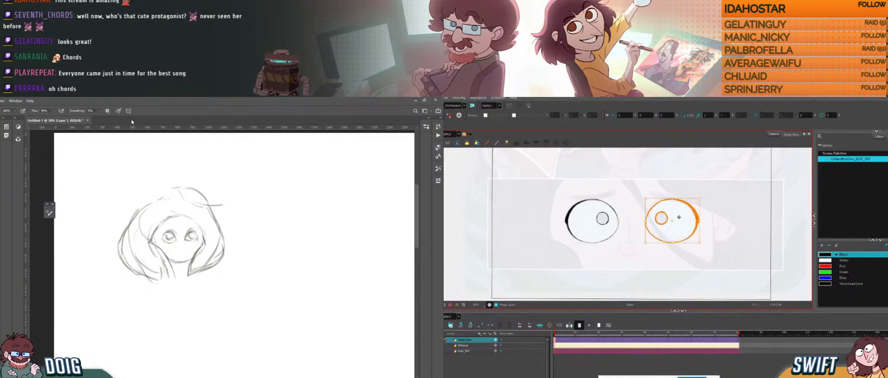
click(715, 209)
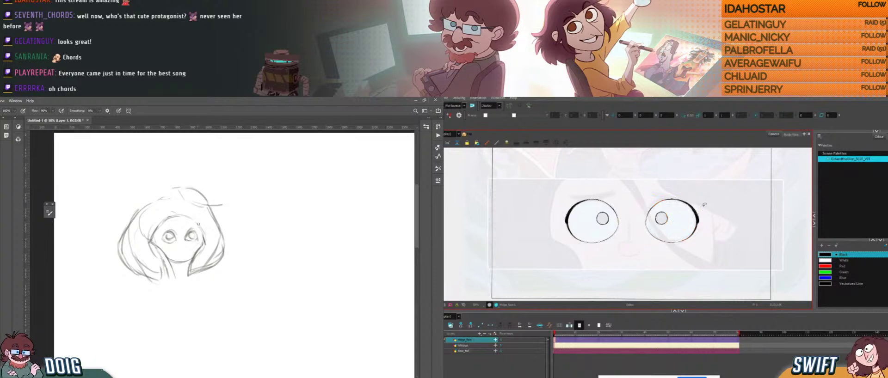
click(671, 215)
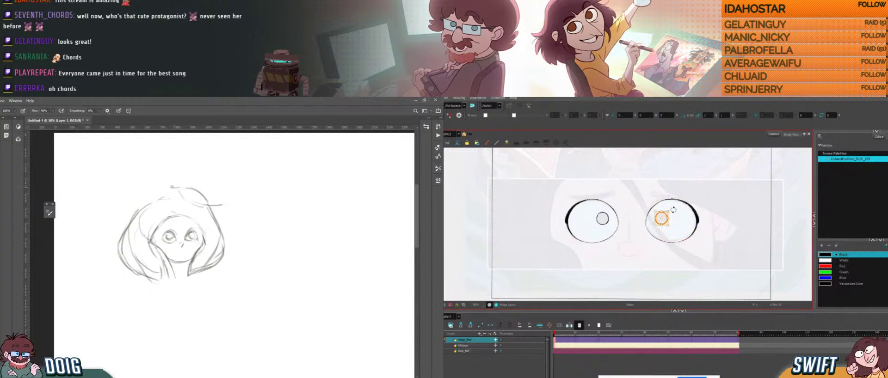
click(707, 198)
click(695, 214)
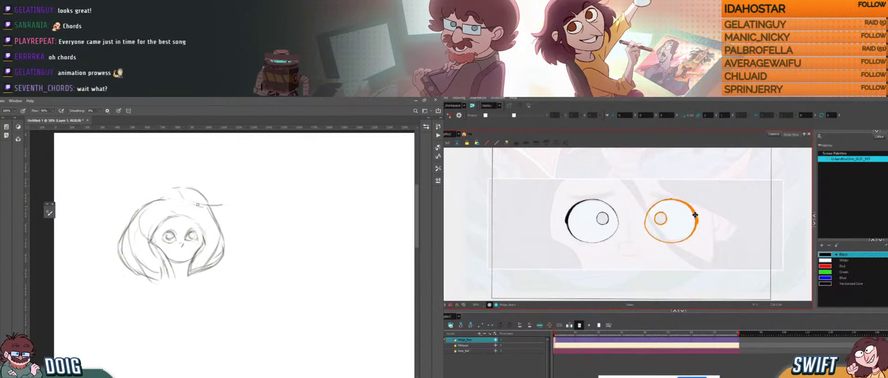
- Erase the stray construction lines above the character's head in the Photoshop sketch
drag(189, 200, 209, 209)
key(e)
mouse_move(176, 187)
mouse_down()
mouse_move(203, 195)
mouse_move(216, 224)
mouse_move(209, 196)
mouse_up()
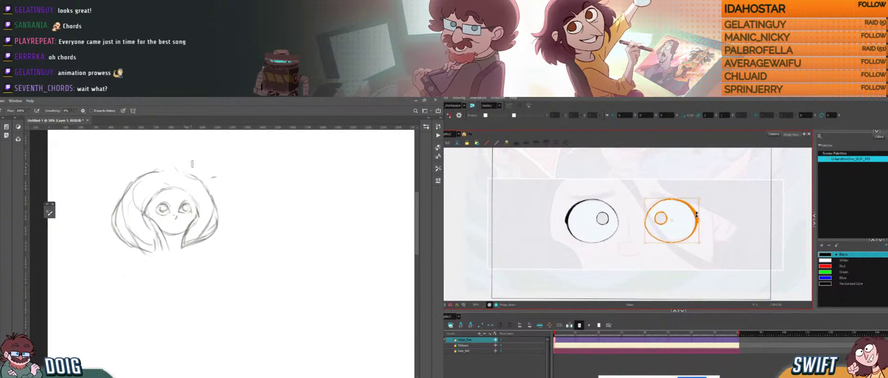
click(717, 205)
key(b)
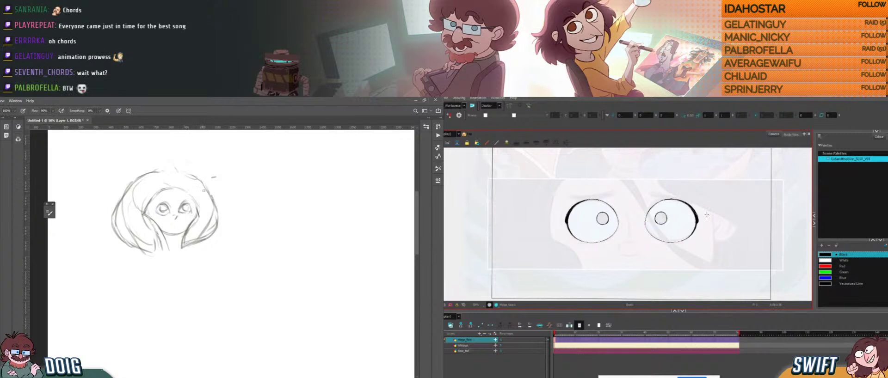
- Sketch the line under the character's chin and redraw the rounded top contour of the hair in Photoshop
drag(664, 247, 685, 245)
drag(166, 240, 184, 238)
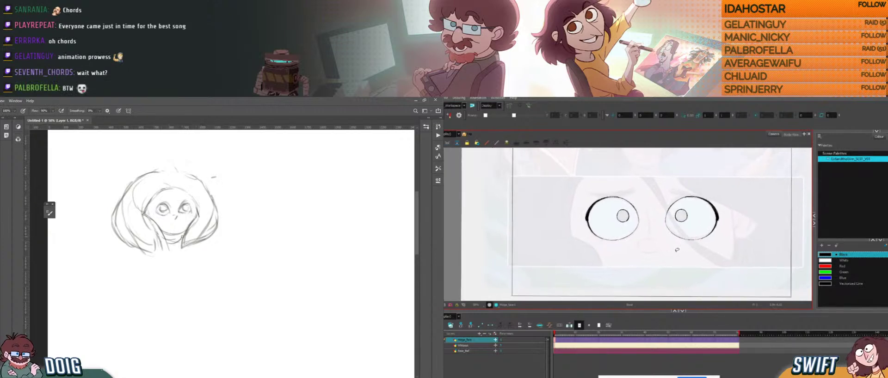
key(ctrl+alt)
drag(675, 257, 673, 245)
drag(125, 194, 128, 202)
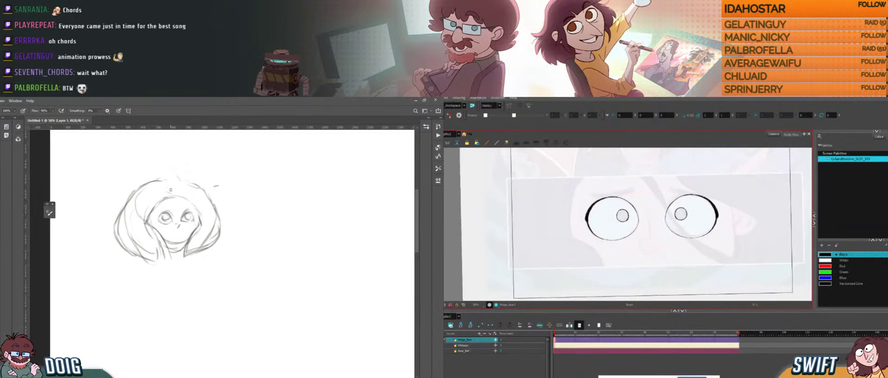
mouse_move(644, 235)
mouse_down()
mouse_move(622, 230)
mouse_move(632, 243)
mouse_move(643, 230)
mouse_move(640, 237)
mouse_move(650, 238)
mouse_up()
key(ctrl+alt)
key(ctrl+alt)
drag(612, 194, 592, 216)
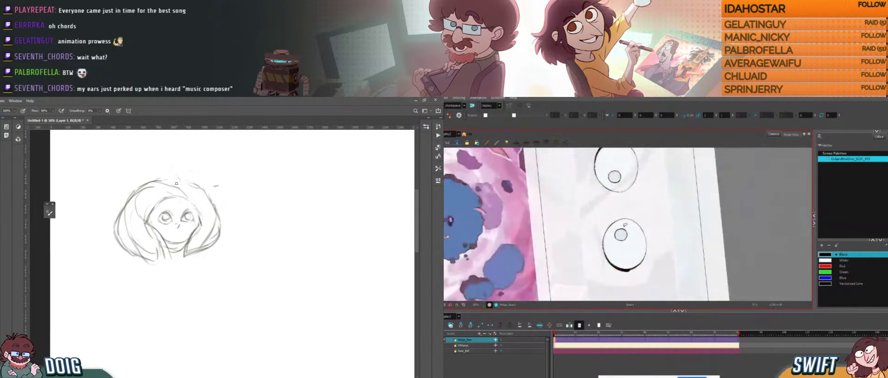
mouse_move(160, 179)
mouse_down()
mouse_move(197, 181)
mouse_move(206, 192)
mouse_up()
drag(178, 247, 184, 224)
- Start inking the eyebrow above the first eye in Harmony and sketch the pointed lower ends of the hair in Photoshop
drag(595, 225, 599, 232)
drag(184, 224, 185, 220)
drag(599, 232, 600, 239)
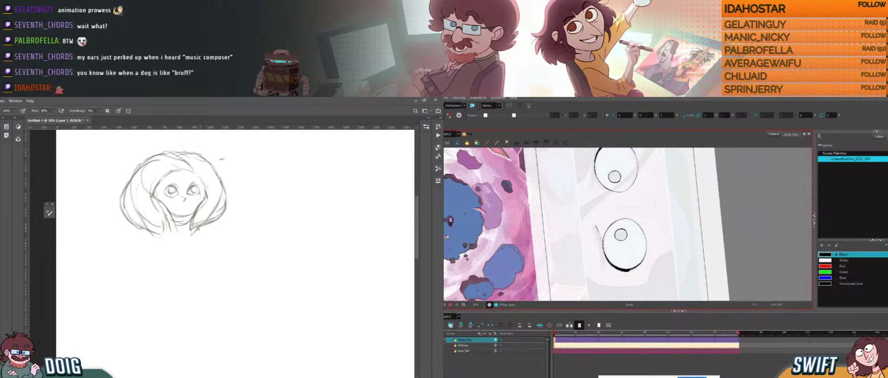
mouse_move(213, 222)
mouse_down()
mouse_move(191, 236)
mouse_move(177, 228)
mouse_move(156, 234)
mouse_move(174, 226)
mouse_up()
drag(211, 200, 209, 213)
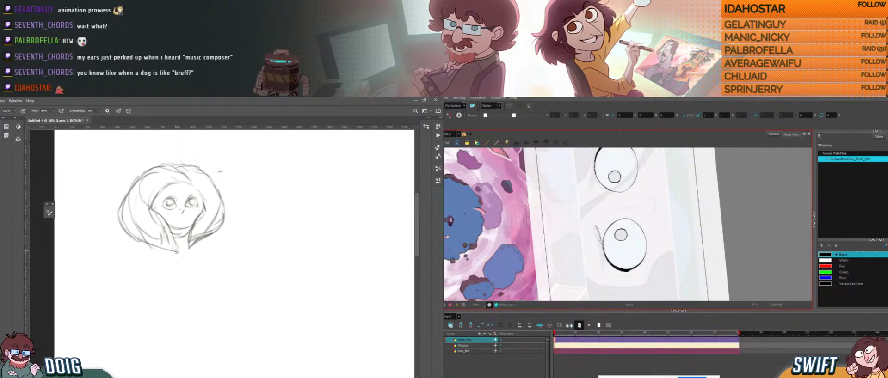
drag(141, 242, 168, 246)
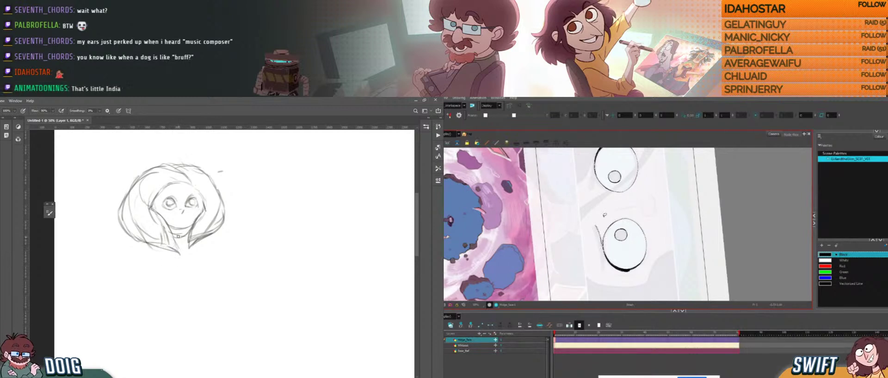
key(alt+s)
click(599, 234)
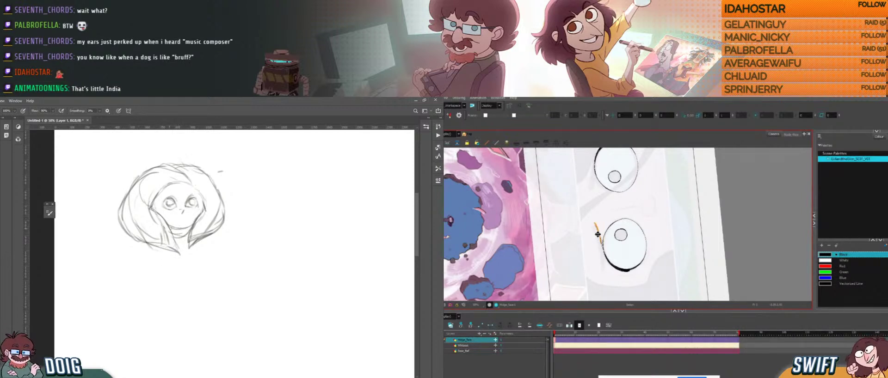
- Sketch the rounded body outline beneath the head in Photoshop while completing the first eyebrow's outline in Harmony
mouse_move(141, 243)
mouse_down()
mouse_move(142, 302)
mouse_move(195, 301)
mouse_move(206, 282)
mouse_up()
key(alt+b)
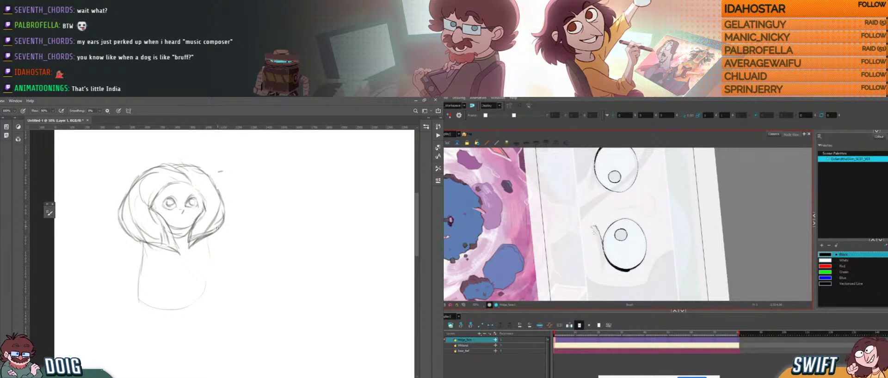
drag(213, 265, 215, 283)
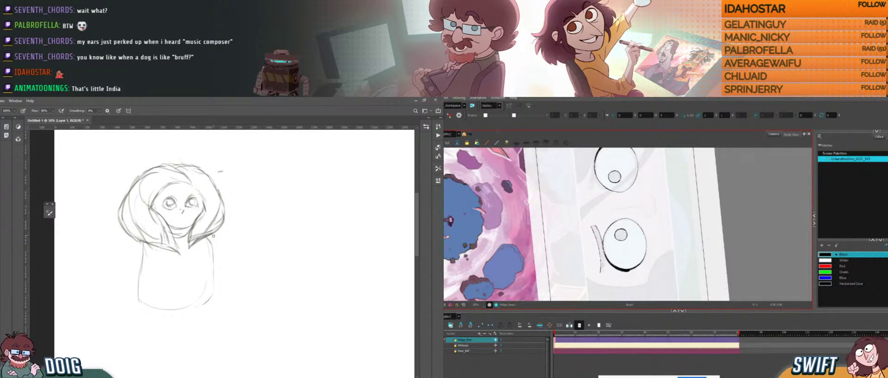
mouse_move(210, 241)
mouse_down()
mouse_move(220, 290)
mouse_move(213, 298)
mouse_up()
drag(138, 300, 159, 316)
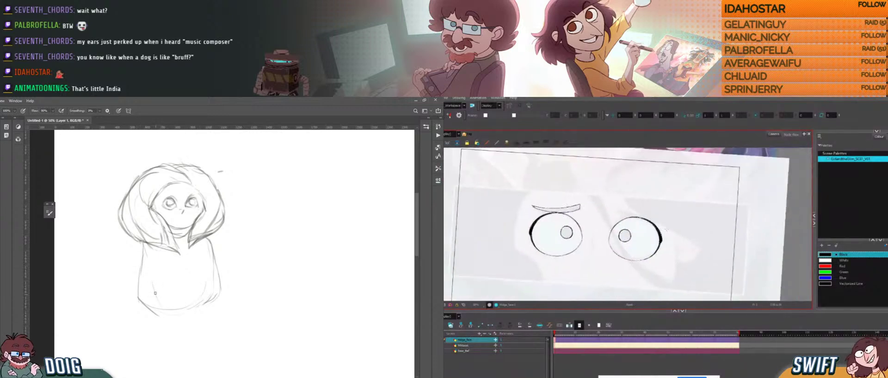
drag(144, 249, 153, 290)
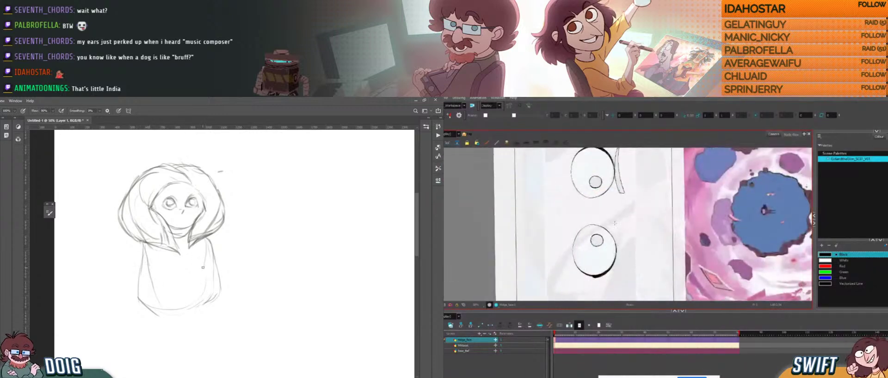
- Ink the eyebrow outline above the mirrored eye in Harmony and reinforce the lower body curve in the Photoshop sketch
drag(616, 244, 626, 223)
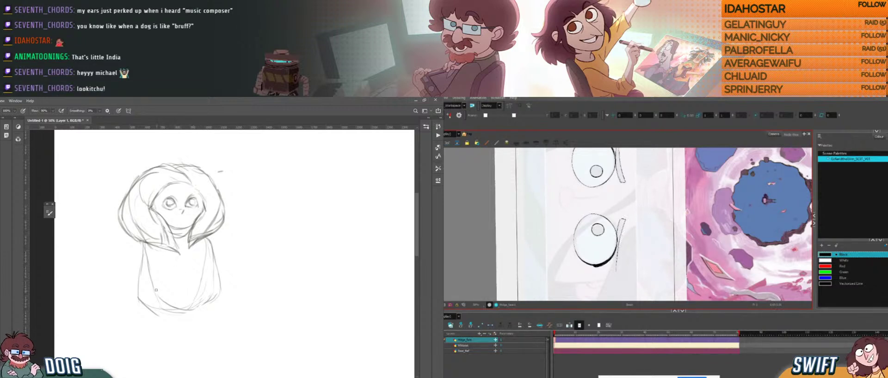
drag(155, 286, 192, 308)
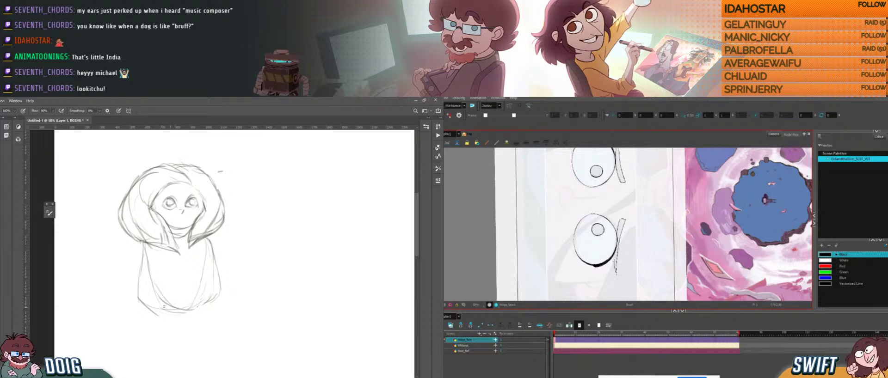
mouse_move(618, 279)
mouse_down()
mouse_move(681, 226)
mouse_move(653, 238)
mouse_move(653, 227)
mouse_move(670, 231)
mouse_move(656, 236)
mouse_up()
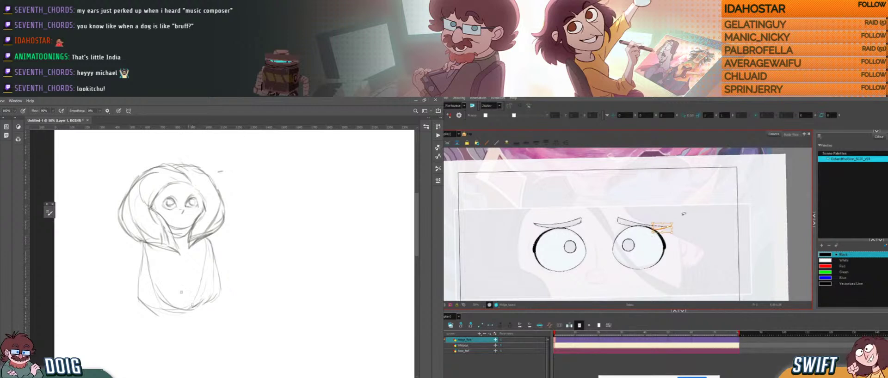
- Select and adjust the ink strokes at the outer end of the second eyebrow in Harmony
click(682, 214)
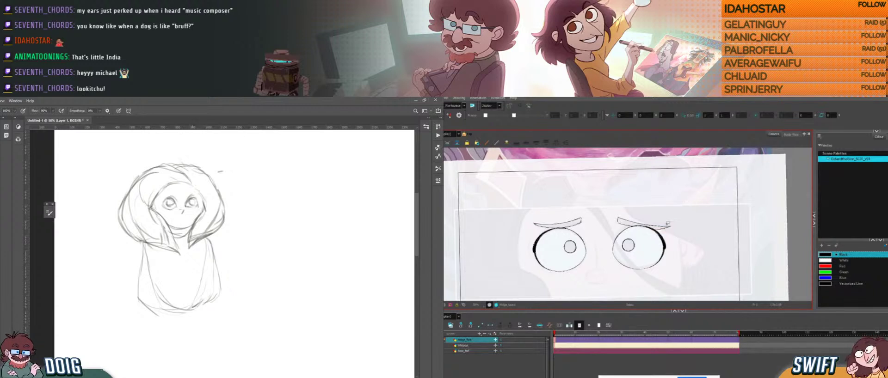
click(665, 226)
drag(669, 233, 667, 230)
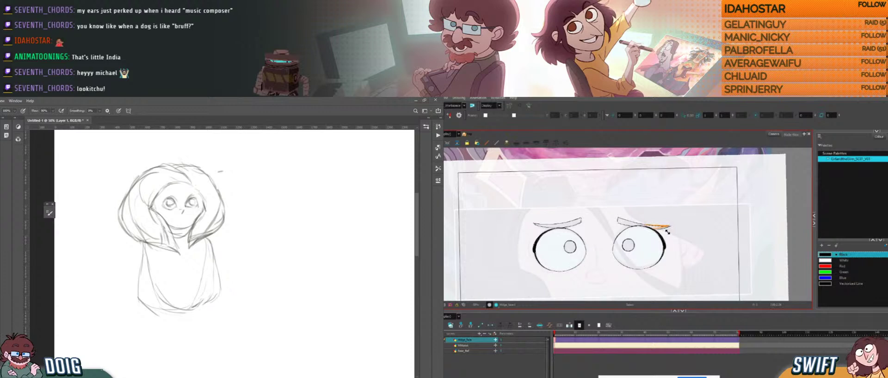
click(687, 217)
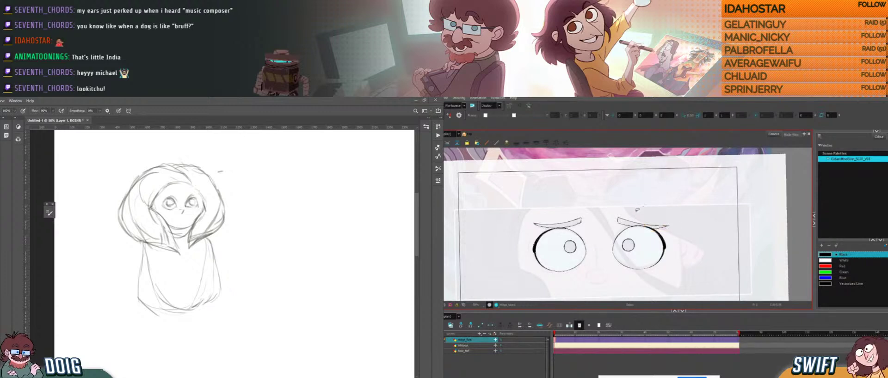
drag(626, 215, 646, 225)
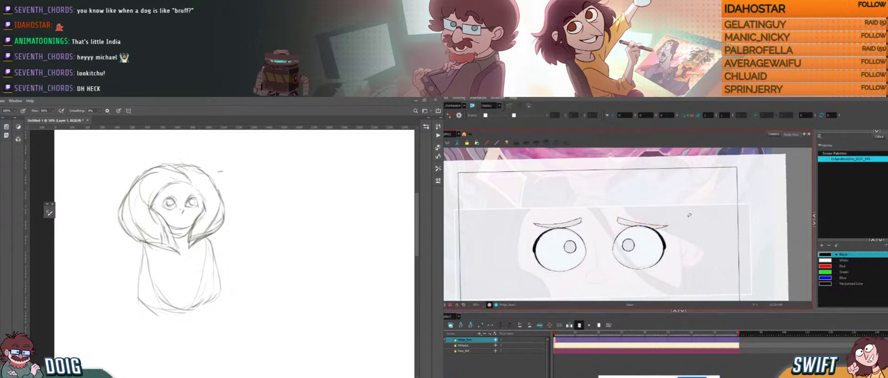
- Touch up the second eyebrow's outline, then select the whole eyebrow and adjust its shape above the eye
drag(689, 216, 656, 278)
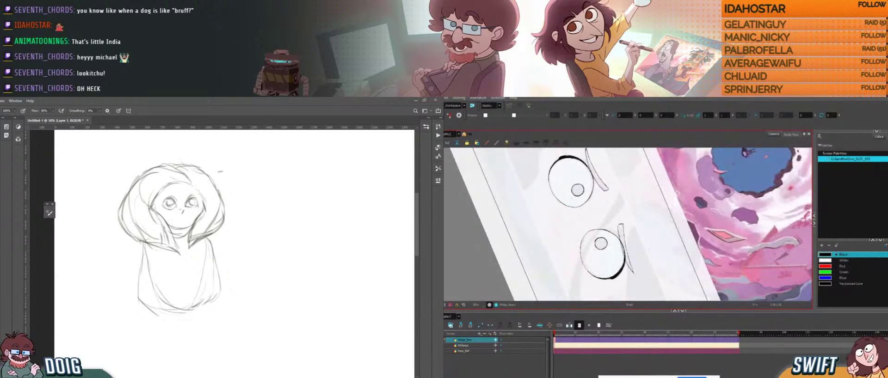
mouse_move(635, 291)
mouse_down()
mouse_move(686, 245)
mouse_move(693, 211)
mouse_move(689, 240)
mouse_up()
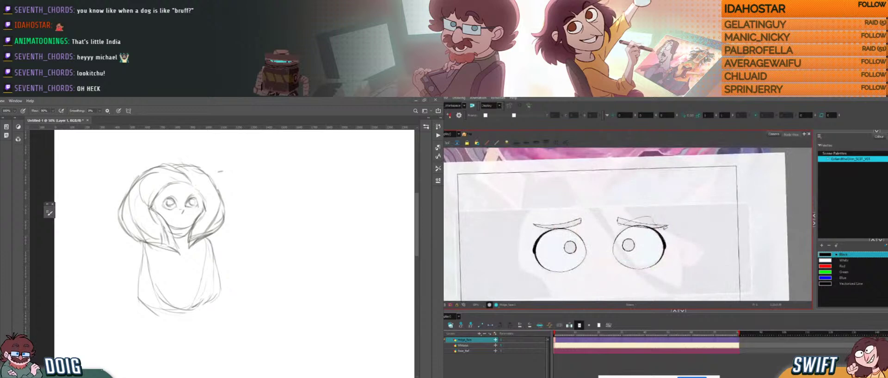
click(666, 226)
drag(670, 227, 670, 224)
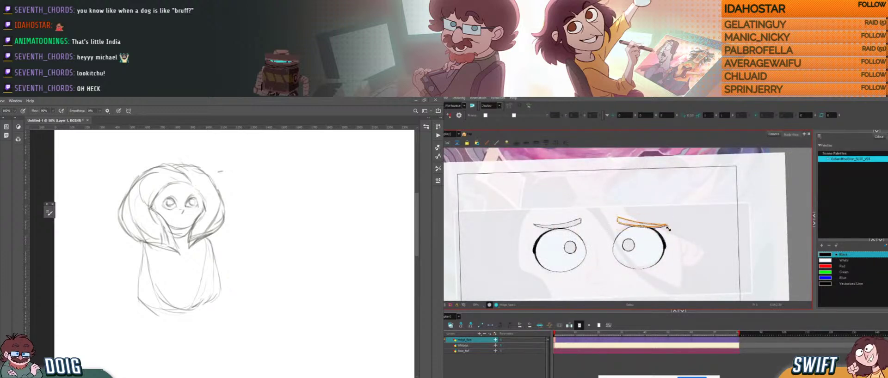
click(700, 218)
drag(673, 238, 691, 224)
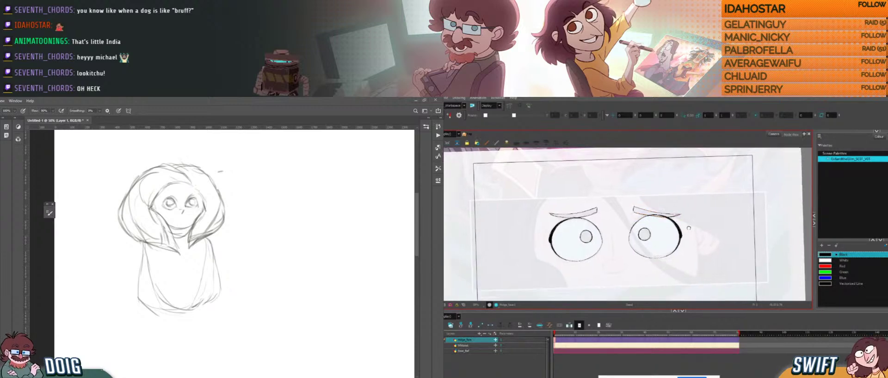
- Switch to the browser and look through the video and playlist sections of the Doig & Swift YouTube channel page
drag(1, 179, 123, 99)
scroll(137, 281, down, 3)
scroll(137, 281, down, 6)
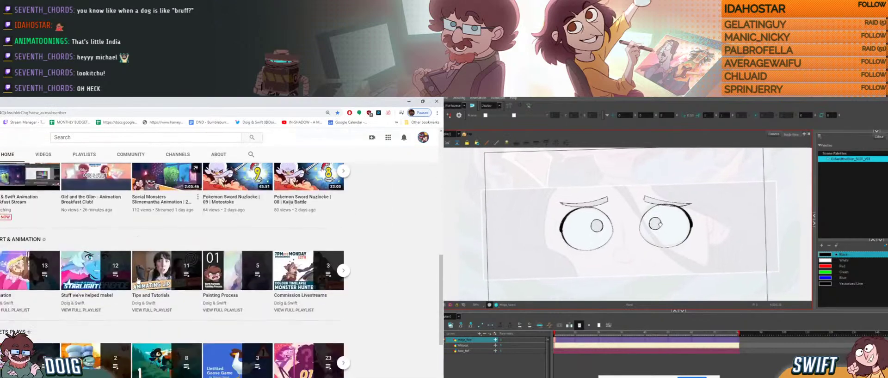
scroll(137, 273, up, 5)
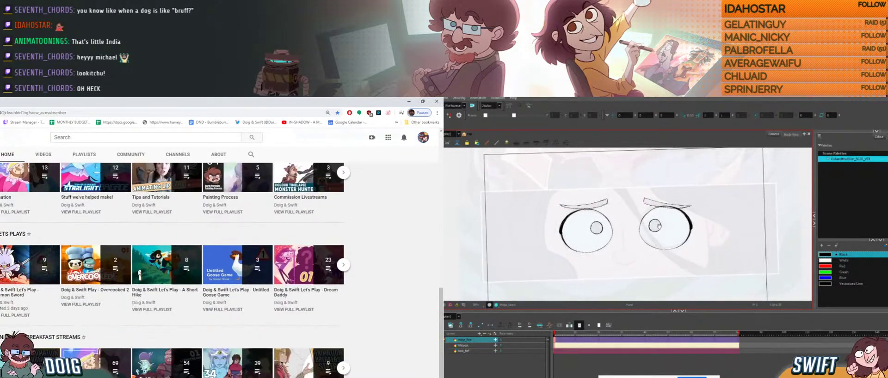
scroll(139, 273, up, 5)
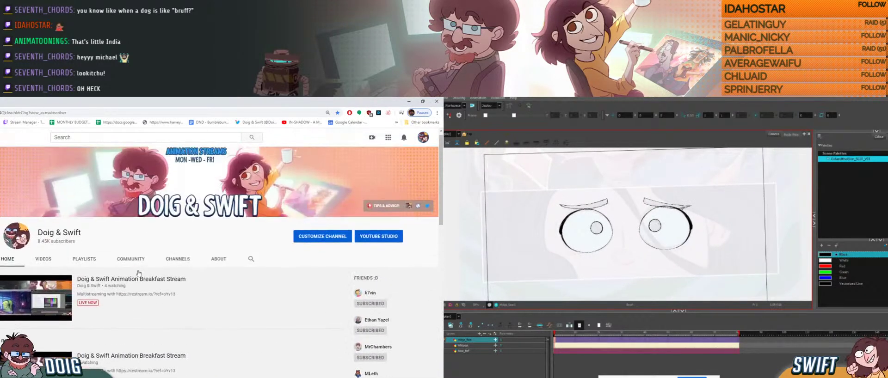
- Search YouTube for "girl and the glim theme" and open The Girl and the Glim Theme video
click(72, 138)
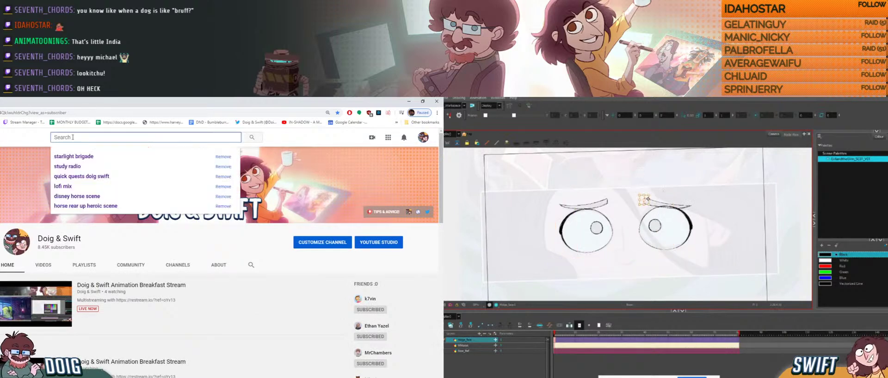
text(girl and the g)
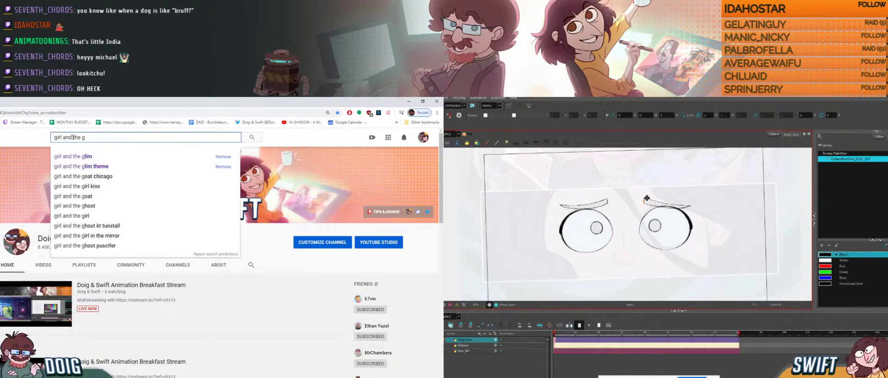
text(lim)
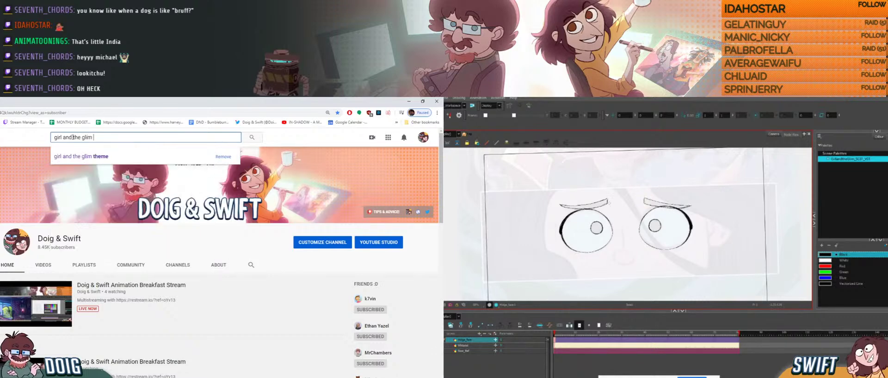
text( theme)
key(Return)
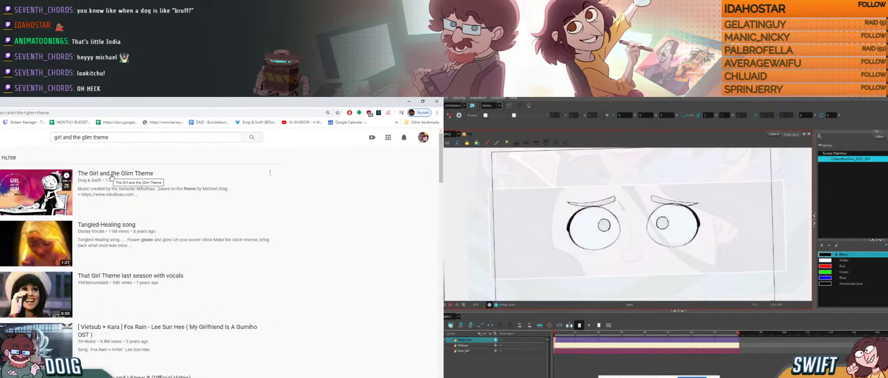
click(112, 174)
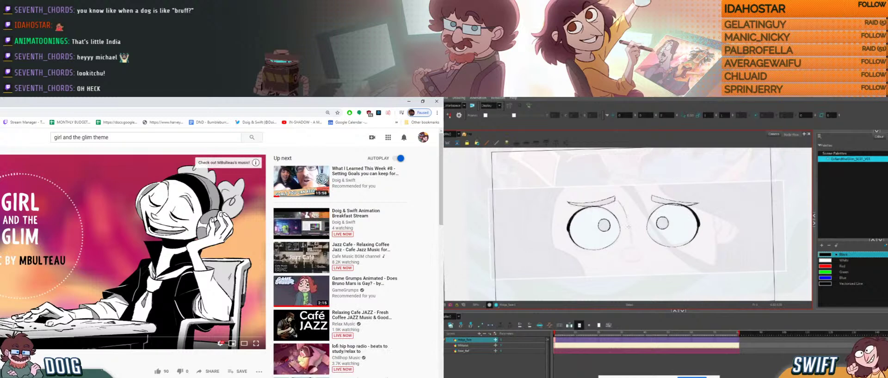
- Ink the nose bridge and rounded nose tip between the eyes in Harmony, undoing the extra stroke at the tip
mouse_move(629, 246)
mouse_down()
mouse_move(668, 232)
mouse_move(645, 221)
mouse_up()
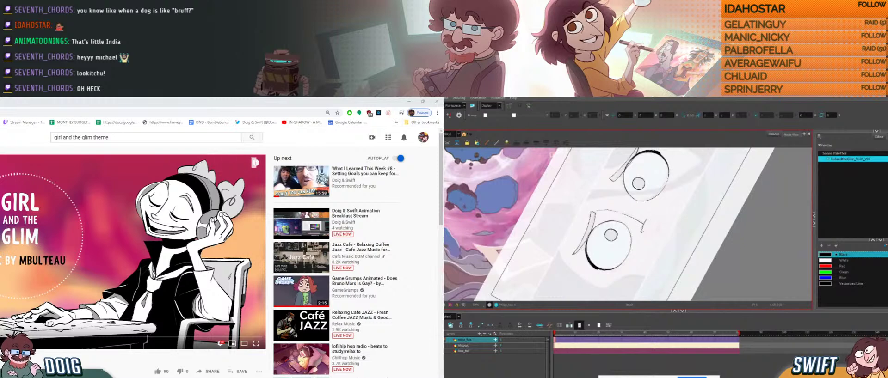
drag(643, 232, 651, 227)
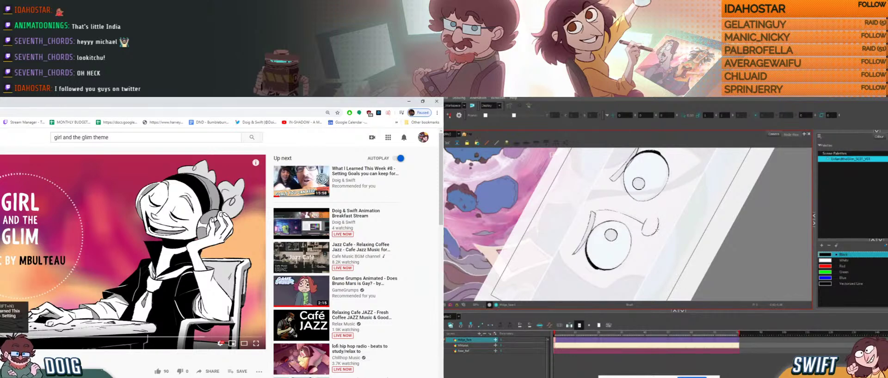
drag(667, 220, 665, 238)
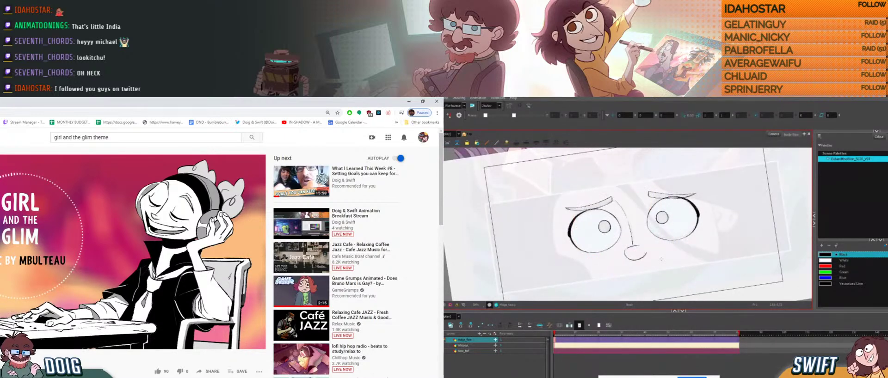
drag(646, 253, 642, 260)
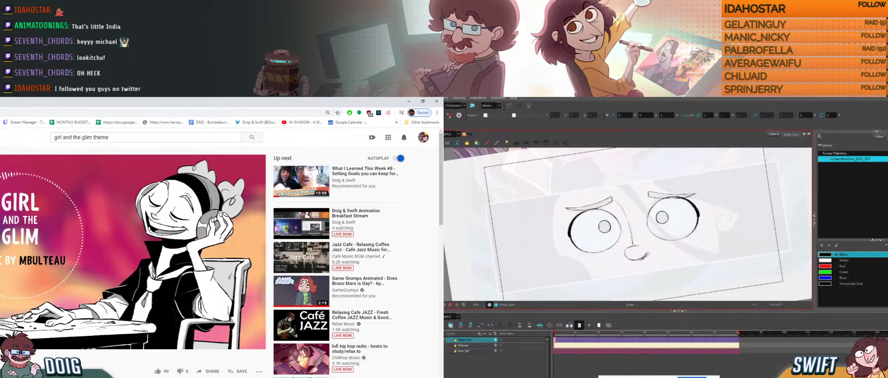
key(ctrl+z)
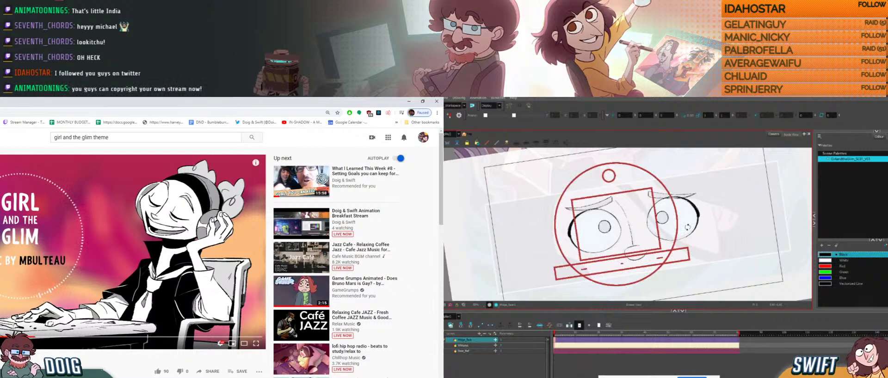
- Ink the side contours of the face outside both eyes in Harmony, and reposition and resize the browser window over the Photoshop canvas
drag(687, 228, 703, 218)
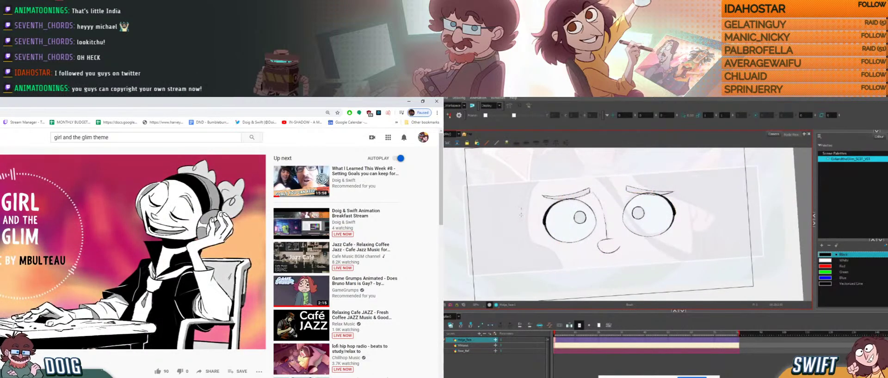
drag(521, 201, 522, 241)
drag(624, 183, 622, 161)
drag(725, 204, 711, 213)
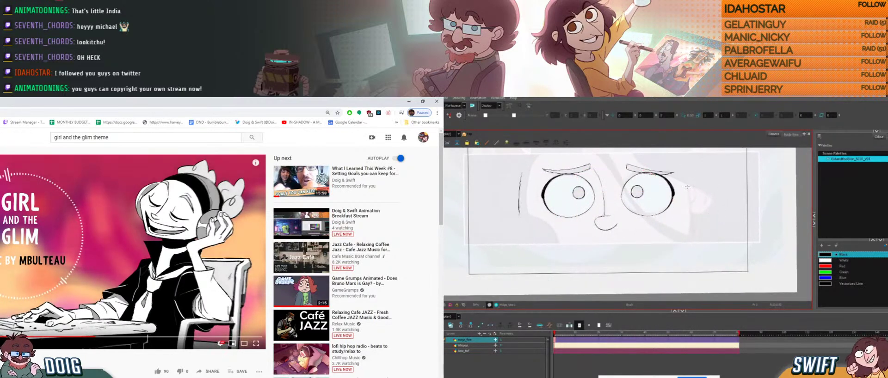
drag(688, 185, 685, 243)
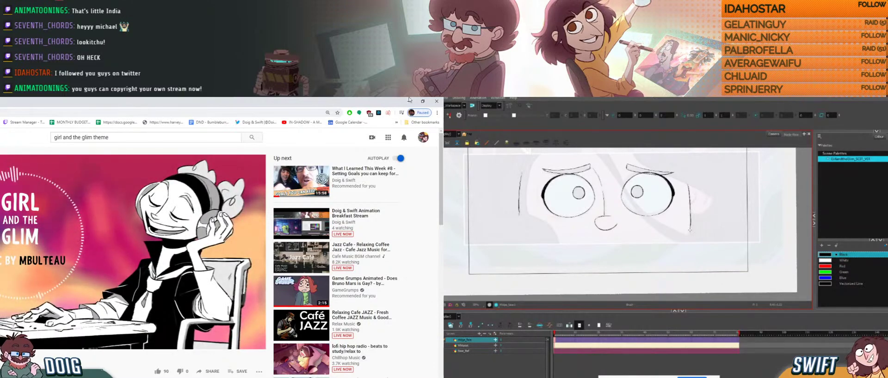
mouse_move(360, 99)
mouse_down()
mouse_move(175, 148)
mouse_move(178, 158)
mouse_move(176, 104)
mouse_move(266, 137)
mouse_up()
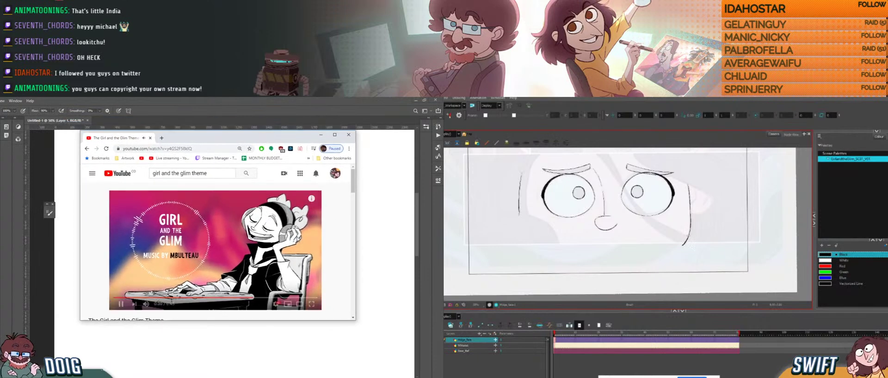
drag(355, 320, 365, 357)
- Ink the lower ear curve beside the cheek in Harmony and return the browser to the theme search results
drag(712, 235, 711, 240)
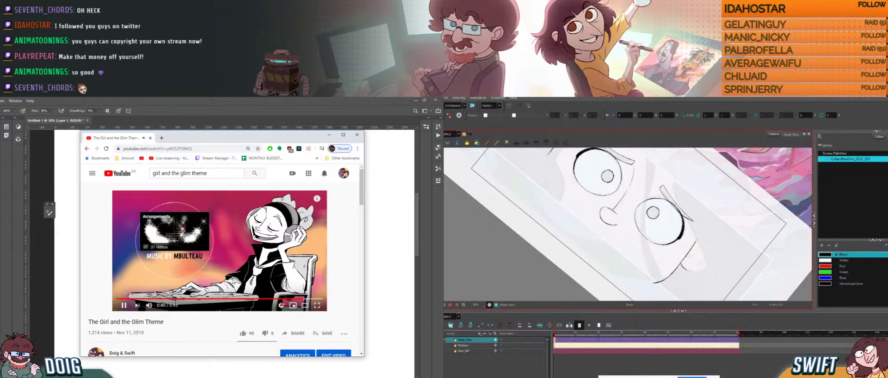
drag(687, 270, 662, 248)
mouse_move(153, 307)
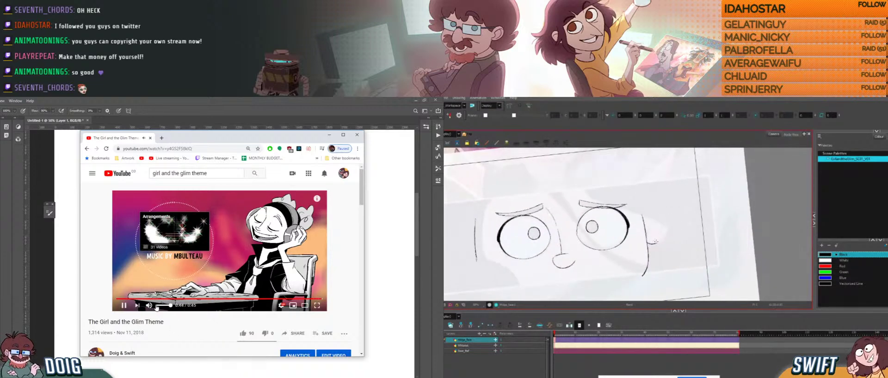
click(86, 148)
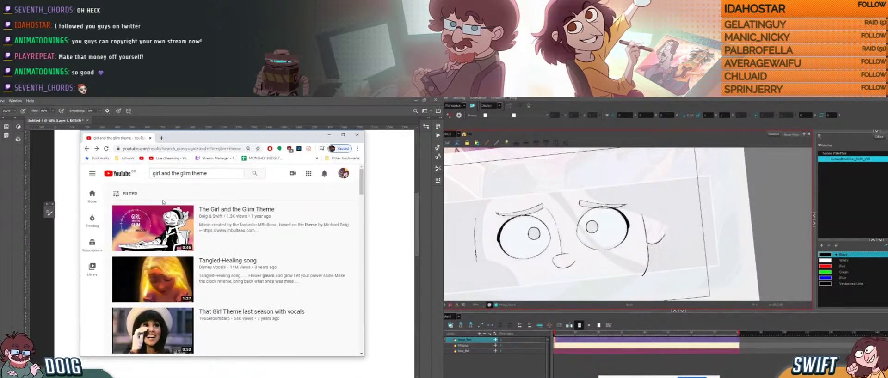
drag(239, 139, 240, 141)
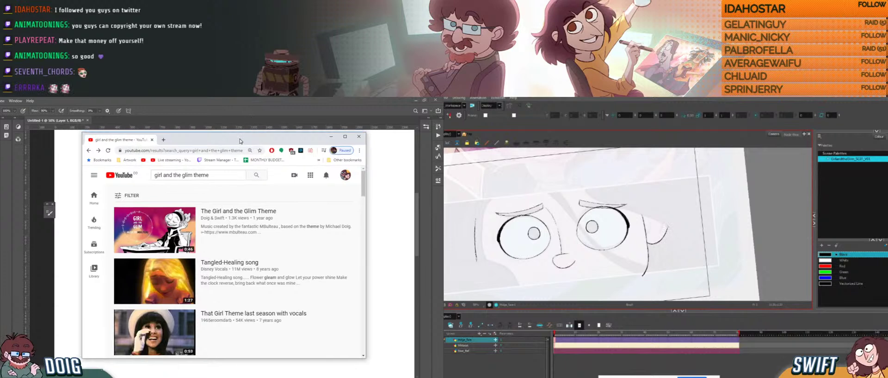
drag(673, 223, 664, 233)
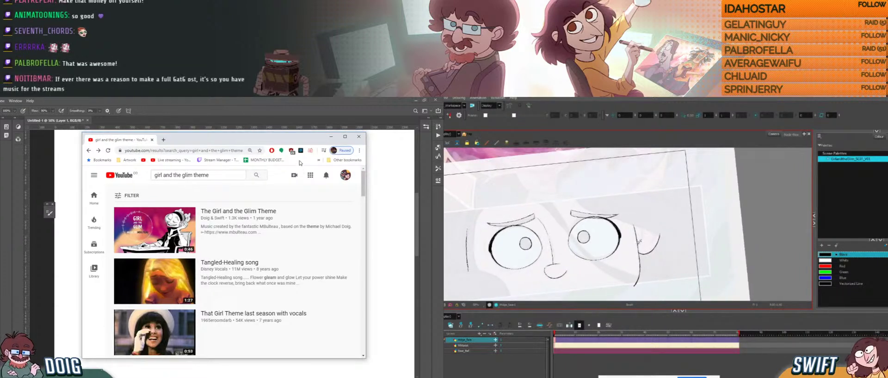
drag(642, 237, 641, 248)
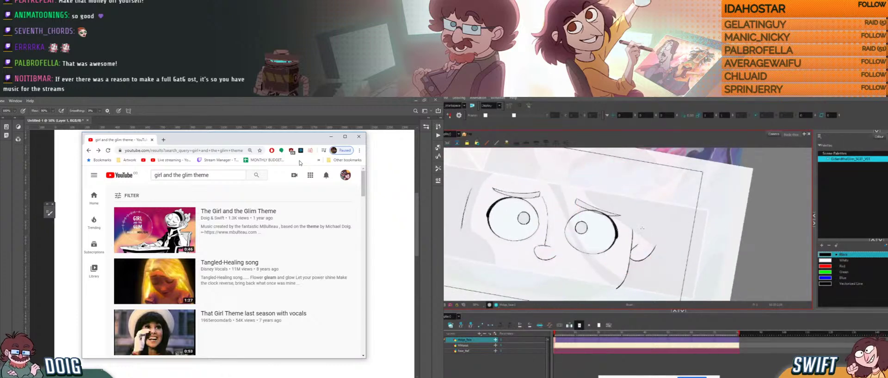
- Minimize the browser window to return to the Photoshop character sketch
drag(250, 142, 248, 144)
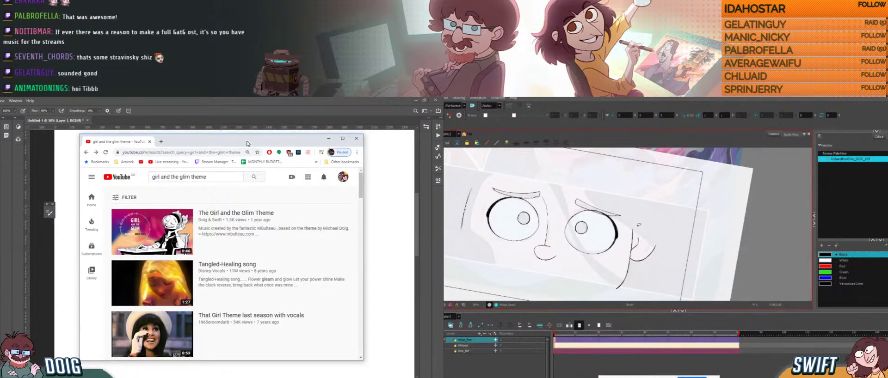
drag(247, 144, 246, 146)
click(329, 139)
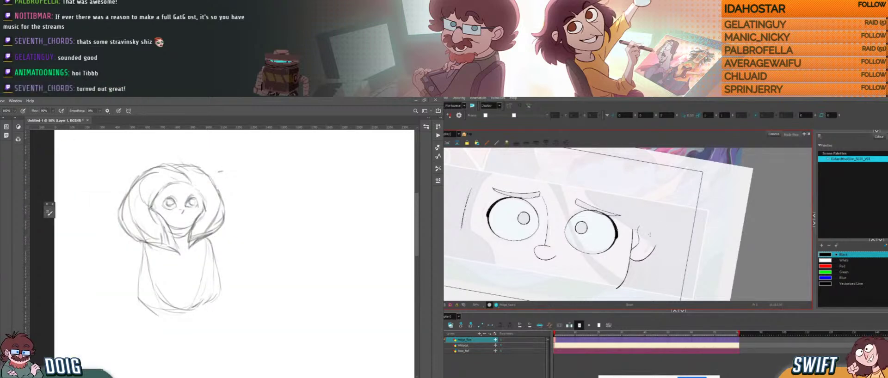
- Ink the ear's upper outline in Harmony and join it down to the lower ear curve
key(ctrl+alt)
mouse_move(650, 252)
mouse_down()
mouse_move(656, 231)
mouse_move(639, 204)
mouse_move(669, 231)
mouse_move(656, 233)
mouse_move(658, 242)
mouse_up()
key(ctrl+alt)
key(ctrl+z)
click(663, 242)
shift+click(650, 223)
click(683, 214)
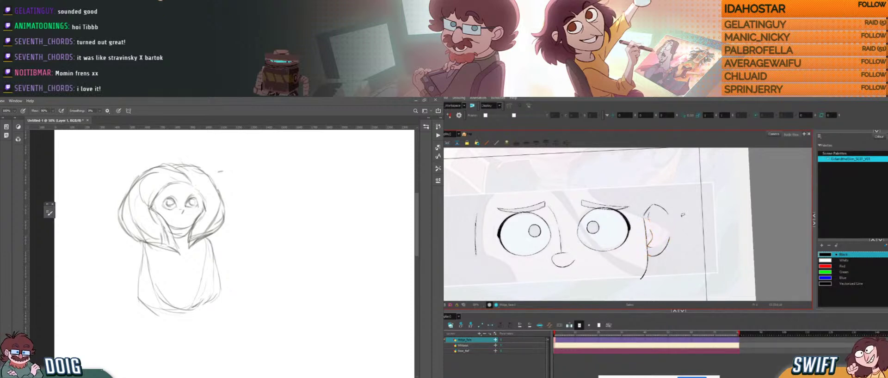
mouse_move(653, 198)
mouse_down()
mouse_move(668, 204)
mouse_move(662, 216)
mouse_up()
click(686, 210)
drag(662, 214, 669, 233)
- Redraw the ear's outer edge in Harmony and delete the overlapping stroke at its upper edge
drag(145, 244, 139, 276)
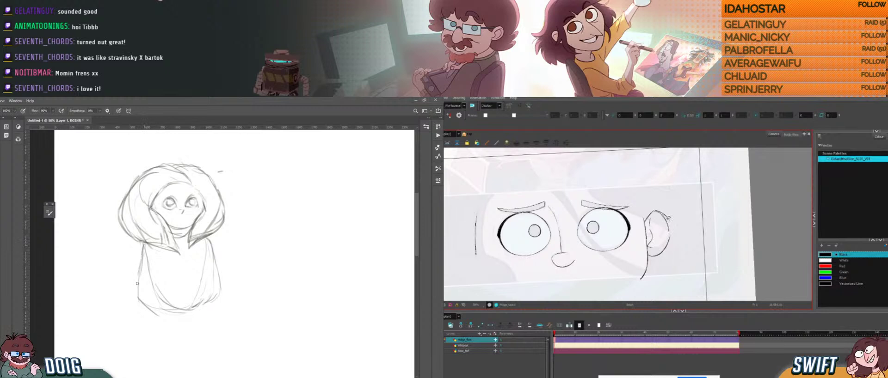
key(ctrl+z)
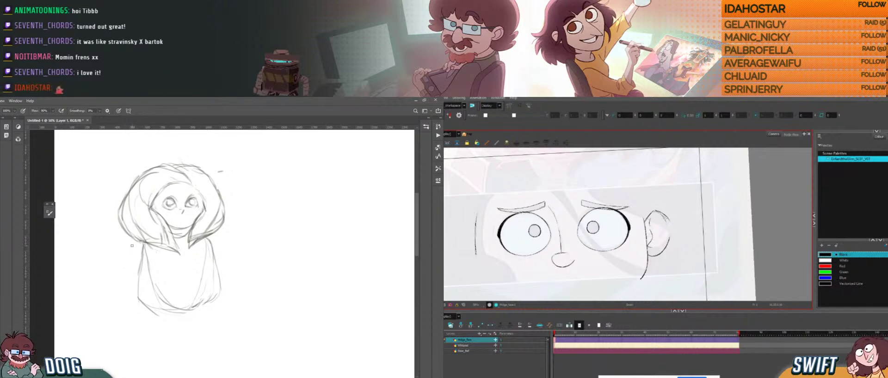
drag(664, 216, 670, 233)
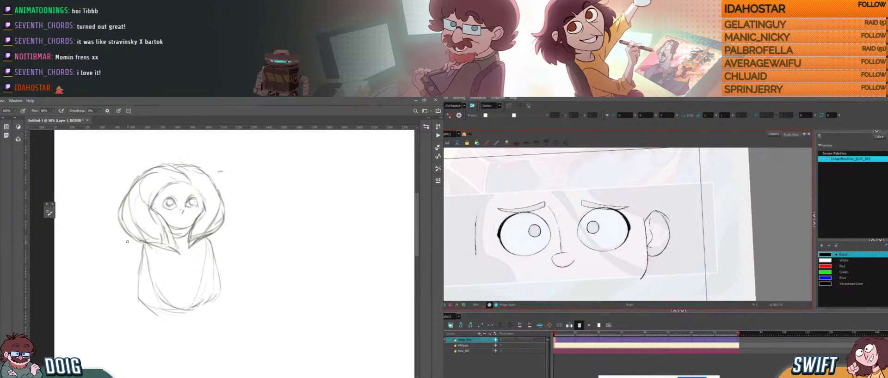
click(663, 216)
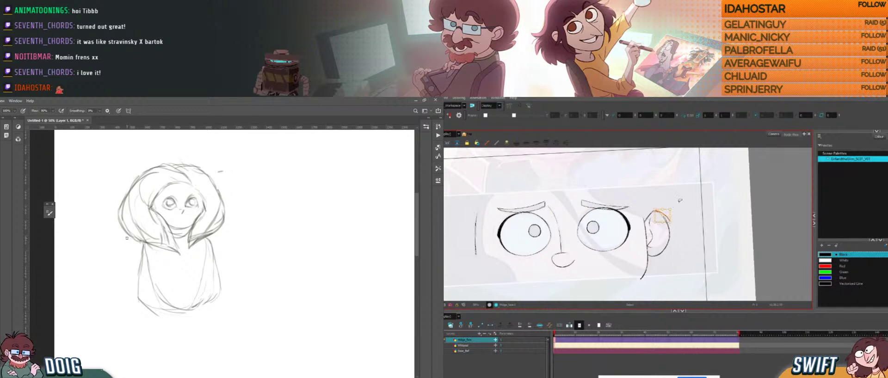
key(Delete)
key(alt+b)
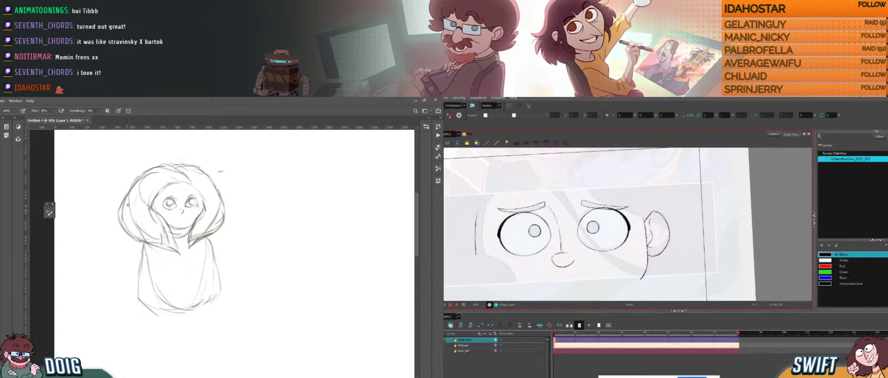
- Reinforce the lower corners of the body in the Photoshop sketch and extend a diagonal line beneath it
drag(138, 296, 135, 291)
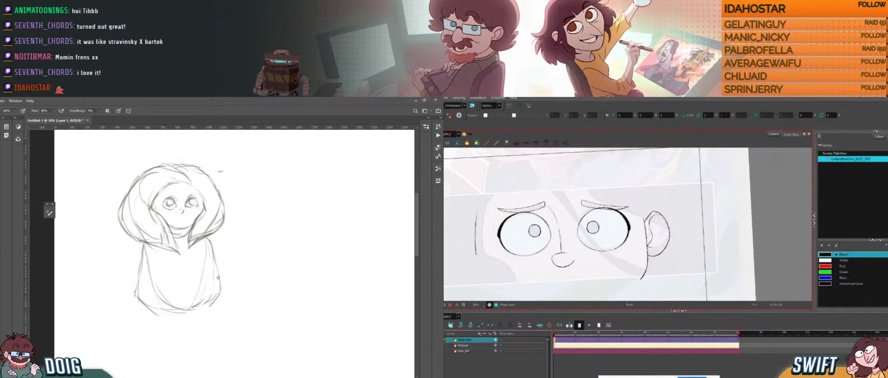
drag(219, 273, 189, 321)
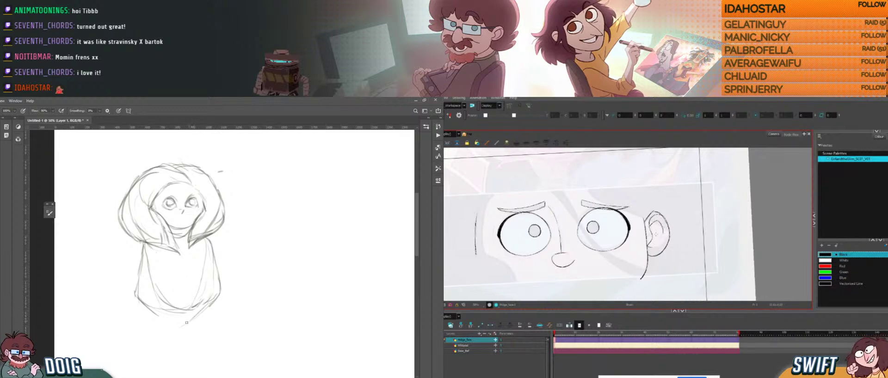
drag(182, 327, 211, 303)
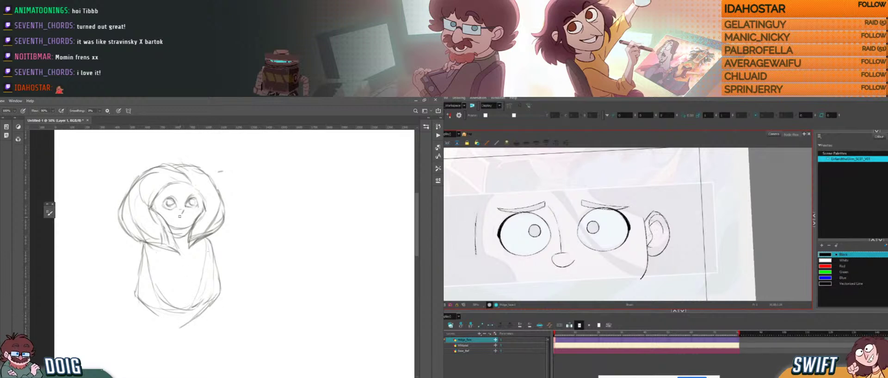
- Sketch a short mouth line on the Photoshop character and replace the nose mark with a small rounded nose
drag(178, 216, 186, 215)
scroll(189, 205, up, 1)
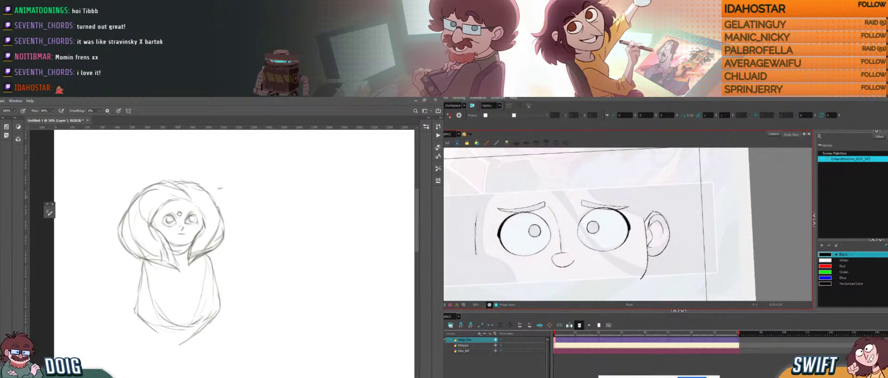
key(e)
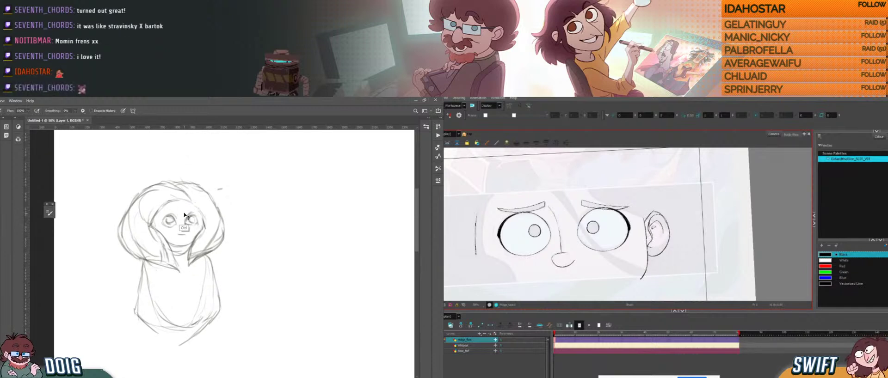
key(ctrl+plus)
key(b)
key(ctrl+plus)
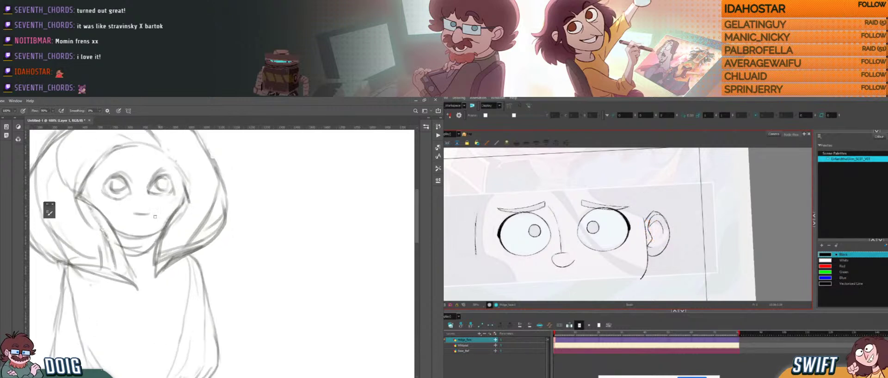
mouse_move(141, 201)
mouse_down()
mouse_move(148, 221)
mouse_move(141, 238)
mouse_move(158, 228)
mouse_move(182, 233)
mouse_up()
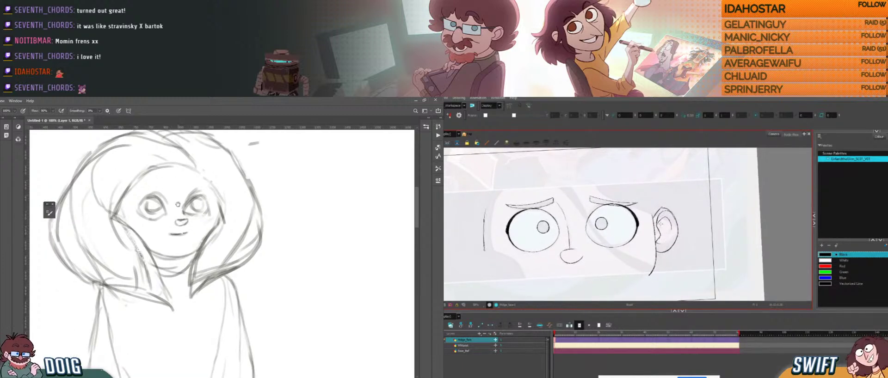
- Darken the eye outlines of the Photoshop character's sketch
mouse_move(163, 201)
mouse_down()
mouse_move(166, 193)
mouse_move(163, 212)
mouse_move(211, 207)
mouse_move(186, 203)
mouse_up()
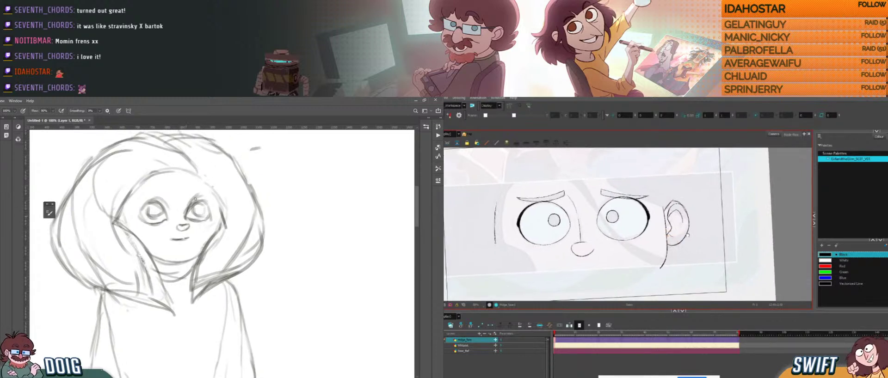
drag(174, 210, 175, 236)
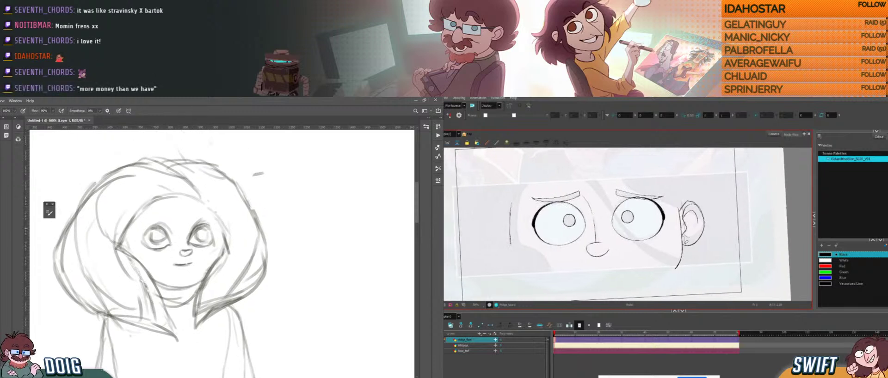
- Duplicate the inked ear in Harmony, mirror it horizontally and move the copy to the opposite side of the face
mouse_move(693, 200)
mouse_down()
mouse_move(699, 253)
mouse_move(685, 239)
mouse_up()
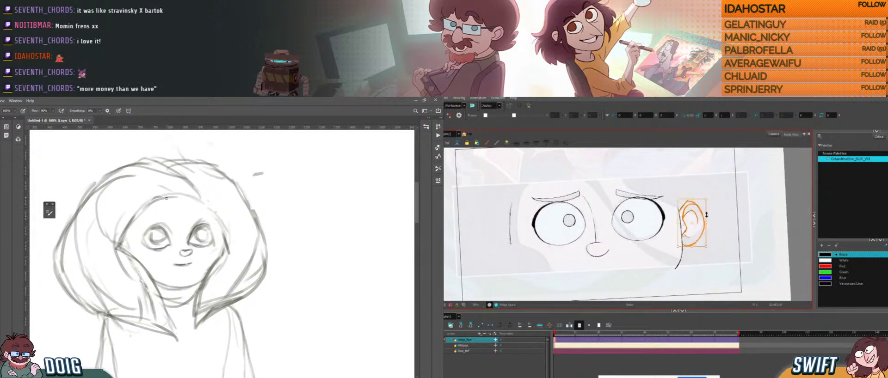
drag(162, 233, 165, 221)
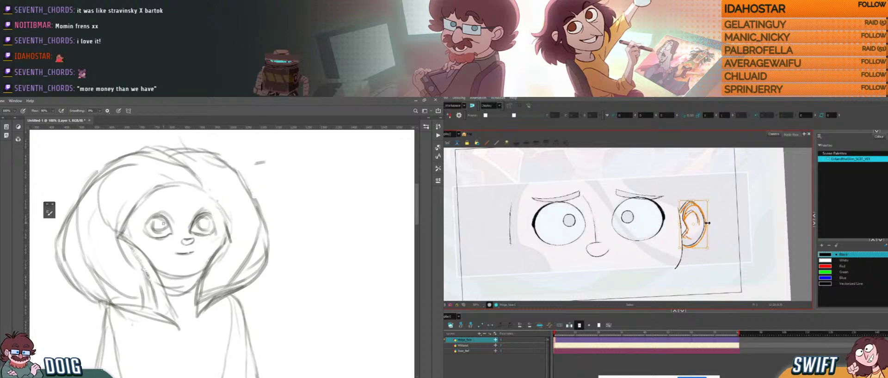
mouse_move(706, 222)
mouse_down()
mouse_move(653, 242)
mouse_move(690, 223)
mouse_up()
drag(207, 207, 204, 212)
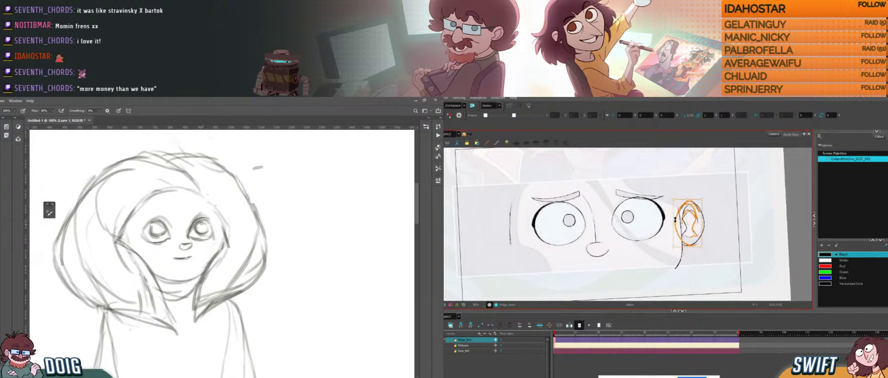
drag(675, 220, 499, 240)
- Select the Photoshop character's eye on the narrower side of the face and scale it down
key(l)
click(715, 238)
mouse_move(190, 220)
mouse_down()
mouse_move(210, 250)
mouse_move(218, 239)
mouse_move(200, 208)
mouse_up()
drag(717, 241, 730, 240)
drag(200, 207, 189, 218)
drag(743, 237, 741, 246)
key(ctrl+t)
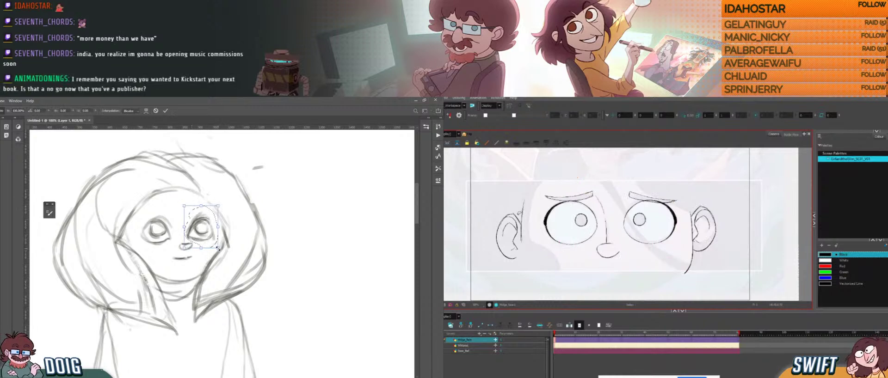
drag(218, 248, 213, 242)
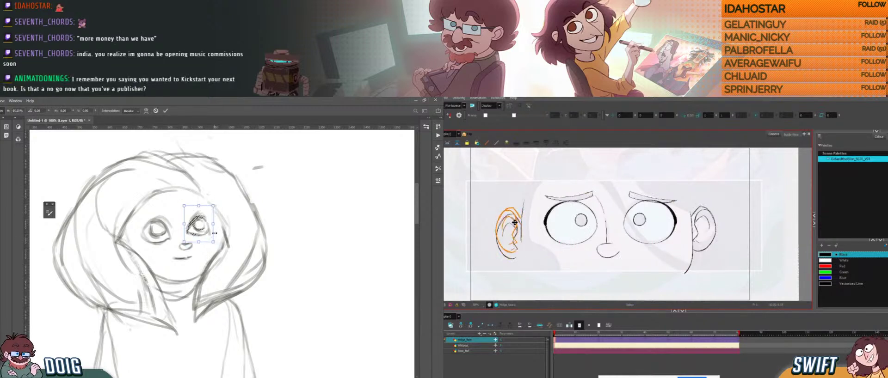
- Fit the mirrored ear against the face edge in Harmony and slightly widen the scaled eye in Photoshop
drag(515, 223, 518, 216)
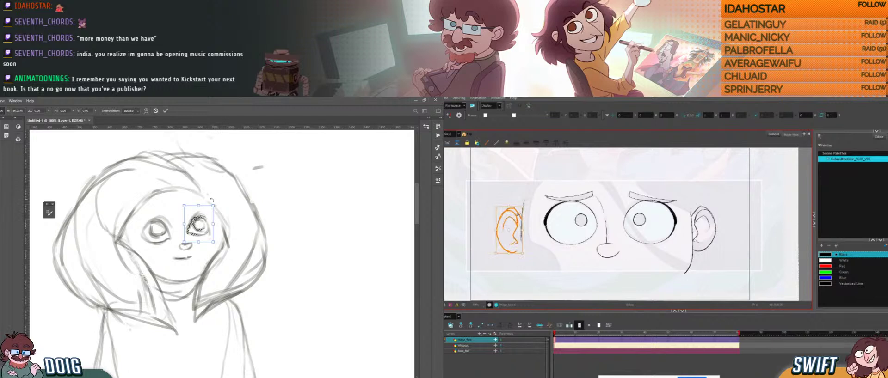
click(724, 215)
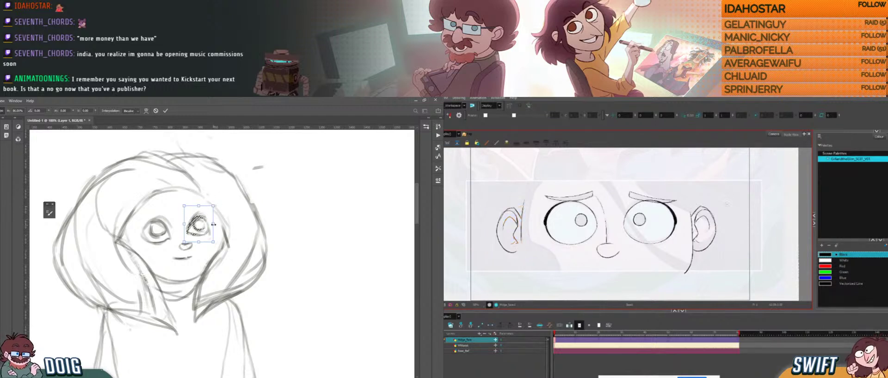
drag(213, 225, 216, 223)
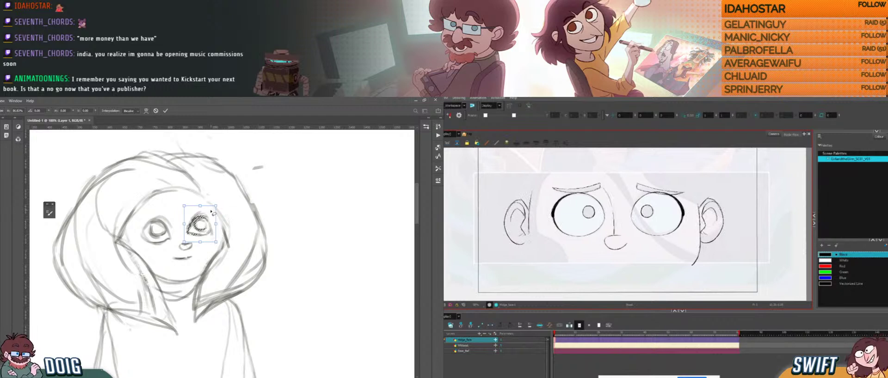
key(Return)
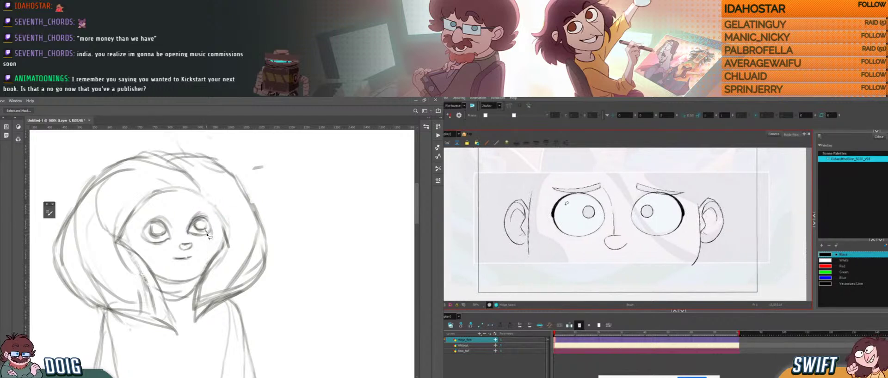
- Reselect the scaled eye in Photoshop, shift it slightly toward the outer edge of the face and clear the selection
mouse_move(208, 228)
mouse_down()
mouse_move(212, 218)
mouse_move(185, 234)
mouse_move(213, 238)
mouse_move(207, 212)
mouse_up()
key(ctrl+z)
key(l)
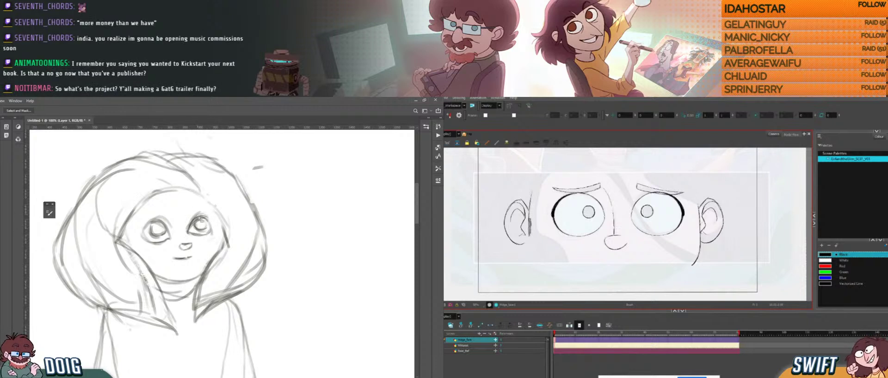
key(v)
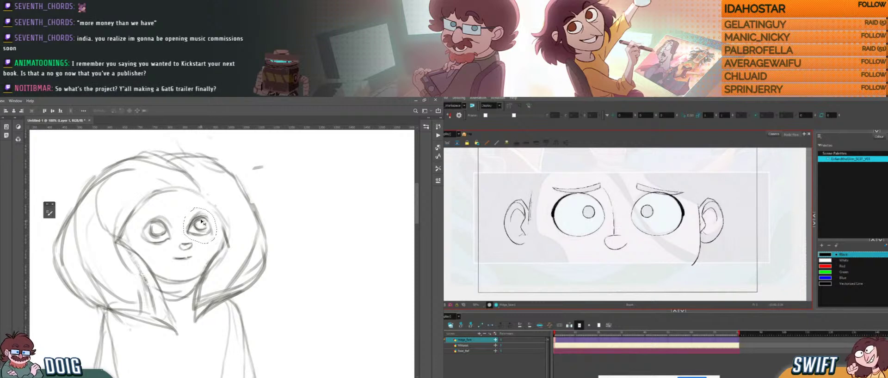
drag(204, 221, 205, 226)
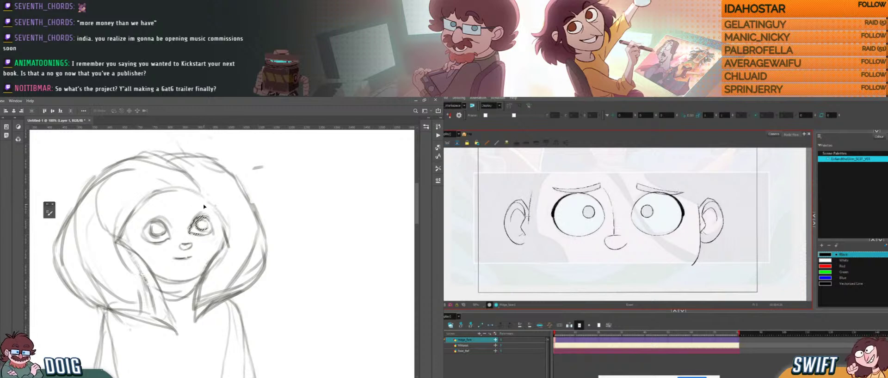
key(ctrl+d)
- Clean up stray marks around the repositioned eye in Photoshop and refine its outline
key(b)
key(e)
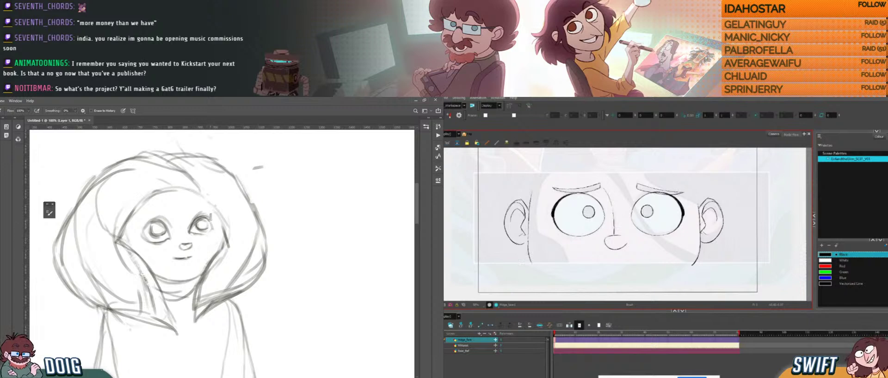
key(b)
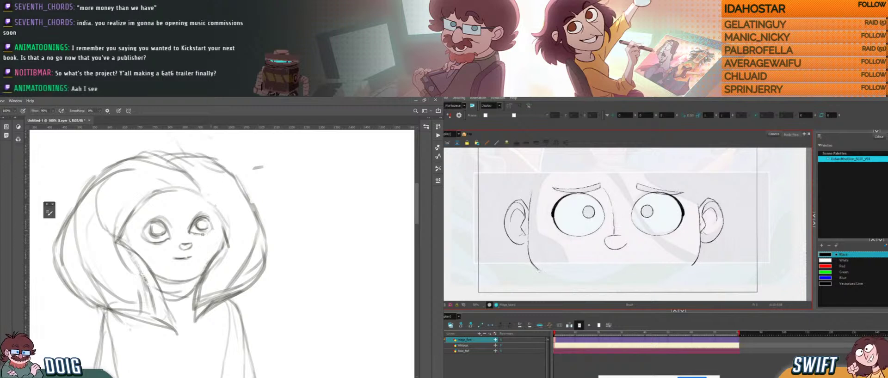
drag(191, 209, 194, 220)
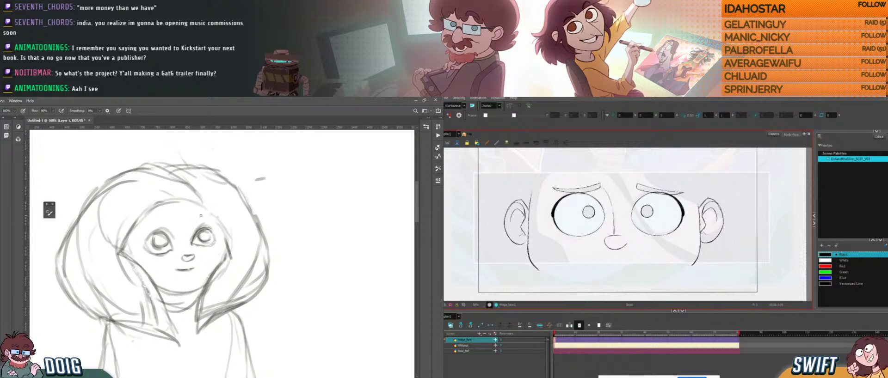
mouse_move(194, 243)
mouse_down()
mouse_move(205, 227)
mouse_move(162, 245)
mouse_up()
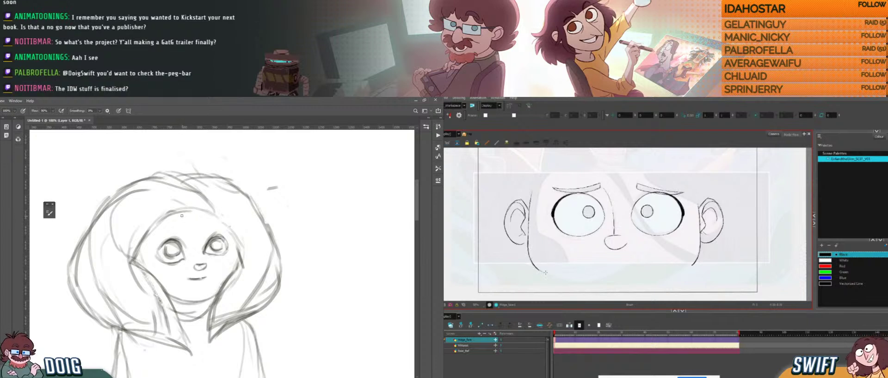
- Ink the curved jaw and chin line in Harmony, joining the lower ends of both cheeks
drag(692, 271, 697, 269)
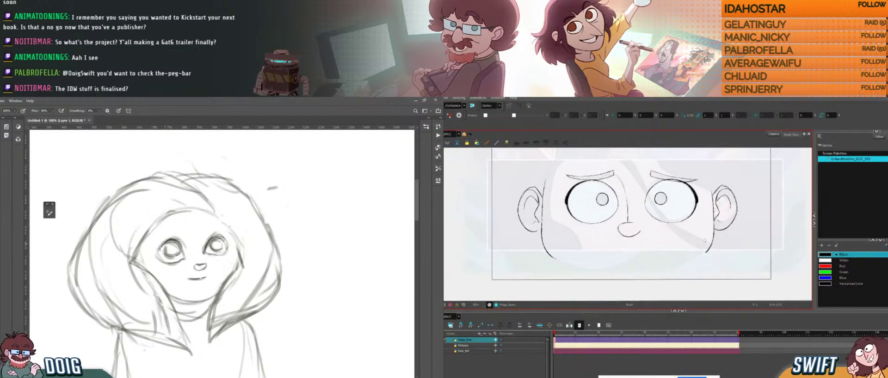
drag(697, 261, 707, 252)
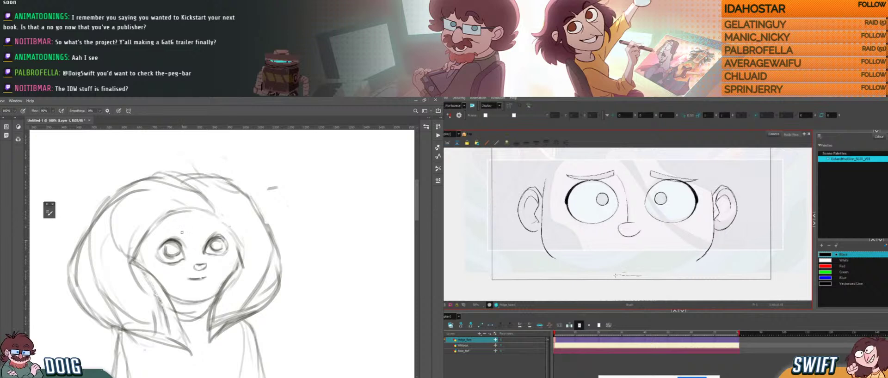
drag(620, 275, 675, 270)
drag(749, 253, 618, 238)
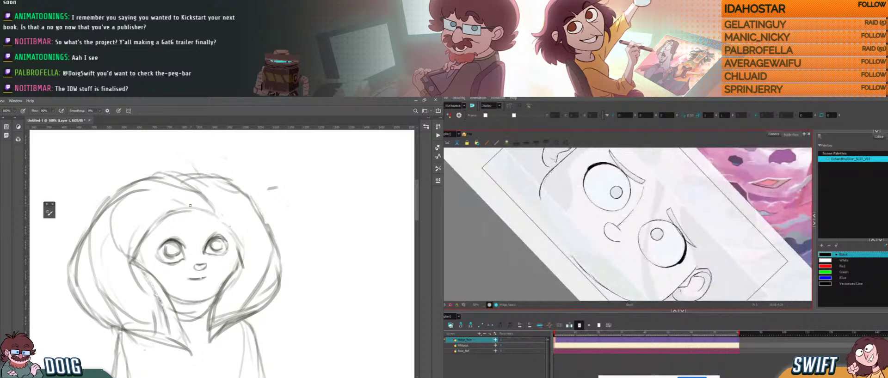
drag(539, 184, 567, 251)
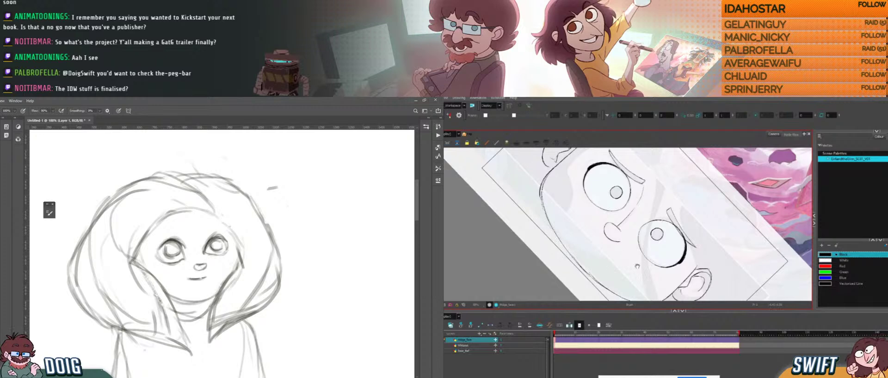
drag(638, 267, 643, 255)
drag(666, 267, 695, 200)
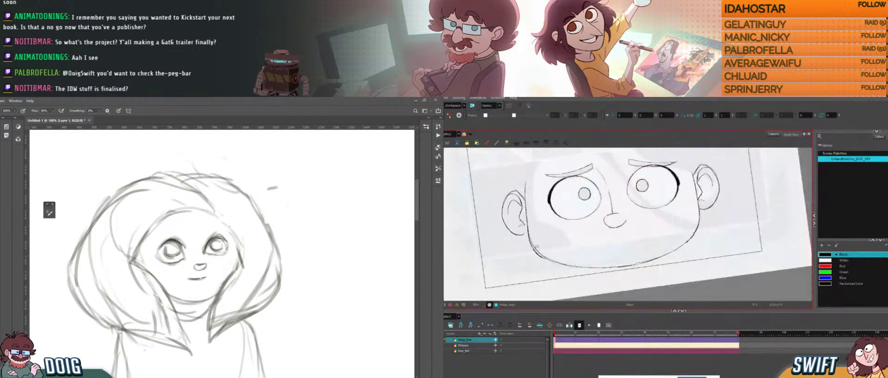
- Delete the overlapping line piece where the jaw meets the cheek in Harmony
key(alt+s)
click(536, 249)
key(Delete)
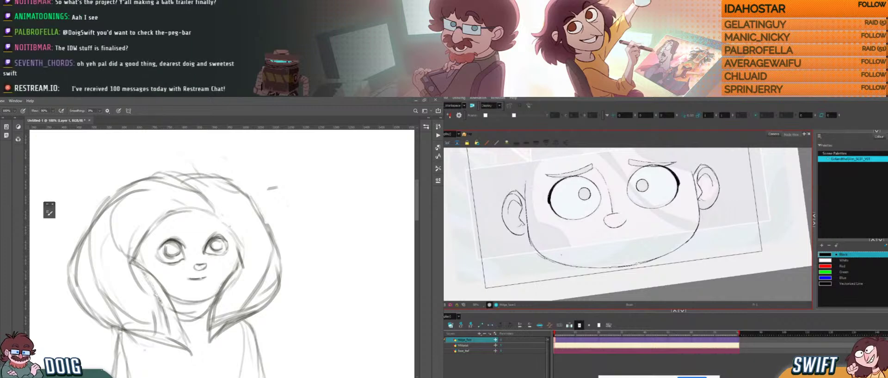
- Switch to Discord and view the ponytailed girl artwork from the the-peg-bar channel at its original size in the browser
key(alt+Tab)
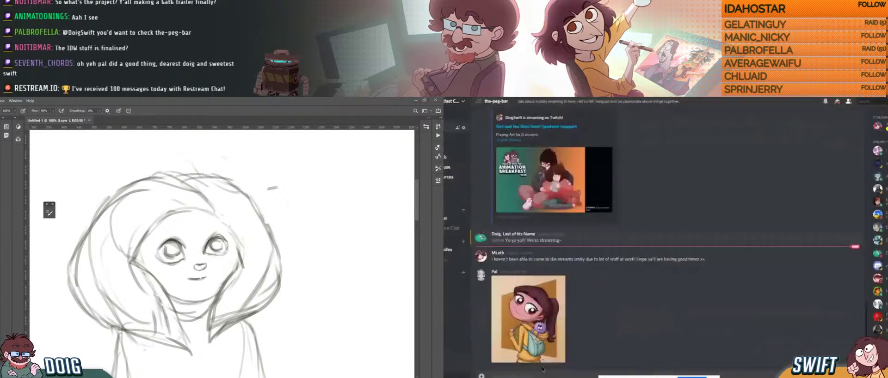
click(558, 326)
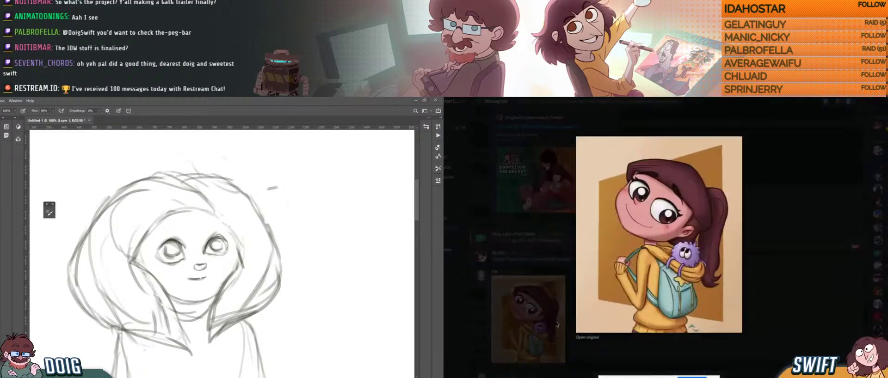
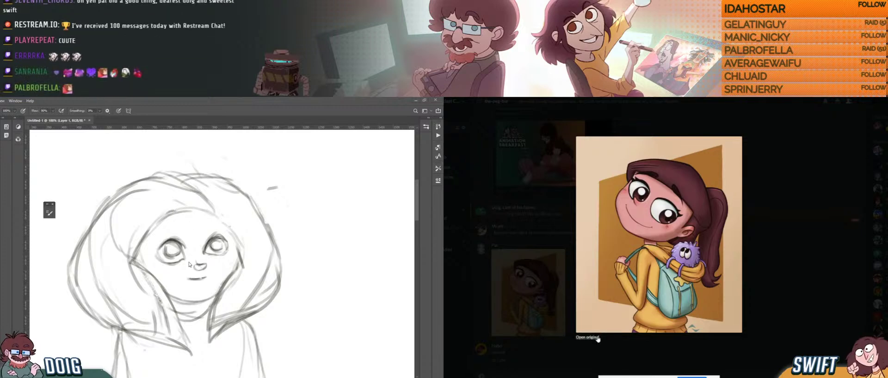
click(598, 338)
scroll(185, 242, down, 2)
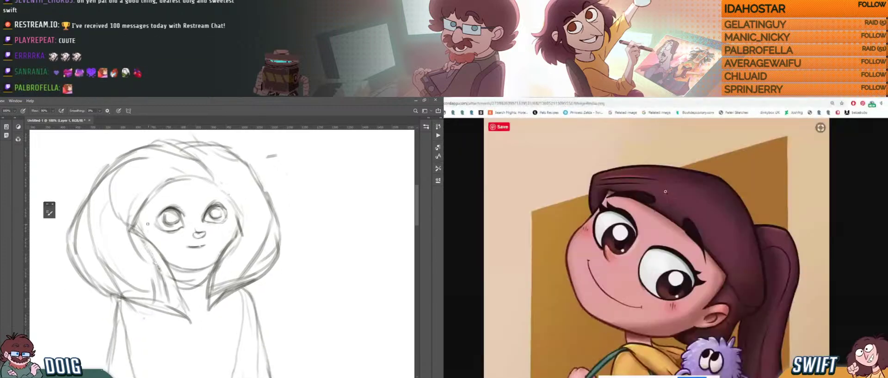
drag(662, 99, 444, 135)
- Reinforce the line between the cheek and the hair in the Photoshop sketch
drag(137, 235, 169, 263)
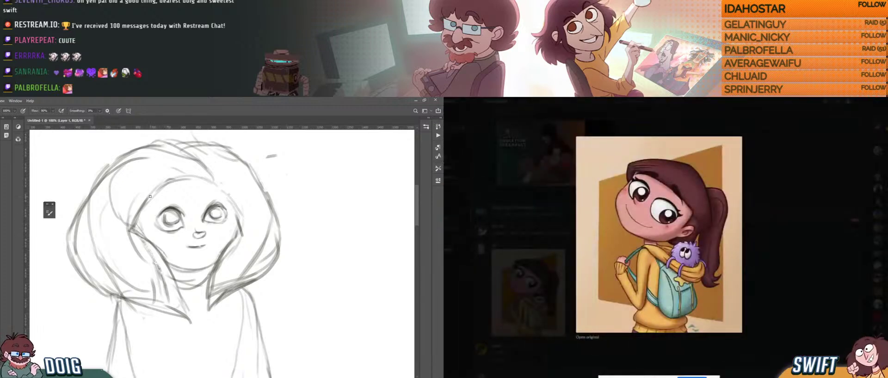
drag(178, 190, 176, 216)
- Look over the the-peg-bar messages, preview the ponytailed girl artwork once more and switch back to Harmony
click(803, 188)
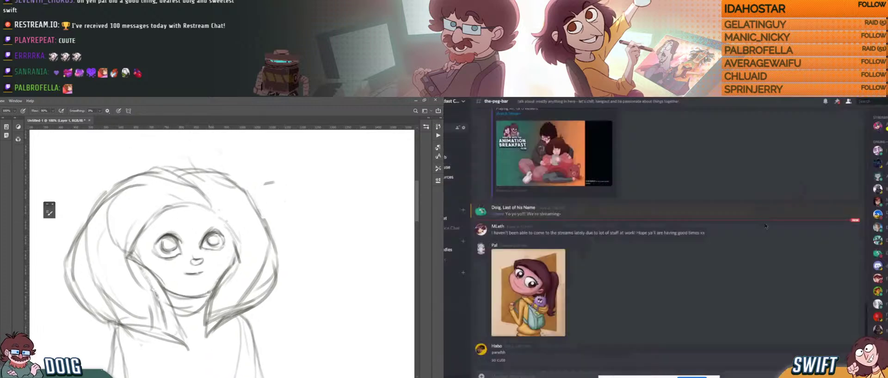
scroll(200, 237, down, 2)
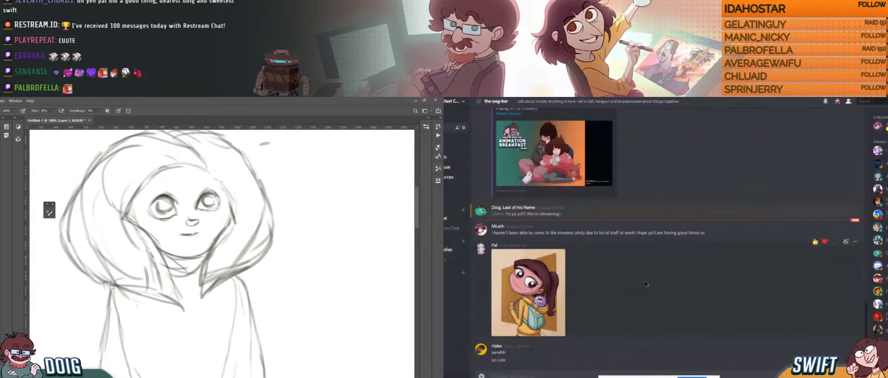
click(560, 287)
click(560, 286)
scroll(191, 242, down, 1)
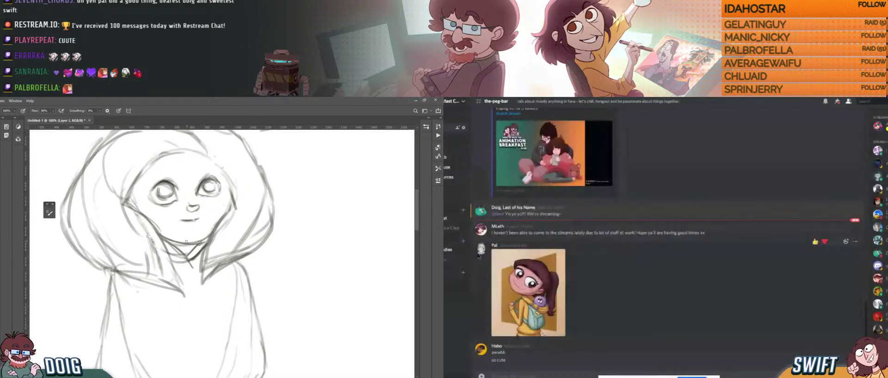
click(523, 271)
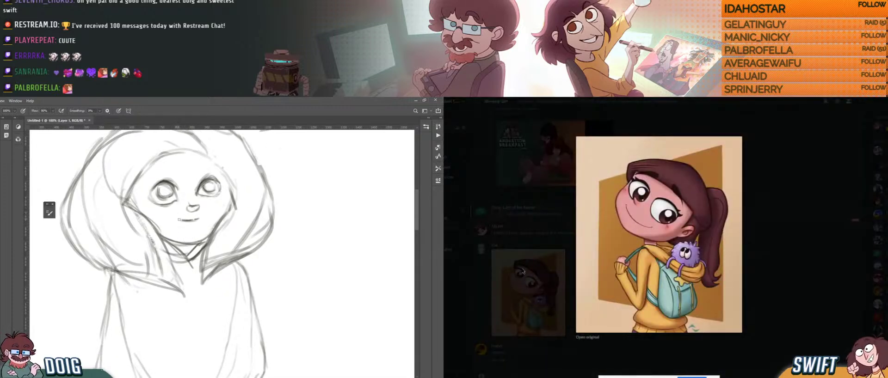
click(522, 271)
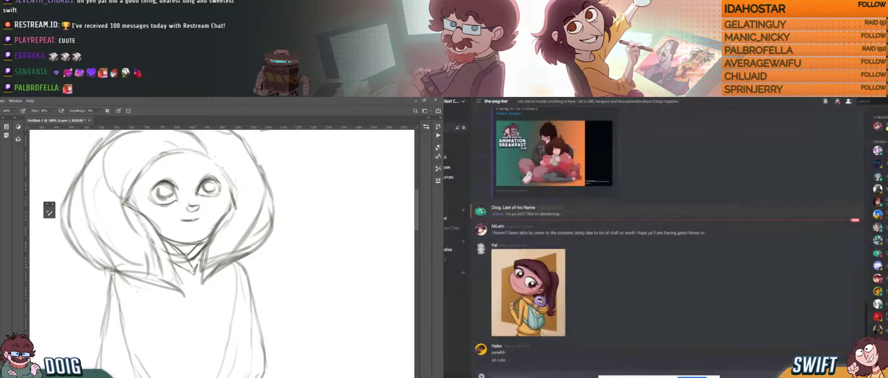
key(alt+Tab)
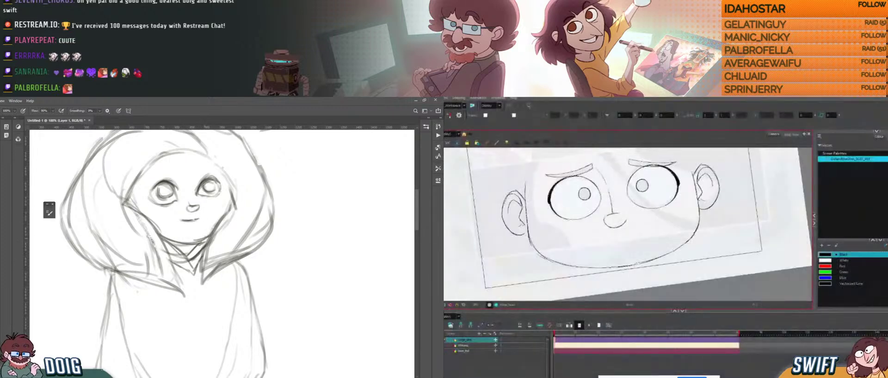
- Level the rotated Harmony view and shift the chin line of the face slightly lower
drag(190, 190, 200, 226)
click(633, 259)
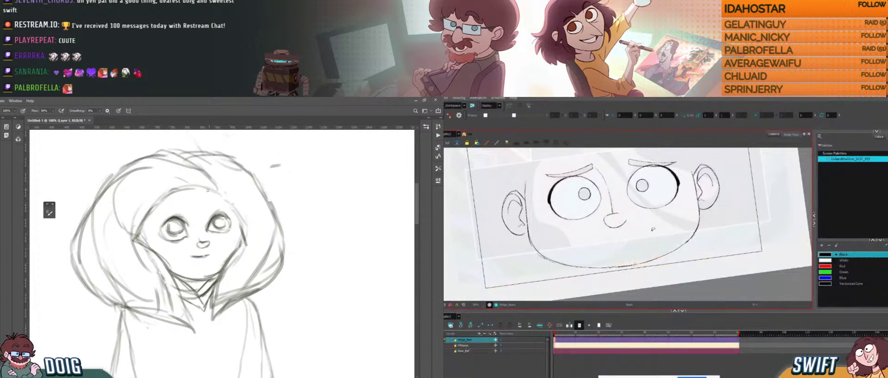
key(ctrl+alt)
mouse_move(705, 259)
mouse_down()
mouse_move(702, 268)
mouse_move(559, 245)
mouse_move(659, 272)
mouse_move(681, 259)
mouse_up()
drag(233, 254, 246, 235)
drag(610, 248, 611, 259)
key(space)
drag(219, 197, 226, 212)
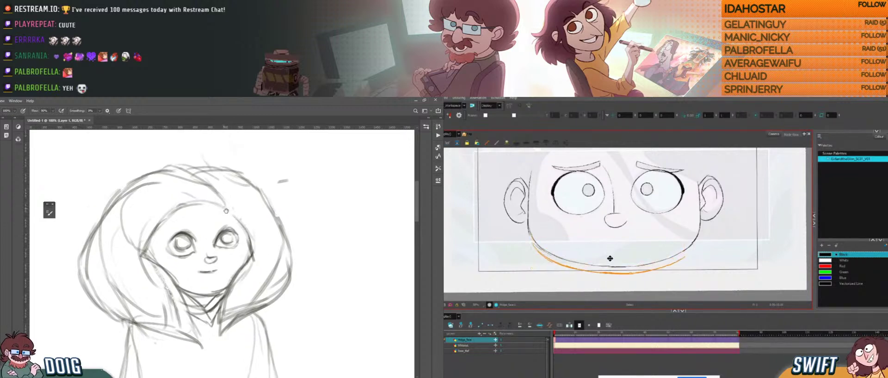
drag(610, 260, 612, 261)
- Reinforce the hairline and cheek edge in the Photoshop sketch and nudge Midge's chin line up toward the jaw ends in Harmony
drag(236, 220, 250, 246)
key(space)
drag(193, 231, 194, 227)
drag(610, 257, 612, 255)
mouse_move(143, 251)
mouse_down()
mouse_move(185, 205)
mouse_move(225, 203)
mouse_up()
drag(616, 249, 617, 251)
key(space)
drag(158, 191, 169, 216)
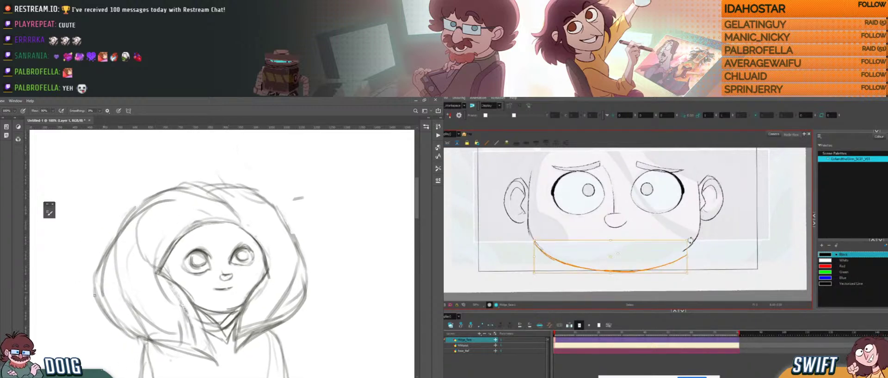
- Nudge the short line at the left corner of Midge's jaw into place in Harmony and erase the mouth in the Photoshop sketch
key(alt+b)
mouse_move(215, 276)
mouse_down()
mouse_move(191, 213)
mouse_move(192, 227)
mouse_up()
key(e)
key(alt+s)
click(532, 235)
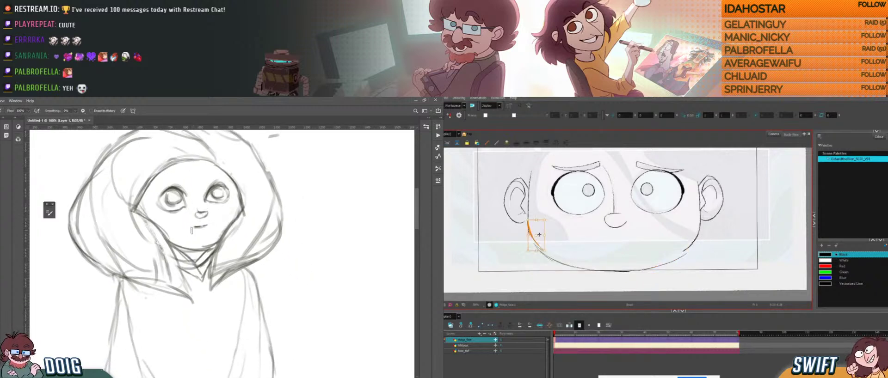
drag(537, 234, 540, 238)
drag(209, 226, 204, 228)
click(570, 230)
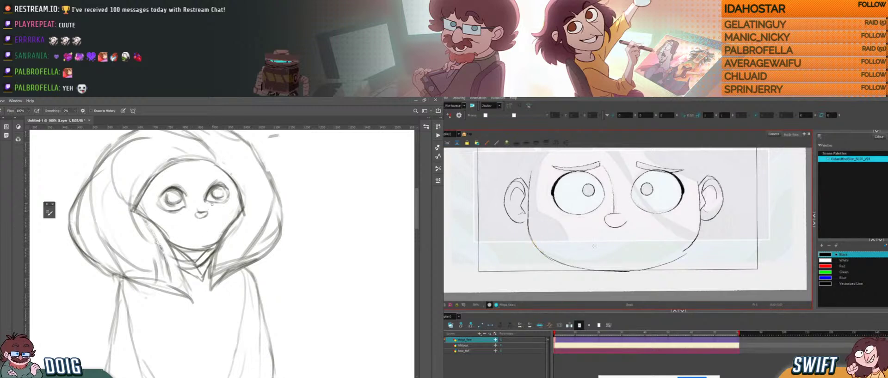
- Redraw the sketched character's mouth as a small line in Photoshop and trim it with the eraser
key(b)
key(alt+b)
drag(189, 226, 199, 228)
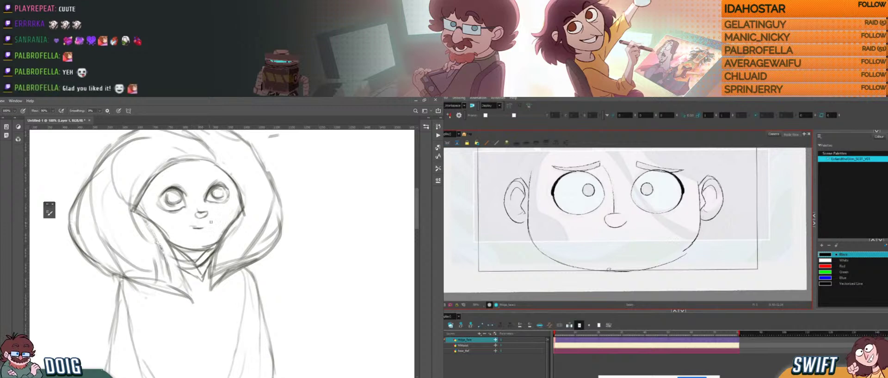
key(e)
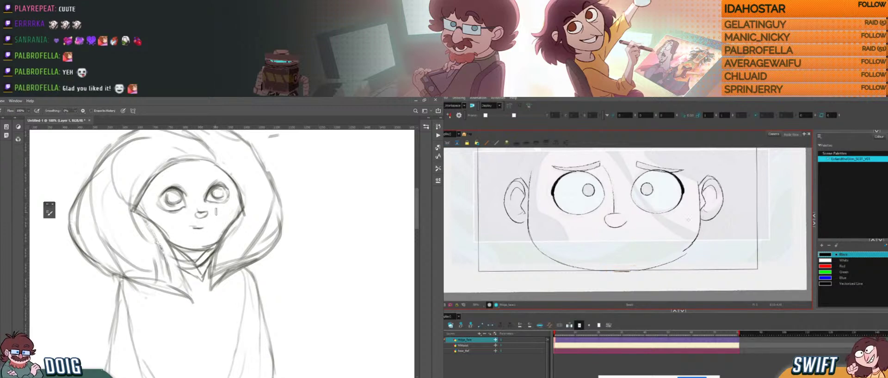
drag(194, 226, 199, 230)
- Draw a new line joining Midge's chin to the right cheek in Harmony and delete the overlapping old piece
drag(687, 253, 694, 243)
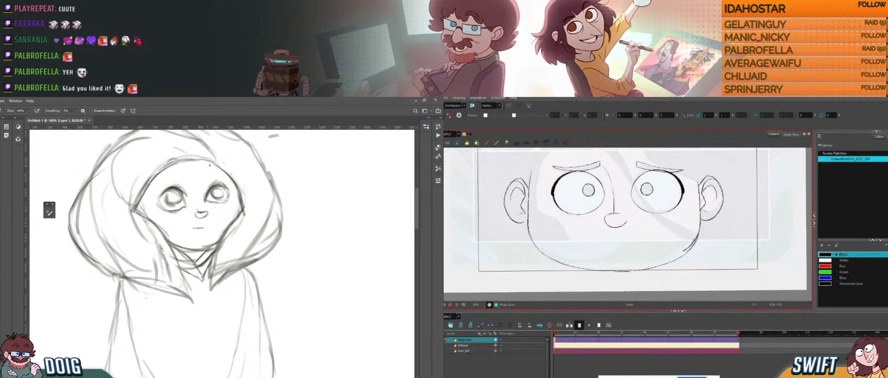
key(alt+s)
click(693, 242)
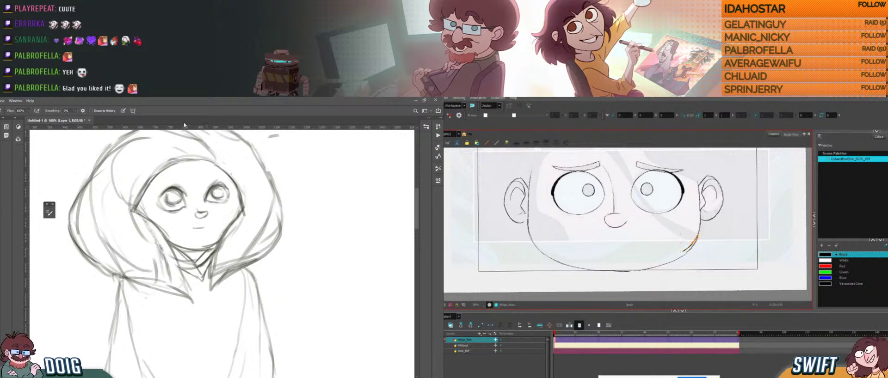
key(Delete)
key(alt+b)
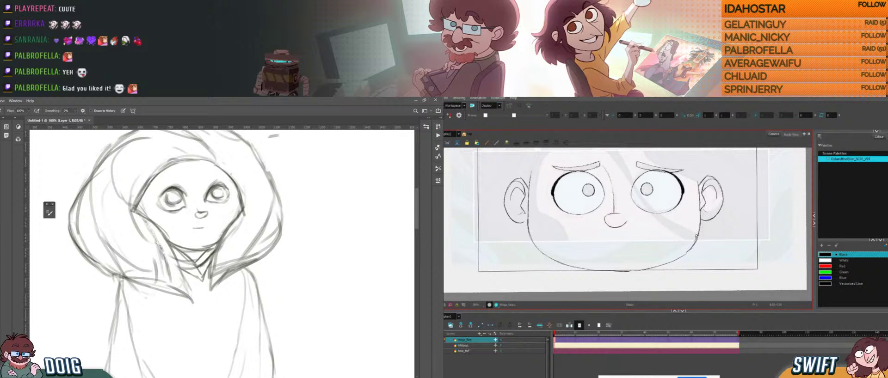
- Touch up the right jaw corner with the brush and clean its line with the eraser in Harmony
click(697, 237)
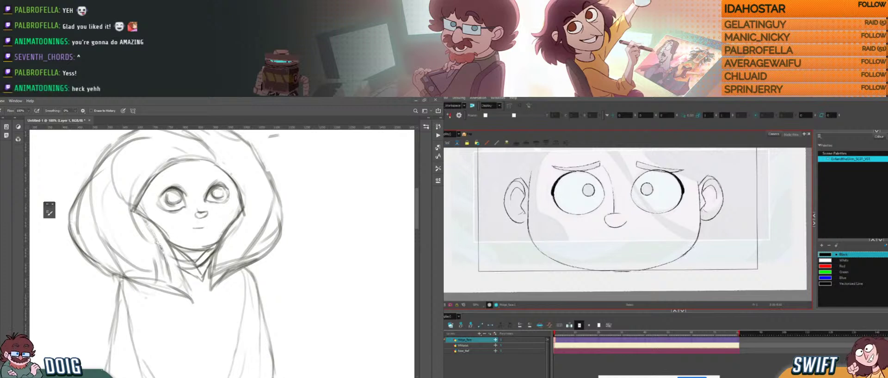
drag(695, 244, 702, 244)
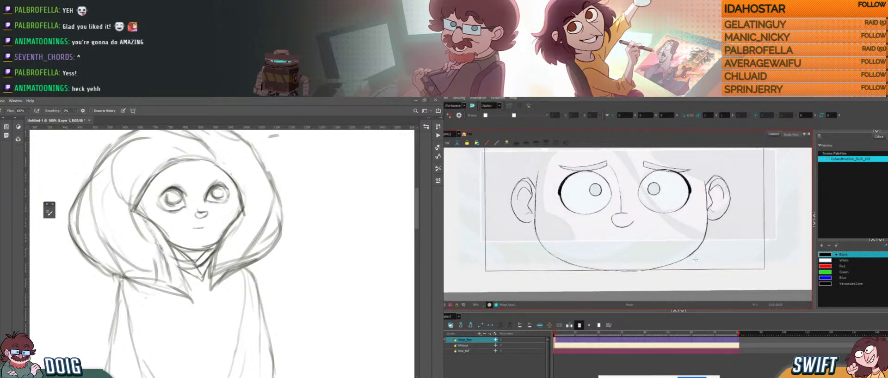
key(alt+e)
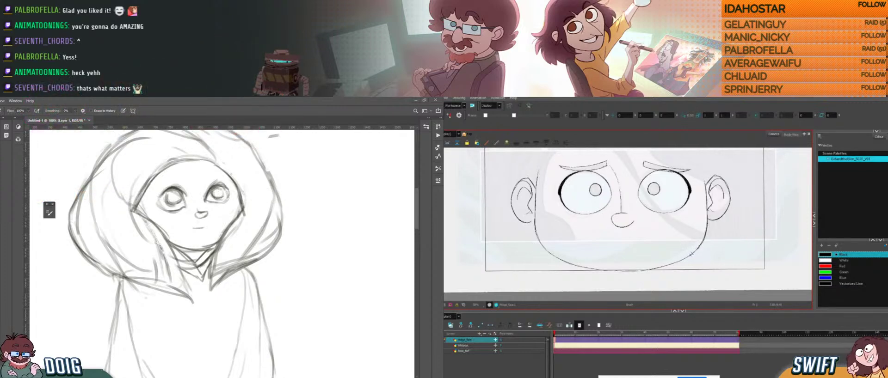
drag(708, 235, 695, 261)
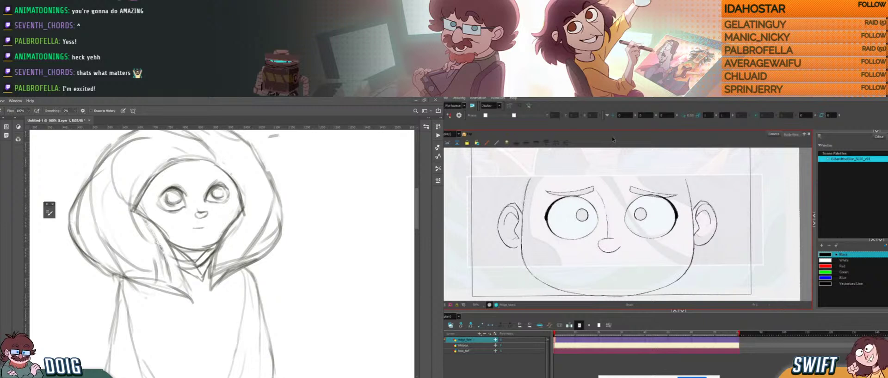
- Draw a curved line across the top of Midge's head in Harmony and delete the rough strokes above it
mouse_move(633, 195)
mouse_down()
mouse_move(650, 187)
mouse_move(646, 205)
mouse_up()
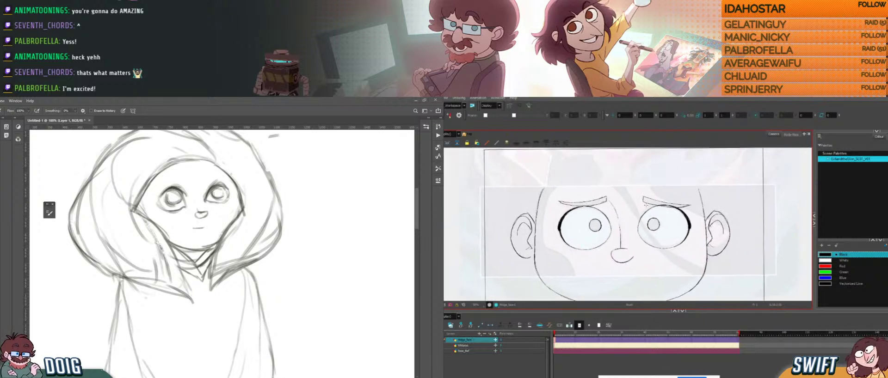
mouse_move(537, 207)
mouse_down()
mouse_move(545, 178)
mouse_move(566, 160)
mouse_move(666, 160)
mouse_move(647, 163)
mouse_move(661, 172)
mouse_up()
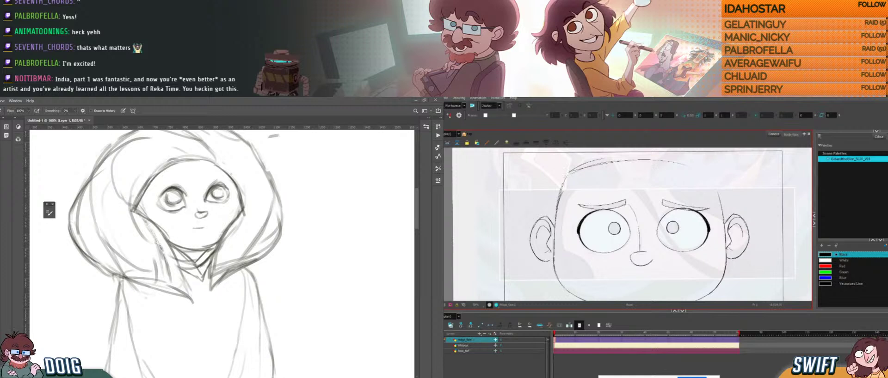
drag(565, 174, 718, 172)
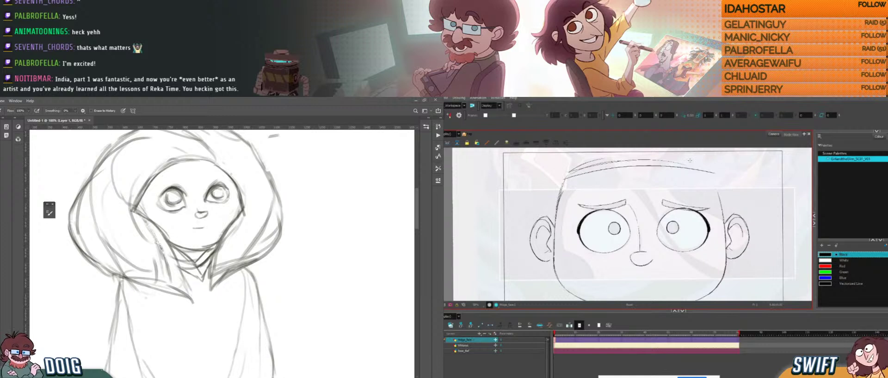
key(alt+s)
mouse_move(591, 167)
mouse_down()
mouse_move(576, 165)
mouse_move(604, 153)
mouse_up()
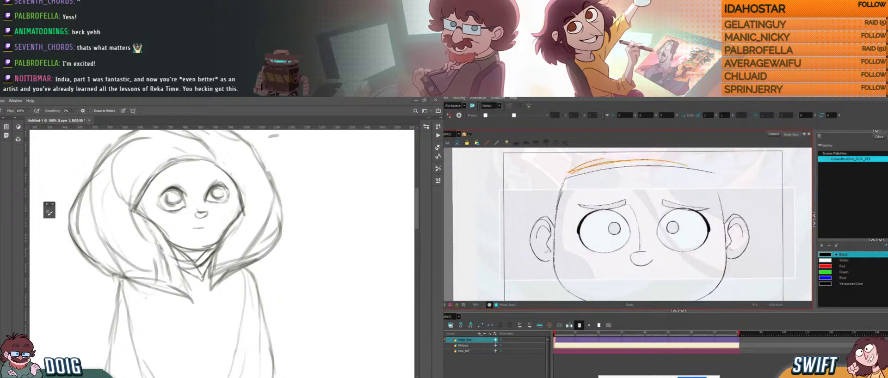
key(Delete)
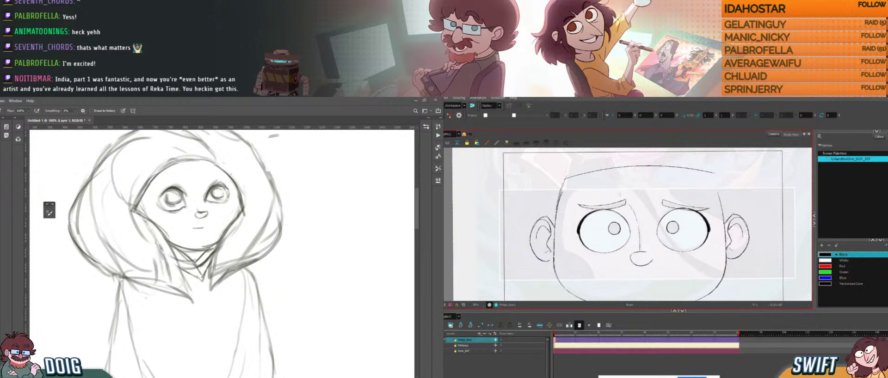
- Select the curved head-top line and adjust its right end to meet the temple line
scroll(620, 194, down, 1)
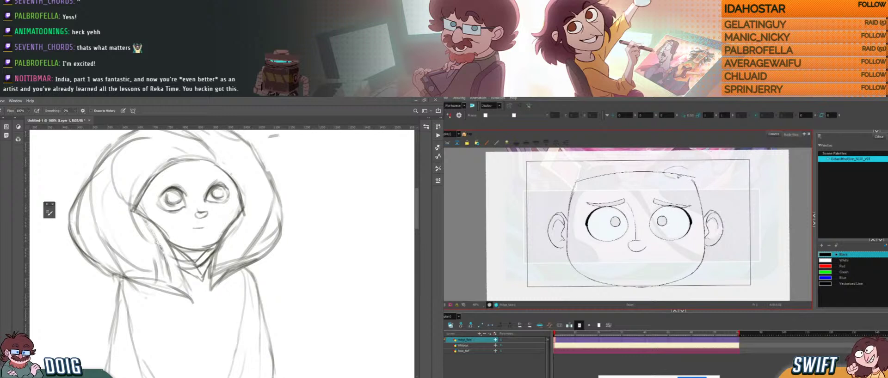
click(668, 173)
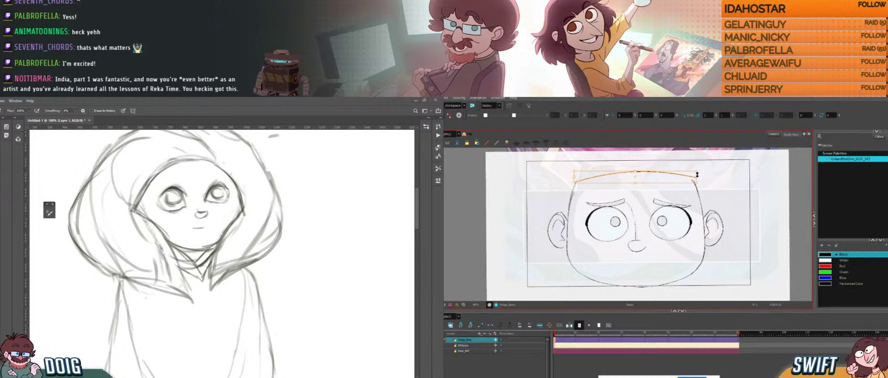
drag(697, 175, 697, 177)
click(750, 176)
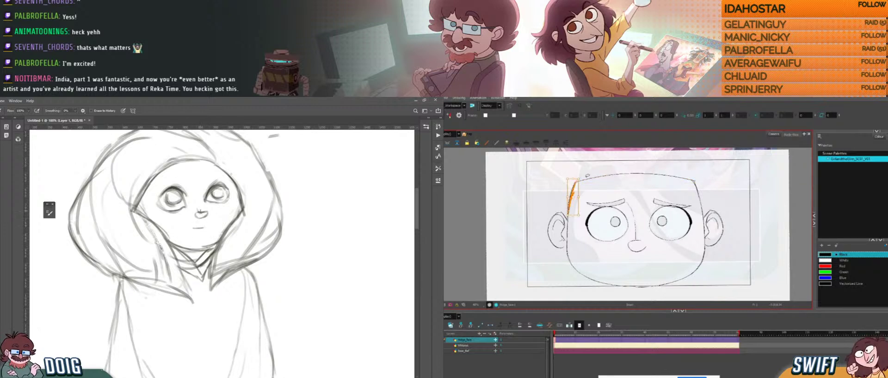
- Return to the brush in Photoshop and touch up the sketched character's lower face
key(b)
drag(196, 248, 216, 240)
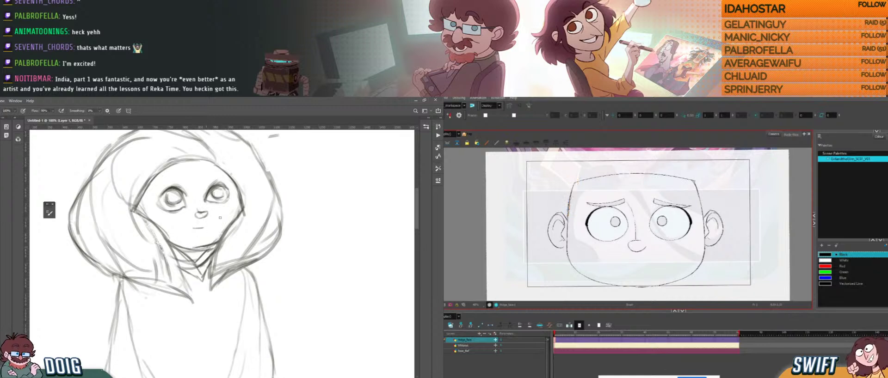
mouse_move(196, 192)
mouse_down()
mouse_move(203, 243)
mouse_move(193, 213)
mouse_up()
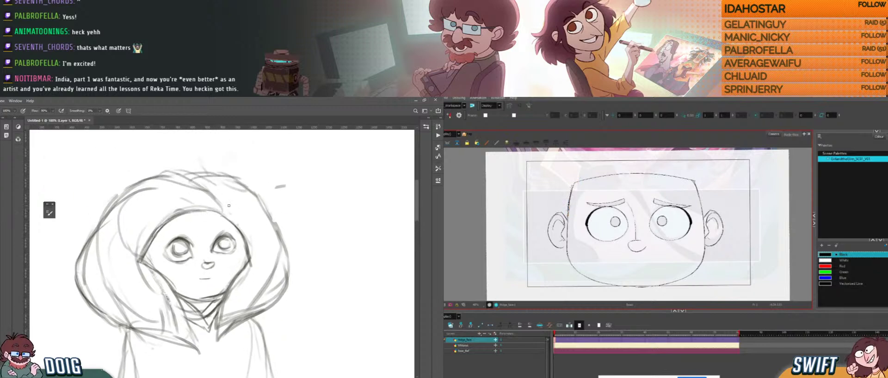
drag(150, 278, 153, 242)
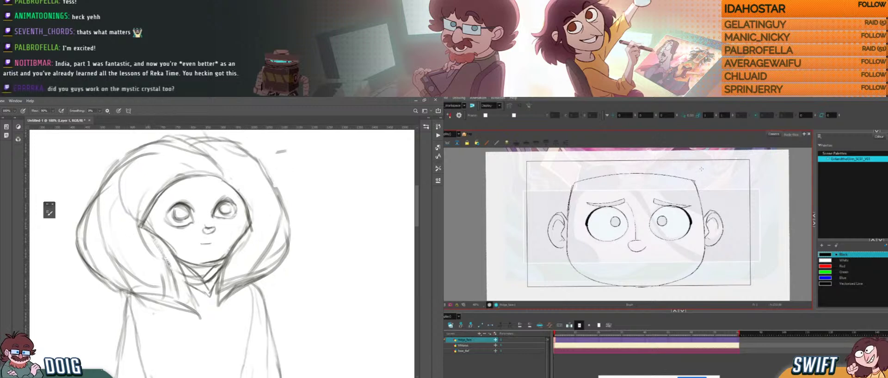
- Select the right temple line in Harmony and adjust its upper end to meet the head-top line
key(alt+s)
click(696, 190)
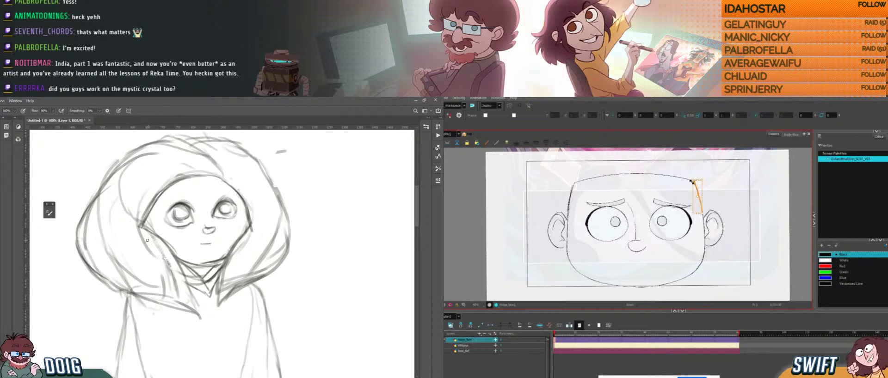
drag(693, 180, 694, 180)
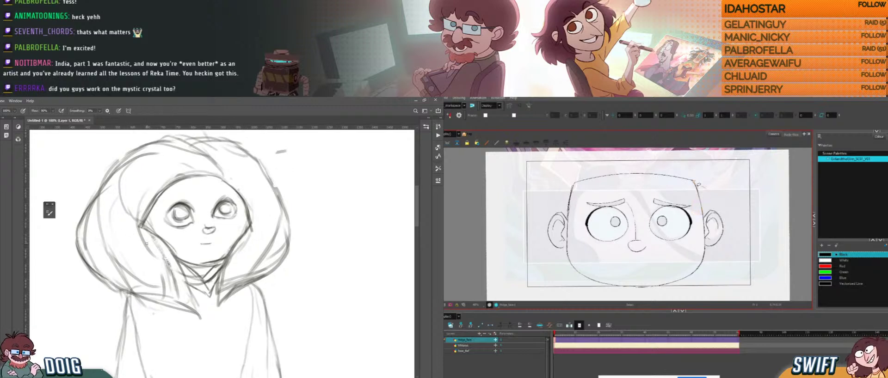
click(720, 180)
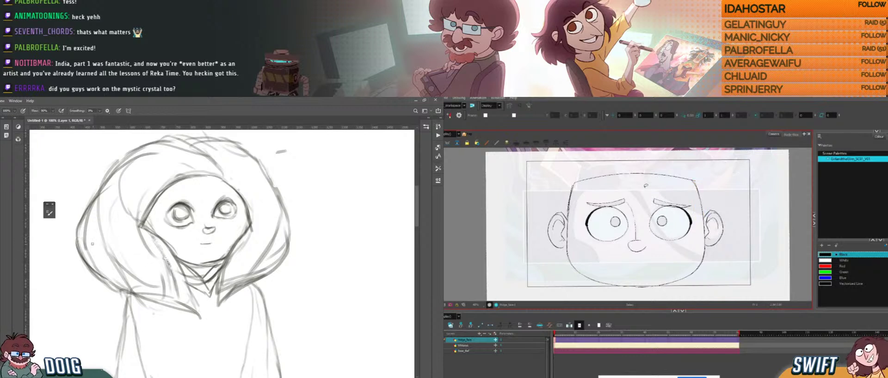
- Select the left ear and the left temple line pieces in Harmony to examine how they join the head outline
mouse_move(558, 209)
mouse_down()
mouse_move(547, 234)
mouse_move(563, 245)
mouse_move(563, 225)
mouse_up()
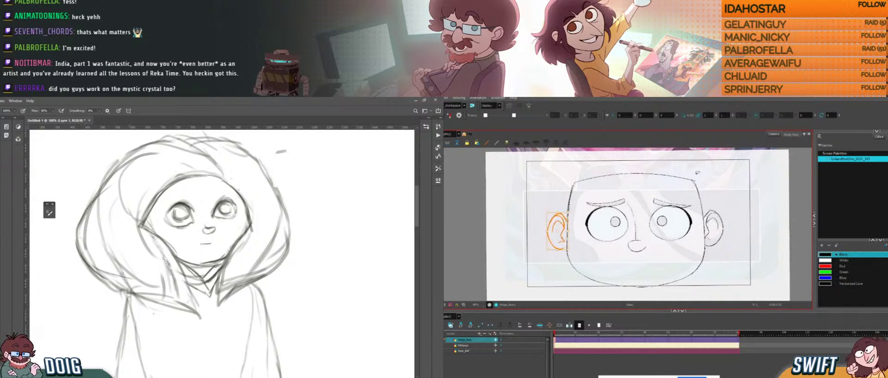
click(732, 199)
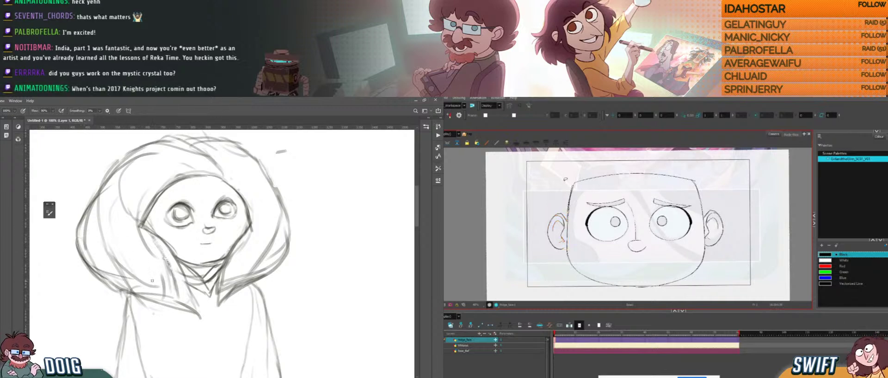
click(572, 185)
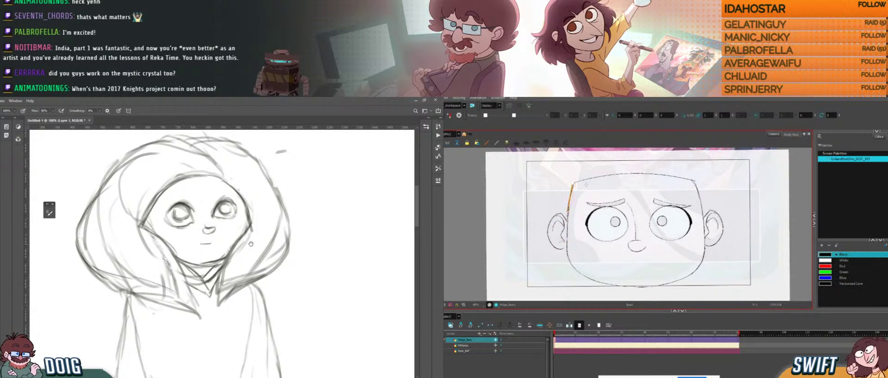
drag(251, 244, 230, 258)
click(587, 184)
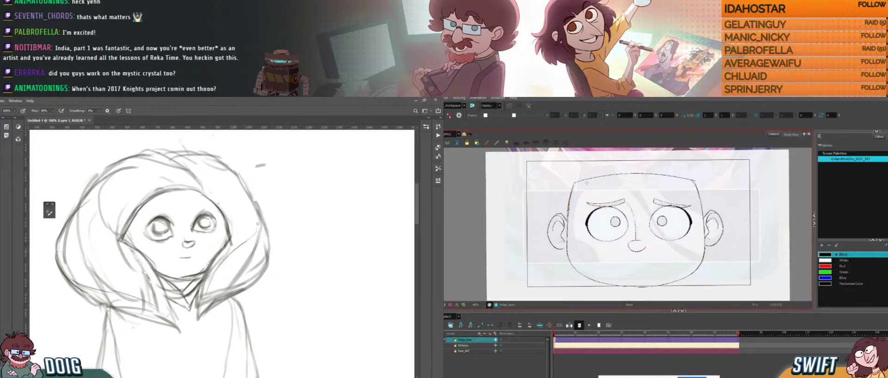
click(569, 204)
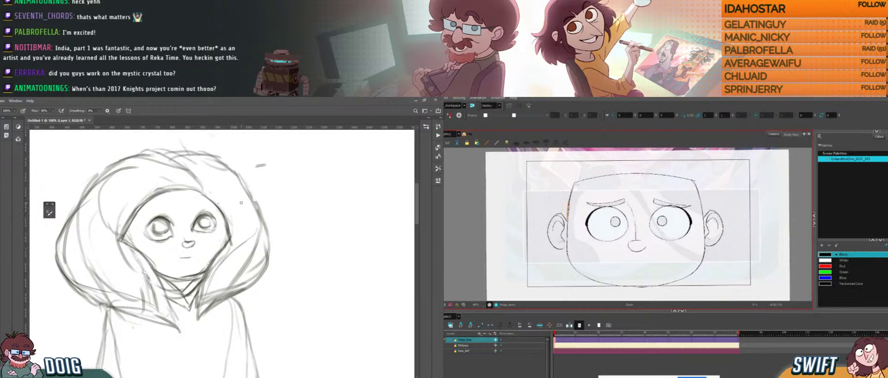
click(568, 201)
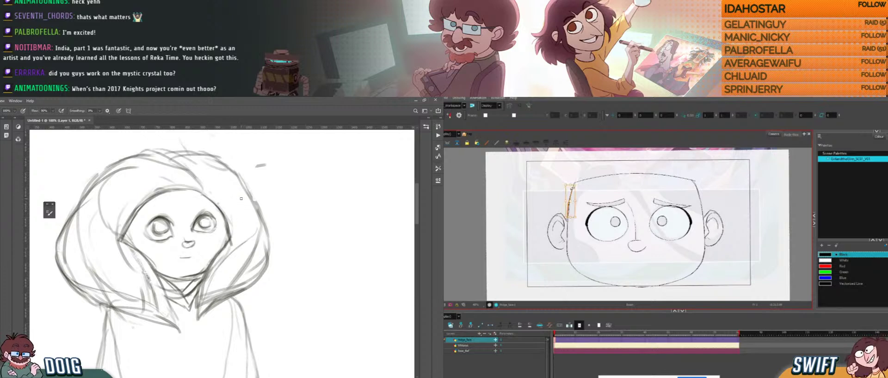
click(590, 170)
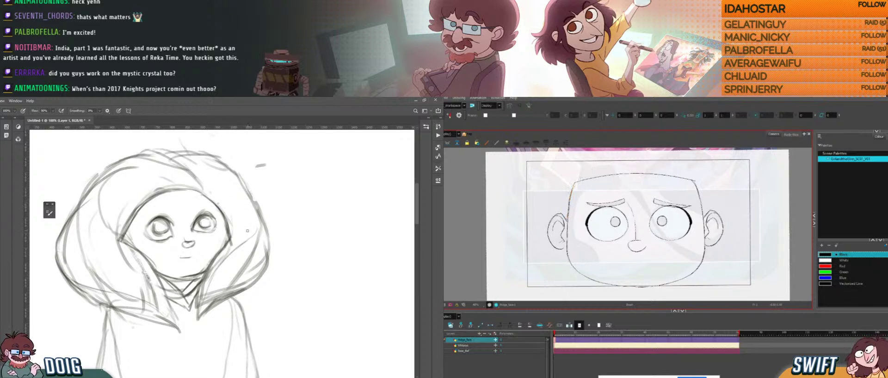
- Select the left temple line pieces in Harmony and strengthen the right lock of the sketched character's hair in Photoshop
mouse_move(249, 241)
mouse_down()
mouse_move(260, 215)
mouse_move(246, 238)
mouse_up()
click(571, 195)
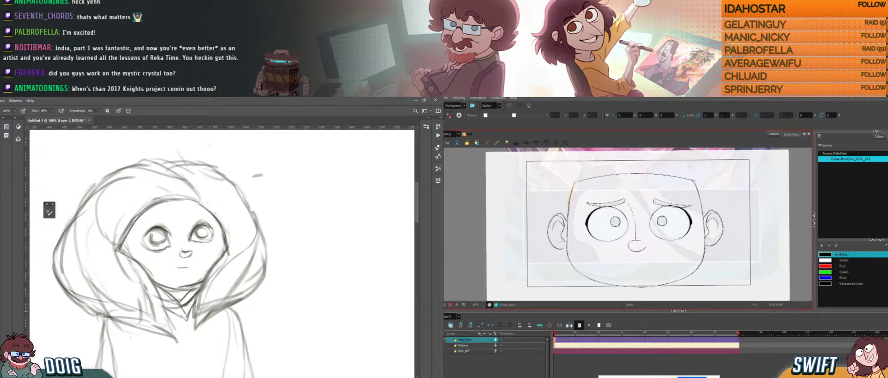
drag(198, 324, 260, 270)
click(580, 179)
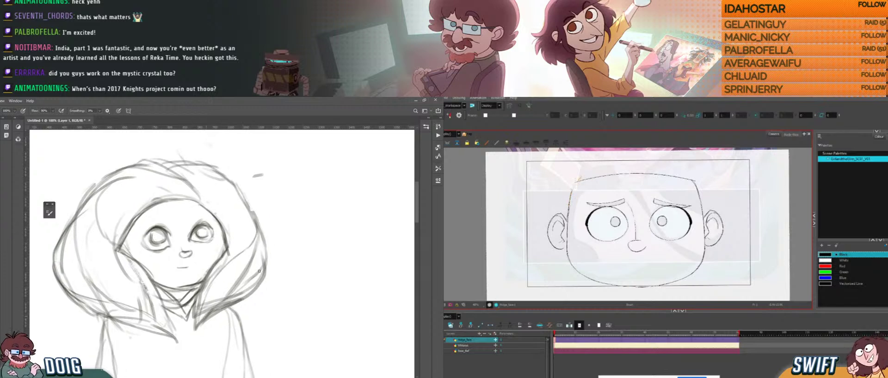
drag(231, 293, 267, 252)
drag(187, 236, 190, 242)
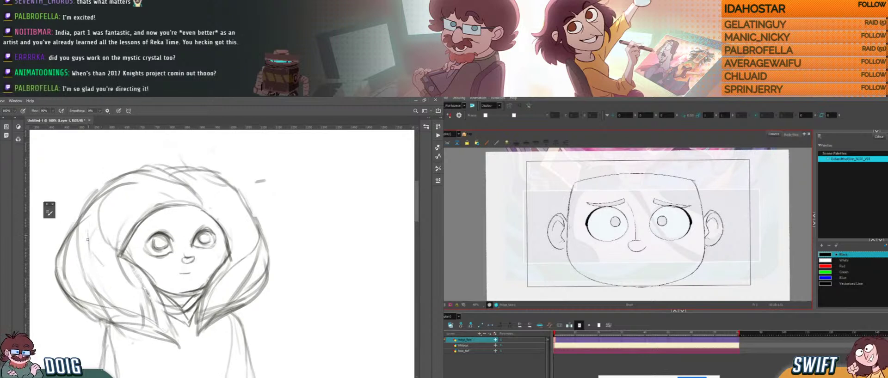
- Select the left temple line above the ear in Harmony and touch up the left side of the hair in Photoshop
key(alt+s)
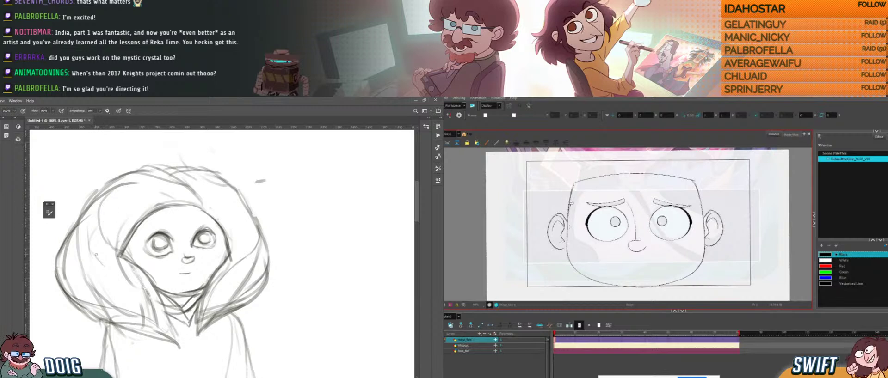
mouse_move(99, 256)
mouse_down()
mouse_move(86, 233)
mouse_move(96, 202)
mouse_up()
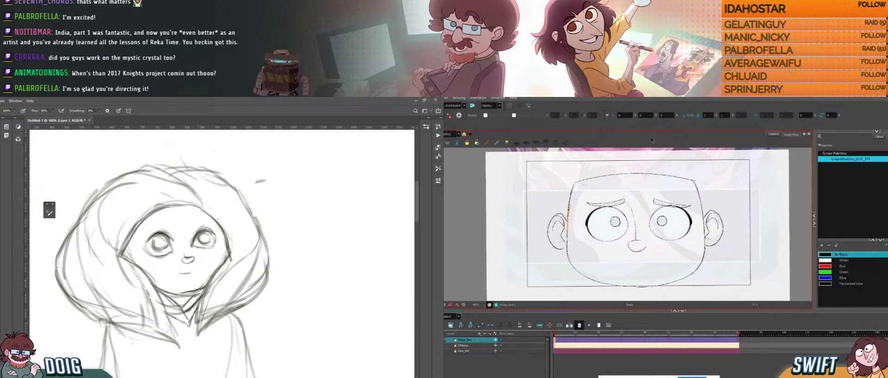
scroll(224, 246, down, 3)
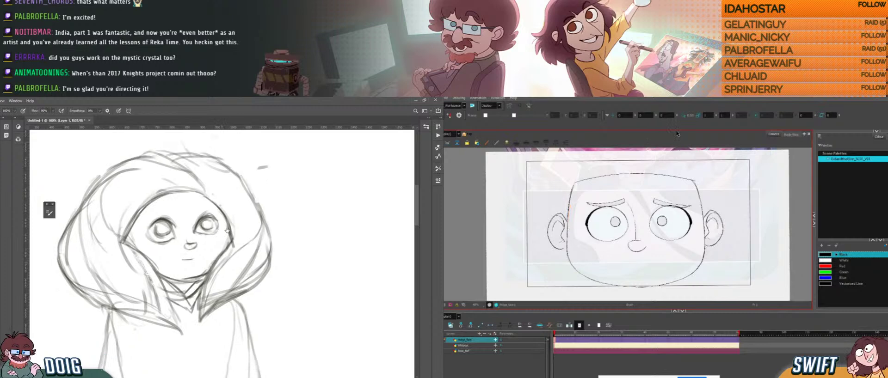
scroll(213, 239, up, 2)
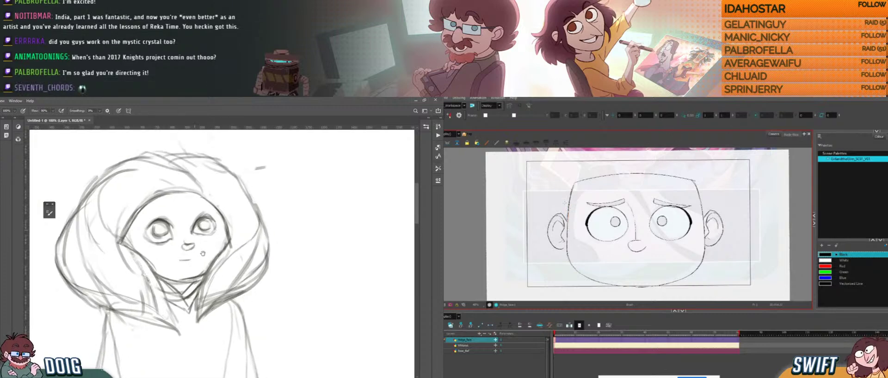
scroll(213, 239, up, 2)
- Enlarge the eraser in Photoshop and erase the crown and right outer edge of the sketched hair
key(e)
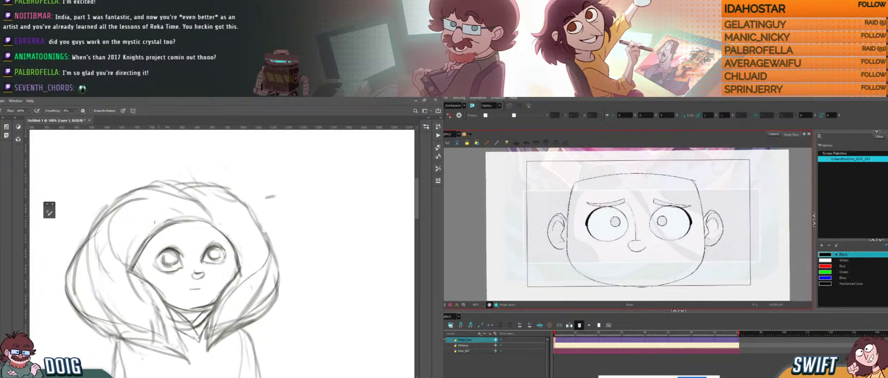
key(bracketright)
key(bracketright)
key(bracketright)
key(bracketright)
key(bracketright)
mouse_move(87, 229)
mouse_down()
mouse_move(132, 187)
mouse_move(63, 244)
mouse_move(146, 193)
mouse_move(85, 229)
mouse_move(178, 190)
mouse_move(249, 212)
mouse_move(278, 253)
mouse_move(264, 234)
mouse_up()
drag(281, 276, 267, 305)
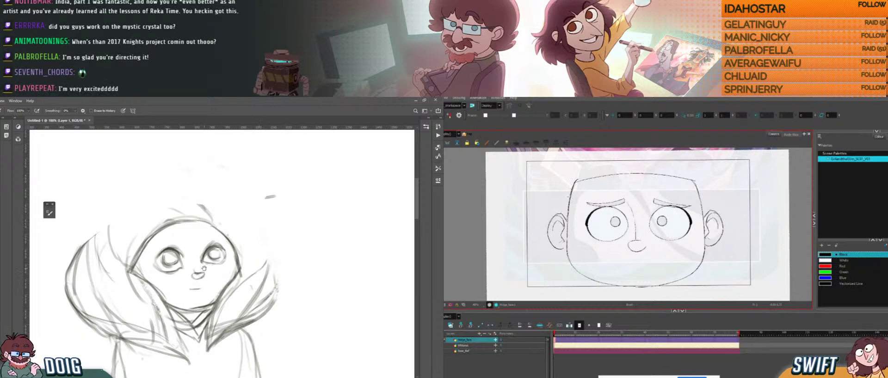
drag(201, 264, 207, 241)
- Redraw the hair's right outer edge and upper left curve with the brush, lower and closer to the face
key(b)
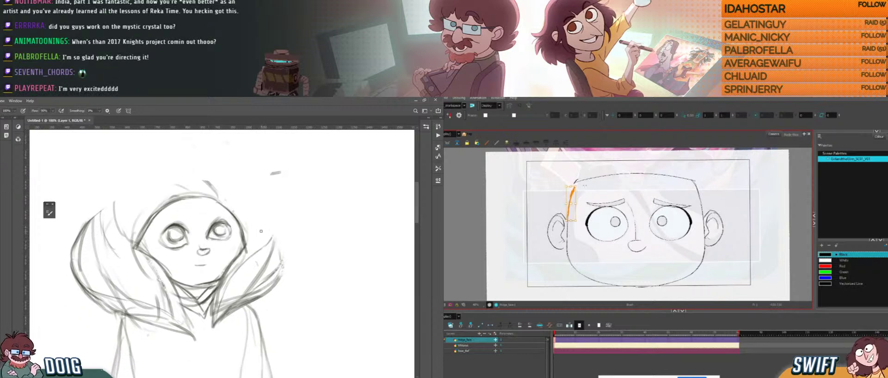
mouse_move(257, 215)
mouse_down()
mouse_move(279, 245)
mouse_move(279, 281)
mouse_move(254, 244)
mouse_up()
mouse_move(230, 213)
mouse_down()
mouse_move(265, 234)
mouse_move(221, 204)
mouse_move(269, 237)
mouse_move(249, 222)
mouse_move(284, 264)
mouse_up()
drag(169, 220, 163, 229)
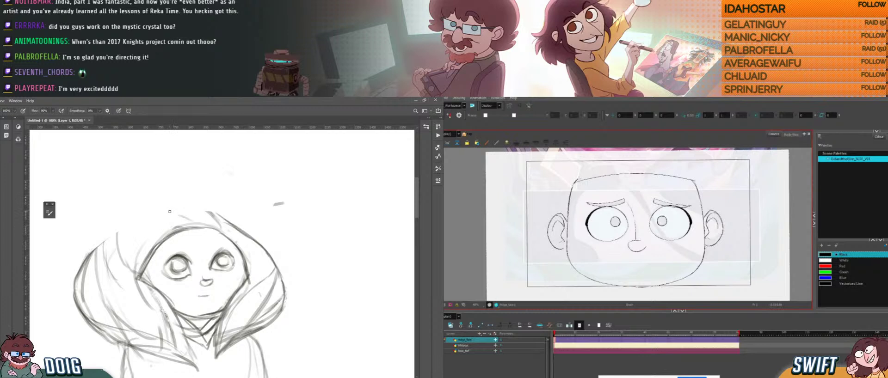
mouse_move(185, 217)
mouse_down()
mouse_move(114, 237)
mouse_move(127, 227)
mouse_move(106, 241)
mouse_move(170, 216)
mouse_move(143, 224)
mouse_move(199, 220)
mouse_up()
key(ctrl+z)
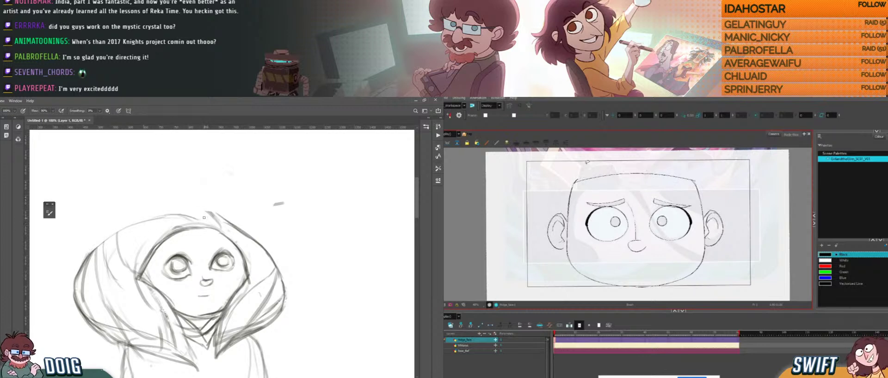
- Select the curved head-top line in Harmony and delete it
click(586, 179)
drag(573, 184, 577, 180)
click(744, 175)
key(ctrl+z)
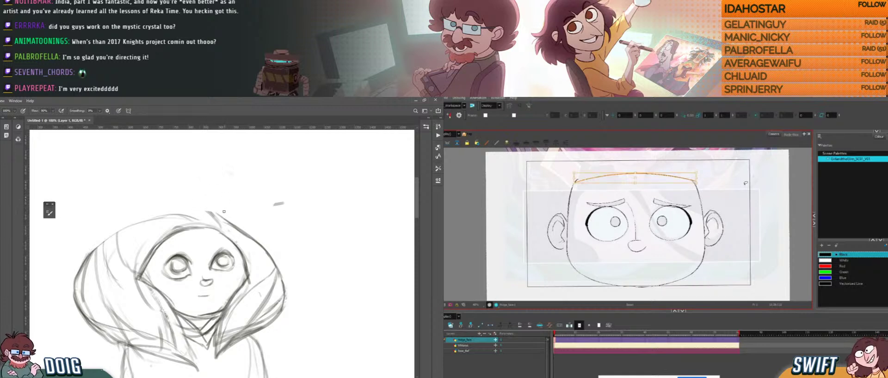
key(alt+b)
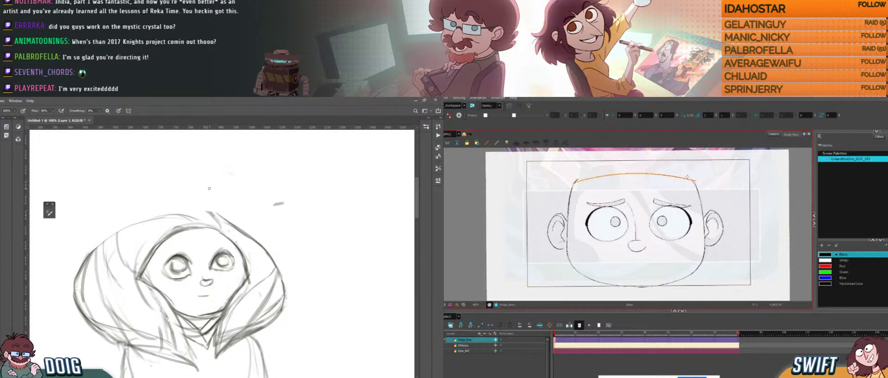
key(Delete)
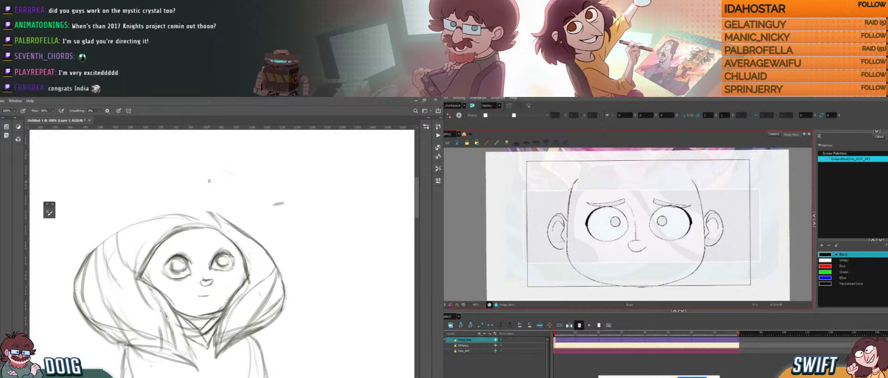
- Redraw the curved head-top line from the left temple rightwards in Harmony, and close the hair's crown in Photoshop
drag(590, 172, 608, 171)
drag(212, 223, 215, 233)
drag(608, 171, 615, 171)
drag(217, 223, 180, 221)
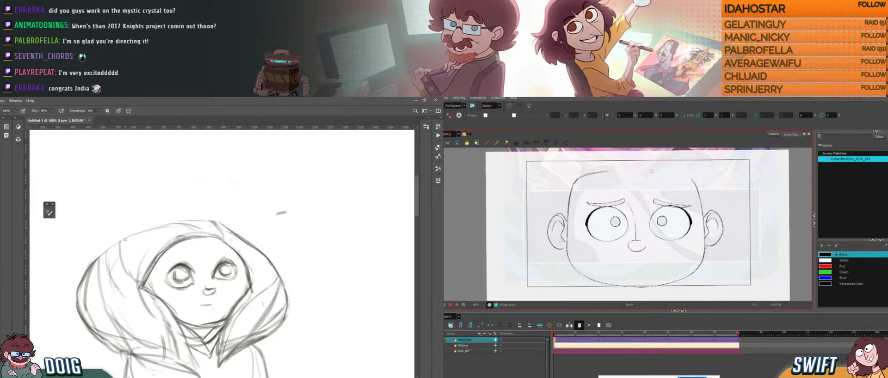
mouse_move(127, 238)
mouse_down()
mouse_move(187, 221)
mouse_move(226, 236)
mouse_up()
drag(627, 170, 665, 172)
drag(226, 235, 203, 222)
drag(637, 170, 687, 176)
- Erase and redraw the hairline left of the sketched face in Photoshop, and check the new head-top strokes in Harmony
mouse_move(191, 258)
mouse_down()
mouse_move(193, 216)
mouse_move(149, 235)
mouse_move(145, 252)
mouse_move(174, 204)
mouse_up()
key(alt+s)
click(680, 175)
key(e)
drag(646, 172, 646, 170)
key(b)
click(694, 161)
mouse_move(155, 259)
mouse_down()
mouse_move(158, 236)
mouse_move(153, 254)
mouse_move(159, 231)
mouse_move(153, 260)
mouse_move(179, 210)
mouse_move(168, 221)
mouse_move(185, 208)
mouse_up()
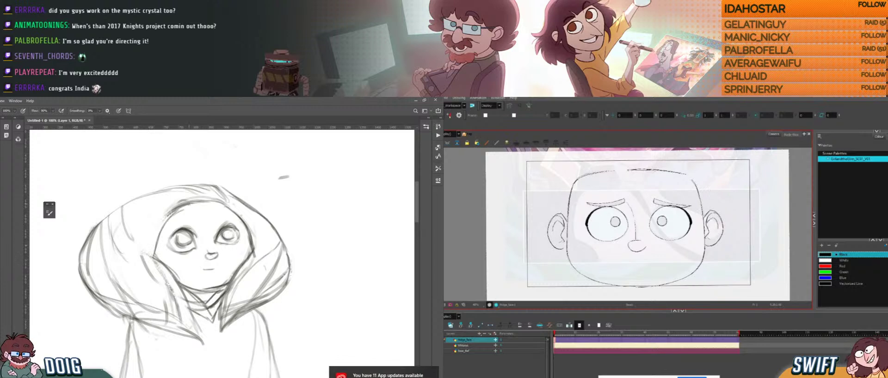
- Round off the head outline's upper right corner in Harmony and add strokes to the hair's upper left in Photoshop
click(698, 191)
drag(697, 189, 707, 179)
drag(709, 183, 708, 176)
drag(183, 192, 198, 179)
click(729, 180)
key(alt+b)
mouse_move(110, 218)
mouse_down()
mouse_move(162, 184)
mouse_move(207, 174)
mouse_up()
drag(215, 241, 202, 180)
drag(713, 194, 704, 195)
drag(224, 252, 223, 258)
click(641, 163)
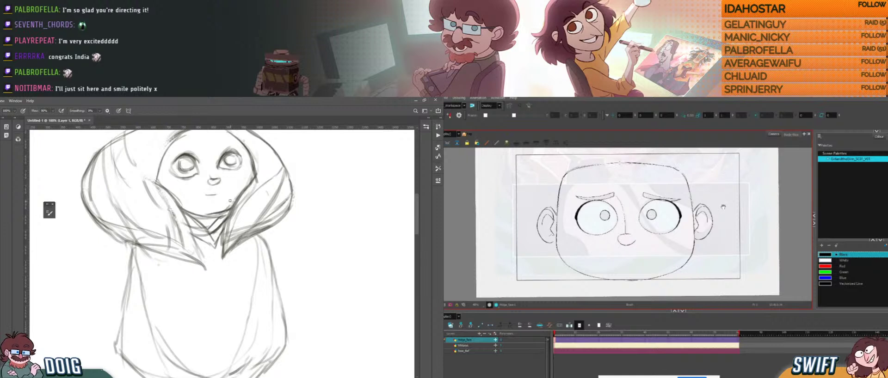
drag(723, 207, 709, 198)
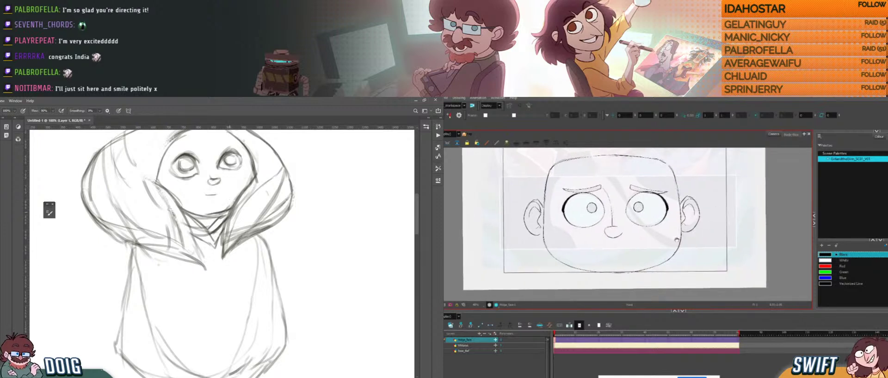
mouse_move(678, 241)
mouse_down()
mouse_move(689, 240)
mouse_move(685, 249)
mouse_move(693, 240)
mouse_move(688, 257)
mouse_up()
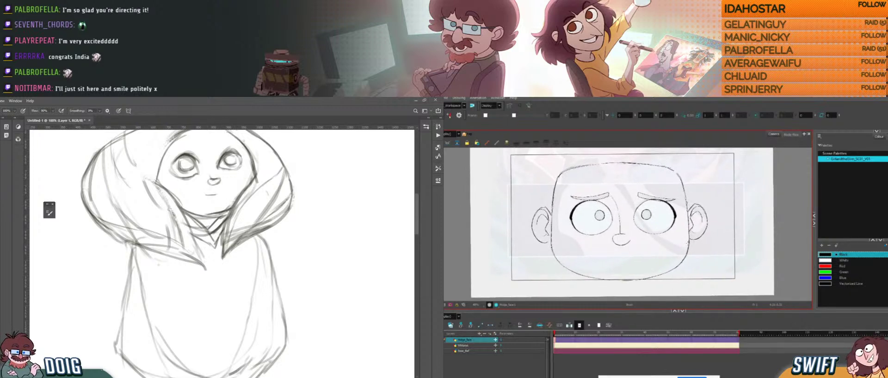
key(ctrl+alt)
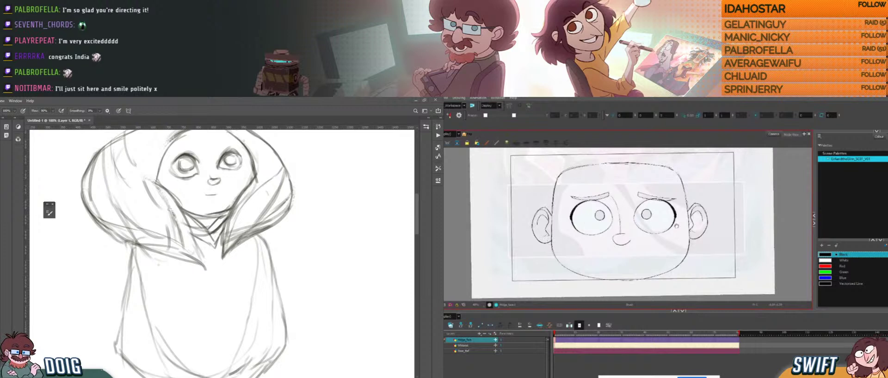
drag(679, 258, 664, 252)
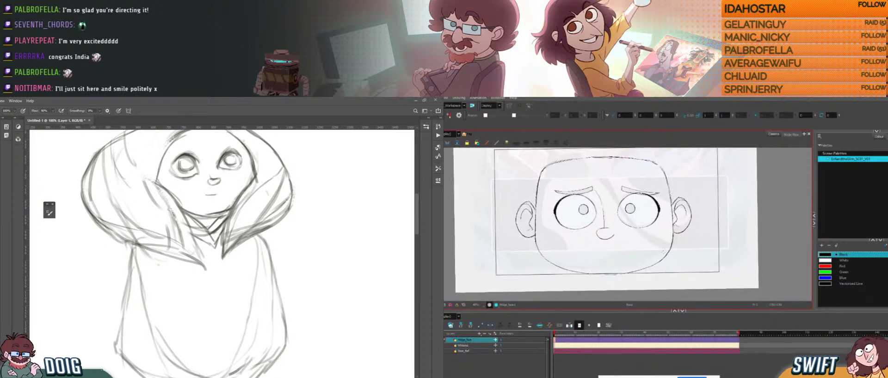
- Sketch a rounded patch in the middle of the character's torso in Photoshop
mouse_move(261, 176)
mouse_down()
mouse_move(251, 215)
mouse_move(261, 203)
mouse_up()
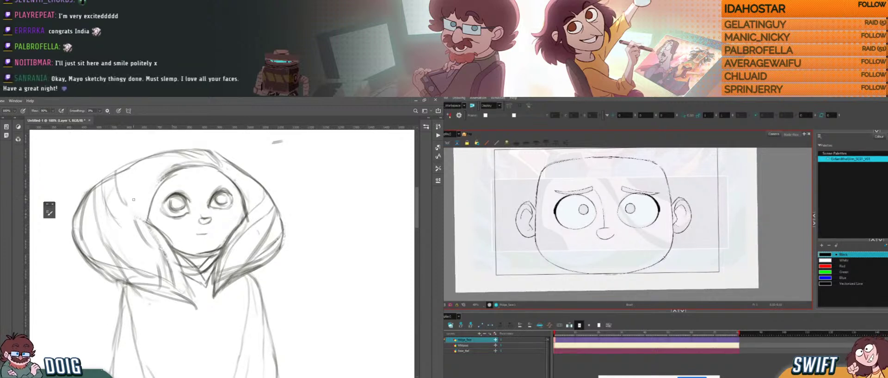
drag(675, 246, 680, 229)
drag(172, 264, 171, 204)
mouse_move(679, 248)
mouse_down()
mouse_move(685, 240)
mouse_move(685, 250)
mouse_up()
drag(161, 294, 173, 321)
drag(685, 250, 681, 259)
drag(161, 292, 240, 280)
drag(172, 323, 237, 323)
drag(684, 251, 687, 257)
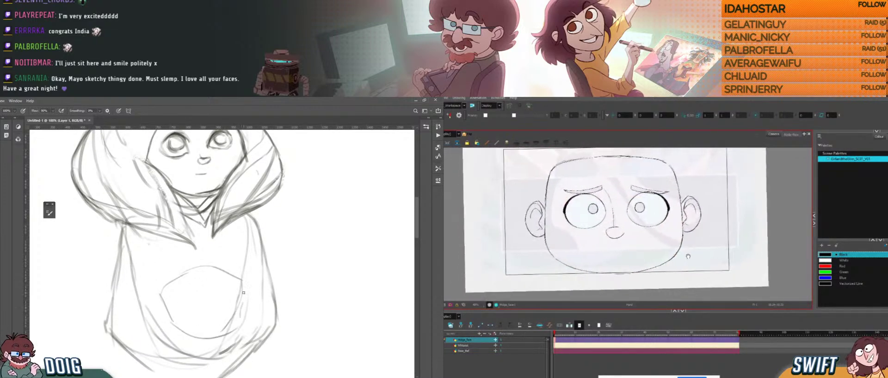
mouse_move(234, 291)
mouse_down()
mouse_move(243, 240)
mouse_move(244, 257)
mouse_up()
drag(689, 263, 679, 241)
- Erase the rough lines where the character's left shoulder meets the hair, and rotate the Harmony canvas for drawing the mouth
key(ctrl+minus)
scroll(200, 247, down, 1)
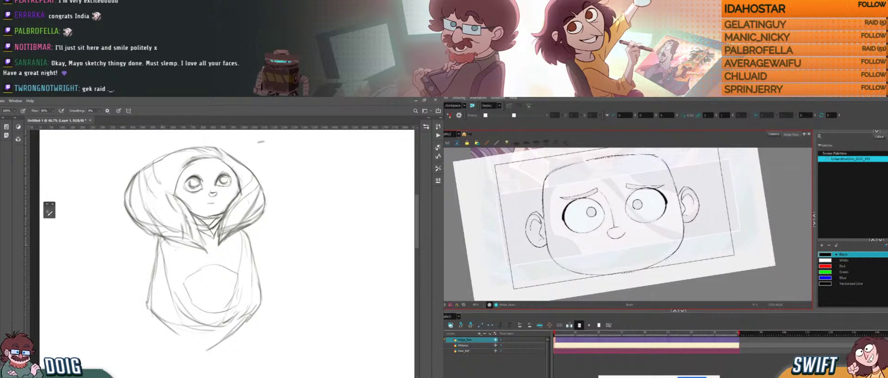
key(e)
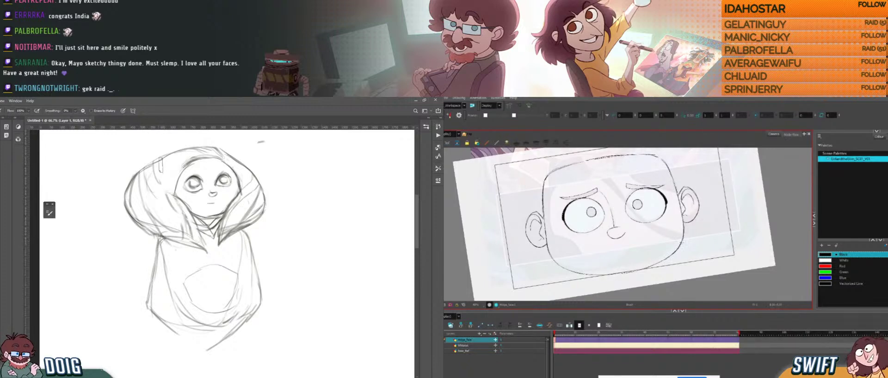
mouse_move(678, 259)
mouse_down()
mouse_move(675, 265)
mouse_move(692, 240)
mouse_up()
drag(175, 225, 179, 239)
drag(692, 240, 692, 211)
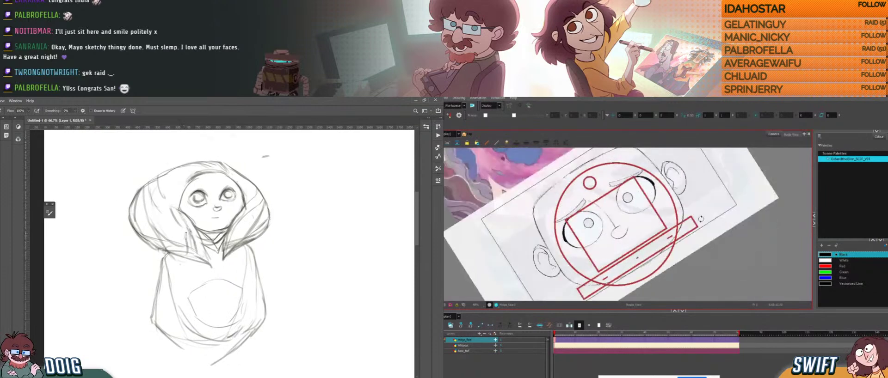
drag(619, 254, 635, 240)
drag(167, 261, 162, 282)
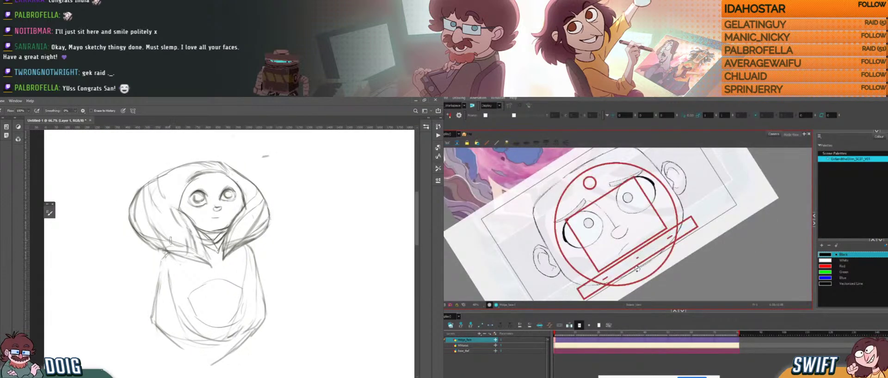
- Start the mouth curve below the nose in Harmony and redraw the sketched body's left shoulder line in Photoshop
drag(646, 232, 647, 220)
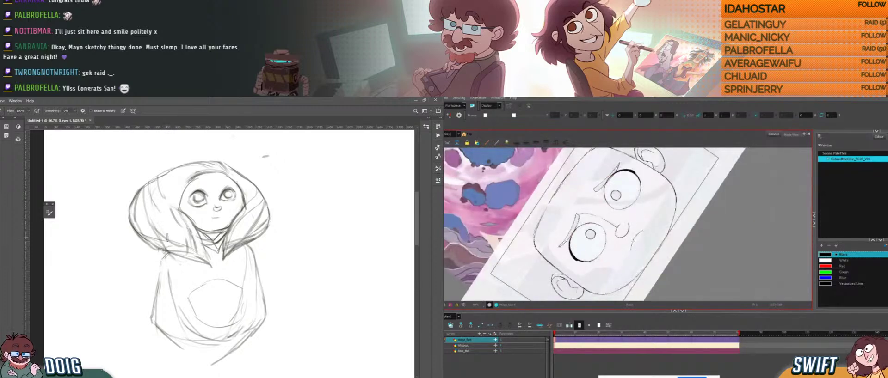
key(b)
drag(164, 256, 156, 295)
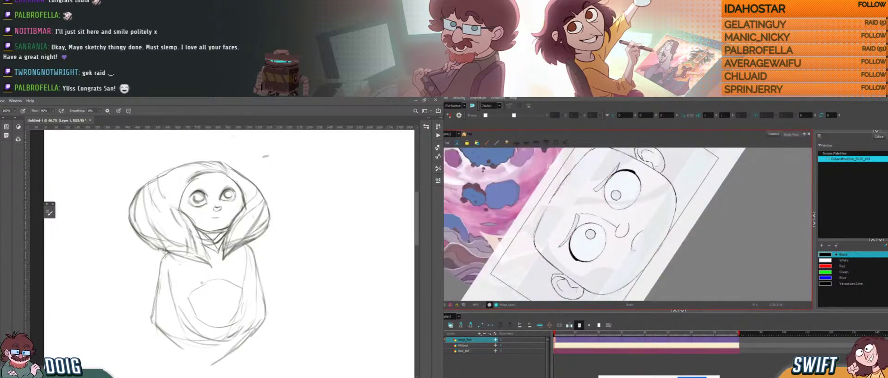
drag(231, 293, 226, 243)
- Draw the small frowning mouth below the nose in Harmony and add curved hem strokes to the body's lower edge in Photoshop
drag(634, 250, 645, 232)
mouse_move(180, 295)
mouse_down()
mouse_move(207, 311)
mouse_move(224, 302)
mouse_up()
drag(575, 198, 627, 214)
drag(206, 275, 204, 264)
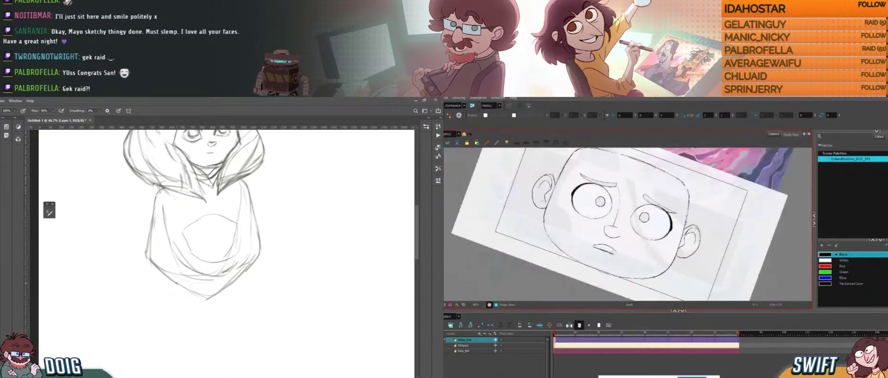
drag(176, 284, 216, 289)
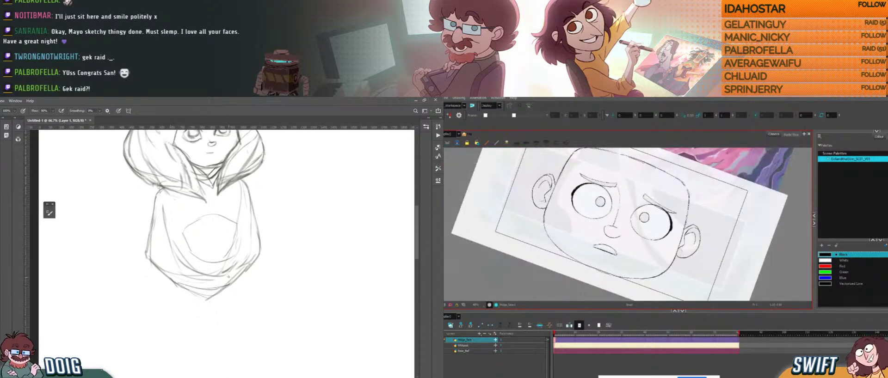
drag(636, 262, 655, 241)
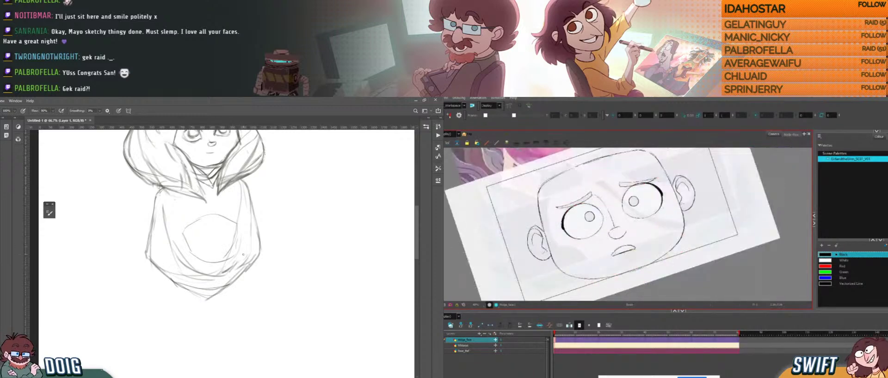
- Refine the small frowning mouth in Harmony by redrawing its lower line between the two corners
drag(645, 240, 648, 226)
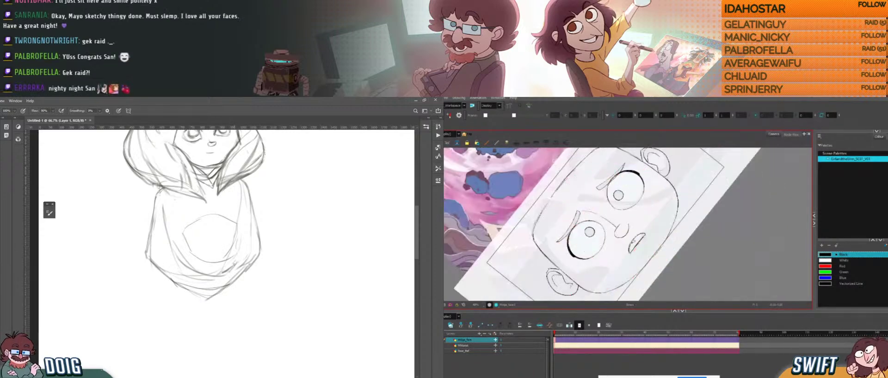
key(alt+s)
click(631, 250)
key(alt+b)
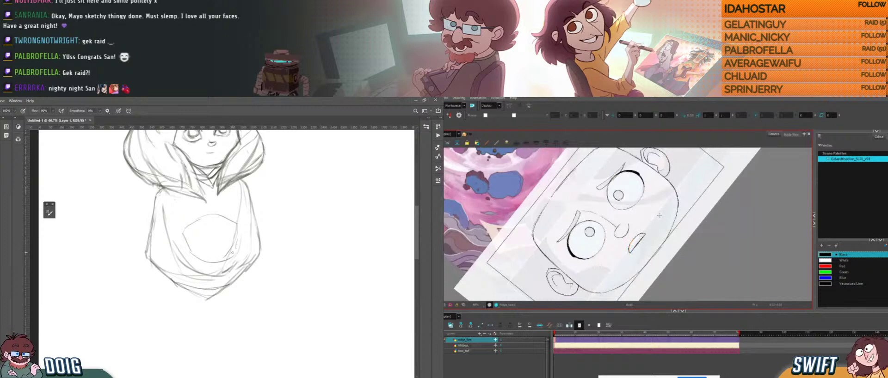
drag(635, 265, 650, 260)
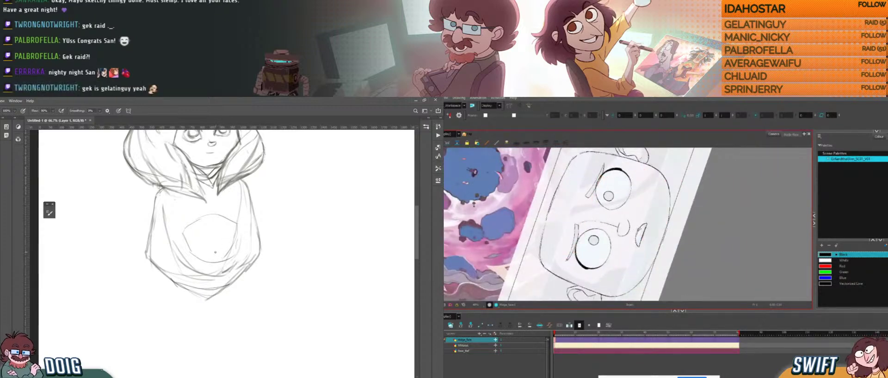
key(alt+s)
click(640, 231)
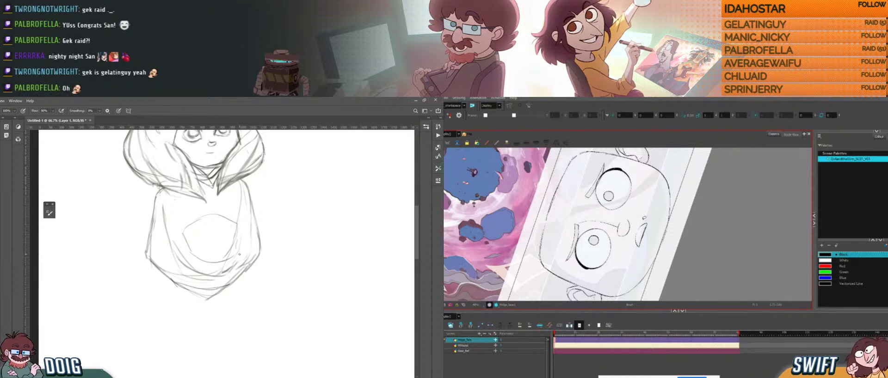
drag(648, 243, 602, 234)
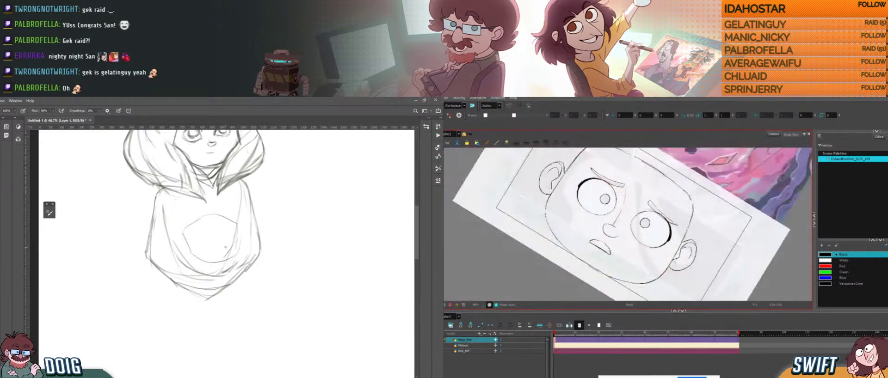
- Close the mouth's lower edge in Harmony and sketch the side of the hoodie's hem below the character's left arm in Photoshop
drag(625, 217, 634, 238)
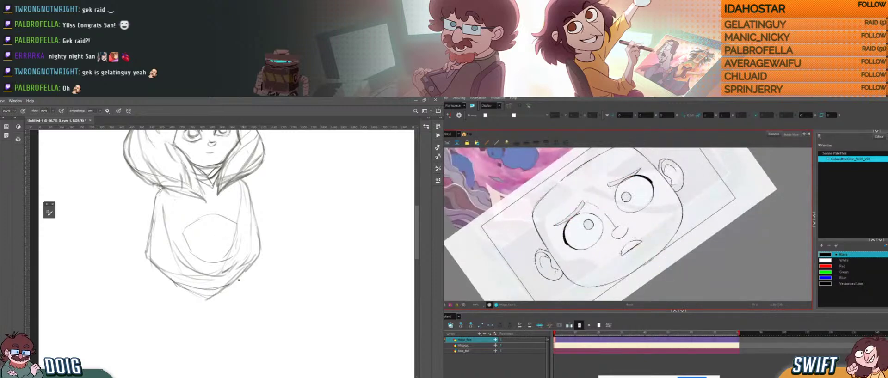
drag(244, 271, 236, 285)
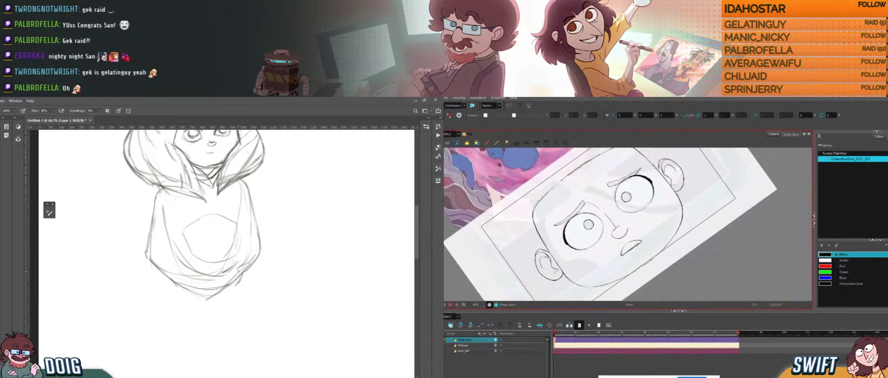
drag(640, 251, 673, 239)
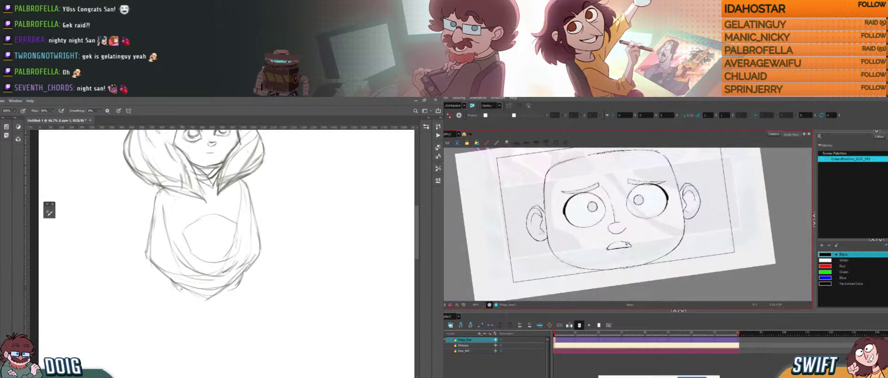
- Select the mouth's lines in Harmony and tidy its corner into a clean closed frown
click(632, 251)
drag(632, 250, 636, 249)
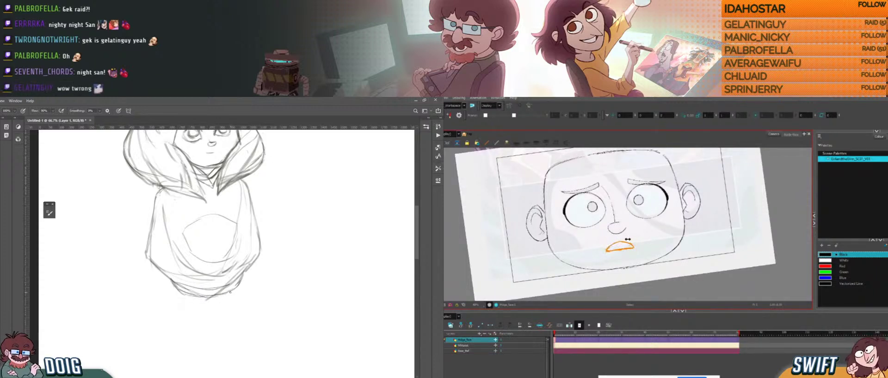
click(643, 233)
click(632, 250)
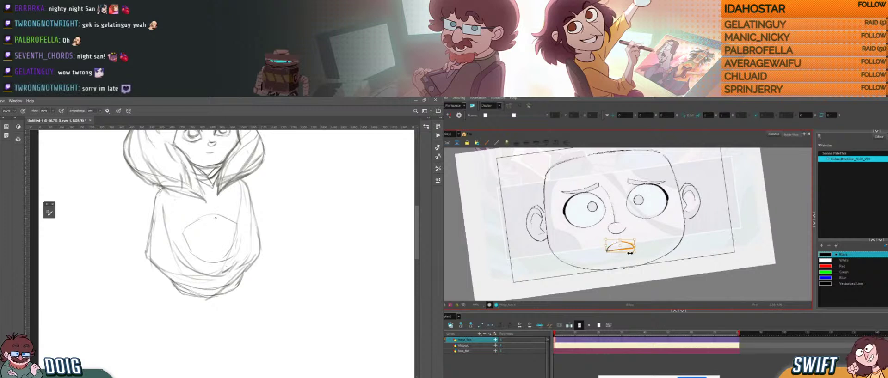
click(666, 222)
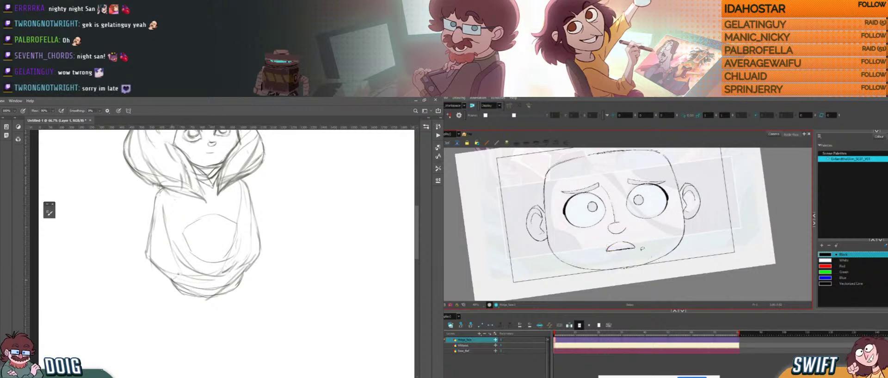
mouse_move(643, 249)
mouse_down()
mouse_move(608, 254)
mouse_move(615, 244)
mouse_up()
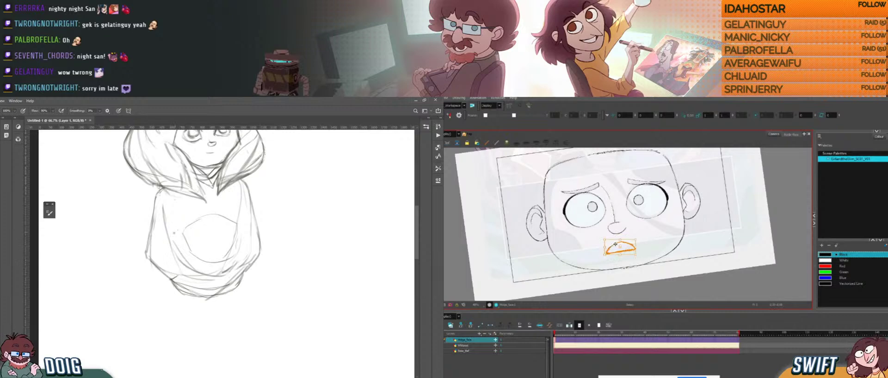
click(638, 229)
- Add a small inner line to the mouth in Harmony and sketch the inner lines of both arms on the body in Photoshop
ctrl+alt+drag(610, 176, 580, 198)
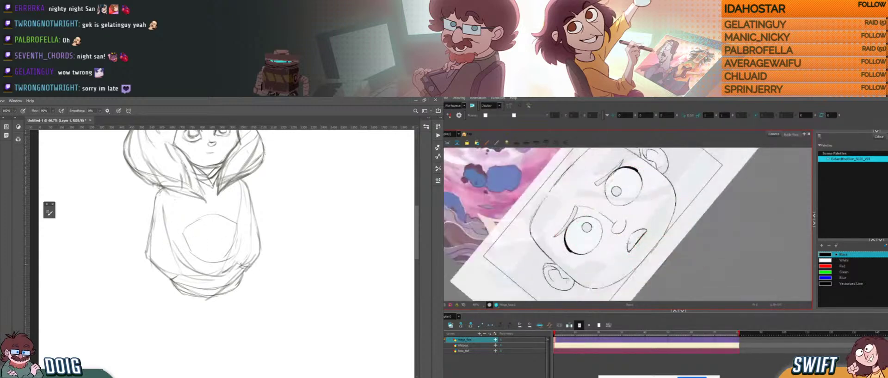
ctrl+alt+drag(662, 220, 666, 231)
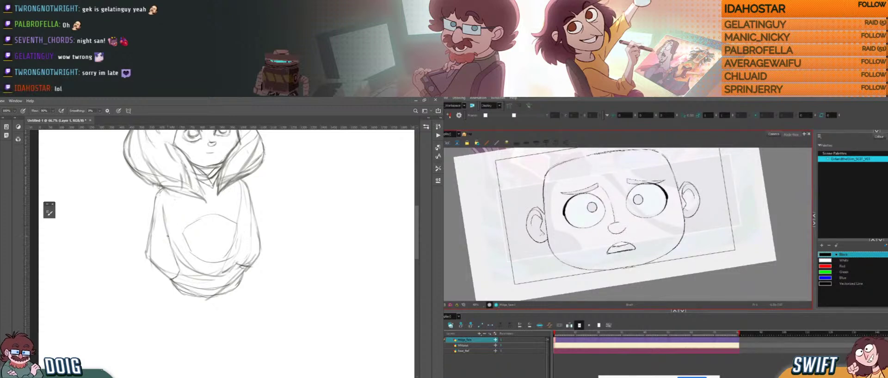
drag(240, 259, 240, 224)
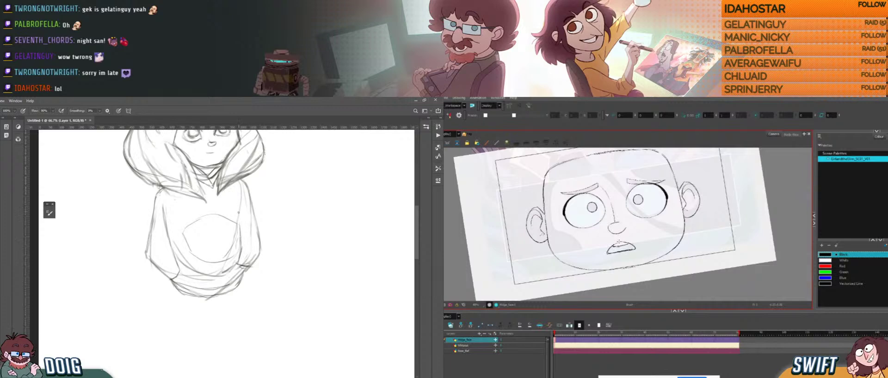
drag(240, 196, 236, 222)
ctrl+alt+drag(650, 245, 638, 265)
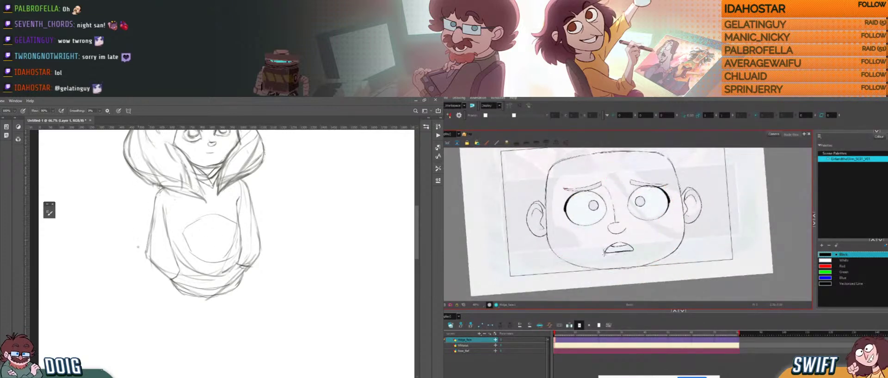
drag(168, 225, 172, 248)
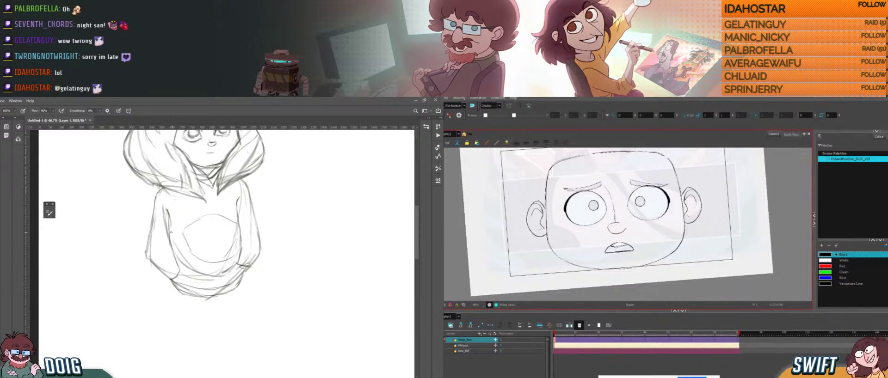
- Strengthen the sketched sleeve and its inner line in Photoshop, and rotate the Harmony canvas to refine the mouth
key(e)
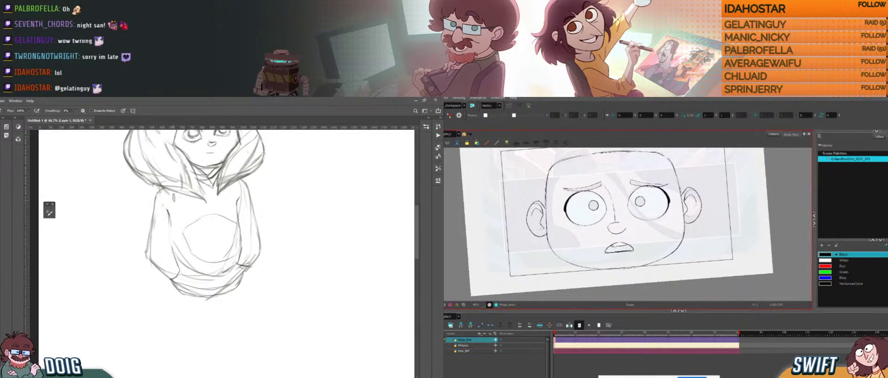
key(b)
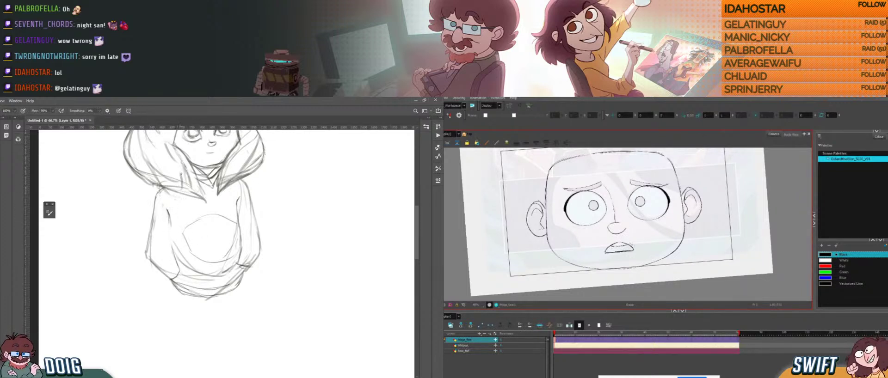
key(ctrl+alt)
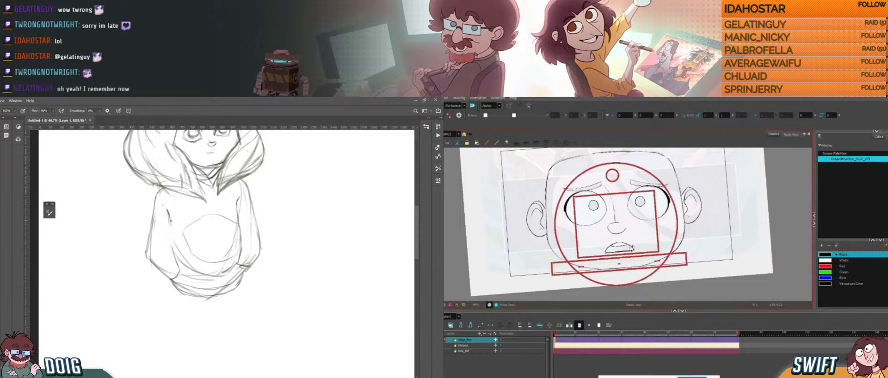
drag(637, 257, 616, 266)
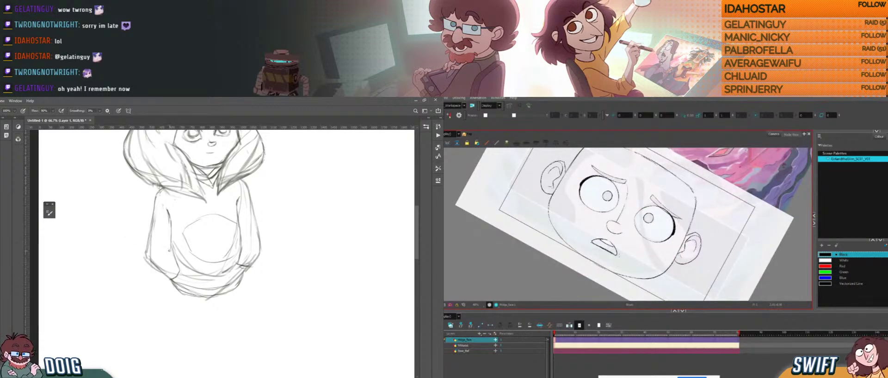
drag(619, 256, 584, 222)
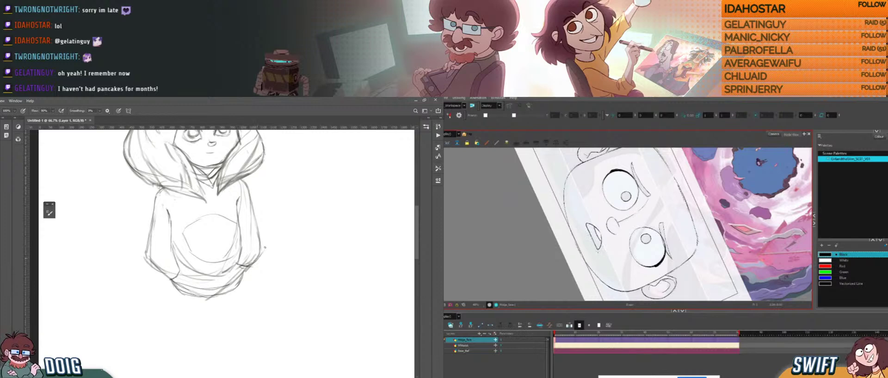
- Ink the rounded face outline of the worried wide-eyed character, tracing it over the rough reference
drag(603, 248, 620, 239)
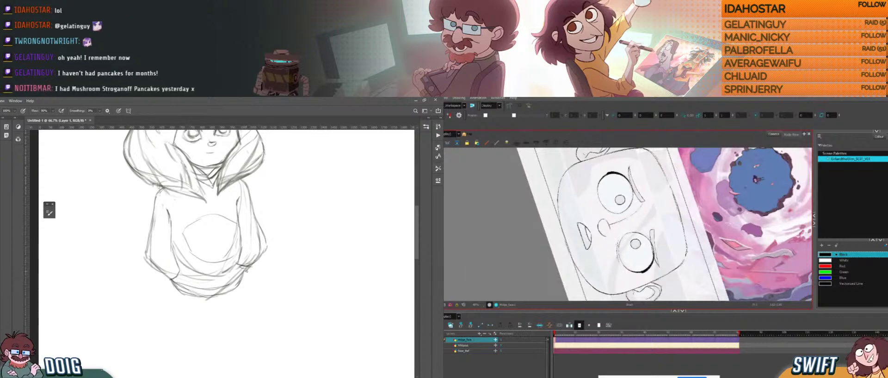
mouse_move(620, 257)
mouse_down()
mouse_move(658, 236)
mouse_move(656, 210)
mouse_up()
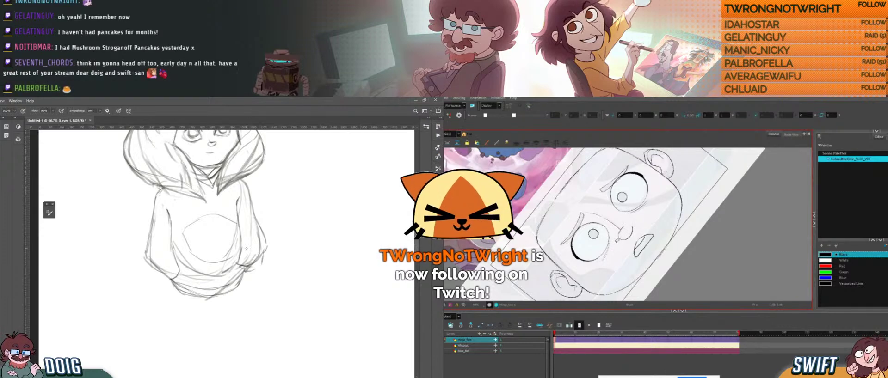
drag(666, 160, 731, 228)
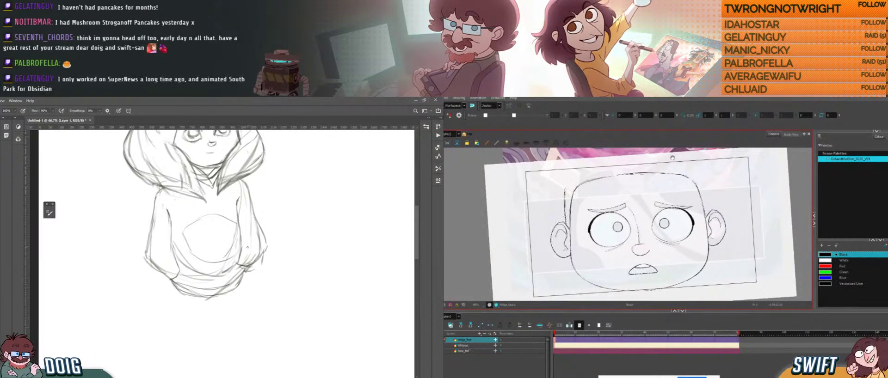
drag(667, 187, 665, 198)
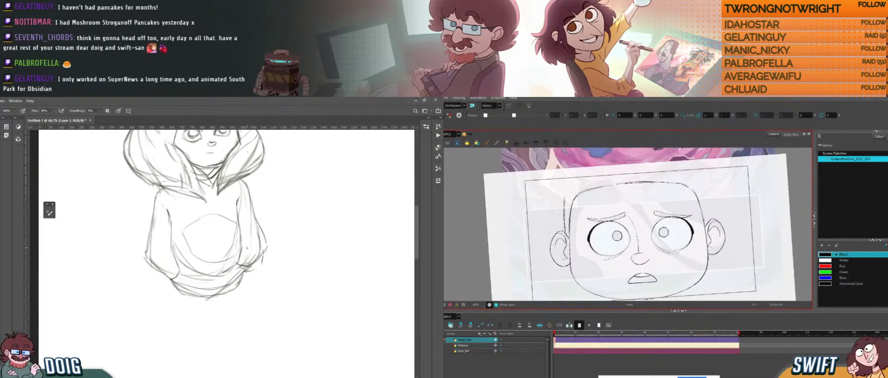
- Draw the skull outline from above both ears and join it in a dome over the character's forehead
drag(564, 214, 577, 175)
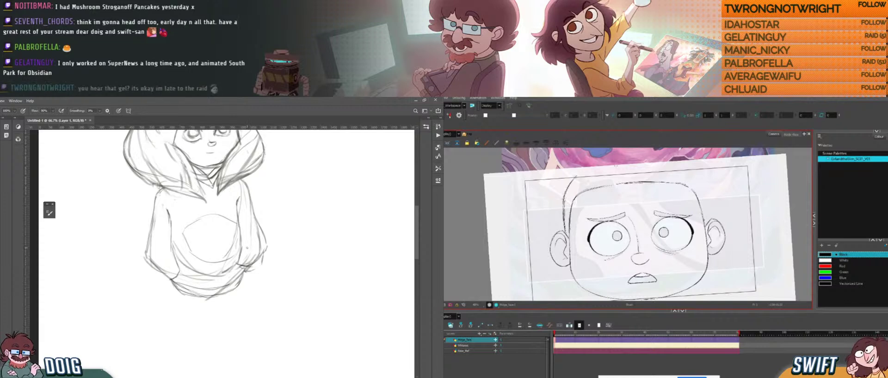
drag(705, 163, 676, 160)
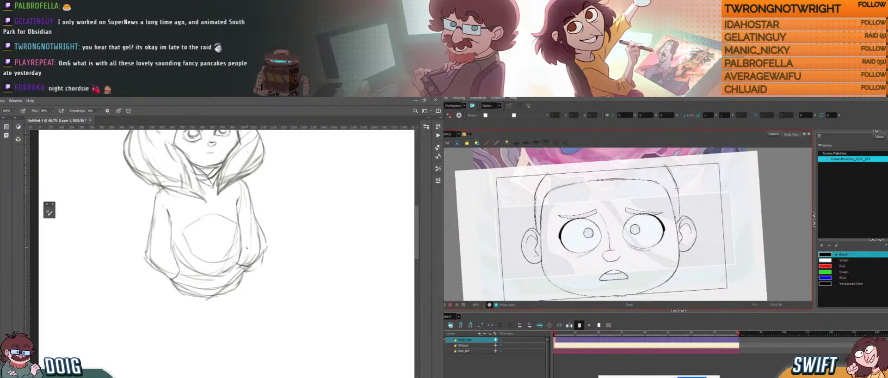
mouse_move(677, 189)
mouse_down()
mouse_move(680, 214)
mouse_move(670, 187)
mouse_move(601, 169)
mouse_move(597, 178)
mouse_up()
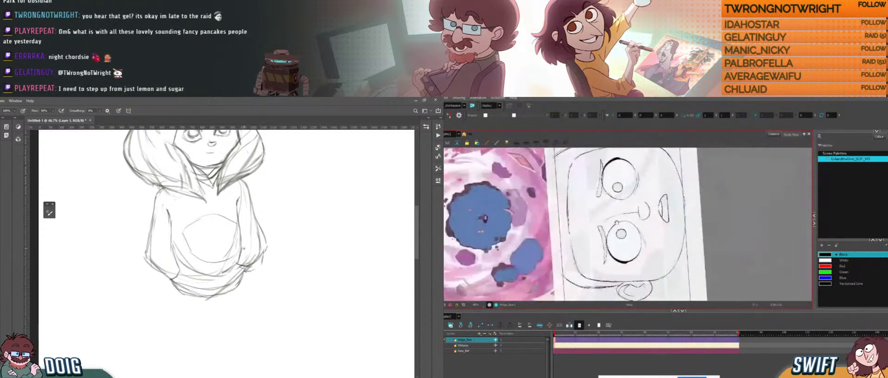
drag(617, 223, 661, 218)
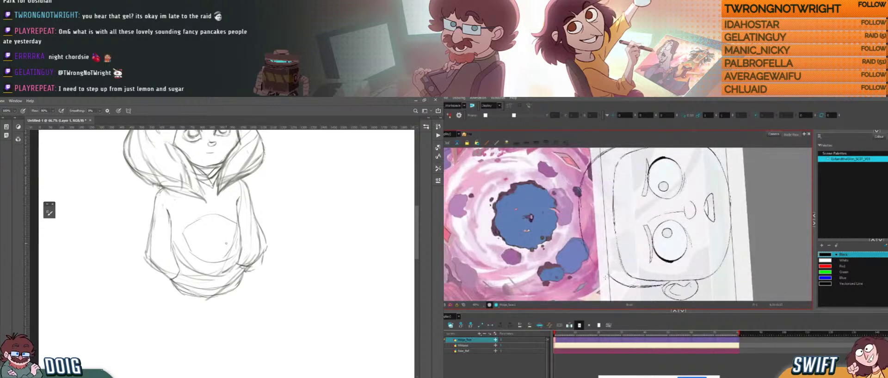
drag(632, 227, 613, 240)
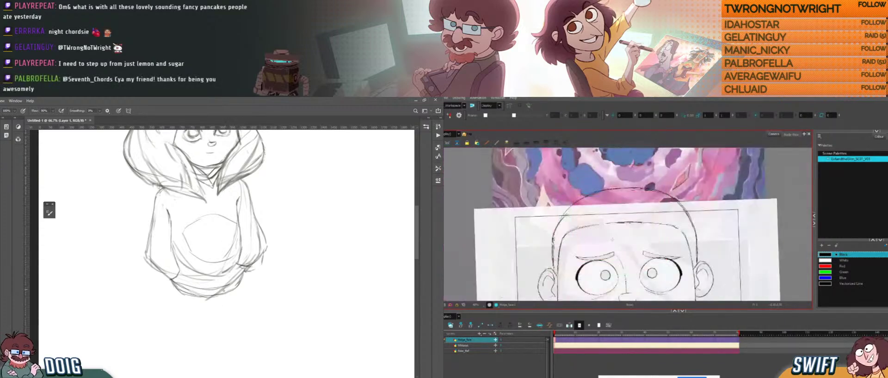
scroll(620, 161, down, 1)
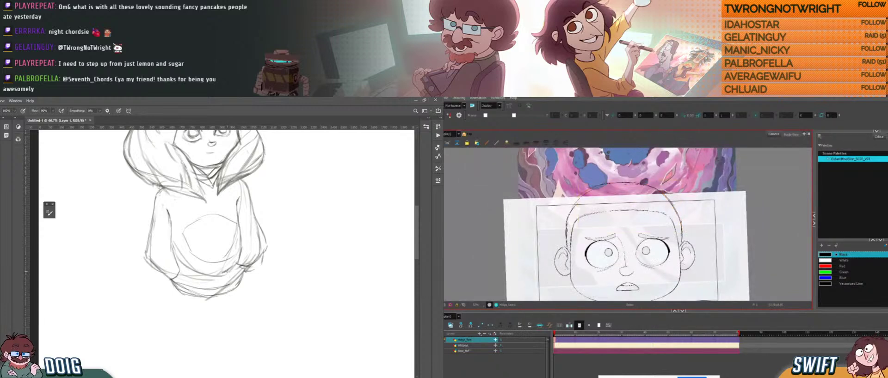
drag(714, 213, 714, 198)
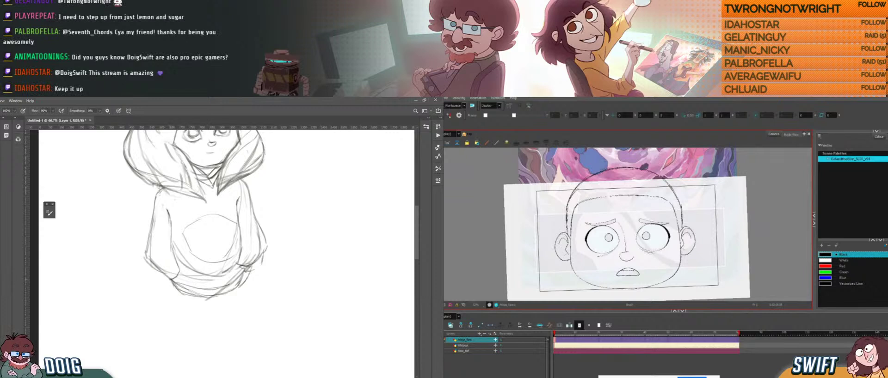
- Sketch the hoodie's lower hem and the outer edge of the first leg, and select the skull outline's arc above one ear
drag(174, 287, 200, 294)
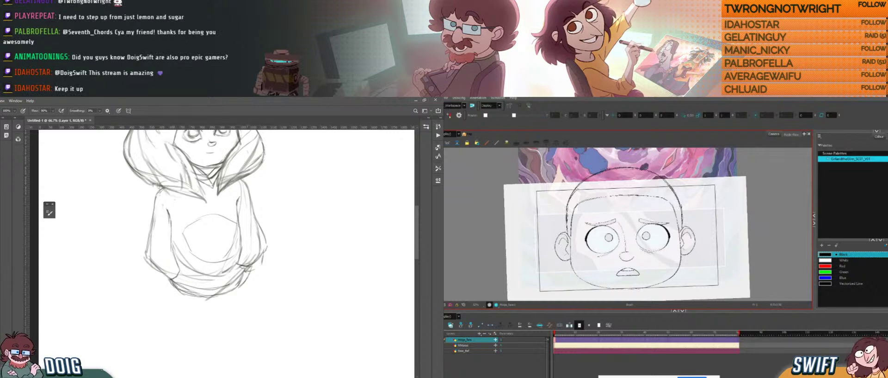
mouse_move(228, 239)
mouse_down()
mouse_move(220, 256)
mouse_move(219, 216)
mouse_up()
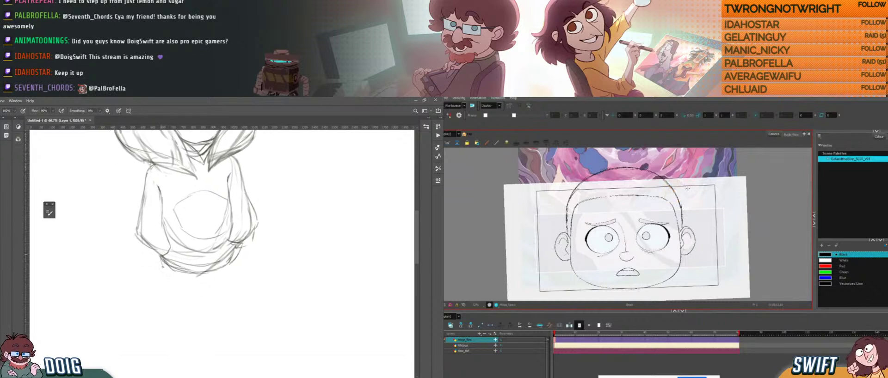
mouse_move(176, 287)
mouse_down()
mouse_move(209, 272)
mouse_move(233, 272)
mouse_move(238, 248)
mouse_move(198, 309)
mouse_move(205, 274)
mouse_move(181, 305)
mouse_up()
key(alt+s)
click(664, 179)
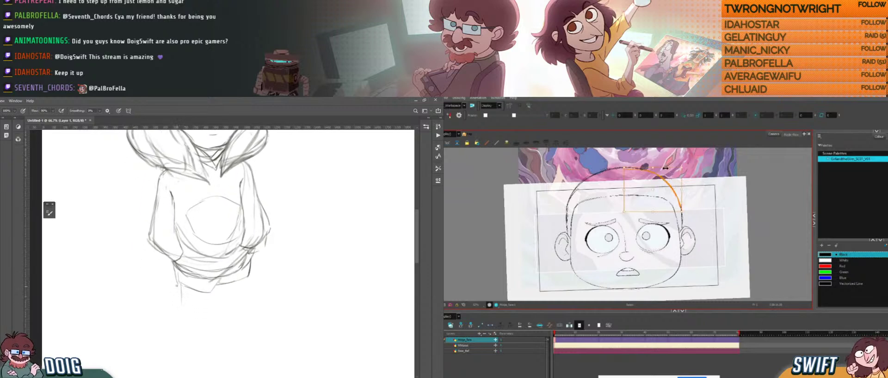
drag(182, 284, 181, 314)
key(Escape)
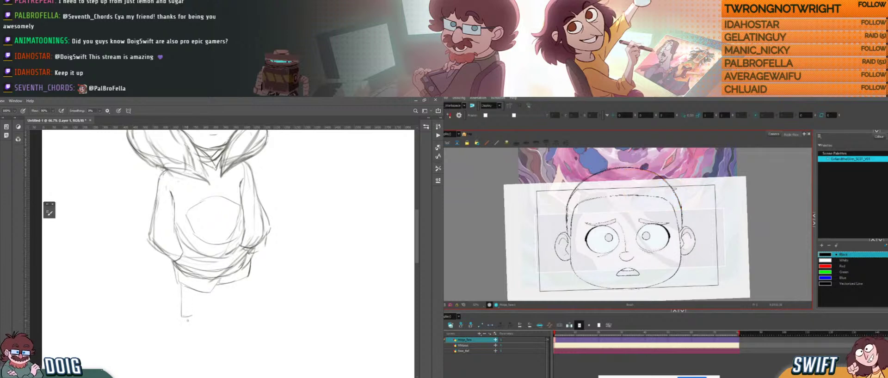
click(682, 206)
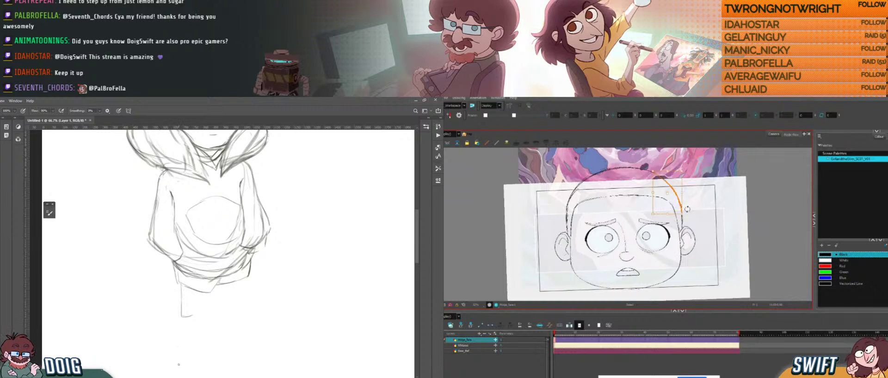
click(701, 204)
- Open the RENDERS folder and play the SLIMEMANTHA_LOFI movie
click(174, 374)
key(alt+b)
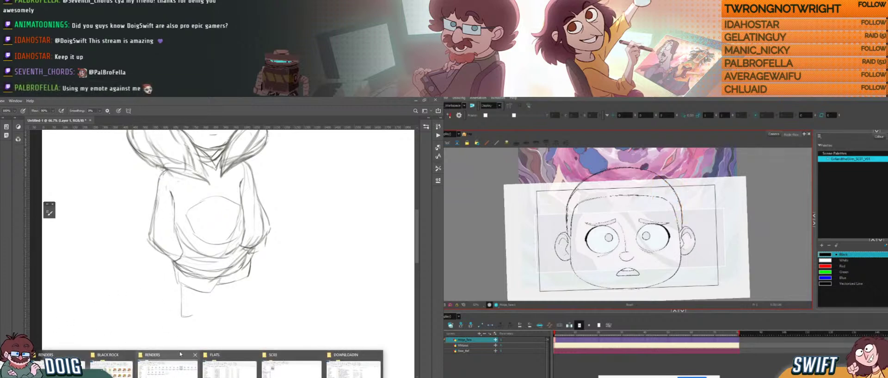
click(65, 368)
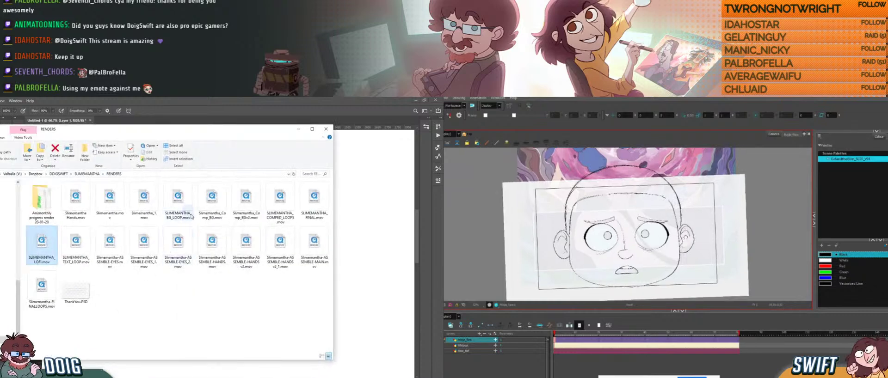
drag(691, 231, 695, 241)
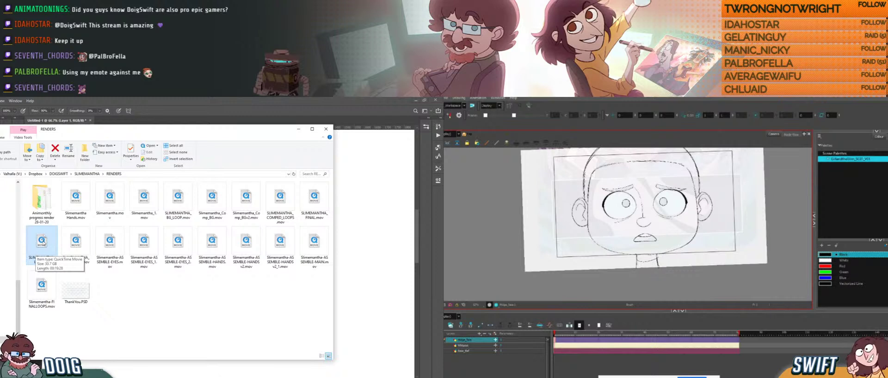
double_click(42, 242)
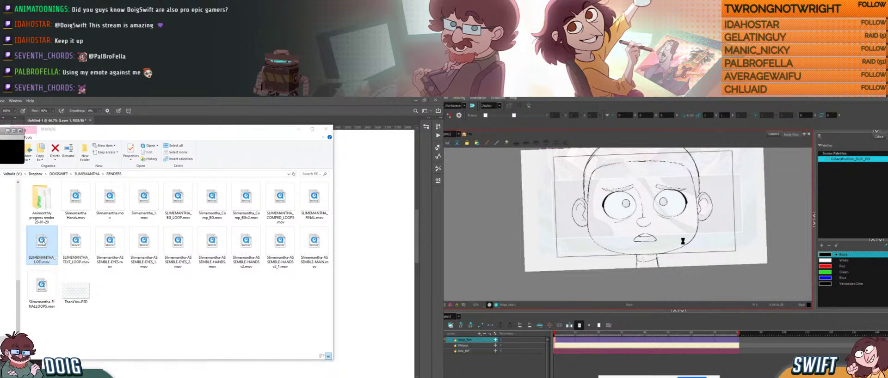
- Undo the last stroke on the face drawing and fill the neck shadow under the chin with black
click(683, 242)
key(ctrl+z)
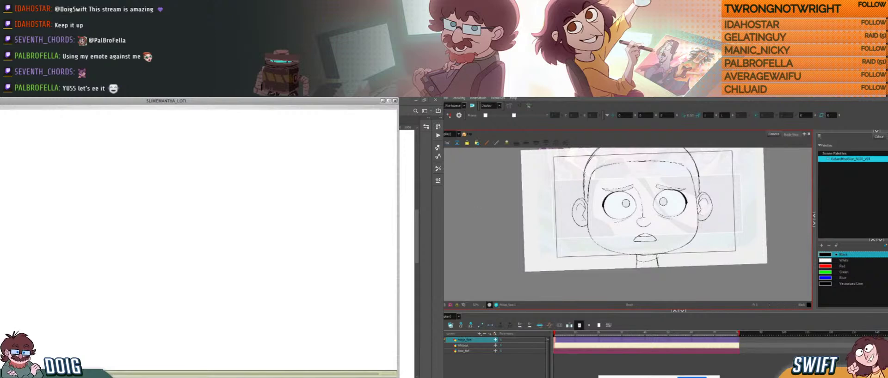
key(alt+i)
click(646, 260)
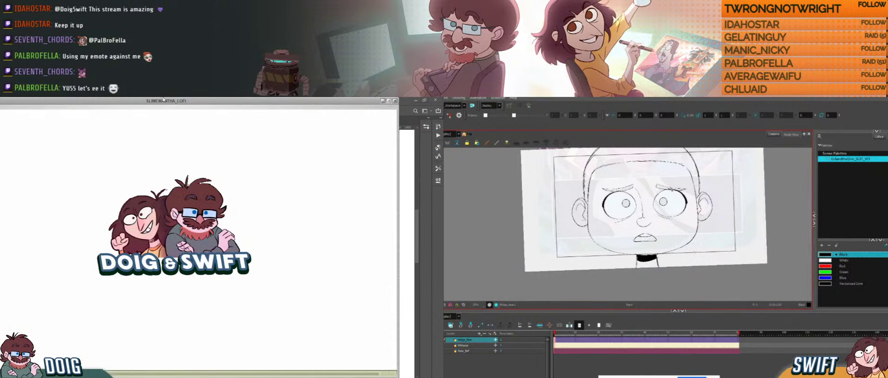
- Close the SLIMEMANTHA_LOFI movie and minimize the RENDERS folder to return to the hoodie character sketch
drag(164, 101, 212, 102)
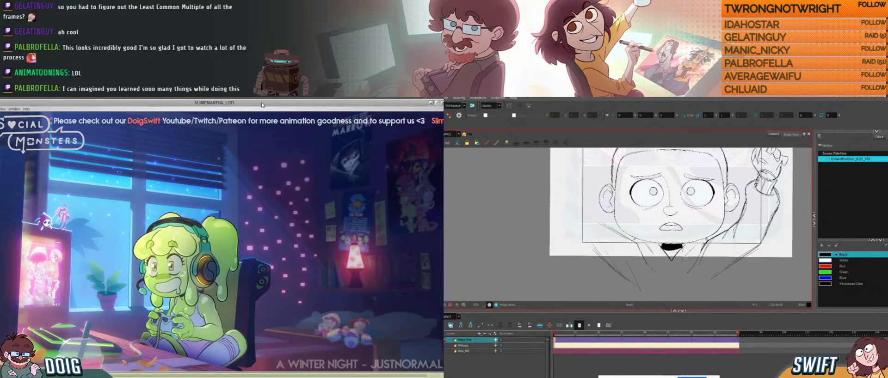
drag(377, 103, 337, 110)
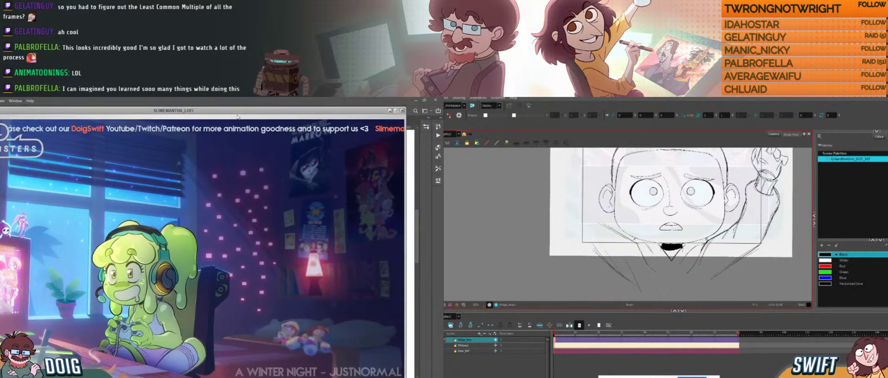
click(402, 111)
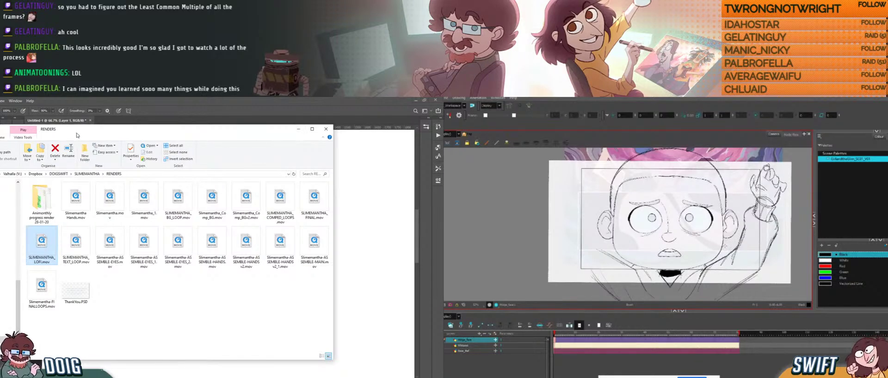
drag(77, 135, 125, 137)
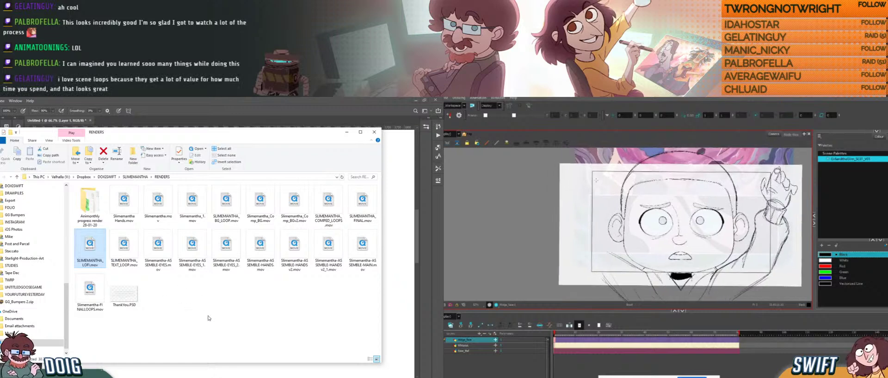
click(230, 299)
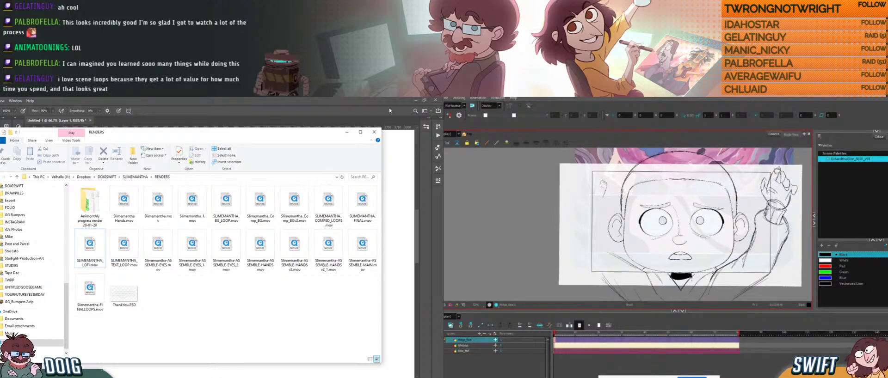
click(346, 132)
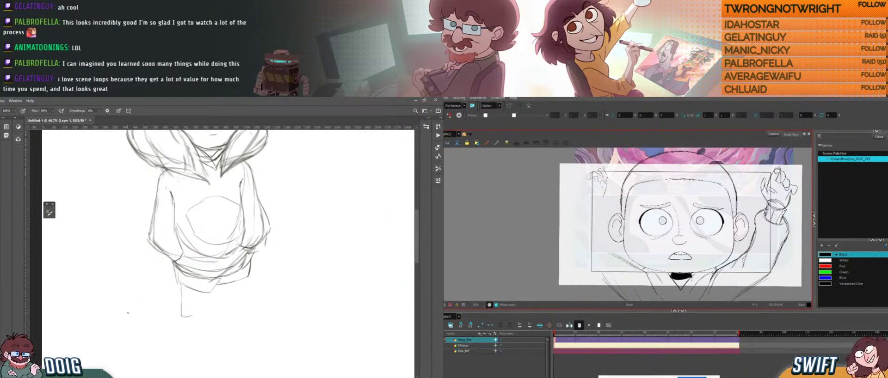
- Sketch the bottom and inner edge of the hoodie character's first leg and outline the second leg beside it
drag(183, 317, 198, 315)
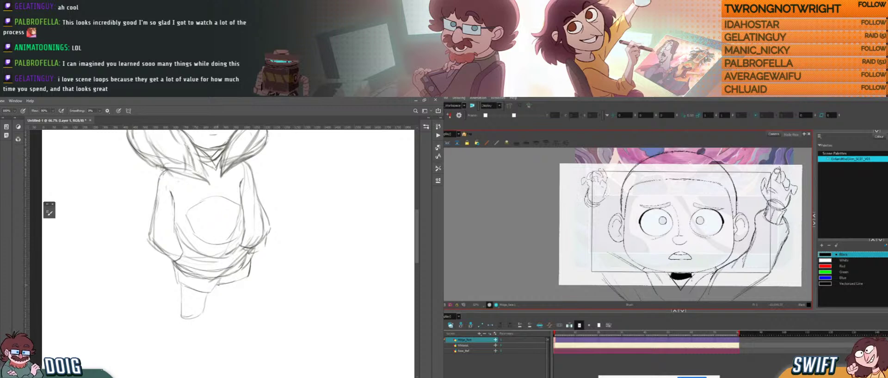
mouse_move(219, 289)
mouse_down()
mouse_move(226, 306)
mouse_move(235, 300)
mouse_up()
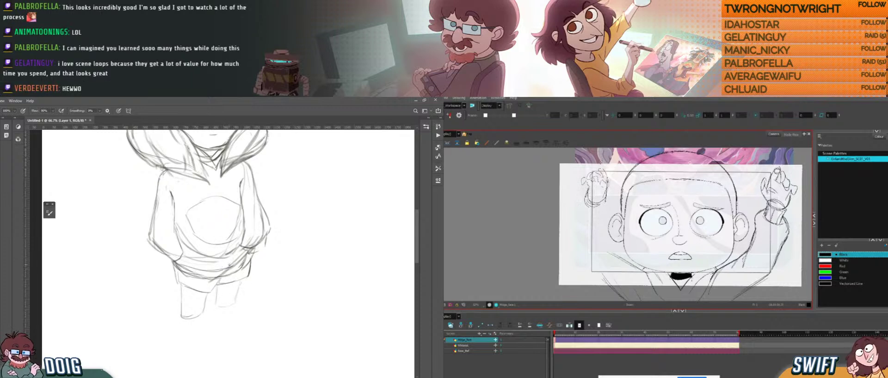
- Undo the last four strokes around the wrist of the wide-eyed character's newly drawn raised hand
key(ctrl+z)
key(ctrl+z)
key(ctrl+z)
key(ctrl+z)
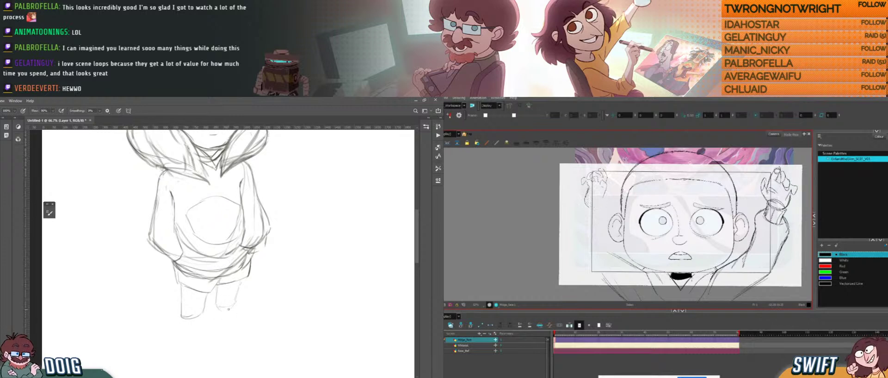
- Sketch the hoodie character's lower legs below the knees, tapering each one toward the foot
drag(237, 254, 234, 269)
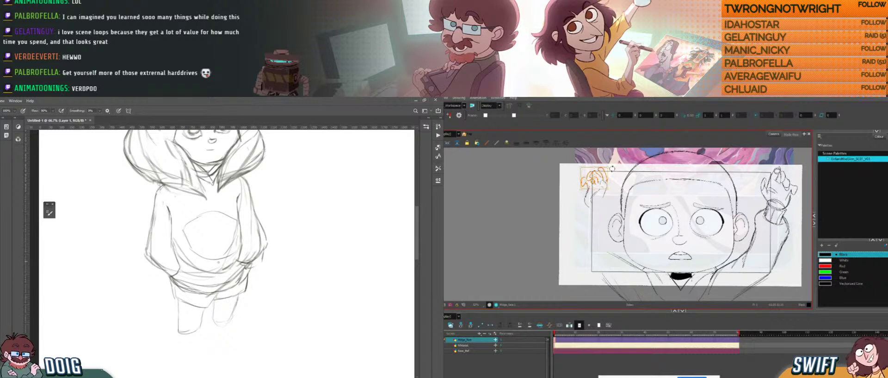
scroll(218, 262, down, 3)
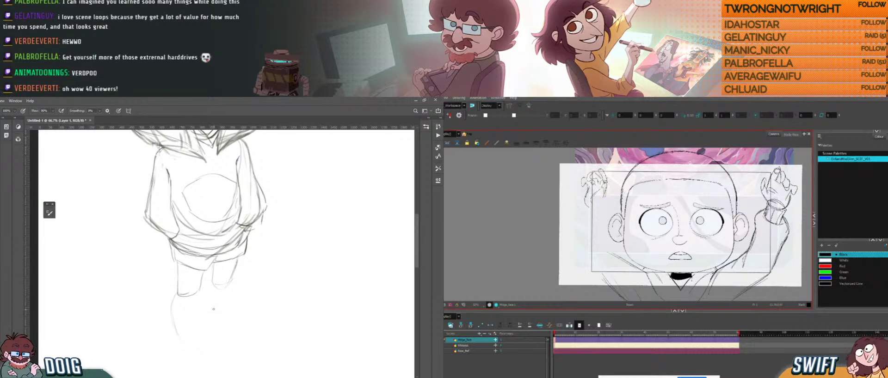
drag(211, 288, 216, 323)
drag(227, 299, 217, 322)
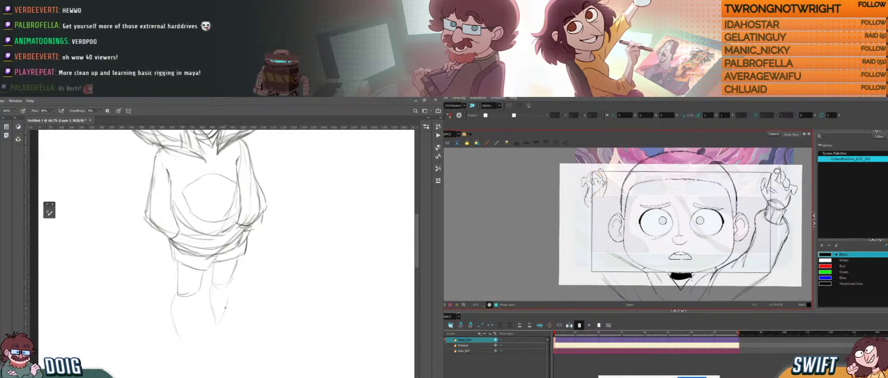
mouse_move(235, 271)
mouse_down()
mouse_move(218, 317)
mouse_move(225, 300)
mouse_up()
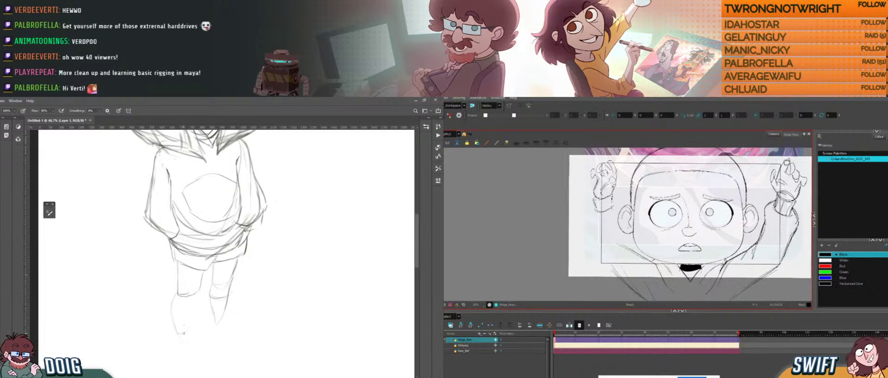
- Sketch firmer calf outlines on both of the hoodie character's lower legs
drag(189, 326, 193, 306)
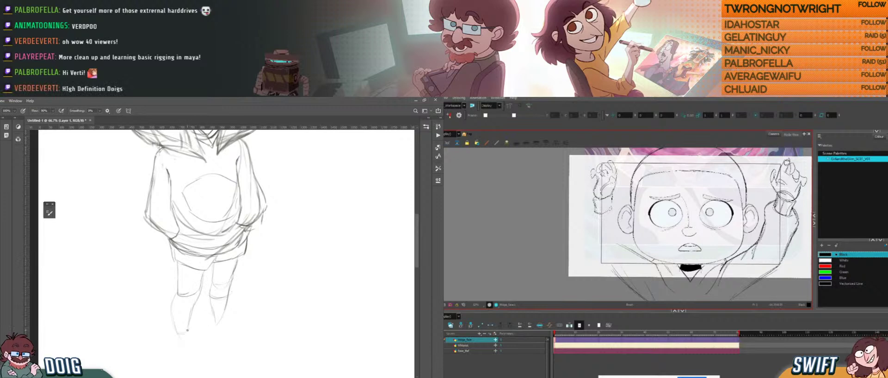
drag(175, 315, 178, 297)
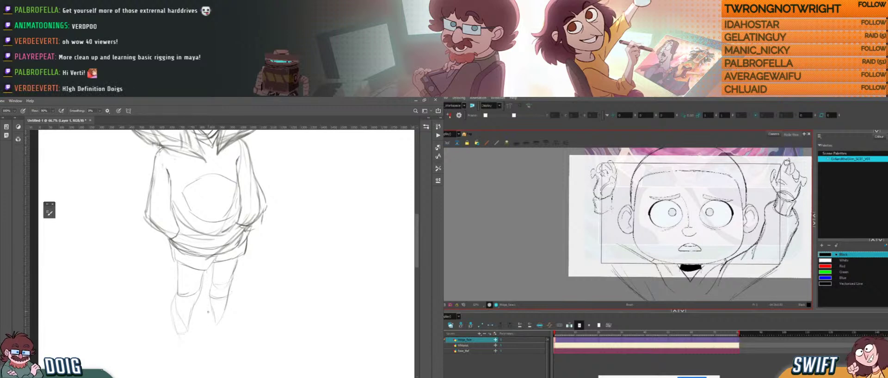
drag(231, 292, 235, 307)
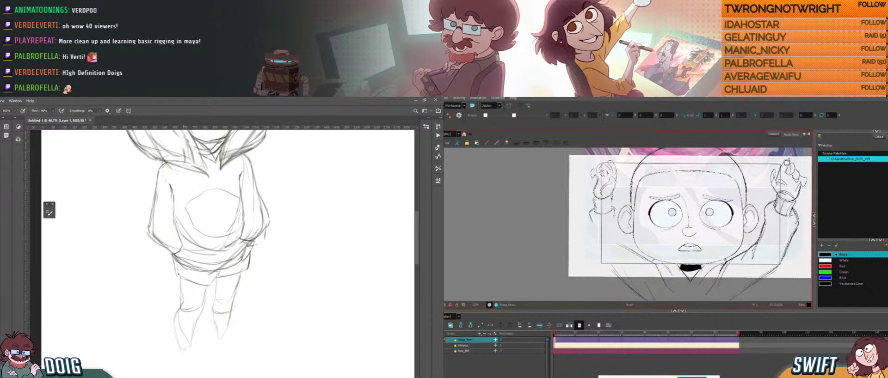
mouse_move(183, 277)
mouse_down()
mouse_move(179, 296)
mouse_move(201, 248)
mouse_up()
- Adjust the cuff strokes below the wide-eyed character's newly drawn raised hand, and select the whole hand with its cuff for resizing
mouse_move(592, 203)
mouse_down()
mouse_move(588, 223)
mouse_move(615, 210)
mouse_up()
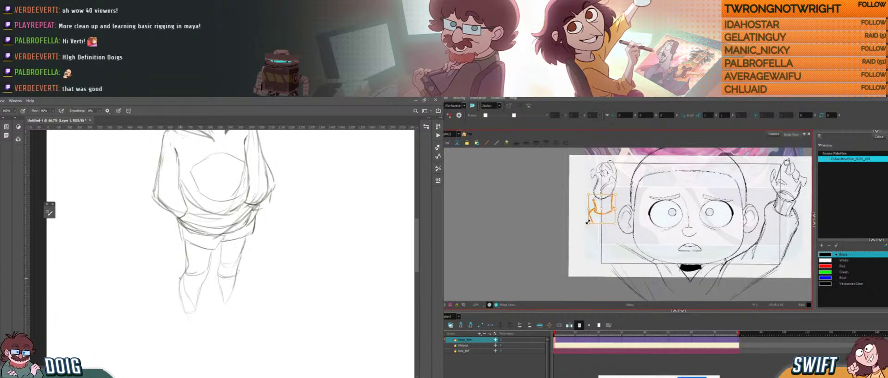
mouse_move(603, 214)
mouse_down()
mouse_move(590, 156)
mouse_move(616, 198)
mouse_move(602, 188)
mouse_up()
click(628, 193)
drag(617, 164, 612, 166)
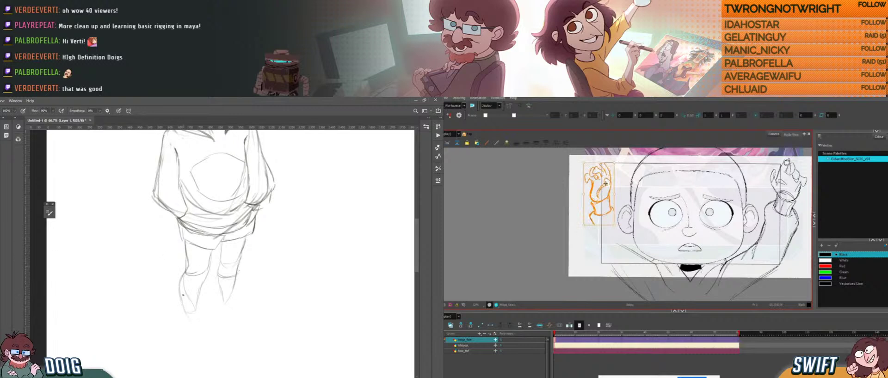
- Sketch curved boot-top lines across the hoodie character's calves and finish resizing the wide-eyed character's selected hand and cuff
drag(181, 294, 200, 291)
key(ctrl+z)
drag(215, 249, 216, 270)
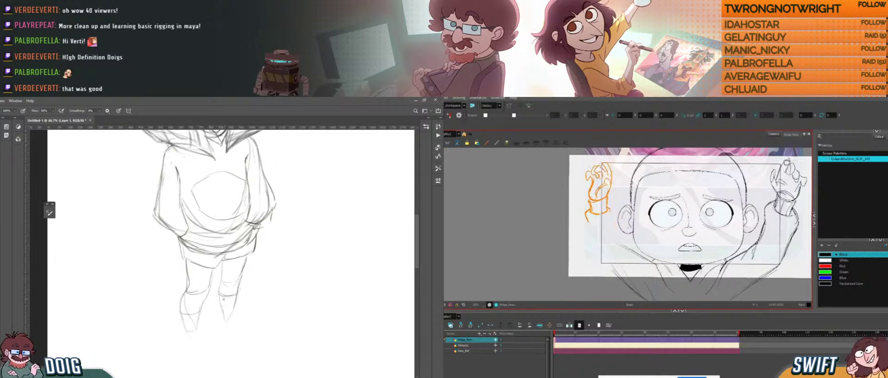
drag(614, 162, 618, 163)
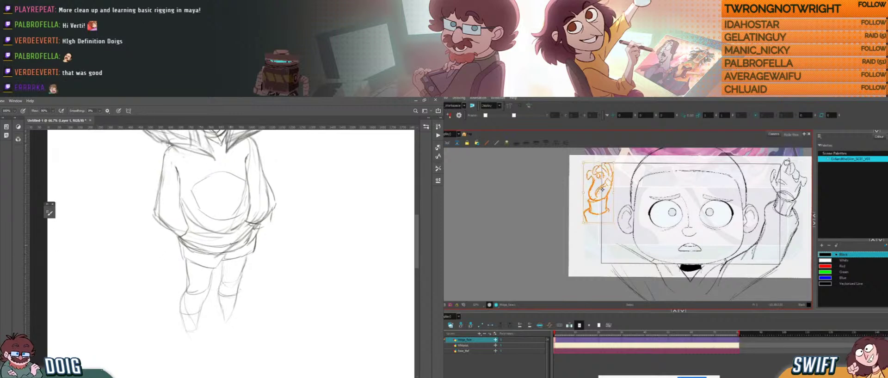
drag(228, 268, 227, 259)
click(621, 187)
drag(218, 294, 235, 290)
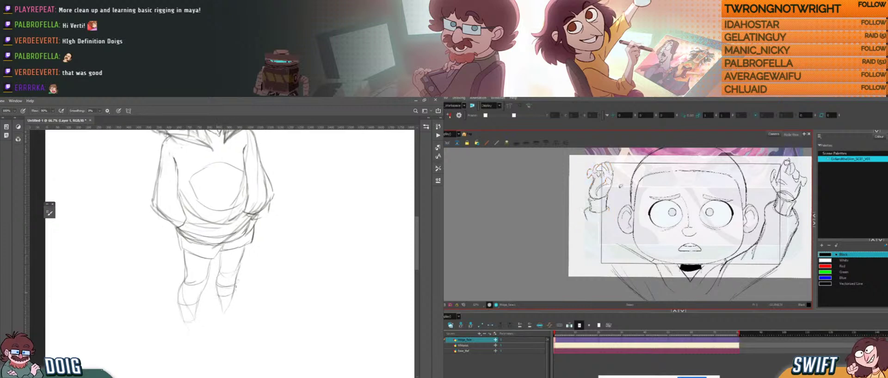
- Sketch the boot on the hoodie character's first leg, with a wide cuff, the ankle and a rounded toe
mouse_move(223, 229)
mouse_down()
mouse_move(222, 283)
mouse_move(219, 240)
mouse_up()
key(alt+b)
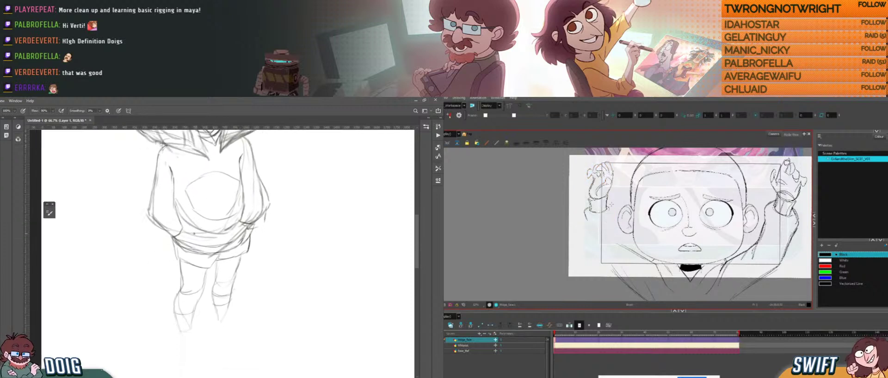
scroll(182, 297, down, 3)
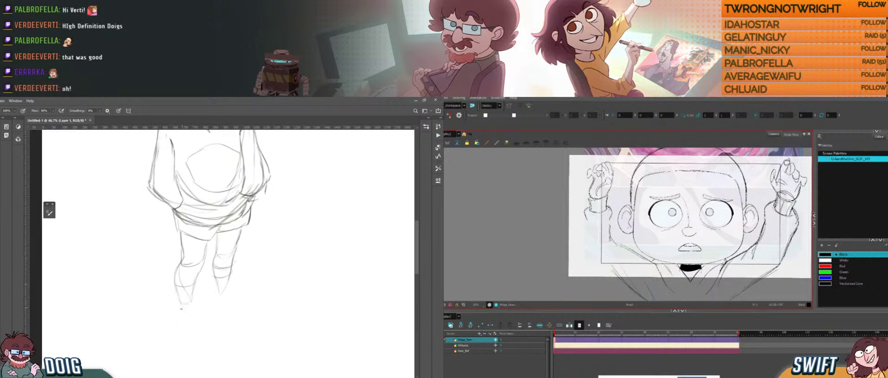
drag(173, 281, 178, 310)
mouse_move(178, 278)
mouse_down()
mouse_move(167, 280)
mouse_move(180, 277)
mouse_up()
mouse_move(169, 284)
mouse_down()
mouse_move(195, 283)
mouse_move(173, 297)
mouse_move(168, 330)
mouse_move(184, 320)
mouse_up()
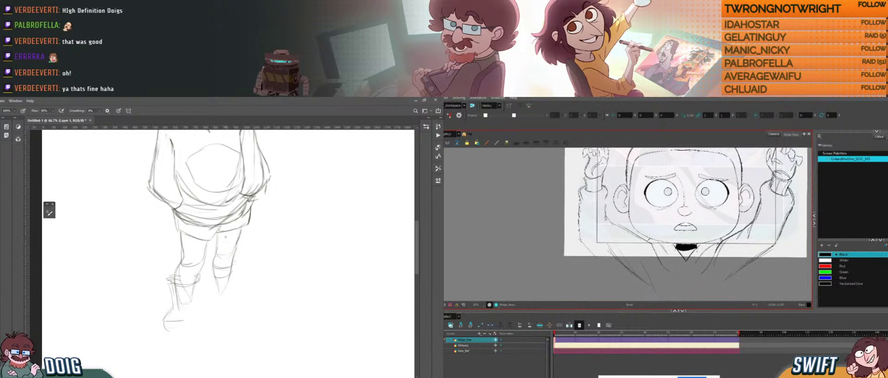
- Ink the sleeve's lower edge below the wide-eyed character's new hand and squash the stroke slightly with the Select tool
drag(580, 240, 649, 293)
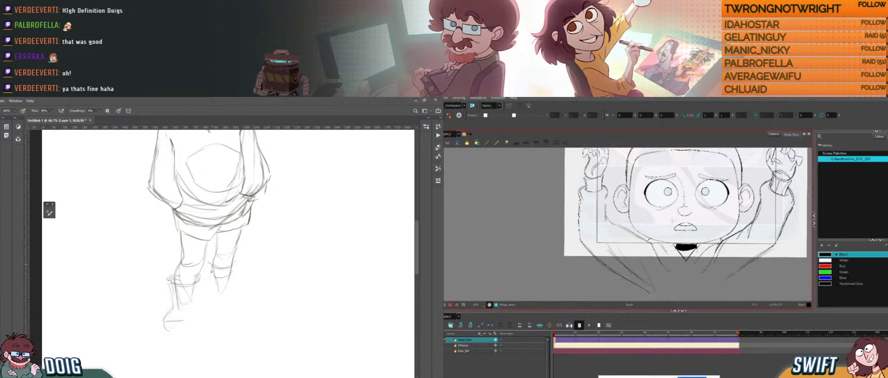
key(alt+s)
click(607, 265)
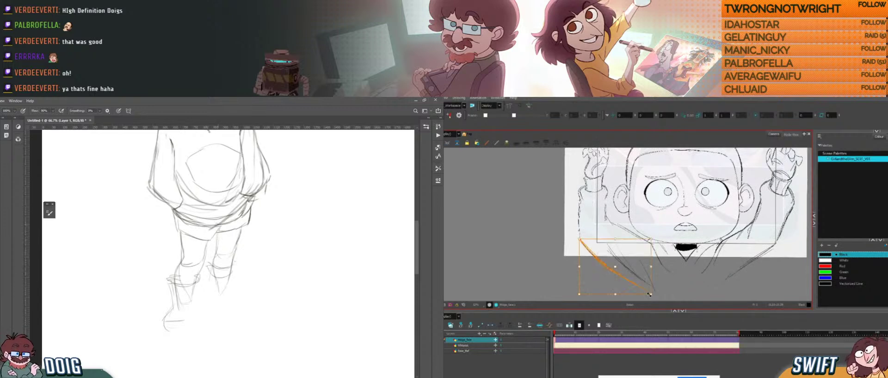
drag(649, 295, 648, 287)
- Sketch the cuff and sides of the boot on the hoodie character's second leg, and delete the unwanted sleeve stroke
drag(207, 266, 214, 294)
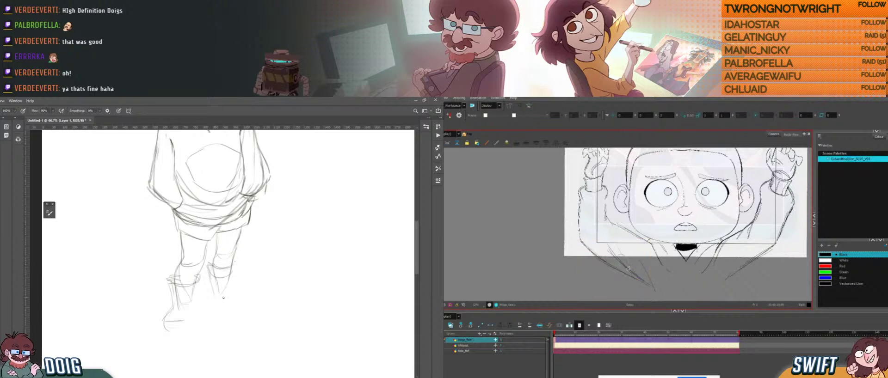
drag(626, 261, 607, 263)
key(Delete)
drag(209, 268, 239, 270)
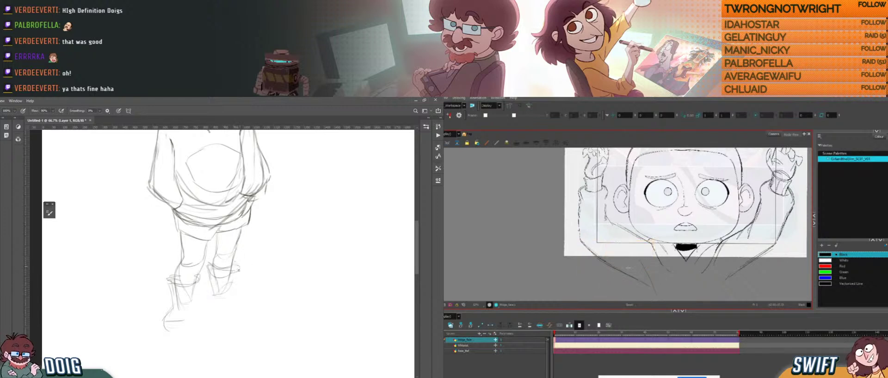
drag(213, 190, 202, 258)
- Reshape the wide-eyed character's lower sleeve strokes and redraw the edge from the elbow toward the torso
key(alt+s)
drag(613, 245, 644, 276)
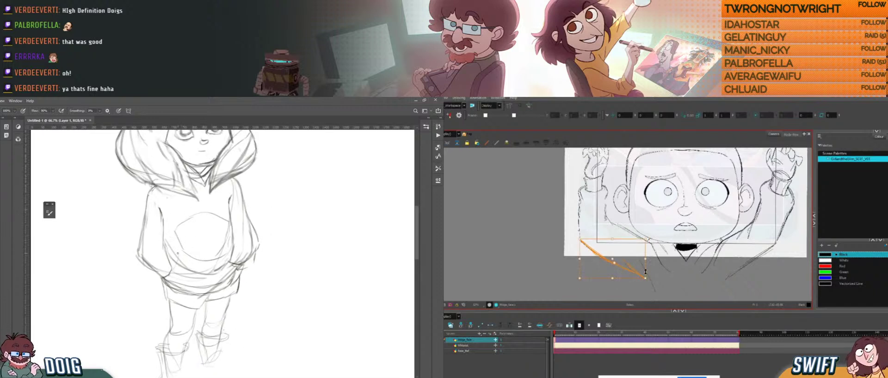
click(655, 263)
mouse_move(580, 240)
mouse_down()
mouse_move(615, 264)
mouse_move(637, 260)
mouse_up()
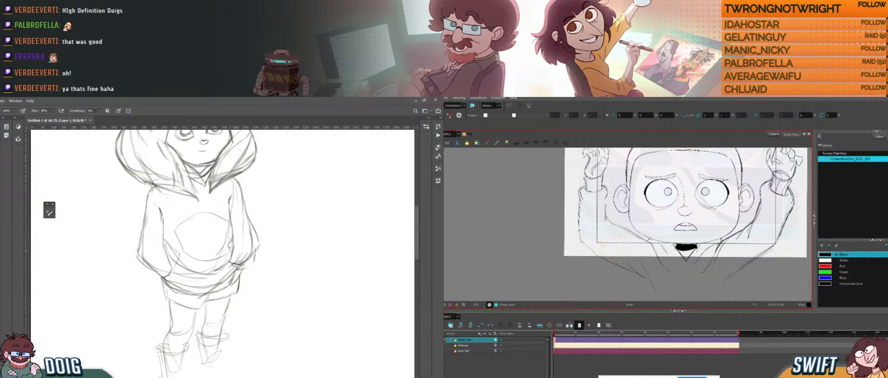
- Select the redrawn lower sleeve stroke and adjust it to follow the rough from elbow to armpit
key(alt+s)
drag(209, 216, 207, 242)
click(600, 255)
drag(590, 249, 580, 236)
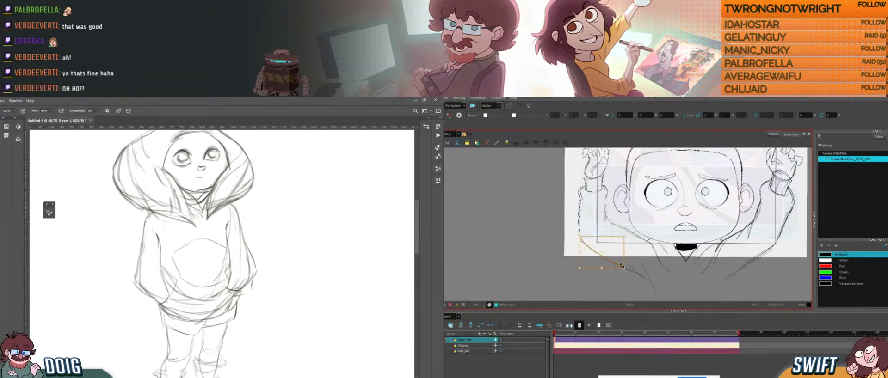
drag(190, 214, 194, 233)
drag(637, 249, 622, 257)
mouse_move(179, 223)
mouse_down()
mouse_move(170, 250)
mouse_move(172, 239)
mouse_move(145, 260)
mouse_up()
key(alt+b)
- Ink the end of the wide-eyed character's sleeve near the armpit, and add construction lines to the hoodie character's first boot
drag(619, 229, 634, 251)
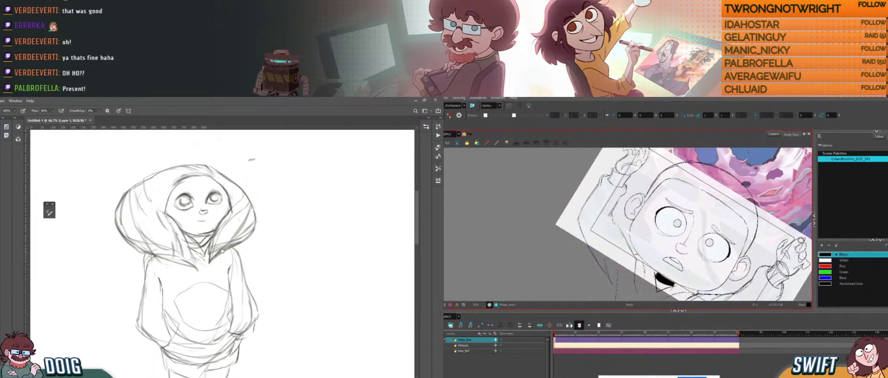
drag(229, 259, 229, 177)
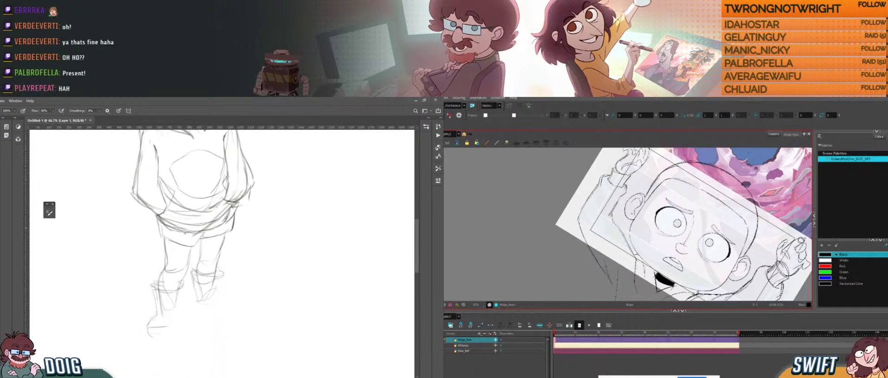
drag(640, 183, 619, 176)
drag(637, 251, 619, 247)
drag(158, 316, 174, 307)
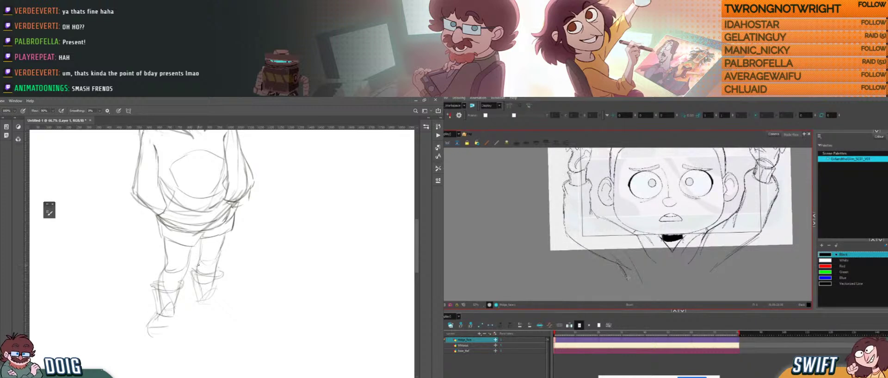
drag(226, 253, 236, 263)
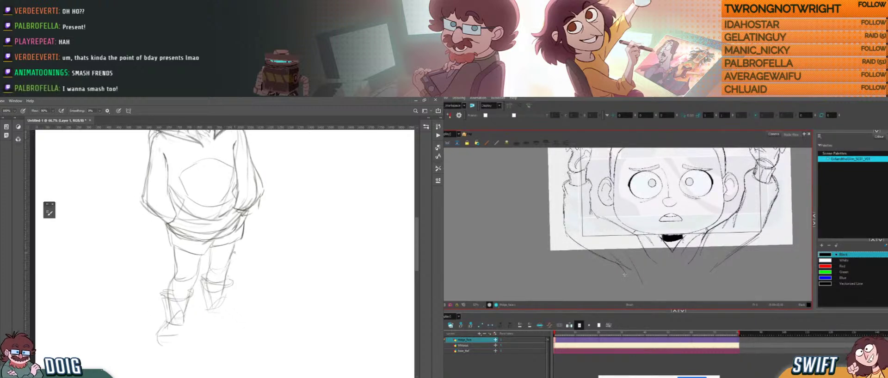
- Refine the armpit corner below the wide-eyed character's new sleeve and ink the torso edge running down from it
drag(711, 248, 713, 251)
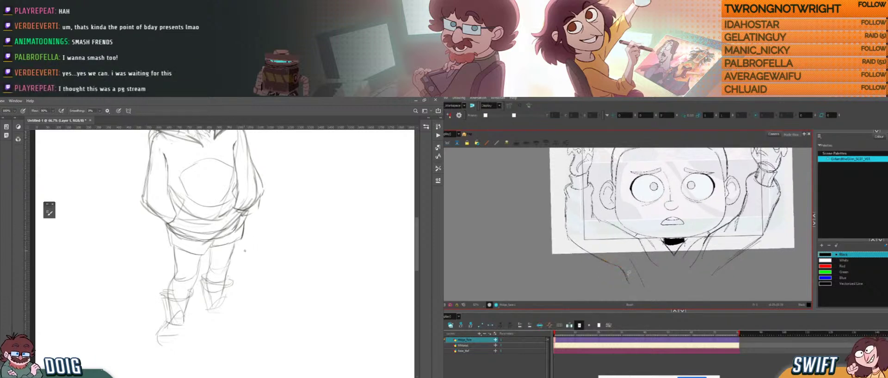
key(alt+s)
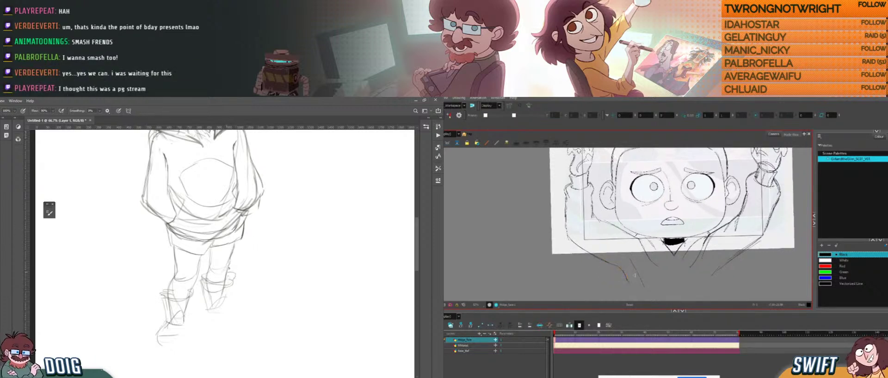
key(alt+s)
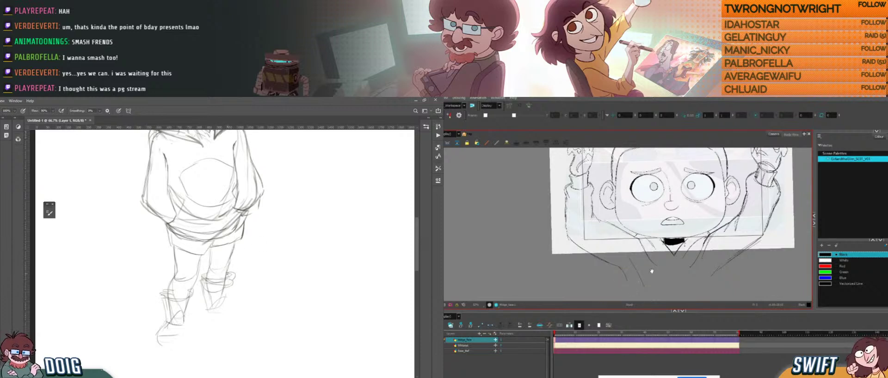
drag(652, 271, 640, 266)
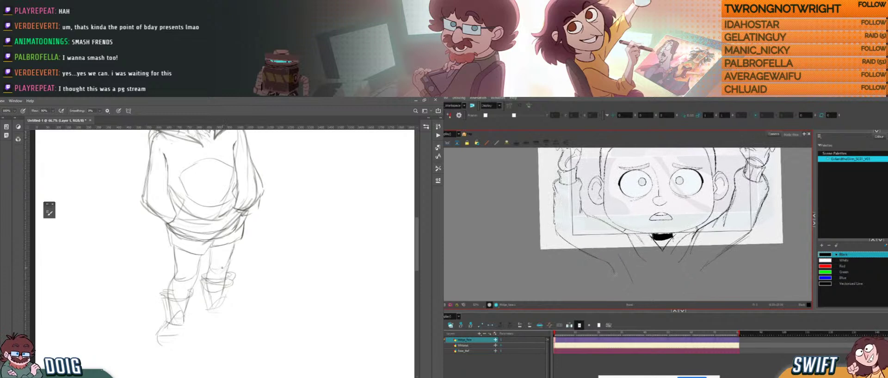
click(629, 268)
mouse_move(628, 271)
mouse_down()
mouse_move(618, 274)
mouse_move(611, 241)
mouse_up()
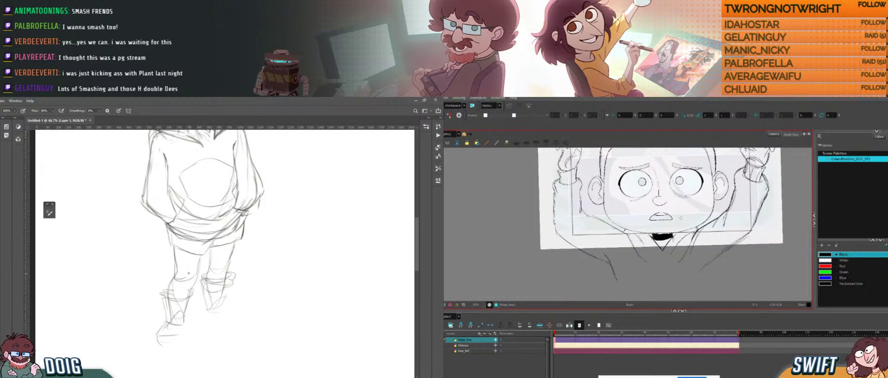
- Ink the armpit and torso side beneath the wide-eyed character's opposite raised arm
drag(710, 237, 672, 260)
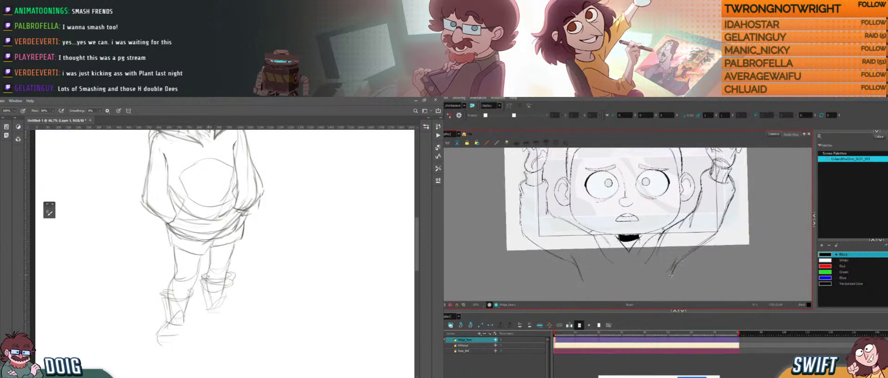
drag(671, 274, 679, 255)
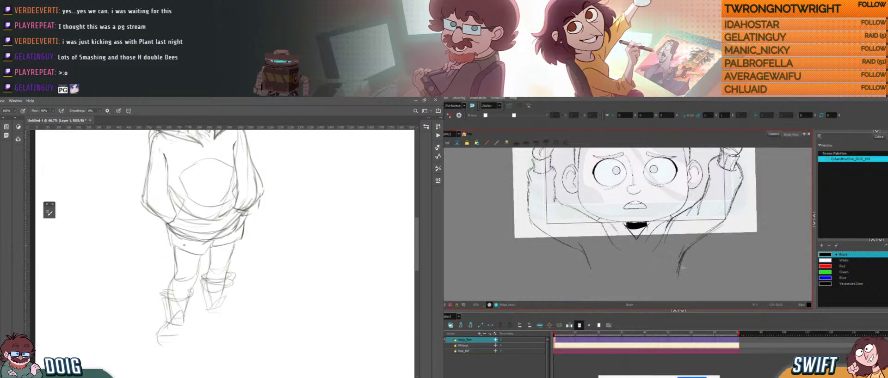
mouse_move(683, 266)
mouse_down()
mouse_move(689, 250)
mouse_move(695, 254)
mouse_move(684, 251)
mouse_up()
- Lasso the hoodie character's lower legs and boots and move them up to shorten the legs
key(l)
mouse_move(202, 262)
mouse_down()
mouse_move(167, 261)
mouse_move(143, 318)
mouse_move(186, 354)
mouse_move(240, 310)
mouse_move(245, 264)
mouse_move(206, 263)
mouse_up()
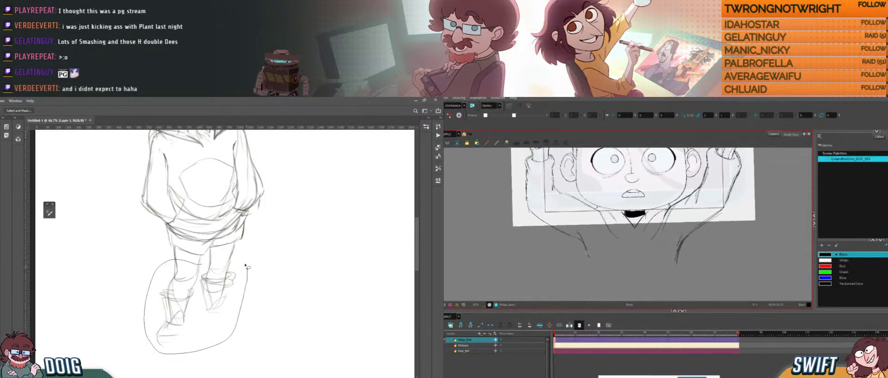
drag(689, 246, 689, 254)
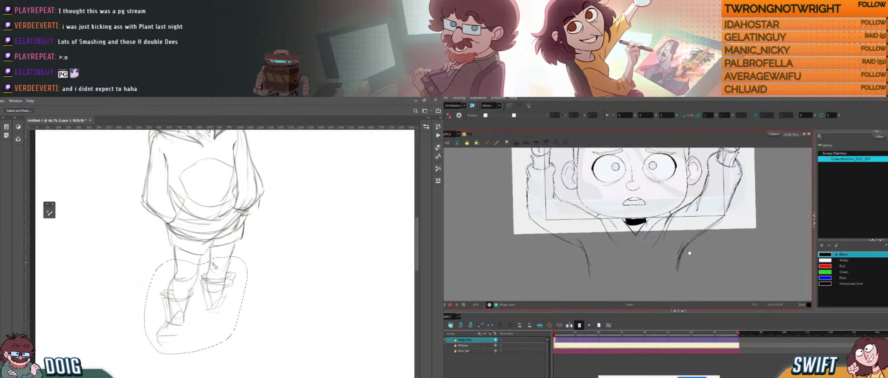
key(v)
drag(213, 286, 213, 274)
- Delete the ink stroke at the wide-eyed character's opposite armpit and redraw it along the rough
ctrl+click(680, 262)
key(Delete)
drag(690, 242, 687, 252)
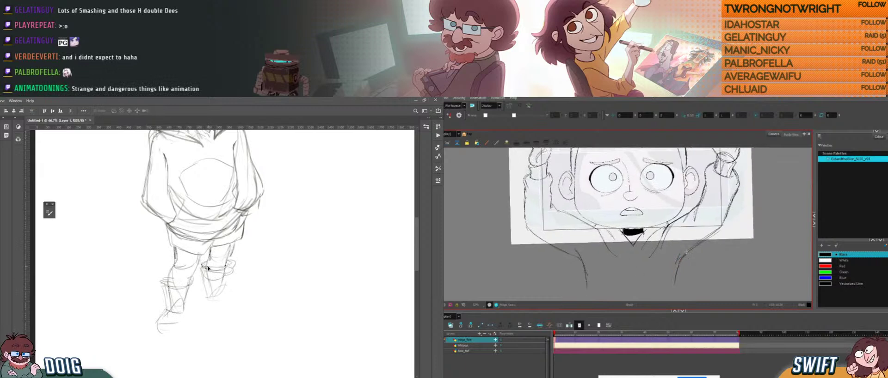
- Redraw the hoodie character's upper leg line below the hoodie hem, alternating brush strokes with erasing
key(b)
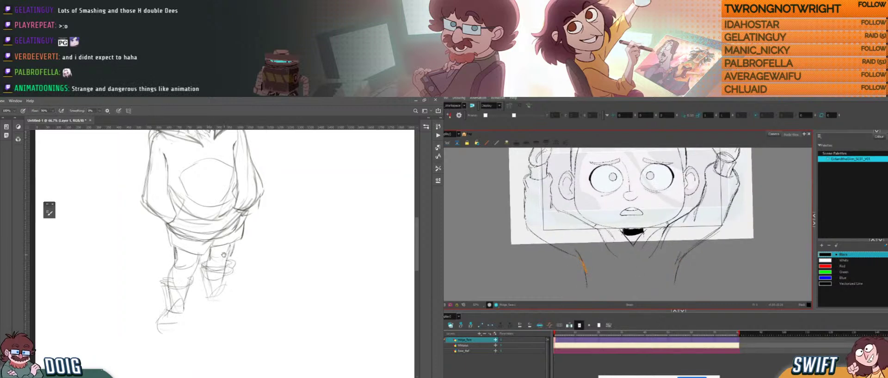
mouse_move(224, 255)
mouse_down()
mouse_move(219, 248)
mouse_move(228, 251)
mouse_up()
key(e)
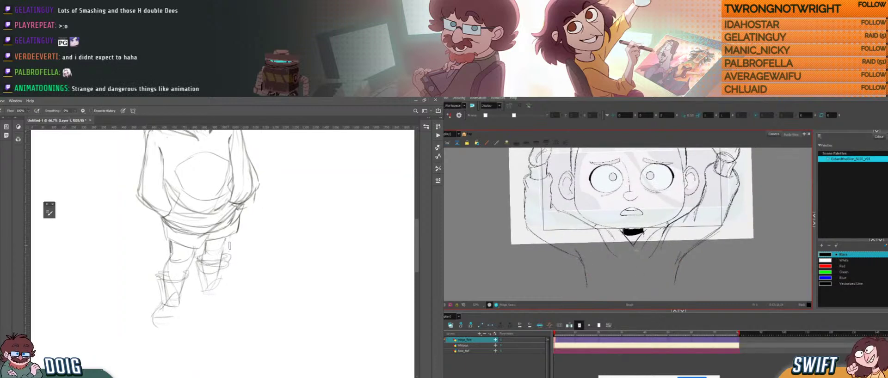
key(b)
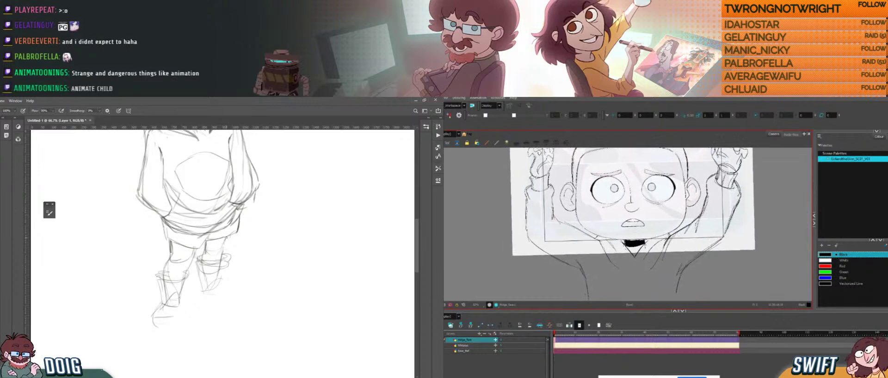
drag(232, 213, 231, 254)
- Reshape the underside stroke of the wide-eyed character's arm at the armpit and rework the corner of the hoodie character's hem
key(alt+s)
click(550, 251)
key(e)
drag(583, 263, 583, 267)
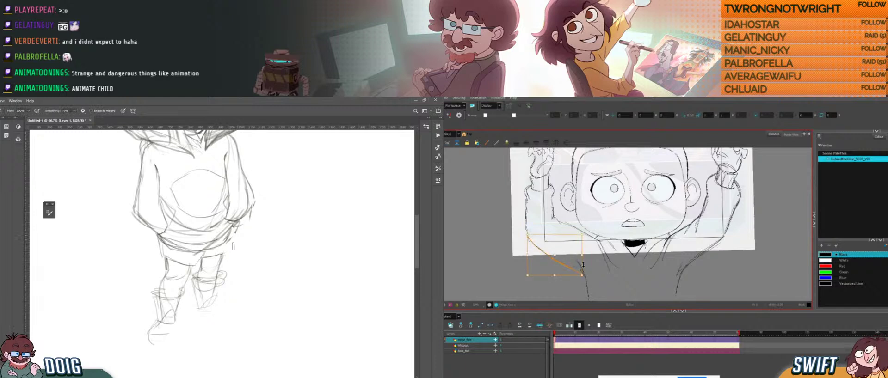
drag(234, 245, 228, 237)
drag(582, 262, 590, 256)
key(b)
mouse_move(230, 239)
mouse_down()
mouse_move(228, 250)
mouse_move(201, 255)
mouse_up()
- Delete the stray stroke at the wide-eyed character's opposite armpit and re-ink the underside of that arm into the torso
key(alt+b)
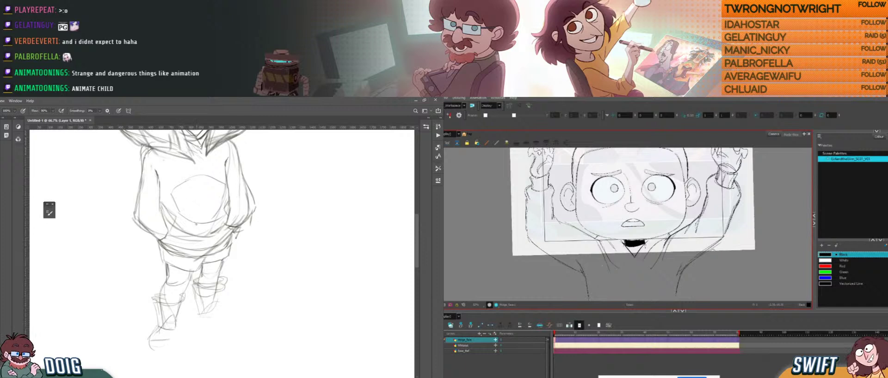
click(713, 250)
drag(196, 225, 197, 215)
key(Delete)
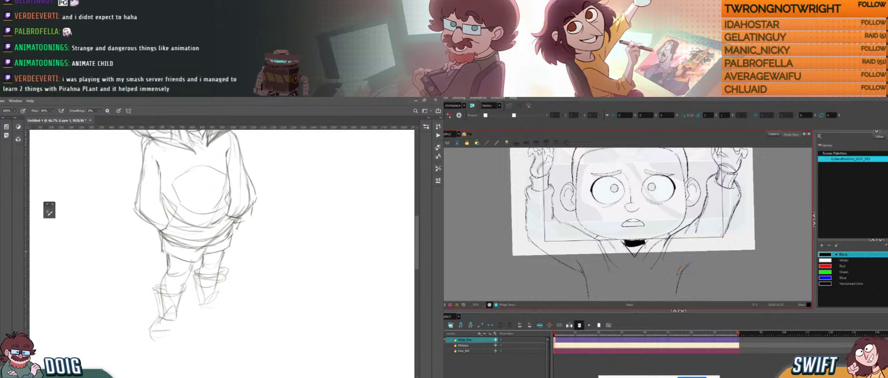
drag(169, 235, 193, 235)
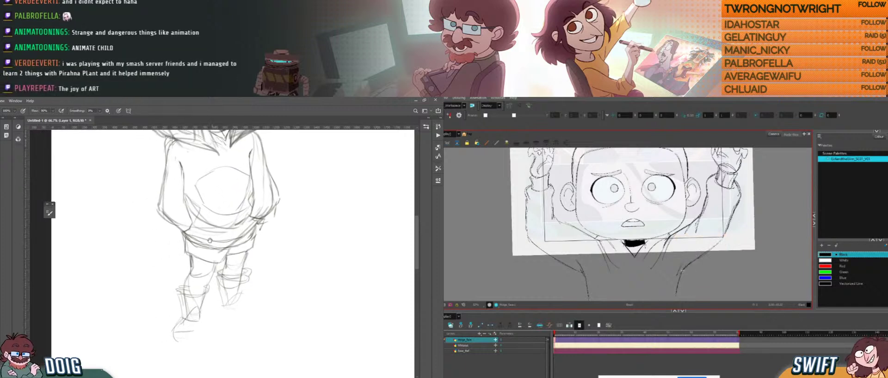
drag(708, 254, 683, 271)
mouse_move(199, 265)
mouse_down()
mouse_move(198, 250)
mouse_move(209, 259)
mouse_up()
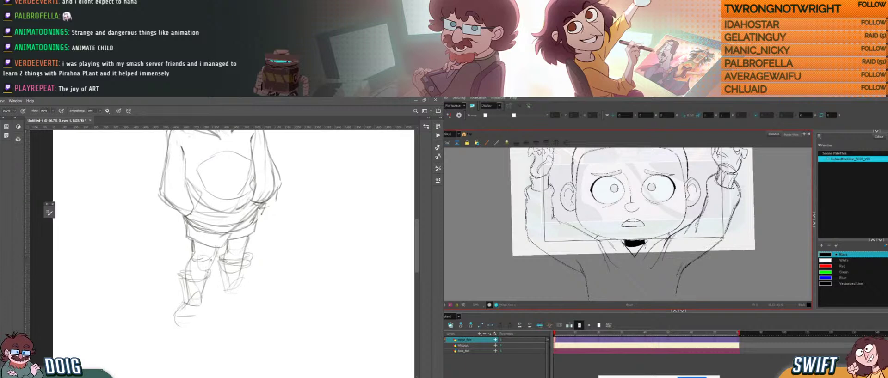
- Try to extend the inner contour of the wide-eyed character's raised arm toward the collar with a new ink stroke
drag(729, 236, 733, 243)
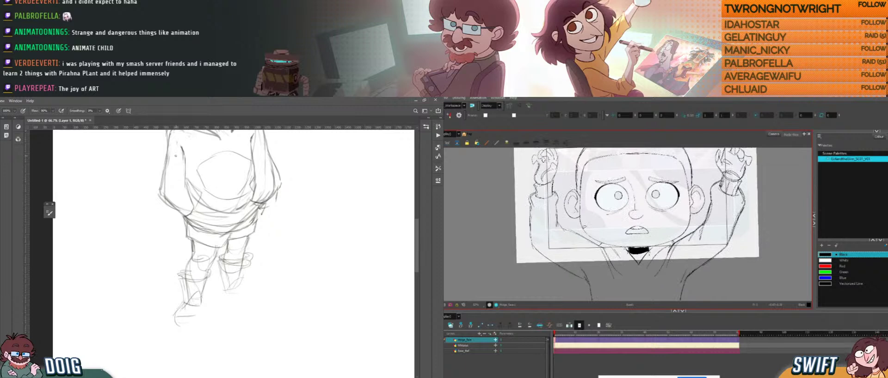
click(575, 232)
drag(570, 227, 563, 226)
click(730, 221)
mouse_move(734, 224)
mouse_down()
mouse_move(733, 213)
mouse_move(728, 227)
mouse_up()
key(alt+b)
mouse_move(596, 251)
mouse_down()
mouse_move(551, 230)
mouse_move(575, 243)
mouse_up()
key(ctrl+z)
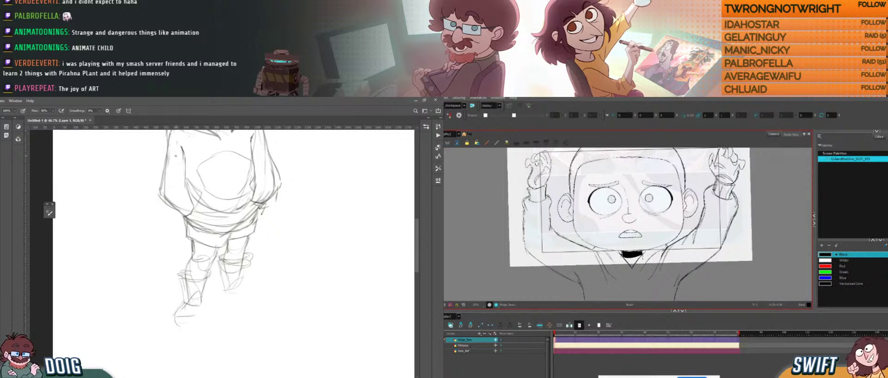
- Select the inner contour stroke of the wide-eyed character's arm beside the jaw and stretch its end toward the collar
click(581, 241)
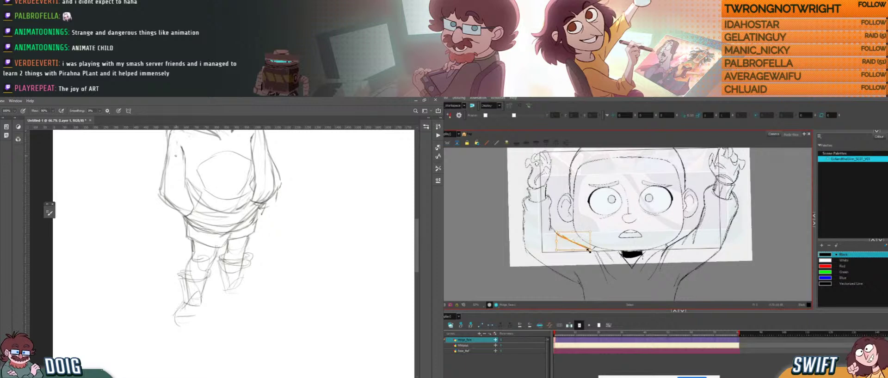
drag(589, 250, 592, 250)
click(600, 240)
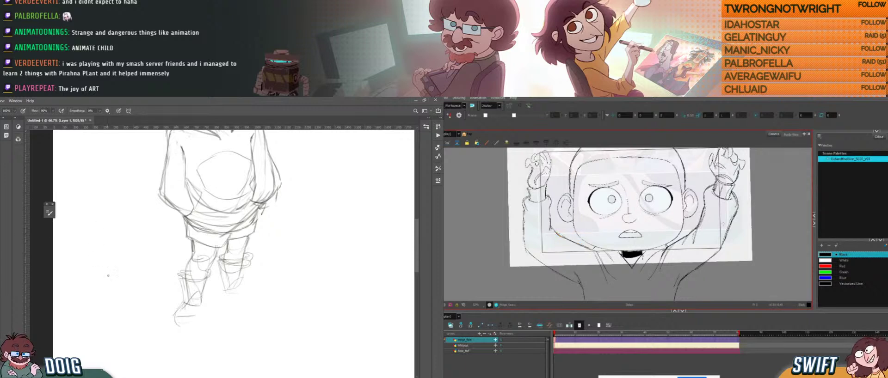
drag(715, 238, 714, 241)
- Touch up the outline strokes of the wide-eyed character's raised hand
drag(715, 206, 721, 234)
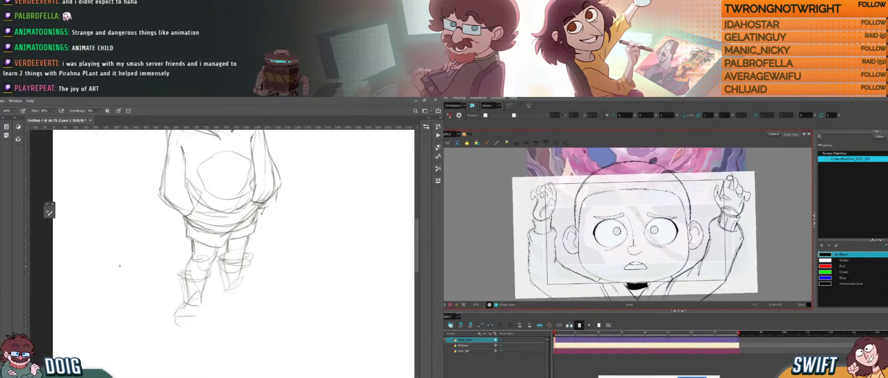
mouse_move(555, 205)
mouse_down()
mouse_move(527, 202)
mouse_move(541, 182)
mouse_up()
drag(215, 234, 204, 242)
drag(544, 182, 551, 196)
drag(210, 204, 208, 222)
click(597, 155)
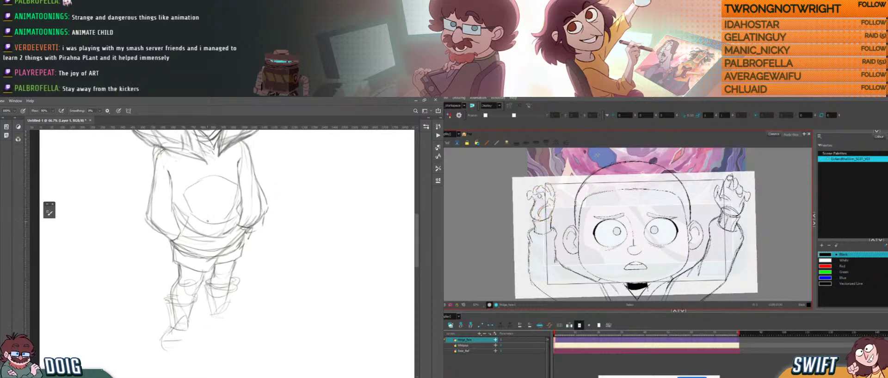
drag(752, 215, 757, 199)
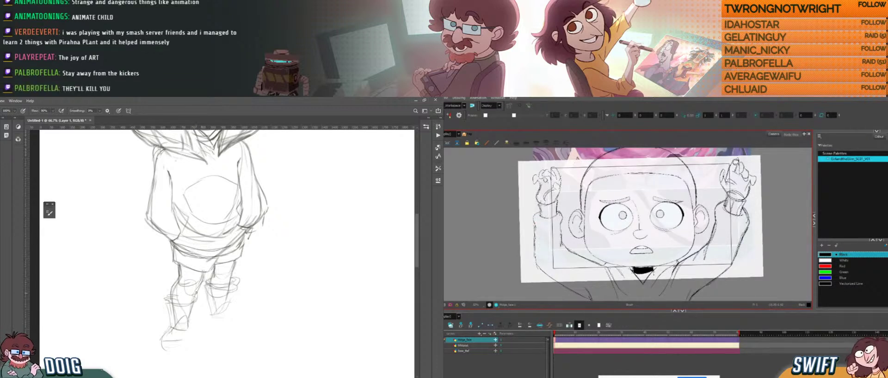
- Select the small stroke at the outer edge of the wide-eyed character's raised sleeve and shift it onto the outline
drag(182, 299, 195, 277)
drag(759, 230, 755, 223)
drag(195, 277, 191, 285)
drag(754, 223, 751, 217)
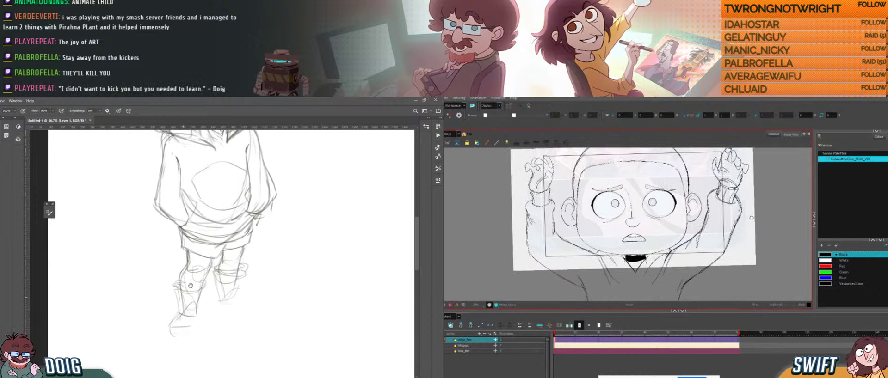
drag(190, 286, 186, 293)
drag(752, 218, 758, 221)
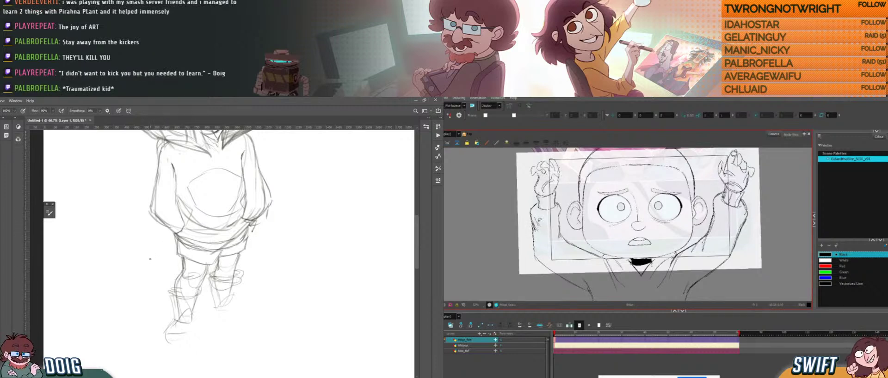
key(alt+s)
click(540, 228)
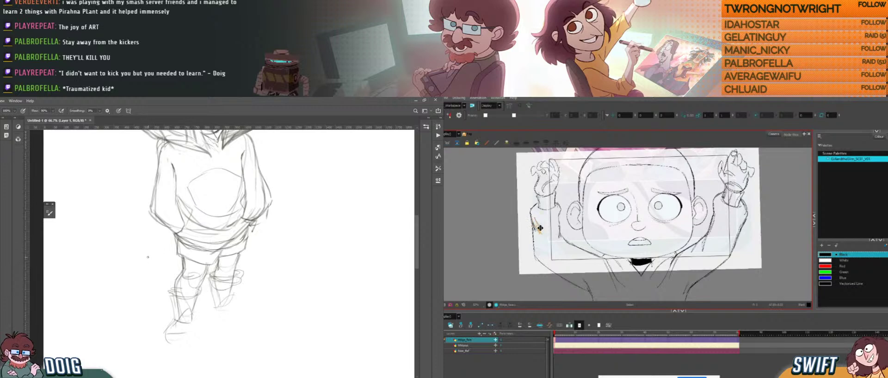
drag(540, 228, 537, 226)
click(561, 203)
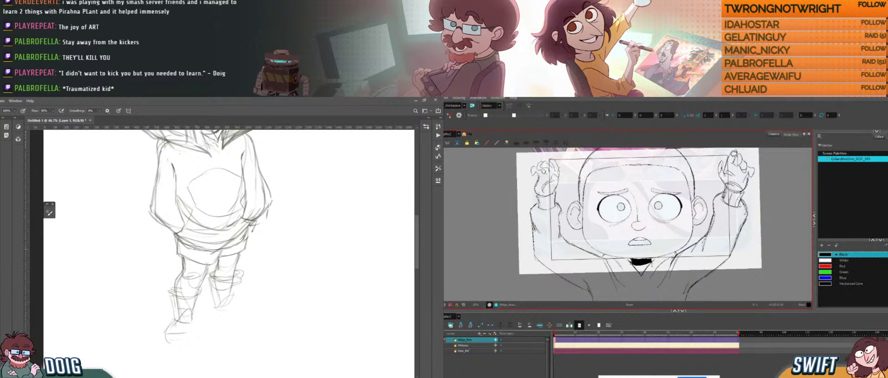
- Redraw the inner edge of the wide-eyed character's sleeve and define the sides of one of the hoodie character's boots
drag(209, 276, 211, 297)
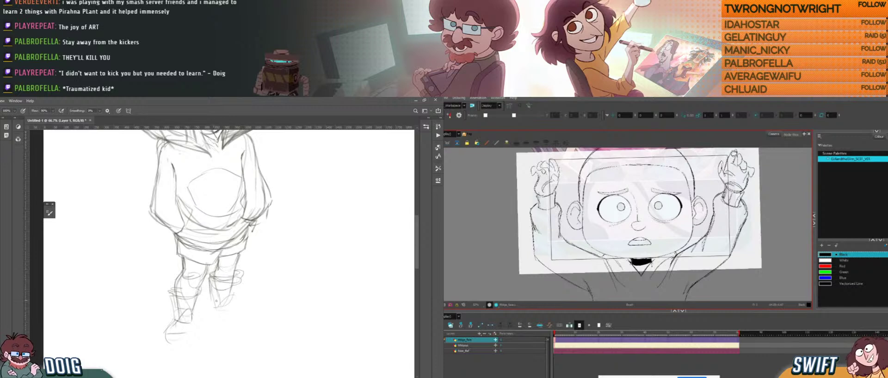
drag(560, 220, 561, 236)
mouse_move(241, 272)
mouse_down()
mouse_move(236, 291)
mouse_move(216, 278)
mouse_move(243, 297)
mouse_up()
key(alt+s)
click(559, 225)
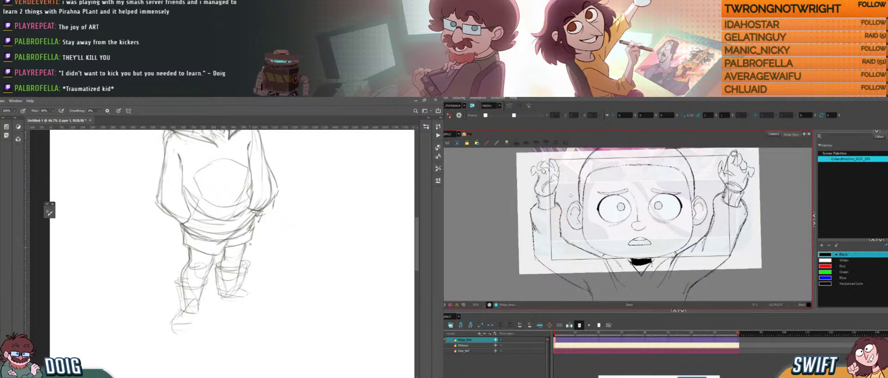
key(alt+b)
drag(560, 223, 560, 237)
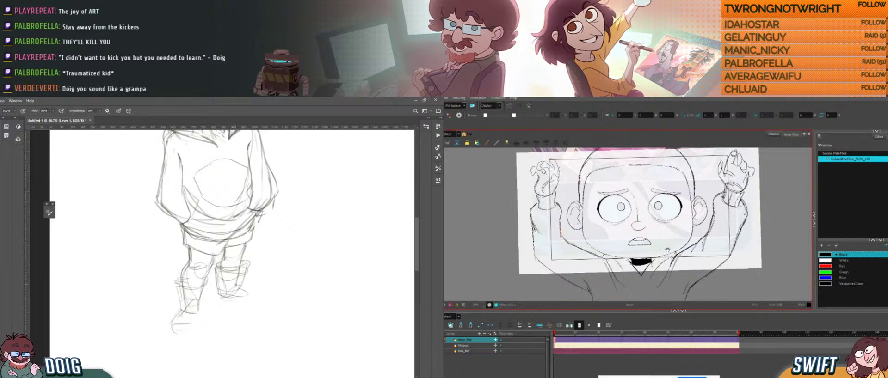
- Sketch the foot and sole of the hoodie character's boot and adjust the inner edge stroke of the wide-eyed character's sleeve
drag(678, 293, 662, 278)
mouse_move(224, 276)
mouse_down()
mouse_move(214, 279)
mouse_move(240, 297)
mouse_up()
drag(544, 198, 545, 215)
drag(218, 301, 235, 300)
key(alt+s)
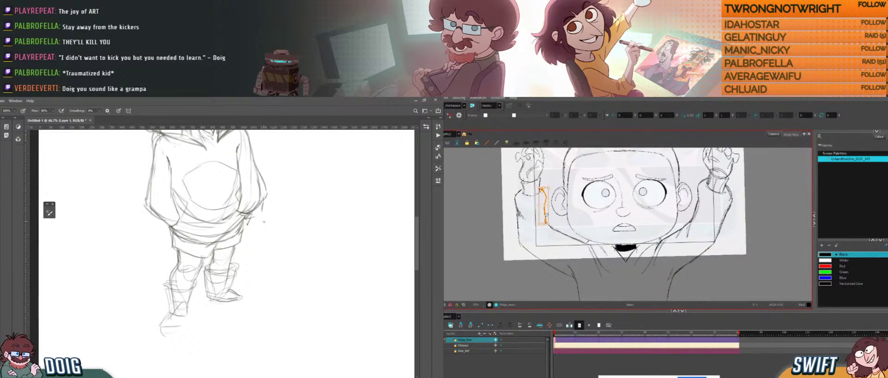
drag(268, 233, 164, 273)
drag(545, 224, 545, 222)
- Sketch two tall, narrow upright rectangles with a gap between them on the blank canvas beside the hoodie character
mouse_move(248, 216)
mouse_down()
mouse_move(208, 234)
mouse_move(200, 199)
mouse_move(178, 280)
mouse_up()
drag(174, 185, 204, 187)
drag(205, 183, 209, 283)
mouse_move(256, 182)
mouse_down()
mouse_move(265, 284)
mouse_move(291, 278)
mouse_up()
drag(286, 184, 293, 280)
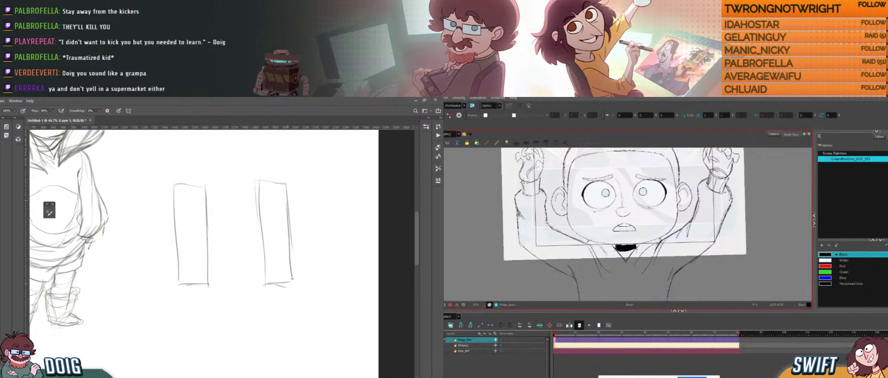
- Draw a vertical line beside the first rectangle with slanted lines fanning out from it, and select the wide-eyed character's torso stroke
mouse_move(245, 211)
mouse_down()
mouse_move(251, 236)
mouse_move(258, 227)
mouse_move(270, 248)
mouse_up()
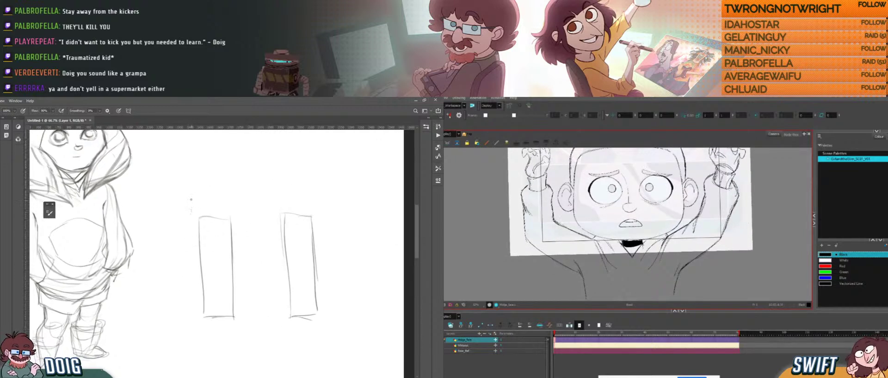
mouse_move(191, 190)
mouse_down()
mouse_move(195, 319)
mouse_move(204, 190)
mouse_move(218, 190)
mouse_move(161, 190)
mouse_move(189, 241)
mouse_up()
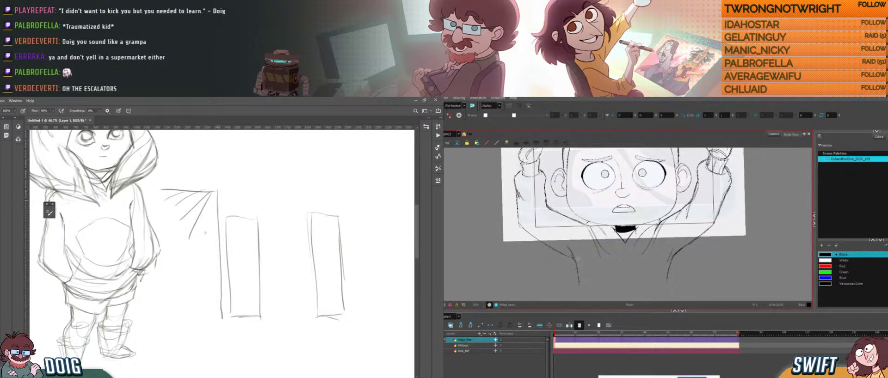
drag(216, 201, 199, 256)
key(alt+s)
click(576, 264)
drag(218, 223, 207, 271)
drag(219, 247, 209, 287)
drag(220, 269, 216, 312)
drag(221, 306, 217, 318)
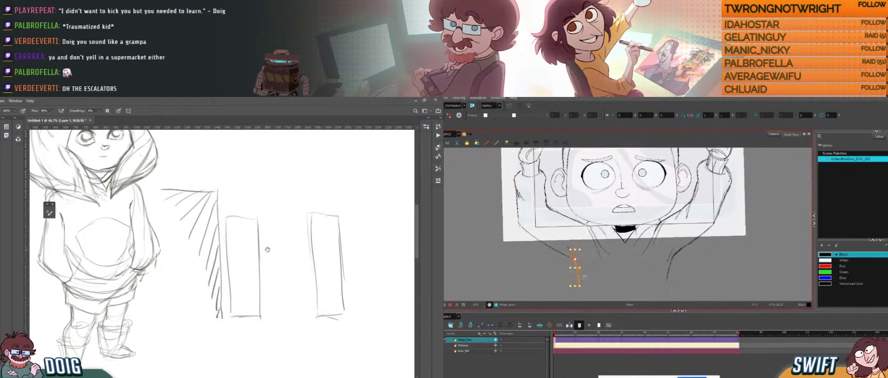
- Sketch a middle panel between the two tall rectangles and add horizontal step lines across its upper and lower parts
drag(267, 250, 248, 272)
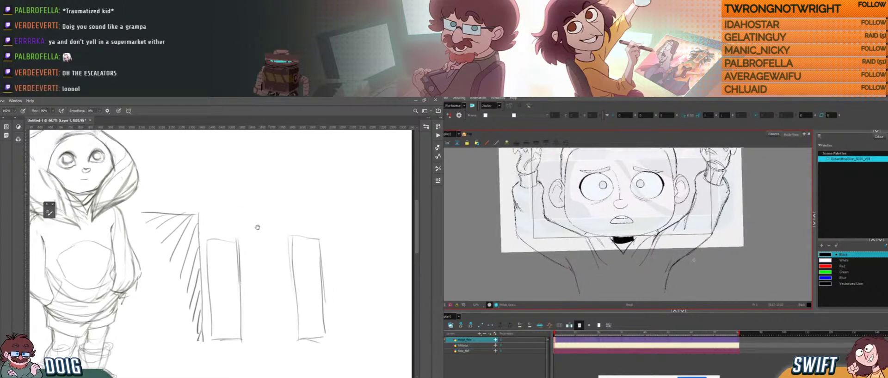
drag(257, 227, 246, 206)
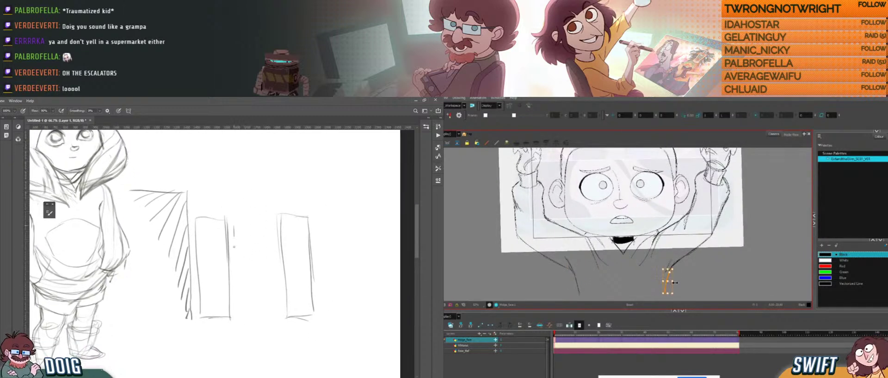
mouse_move(234, 226)
mouse_down()
mouse_move(234, 251)
mouse_move(274, 220)
mouse_move(276, 249)
mouse_move(261, 224)
mouse_move(274, 224)
mouse_up()
click(693, 263)
mouse_move(236, 234)
mouse_down()
mouse_move(269, 242)
mouse_move(236, 263)
mouse_move(237, 318)
mouse_move(276, 317)
mouse_up()
drag(274, 242, 272, 317)
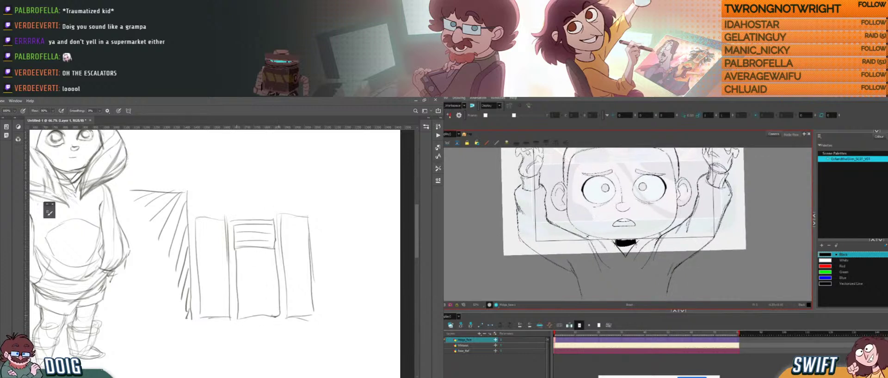
drag(237, 277, 281, 277)
drag(237, 284, 282, 290)
drag(237, 303, 269, 300)
scroll(253, 253, up, 3)
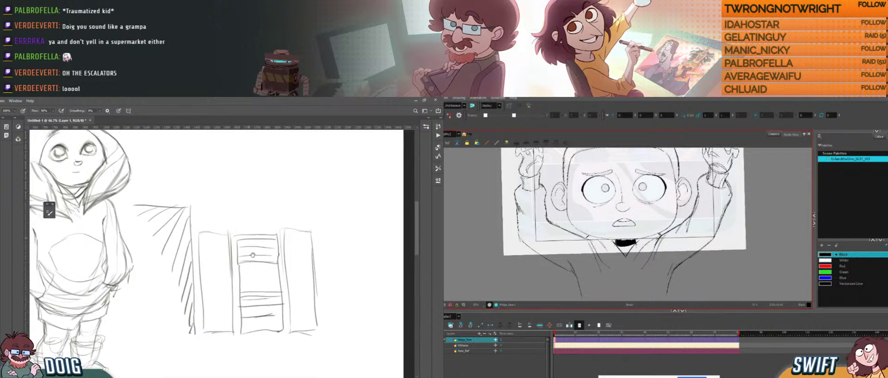
- Extend the sides of the tall rectangles upward with short vertical strokes
drag(197, 240, 198, 253)
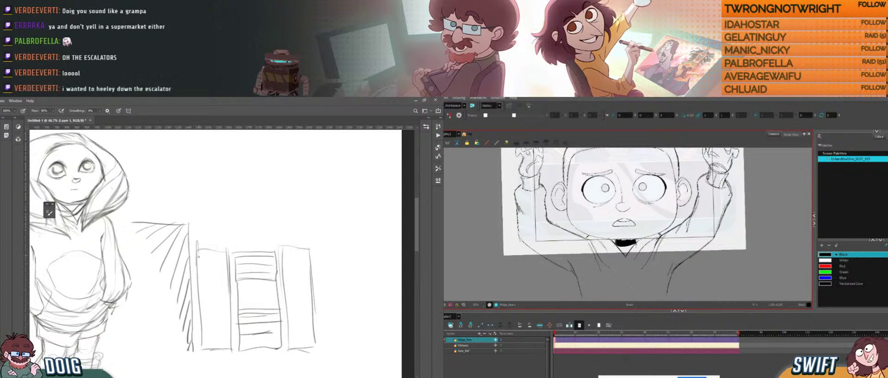
drag(730, 179, 725, 194)
drag(226, 241, 227, 259)
drag(726, 194, 716, 210)
drag(281, 238, 281, 255)
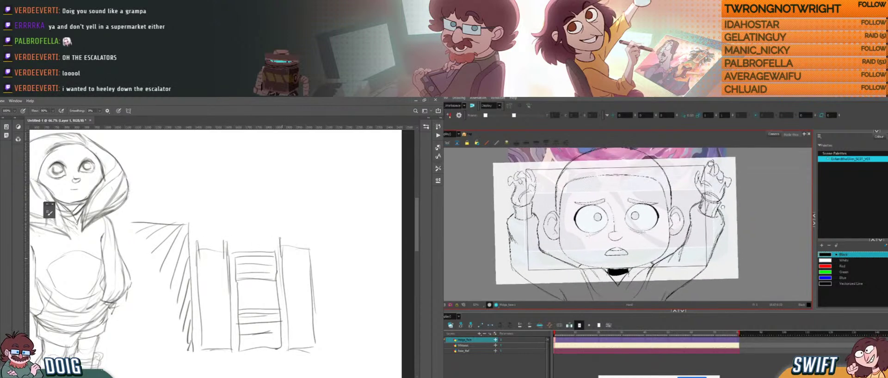
- Sketch a narrow upright oval and two crossing arcs with a base line above the escalator diagram, and select the frightened character's wrist strokes
drag(717, 210, 723, 208)
scroll(234, 209, up, 3)
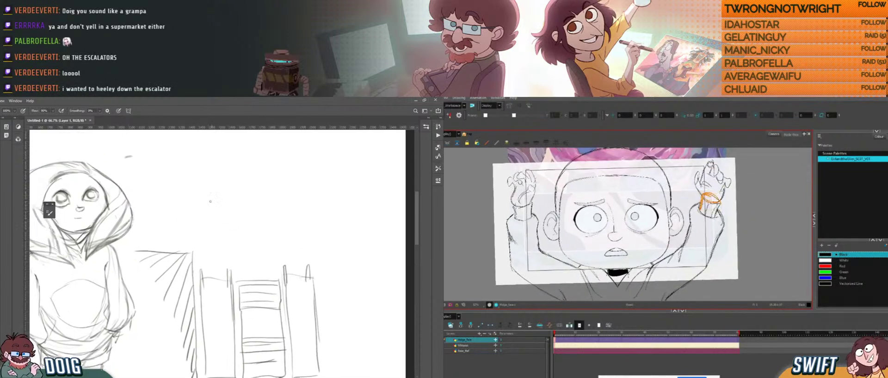
mouse_move(189, 195)
mouse_down()
mouse_move(188, 232)
mouse_move(187, 204)
mouse_move(190, 216)
mouse_move(145, 260)
mouse_up()
drag(194, 206, 238, 174)
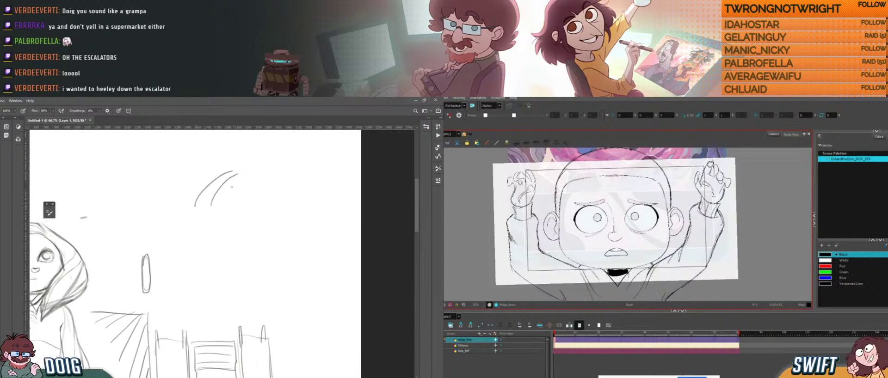
mouse_move(229, 204)
mouse_down()
mouse_move(220, 190)
mouse_move(227, 185)
mouse_move(196, 165)
mouse_up()
drag(733, 233, 740, 232)
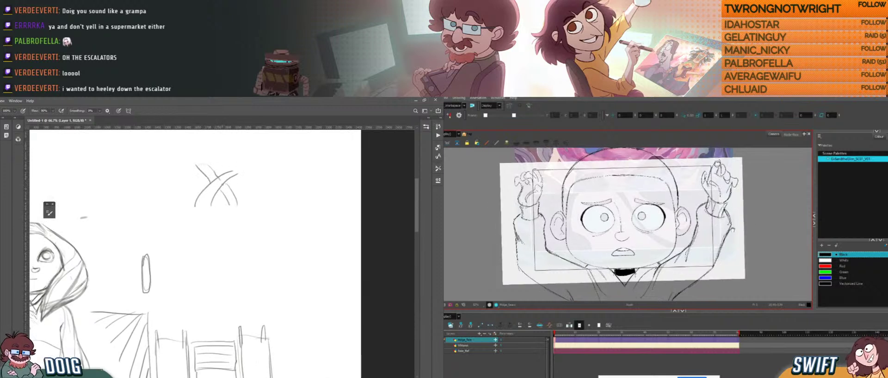
drag(199, 206, 237, 206)
- Touch up the outlines of the wide-eyed character's raised hands
mouse_move(539, 198)
mouse_down()
mouse_move(513, 171)
mouse_move(542, 197)
mouse_up()
drag(544, 169, 546, 166)
drag(205, 152, 208, 193)
drag(223, 219, 235, 210)
click(553, 155)
mouse_move(191, 185)
mouse_down()
mouse_move(257, 184)
mouse_move(249, 186)
mouse_up()
drag(158, 310, 184, 231)
mouse_move(159, 263)
mouse_down()
mouse_move(192, 260)
mouse_move(203, 225)
mouse_up()
drag(742, 187, 738, 181)
drag(230, 233, 216, 231)
key(ctrl+alt)
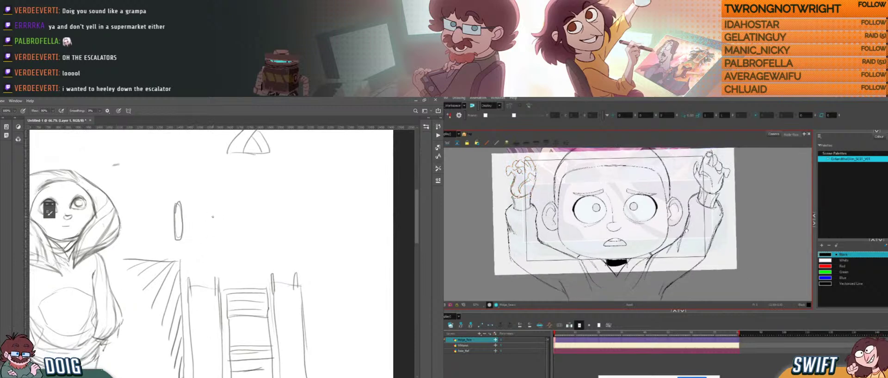
- Add two more narrow upright ovals in a row beside the first one above the escalators
drag(750, 237, 738, 233)
mouse_move(223, 204)
mouse_down()
mouse_move(228, 240)
mouse_move(224, 201)
mouse_up()
mouse_move(283, 214)
mouse_down()
mouse_move(269, 217)
mouse_move(272, 248)
mouse_move(278, 207)
mouse_up()
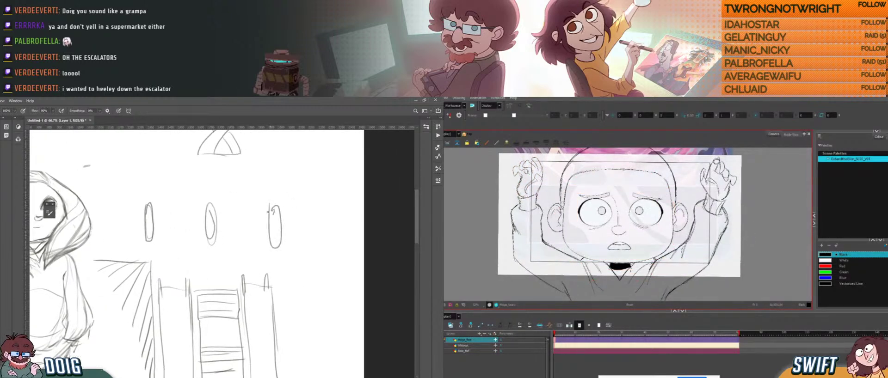
- Draw an upward arrow in the first tall rectangle, a downward arrow in the other, and a horizontal arrow heading toward the first escalator
mouse_move(182, 219)
mouse_down()
mouse_move(222, 234)
mouse_move(211, 195)
mouse_up()
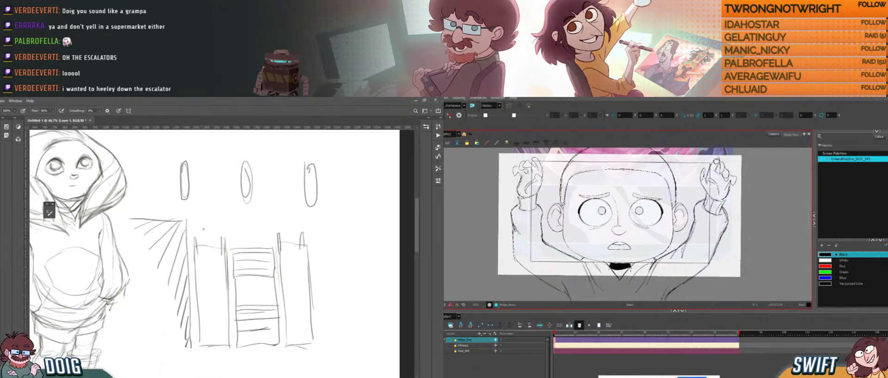
drag(213, 335, 213, 256)
drag(290, 253, 297, 338)
mouse_move(193, 220)
mouse_down()
mouse_move(209, 255)
mouse_move(184, 246)
mouse_up()
click(686, 209)
drag(161, 248, 251, 259)
click(751, 233)
click(637, 193)
mouse_move(174, 200)
mouse_down()
mouse_move(243, 206)
mouse_move(254, 251)
mouse_up()
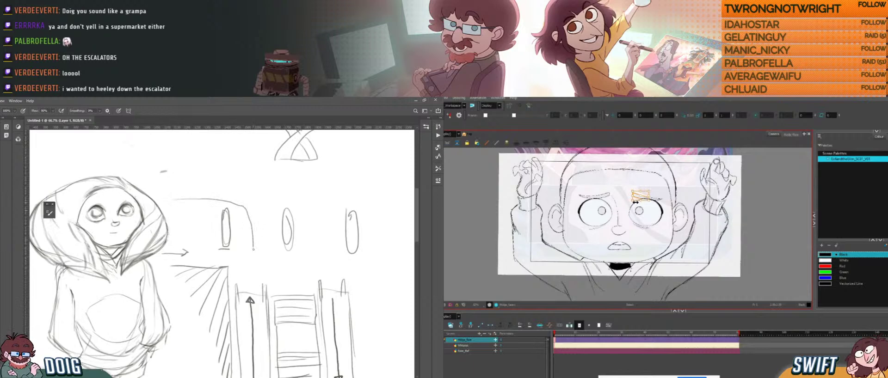
drag(635, 202, 635, 202)
key(ctrl+z)
click(645, 179)
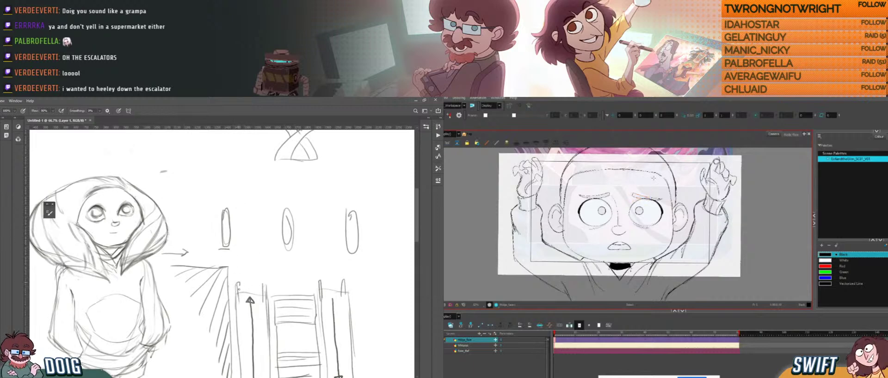
- Draw a curved arrow turning off the first escalator toward the fan lines, plus a straight arrow continuing upward from it
mouse_move(248, 288)
mouse_down()
mouse_move(244, 258)
mouse_move(225, 253)
mouse_up()
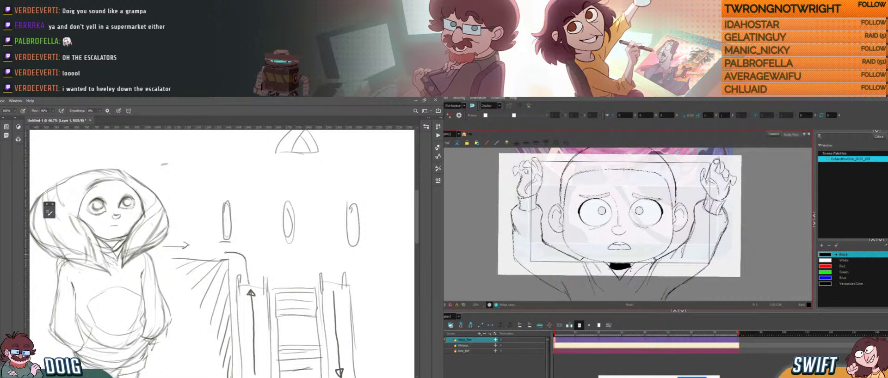
scroll(246, 236, up, 1)
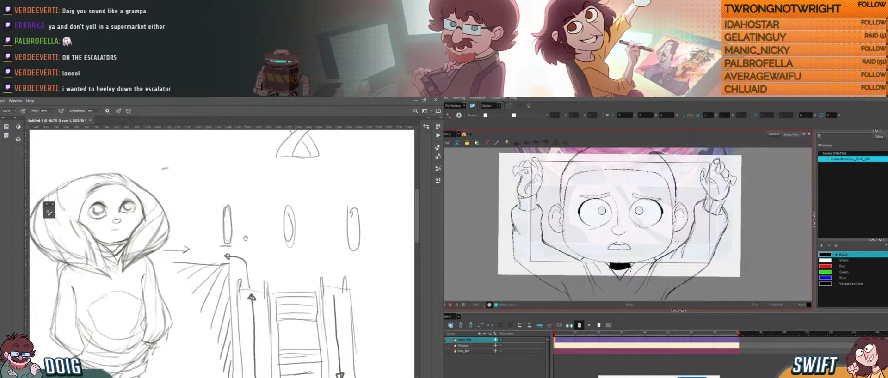
scroll(247, 239, up, 1)
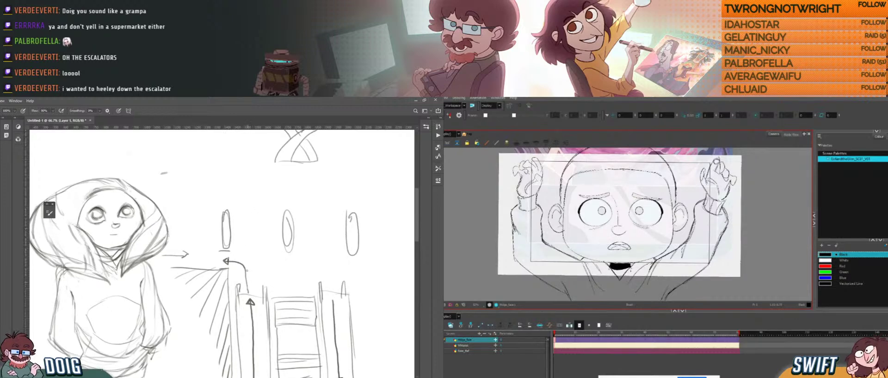
drag(246, 282, 250, 248)
- Sketch slanted hatch lines between the first two ovals and a heavier horizontal arrow heading toward the first escalator's exit
drag(245, 190, 227, 199)
mouse_move(265, 196)
mouse_down()
mouse_move(233, 215)
mouse_move(246, 227)
mouse_up()
drag(276, 225, 261, 236)
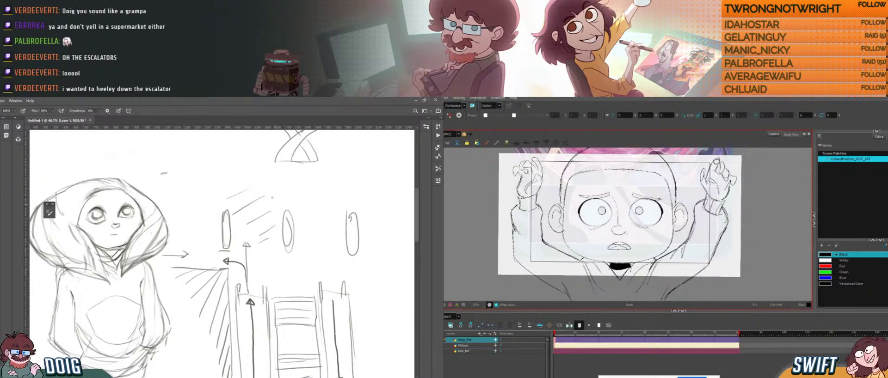
mouse_move(249, 263)
mouse_down()
mouse_move(283, 215)
mouse_move(244, 251)
mouse_move(211, 244)
mouse_up()
drag(165, 261, 202, 262)
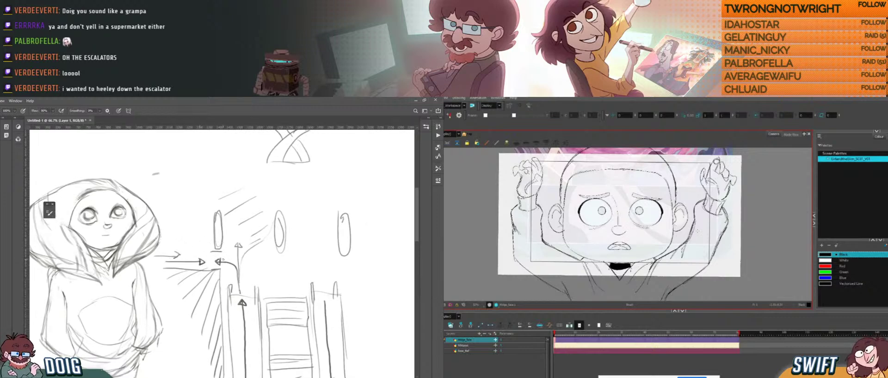
- Extend the exposure of the top drawing layer in the timeline, and mark the escalator arrows with small circles
drag(230, 253, 230, 260)
click(571, 335)
drag(231, 286, 229, 271)
key(F5)
click(574, 335)
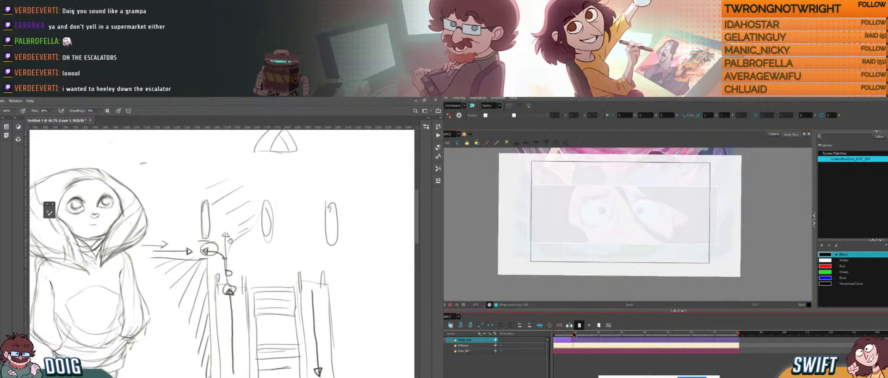
key(F5)
click(578, 336)
mouse_move(210, 245)
mouse_down()
mouse_move(229, 257)
mouse_move(217, 222)
mouse_move(212, 240)
mouse_up()
click(573, 334)
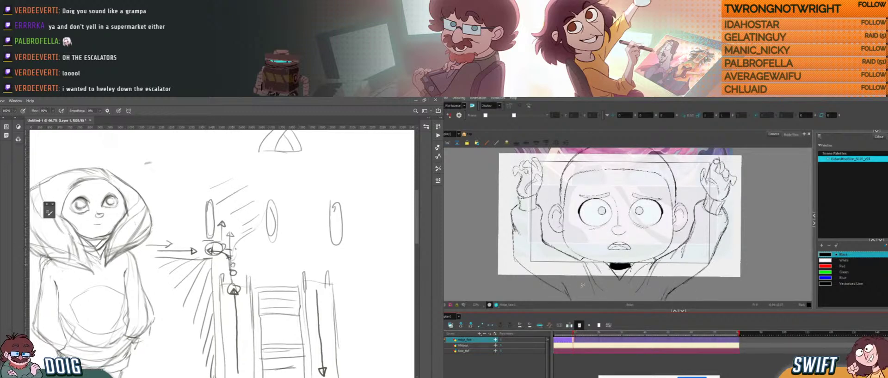
drag(233, 265, 245, 257)
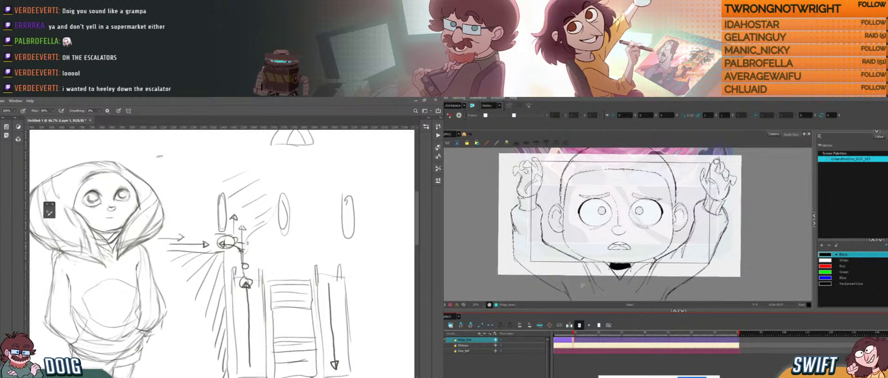
drag(243, 231, 231, 238)
mouse_move(229, 245)
mouse_down()
mouse_move(252, 248)
mouse_move(241, 246)
mouse_up()
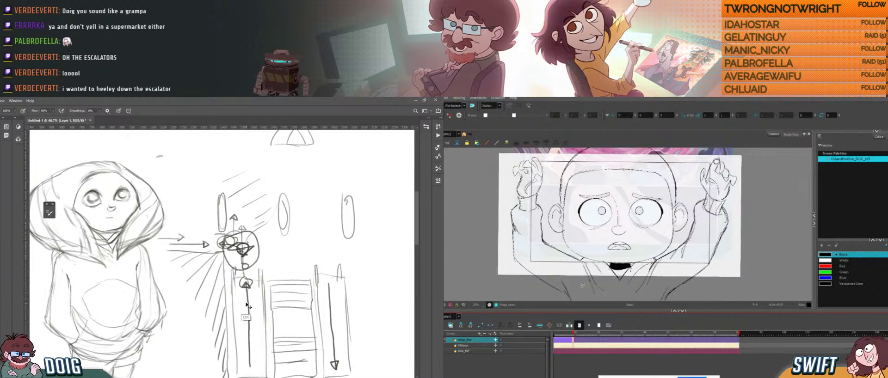
key(ctrl+z)
key(ctrl+z)
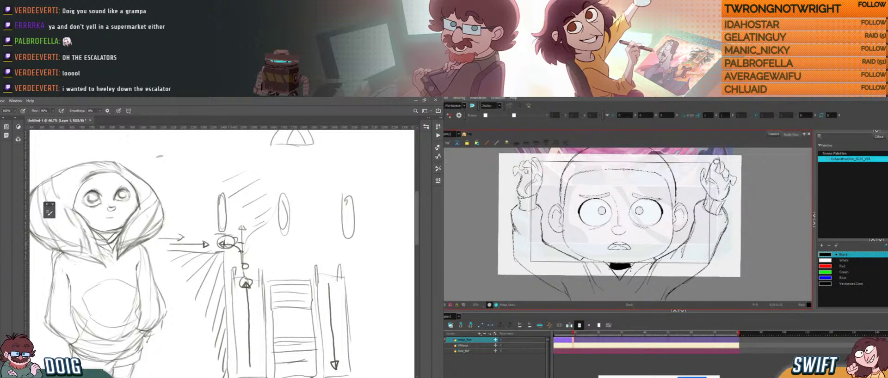
- Draw heavier arrows up the first escalator and across its exit, an angled arrow beside it, and a long curved arrow above the first oval
mouse_move(224, 238)
mouse_down()
mouse_move(224, 248)
mouse_move(247, 253)
mouse_up()
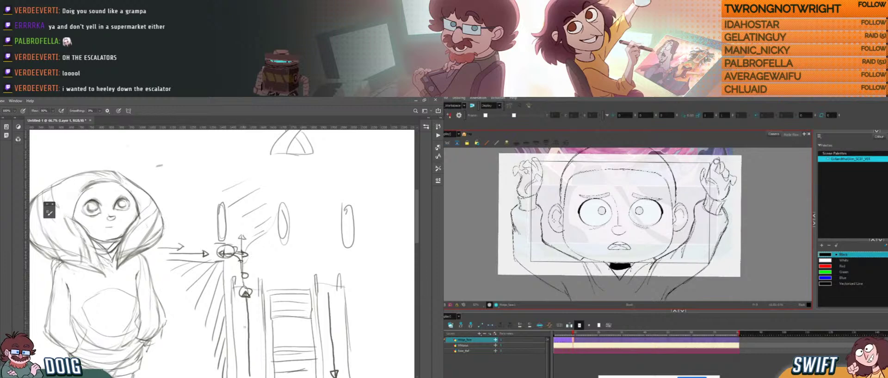
drag(246, 325, 242, 264)
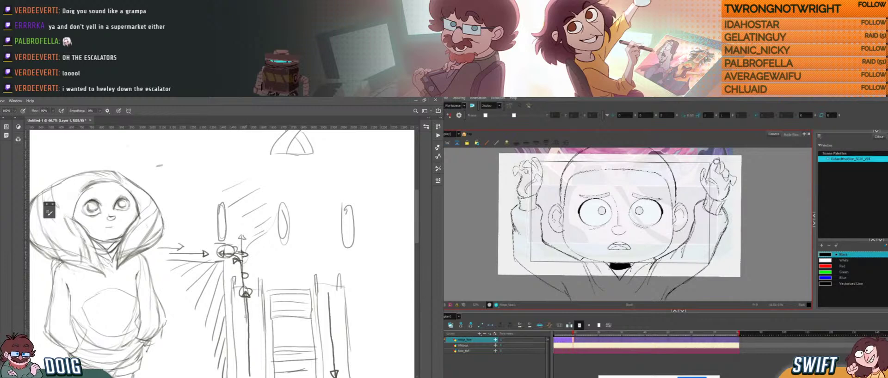
drag(246, 330, 239, 255)
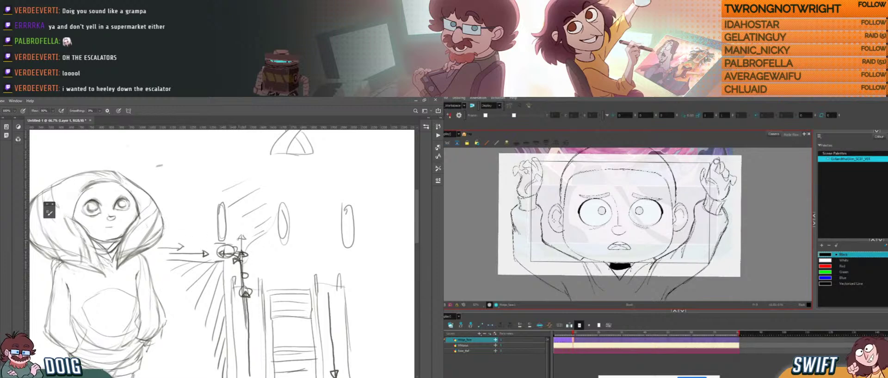
mouse_move(218, 237)
mouse_down()
mouse_move(224, 255)
mouse_move(205, 258)
mouse_up()
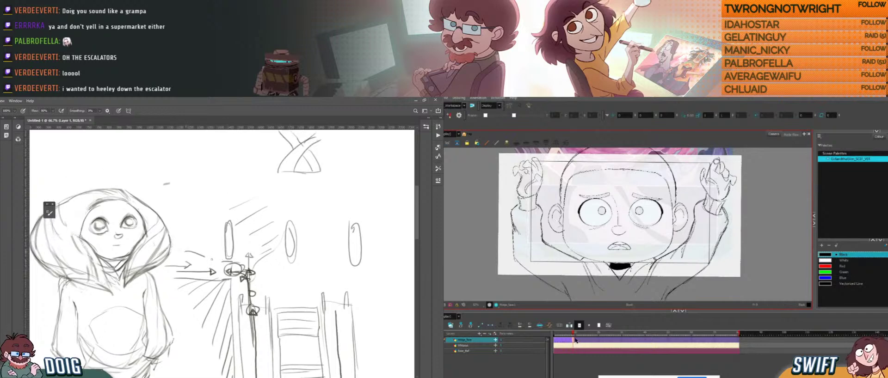
drag(187, 208, 250, 218)
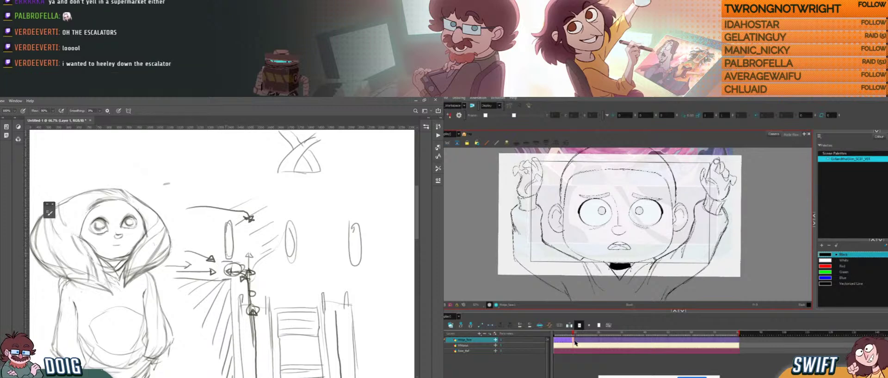
click(576, 339)
click(574, 339)
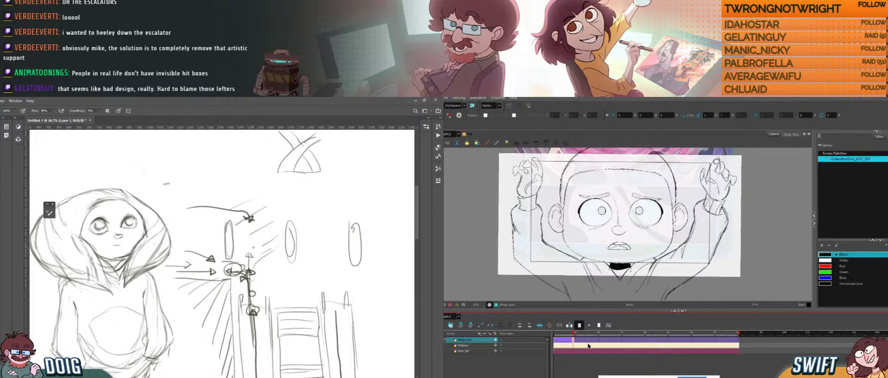
- Lasso the whole escalator diagram beside the hooded character, delete it and clear the selection
mouse_move(257, 310)
mouse_down()
mouse_move(243, 276)
mouse_move(243, 240)
mouse_move(240, 258)
mouse_up()
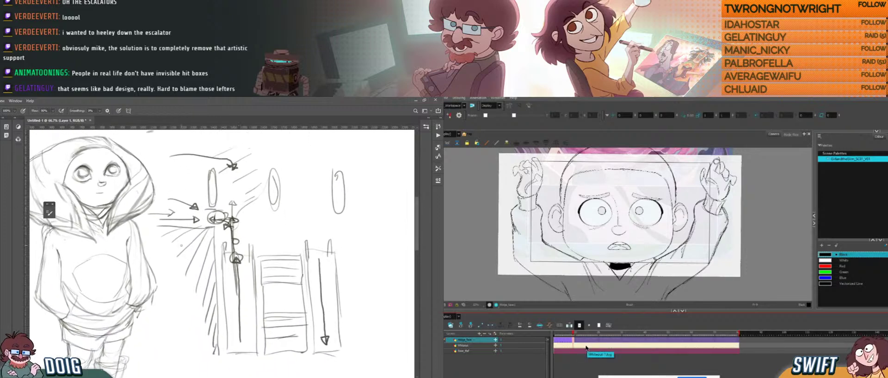
key(l)
mouse_move(163, 148)
mouse_down()
mouse_move(147, 215)
mouse_move(186, 281)
mouse_move(208, 344)
mouse_move(261, 368)
mouse_move(369, 352)
mouse_move(356, 174)
mouse_move(213, 139)
mouse_move(170, 151)
mouse_up()
key(Delete)
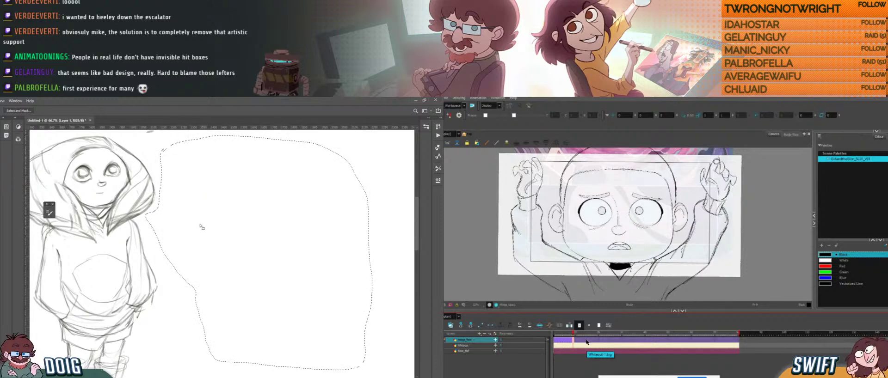
key(ctrl+d)
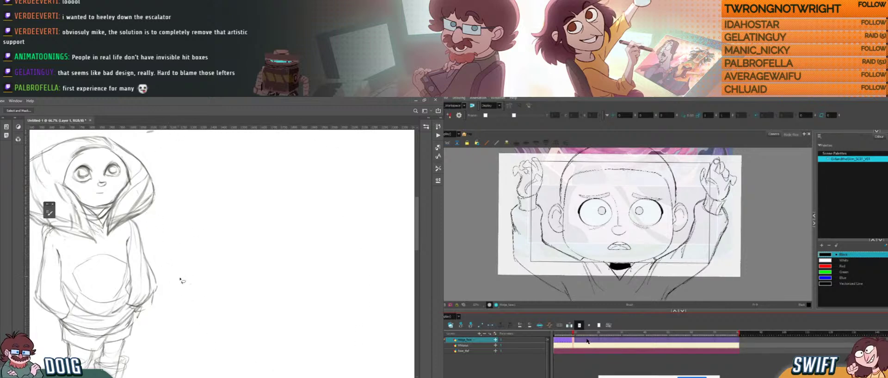
- Return to the brush and refine the hooded character's sleeve, cuff and torso lines
drag(136, 263, 194, 265)
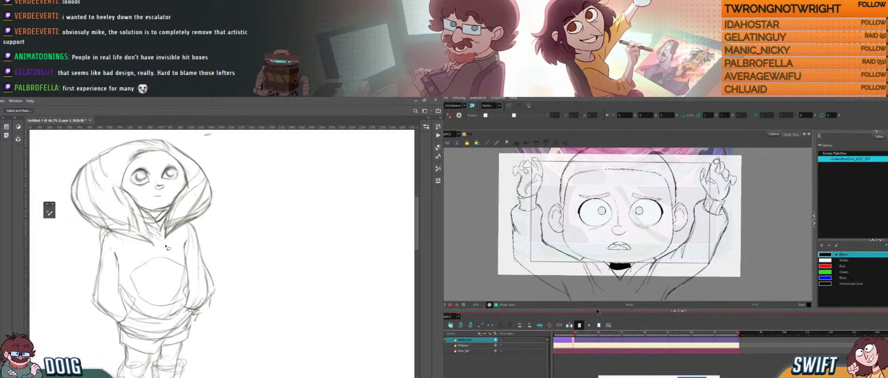
key(b)
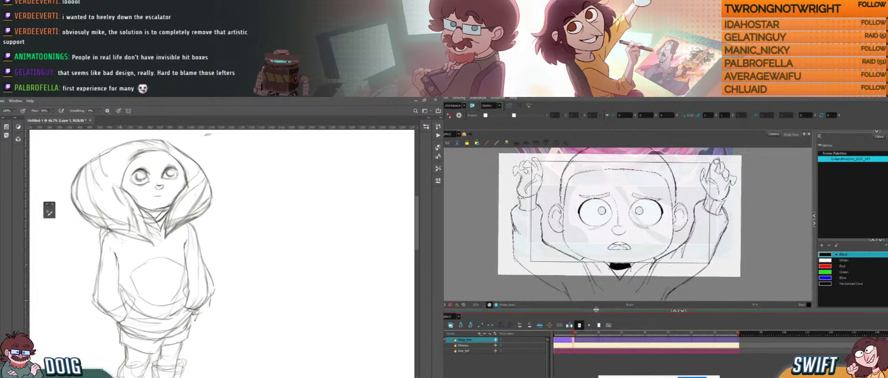
drag(111, 248, 118, 263)
drag(198, 309, 222, 306)
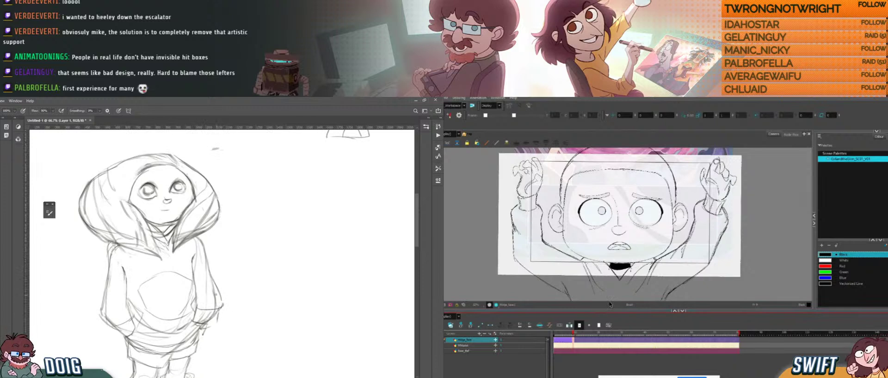
drag(163, 286, 177, 283)
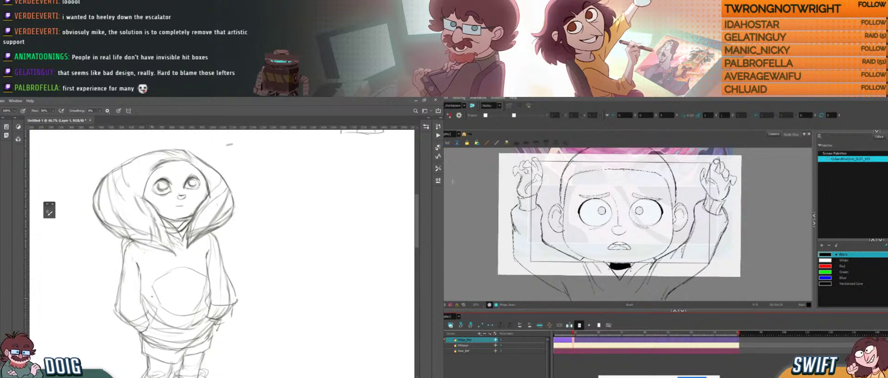
click(625, 266)
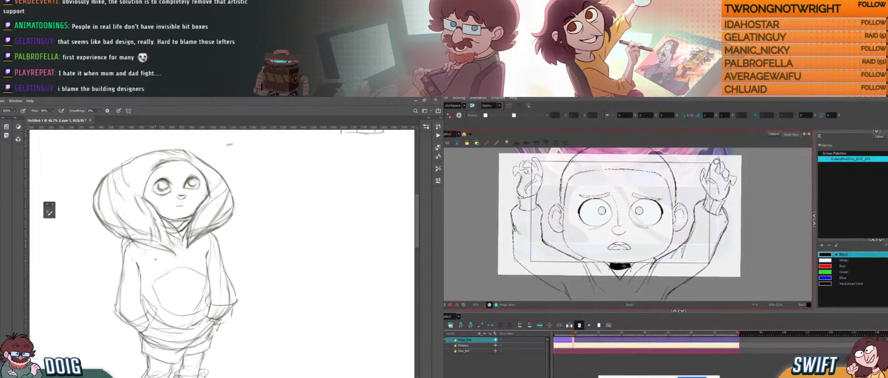
drag(169, 262, 148, 305)
drag(176, 277, 189, 257)
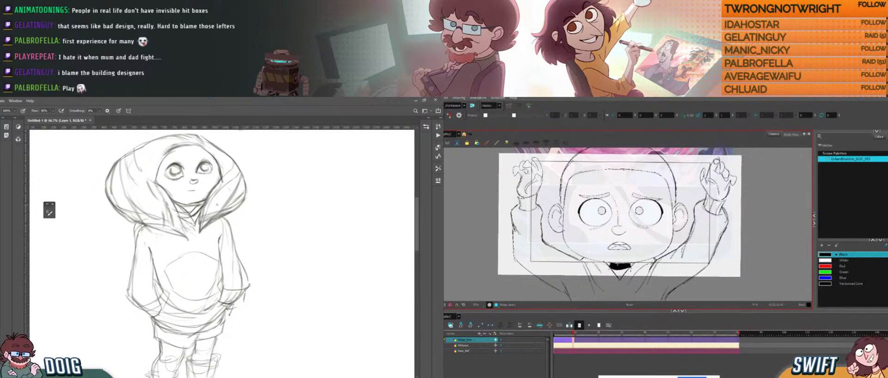
- Sketch a small rectangle with an arrow pointing away from it in the empty space beside the hooded character
drag(252, 224, 201, 245)
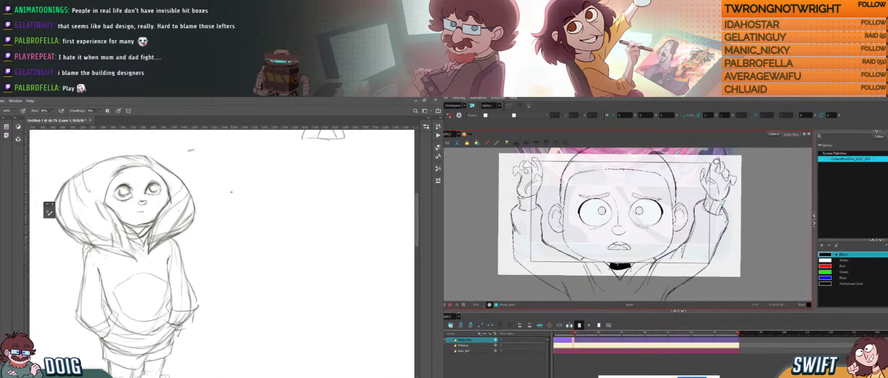
click(576, 341)
mouse_move(230, 212)
mouse_down()
mouse_move(265, 185)
mouse_move(237, 187)
mouse_up()
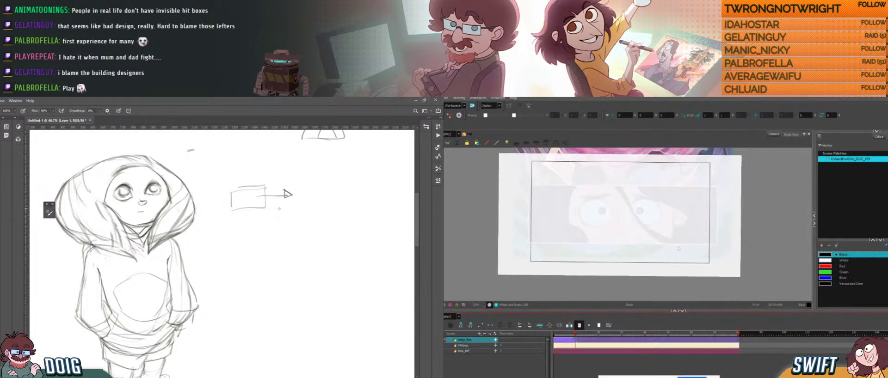
- Sketch paired vertical lines below the arrow and a taller box beyond them, with curved arrows leading down into each
drag(277, 208, 278, 246)
drag(301, 207, 302, 239)
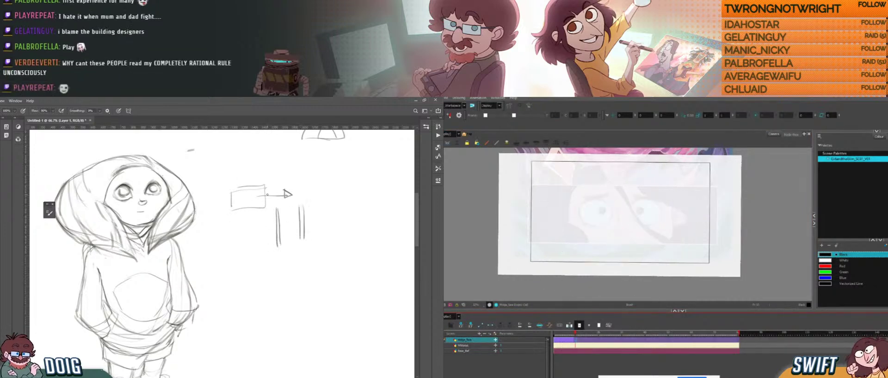
drag(274, 199, 343, 248)
mouse_move(338, 204)
mouse_down()
mouse_move(363, 207)
mouse_move(356, 253)
mouse_up()
drag(237, 164, 348, 209)
drag(348, 209, 354, 205)
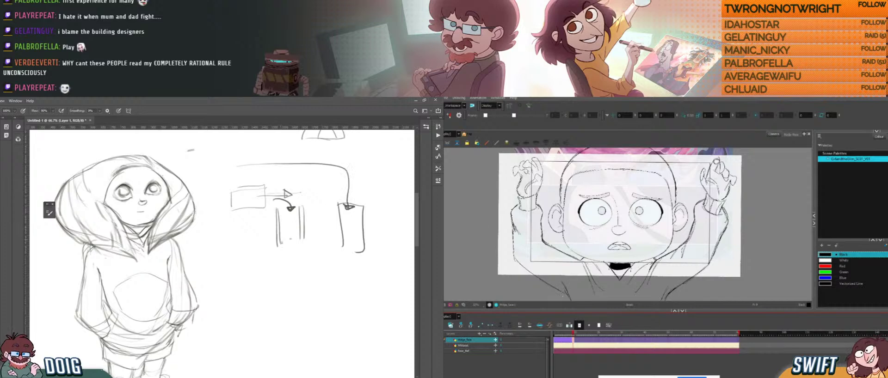
- Extend the straight arrow toward the tall box and reinforce the small rectangle, and show the onion skin on the face drawing in Harmony
drag(290, 218, 290, 257)
drag(248, 197, 342, 193)
key(.)
key(alt+o)
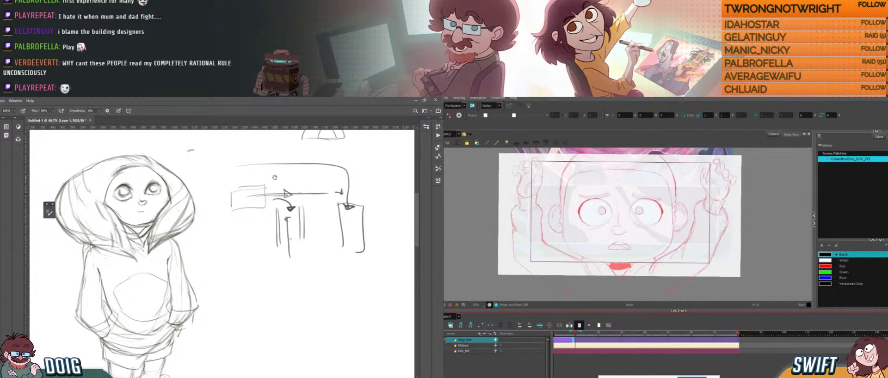
mouse_move(271, 176)
mouse_down()
mouse_move(272, 204)
mouse_move(334, 204)
mouse_move(347, 223)
mouse_up()
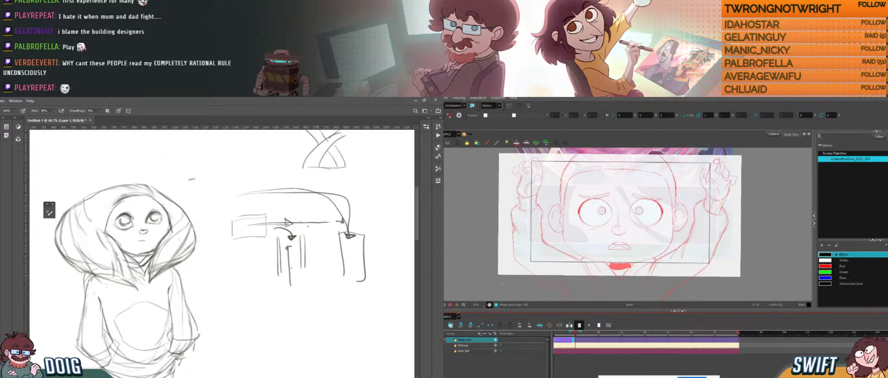
scroll(617, 209, up, 2)
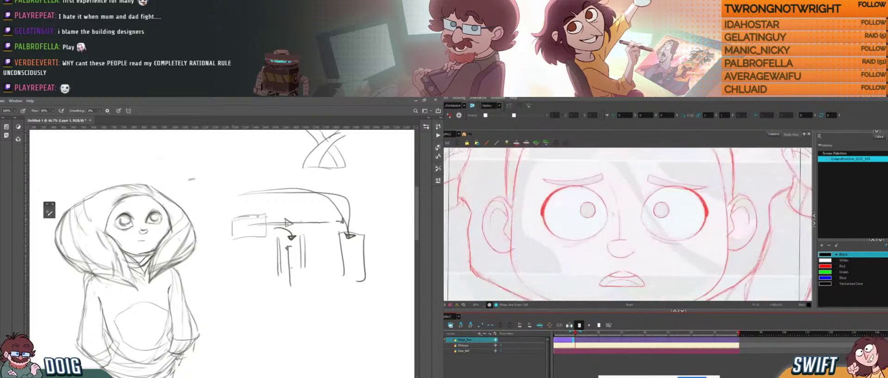
mouse_move(258, 216)
mouse_down()
mouse_move(259, 237)
mouse_move(233, 231)
mouse_up()
- Ink the thick black outer lash line on the wide-eyed character's first eye, and redraw the hooded character's front boot cuff
key(space)
drag(617, 217, 613, 226)
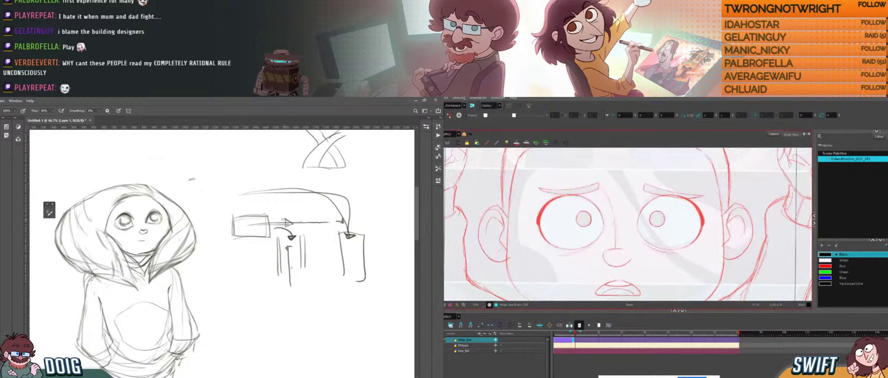
drag(665, 184, 662, 184)
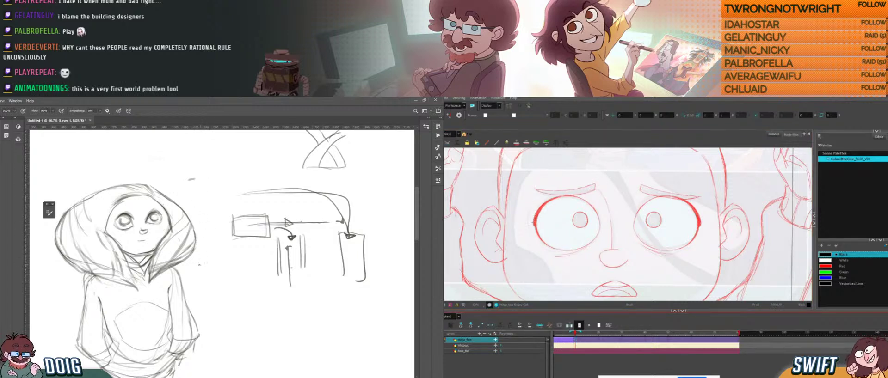
drag(199, 265, 230, 214)
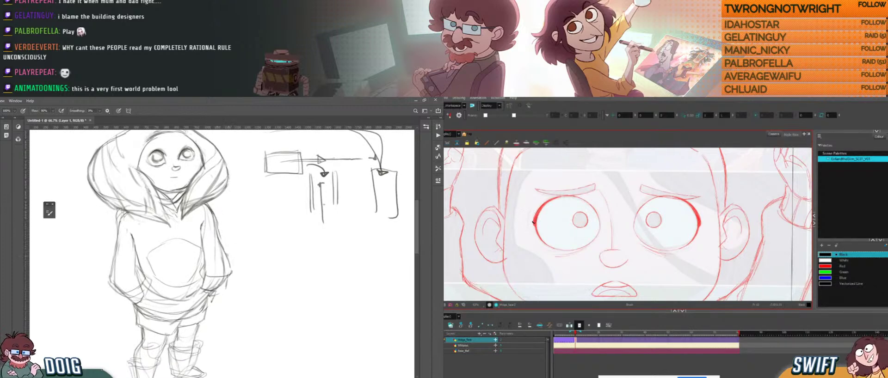
drag(183, 285, 210, 229)
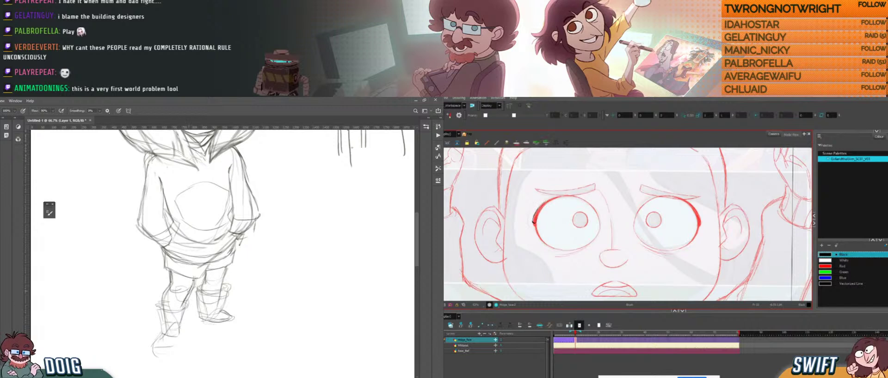
drag(213, 236, 209, 228)
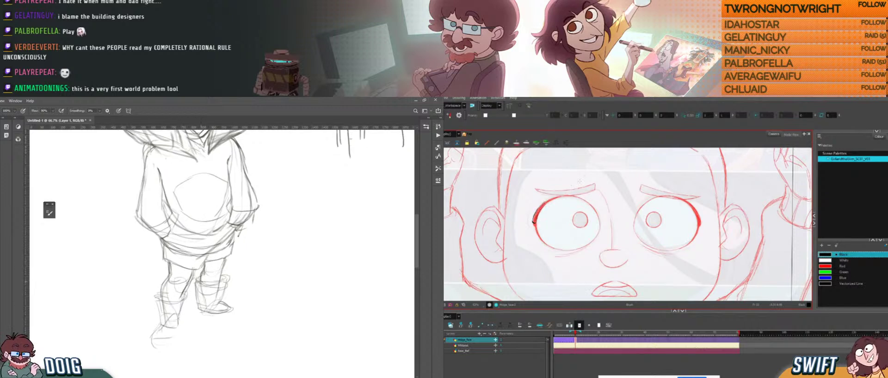
drag(201, 276, 196, 258)
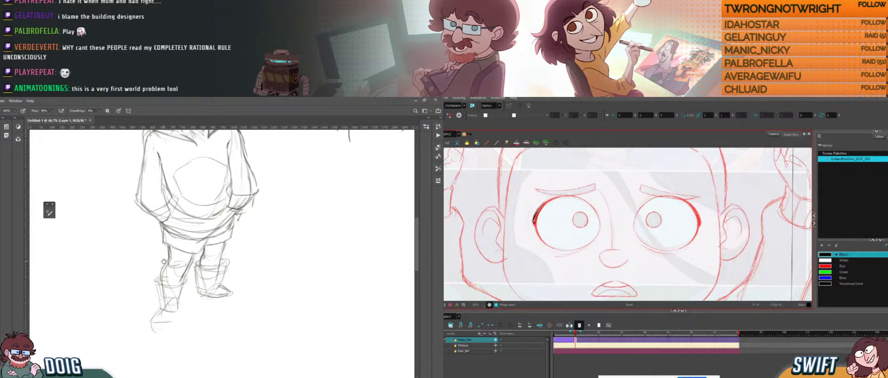
mouse_move(158, 277)
mouse_down()
mouse_move(176, 288)
mouse_move(158, 287)
mouse_move(172, 317)
mouse_move(185, 290)
mouse_up()
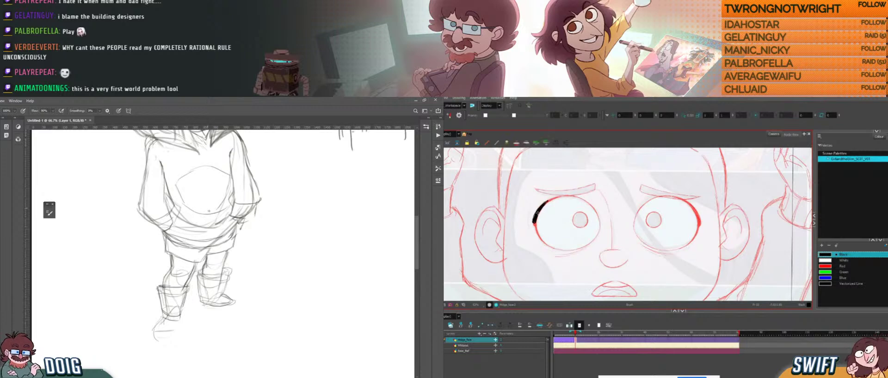
drag(184, 280, 186, 267)
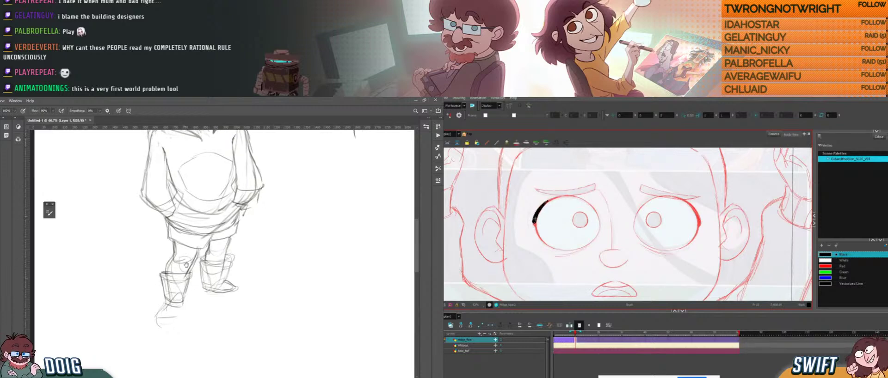
- Draw the rounded toe of the hooded character's front boot, and flip between adjacent face drawings to check the inked lash
key(e)
key(comma)
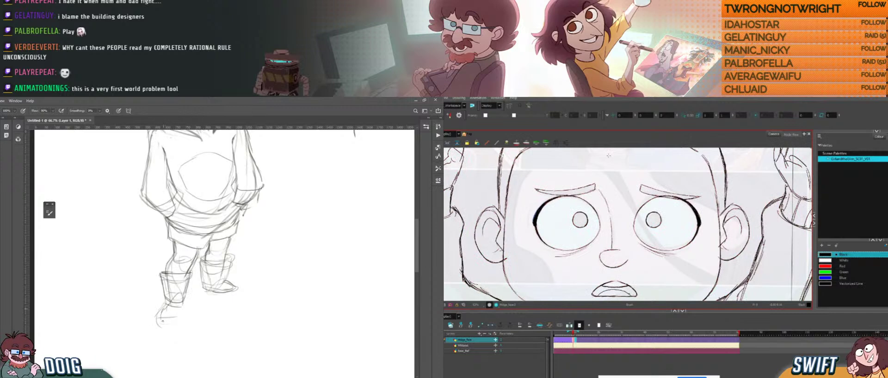
key(period)
key(comma)
key(period)
mouse_move(161, 324)
mouse_down()
mouse_move(165, 305)
mouse_move(173, 318)
mouse_move(185, 317)
mouse_move(170, 318)
mouse_move(186, 300)
mouse_up()
key(comma)
key(b)
key(period)
- Outline the iris of the wide-eyed character's first eye, and clean up and redraw the sole of the hooded character's back boot
drag(227, 248, 210, 264)
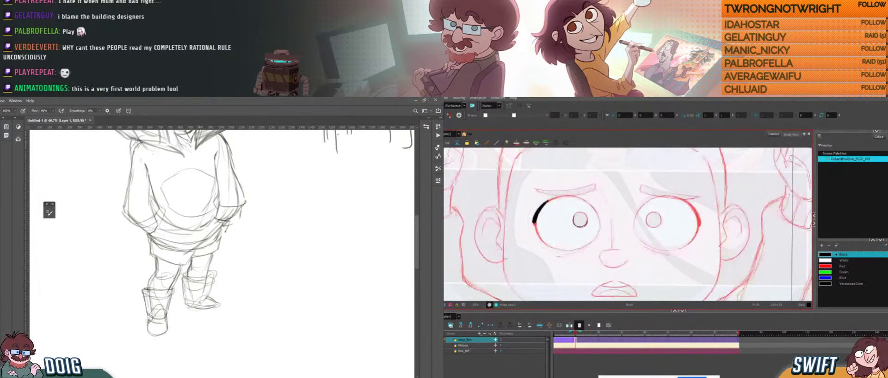
mouse_move(189, 306)
mouse_down()
mouse_move(198, 282)
mouse_move(206, 302)
mouse_up()
key(e)
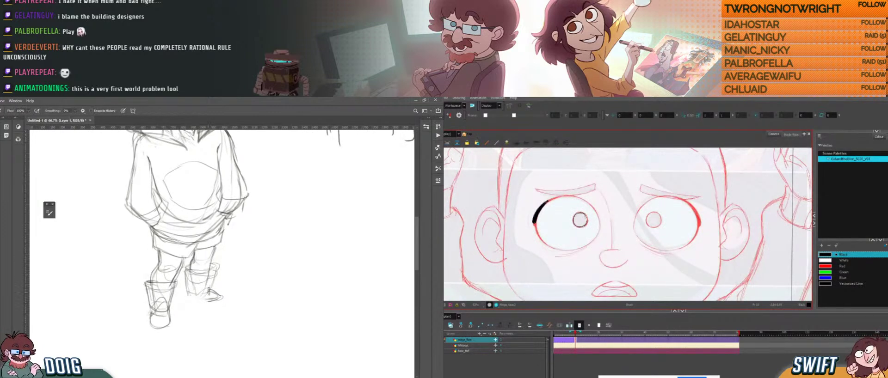
key(b)
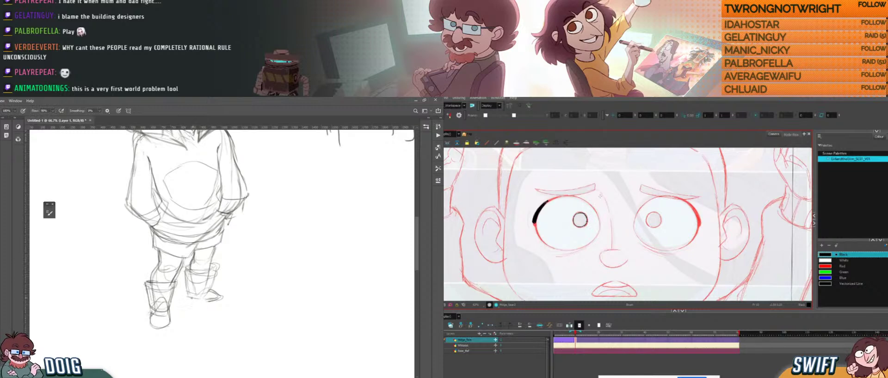
drag(189, 298, 210, 301)
key(.)
key(.)
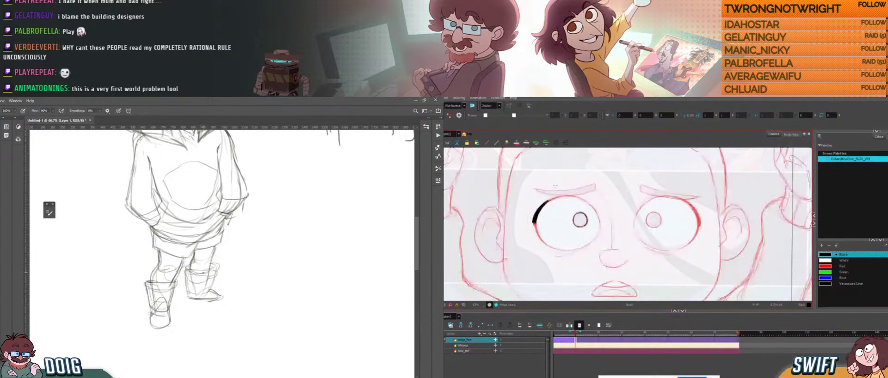
- Erase rough lines on the back boot and redraw its sole, and extend the inked lash line along the first eye's upper lid
key(e)
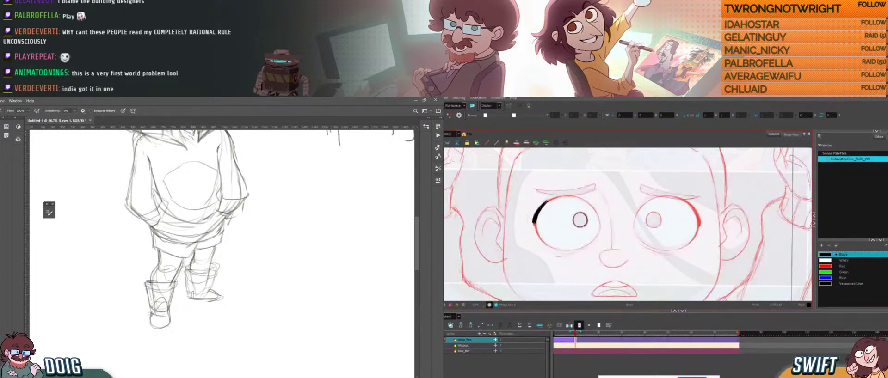
drag(206, 297, 190, 296)
key(comma)
key(period)
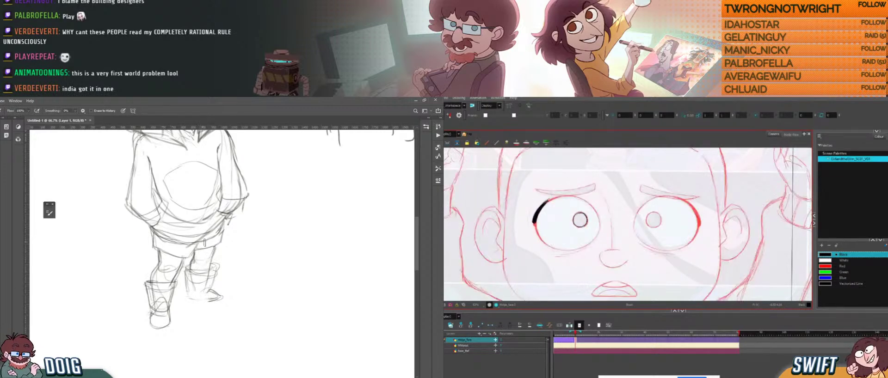
key(b)
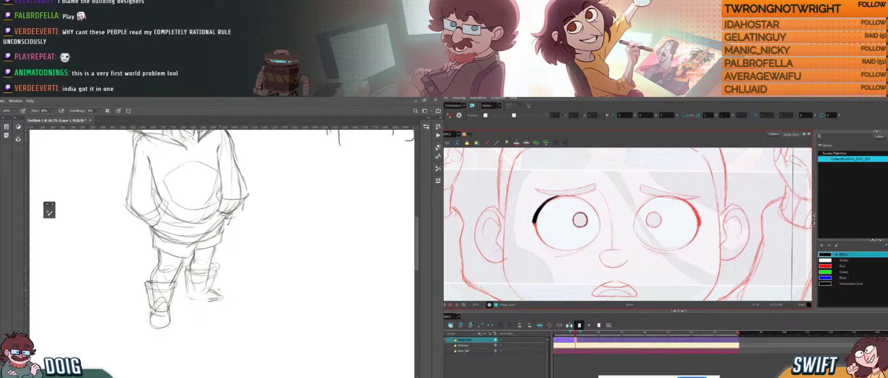
drag(186, 298, 204, 301)
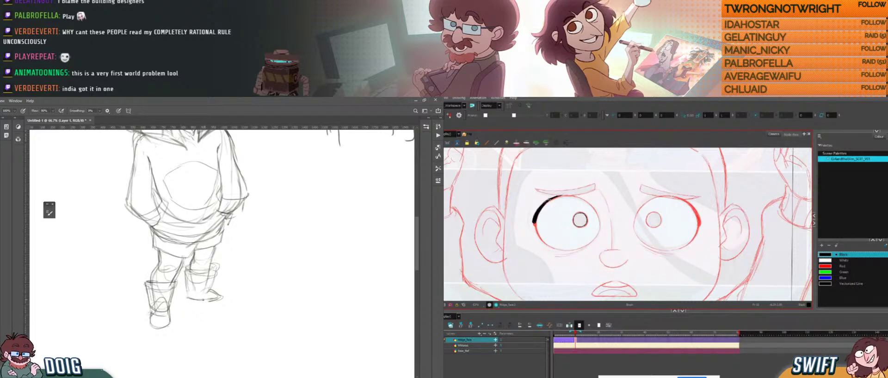
- Flip repeatedly between the adjacent face drawings to compare the inked eye with its neighbour
key(comma)
key(period)
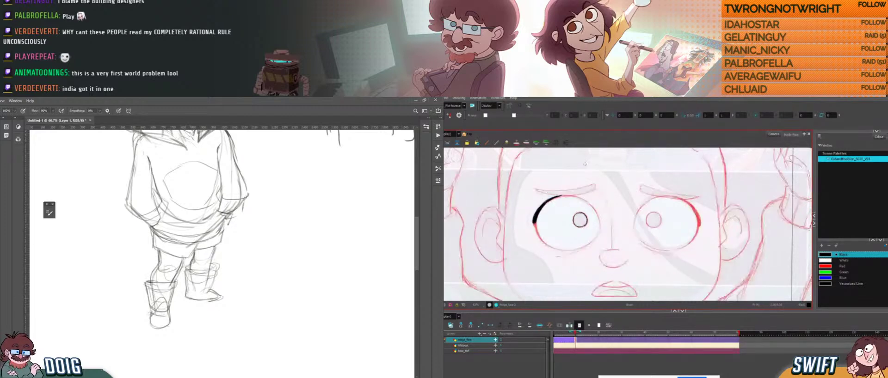
key(comma)
drag(189, 275, 191, 285)
key(period)
key(comma)
key(period)
key(comma)
key(period)
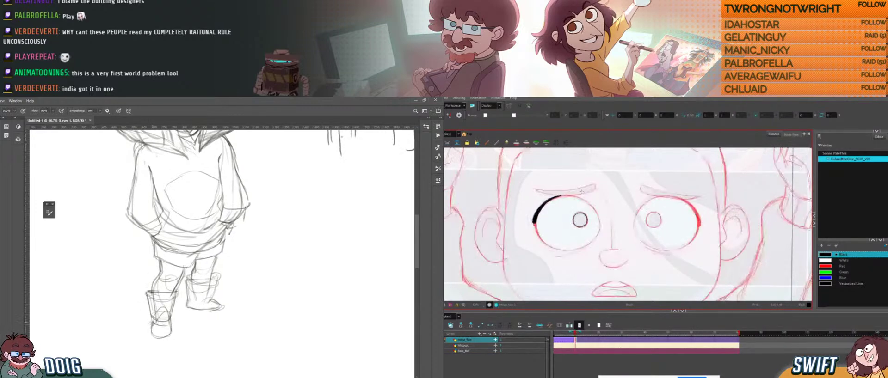
- Ink the inner edge of the wide-eyed character's first eye and compare it with the adjacent drawing
key(e)
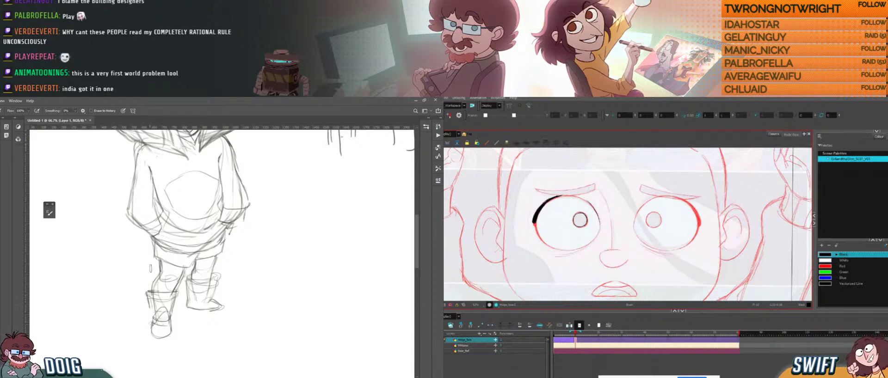
drag(597, 214, 600, 226)
key(comma)
key(period)
key(comma)
key(period)
key(b)
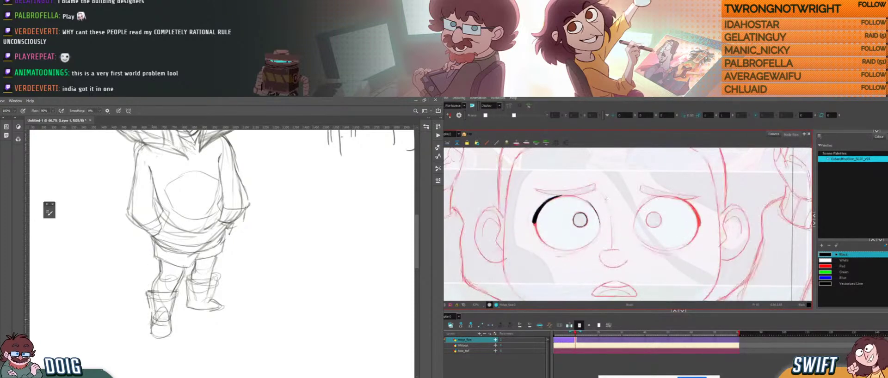
- Check the eye against the adjacent drawing and extend its black upper lid line across the top of the eye
key(comma)
key(period)
key(comma)
key(period)
key(comma)
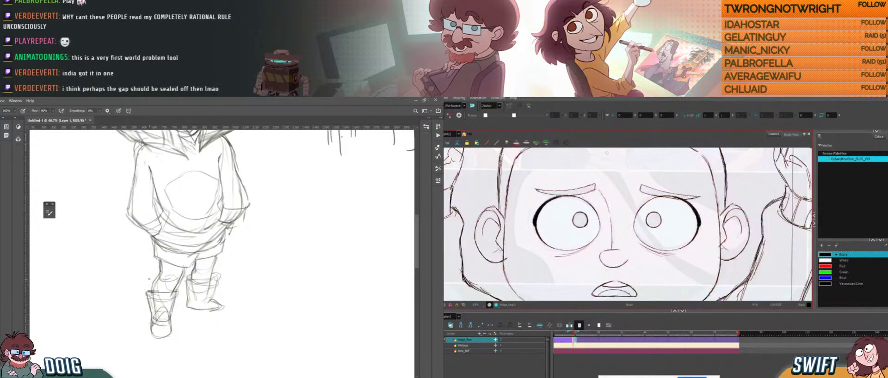
key(period)
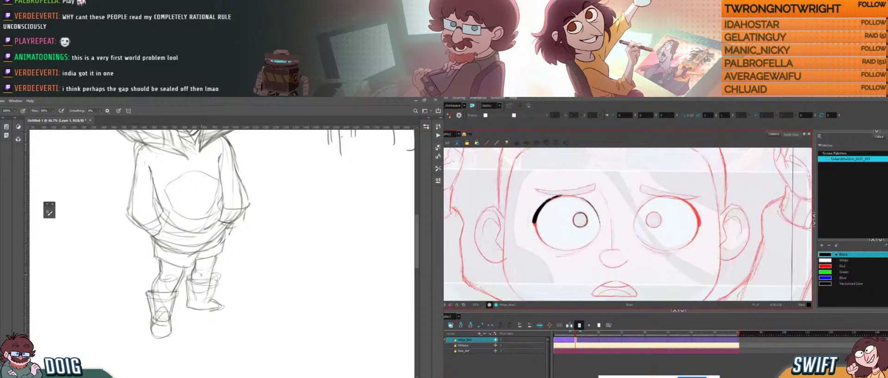
drag(552, 198, 567, 194)
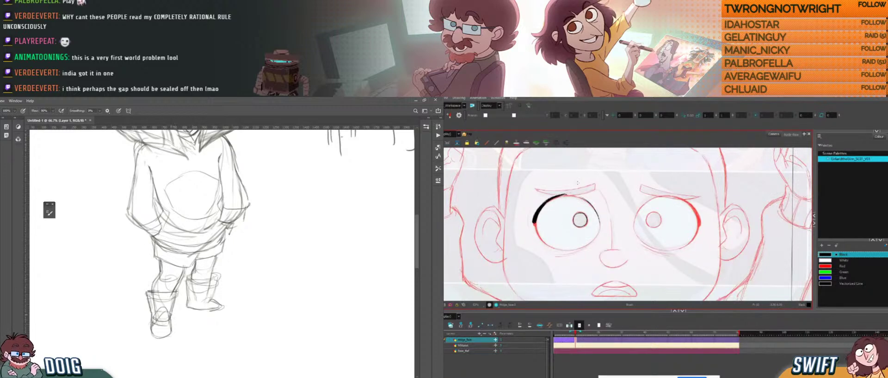
key(comma)
key(period)
- Smooth and taper the upper lid line around the first eye, and touch up the sole of the hooded character's back boot
mouse_move(189, 250)
mouse_down()
mouse_move(162, 260)
mouse_move(160, 274)
mouse_move(184, 239)
mouse_up()
mouse_move(581, 266)
mouse_down()
mouse_move(634, 257)
mouse_move(645, 239)
mouse_move(629, 237)
mouse_up()
drag(592, 254, 583, 239)
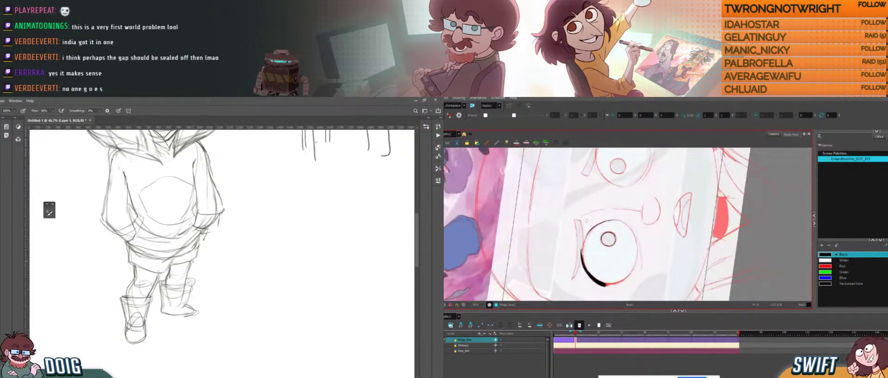
drag(161, 312, 177, 316)
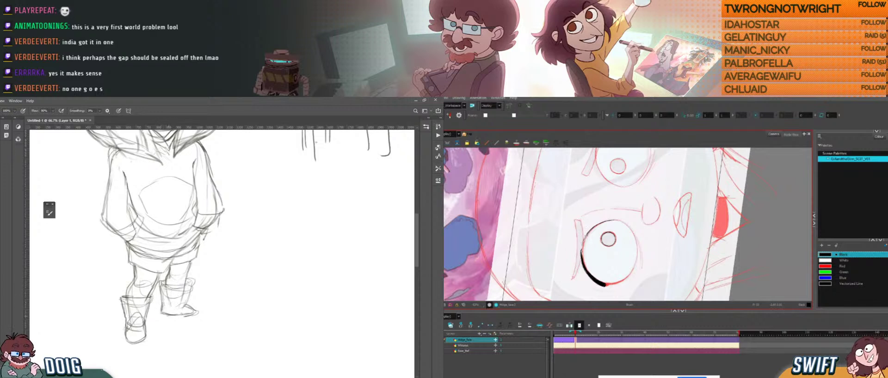
drag(583, 254, 585, 240)
- Refine the hooded character's back boot and strengthen the first eye's upper lid curve on the face drawing
mouse_move(211, 155)
mouse_down()
mouse_move(174, 268)
mouse_move(149, 271)
mouse_move(146, 289)
mouse_up()
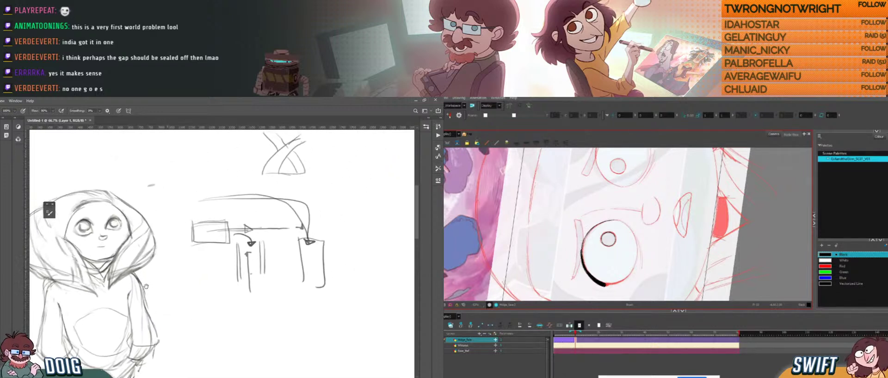
drag(193, 267, 247, 154)
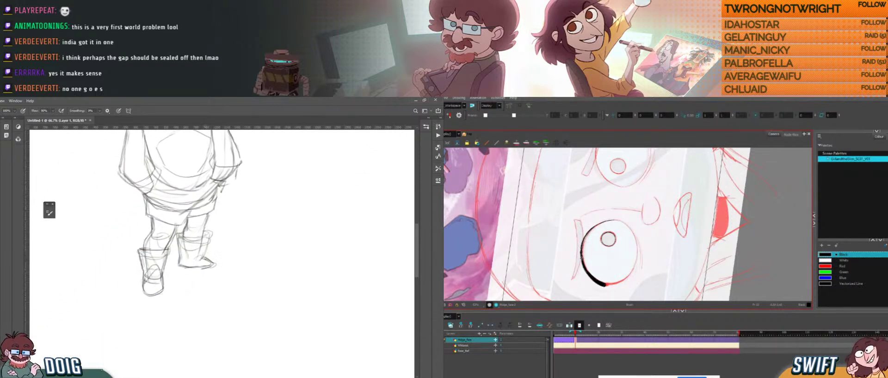
drag(205, 256, 211, 240)
drag(568, 217, 602, 212)
drag(561, 235, 570, 219)
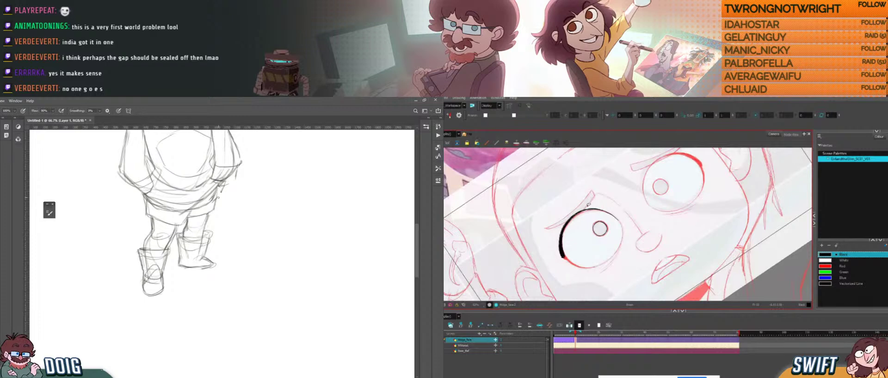
drag(593, 203, 559, 223)
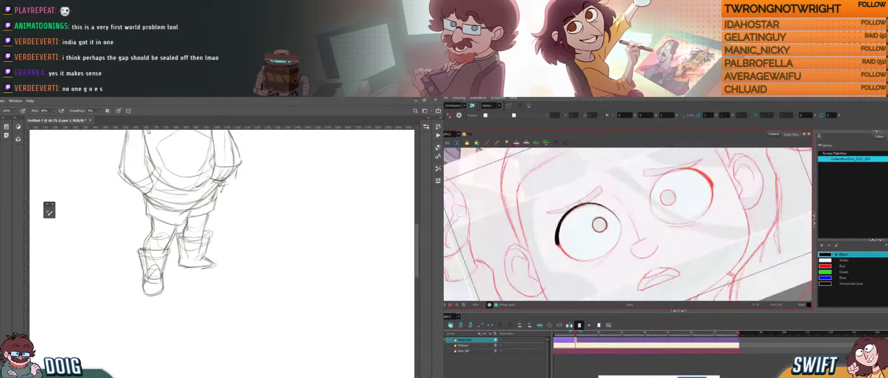
- Compare the wide-eyed character's partly inked first eye with the adjacent finished drawing
mouse_move(644, 221)
mouse_down()
mouse_move(642, 235)
mouse_move(645, 228)
mouse_up()
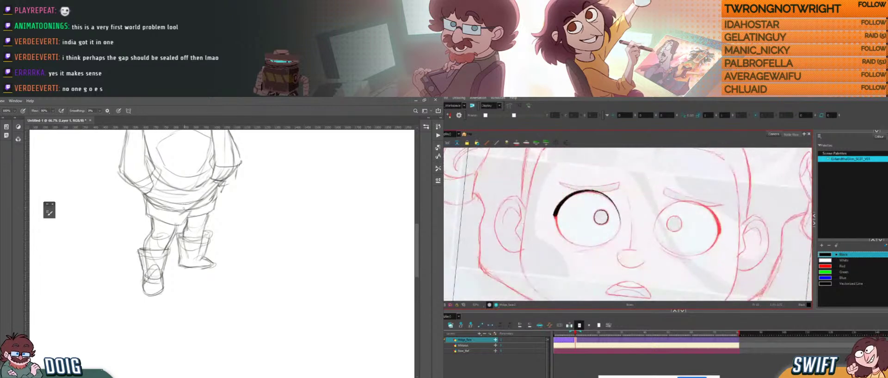
key(.)
key(.)
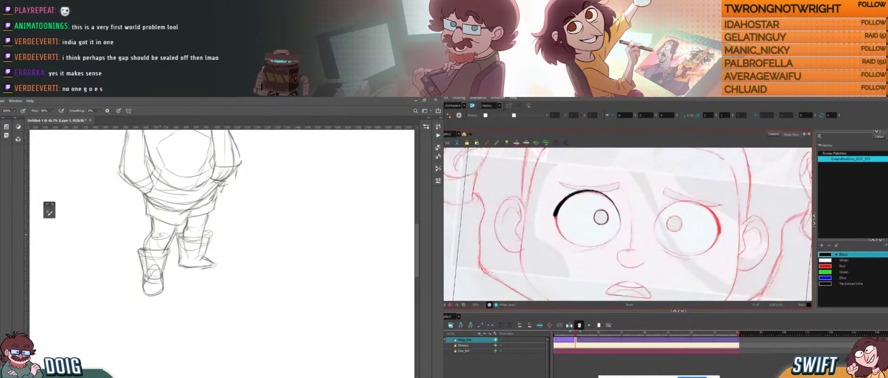
key(.)
key(.)
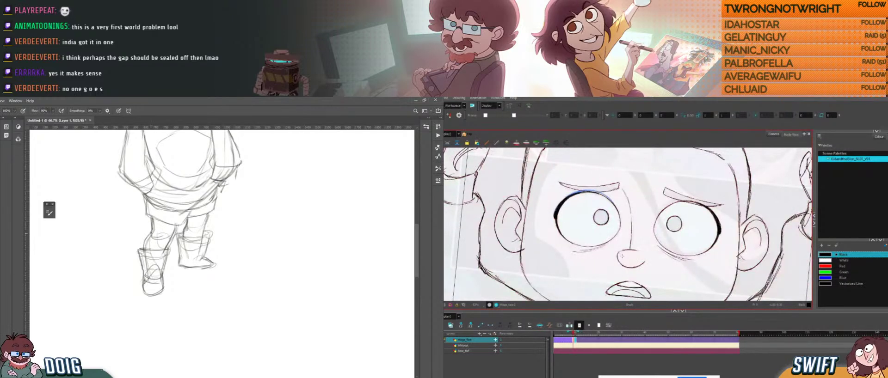
key(.)
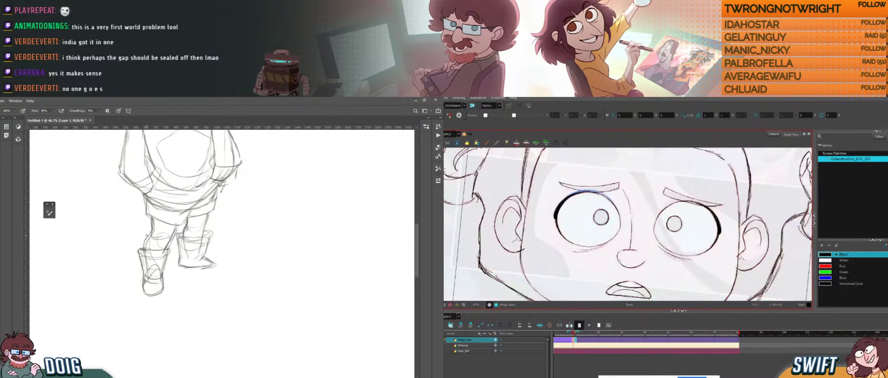
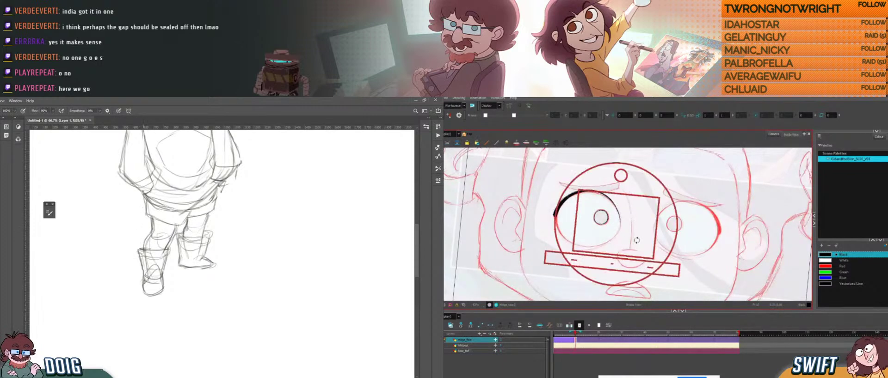
drag(637, 240, 612, 259)
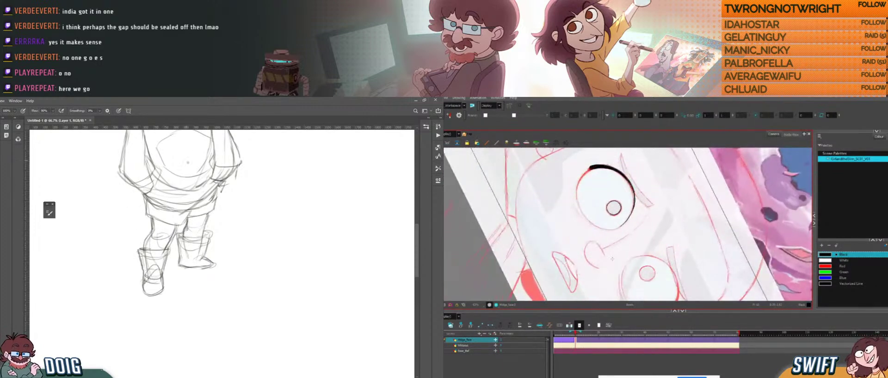
- Sketch a small downward block arrow inside an oval on the blank canvas beside the hooded character's boots
scroll(190, 247, up, 1)
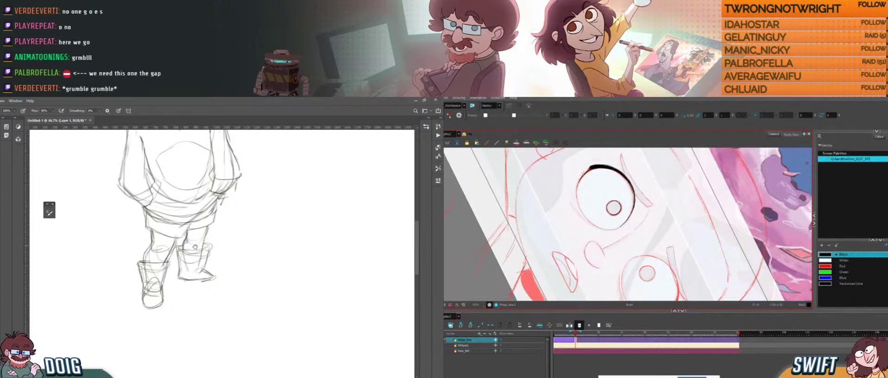
drag(194, 247, 191, 260)
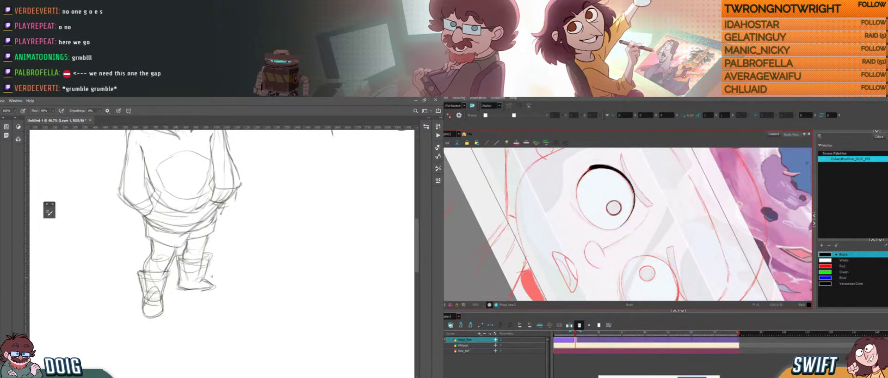
drag(192, 248, 196, 266)
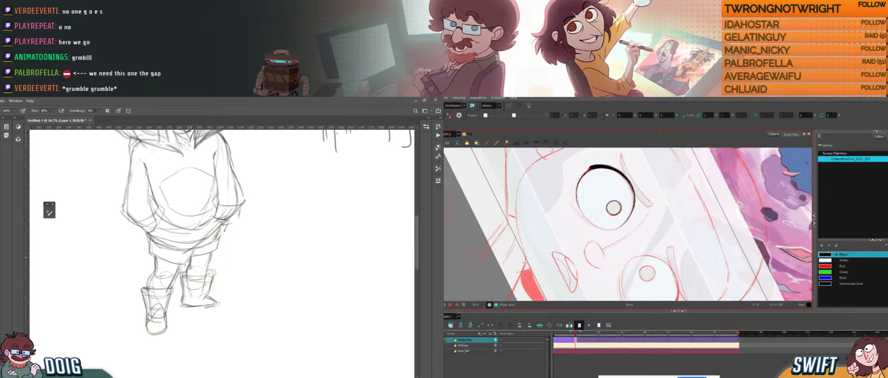
mouse_move(268, 254)
mouse_down()
mouse_move(200, 232)
mouse_move(241, 257)
mouse_move(202, 249)
mouse_move(223, 254)
mouse_up()
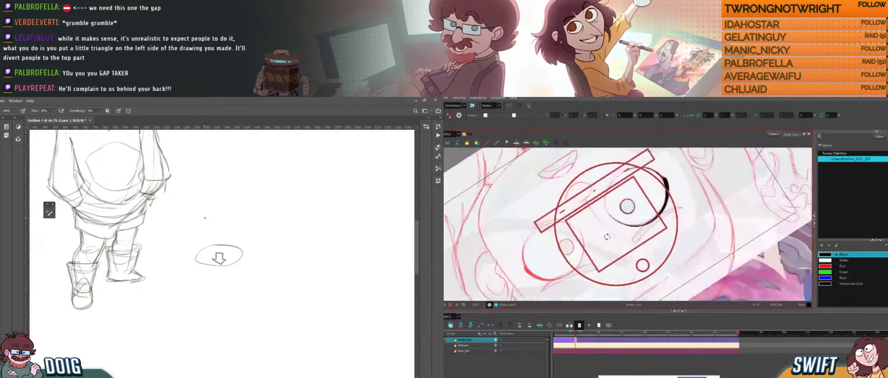
drag(187, 234, 255, 286)
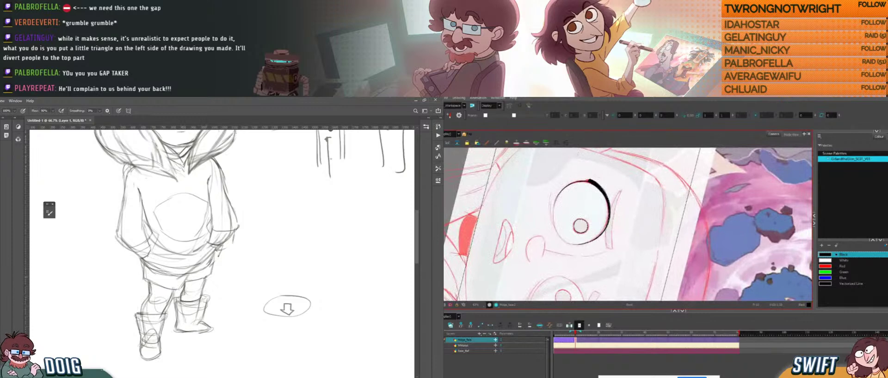
drag(201, 245, 202, 223)
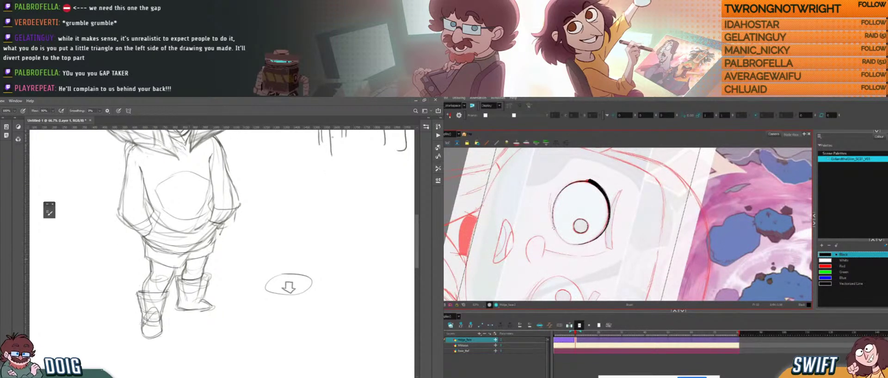
drag(183, 234, 187, 244)
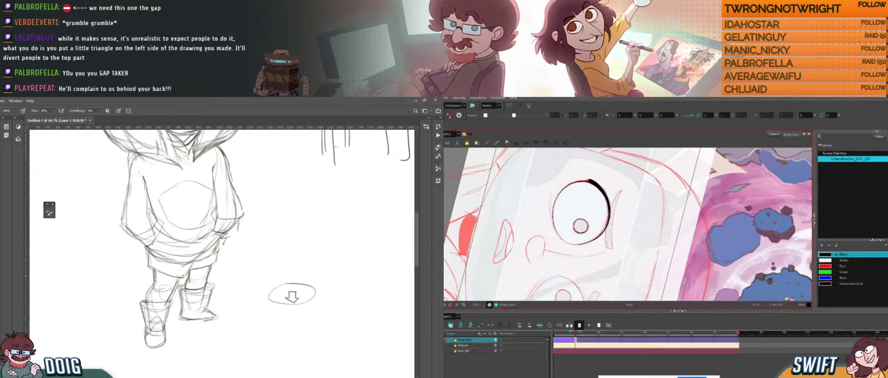
drag(183, 277, 176, 277)
drag(186, 198, 193, 245)
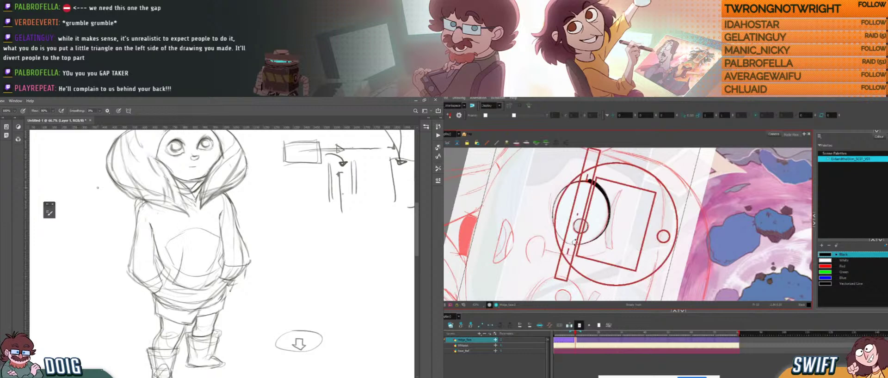
- Try deleting the short stroke on the lower outer edge of the first eye, and undo the deletion
drag(575, 239, 615, 249)
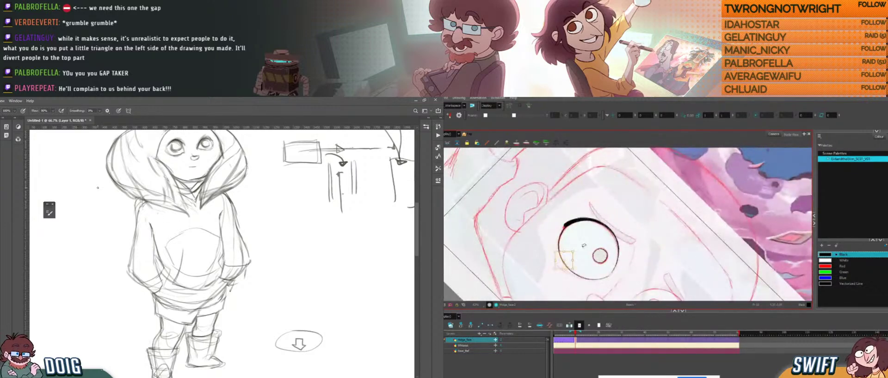
key(alt+s)
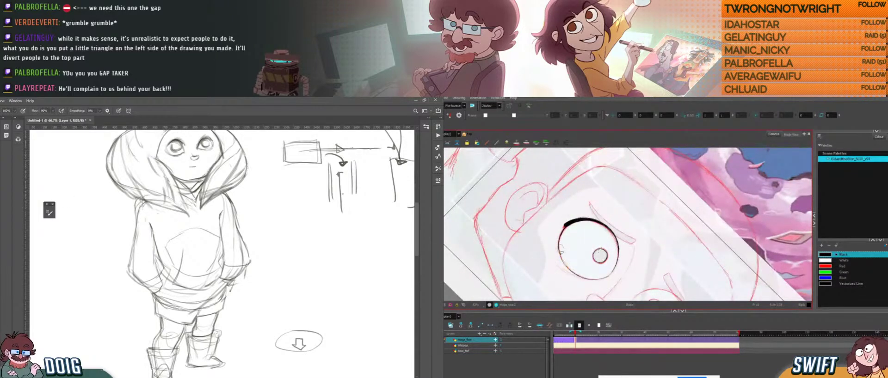
click(560, 253)
key(Delete)
key(ctrl+z)
key(Escape)
- Ink the lower outline of the wide-eyed character's first eye with a thin black line
key(ctrl+alt)
drag(604, 277, 644, 262)
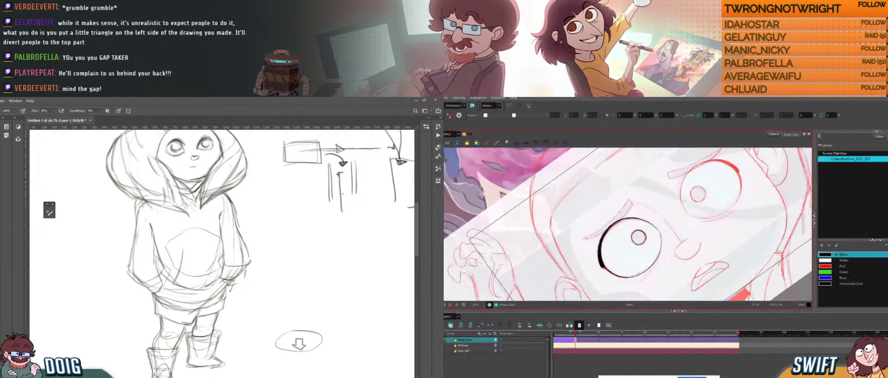
mouse_move(680, 217)
mouse_down()
mouse_move(686, 265)
mouse_move(668, 243)
mouse_move(678, 256)
mouse_move(587, 254)
mouse_move(584, 289)
mouse_up()
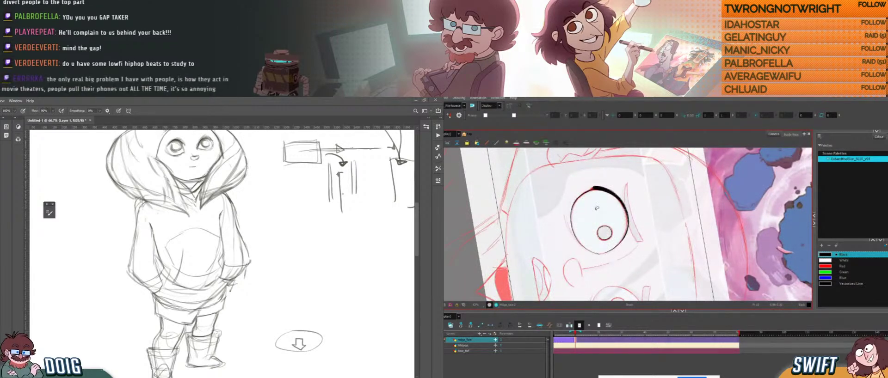
drag(595, 239, 623, 258)
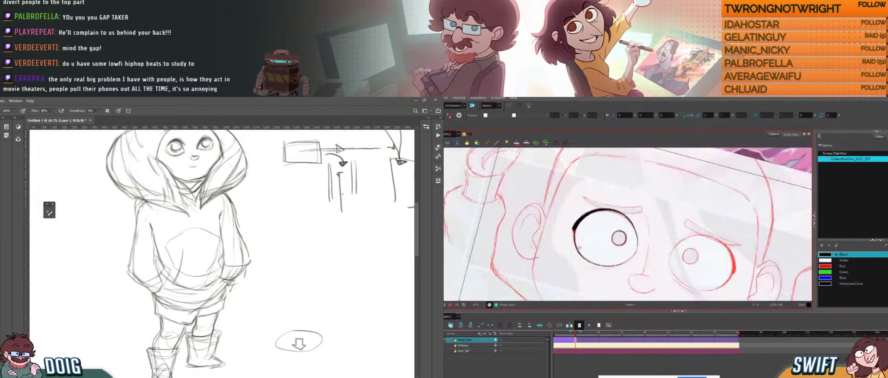
click(579, 248)
key(alt+b)
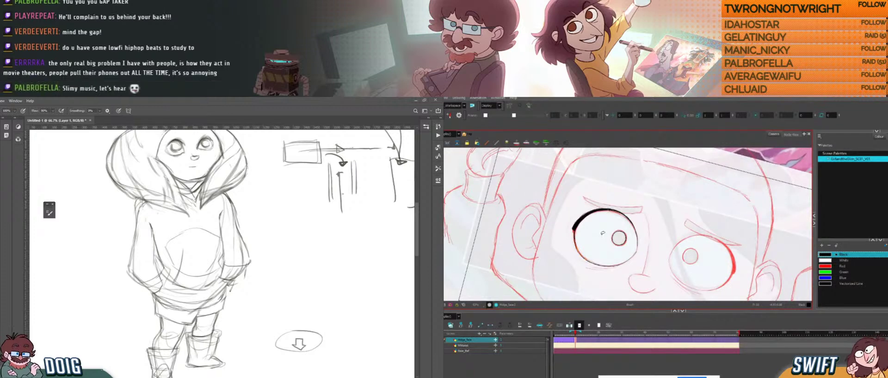
- Ink the thin crease line just below the wide-eyed character's first eye
drag(601, 235, 578, 197)
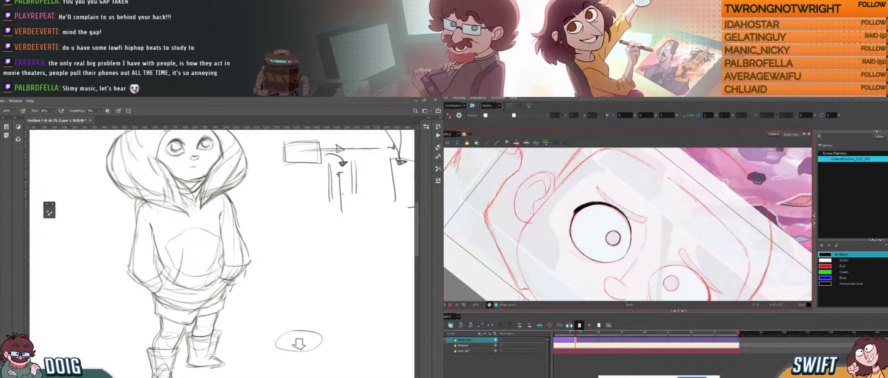
drag(613, 250, 621, 212)
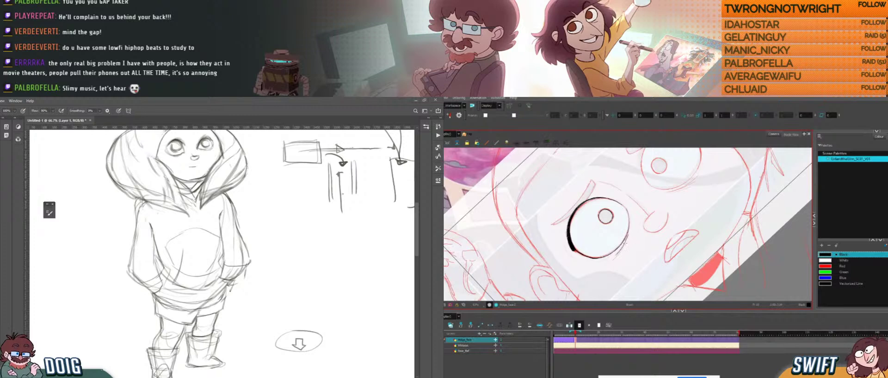
drag(625, 243, 628, 235)
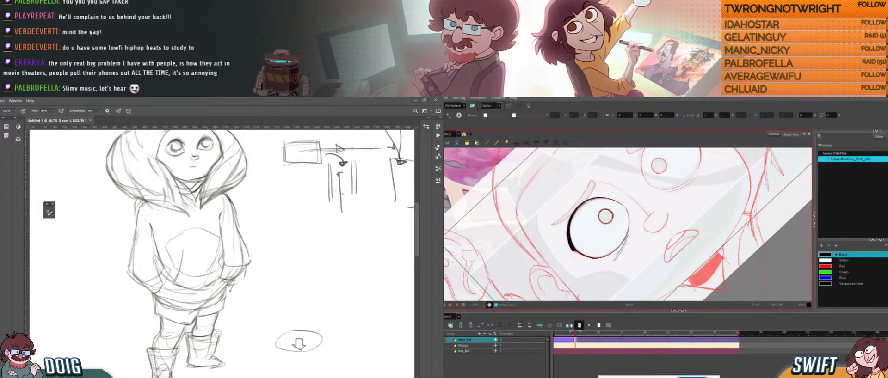
drag(634, 241, 615, 239)
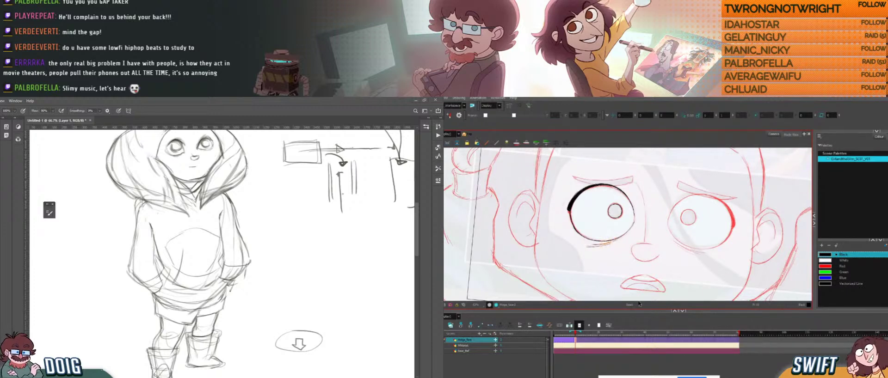
key(ctrl+alt)
drag(613, 265, 657, 245)
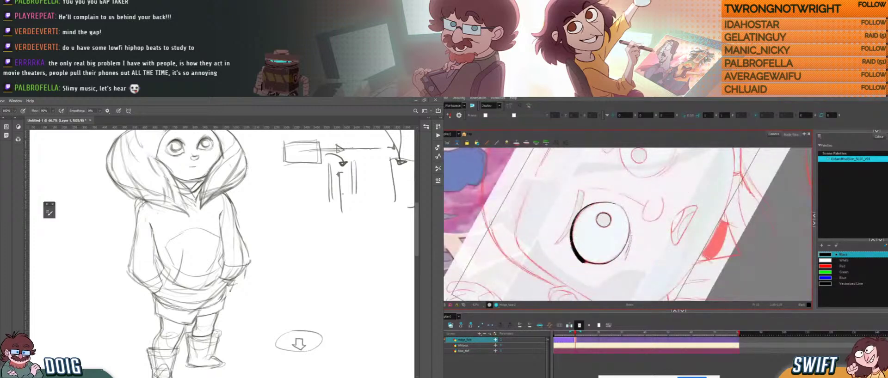
- Check the under-eye crease against the adjacent drawing and touch it up, and start the side edge of the hoodie's pocket
key(ctrl+alt)
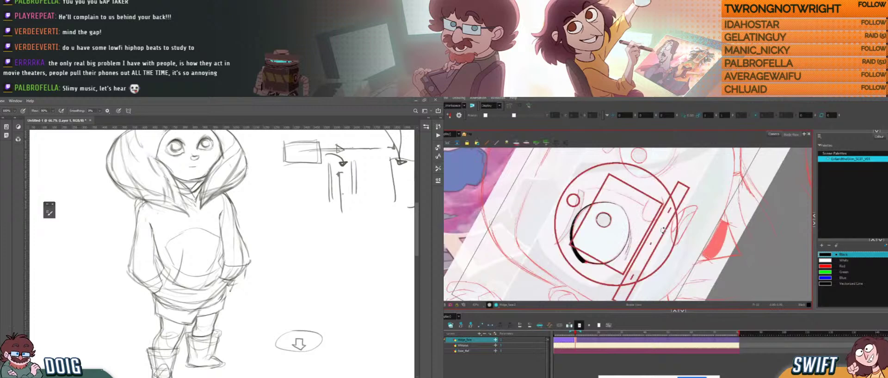
drag(662, 188, 668, 256)
key(space)
key(ctrl+alt)
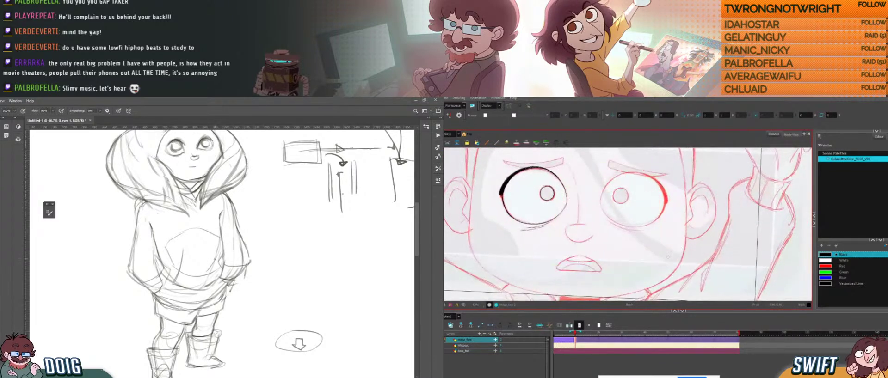
drag(219, 257, 218, 272)
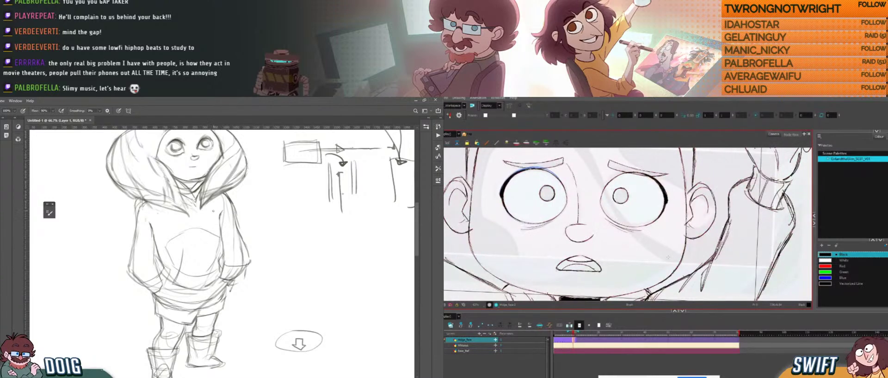
key(.)
key(.)
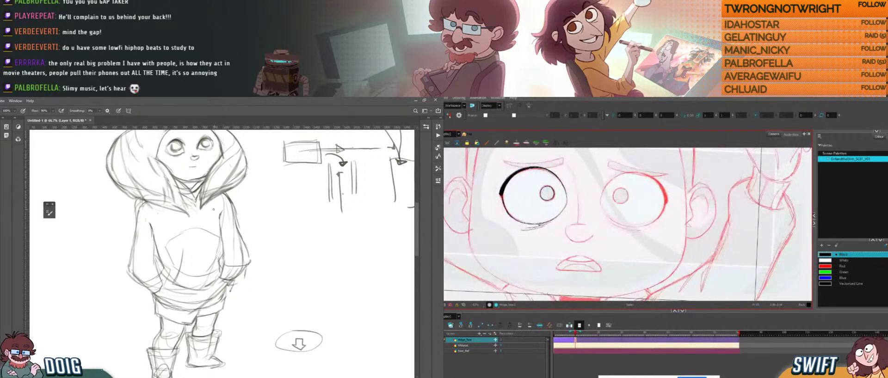
click(539, 226)
click(540, 227)
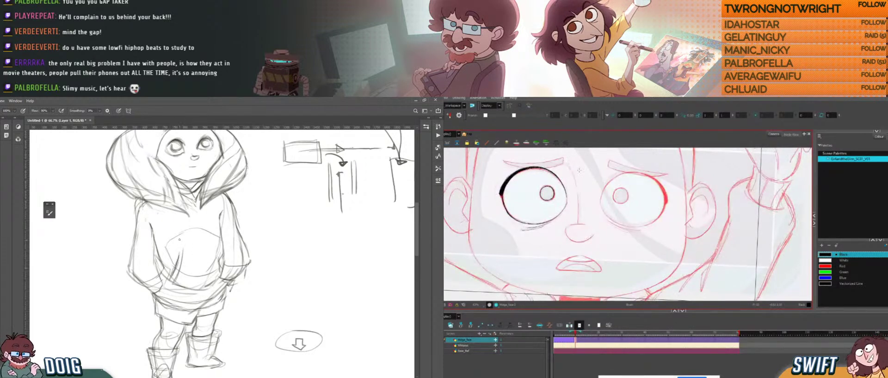
- Sketch the top edge of the hooded character's front pocket and erase the old oval guide around the belly
drag(579, 170, 585, 250)
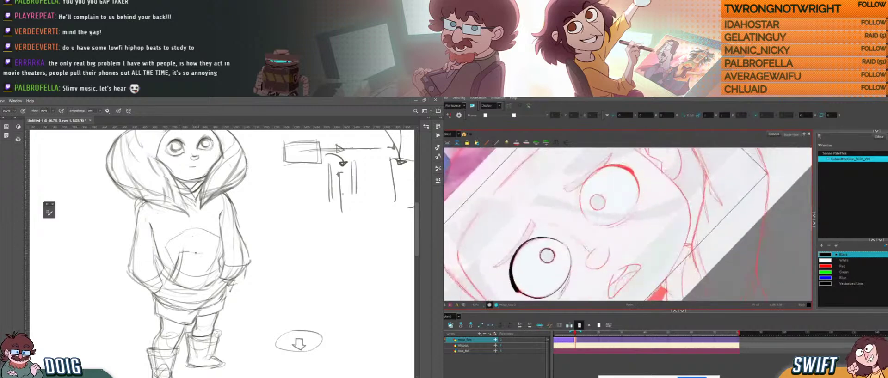
drag(179, 252, 208, 250)
drag(580, 261, 597, 244)
key(e)
mouse_move(168, 241)
mouse_down()
mouse_move(166, 252)
mouse_move(170, 239)
mouse_up()
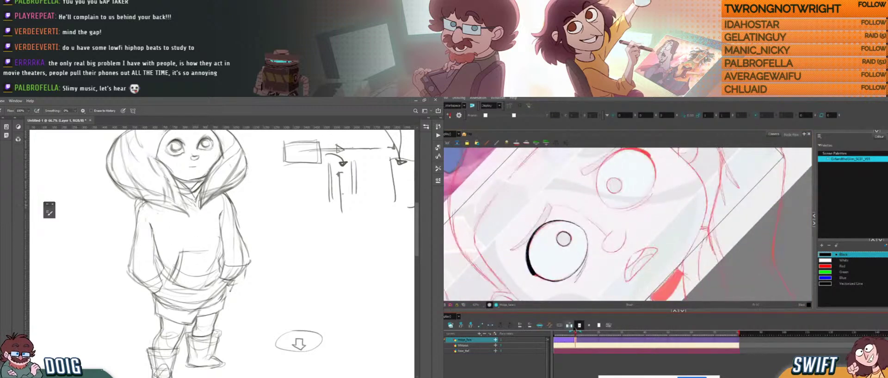
drag(196, 237, 202, 230)
drag(181, 271, 185, 262)
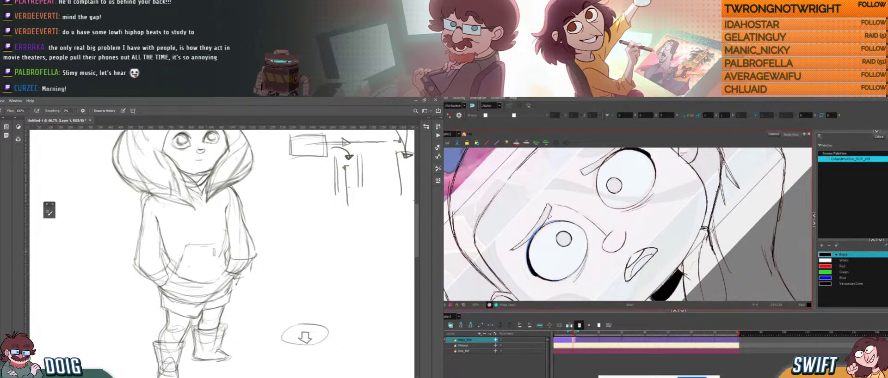
- Redraw the top edge of the hoodie's front pocket and ink the eyebrow above the wide-eyed character's first eye
click(577, 339)
drag(213, 242, 227, 262)
key(b)
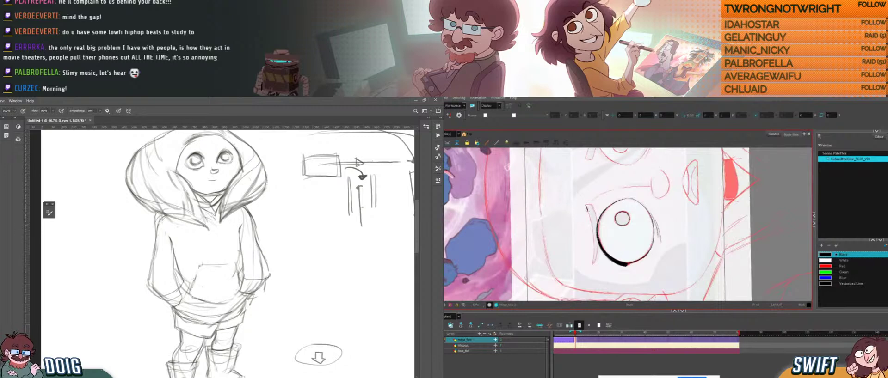
drag(199, 266, 196, 280)
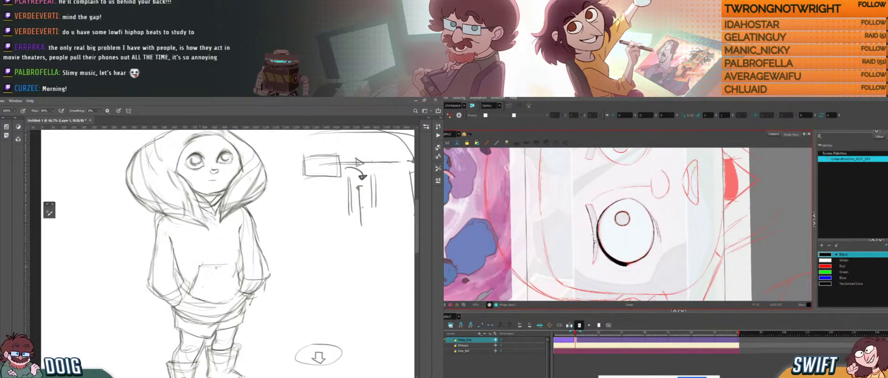
drag(213, 268, 237, 275)
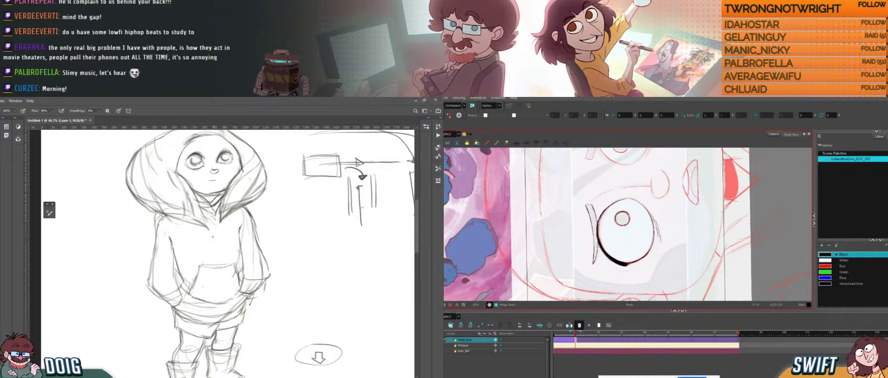
key(ctrl+alt)
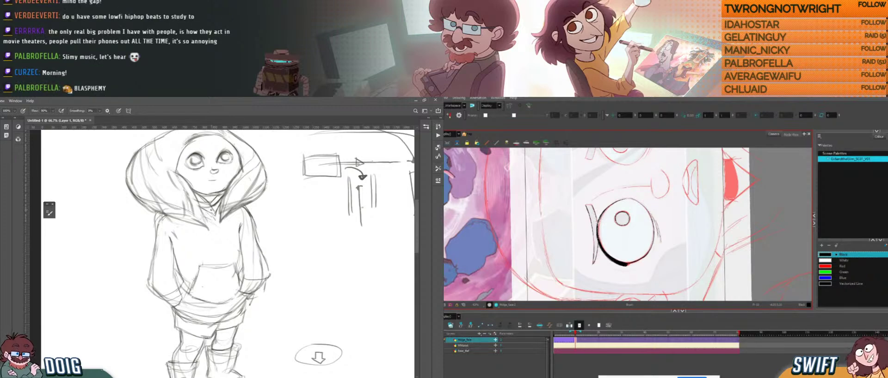
- Select the inked eyebrow and clean up the sketch lines along the hoodie's inner sleeve and chest
mouse_move(600, 222)
mouse_down()
mouse_move(598, 239)
mouse_move(635, 238)
mouse_move(630, 189)
mouse_up()
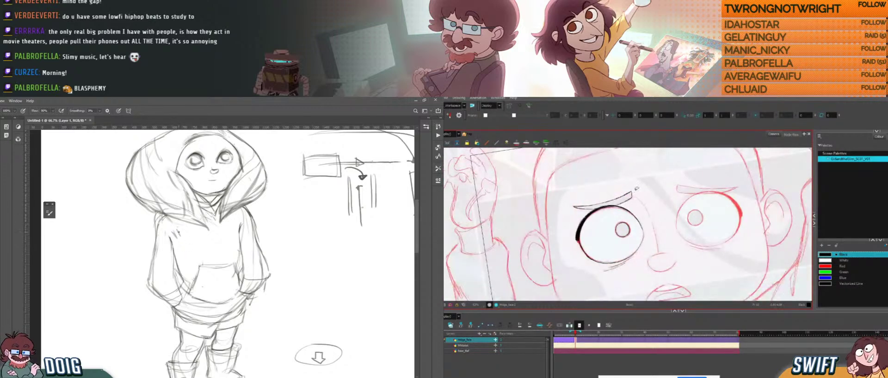
mouse_move(634, 190)
mouse_down()
mouse_move(594, 203)
mouse_move(574, 194)
mouse_move(637, 188)
mouse_up()
key(e)
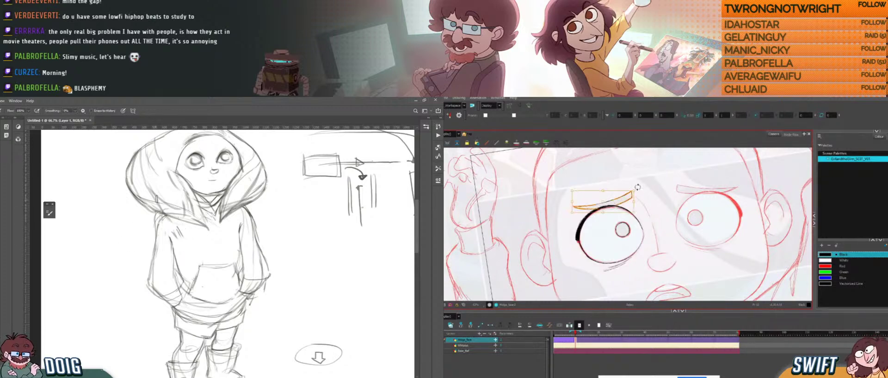
drag(172, 234, 180, 241)
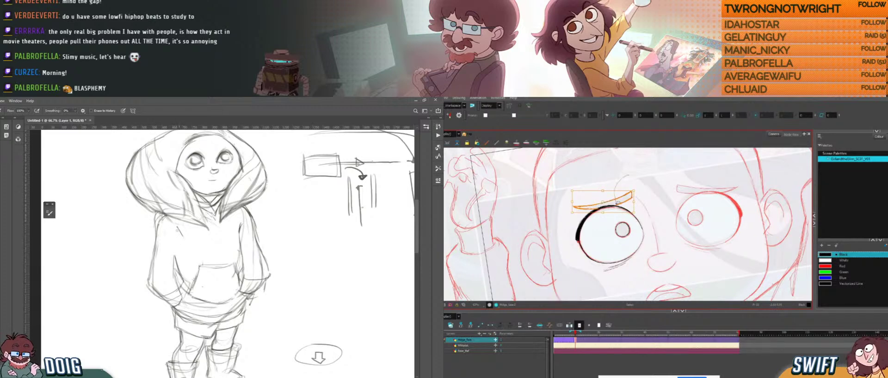
key(b)
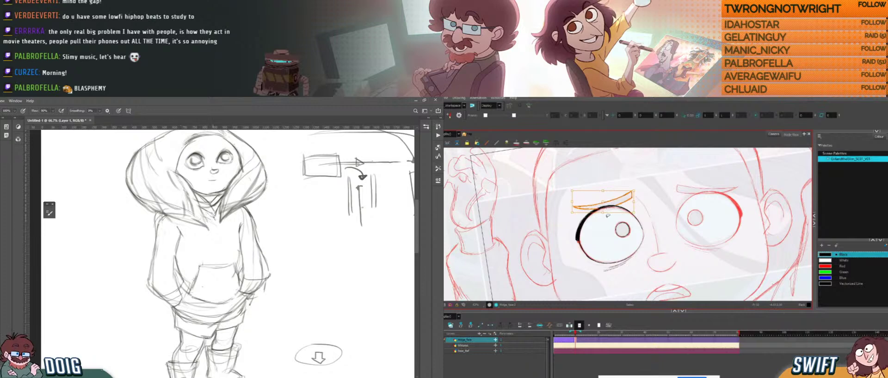
drag(199, 238, 201, 252)
drag(220, 279, 220, 252)
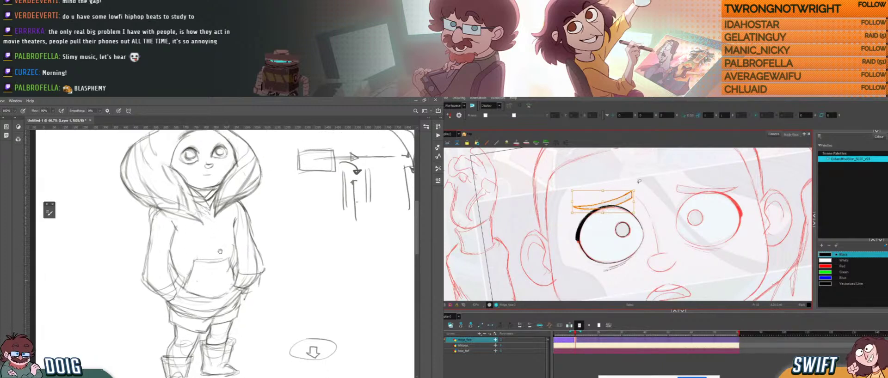
- Move the selected eyebrow slightly higher above the wide-eyed character's first eye and deselect it
scroll(220, 251, down, 3)
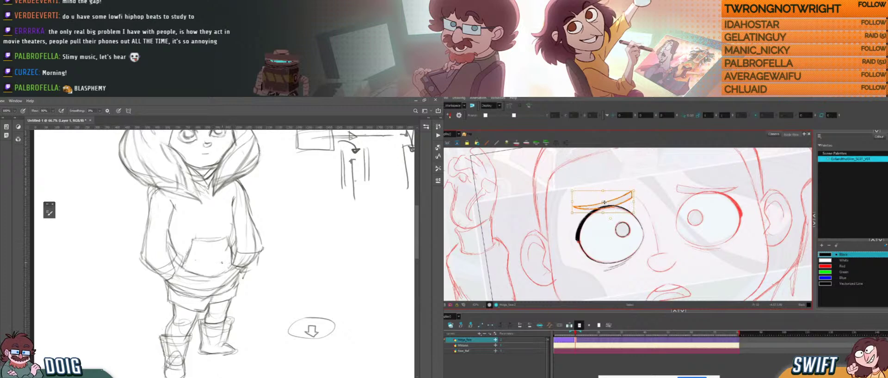
drag(605, 203, 635, 190)
drag(184, 249, 190, 225)
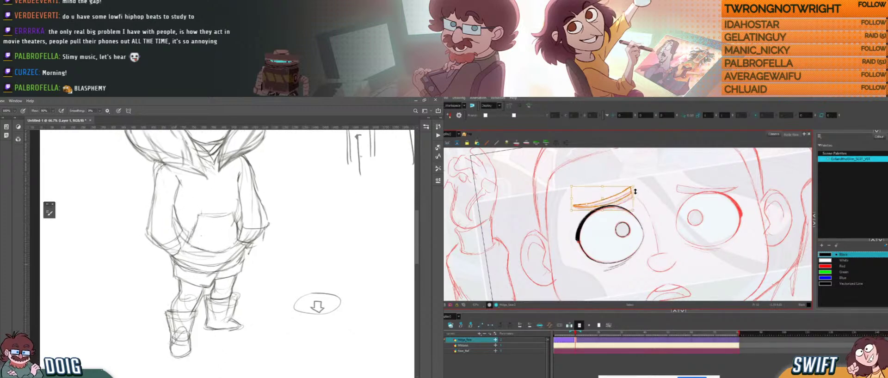
mouse_move(176, 264)
mouse_down()
mouse_move(176, 276)
mouse_move(203, 286)
mouse_move(211, 241)
mouse_up()
click(651, 181)
key(shift+x)
key(e)
drag(667, 252, 631, 242)
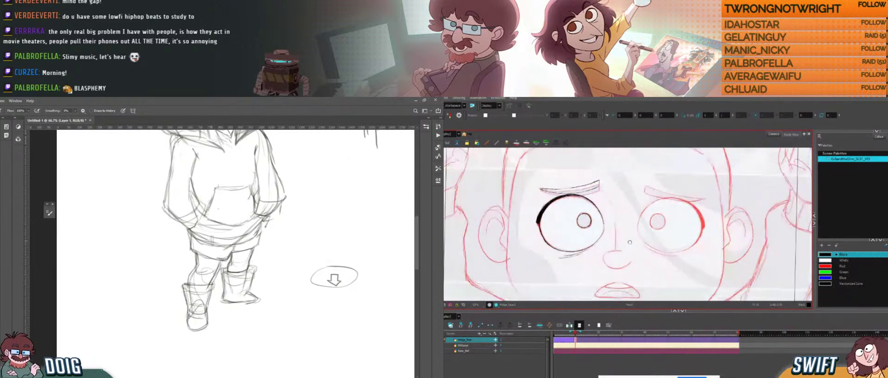
- Tidy the inner end of the inked eyebrow and clear the construction lines from the hooded character's front boot
click(596, 186)
key(b)
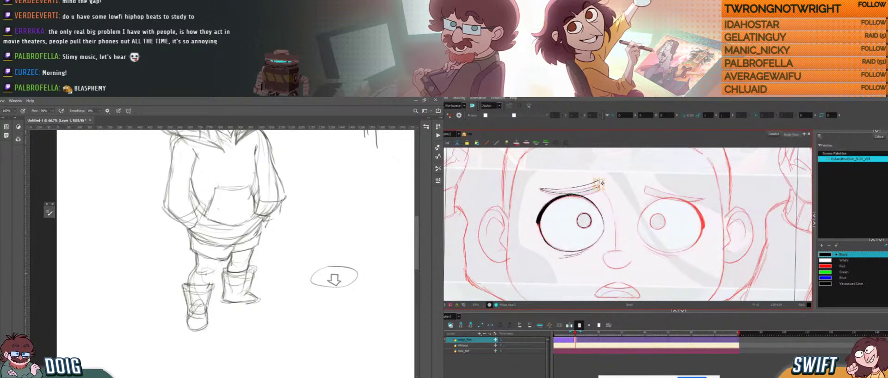
drag(208, 283, 221, 260)
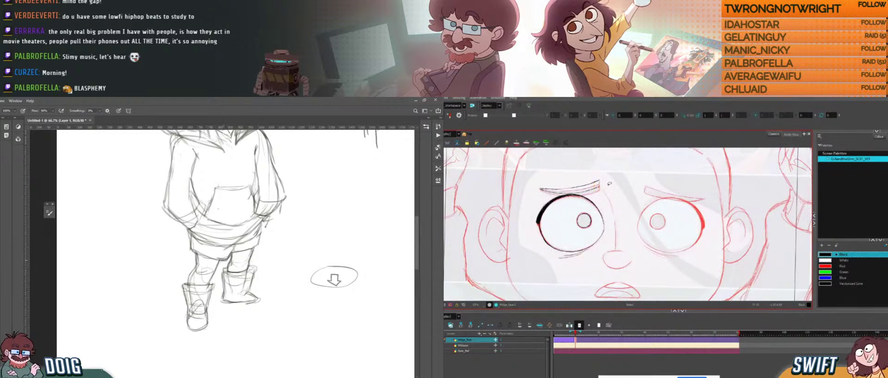
scroll(233, 250, down, 2)
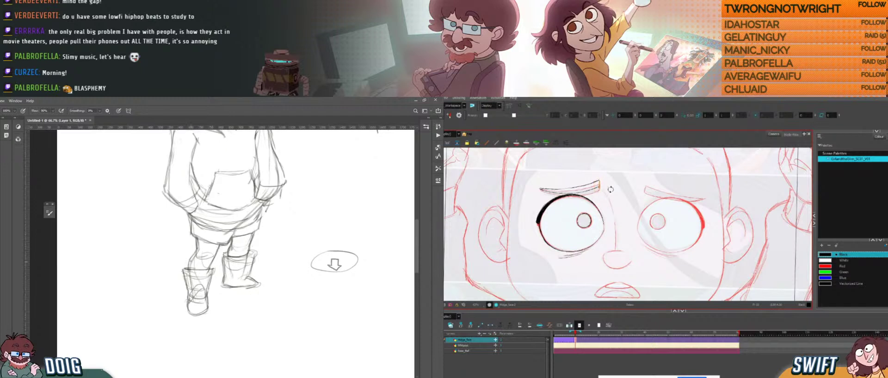
key(e)
drag(198, 274, 190, 302)
drag(615, 190, 599, 185)
mouse_move(191, 277)
mouse_down()
mouse_move(186, 268)
mouse_move(198, 269)
mouse_up()
key(b)
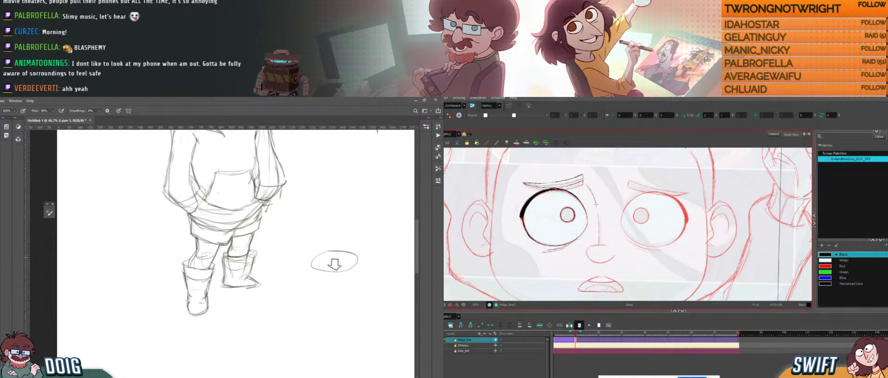
- Erase and redraw the cuff of the hooded character's rear boot while inking the wide-eyed character's nose bridge
drag(253, 245, 250, 253)
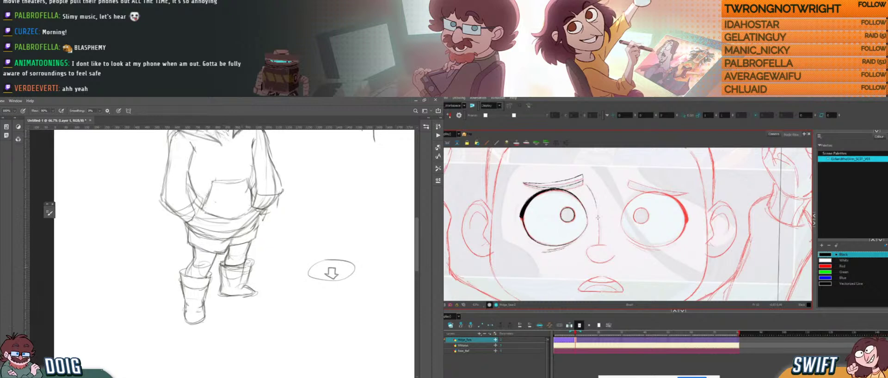
key(e)
mouse_move(253, 261)
mouse_down()
mouse_move(252, 270)
mouse_move(230, 255)
mouse_move(228, 265)
mouse_up()
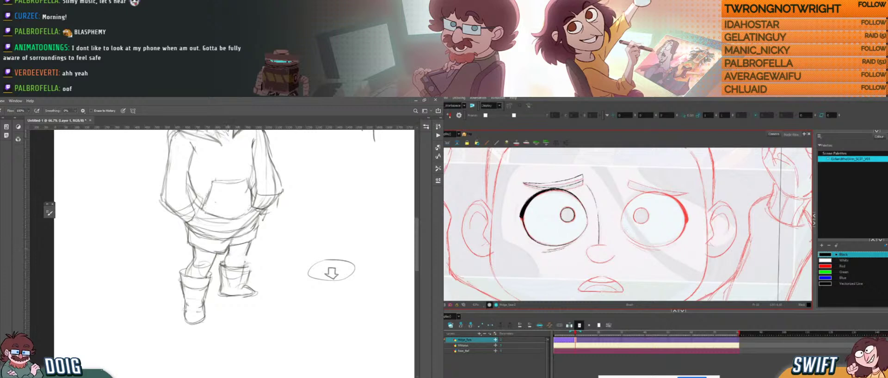
key(b)
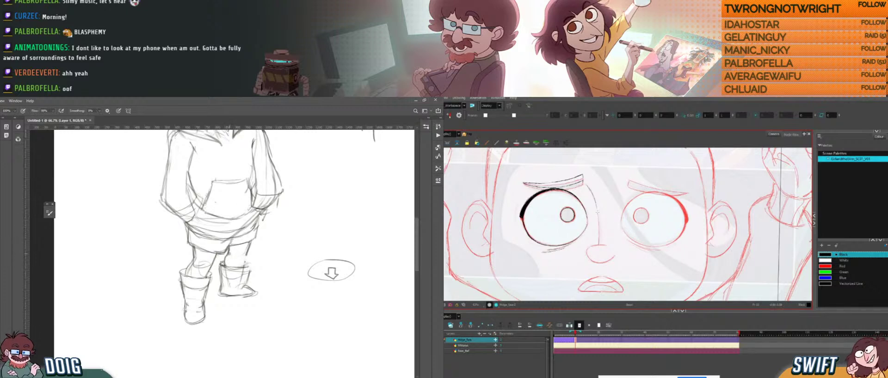
drag(245, 258, 242, 266)
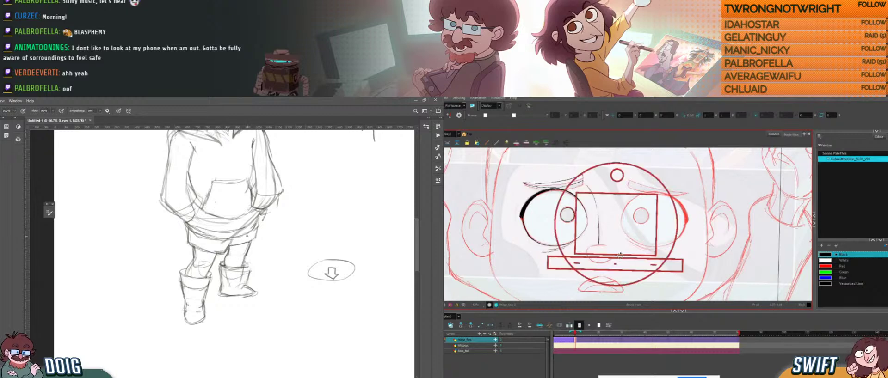
- Extend the inked nose bridge down to the nose tip and strengthen the shaft lines of the rear boot
mouse_move(608, 260)
mouse_down()
mouse_move(642, 251)
mouse_move(600, 227)
mouse_up()
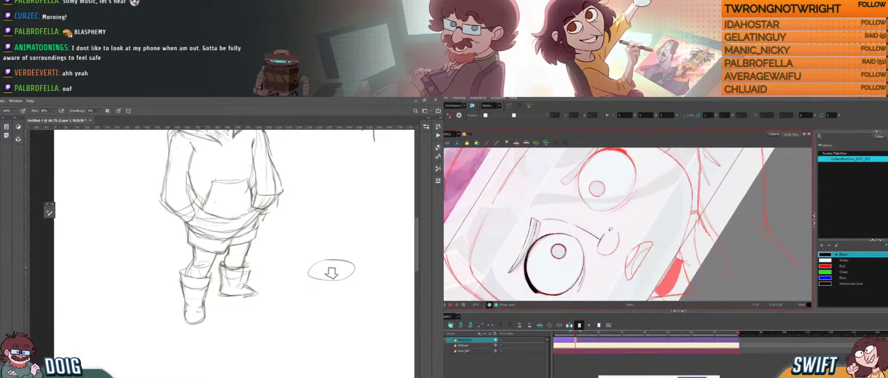
drag(250, 261, 253, 253)
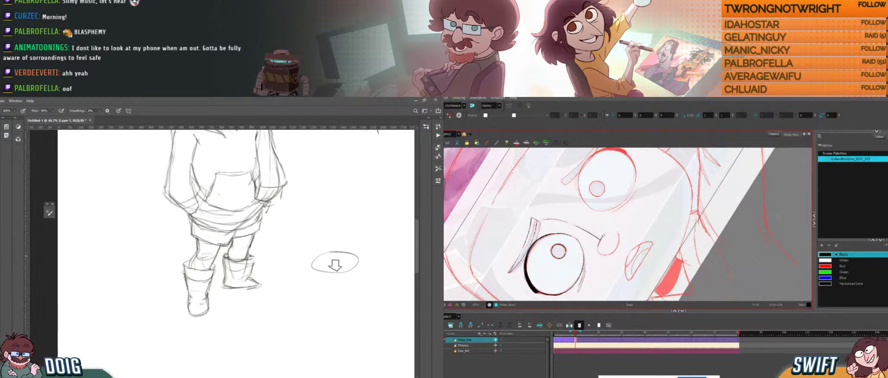
key(alt+b)
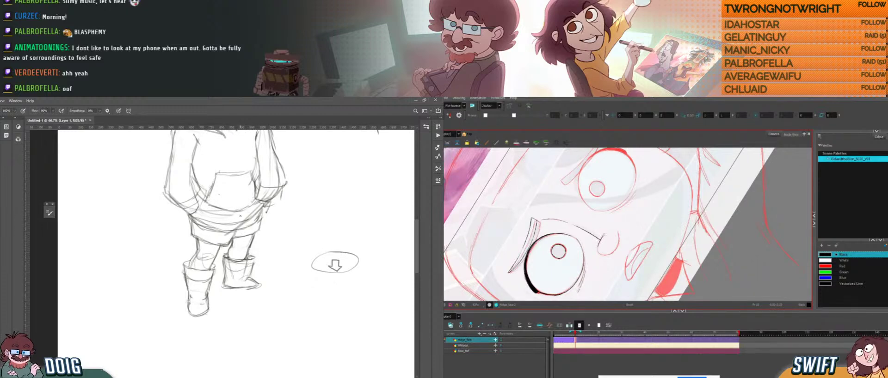
drag(626, 240, 579, 257)
drag(609, 230, 582, 234)
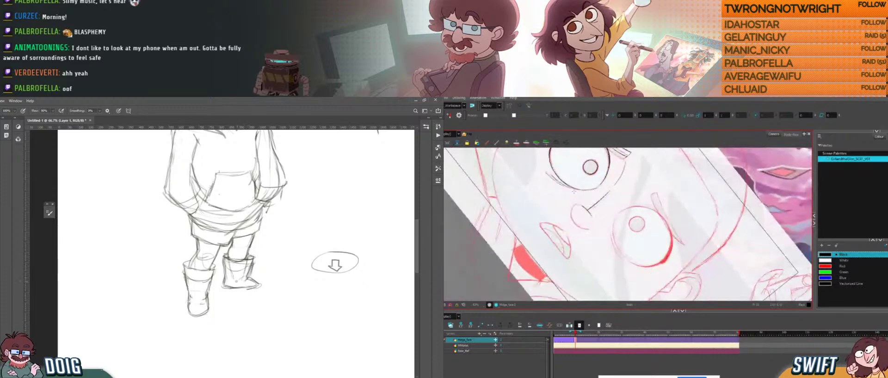
drag(226, 285, 249, 275)
drag(208, 297, 211, 305)
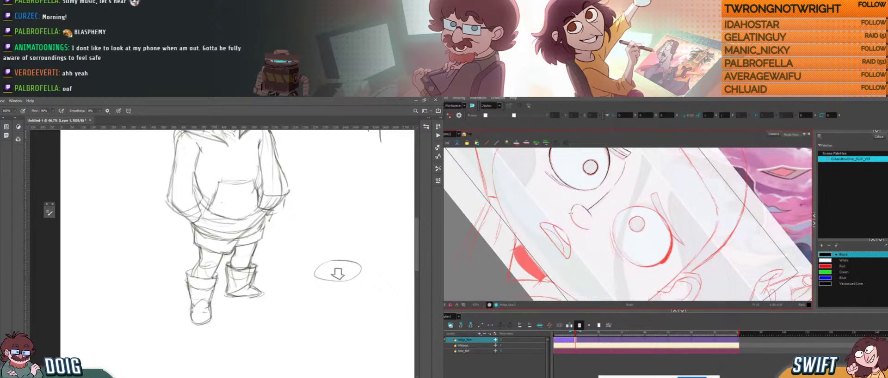
- Ink the first curve of the wide-eyed character's nose tip and refine the hooded character's lower leg and rear boot
drag(588, 220, 608, 196)
drag(254, 216, 248, 231)
drag(607, 196, 582, 225)
drag(223, 288, 239, 291)
key(e)
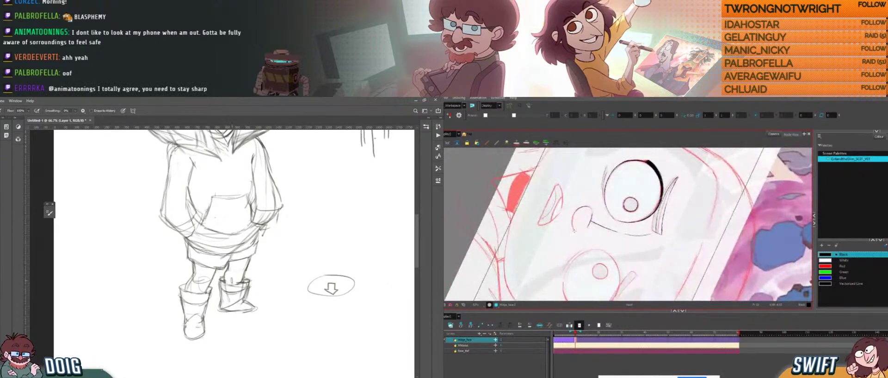
key(b)
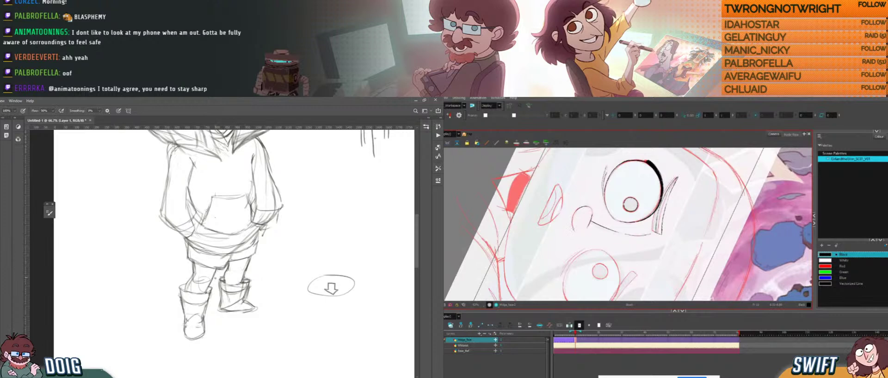
drag(221, 283, 237, 286)
drag(574, 230, 573, 227)
drag(211, 271, 213, 266)
drag(660, 246, 665, 214)
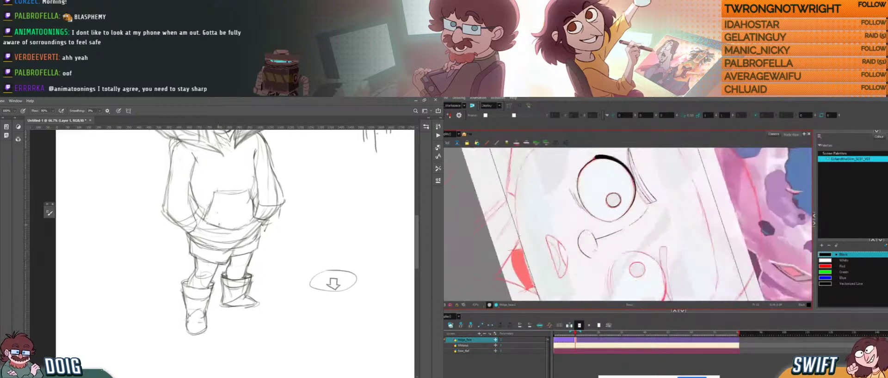
mouse_move(576, 242)
mouse_down()
mouse_move(584, 228)
mouse_move(577, 234)
mouse_up()
key(ctrl+z)
key(ctrl+z)
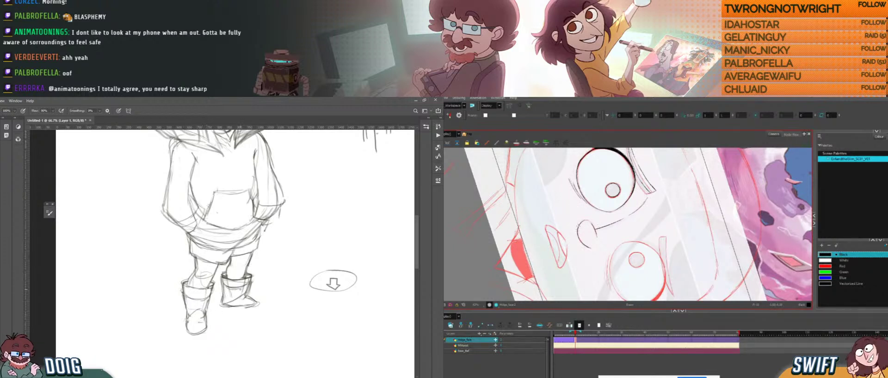
- Ink the rounded outline of the wide-eyed character's nose tip and go over the rear boot's outline
drag(230, 281, 231, 291)
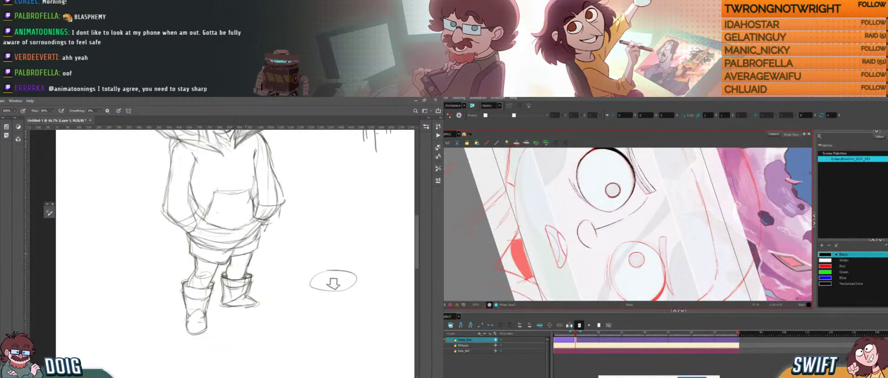
drag(264, 252, 281, 242)
drag(588, 219, 592, 211)
drag(281, 242, 282, 241)
drag(592, 211, 613, 244)
mouse_move(248, 268)
mouse_down()
mouse_move(253, 259)
mouse_move(276, 281)
mouse_move(254, 284)
mouse_up()
- Erase the rough lines around the rear boot and redraw its sole, touching up the inked nose curve
key(e)
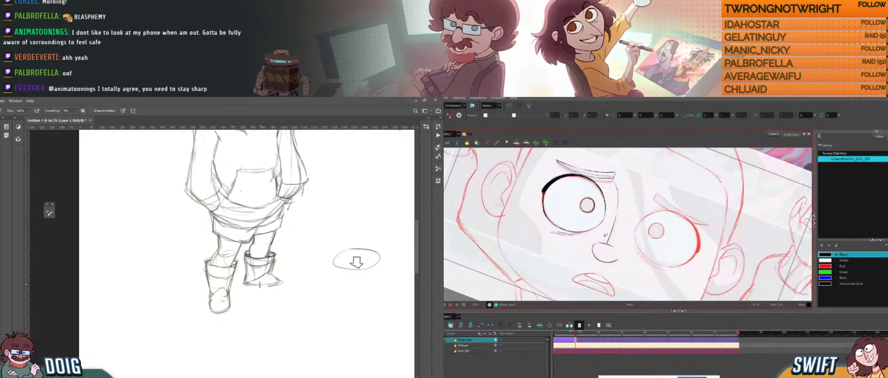
drag(635, 247, 640, 225)
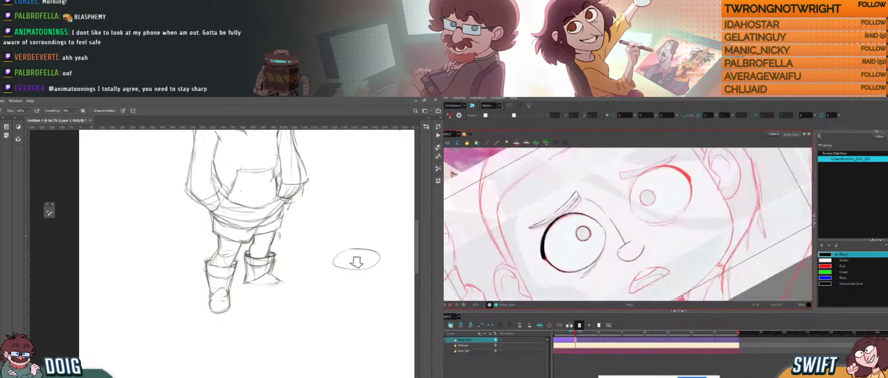
key(b)
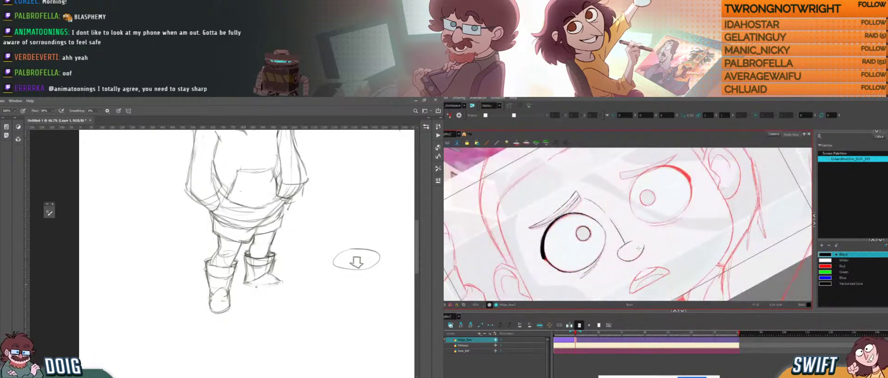
drag(656, 247, 634, 266)
drag(249, 285, 265, 286)
mouse_move(634, 266)
mouse_down()
mouse_move(640, 247)
mouse_move(631, 273)
mouse_move(660, 251)
mouse_up()
- Go over the hooded character's rear boot, clarifying its cuff, shaft and toe lines
drag(254, 218, 241, 237)
mouse_move(673, 241)
mouse_down()
mouse_move(657, 240)
mouse_move(656, 250)
mouse_up()
drag(651, 212, 628, 257)
drag(247, 281, 261, 257)
drag(628, 257, 600, 243)
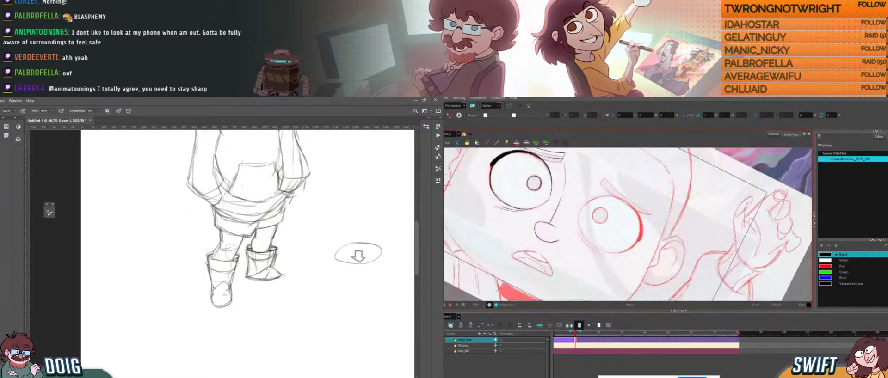
- Erase the rear boot's front edge and redraw its instep and toe, and ink the iris circle of the wide-eyed character's second eye
key(e)
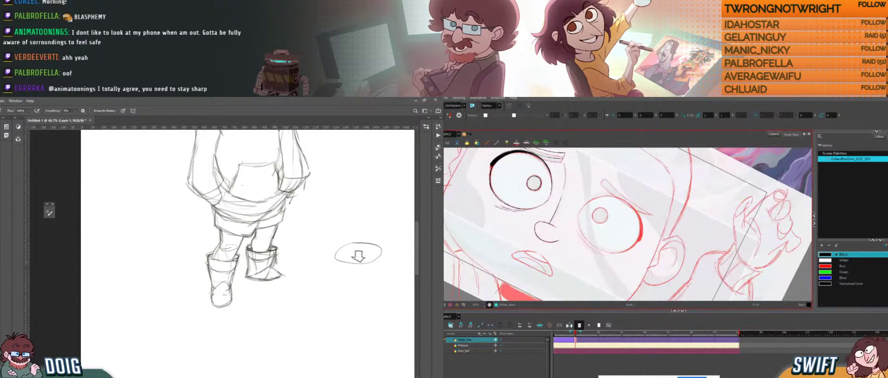
mouse_move(278, 251)
mouse_down()
mouse_move(273, 268)
mouse_move(283, 274)
mouse_up()
mouse_move(573, 231)
mouse_down()
mouse_move(593, 256)
mouse_move(610, 258)
mouse_move(600, 234)
mouse_up()
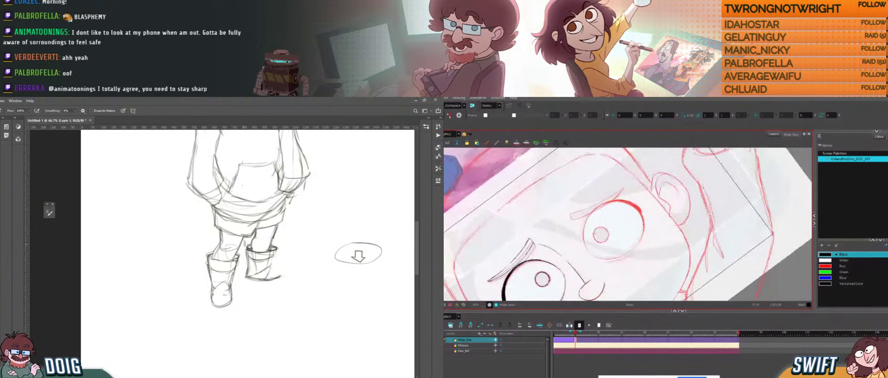
key(b)
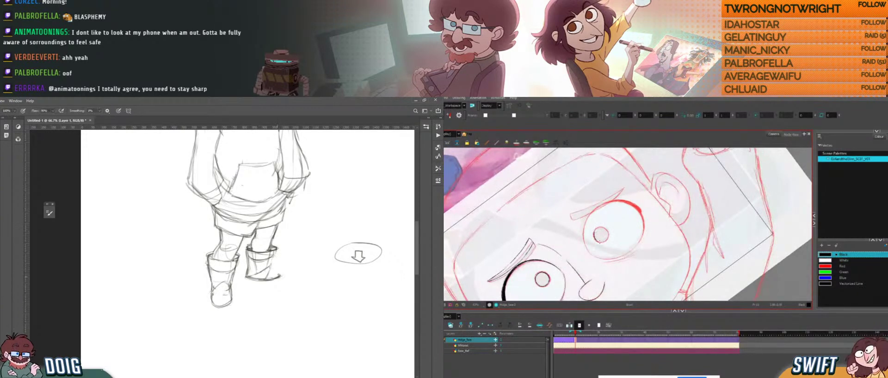
key(ctrl+z)
drag(610, 238, 597, 208)
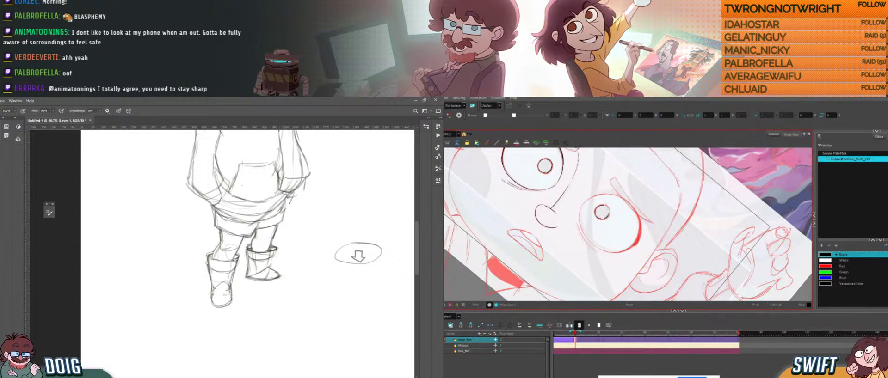
- Draw the ankle crease and sole line on the rear boot and clean up its cuff
drag(247, 246, 243, 256)
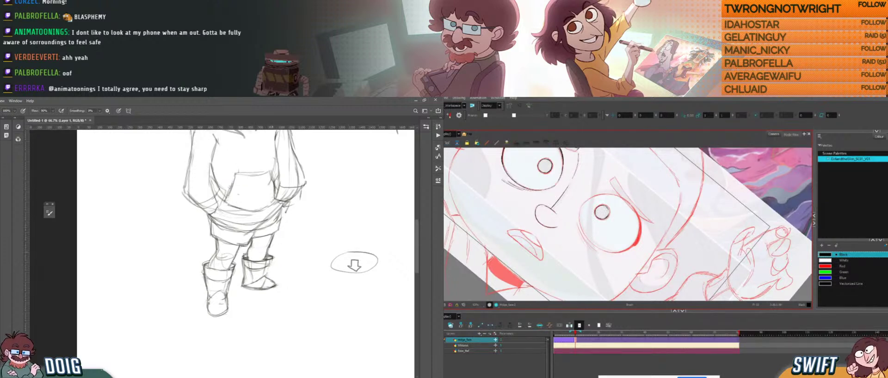
drag(253, 286, 267, 288)
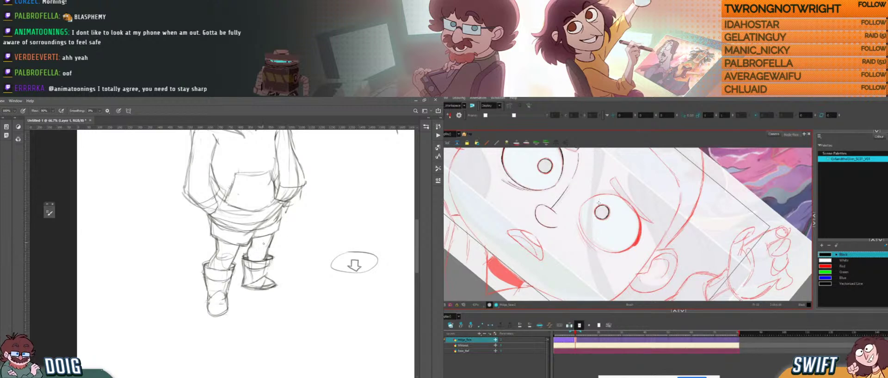
drag(269, 263, 250, 246)
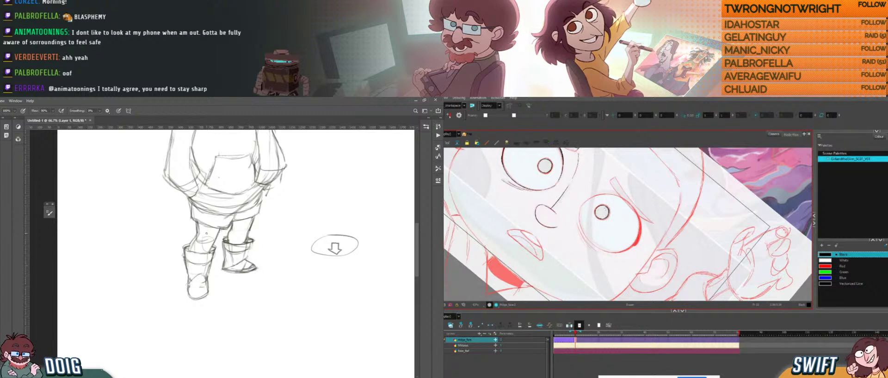
key(e)
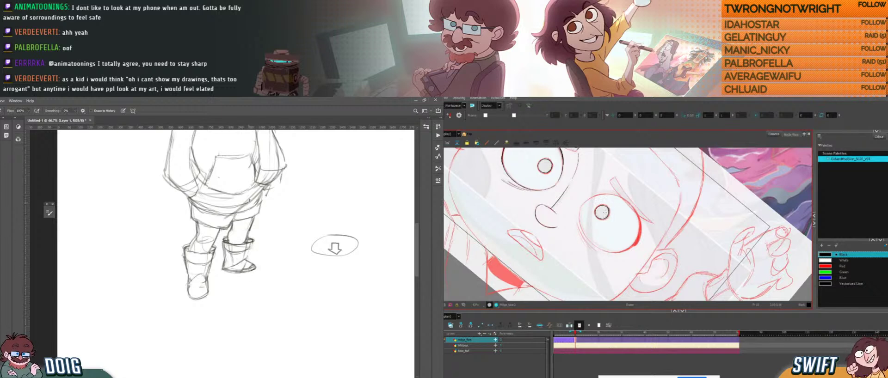
key(b)
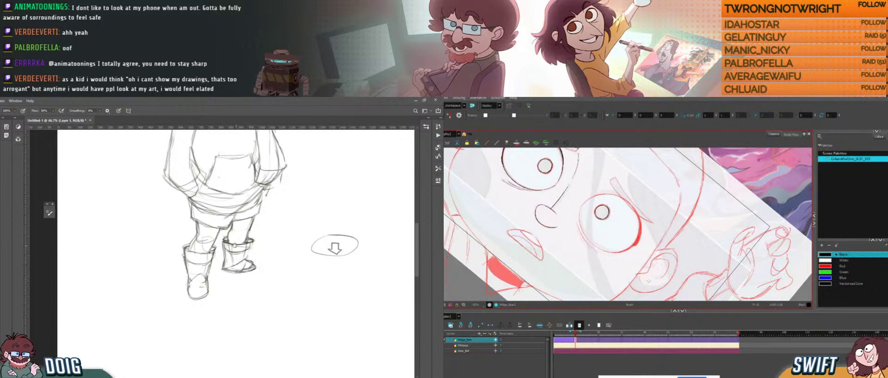
- Strengthen the hooded character's rear leg line above the boot and the boot's shaft
key(ctrl+alt)
mouse_move(602, 226)
mouse_down()
mouse_move(619, 209)
mouse_move(604, 234)
mouse_up()
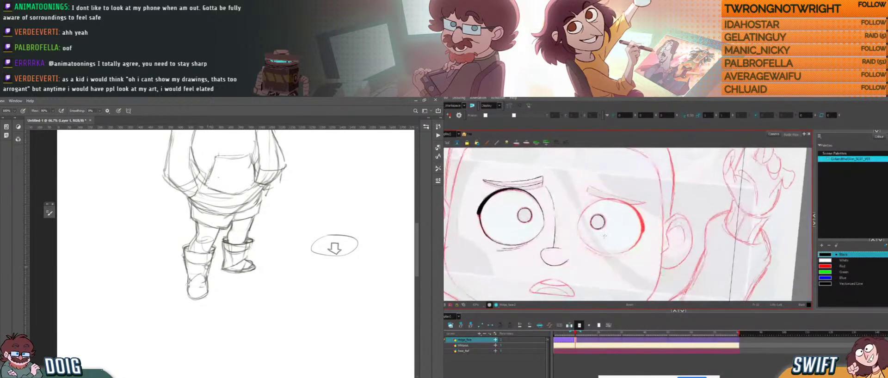
drag(247, 257, 233, 273)
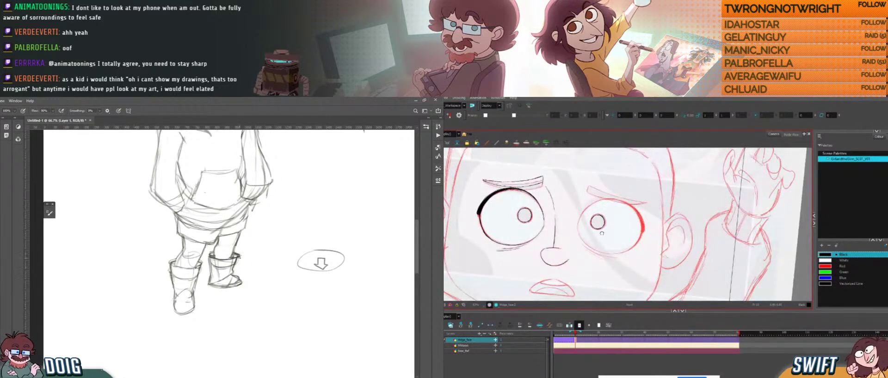
mouse_move(606, 233)
mouse_down()
mouse_move(611, 244)
mouse_move(603, 234)
mouse_up()
- Lighten the rough ankle lines on the front boot with the eraser and delete the stray ink piece beside the second eye's iris
key(e)
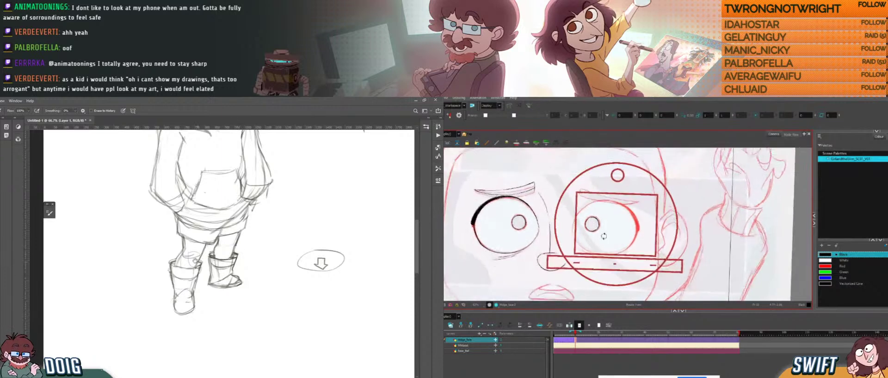
mouse_move(191, 272)
mouse_down()
mouse_move(168, 303)
mouse_move(183, 281)
mouse_up()
drag(594, 216, 599, 224)
drag(183, 281, 189, 274)
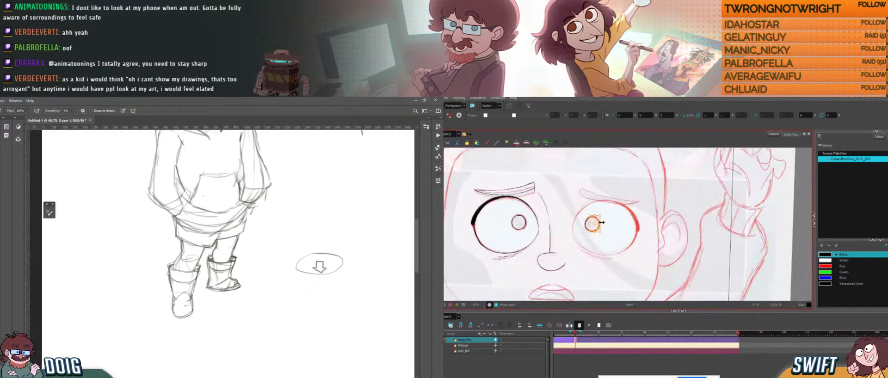
key(alt+s)
mouse_move(600, 213)
mouse_down()
mouse_move(596, 229)
mouse_move(600, 224)
mouse_up()
click(596, 224)
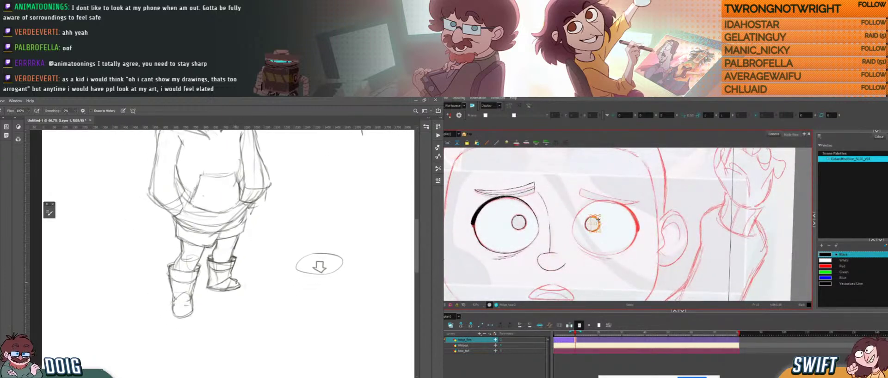
key(Delete)
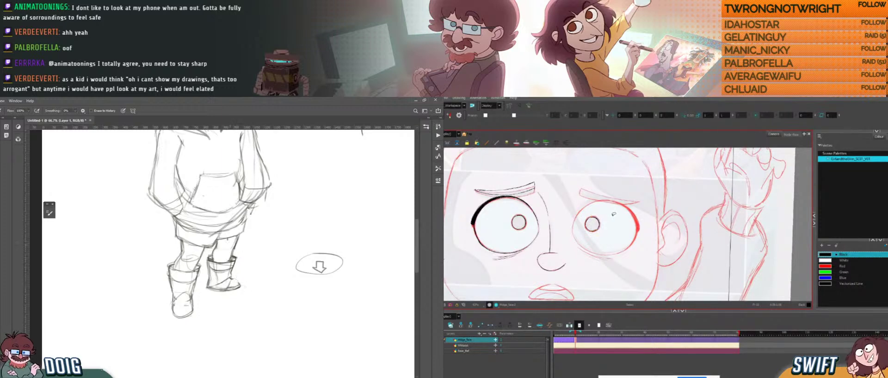
mouse_move(615, 214)
mouse_down()
mouse_move(605, 225)
mouse_move(606, 211)
mouse_move(622, 210)
mouse_move(612, 213)
mouse_up()
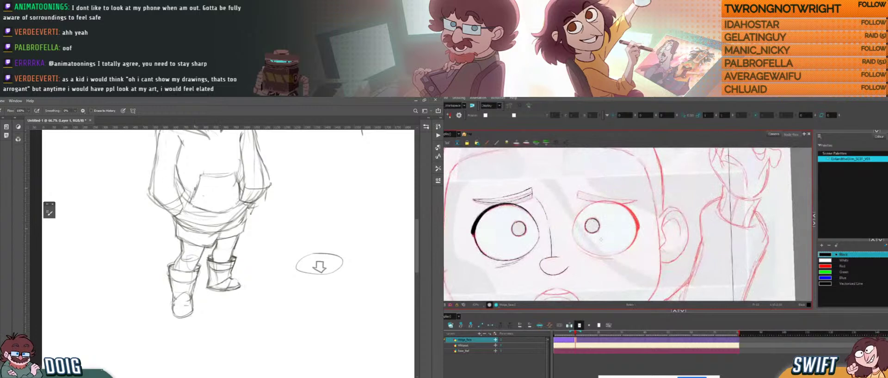
- Redraw the hooded character's front boot with a clearer ankle fold, foot and toe outline
key(b)
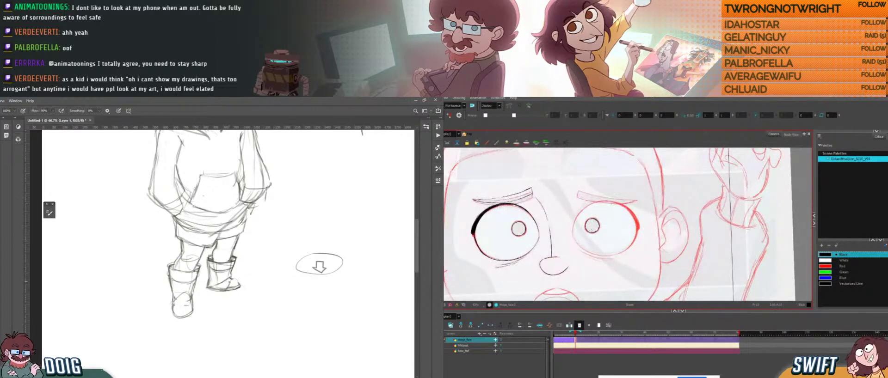
key(Escape)
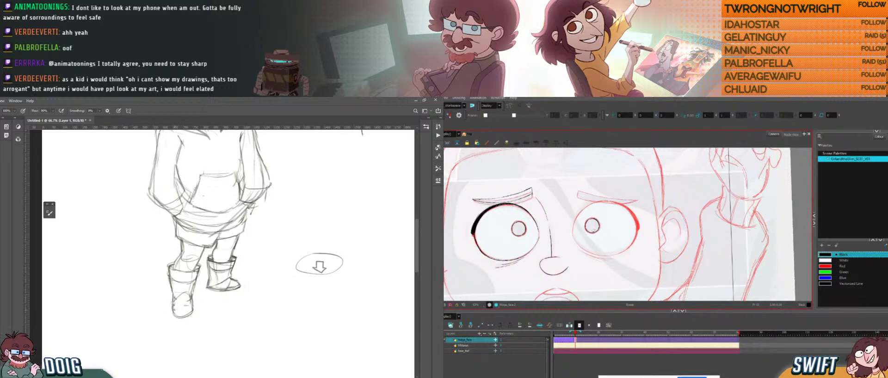
mouse_move(174, 311)
mouse_down()
mouse_move(195, 309)
mouse_move(173, 317)
mouse_move(191, 315)
mouse_move(176, 309)
mouse_move(184, 313)
mouse_move(183, 298)
mouse_move(177, 302)
mouse_move(188, 281)
mouse_up()
key(e)
key(b)
click(598, 227)
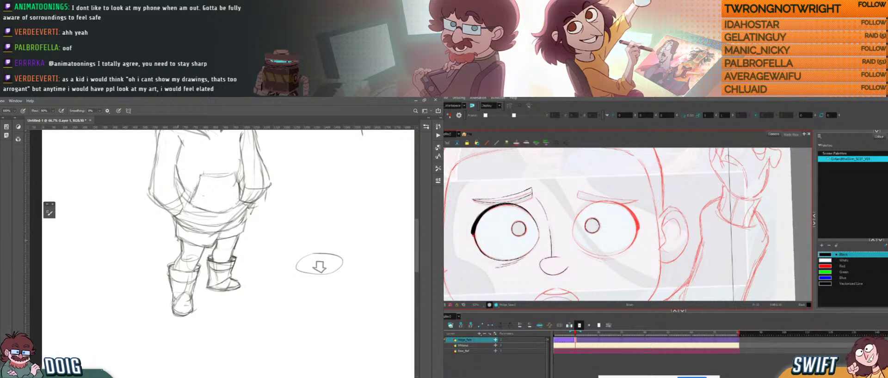
drag(605, 217, 595, 224)
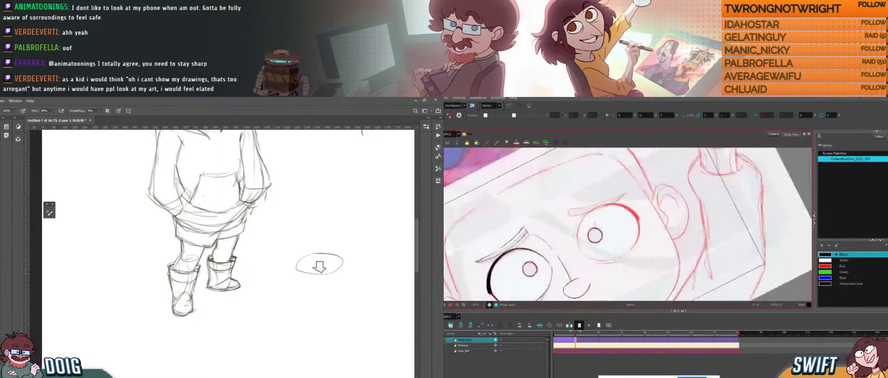
- Ink the round outline of the wide-eyed character's second eye over the red sketch line
drag(195, 228, 188, 269)
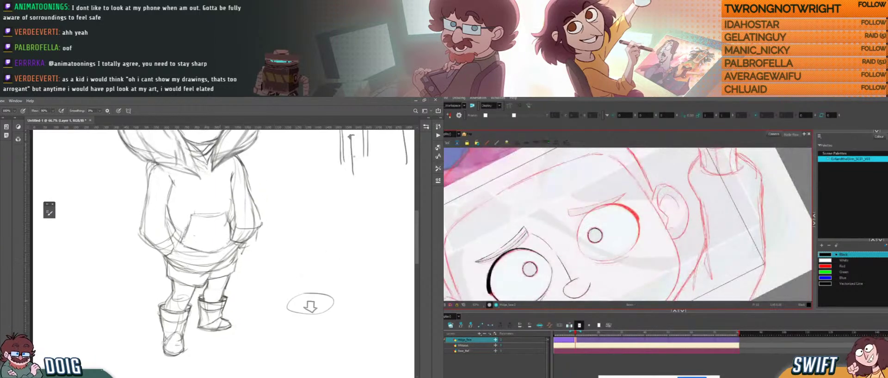
mouse_move(602, 223)
mouse_down()
mouse_move(614, 230)
mouse_move(601, 230)
mouse_move(589, 194)
mouse_move(596, 224)
mouse_up()
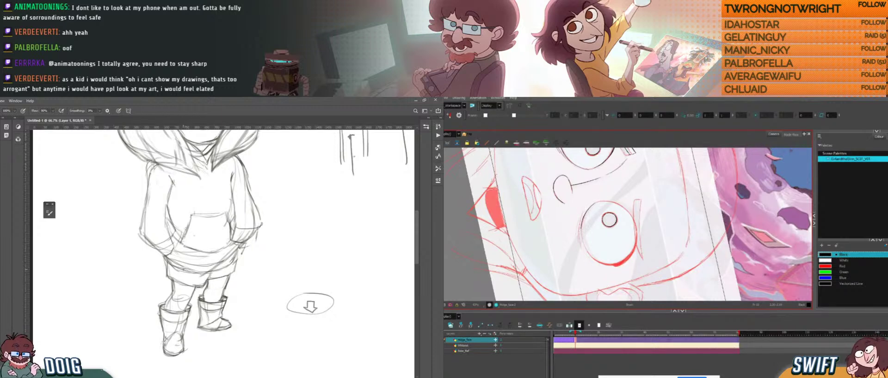
mouse_move(580, 233)
mouse_down()
mouse_move(584, 249)
mouse_move(549, 235)
mouse_up()
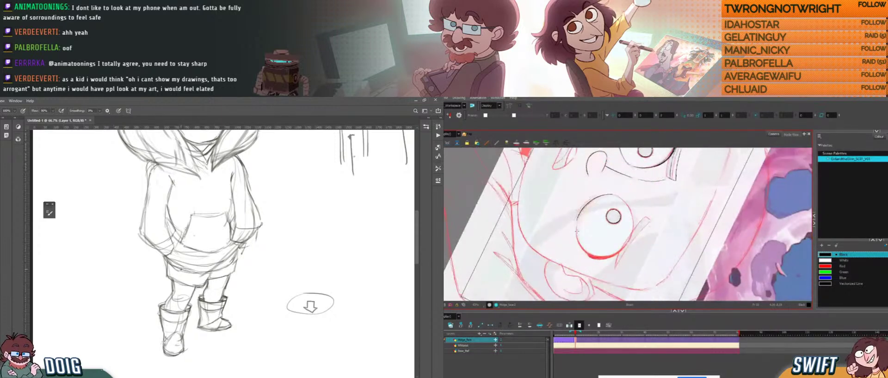
drag(579, 215, 582, 250)
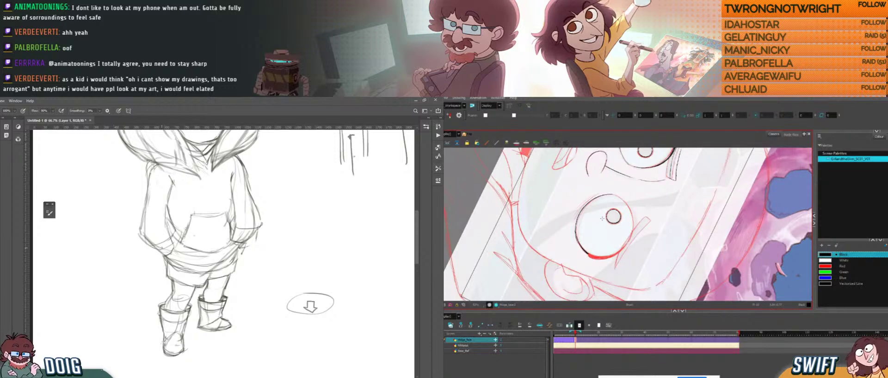
click(577, 235)
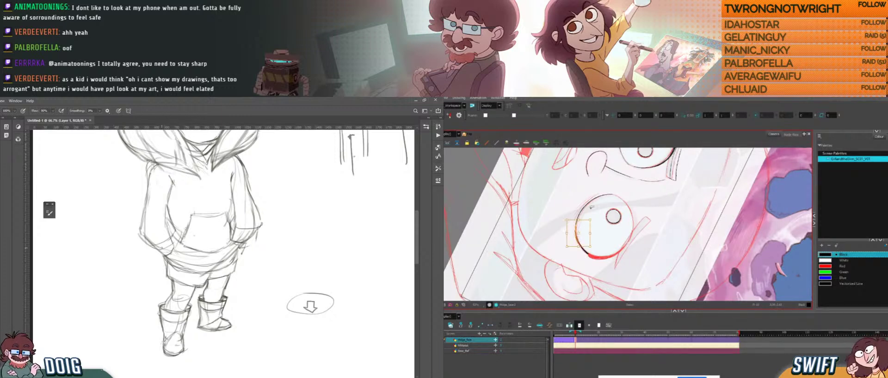
key(alt+b)
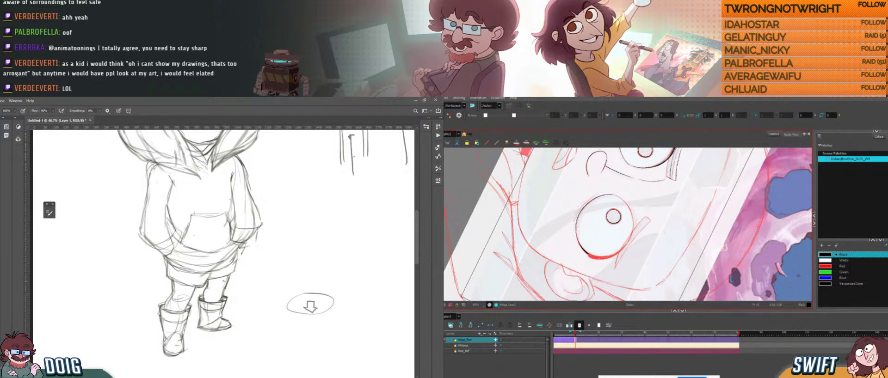
- Erase the rear leg's rough line between the shorts and boot and redraw it
key(e)
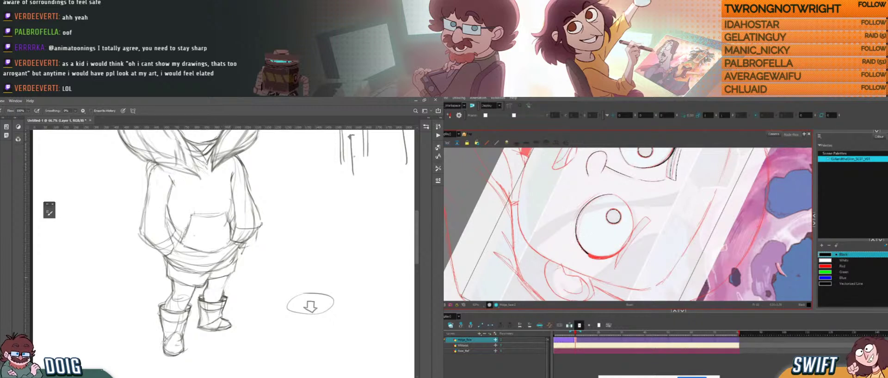
key(b)
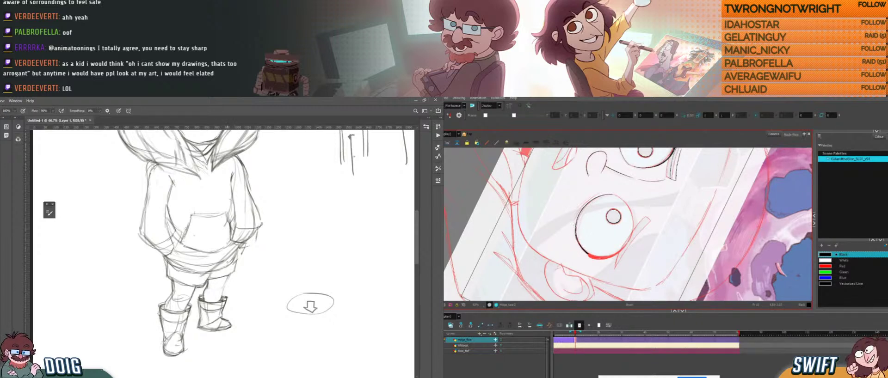
drag(227, 281, 220, 302)
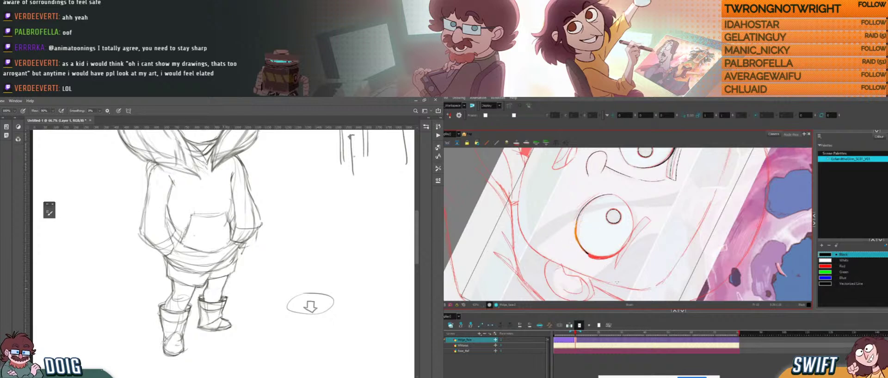
key(ctrl+z)
- Lasso the hooded character's body from the chest down to the boots and move it slightly upward
mouse_move(171, 239)
mouse_down()
mouse_move(181, 278)
mouse_move(178, 268)
mouse_up()
key(l)
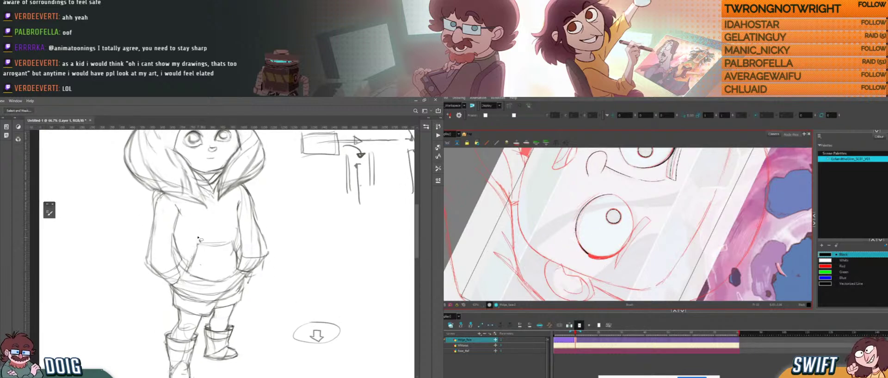
mouse_move(181, 224)
mouse_down()
mouse_move(156, 221)
mouse_move(132, 240)
mouse_move(130, 291)
mouse_move(147, 377)
mouse_move(206, 366)
mouse_move(272, 274)
mouse_move(248, 199)
mouse_move(199, 189)
mouse_up()
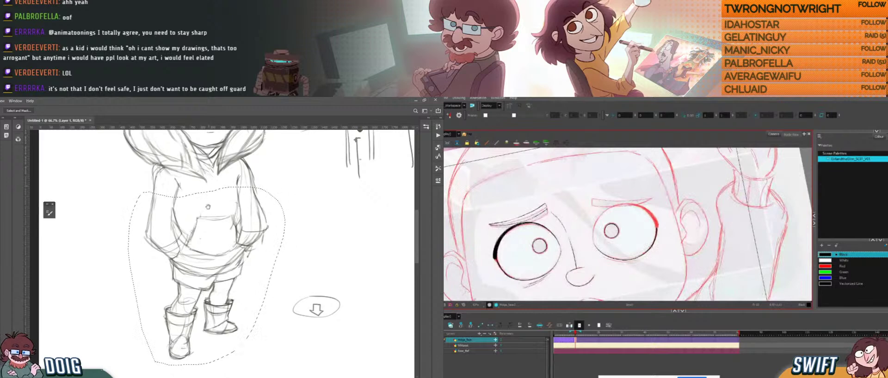
scroll(204, 194, up, 3)
key(b)
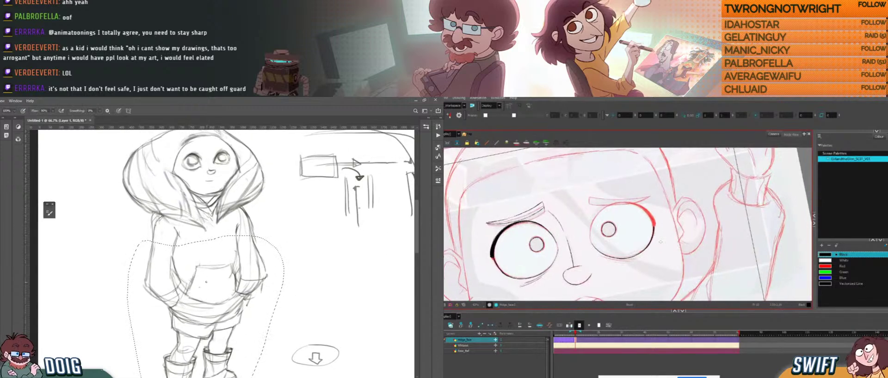
key(v)
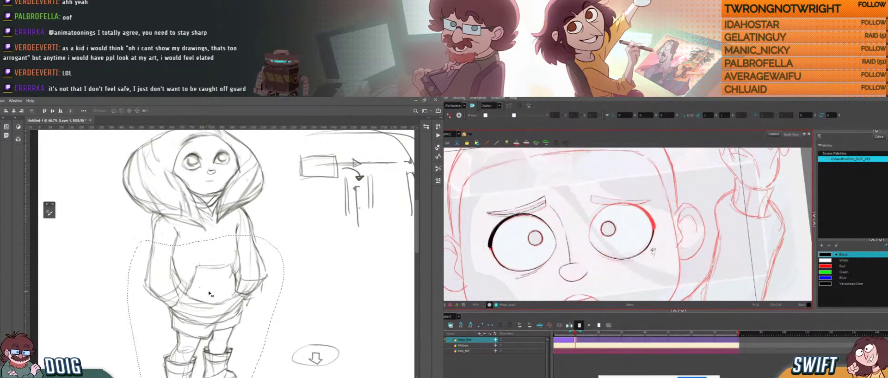
drag(210, 294, 208, 278)
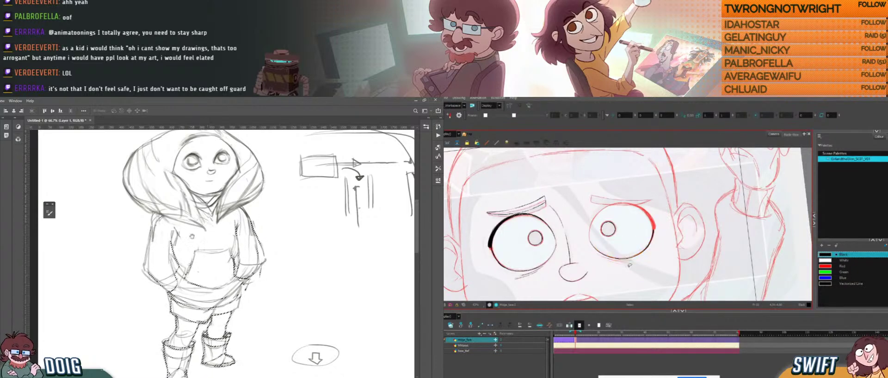
- Deselect the hooded character's moved body and the selected outline segment on the wide-eyed character's second eye
drag(189, 229, 201, 250)
key(b)
key(ctrl+d)
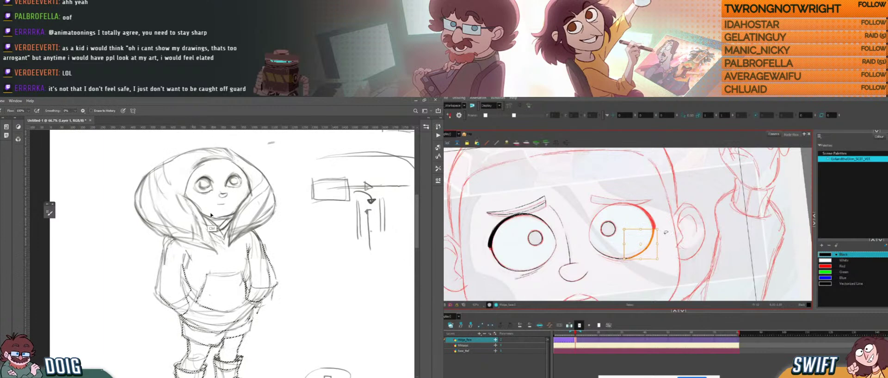
click(674, 233)
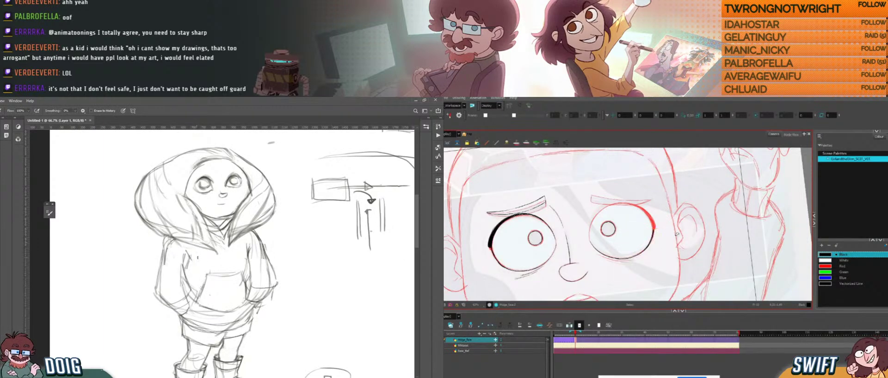
- Redraw the hooded character's viewer-left sleeve outline and refine the inked rim of the wide-eyed character's second eye
drag(167, 275, 180, 232)
click(663, 258)
drag(664, 260, 677, 225)
key(b)
drag(174, 228, 168, 256)
mouse_move(668, 242)
mouse_down()
mouse_move(667, 199)
mouse_move(654, 194)
mouse_up()
drag(164, 268, 172, 284)
mouse_move(660, 238)
mouse_down()
mouse_move(676, 237)
mouse_move(659, 236)
mouse_up()
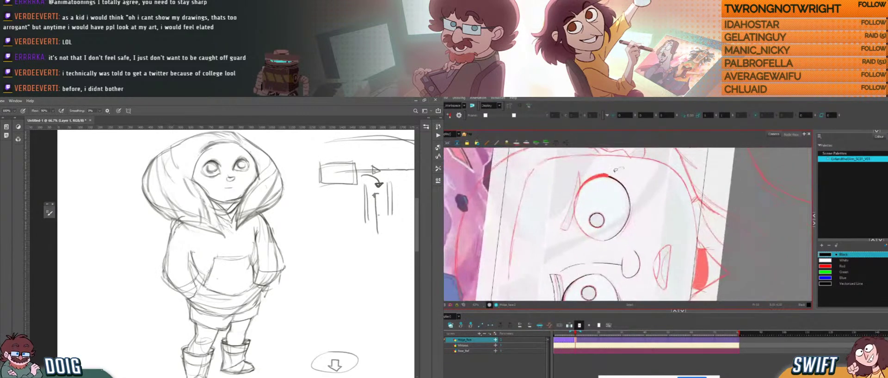
- Erase the rough outer line and cuff of the hooded character's viewer-right sleeve
click(626, 187)
key(e)
mouse_move(287, 228)
mouse_down()
mouse_move(287, 212)
mouse_move(276, 240)
mouse_up()
key(alt+b)
drag(266, 208, 277, 240)
mouse_move(664, 185)
mouse_down()
mouse_move(670, 210)
mouse_move(662, 232)
mouse_up()
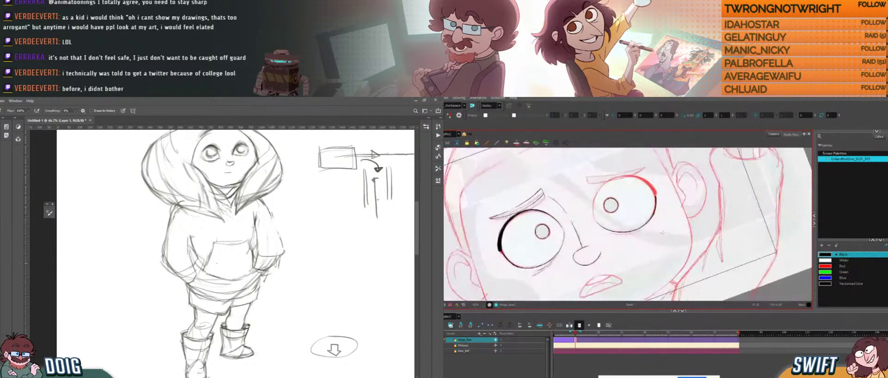
drag(276, 263, 266, 268)
drag(657, 207, 613, 181)
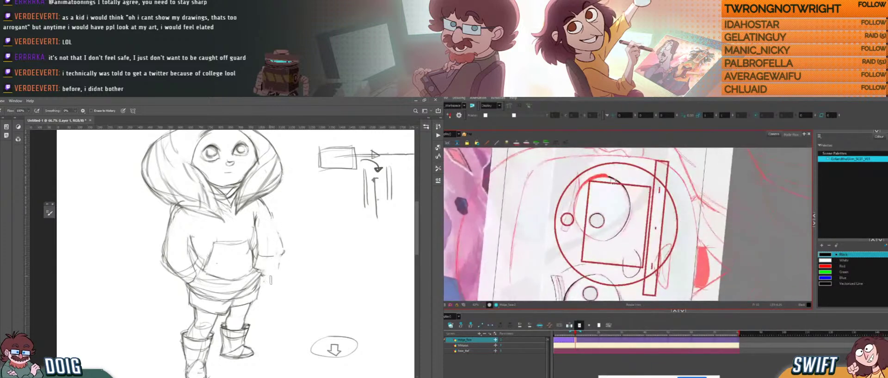
- Redraw the hooded character's viewer-right sleeve with a clean outer curve and a rounded end at the pocket
key(b)
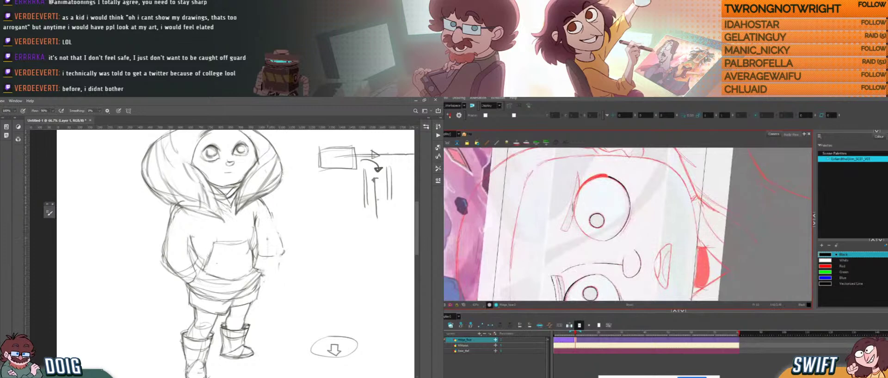
drag(262, 269, 272, 270)
drag(573, 217, 576, 226)
drag(273, 270, 279, 262)
mouse_move(642, 293)
mouse_down()
mouse_move(599, 290)
mouse_move(562, 257)
mouse_up()
drag(270, 214, 275, 245)
drag(604, 189, 590, 215)
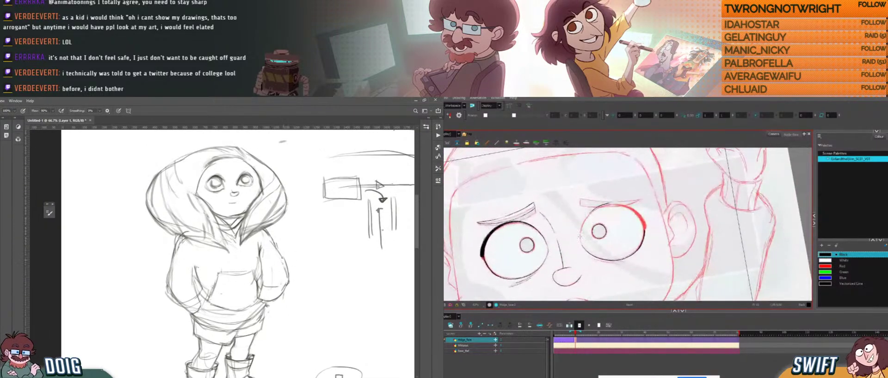
- Clean up the rough lines on the hooded character's viewer-left shoulder and upper sleeve
drag(580, 239, 581, 236)
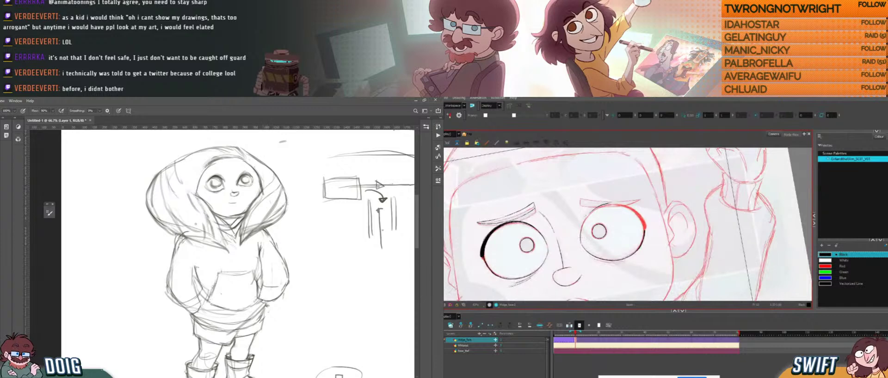
key(e)
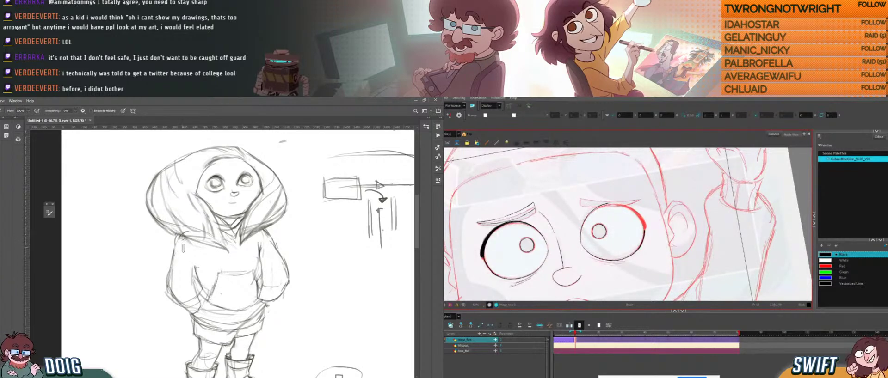
key(ctrl+alt)
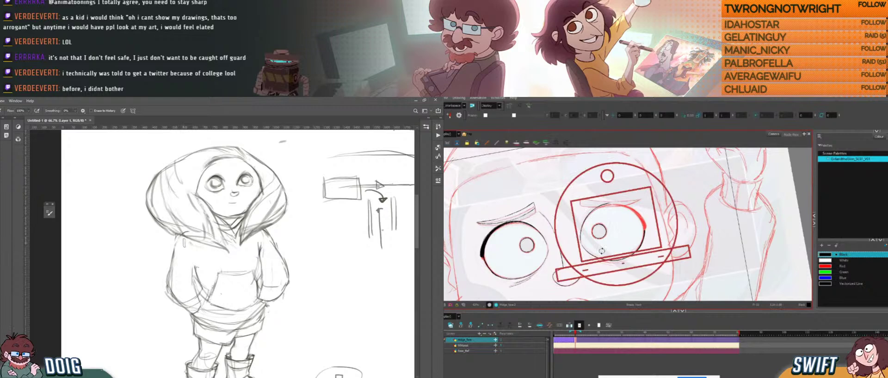
drag(602, 251, 645, 236)
drag(611, 190, 611, 210)
key(b)
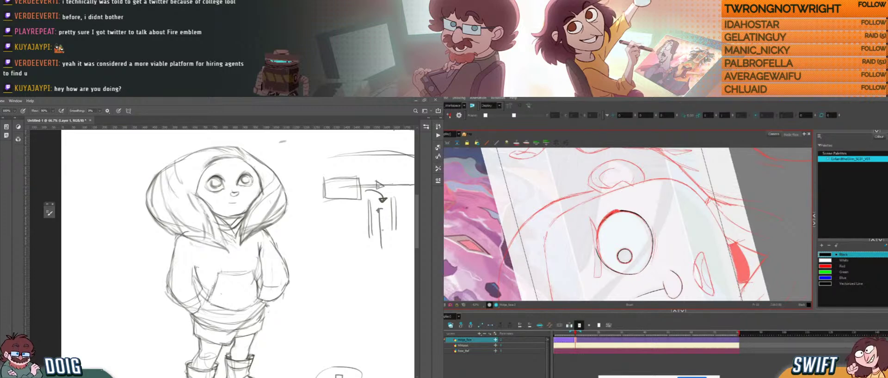
- Ink the thick upper lid line of the wide-eyed character's second eye over the red sketch
drag(569, 238, 594, 268)
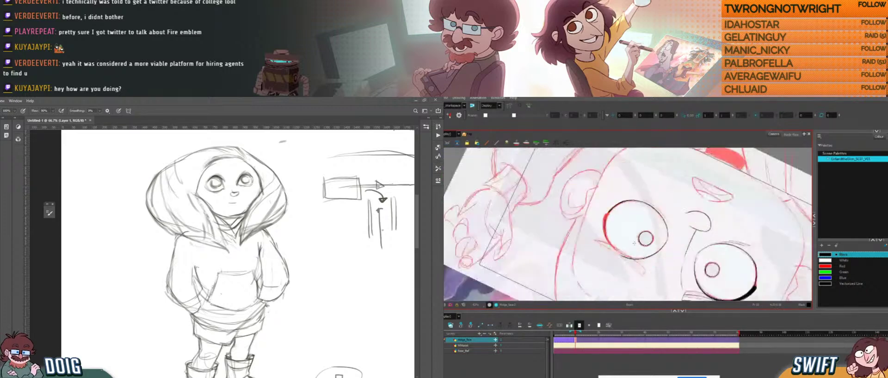
drag(632, 245, 615, 235)
drag(1, 185, 122, 100)
drag(625, 238, 606, 259)
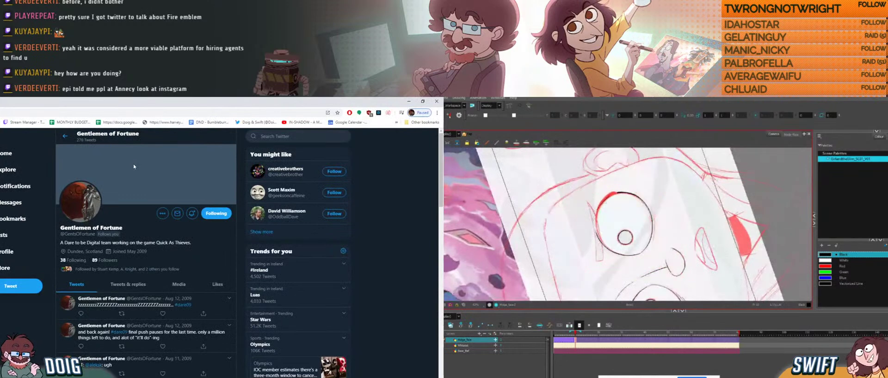
- Switch to the browser and view the Gentlemen of Fortune Twitter profile picture at full size
key(alt+Tab)
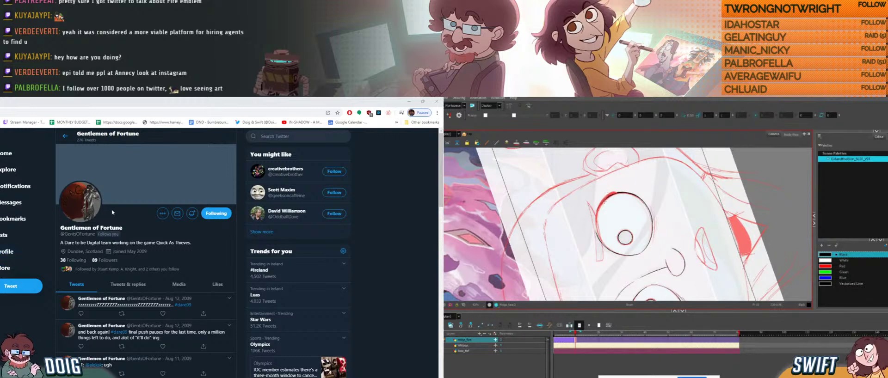
scroll(112, 211, down, 1)
scroll(112, 212, up, 1)
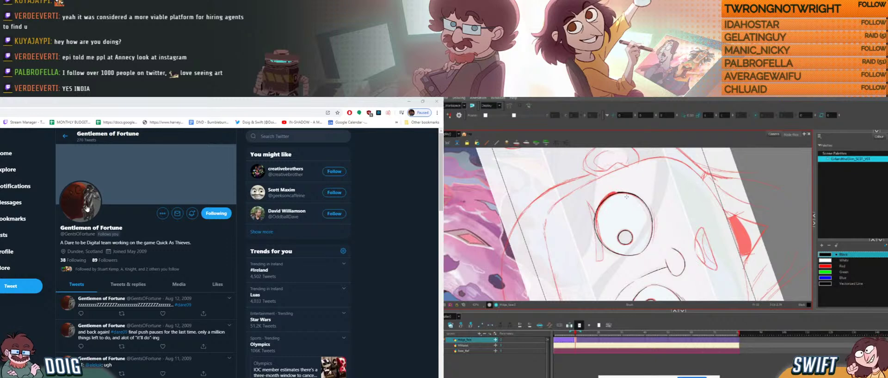
click(86, 209)
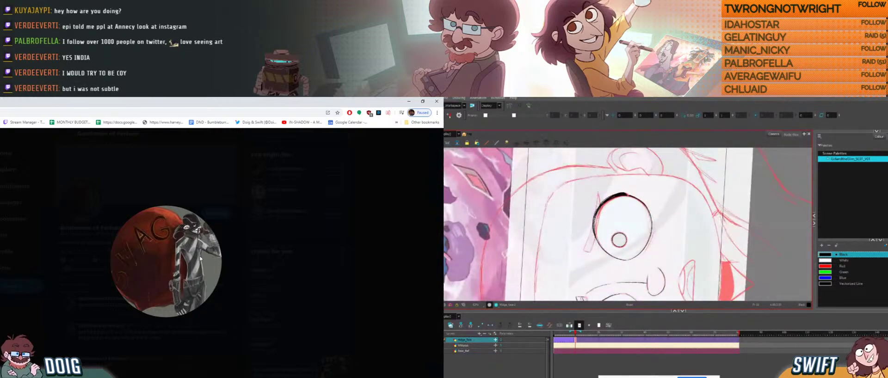
click(80, 307)
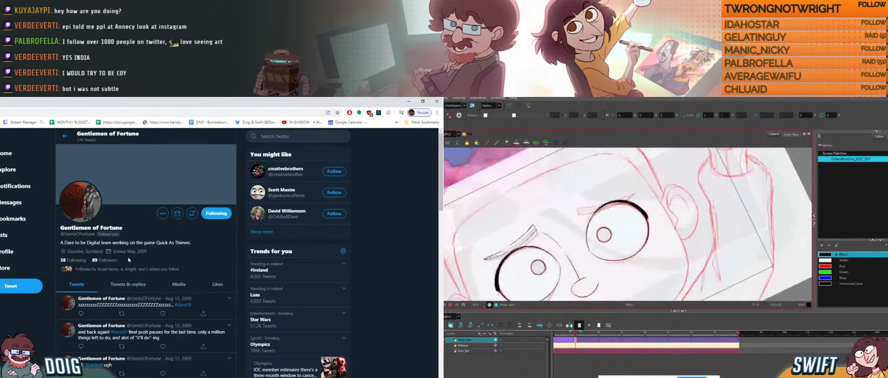
- Look through the Gentlemen of Fortune timeline down to its earliest tweets from 2009 and return to the profile header
scroll(129, 260, down, 1)
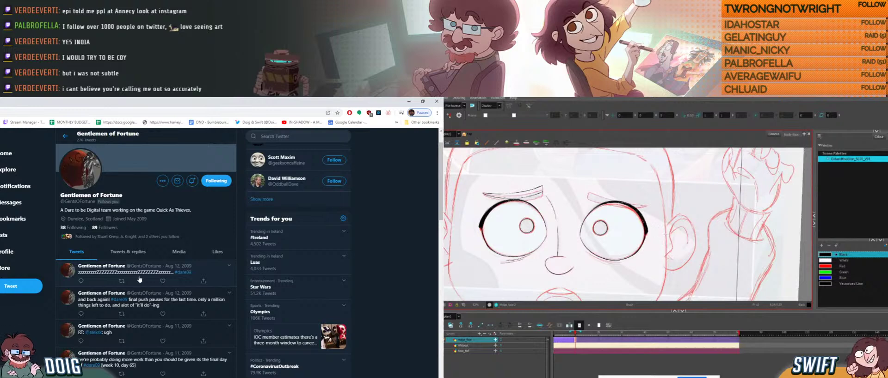
scroll(134, 277, up, 1)
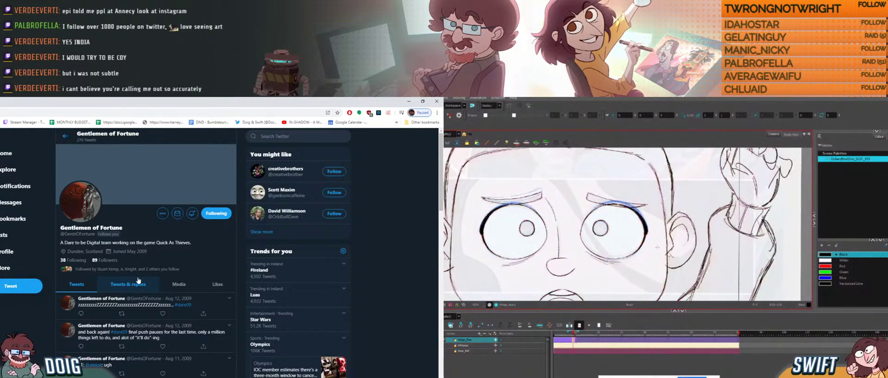
scroll(139, 280, down, 8)
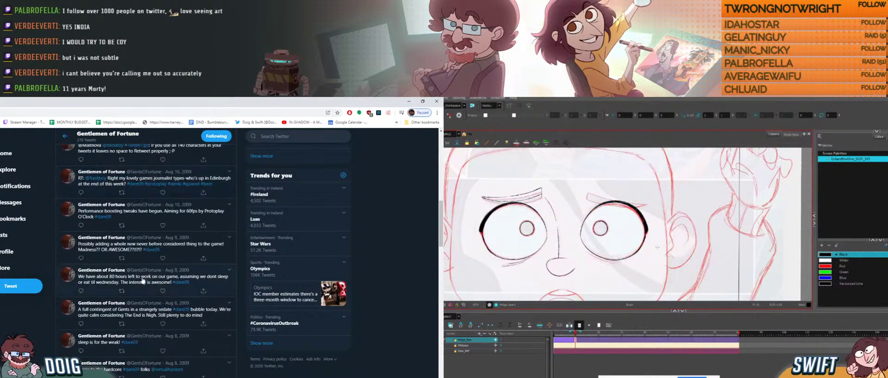
scroll(143, 280, down, 10)
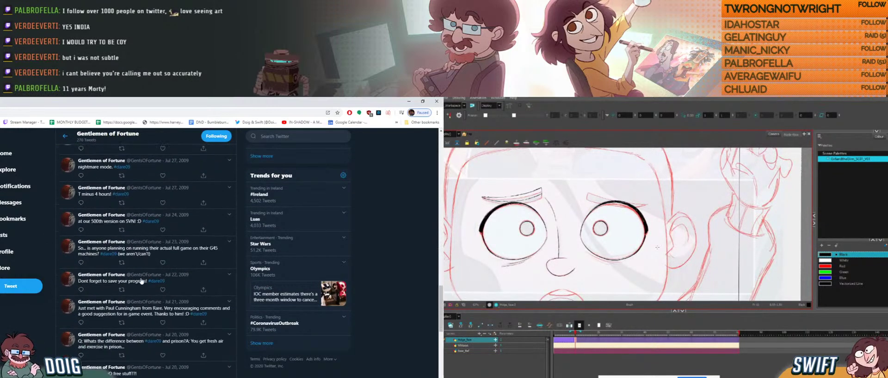
scroll(141, 281, up, 3)
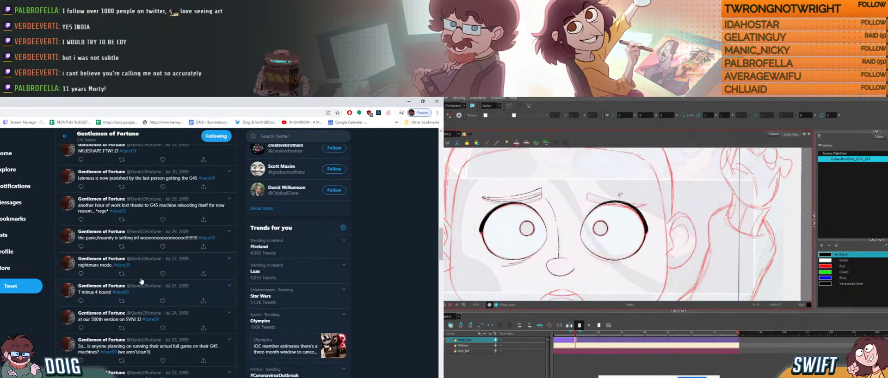
scroll(141, 281, down, 6)
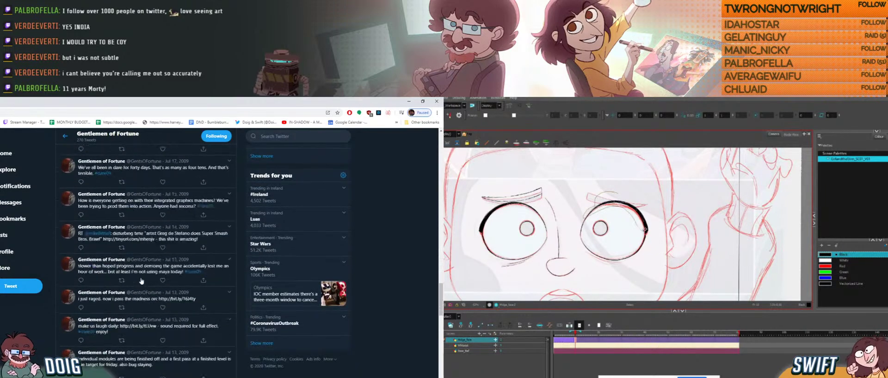
scroll(141, 281, down, 6)
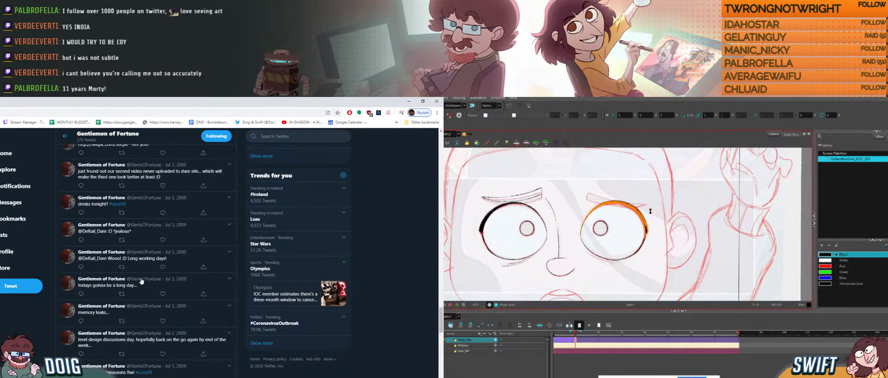
scroll(141, 281, down, 6)
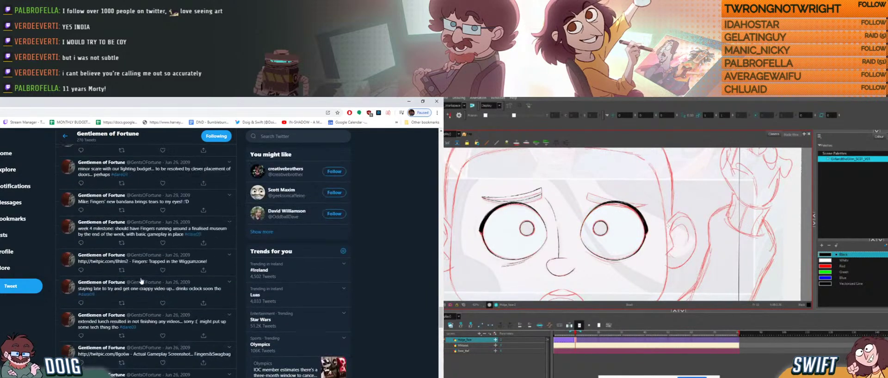
scroll(141, 280, up, 1)
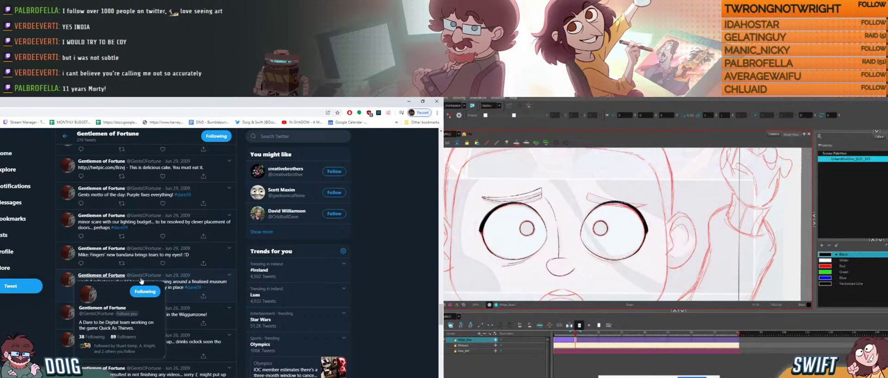
scroll(141, 280, down, 6)
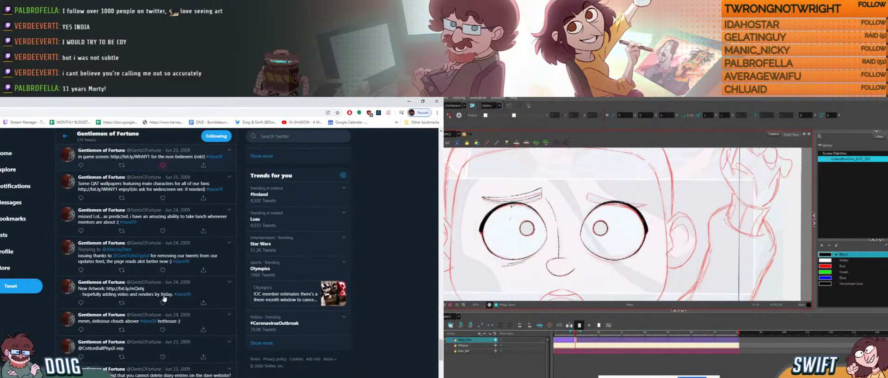
scroll(165, 298, down, 8)
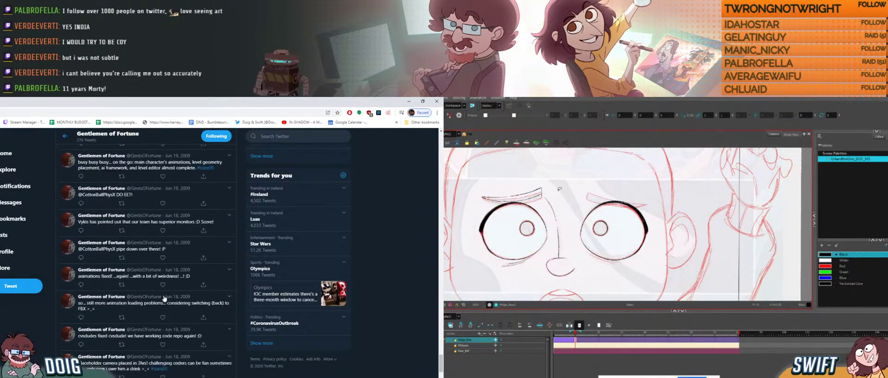
scroll(164, 298, down, 5)
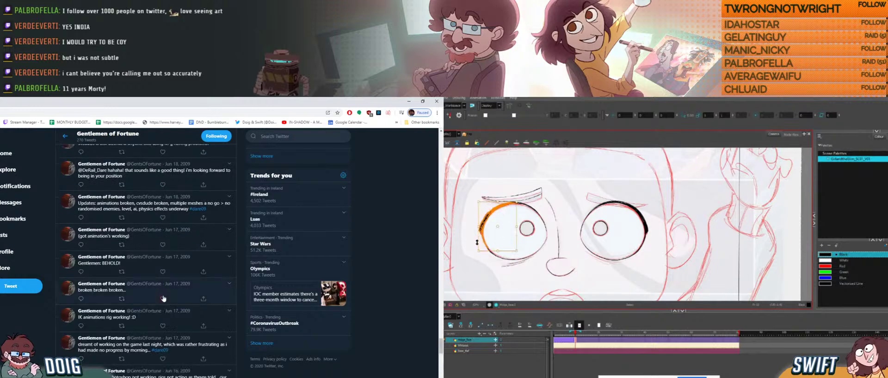
scroll(153, 284, down, 1)
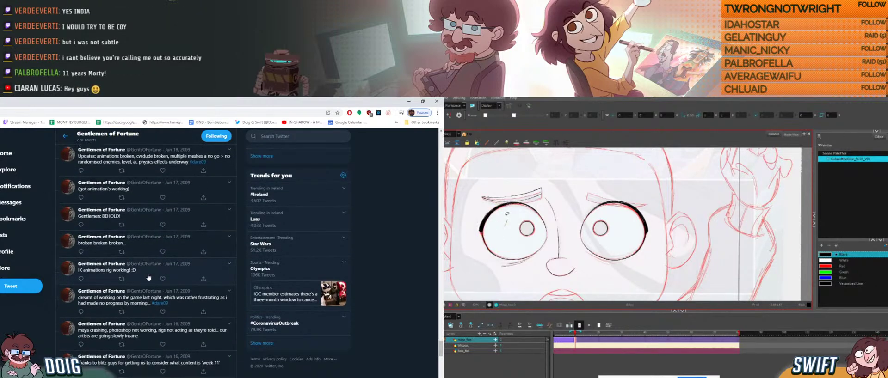
scroll(148, 278, down, 10)
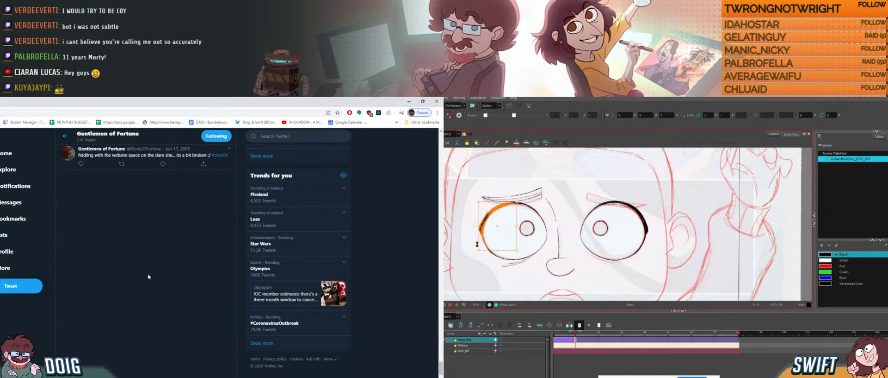
scroll(148, 278, down, 3)
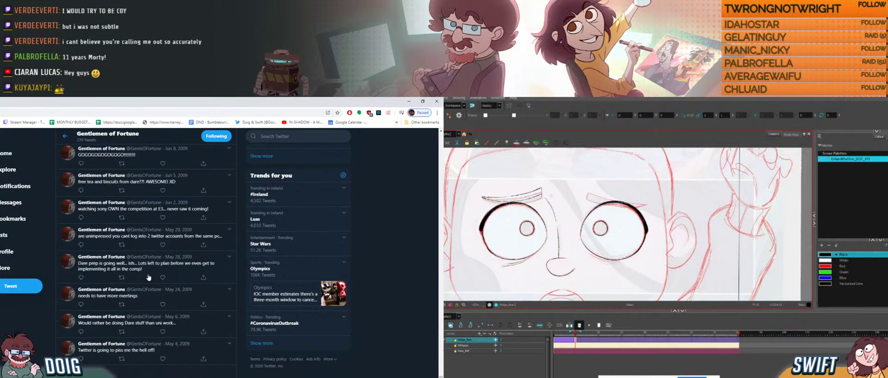
scroll(148, 277, up, 2)
scroll(148, 278, down, 2)
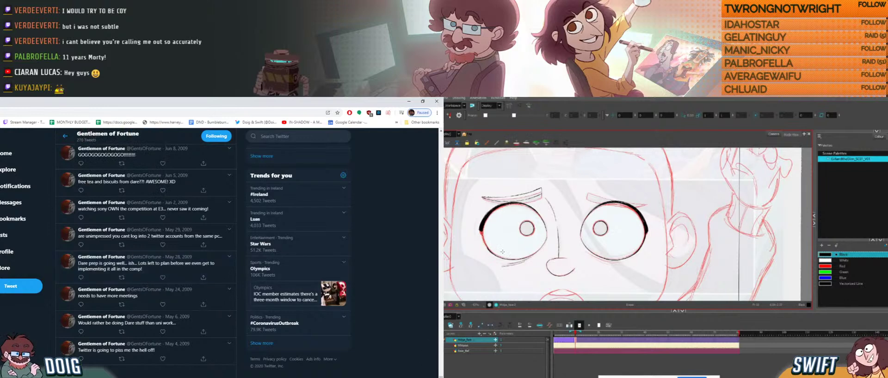
scroll(426, 282, up, 5)
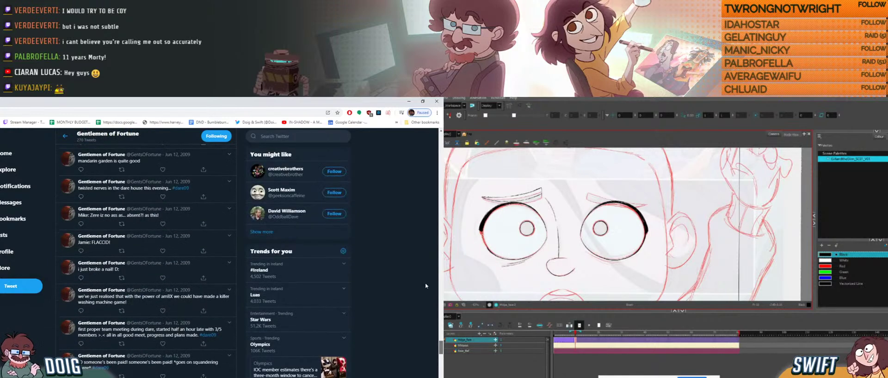
scroll(429, 239, up, 5)
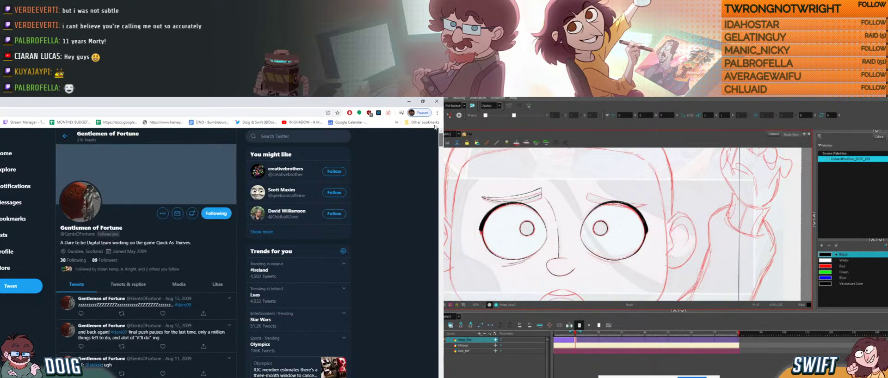
- Look over the Gentlemen of Fortune tweets once more, then switch back to the hooded character sketch in Photoshop
scroll(139, 268, down, 3)
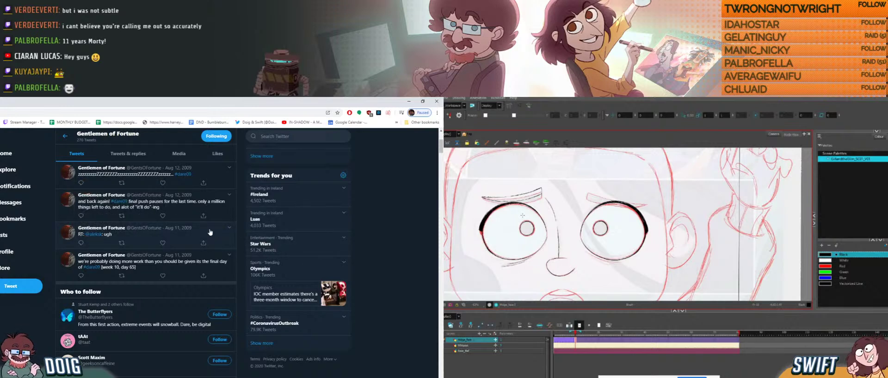
scroll(209, 233, up, 3)
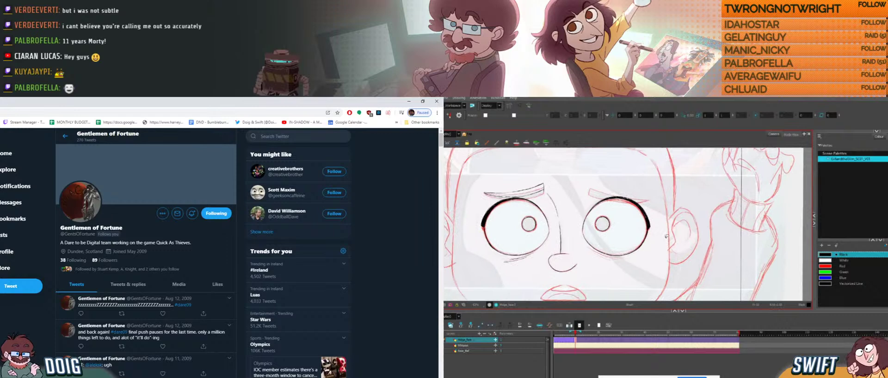
ctrl+alt+drag(646, 268, 641, 269)
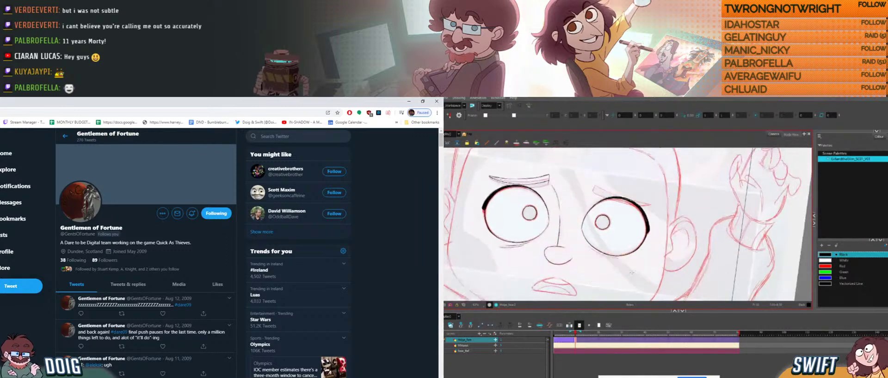
key(alt+Tab)
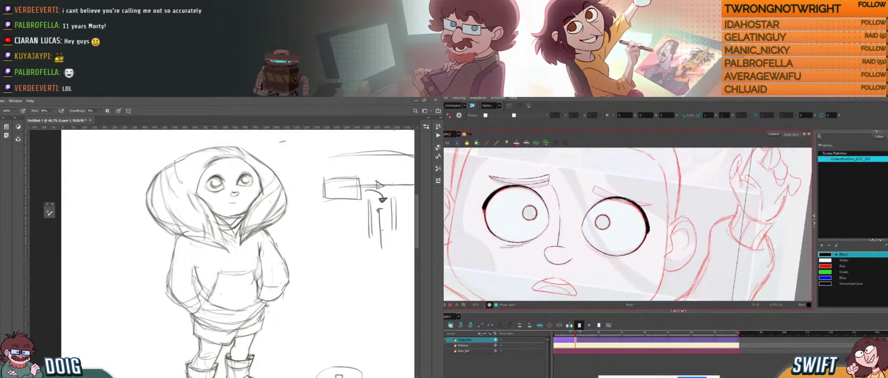
- Ink the outline of the wide-eyed character's viewer-right eyebrow over the red sketch in Harmony
mouse_move(620, 267)
ctrl+alt+mouse_down()
mouse_move(629, 267)
mouse_move(606, 258)
ctrl+alt+mouse_up()
drag(631, 229, 565, 287)
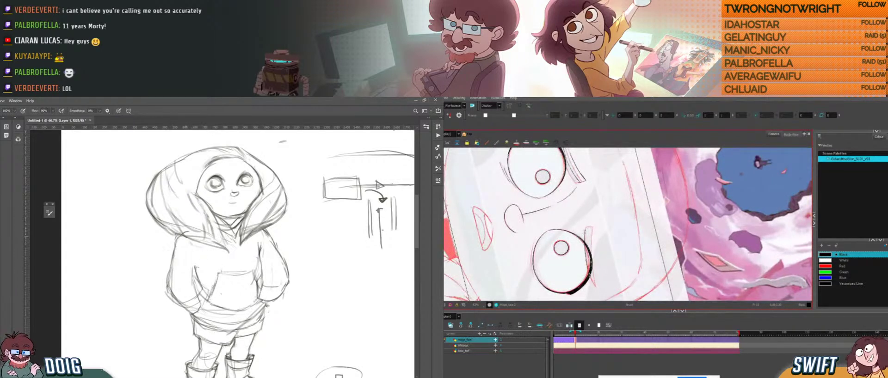
drag(210, 247, 193, 227)
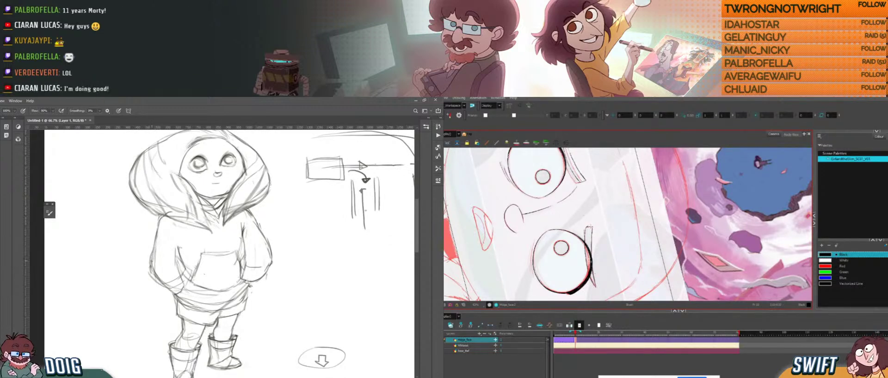
key(ctrl+alt)
mouse_move(608, 286)
mouse_down()
mouse_move(674, 247)
mouse_move(683, 222)
mouse_up()
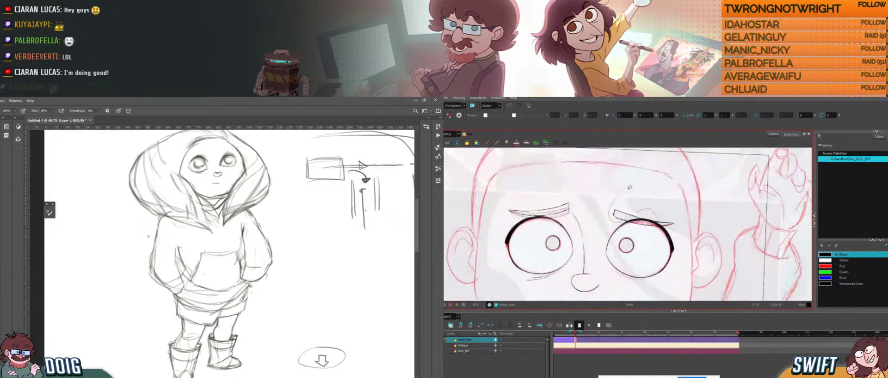
- Select the newly inked viewer-right eyebrow and nudge it slightly up above the eye
click(648, 223)
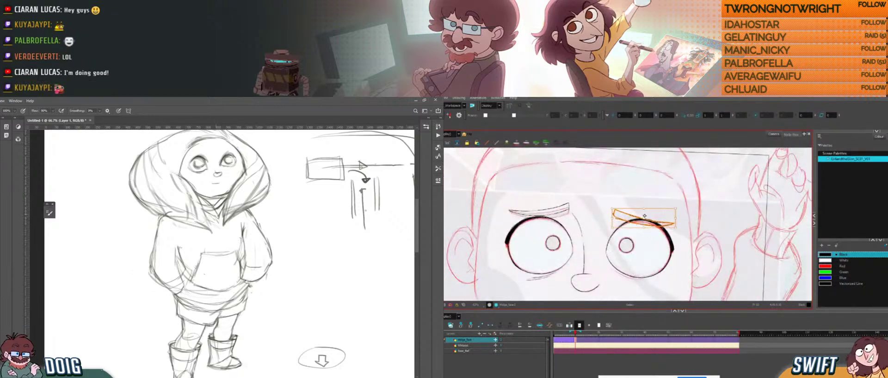
drag(643, 219, 643, 217)
drag(205, 256, 233, 252)
drag(642, 216, 644, 217)
drag(213, 239, 200, 221)
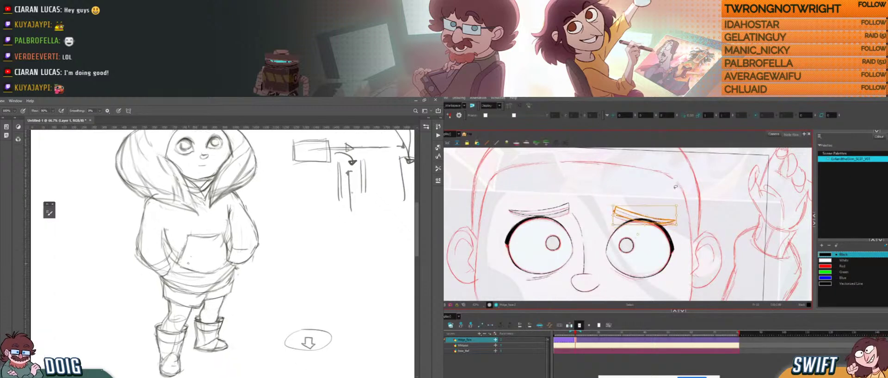
drag(181, 267, 223, 267)
drag(678, 201, 679, 204)
- Ink the thin crease lines beneath the wide-eyed character's viewer-right eye
mouse_move(207, 230)
mouse_down()
mouse_move(199, 245)
mouse_move(214, 250)
mouse_up()
click(684, 262)
drag(683, 257, 697, 219)
drag(660, 270, 682, 230)
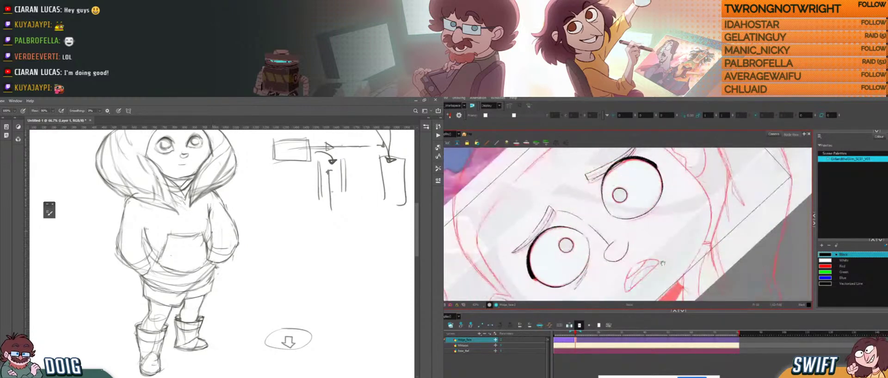
mouse_move(658, 257)
mouse_down()
mouse_move(636, 234)
mouse_move(667, 239)
mouse_move(664, 208)
mouse_move(638, 244)
mouse_up()
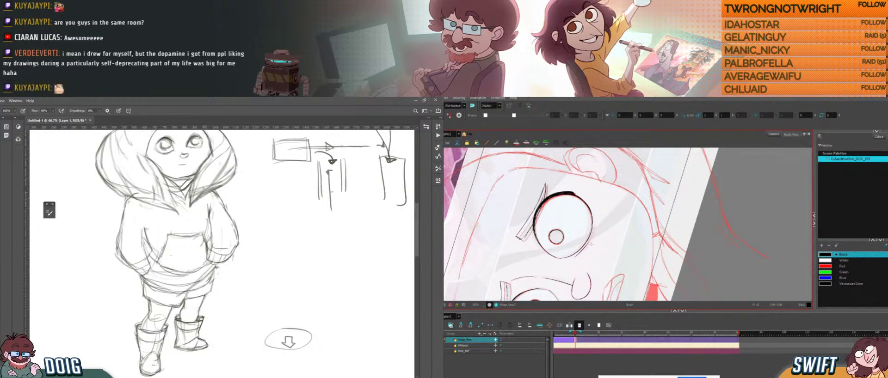
drag(165, 224, 164, 246)
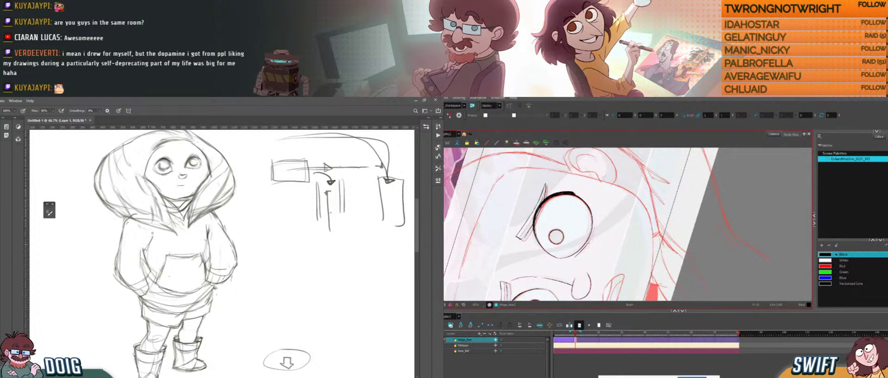
drag(196, 254, 198, 200)
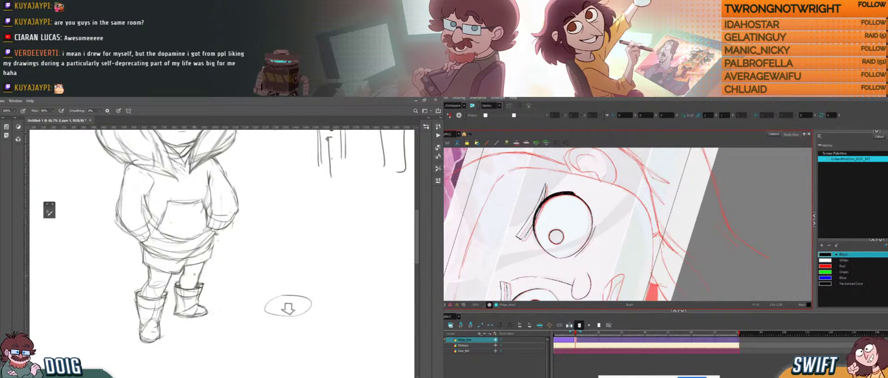
drag(186, 250, 188, 243)
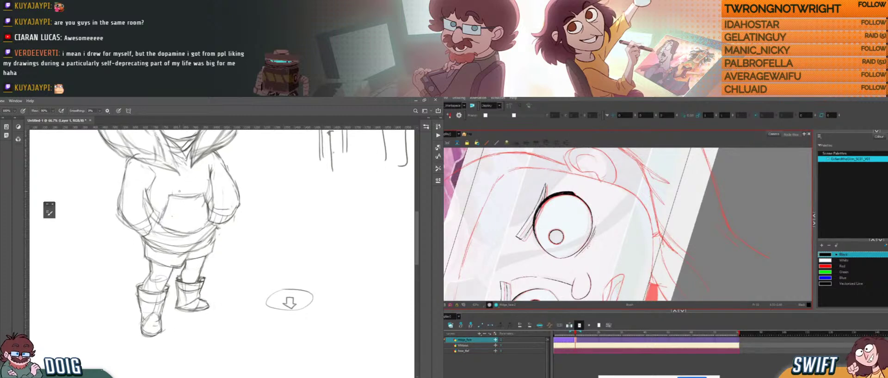
mouse_move(160, 209)
mouse_down()
mouse_move(160, 234)
mouse_move(170, 219)
mouse_up()
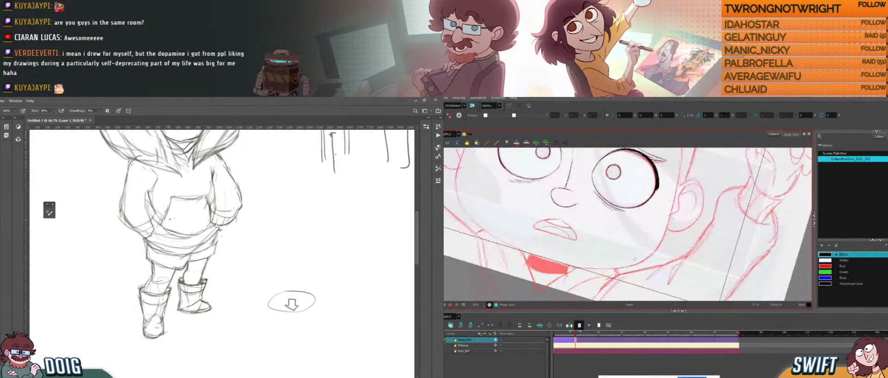
mouse_move(636, 258)
mouse_down()
mouse_move(626, 257)
mouse_move(645, 260)
mouse_move(650, 250)
mouse_move(655, 262)
mouse_up()
- Lasso the outer line of the hooded character's viewer-right leg above the boot and move it slightly into place
key(l)
drag(205, 270, 209, 257)
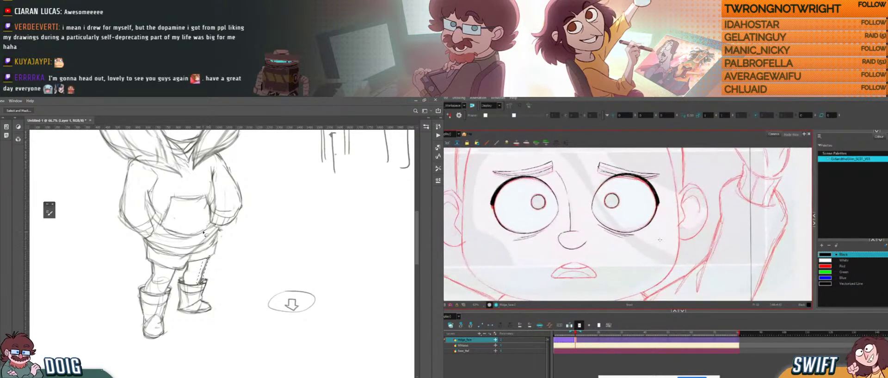
key(1)
key(v)
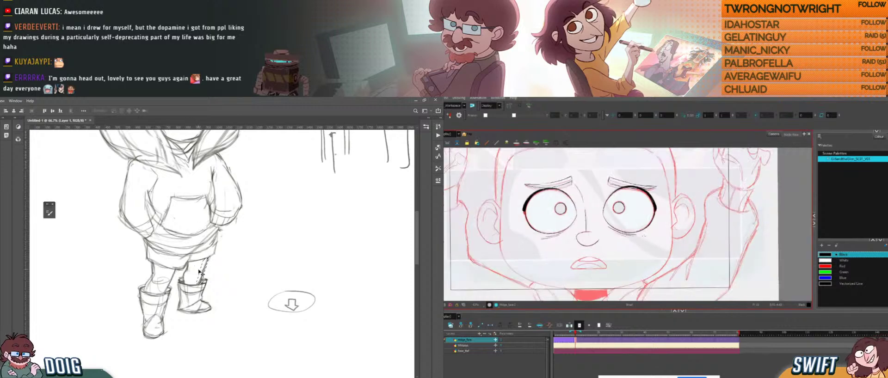
key(ctrl+alt)
drag(204, 274, 201, 275)
drag(649, 239, 653, 238)
drag(201, 274, 201, 274)
drag(653, 238, 657, 237)
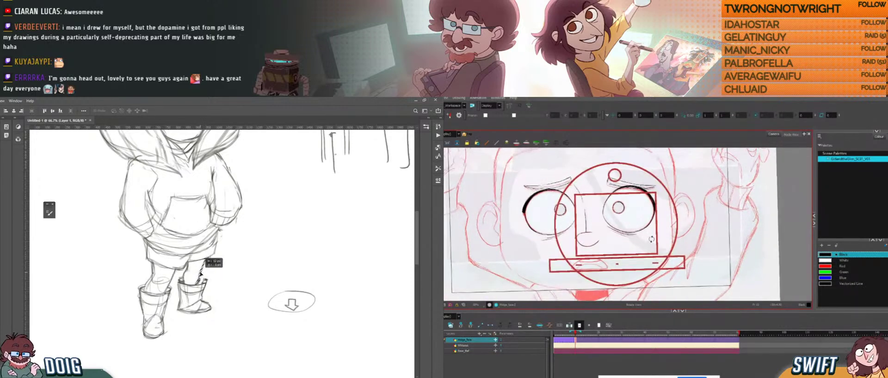
drag(201, 275, 200, 274)
- Flip between the rough and inked face drawings, and shift the inked drawing later on the timeline so the rough holds longer
key(.)
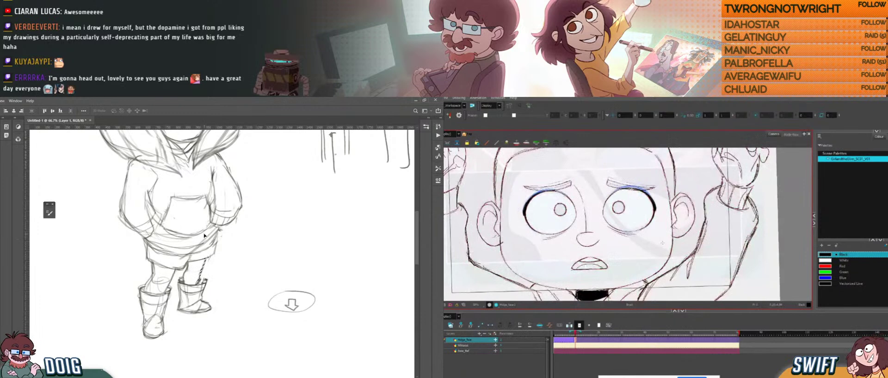
key(.)
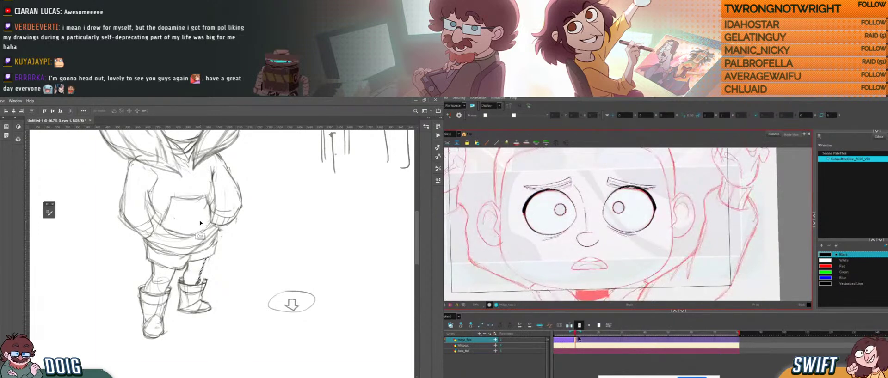
key(ctrl)
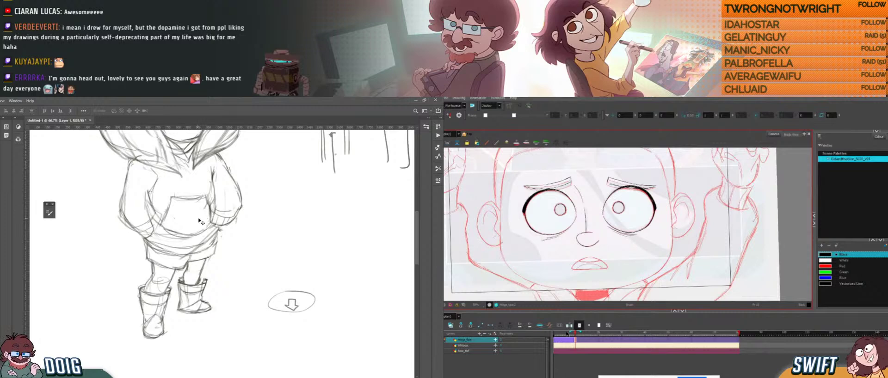
click(582, 332)
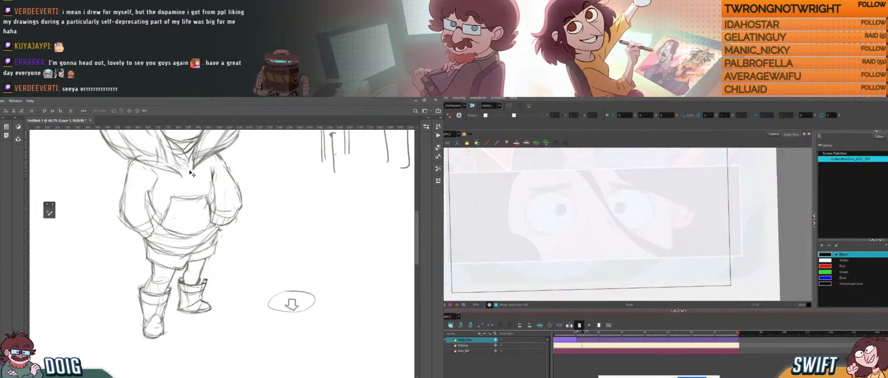
drag(576, 341, 593, 341)
click(591, 341)
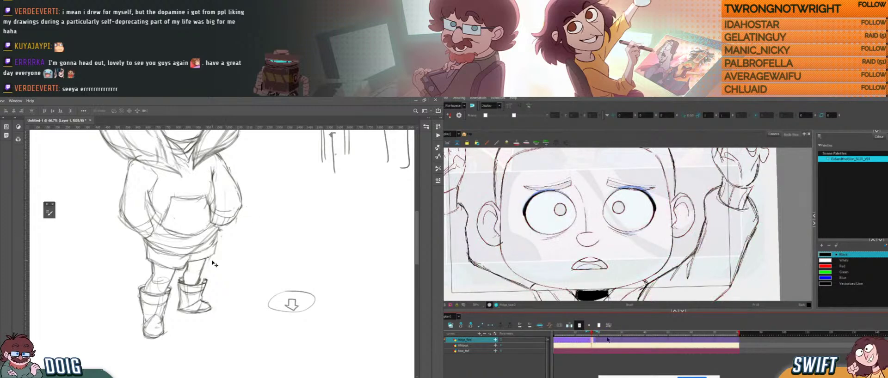
- Clear the face line drawing at the current frame and return to the preceding drawing on the timeline
key(Delete)
key(b)
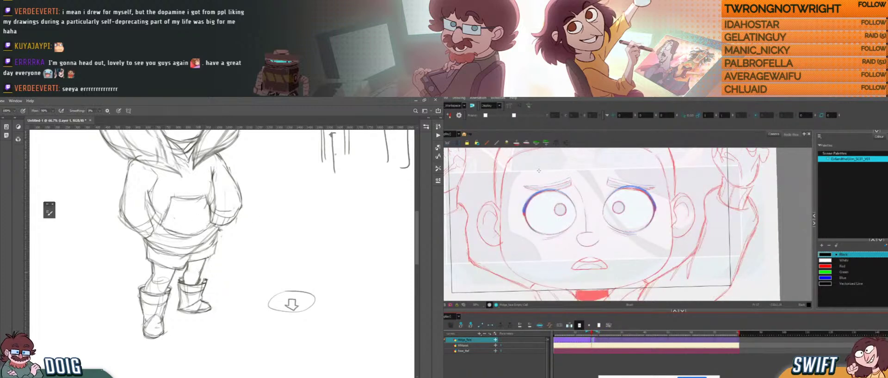
mouse_move(607, 229)
mouse_down()
mouse_move(616, 235)
mouse_move(604, 255)
mouse_move(614, 258)
mouse_move(642, 246)
mouse_move(648, 225)
mouse_up()
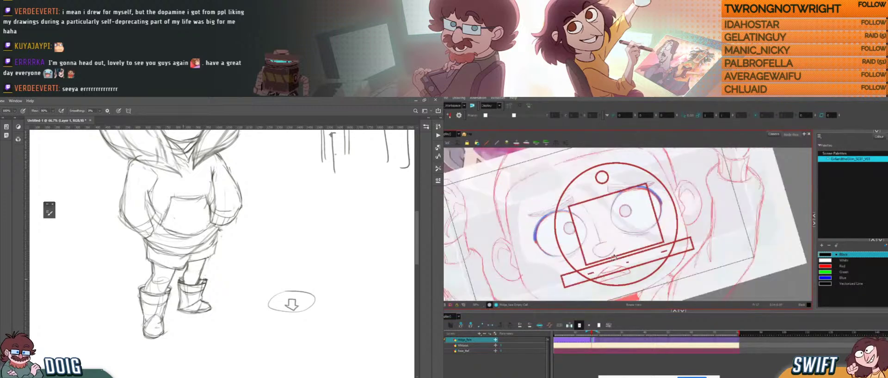
mouse_move(148, 263)
mouse_down()
mouse_move(148, 250)
mouse_move(153, 276)
mouse_up()
click(590, 341)
mouse_move(623, 256)
mouse_down()
mouse_move(610, 266)
mouse_move(593, 258)
mouse_move(612, 284)
mouse_move(624, 245)
mouse_move(554, 228)
mouse_move(552, 215)
mouse_up()
- Erase and redraw the hooded figure's front leg above the boot, and select the face drawing's left eye outline
key(e)
drag(155, 272, 153, 276)
drag(552, 215, 567, 213)
drag(152, 277, 146, 291)
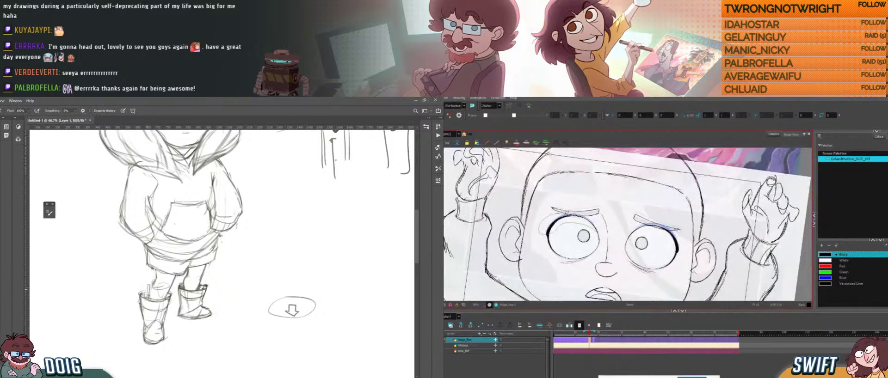
drag(567, 213, 578, 214)
drag(146, 291, 147, 290)
drag(578, 214, 601, 232)
key(b)
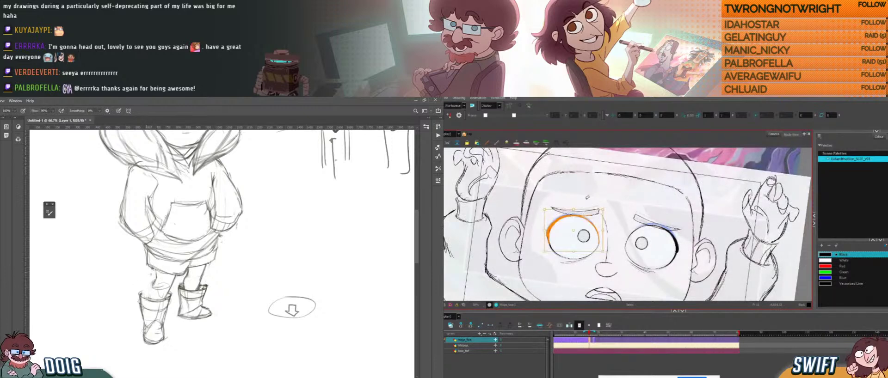
drag(152, 295, 156, 279)
- Nudge the upper edge of the left eye outline slightly toward the eyebrow and deselect it
drag(574, 210, 574, 209)
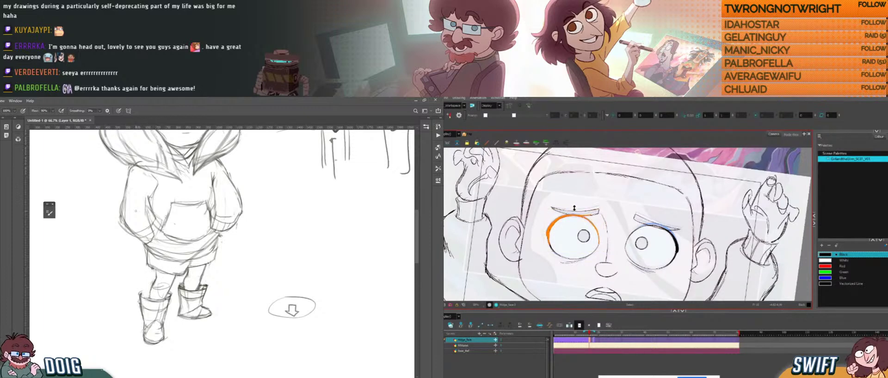
drag(575, 209, 574, 207)
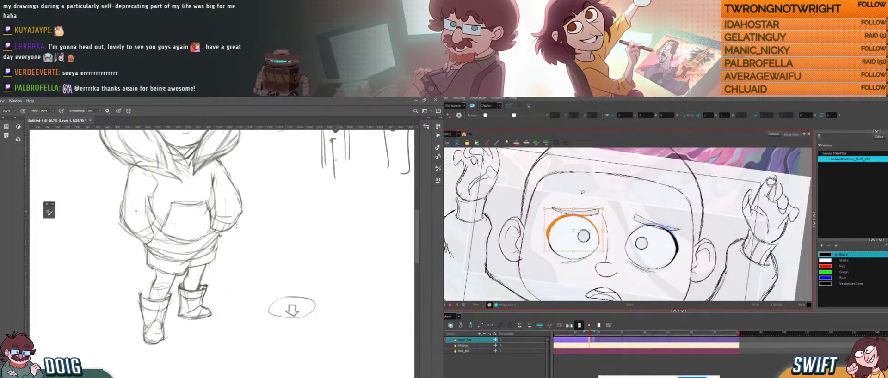
click(586, 192)
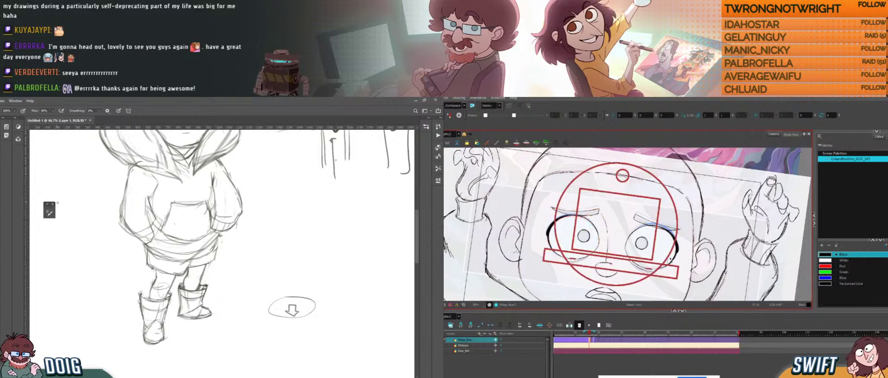
drag(667, 259, 632, 265)
key(ctrl+alt)
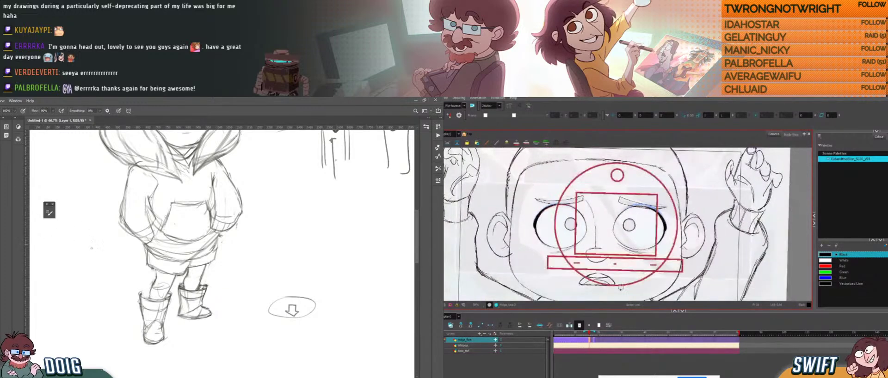
- Undo and redo the last eye outline adjustment to compare the two versions
click(590, 334)
key(ctrl+z)
key(ctrl+shift+z)
drag(131, 284, 129, 264)
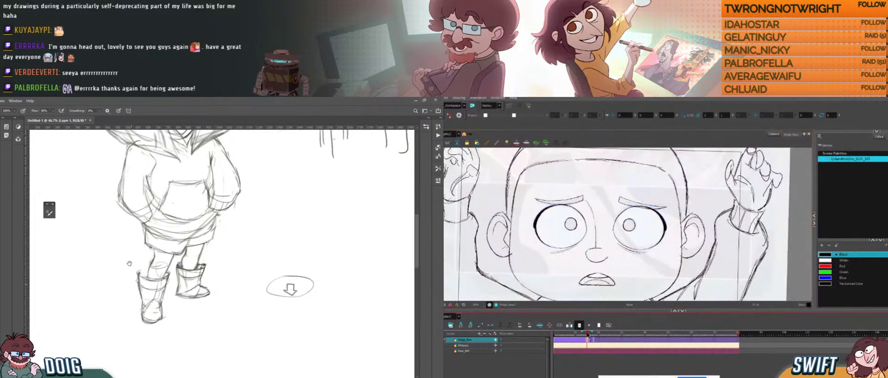
key(ctrl+shift+z)
key(ctrl+z)
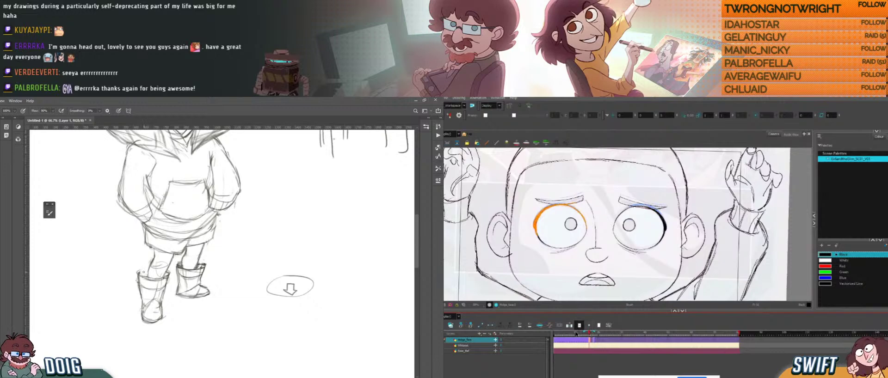
- Go to the opening frame and delete the eyes and other facial features from its line drawing
click(576, 334)
drag(577, 334, 555, 344)
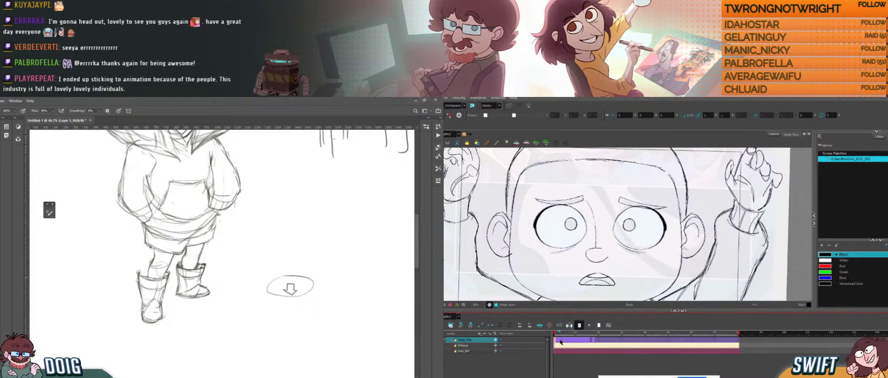
drag(637, 275, 639, 278)
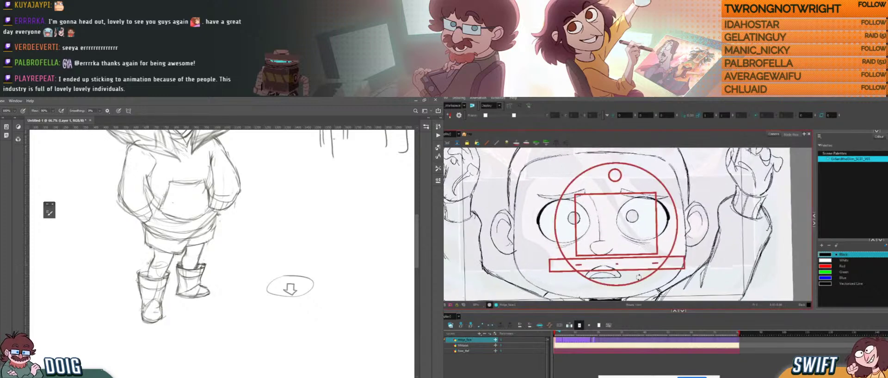
mouse_move(595, 234)
mouse_down()
mouse_move(559, 254)
mouse_move(567, 184)
mouse_move(644, 181)
mouse_move(671, 194)
mouse_move(674, 206)
mouse_move(618, 283)
mouse_move(544, 216)
mouse_move(562, 182)
mouse_move(551, 241)
mouse_up()
key(Delete)
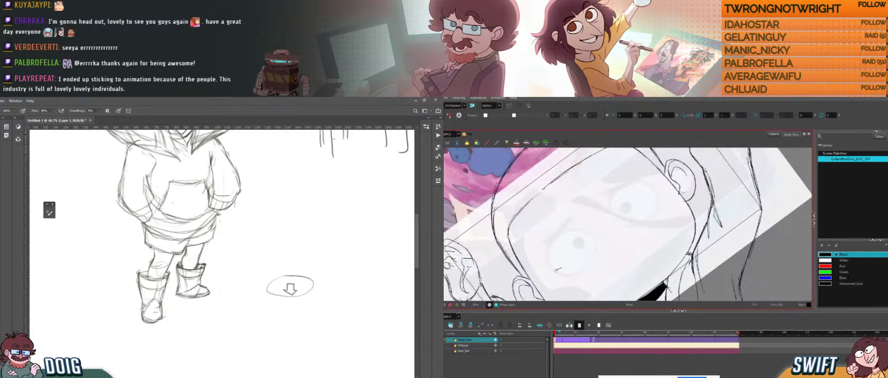
- Draw the closed left eye as a narrow, gently curved eyelid outline over the faded reference face
drag(582, 257, 594, 247)
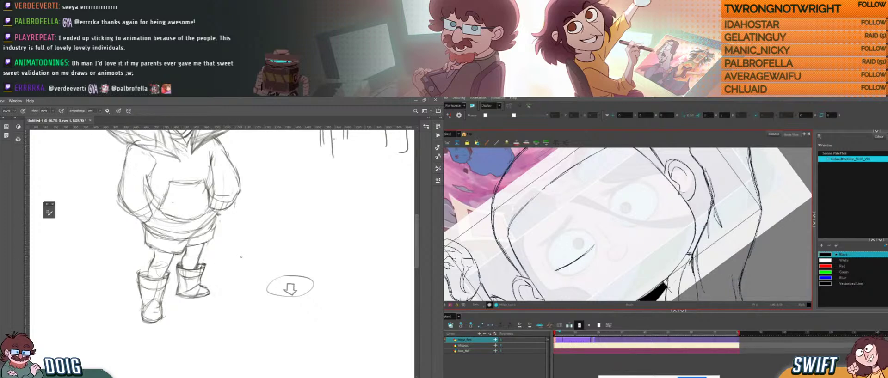
drag(556, 271, 567, 273)
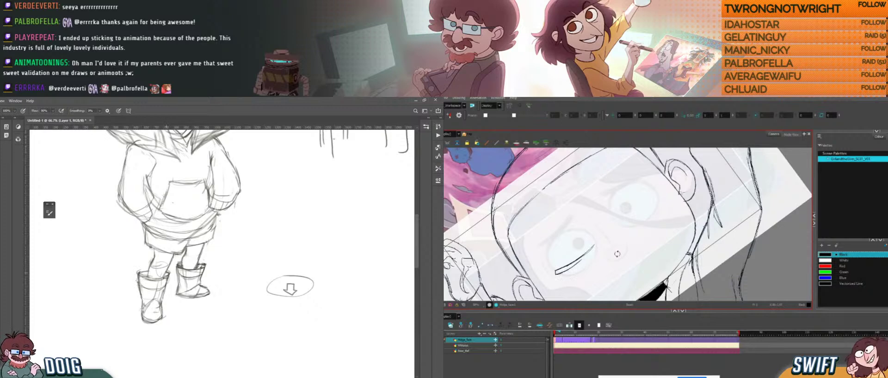
drag(617, 254, 606, 259)
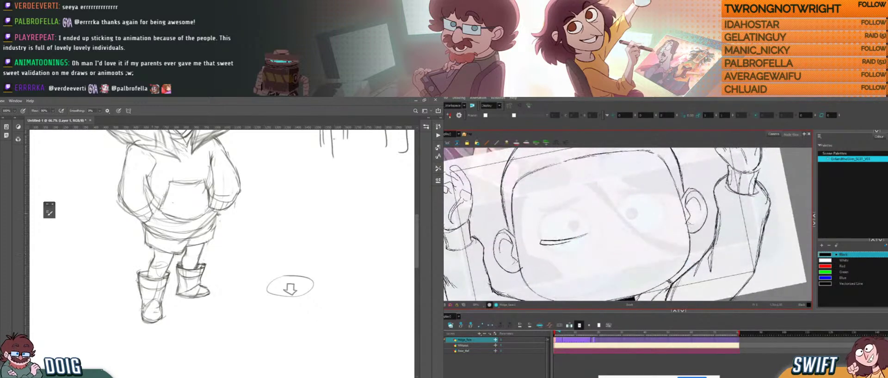
drag(561, 242, 585, 235)
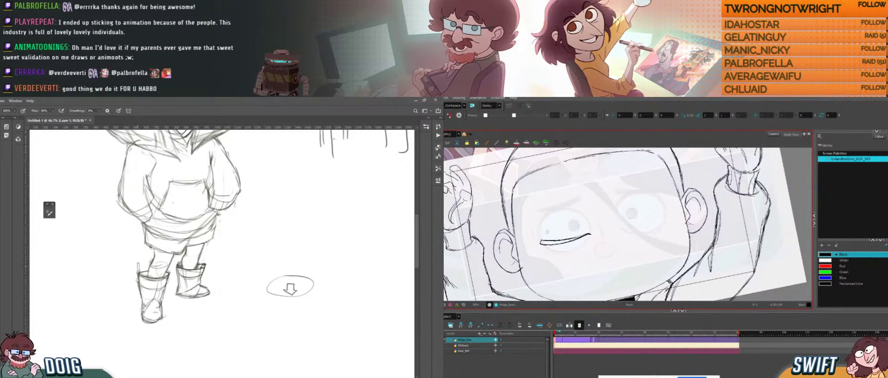
- Widen the eyelid's outer corner and fill the narrow outline with solid black strokes
key(e)
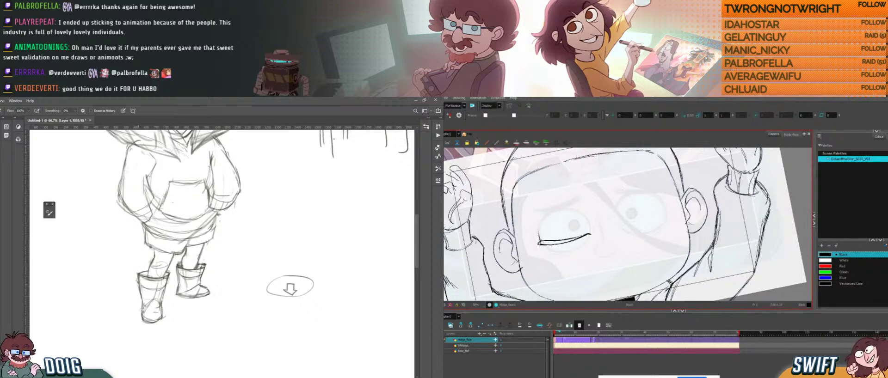
drag(539, 243, 572, 240)
key(b)
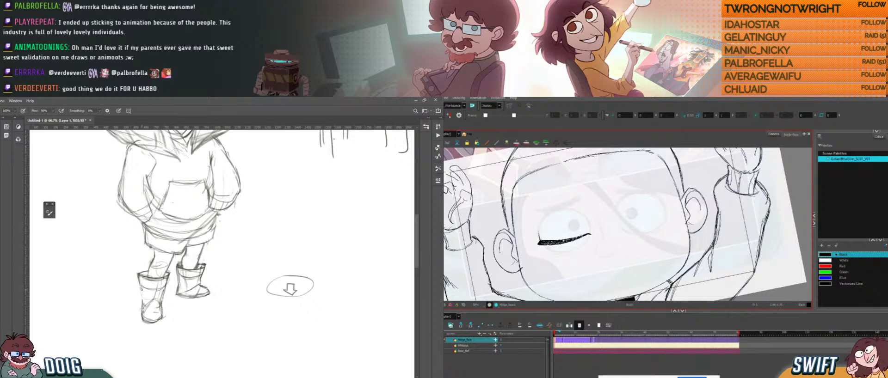
drag(569, 240, 582, 236)
drag(141, 290, 144, 302)
drag(562, 242, 569, 240)
mouse_move(553, 239)
mouse_down()
mouse_move(543, 243)
mouse_move(552, 241)
mouse_up()
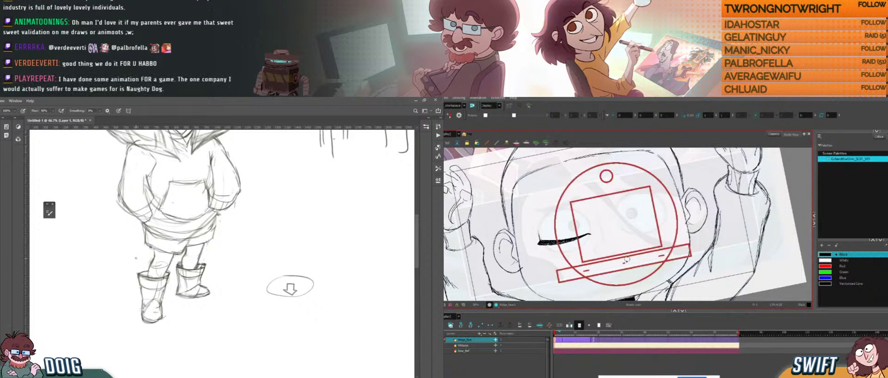
- Smooth the closed eyelid's thick black line toward both corners, and add contour strokes to the hooded figure's leg
drag(627, 259, 608, 252)
drag(564, 227, 553, 226)
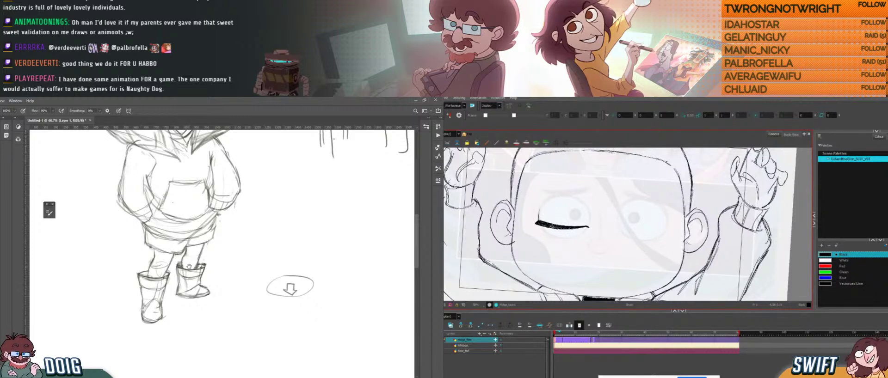
drag(179, 273, 182, 261)
key(ctrl+alt)
drag(580, 252, 599, 266)
drag(215, 221, 224, 259)
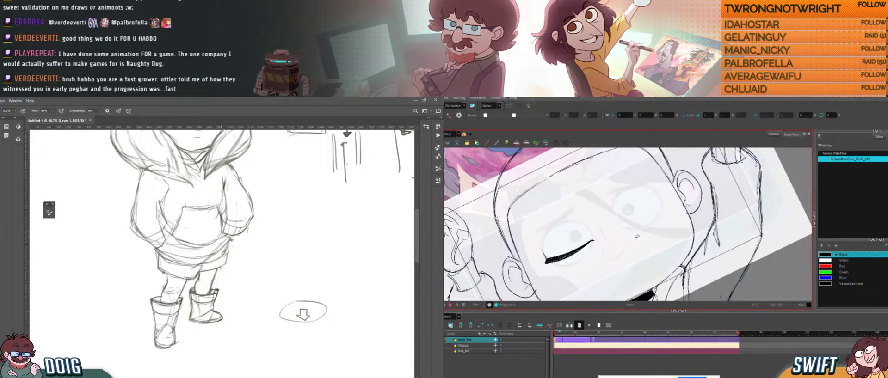
drag(635, 256, 619, 262)
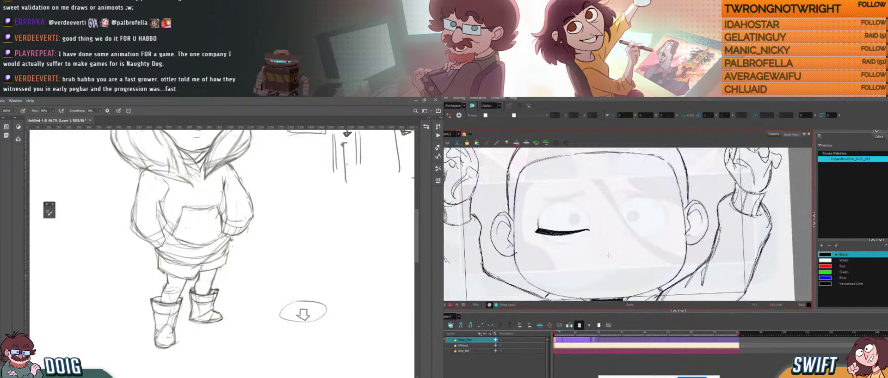
drag(171, 283, 180, 288)
- Trim the excess at the eyelid line's ends and add a thin stroke at the closed eye's outer corner
key(ctrl+alt)
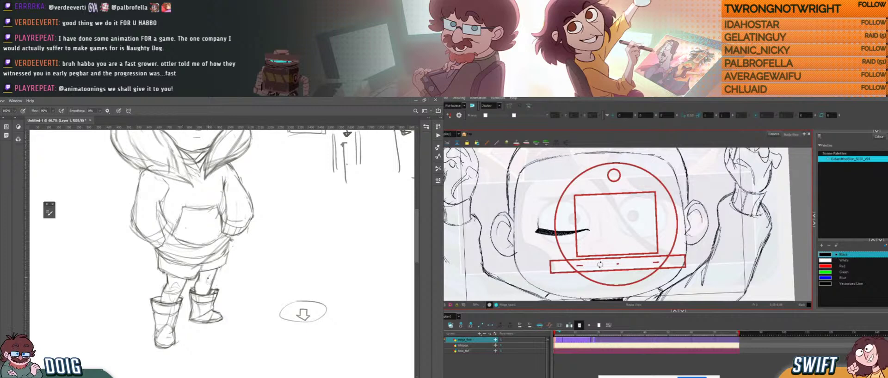
drag(599, 265, 621, 232)
drag(610, 256, 568, 239)
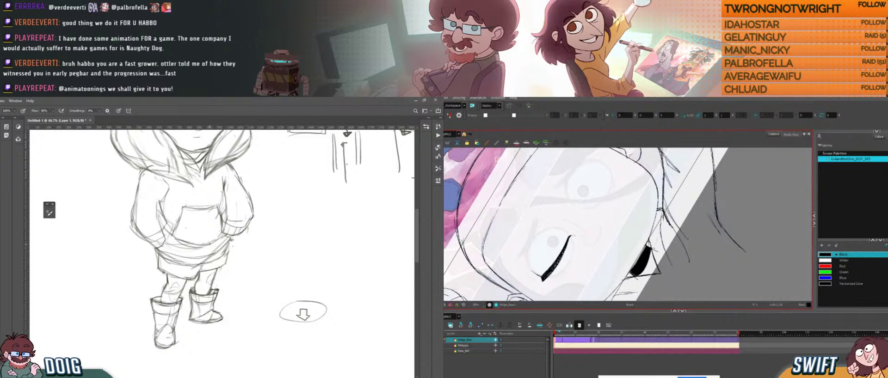
key(alt+e)
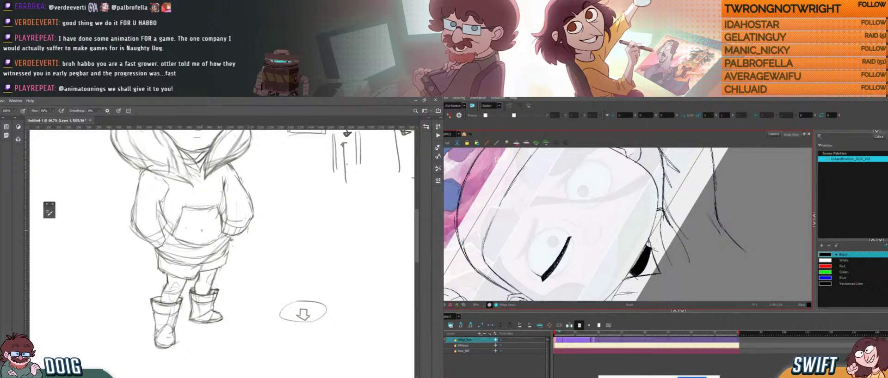
drag(595, 236, 593, 220)
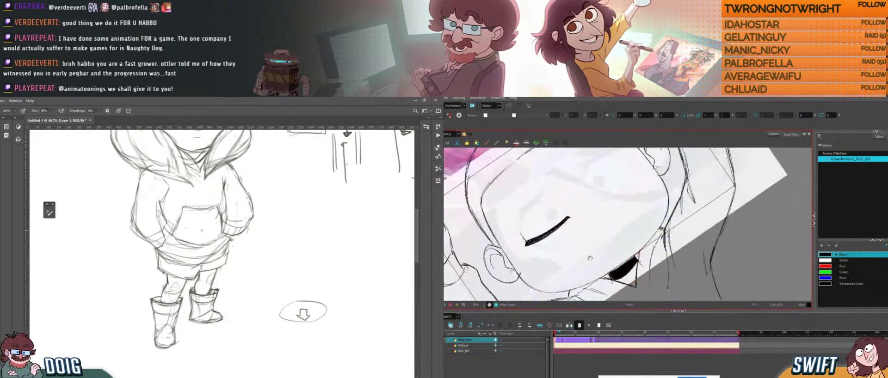
drag(614, 248, 603, 251)
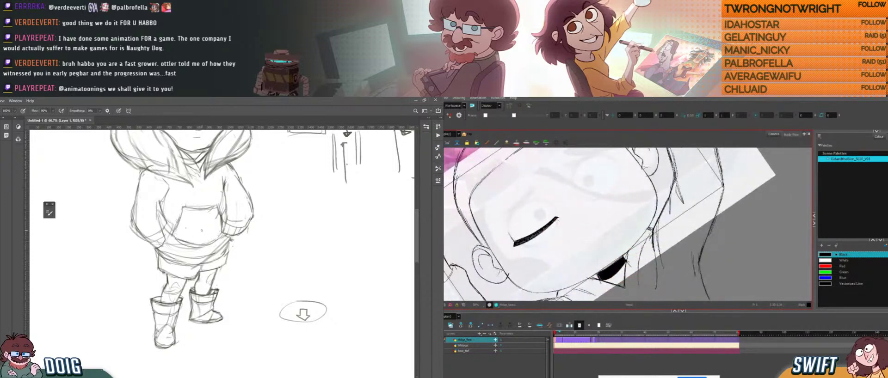
key(ctrl+alt)
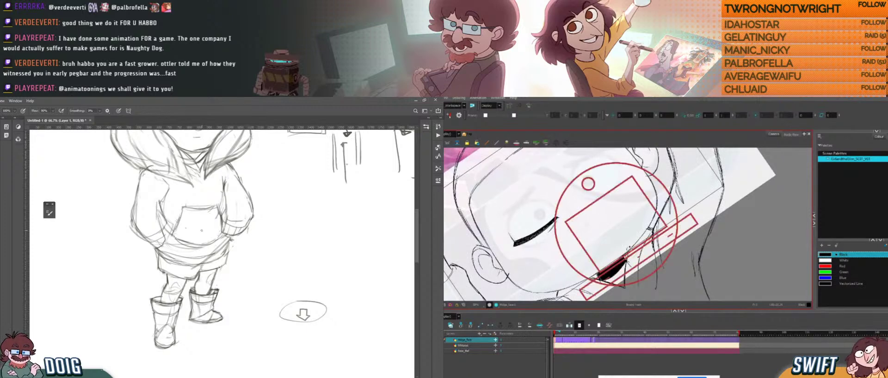
drag(628, 250, 575, 267)
- Draw a thin crease under the inner end of the closed left eyelid
drag(575, 201, 572, 240)
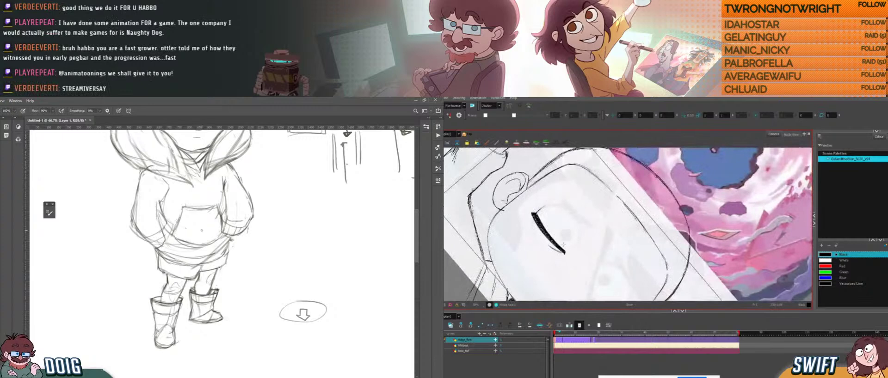
key(ctrl+alt)
drag(567, 249, 637, 259)
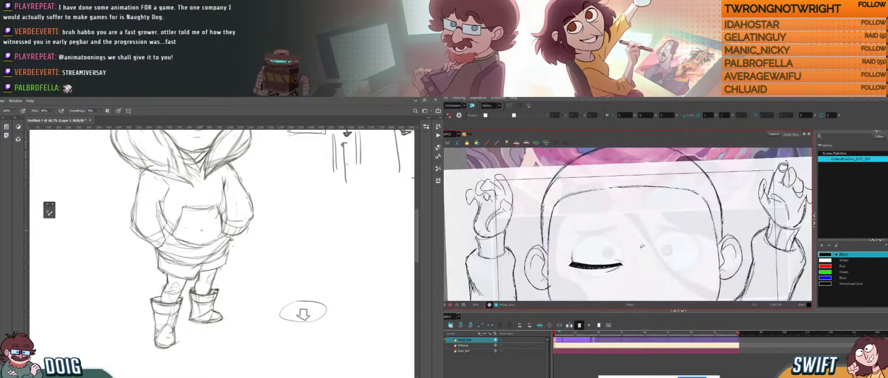
drag(674, 255, 676, 238)
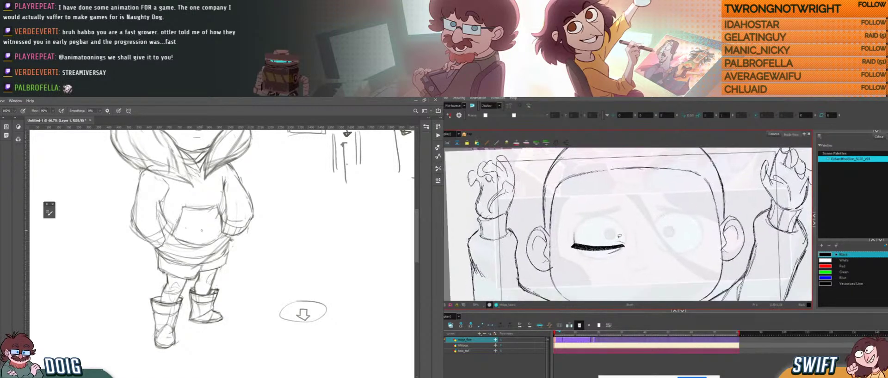
- Adjust the thin stroke at the closed left eye's outer corner, and draw a crease beneath the outer half of the eyelid
key(alt+s)
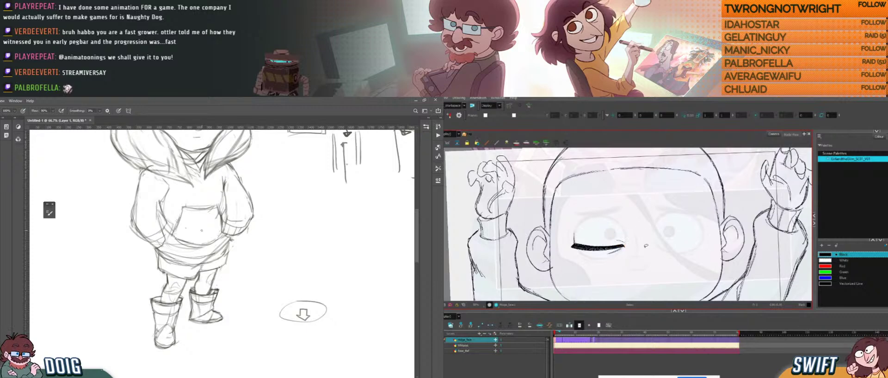
drag(639, 260, 643, 256)
click(576, 243)
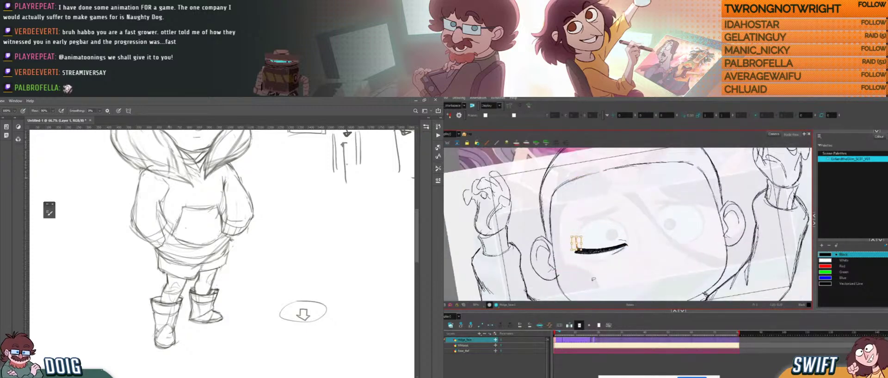
key(alt+b)
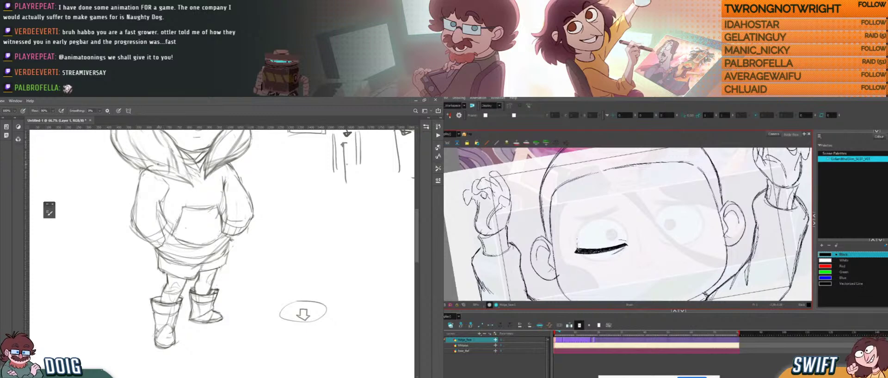
mouse_move(647, 252)
mouse_down()
mouse_move(639, 262)
mouse_move(636, 253)
mouse_move(635, 268)
mouse_move(608, 271)
mouse_up()
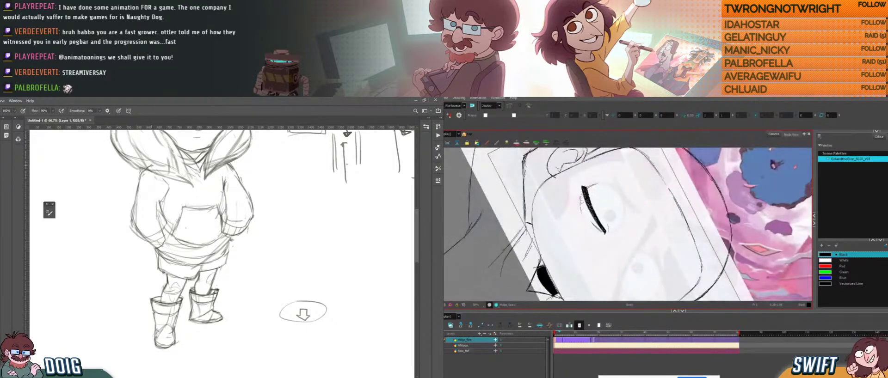
mouse_move(627, 267)
mouse_down()
mouse_move(649, 241)
mouse_move(646, 256)
mouse_up()
- Select the new crease beneath the closed left eyelid and reposition it along the lid line
key(alt+s)
click(586, 250)
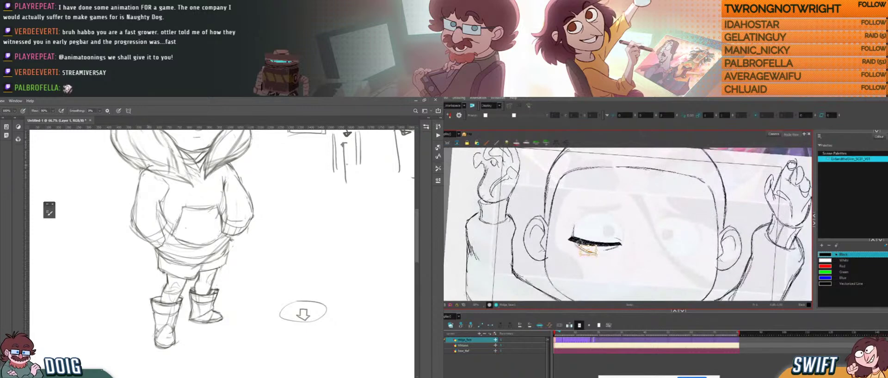
click(587, 246)
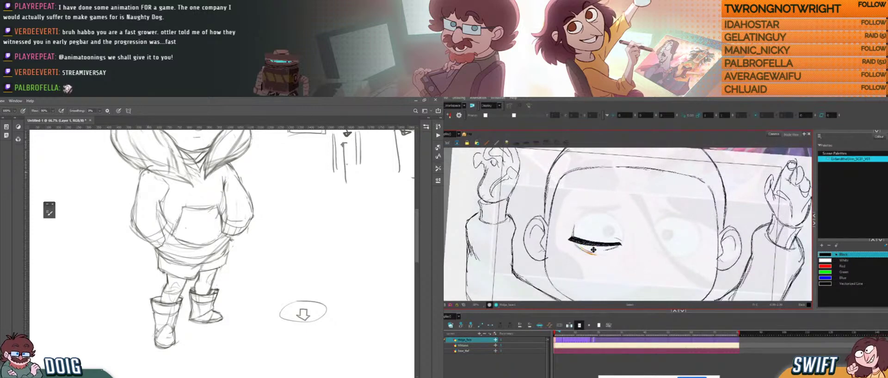
click(594, 251)
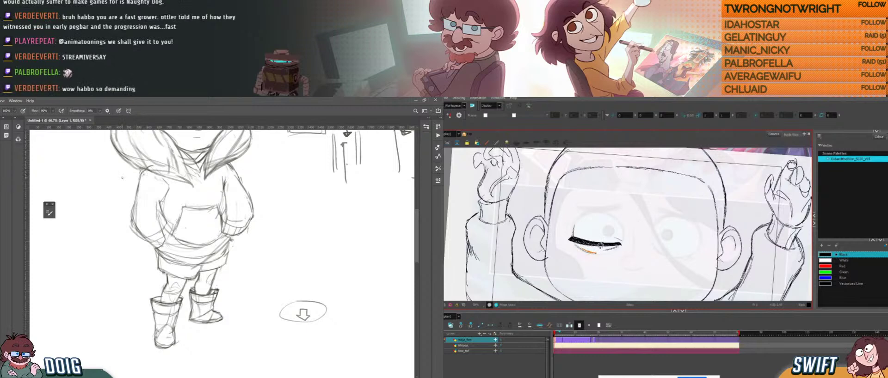
drag(594, 250, 594, 250)
click(599, 246)
click(640, 221)
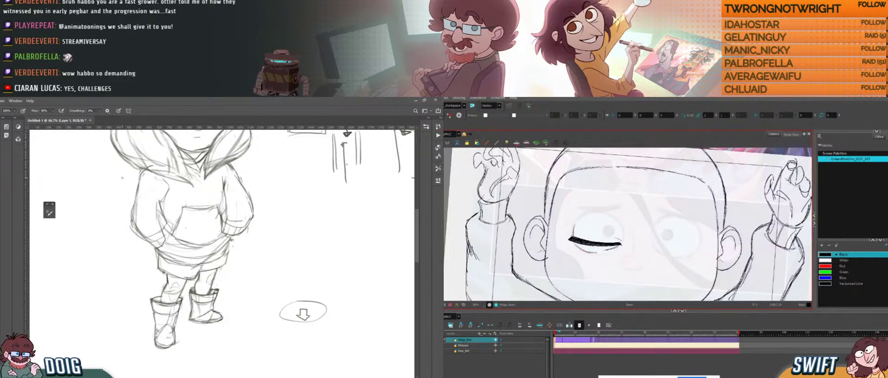
- Try to reshape the crease beneath the outer half of the closed left eyelid
drag(701, 250, 701, 244)
drag(700, 245, 673, 214)
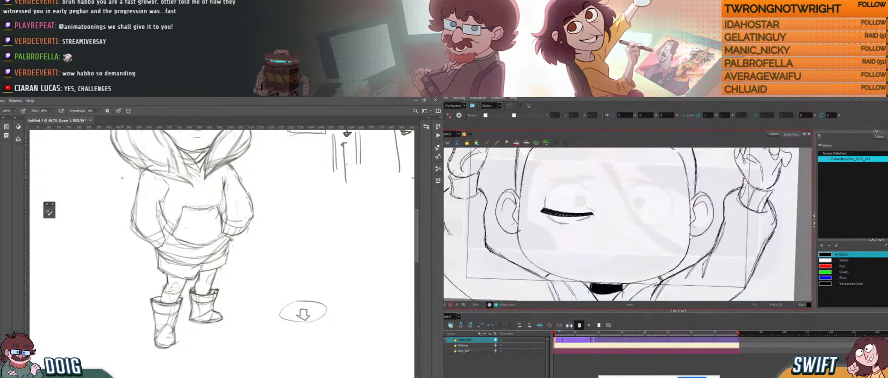
mouse_move(546, 223)
mouse_down()
mouse_move(573, 230)
mouse_move(562, 225)
mouse_up()
click(570, 220)
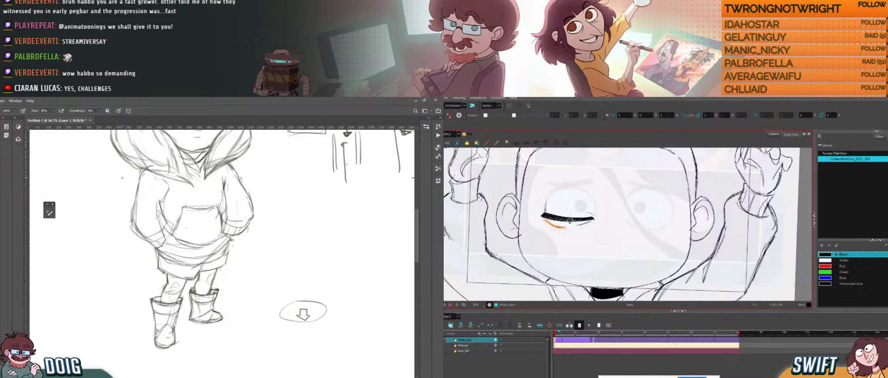
key(ctrl+z)
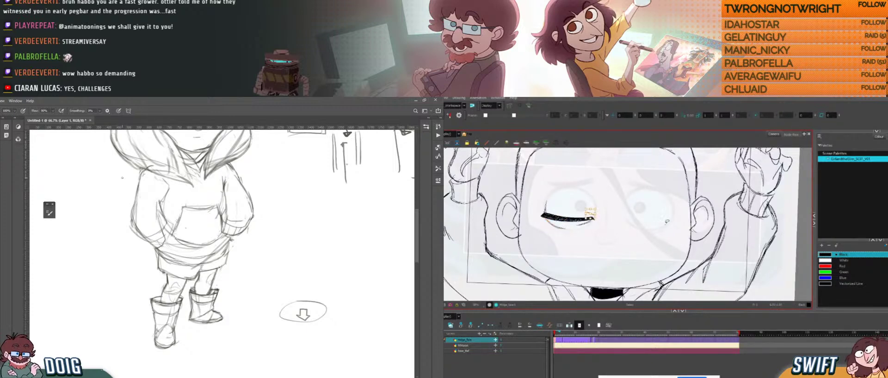
click(665, 223)
mouse_move(660, 227)
mouse_down()
mouse_move(644, 236)
mouse_move(654, 233)
mouse_up()
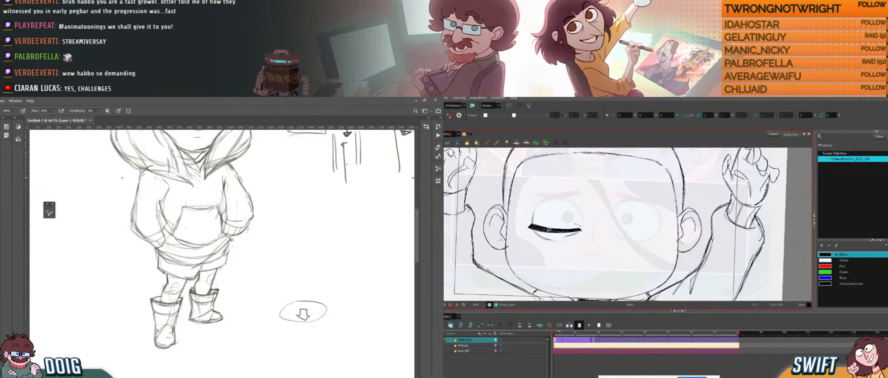
mouse_move(549, 230)
mouse_down()
mouse_move(534, 239)
mouse_move(560, 247)
mouse_up()
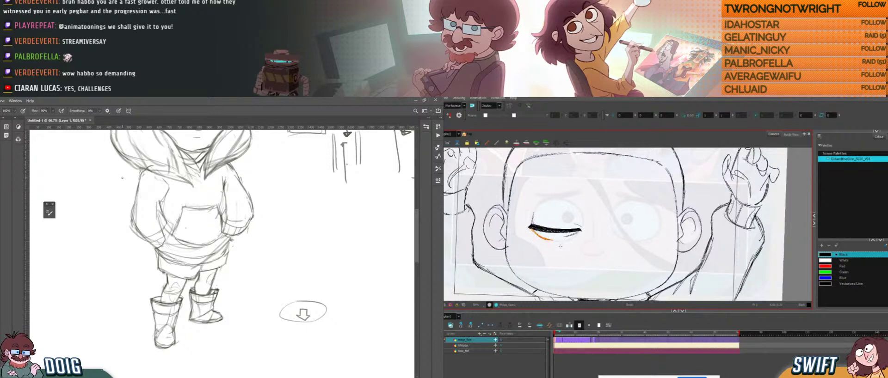
key(ctrl+z)
- Draw a small curve above the closed eye's inner corner, and undo the upright stroke at its outer corner
mouse_move(647, 242)
mouse_down()
mouse_move(636, 259)
mouse_move(626, 248)
mouse_move(628, 277)
mouse_up()
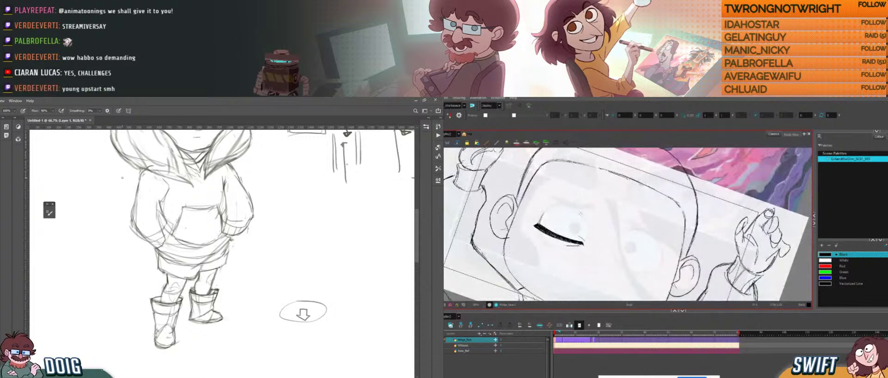
mouse_move(581, 213)
mouse_down()
mouse_move(588, 225)
mouse_move(606, 222)
mouse_move(608, 231)
mouse_up()
drag(546, 247, 547, 261)
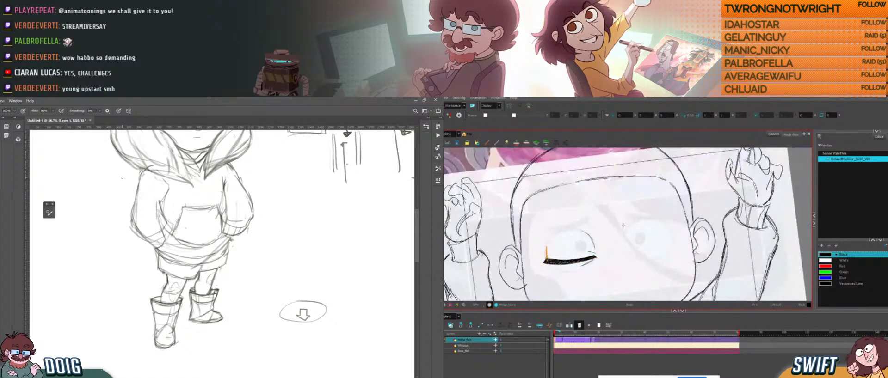
key(ctrl+z)
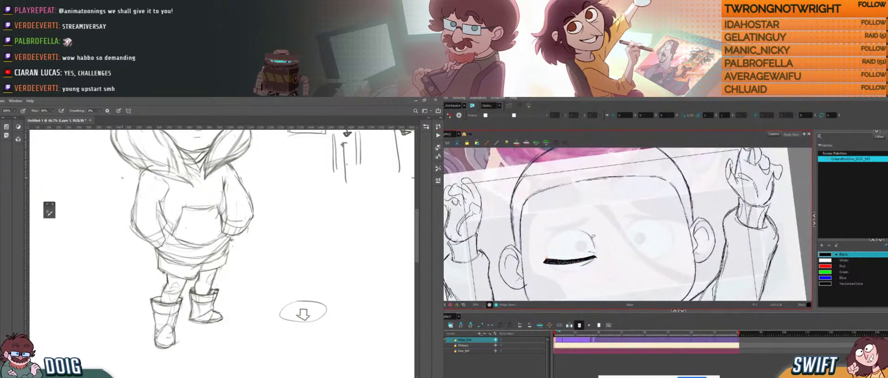
click(593, 239)
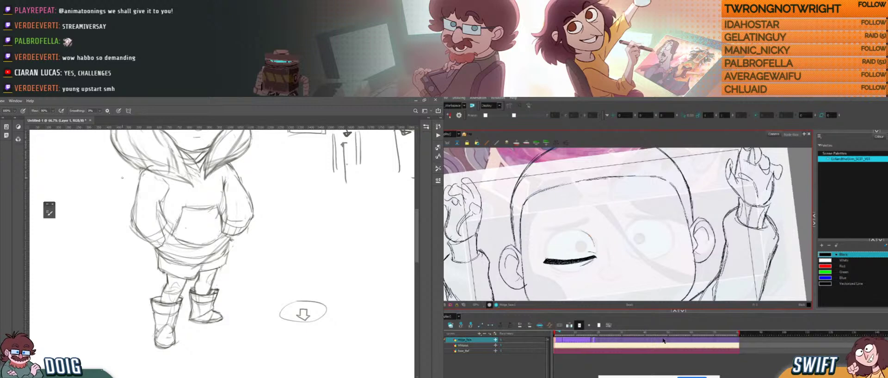
key(alt+s)
drag(591, 238, 606, 220)
mouse_move(640, 254)
mouse_down()
mouse_move(597, 257)
mouse_move(612, 278)
mouse_up()
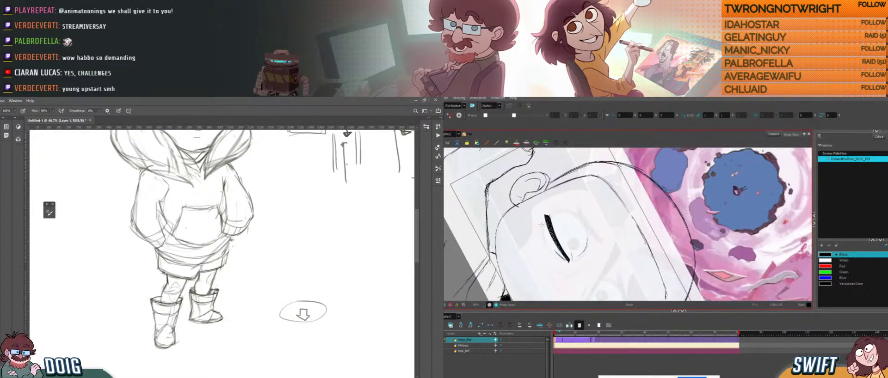
- Erase and redraw the outer edge of the hooded figure's shorts, and sketch a fresh crease beneath the closed eyelid
key(e)
drag(218, 229, 220, 251)
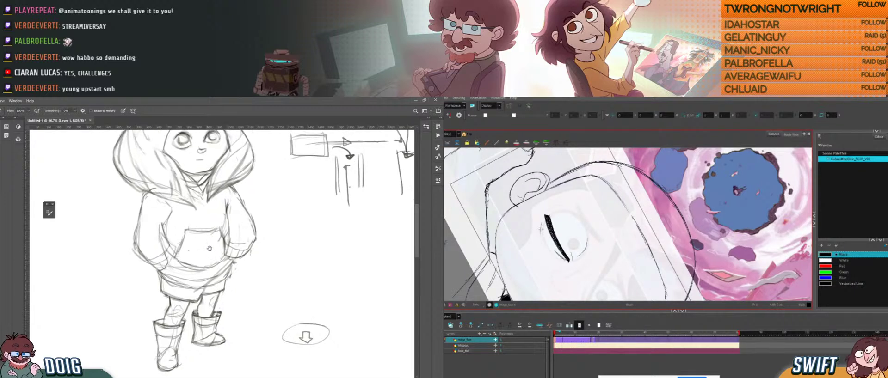
drag(162, 292, 161, 282)
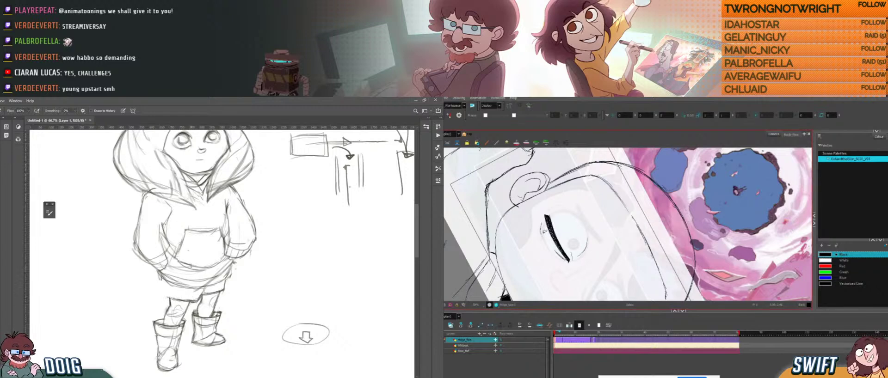
key(b)
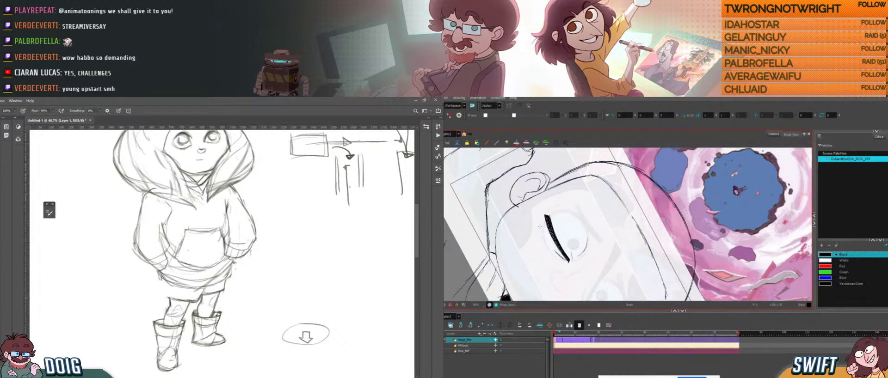
drag(164, 297, 166, 283)
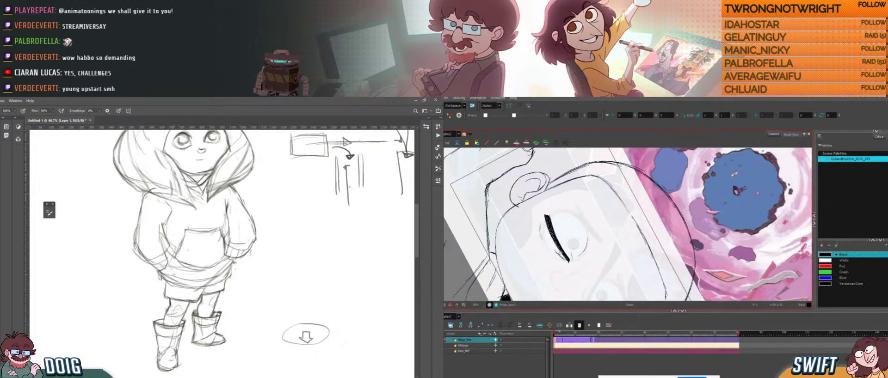
drag(544, 233, 625, 257)
drag(218, 271, 217, 263)
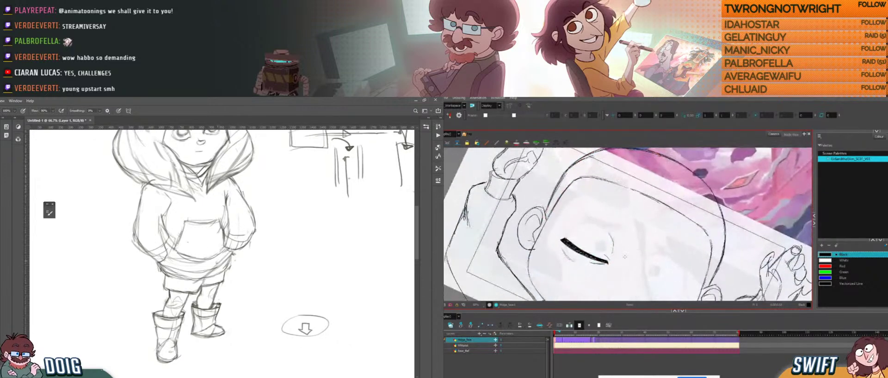
- Adjust the shape and placement of the redrawn crease strokes beneath the closed left eyelid
mouse_move(609, 261)
mouse_down()
mouse_move(628, 260)
mouse_move(608, 261)
mouse_up()
click(602, 264)
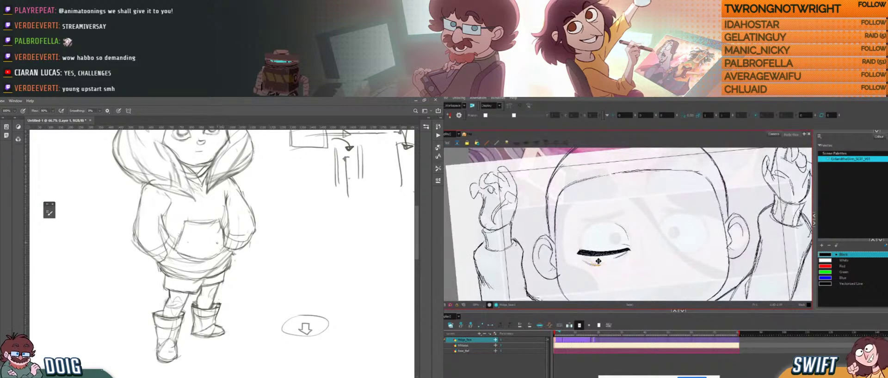
click(618, 260)
drag(628, 265, 589, 261)
click(580, 259)
drag(196, 234, 206, 255)
drag(594, 263, 592, 261)
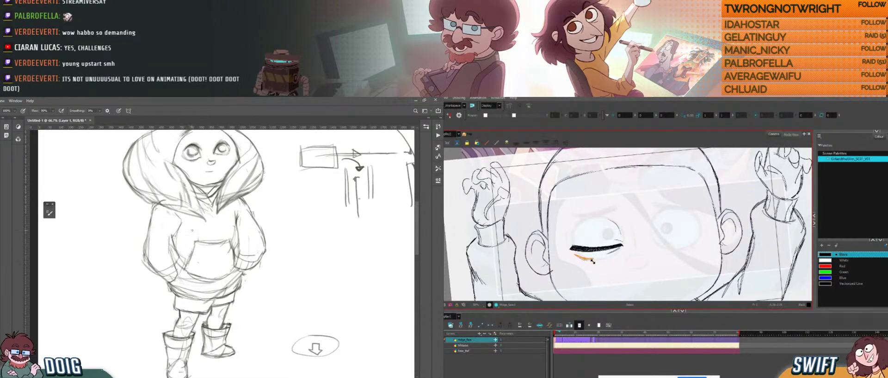
drag(685, 276, 636, 260)
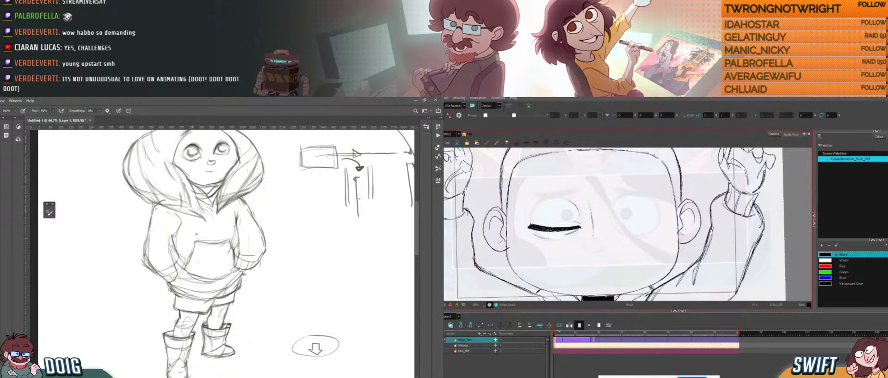
- Clean up the hooded figure's boot soles with the Eraser, and undo and redraw the trial nose line on the blinking face
scroll(212, 224, down, 1)
scroll(212, 224, down, 2)
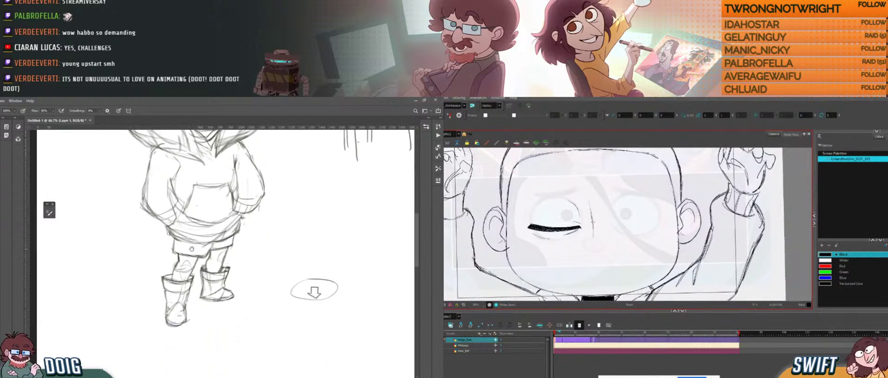
key(e)
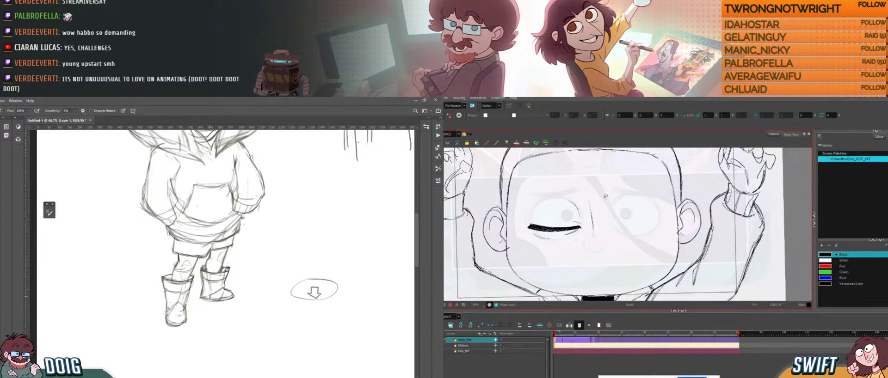
key(ctrl+z)
key(ctrl+z)
drag(200, 298, 223, 302)
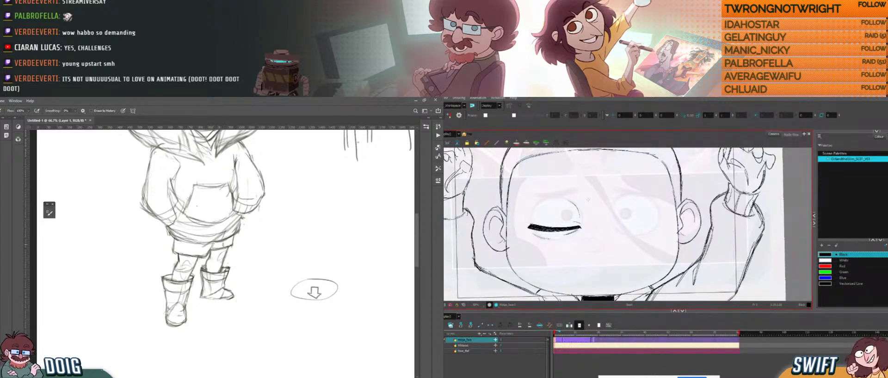
key(b)
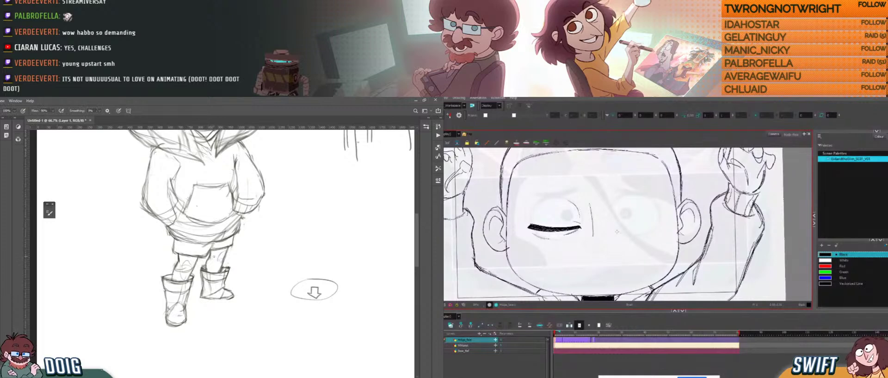
- Undo the trial nose line and adjust the short curve above the closed eye's inner corner
key(ctrl+alt)
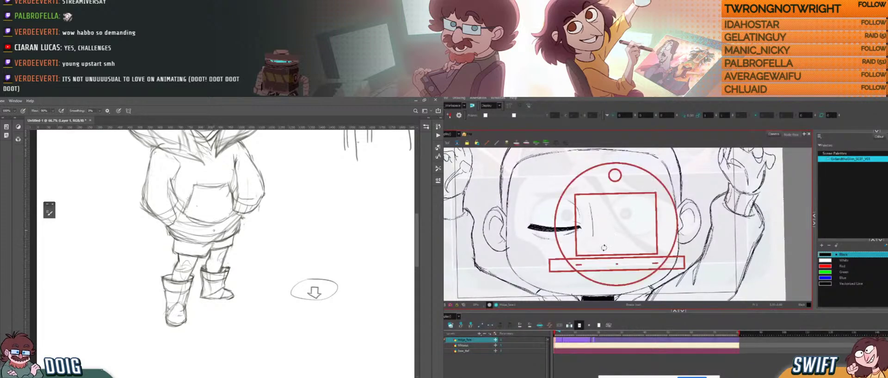
mouse_move(602, 255)
mouse_down()
mouse_move(617, 239)
mouse_move(623, 265)
mouse_move(606, 265)
mouse_up()
key(ctrl+z)
key(ctrl+alt)
key(alt+s)
click(574, 210)
drag(574, 209, 579, 212)
- Choose another brush preset for the hooded figure sketch, test it beside the legs, and undo the test strokes
click(427, 127)
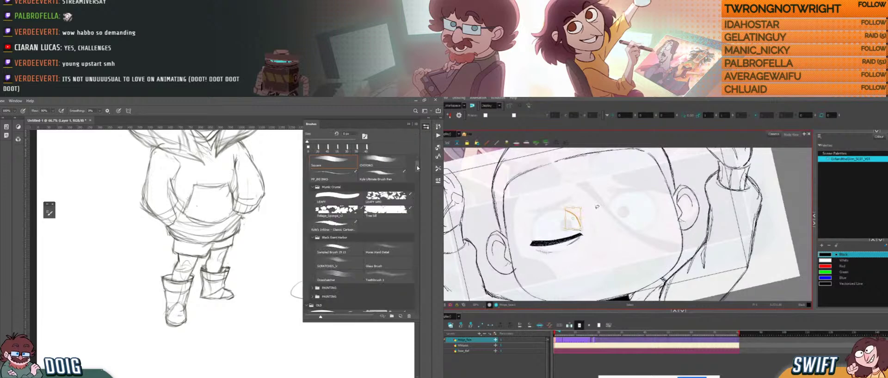
key(alt+/)
drag(417, 166, 418, 157)
key(ctrl+alt)
drag(627, 215, 625, 245)
drag(604, 273, 630, 245)
key(ctrl+alt)
click(346, 168)
drag(135, 258, 143, 297)
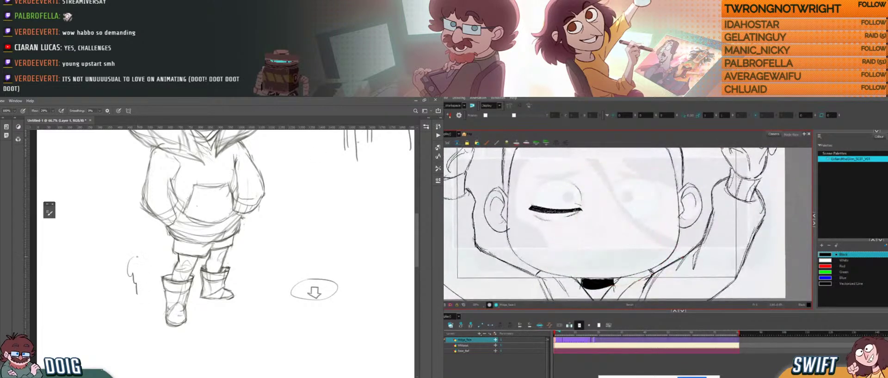
key(2)
key(ctrl+z)
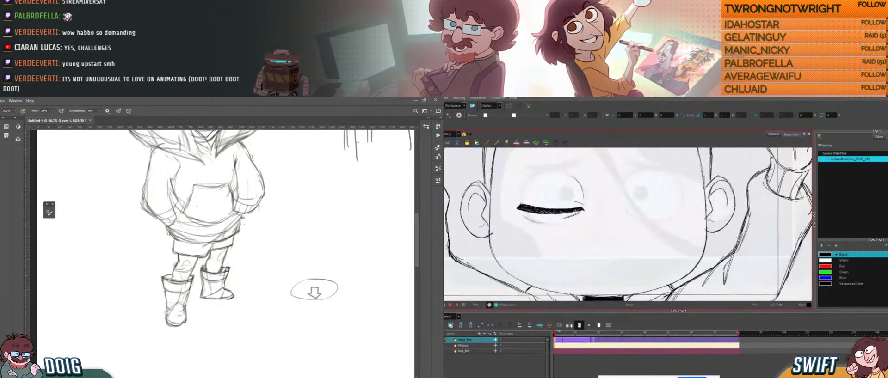
- Erase rough lines around the hem of the hooded figure's shorts, and sketch the nose on the blinking face
key(space)
drag(614, 205, 584, 230)
scroll(179, 218, up, 2)
key(e)
drag(175, 277, 195, 278)
mouse_move(582, 225)
mouse_down()
mouse_move(584, 242)
mouse_move(638, 253)
mouse_move(611, 230)
mouse_move(598, 252)
mouse_move(606, 262)
mouse_up()
key(ctrl+alt)
key(b)
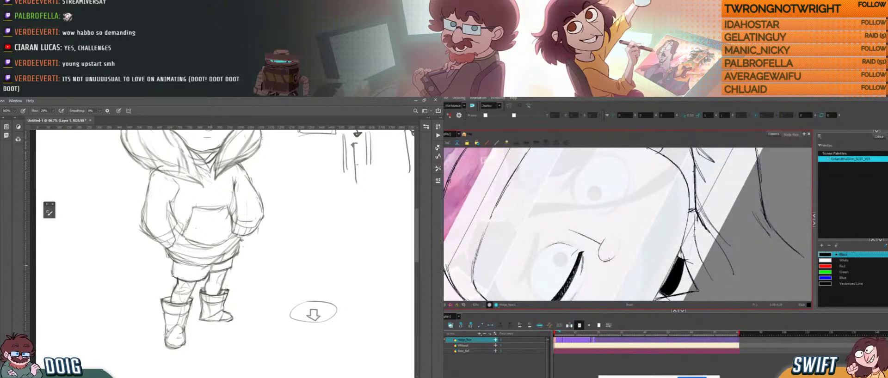
- Adjust the short curve closing the nose tip on the blinking face so the nose reads as one rounded shape
drag(175, 265, 171, 286)
mouse_move(630, 258)
mouse_down()
mouse_move(617, 261)
mouse_move(607, 241)
mouse_up()
drag(192, 244, 188, 257)
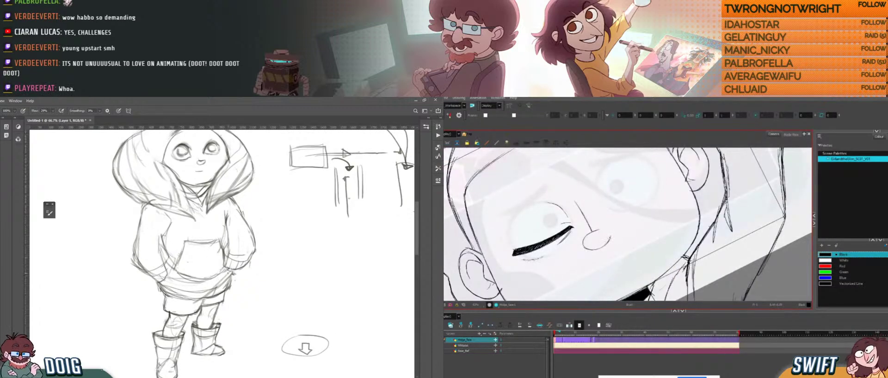
mouse_move(607, 243)
mouse_down()
mouse_move(599, 224)
mouse_move(603, 229)
mouse_up()
key(alt+s)
click(601, 231)
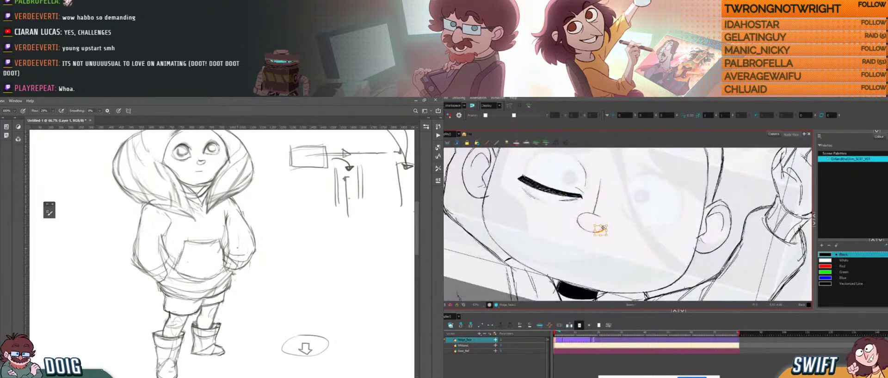
mouse_move(600, 229)
mouse_down()
mouse_move(639, 248)
mouse_move(618, 258)
mouse_up()
- Select the box, arrow and oval doodles beside the hooded figure with a freehand outline, delete them, and clear the selection
drag(142, 248, 114, 224)
mouse_move(617, 257)
mouse_down()
mouse_move(617, 248)
mouse_move(609, 265)
mouse_up()
key(ctrl+minus)
drag(183, 277, 290, 245)
drag(630, 236, 620, 245)
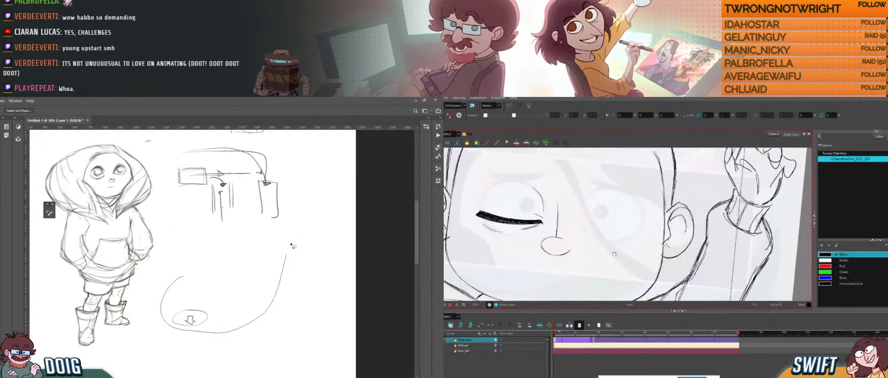
drag(290, 246, 262, 145)
drag(620, 246, 617, 248)
drag(263, 146, 167, 222)
drag(616, 247, 638, 250)
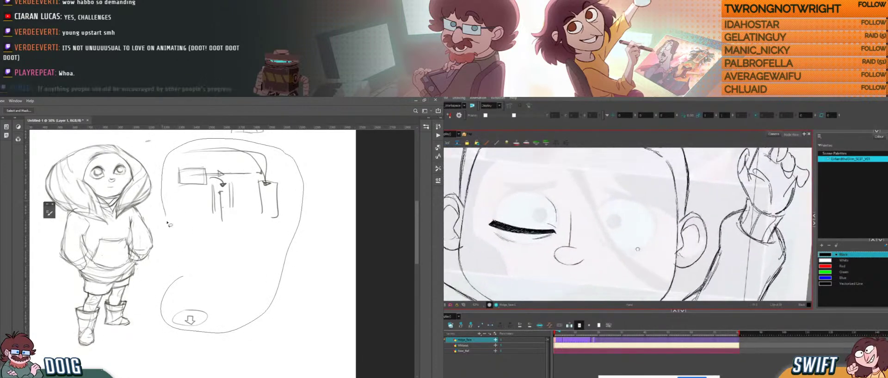
drag(167, 223, 173, 267)
drag(638, 250, 658, 243)
drag(593, 259, 616, 266)
key(Delete)
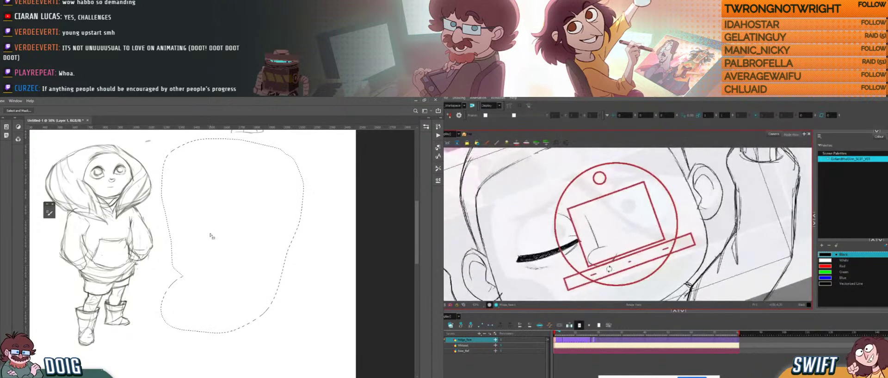
key(ctrl+d)
- Delete the remaining arc, crossed lines and stray marks above the hooded figure, and clear the selection
drag(165, 209, 175, 285)
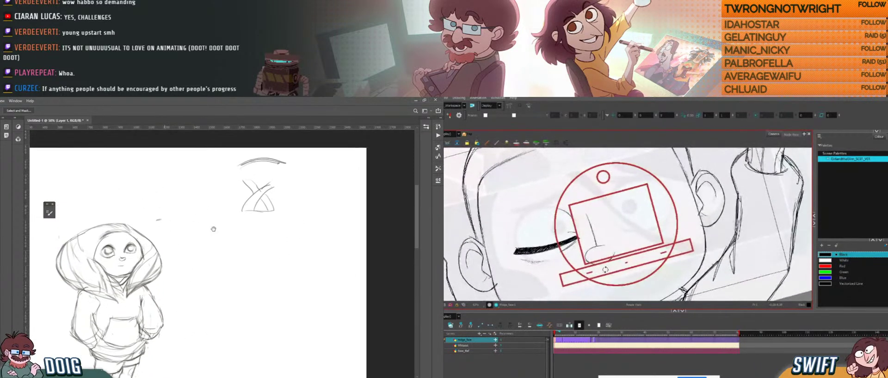
drag(210, 229, 200, 238)
mouse_move(173, 201)
mouse_down()
mouse_move(135, 222)
mouse_move(183, 268)
mouse_move(276, 246)
mouse_move(307, 187)
mouse_move(181, 168)
mouse_move(158, 202)
mouse_up()
key(Delete)
key(ctrl+d)
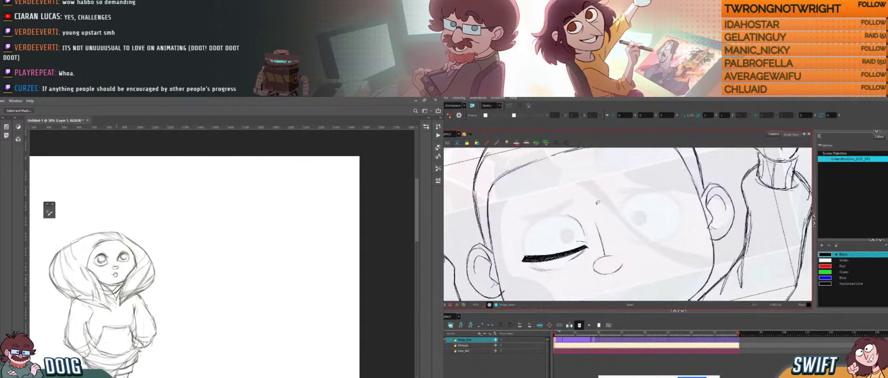
drag(113, 274, 217, 191)
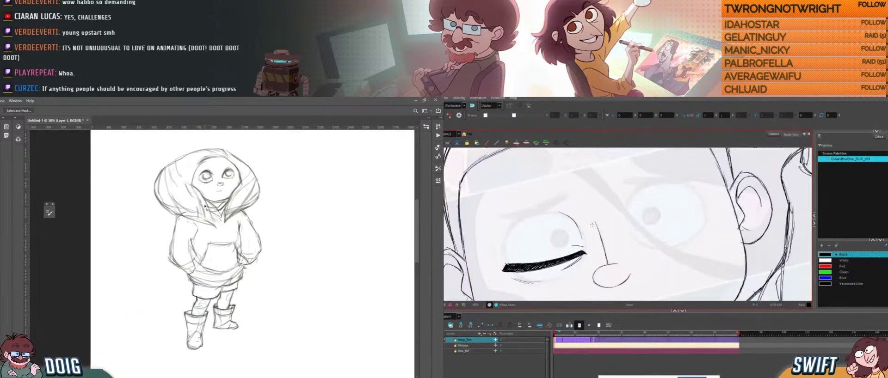
- Draw a slanted, tapered eyebrow above the closed eye on the blinking face
key(b)
drag(590, 238, 578, 232)
scroll(577, 232, up, 2)
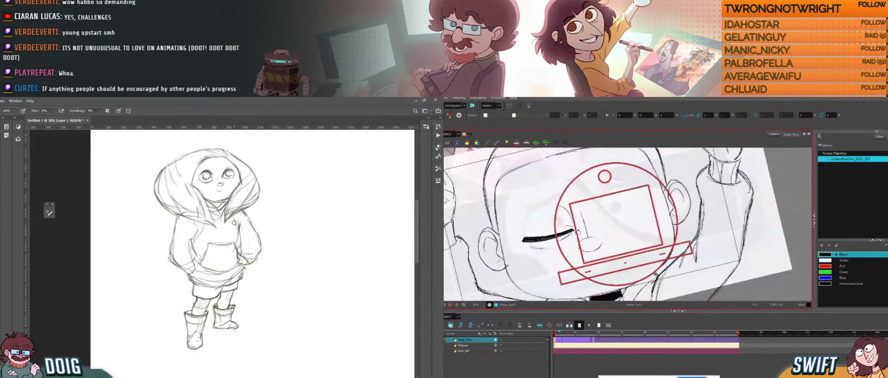
drag(235, 223, 224, 237)
mouse_move(577, 233)
mouse_down()
mouse_move(600, 271)
mouse_move(615, 243)
mouse_move(614, 267)
mouse_move(579, 228)
mouse_up()
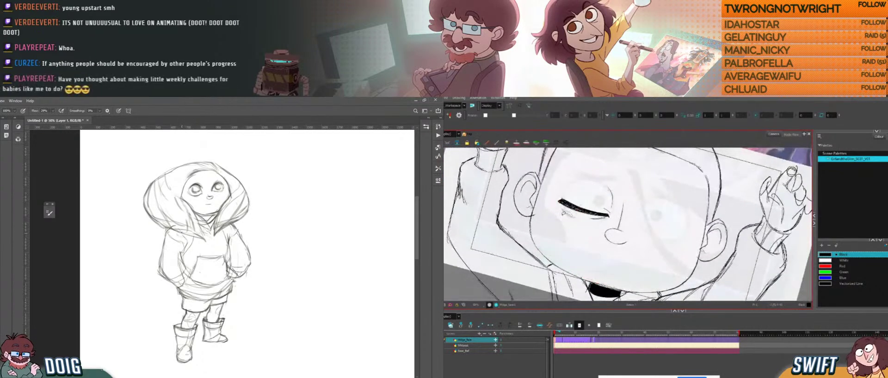
drag(592, 256, 643, 253)
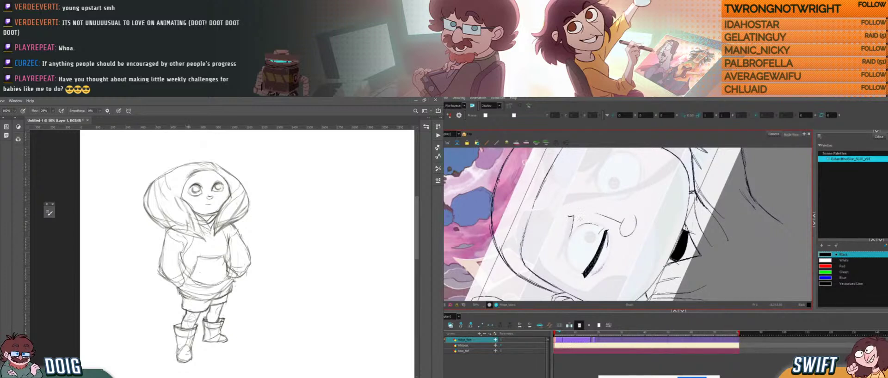
drag(207, 296, 216, 241)
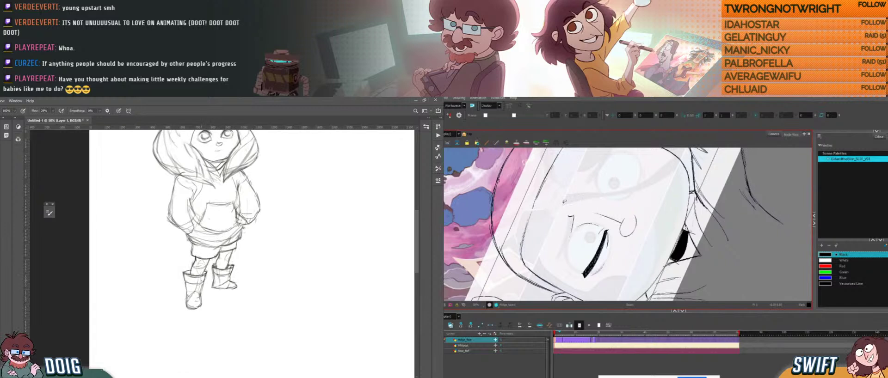
key(e)
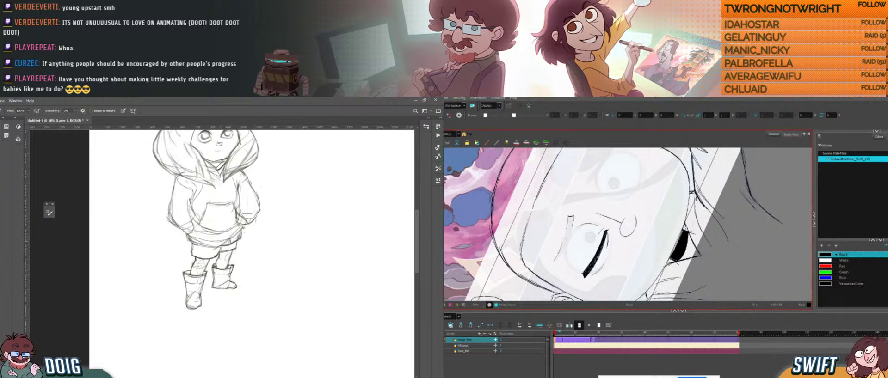
key(b)
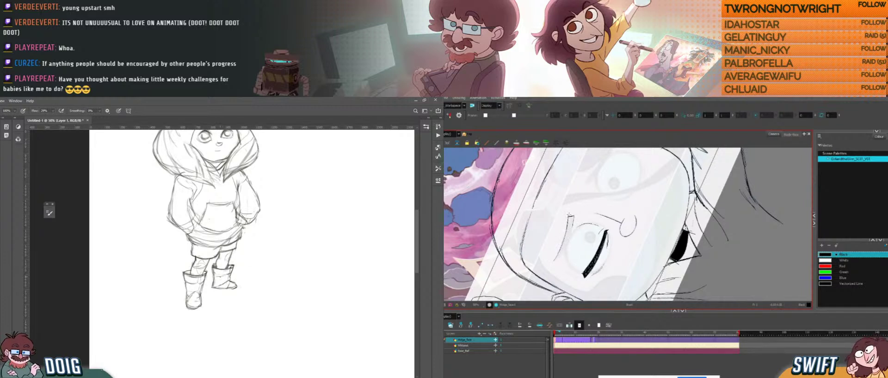
drag(221, 260, 221, 271)
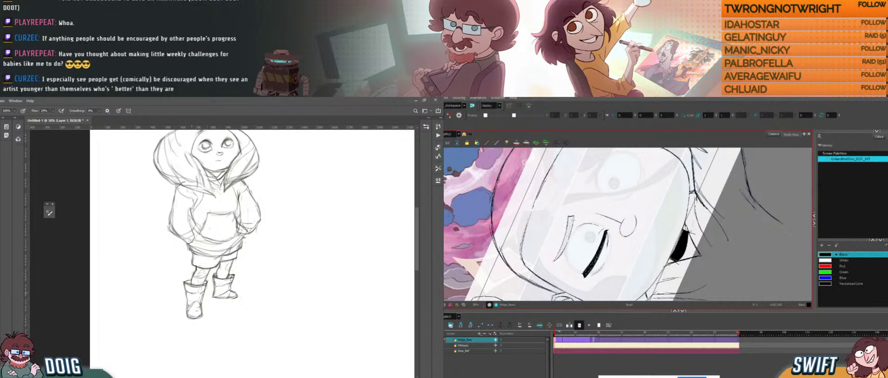
drag(596, 206, 625, 189)
drag(648, 214, 624, 257)
key(ctrl+alt)
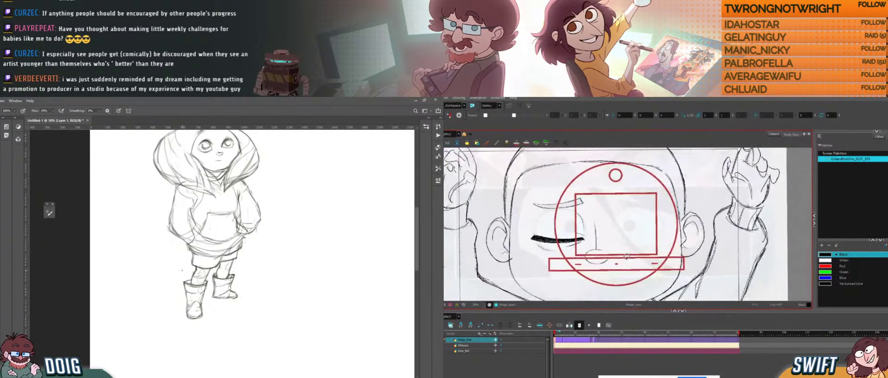
- Select the inner half of the new eyebrow and adjust its shape above the closed eye
drag(623, 232, 627, 251)
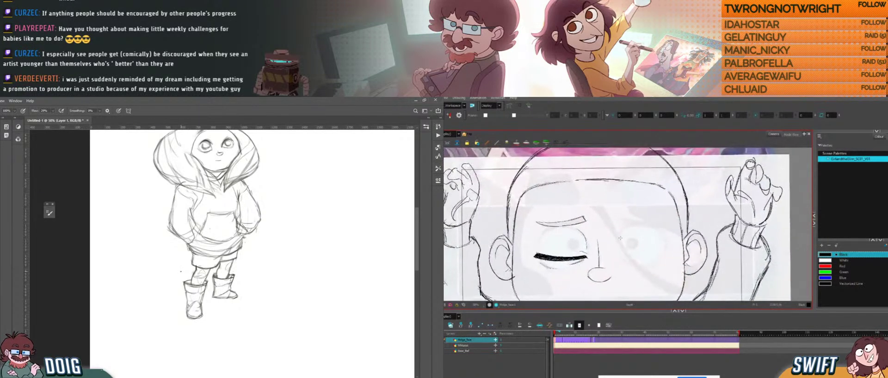
mouse_move(585, 221)
mouse_down()
mouse_move(564, 218)
mouse_move(589, 214)
mouse_up()
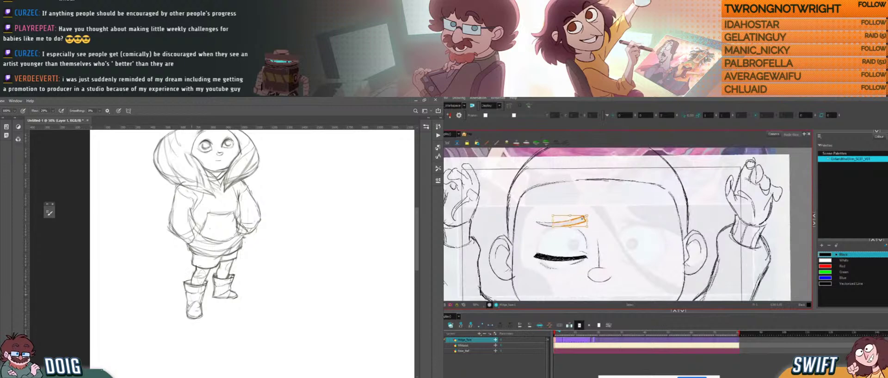
click(641, 207)
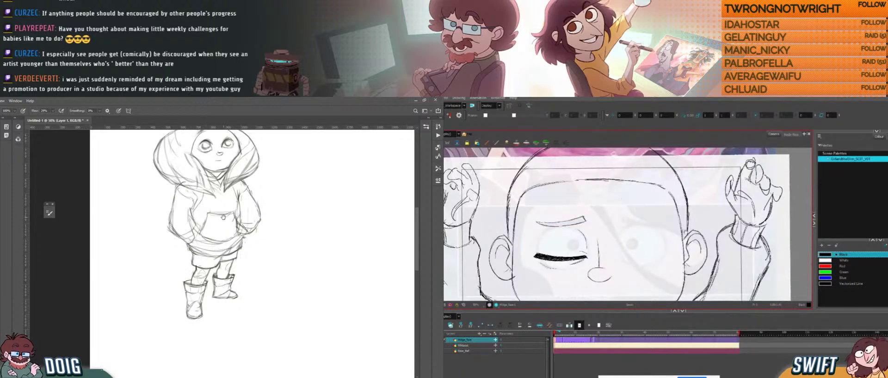
drag(702, 226, 707, 214)
drag(224, 207, 209, 235)
key(ctrl+alt)
drag(650, 266, 654, 263)
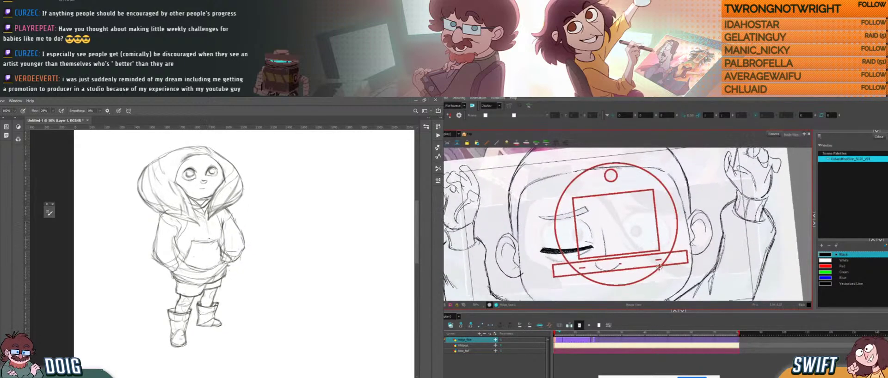
mouse_move(264, 234)
mouse_down()
mouse_move(233, 240)
mouse_move(254, 267)
mouse_up()
drag(653, 271, 664, 262)
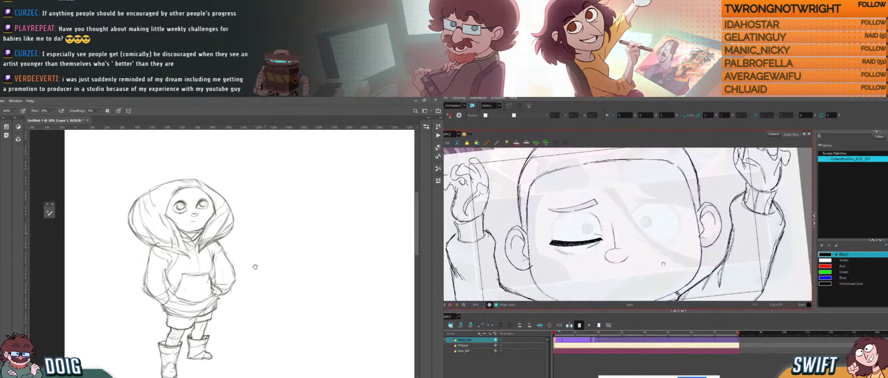
drag(255, 267, 255, 271)
drag(664, 262, 673, 258)
key(e)
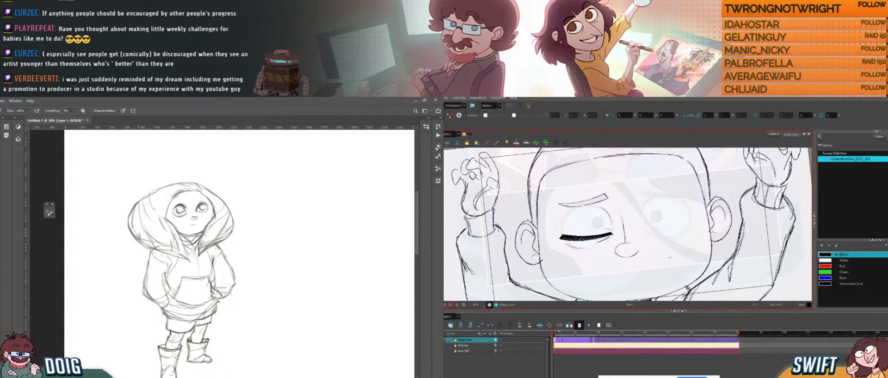
- Erase the bulging outer hood line on the figure's side, redraw it closer to the head, and adjust the eyebrow's inner-end strokes
drag(139, 239, 135, 206)
drag(667, 263, 670, 261)
drag(134, 207, 156, 193)
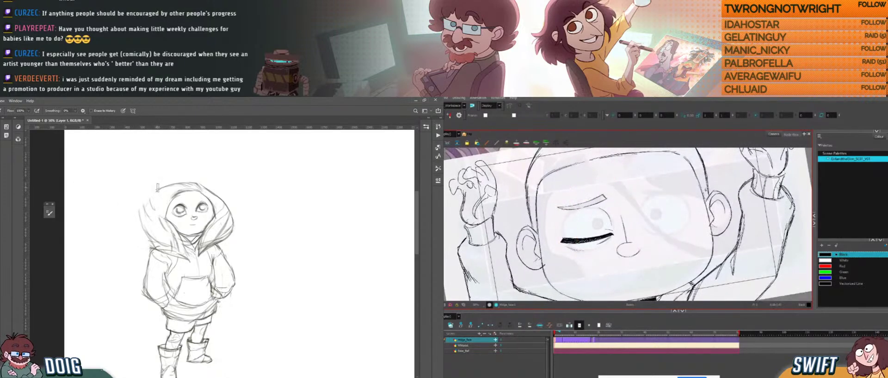
key(b)
drag(603, 202, 607, 199)
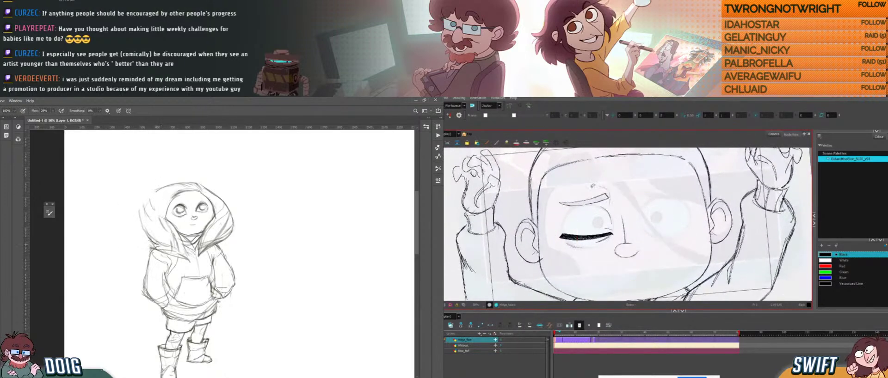
drag(155, 246, 141, 236)
mouse_move(593, 186)
mouse_down()
mouse_move(611, 194)
mouse_move(607, 207)
mouse_up()
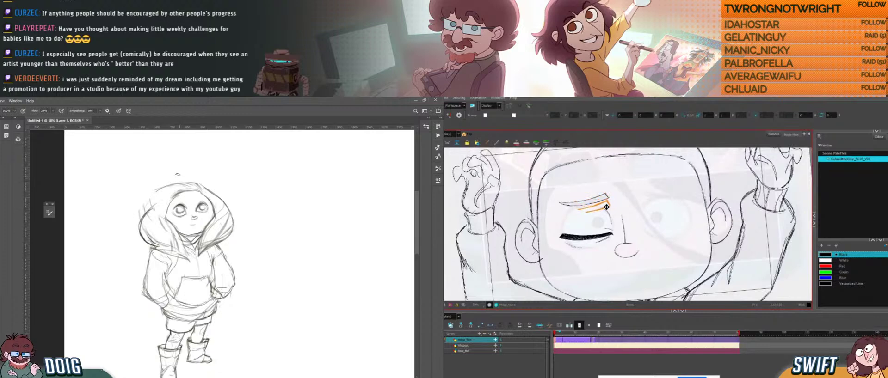
drag(175, 190, 173, 200)
- Nudge the eyebrow's strokes into a cleaner shape, and sketch a tighter contour on the opposite side of the hood
mouse_move(607, 206)
mouse_down()
mouse_move(583, 195)
mouse_move(577, 208)
mouse_move(574, 193)
mouse_up()
drag(229, 231, 219, 247)
drag(582, 191, 580, 194)
drag(223, 222, 227, 242)
drag(573, 203, 574, 205)
drag(219, 220, 227, 232)
drag(574, 205, 573, 207)
drag(203, 204, 217, 214)
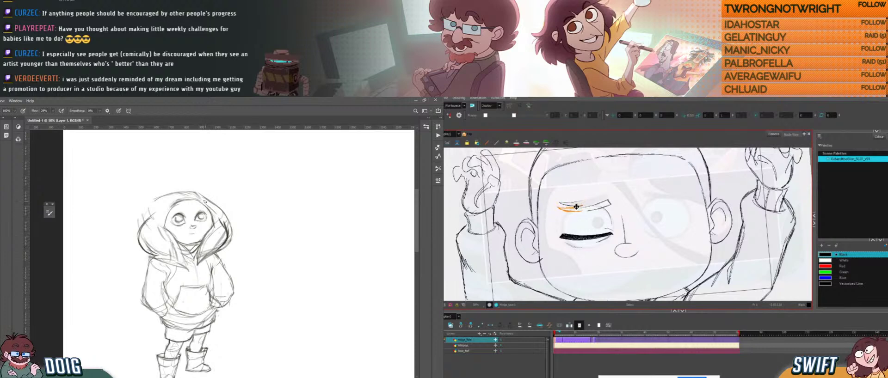
drag(573, 207, 573, 210)
drag(203, 201, 224, 230)
drag(570, 206, 571, 208)
- Erase the old outer hood line outside the tighter contour, and finish adjusting the eyebrow's outer end
key(e)
drag(211, 199, 228, 246)
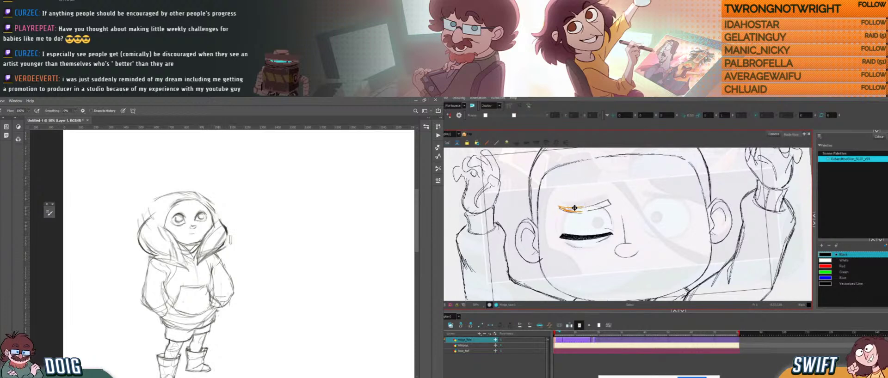
drag(571, 207, 570, 204)
drag(226, 240, 223, 251)
click(590, 196)
mouse_move(186, 205)
mouse_down()
mouse_move(200, 198)
mouse_move(201, 209)
mouse_up()
key(b)
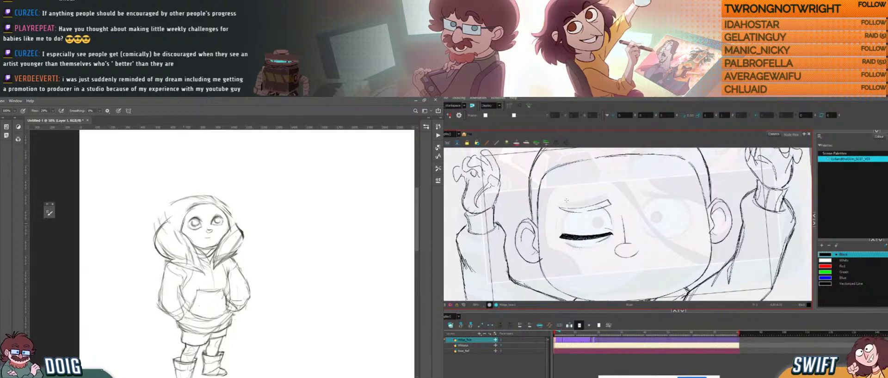
- Refine the hood's edge around the face, erase its leftover rough outer lines, and adjust the eyebrow's lower outer stroke
drag(183, 226, 212, 207)
click(578, 212)
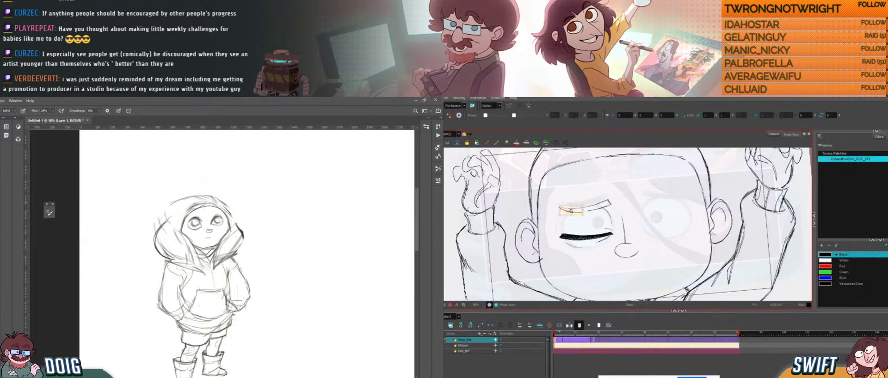
mouse_move(581, 215)
mouse_down()
mouse_move(561, 208)
mouse_move(583, 213)
mouse_up()
mouse_move(196, 206)
mouse_down()
mouse_move(154, 220)
mouse_move(151, 241)
mouse_move(165, 231)
mouse_move(171, 249)
mouse_up()
key(e)
drag(584, 215, 583, 213)
mouse_move(171, 249)
mouse_down()
mouse_move(174, 234)
mouse_move(165, 235)
mouse_move(157, 242)
mouse_move(169, 250)
mouse_move(154, 261)
mouse_move(169, 278)
mouse_up()
key(Escape)
key(b)
- Select and reshape the eyebrow's inner end above the closed eye, and sketch over the hood's side contour
scroll(157, 247, up, 2)
mouse_move(685, 221)
mouse_down()
mouse_move(681, 236)
mouse_move(668, 237)
mouse_up()
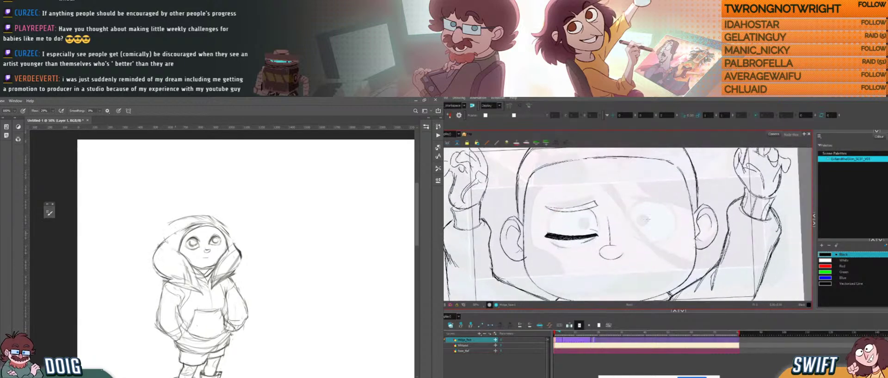
key(alt+s)
mouse_move(603, 208)
mouse_down()
mouse_move(596, 197)
mouse_move(584, 214)
mouse_up()
drag(233, 272, 242, 256)
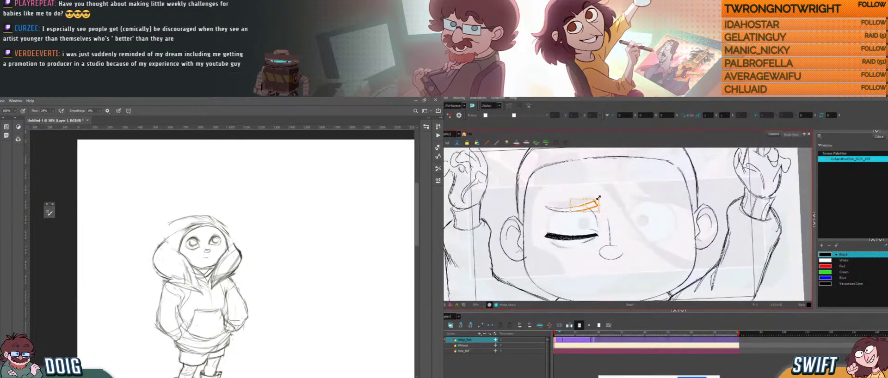
drag(227, 232, 227, 242)
drag(593, 203, 598, 194)
click(624, 191)
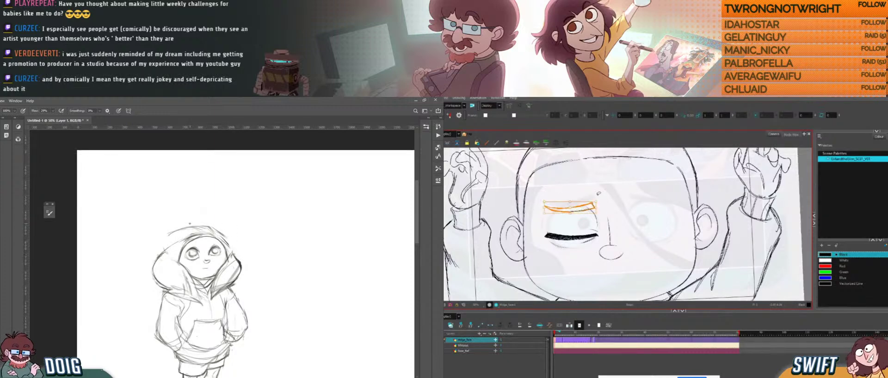
- Reshape and reposition the eyebrow's inner end above the closed eye
click(609, 197)
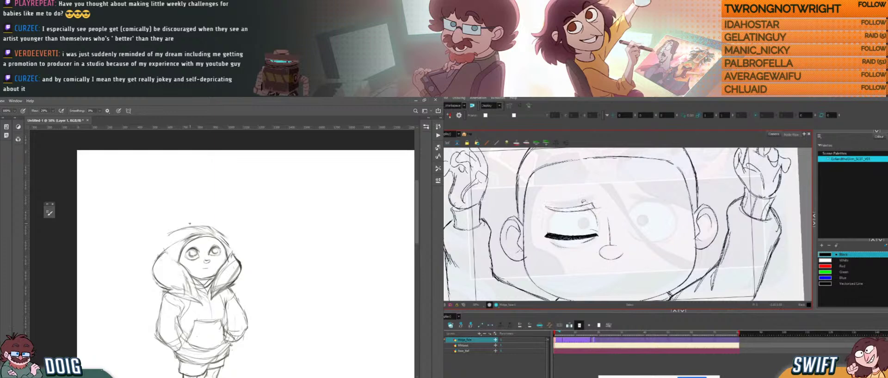
mouse_move(559, 214)
mouse_down()
mouse_move(599, 195)
mouse_move(599, 207)
mouse_up()
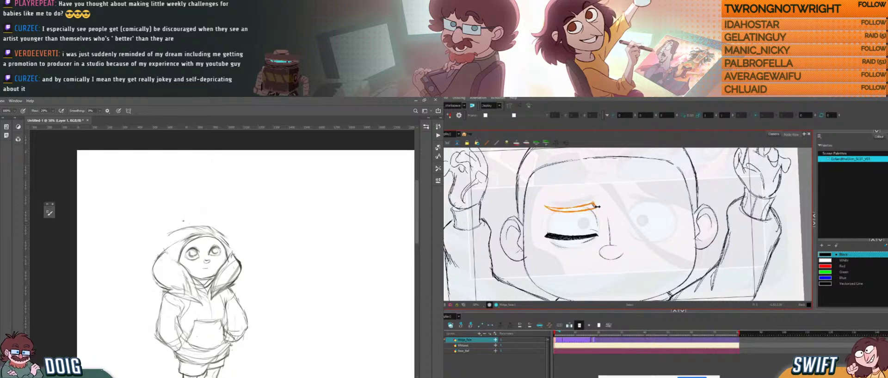
drag(213, 251, 216, 235)
drag(599, 206, 590, 200)
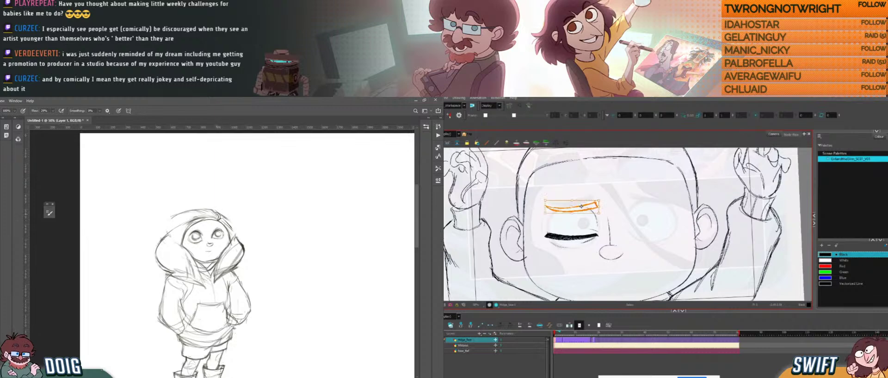
click(602, 200)
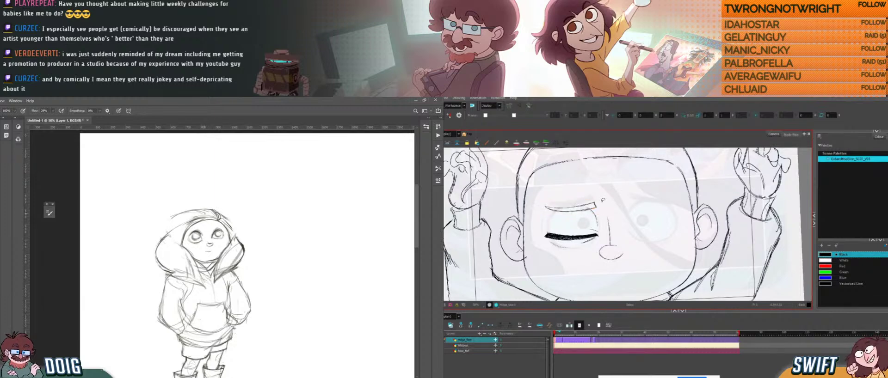
- Fine-tune the eyebrow's lower and outer strokes so they form a clean, slightly slanted worried shape
click(589, 211)
click(625, 204)
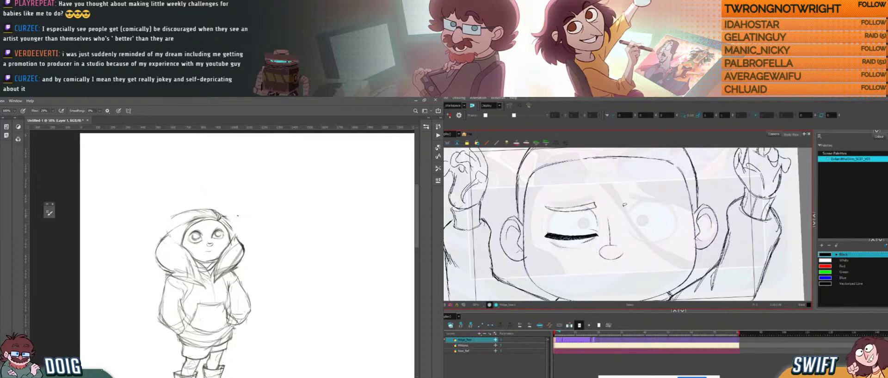
drag(680, 222, 647, 212)
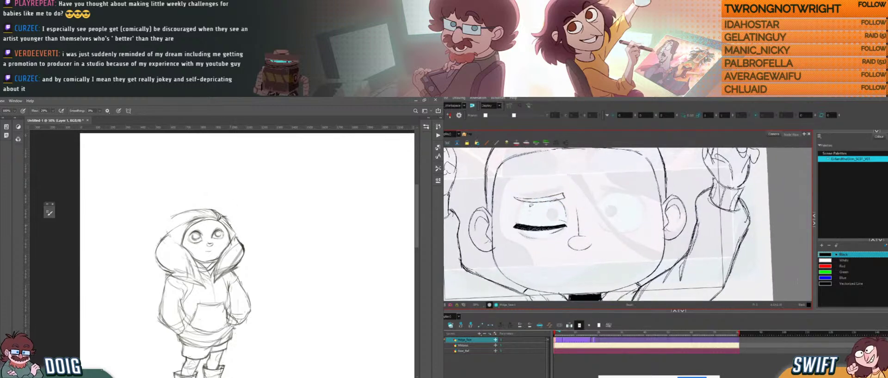
click(525, 199)
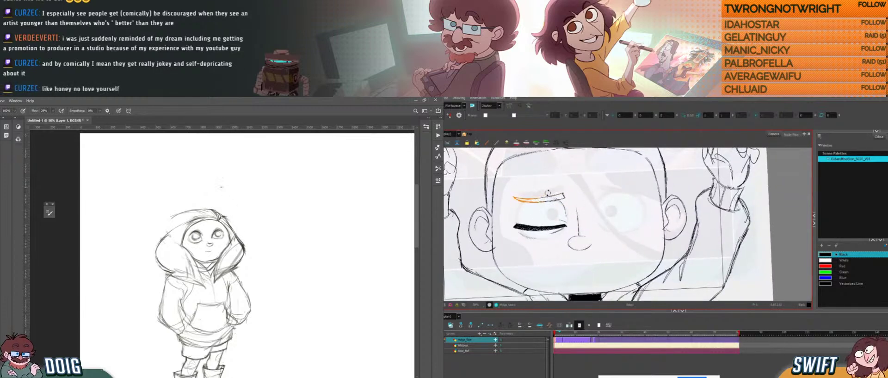
click(623, 185)
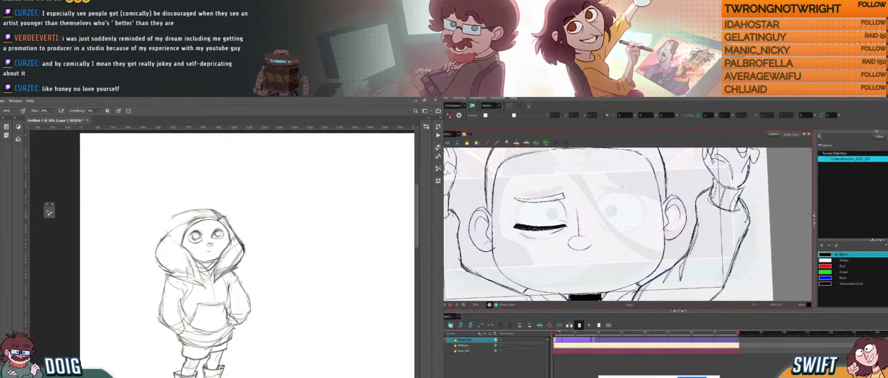
drag(650, 213, 647, 218)
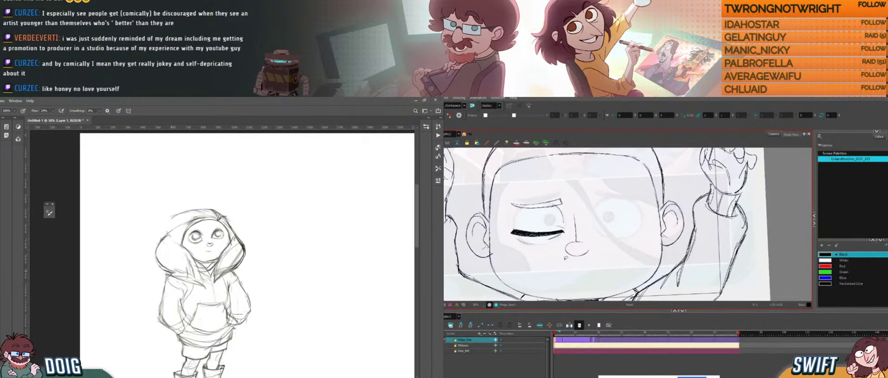
- Darken the hood's collar folds below the hooded figure's face
mouse_move(200, 282)
mouse_down()
mouse_move(174, 272)
mouse_move(186, 252)
mouse_up()
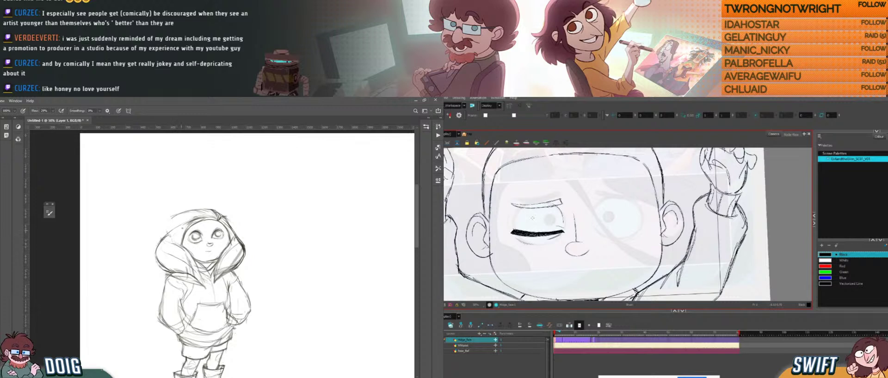
drag(205, 220, 203, 230)
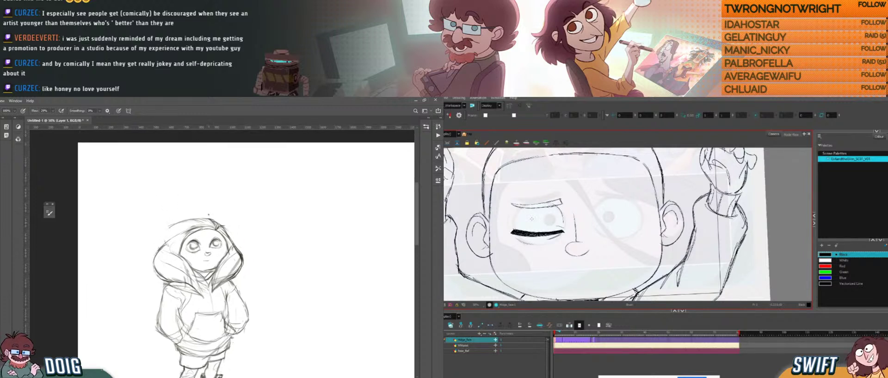
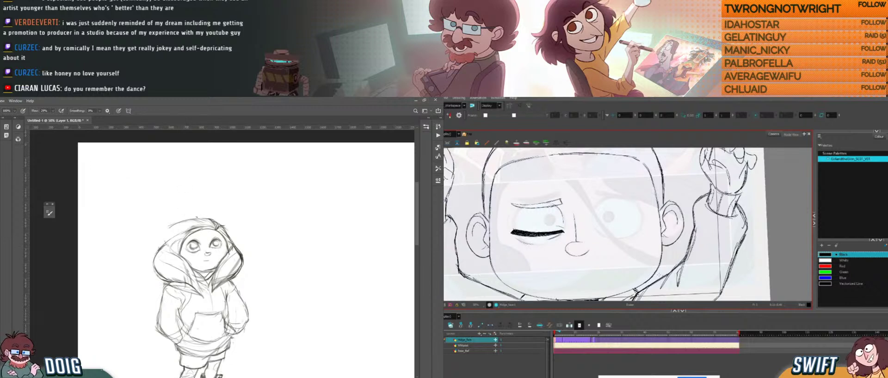
drag(165, 238, 169, 231)
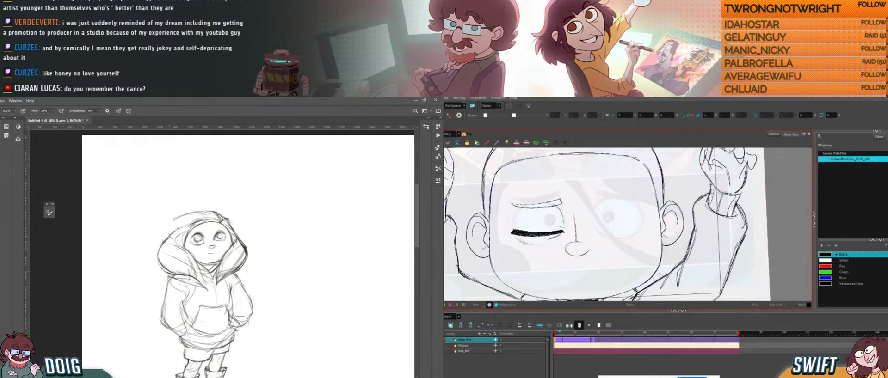
drag(210, 235, 208, 225)
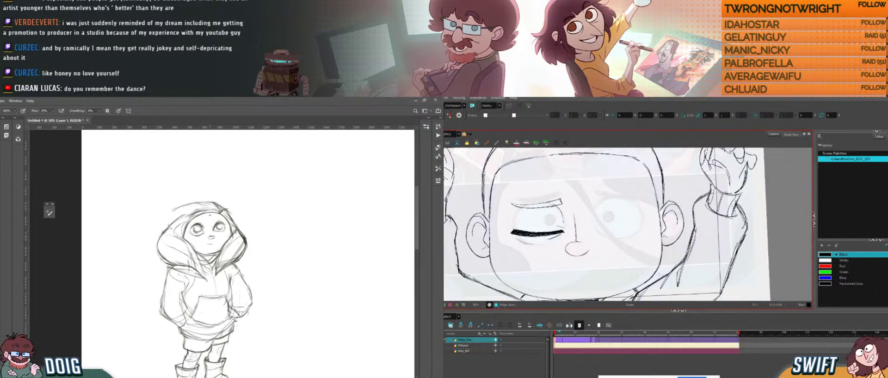
- Redraw the hooded figure's small mouth and sketch a short eyebrow above one of its eyes
key(ctrl+plus)
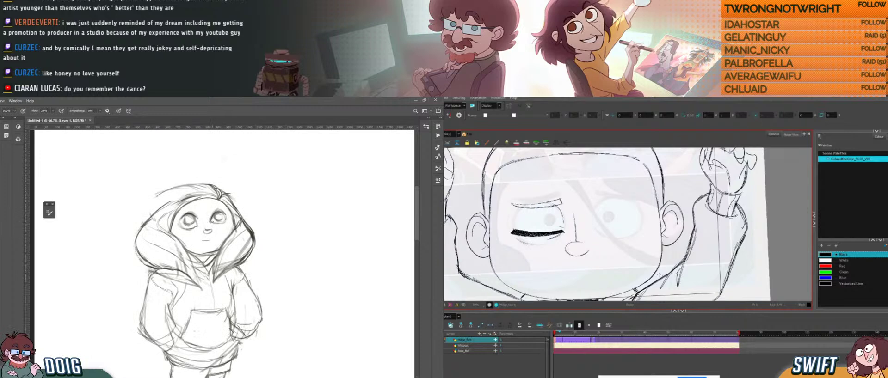
key(e)
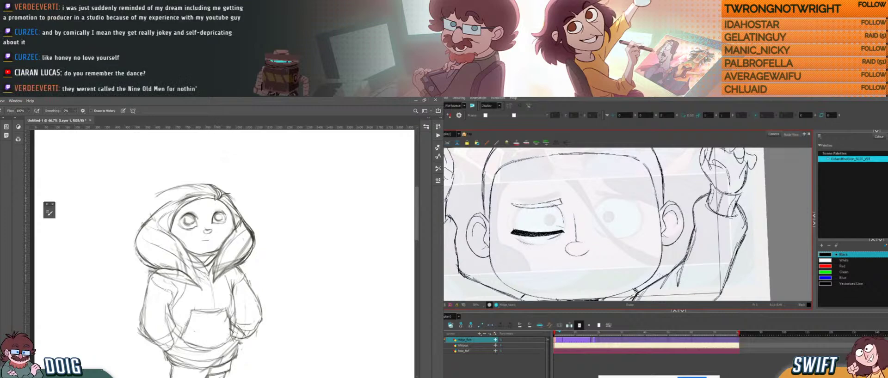
key(b)
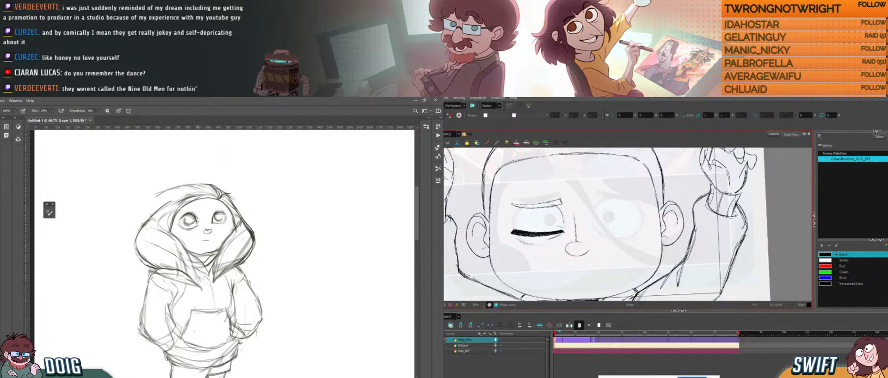
drag(201, 209, 203, 219)
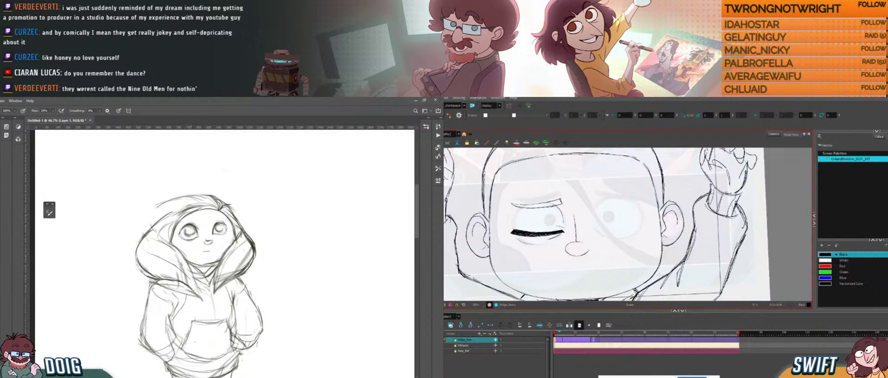
drag(224, 209, 222, 214)
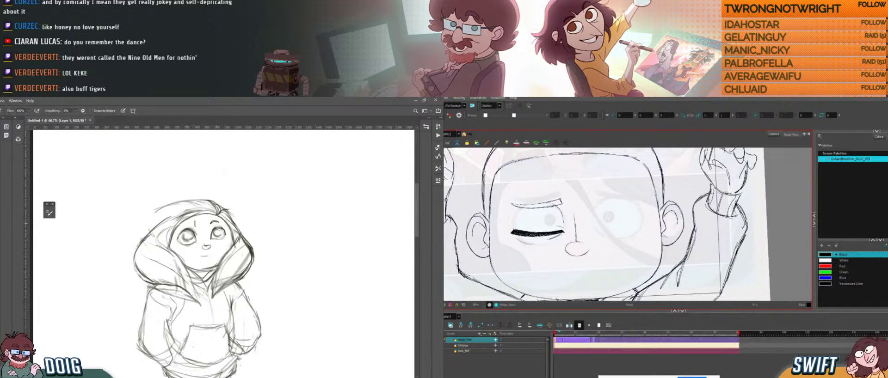
- Look at the pictures shared in the Discord chat and return to the blink animation
click(544, 363)
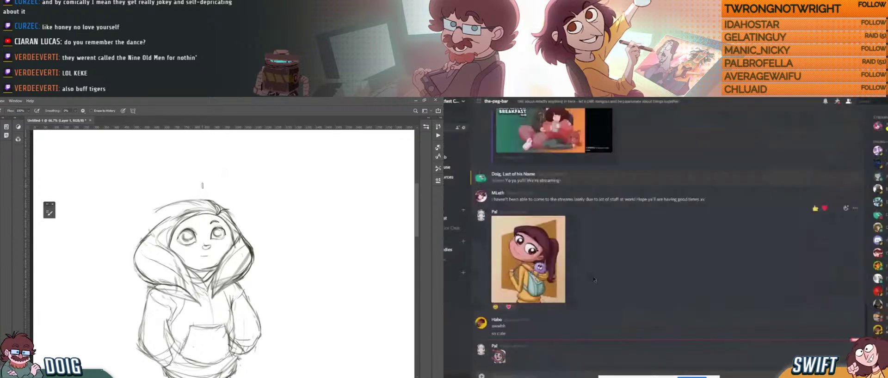
key(b)
drag(638, 99, 445, 144)
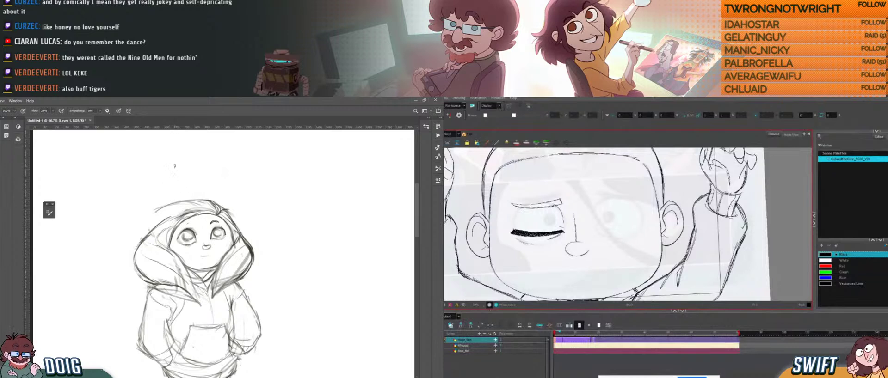
- Draw the thin curved lid outline of the character's second closed eye, matching the first closed eye
drag(190, 222, 189, 226)
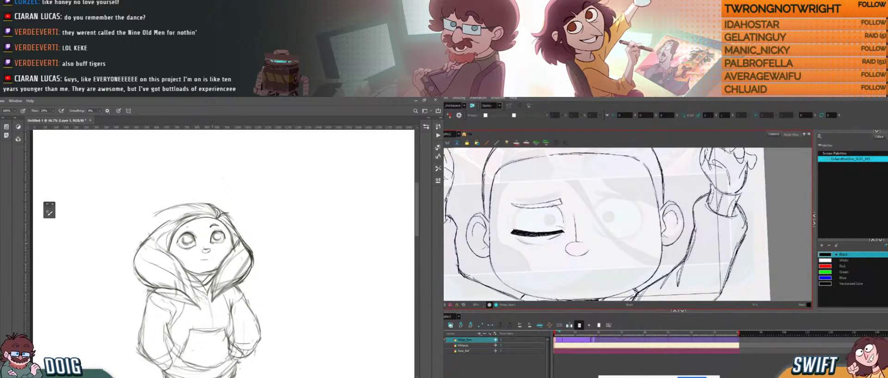
mouse_move(566, 223)
mouse_down()
mouse_move(534, 222)
mouse_move(565, 229)
mouse_up()
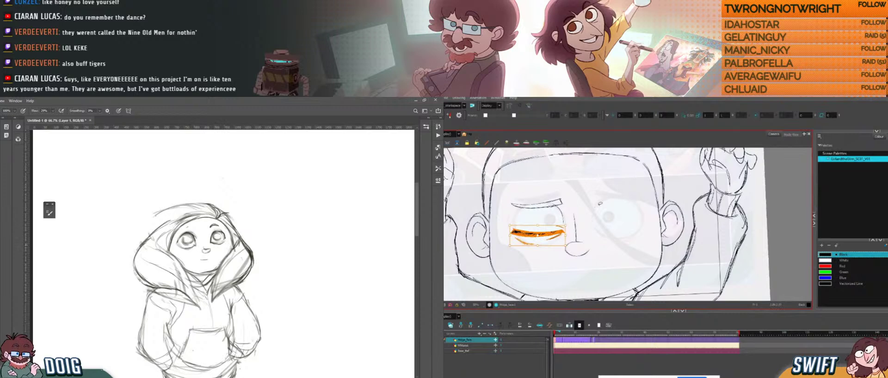
click(602, 218)
key(alt+b)
drag(596, 229, 608, 237)
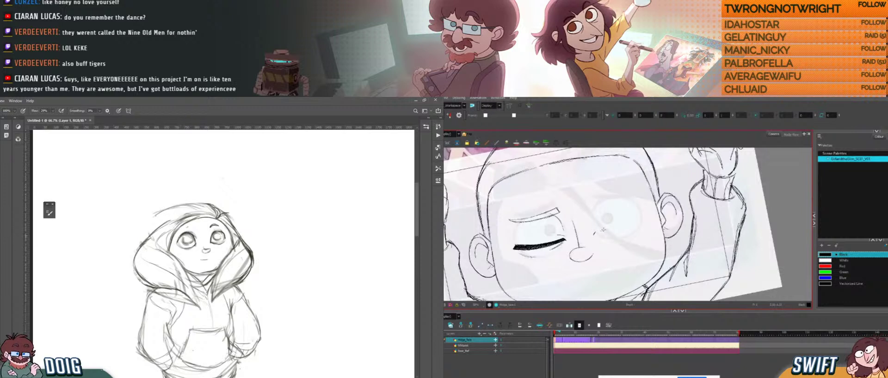
drag(596, 231, 628, 225)
key(alt+e)
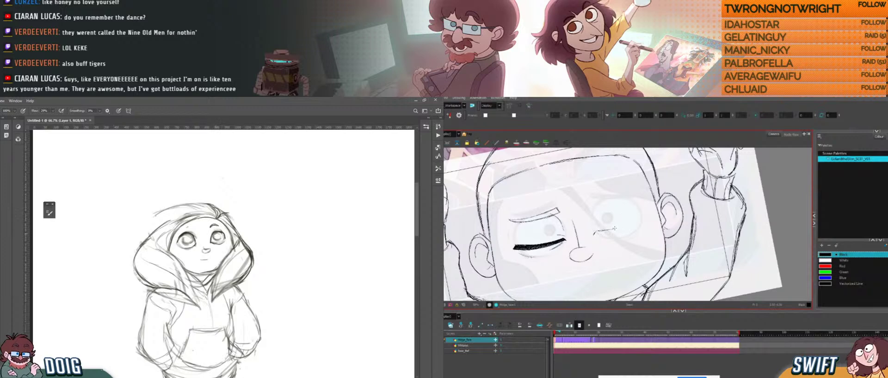
key(alt+b)
drag(611, 229, 643, 221)
key(alt+b)
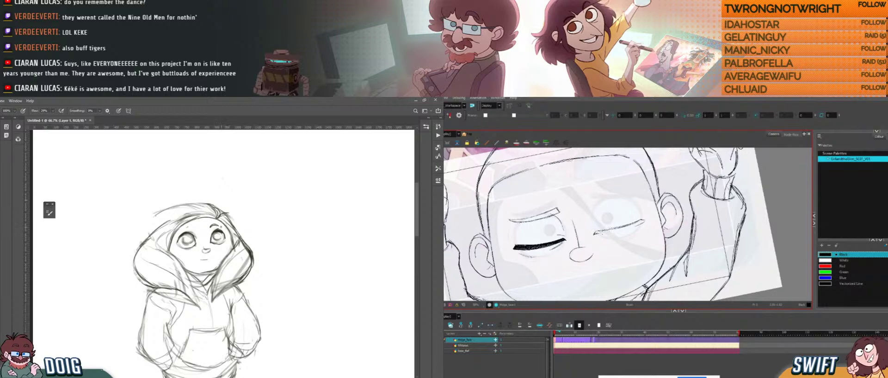
mouse_move(627, 229)
mouse_down()
mouse_move(607, 234)
mouse_move(646, 221)
mouse_up()
- Thicken the second closed eyelid into a solid black lash line, and refine the hooded figure's smile and collar
drag(190, 228, 188, 219)
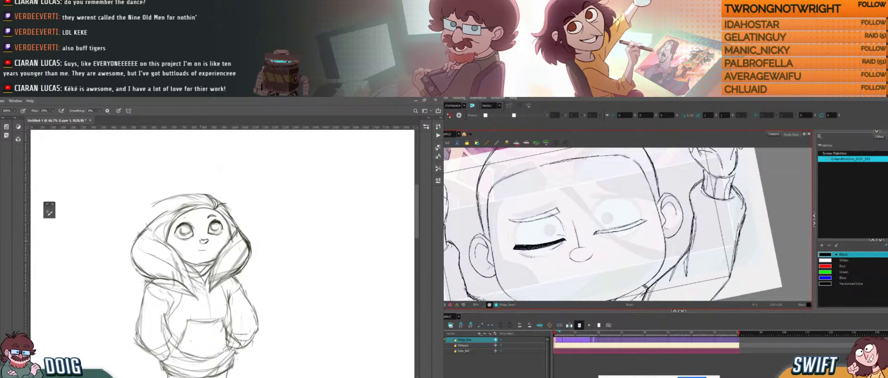
drag(599, 234, 617, 230)
drag(198, 214, 198, 220)
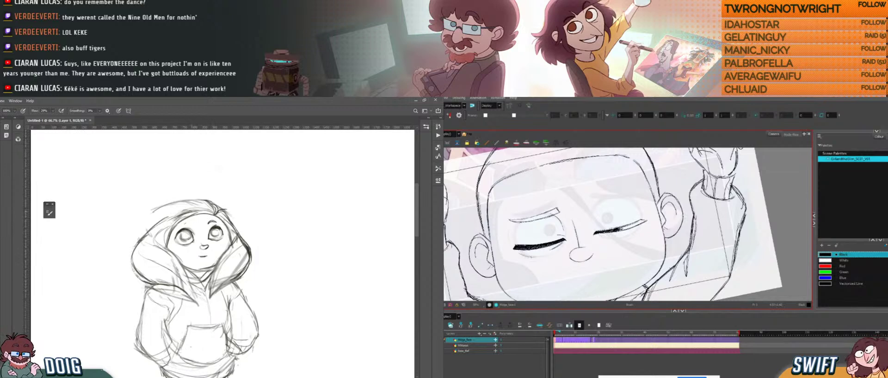
drag(618, 230, 645, 220)
drag(173, 255, 185, 270)
drag(648, 220, 641, 226)
mouse_move(224, 252)
mouse_down()
mouse_move(214, 268)
mouse_move(220, 256)
mouse_up()
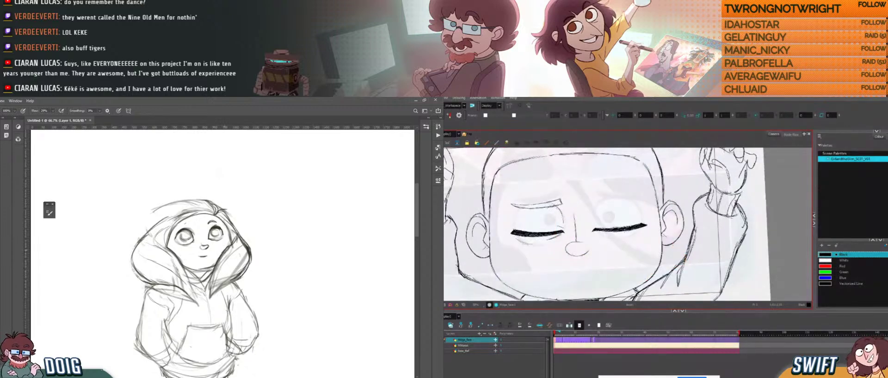
- Clean up the second closed eye's lash line, and touch up the hood's inner edge beside the face
drag(623, 245, 633, 252)
drag(195, 218, 194, 233)
drag(632, 252, 636, 255)
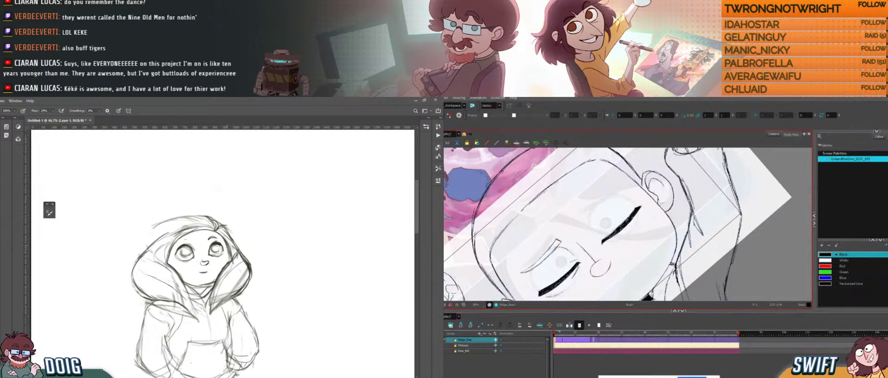
key(e)
drag(620, 202, 640, 205)
drag(223, 235, 230, 266)
drag(608, 205, 607, 204)
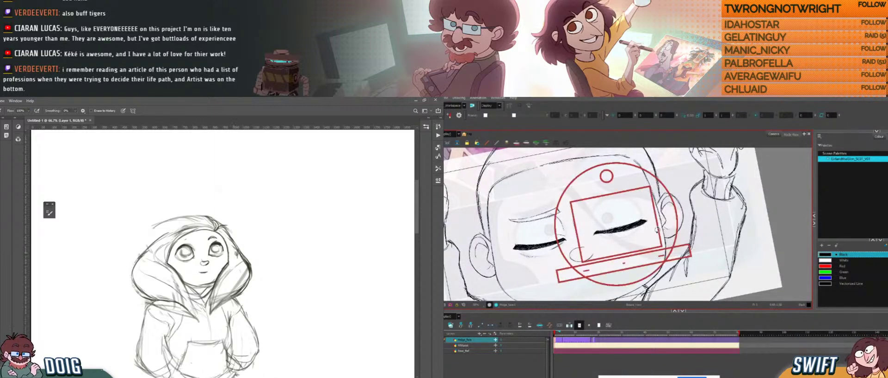
drag(235, 256, 233, 248)
drag(607, 205, 609, 203)
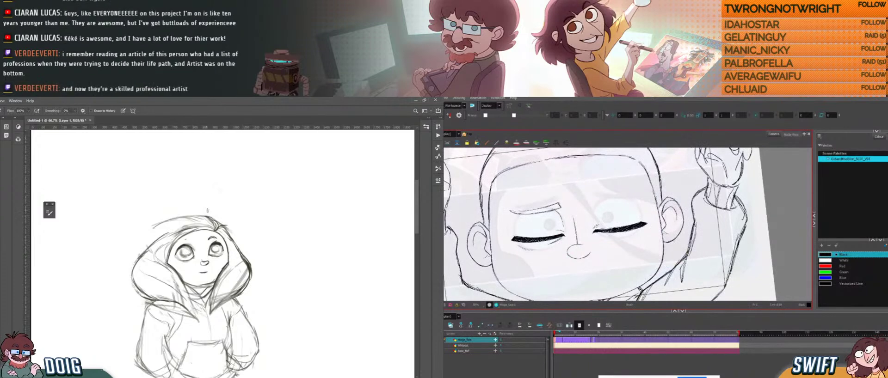
- Try out lines for the second eyebrow above the second closed eye, and touch up the hooded figure's hood and collar
key(b)
mouse_move(598, 242)
mouse_down()
mouse_move(592, 215)
mouse_move(604, 202)
mouse_up()
drag(228, 224, 226, 236)
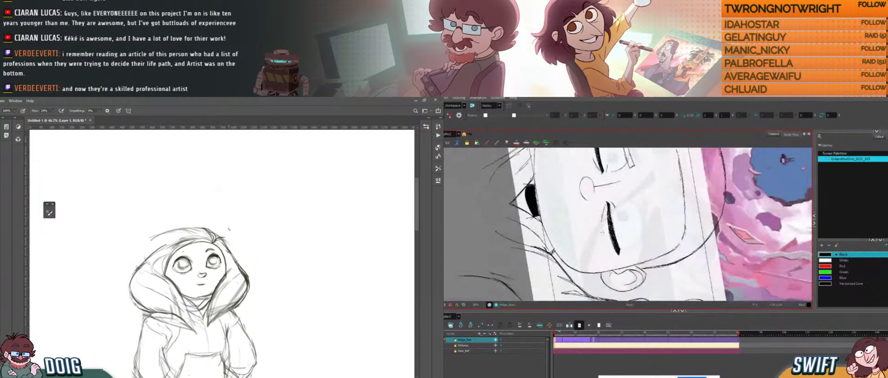
mouse_move(664, 217)
mouse_down()
mouse_move(632, 178)
mouse_move(605, 177)
mouse_up()
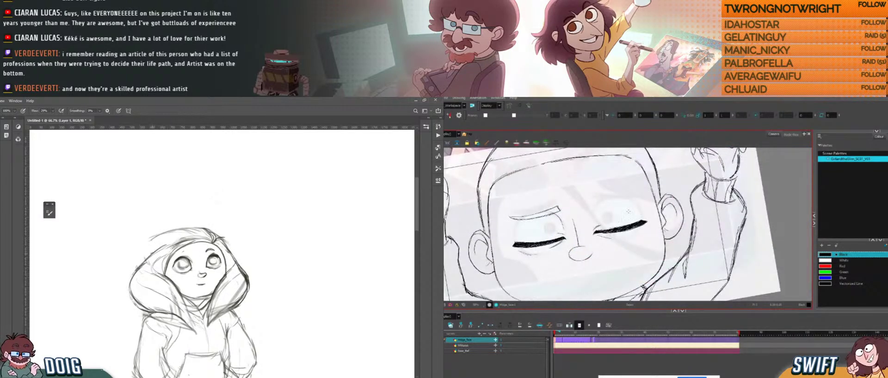
drag(610, 176, 664, 215)
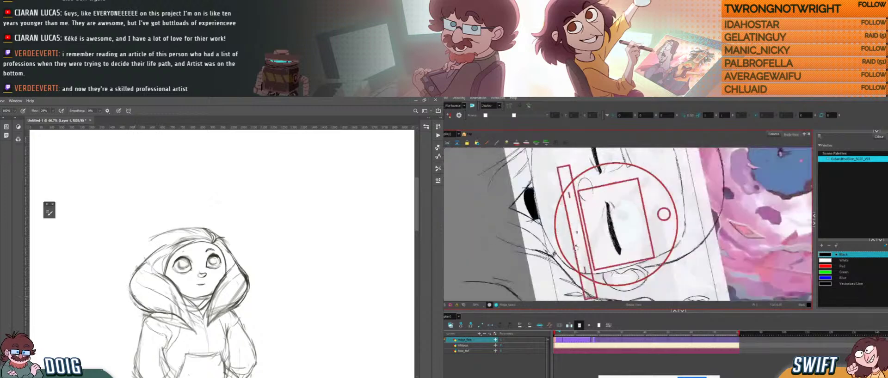
drag(233, 276, 236, 264)
mouse_move(665, 241)
mouse_down()
mouse_move(650, 192)
mouse_move(662, 208)
mouse_move(656, 248)
mouse_up()
drag(197, 279, 193, 282)
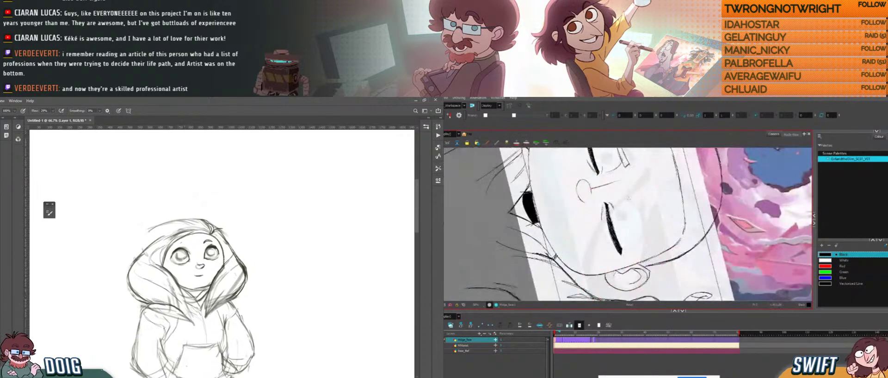
- Draw the second eyebrow's slanted outline above the second closed eye, and erase rough lines around the hooded figure's collar
mouse_move(632, 229)
mouse_down()
mouse_move(664, 213)
mouse_move(644, 164)
mouse_move(643, 176)
mouse_up()
key(e)
drag(172, 279, 187, 303)
drag(666, 239, 601, 272)
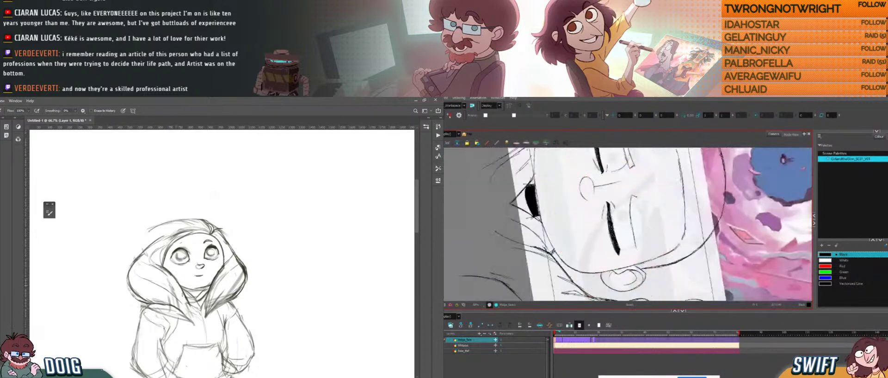
mouse_move(634, 210)
mouse_down()
mouse_move(637, 248)
mouse_move(622, 185)
mouse_up()
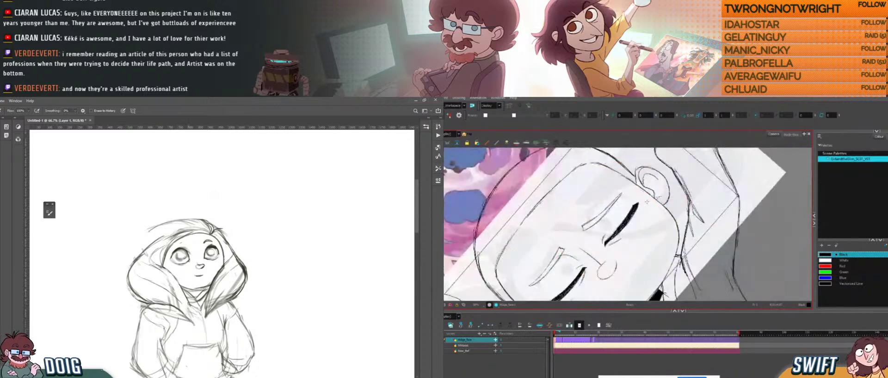
drag(656, 219, 620, 273)
- Redraw the second eyebrow's lower edge, and rework the sketch lines of the hooded figure's hood rim and collar
key(b)
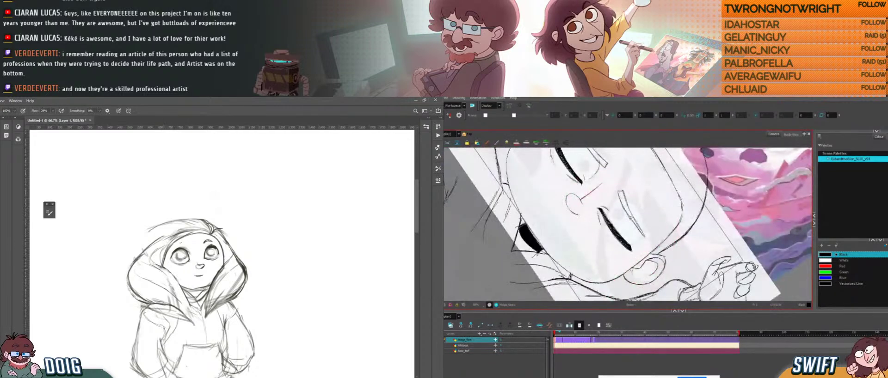
drag(632, 221, 619, 193)
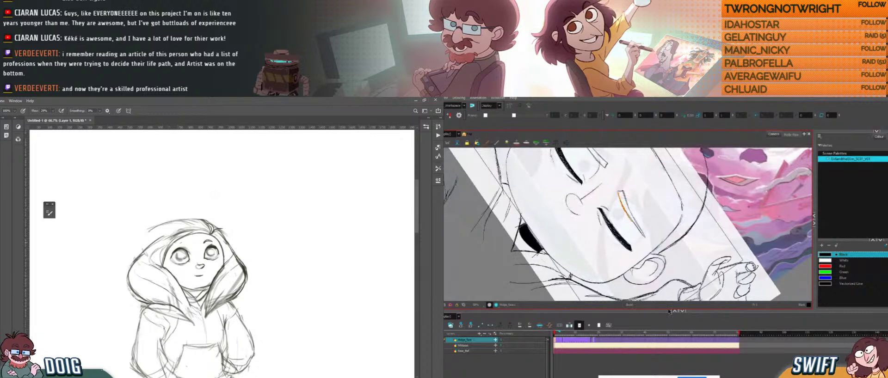
key(ctrl+z)
drag(172, 241, 168, 247)
drag(613, 183, 638, 194)
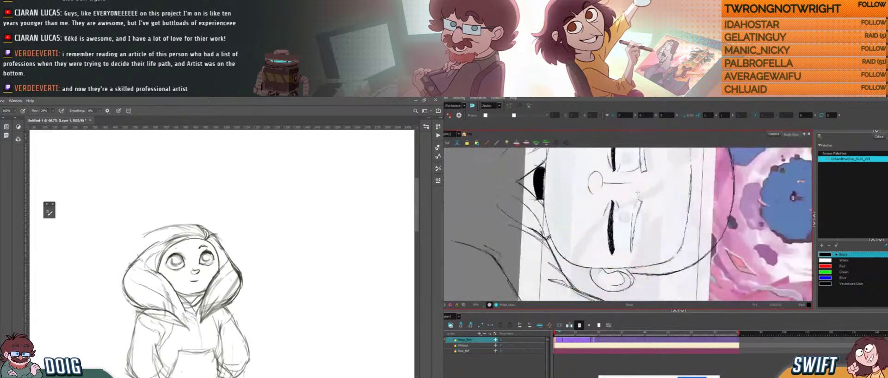
key(e)
drag(205, 307, 216, 281)
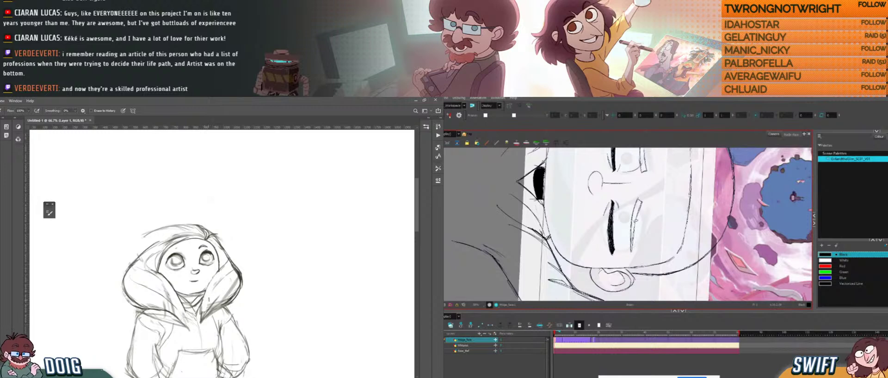
key(b)
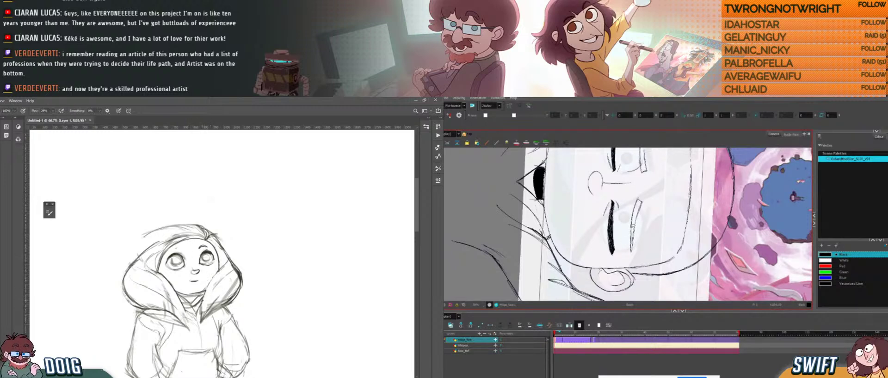
mouse_move(202, 302)
mouse_down()
mouse_move(216, 274)
mouse_move(219, 295)
mouse_up()
- Delete the stray stroke at the second eyebrow's outer end and redraw the edge there to complete the outline
click(631, 244)
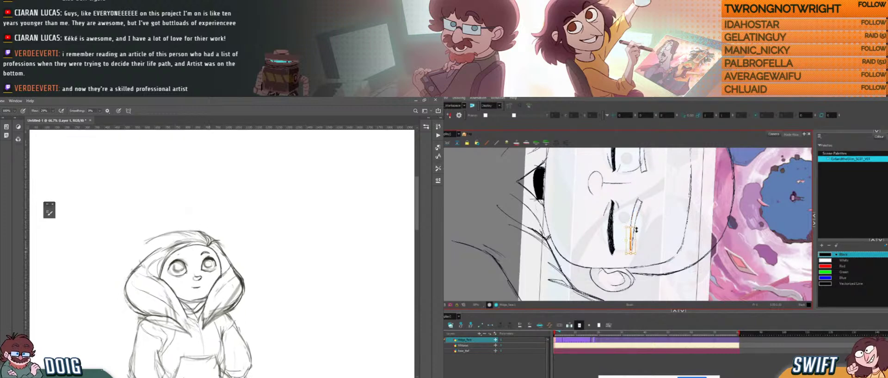
key(Delete)
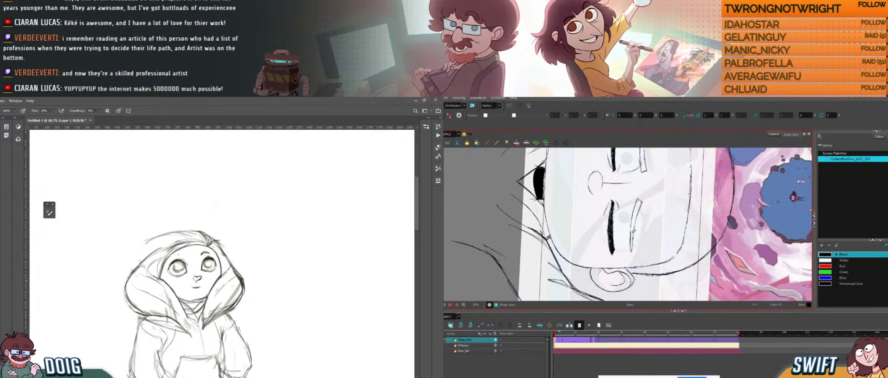
click(633, 231)
drag(637, 225, 636, 216)
key(ctrl+alt)
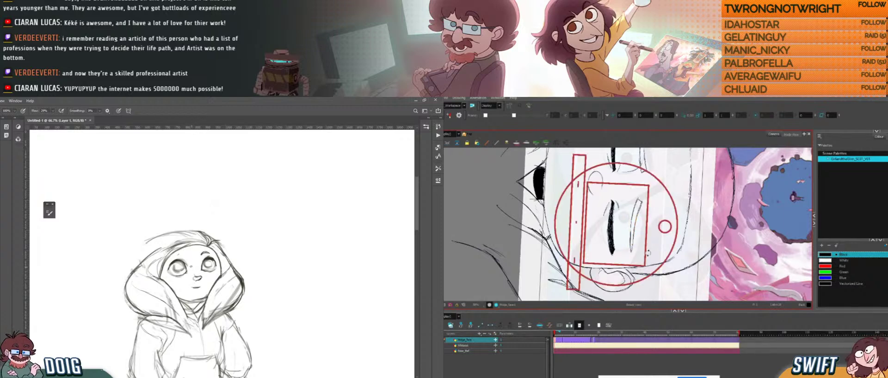
mouse_move(649, 250)
mouse_down()
mouse_move(677, 221)
mouse_move(618, 190)
mouse_move(628, 198)
mouse_up()
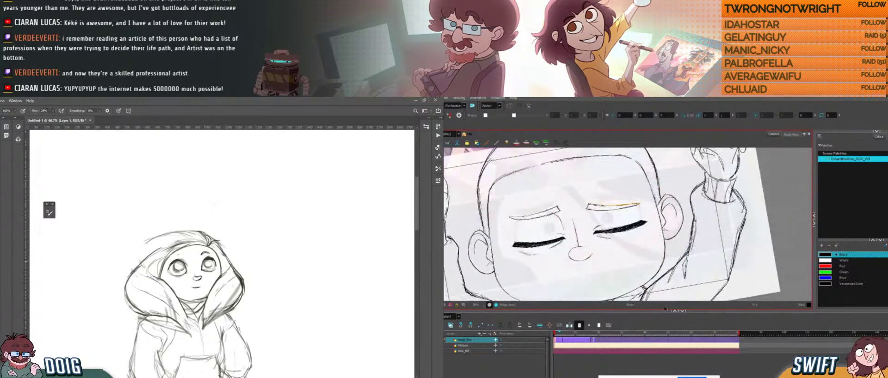
key(ctrl+alt)
drag(689, 224, 604, 277)
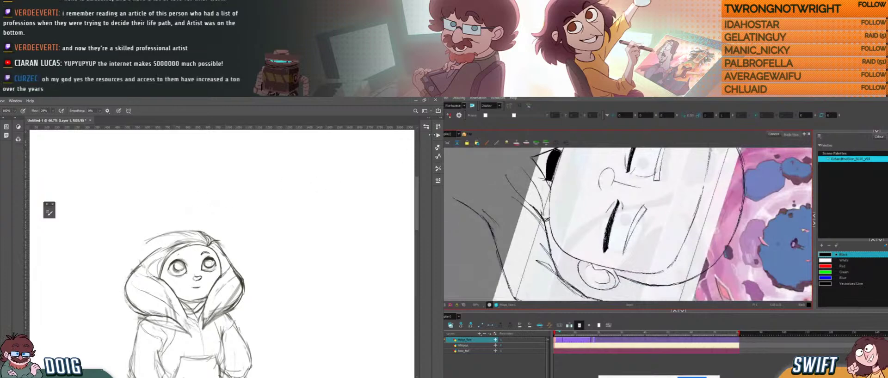
- Pick the Square brush for the hooded figure sketch and reduce its size for work on the eyes
key(F5)
key(ctrl+alt)
drag(653, 277, 657, 173)
key(bracketleft)
key(bracketleft)
key(bracketleft)
key(ctrl+alt)
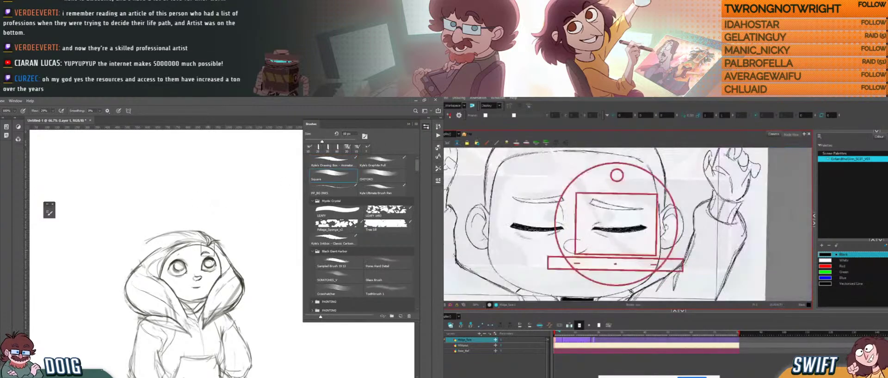
mouse_move(667, 233)
mouse_down()
mouse_move(664, 222)
mouse_move(572, 192)
mouse_move(593, 216)
mouse_up()
key(bracketleft)
key(bracketleft)
key(bracketleft)
- Shade the hooded figure's irises with the Square brush, and narrow and reshape the second eyebrow on the blink drawing
drag(207, 265, 209, 262)
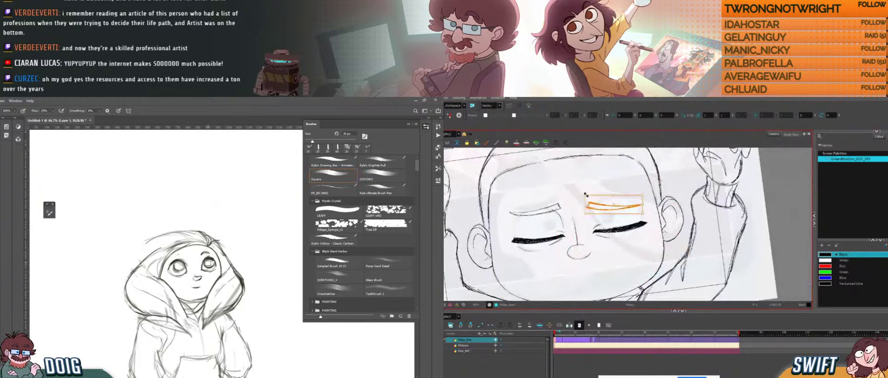
drag(586, 194, 590, 192)
drag(209, 263, 208, 265)
drag(590, 192, 591, 191)
drag(208, 264, 212, 263)
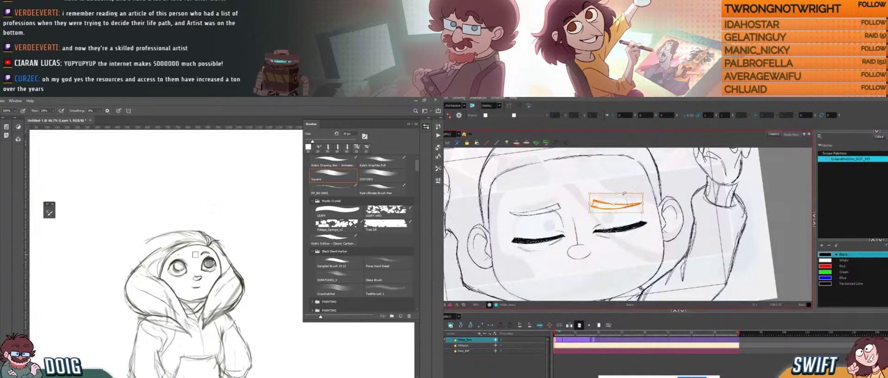
drag(643, 194, 643, 211)
drag(181, 267, 177, 255)
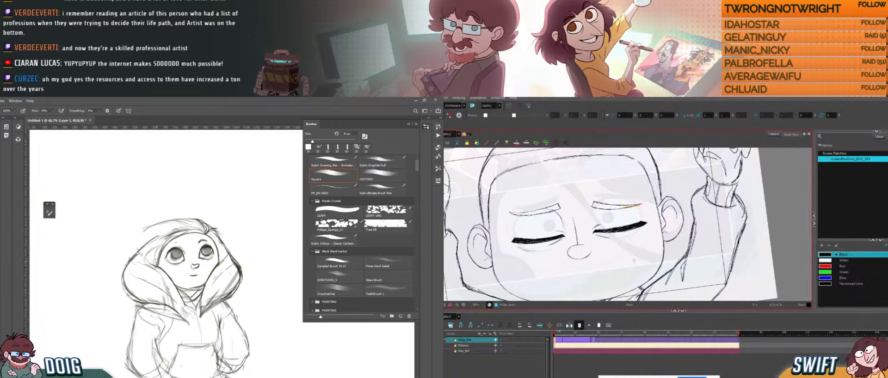
- Switch the hooded figure sketch back to Kyle's Drawing Box brush and put the brush list away
key(alt+b)
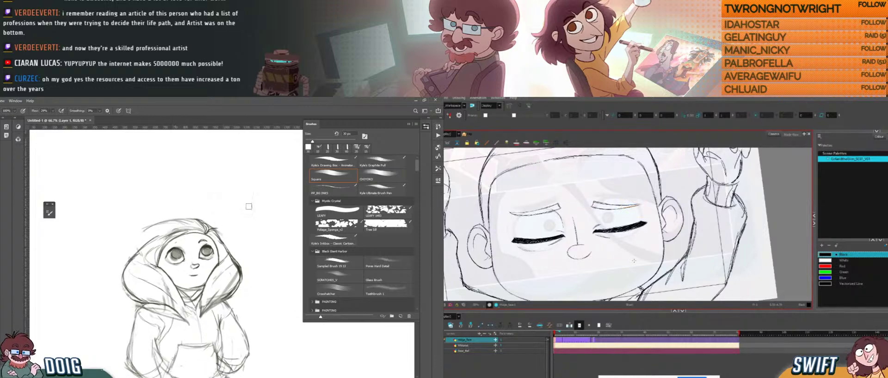
click(331, 161)
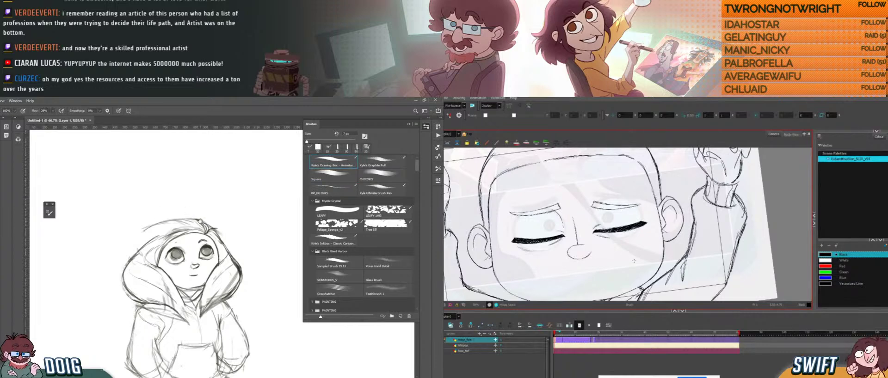
click(408, 125)
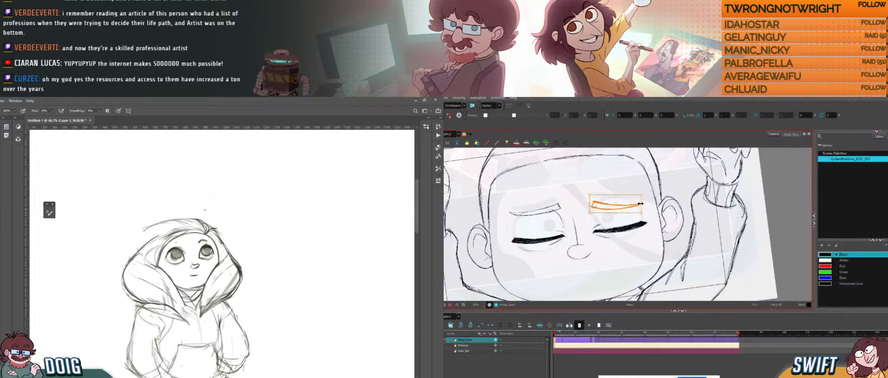
- Shorten the second eyebrow from its outer end and nudge it into place above the closed eye
drag(640, 203, 634, 214)
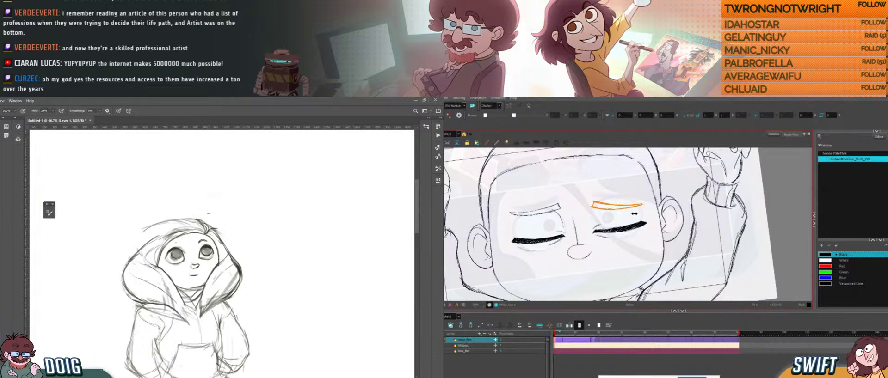
key(Delete)
mouse_move(616, 185)
mouse_down()
mouse_move(587, 199)
mouse_move(638, 194)
mouse_up()
drag(173, 214, 175, 206)
drag(621, 205, 619, 204)
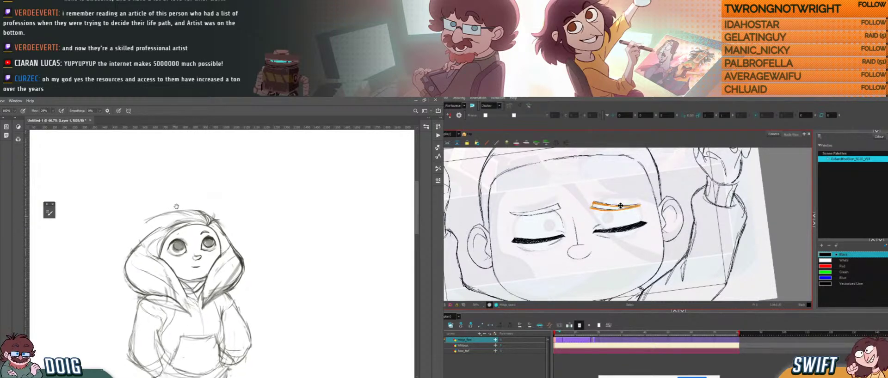
mouse_move(175, 206)
mouse_down()
mouse_move(160, 216)
mouse_move(171, 212)
mouse_up()
- Erase the rough lines on top of the hooded figure's hood, and reselect and nudge the second eyebrow
key(e)
click(644, 194)
mouse_move(651, 206)
mouse_down()
mouse_move(657, 215)
mouse_move(692, 206)
mouse_up()
click(650, 192)
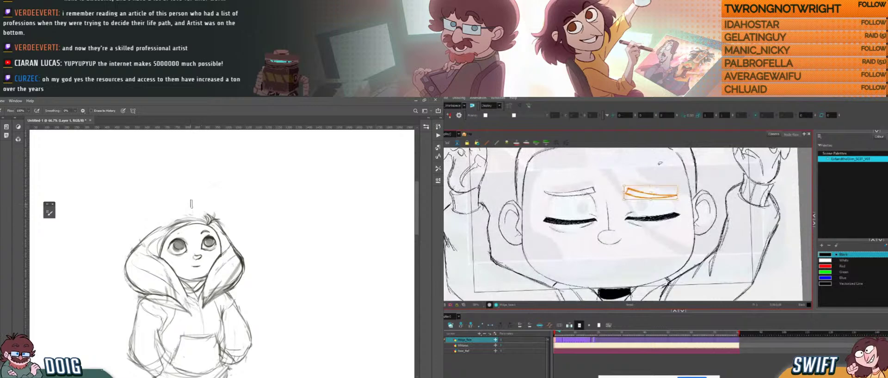
key(b)
drag(654, 193, 655, 192)
drag(164, 222, 168, 230)
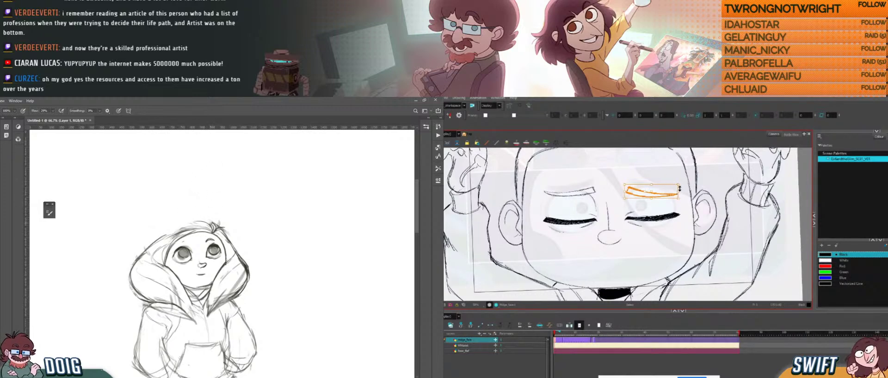
- Redraw the hood's upper contour on the hooded figure, and slightly rotate and reposition the second eyebrow
drag(166, 235, 180, 225)
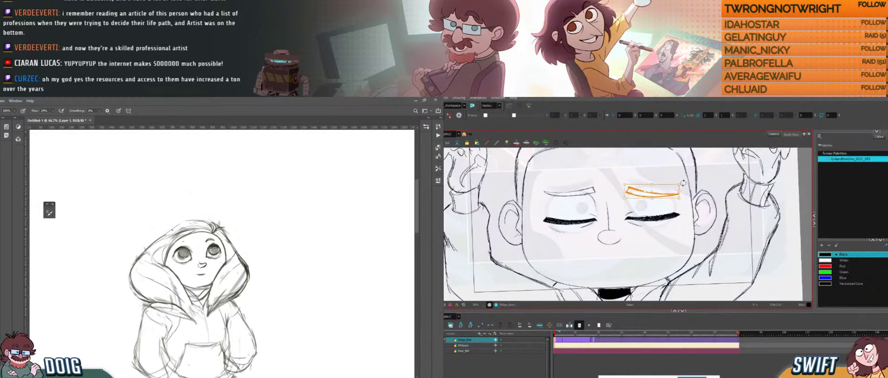
drag(682, 183, 686, 184)
drag(182, 224, 202, 221)
key(e)
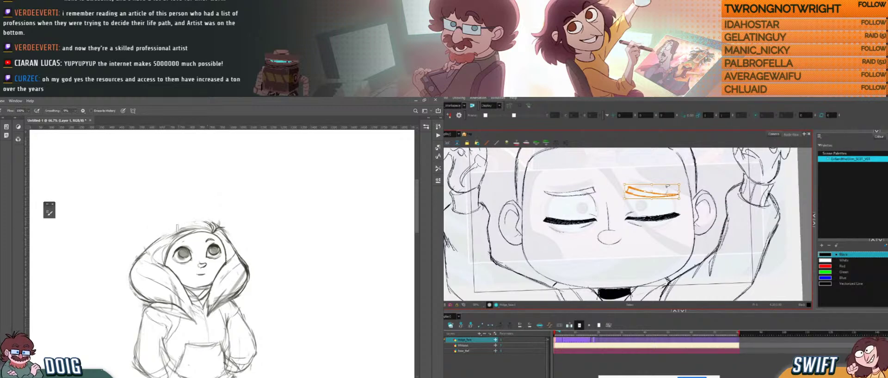
drag(652, 198, 655, 202)
key(b)
click(681, 172)
- Strengthen the hood's crown line above the hooded figure's face
drag(183, 231, 191, 208)
ctrl+alt+drag(689, 224, 689, 219)
drag(201, 205, 220, 202)
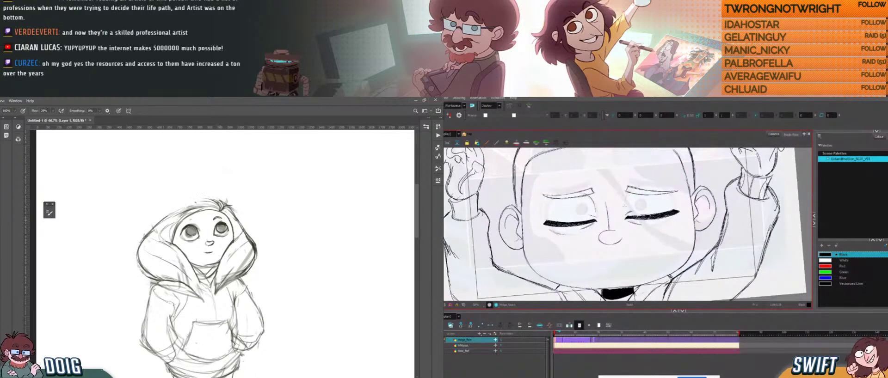
ctrl+alt+drag(684, 220, 707, 215)
- Rework the first eyebrow's upper edge and delete the stroke at its outer end
mouse_move(609, 189)
mouse_down()
mouse_move(605, 179)
mouse_move(558, 195)
mouse_up()
drag(208, 199, 197, 202)
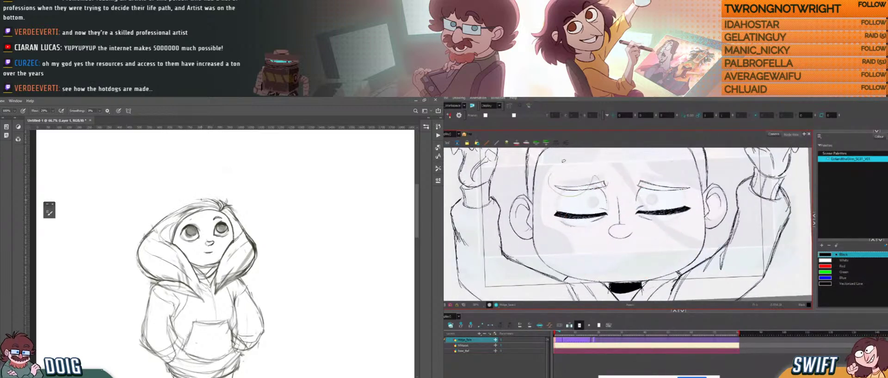
mouse_move(558, 196)
mouse_down()
mouse_move(603, 190)
mouse_move(579, 187)
mouse_up()
click(625, 166)
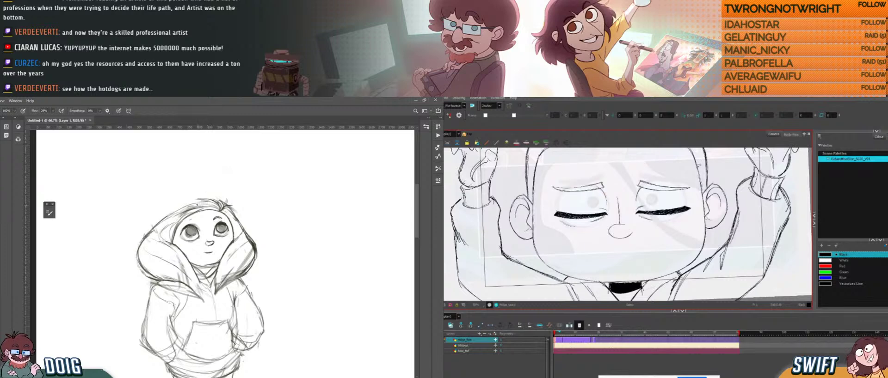
drag(555, 184, 570, 189)
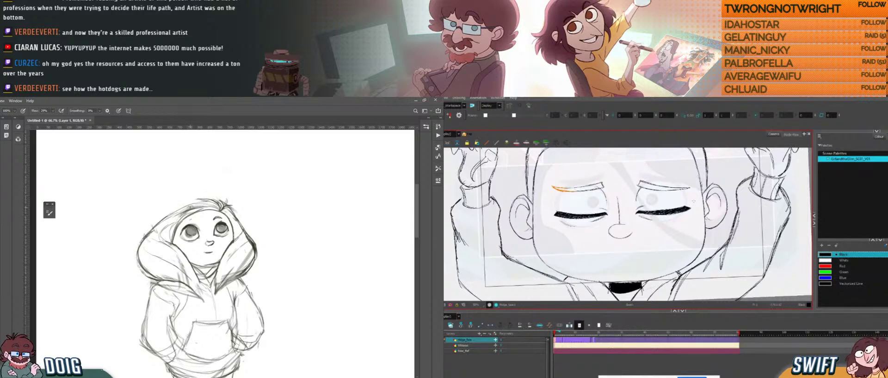
key(Delete)
- Delete the unwanted stroke in the first eyebrow and redraw the eyebrow's outer end
key(alt+b)
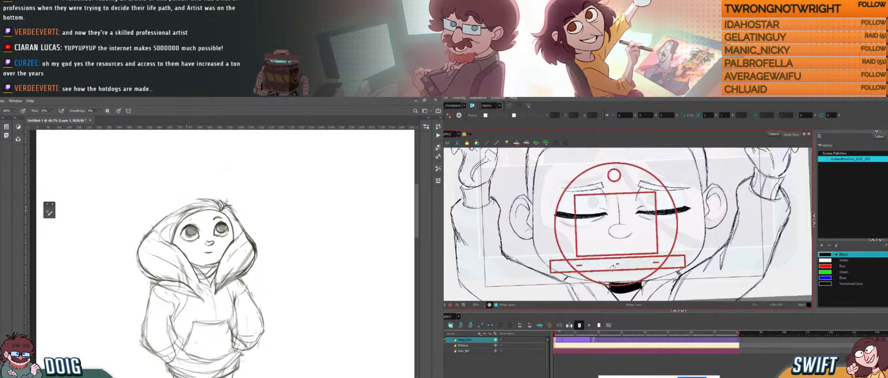
drag(657, 185, 617, 167)
key(alt+s)
click(571, 223)
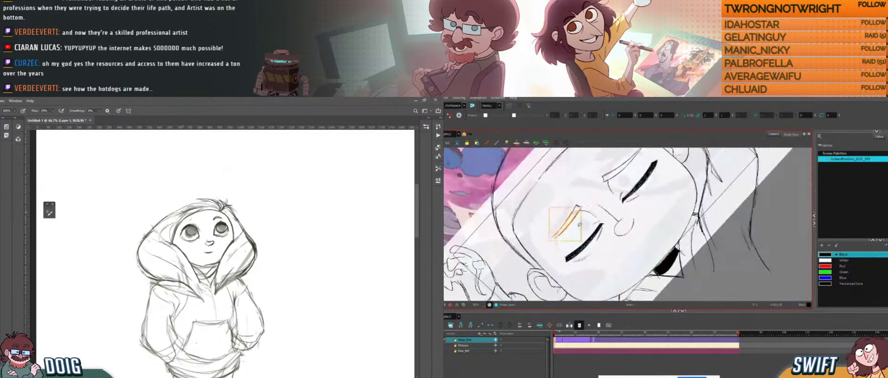
key(Delete)
key(alt+b)
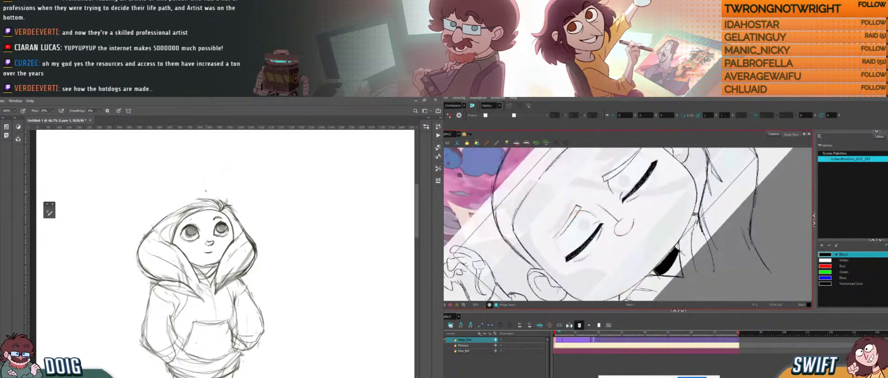
drag(564, 227, 558, 236)
key(ctrl+alt)
drag(631, 218, 674, 240)
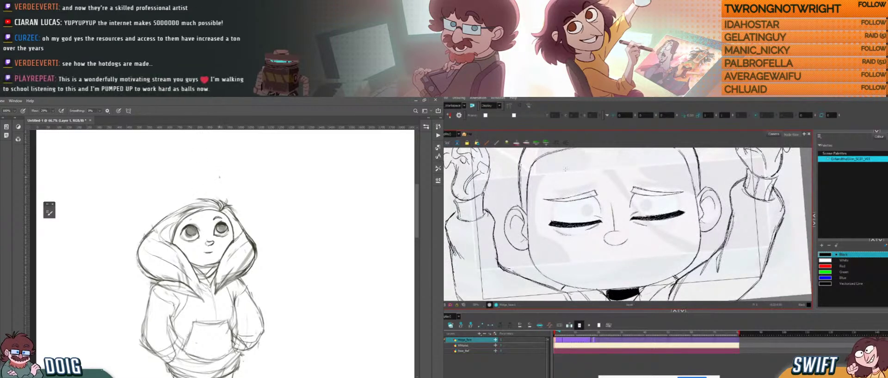
- Erase the excess line at the outer tip of the first eyebrow
key(alt+e)
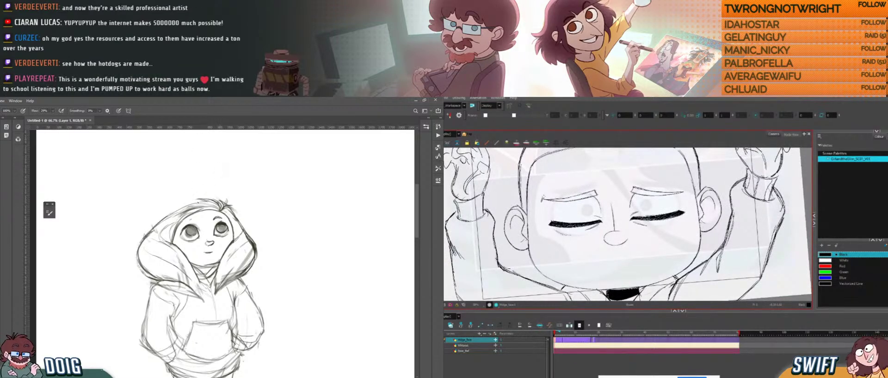
drag(192, 202, 192, 212)
drag(543, 200, 549, 198)
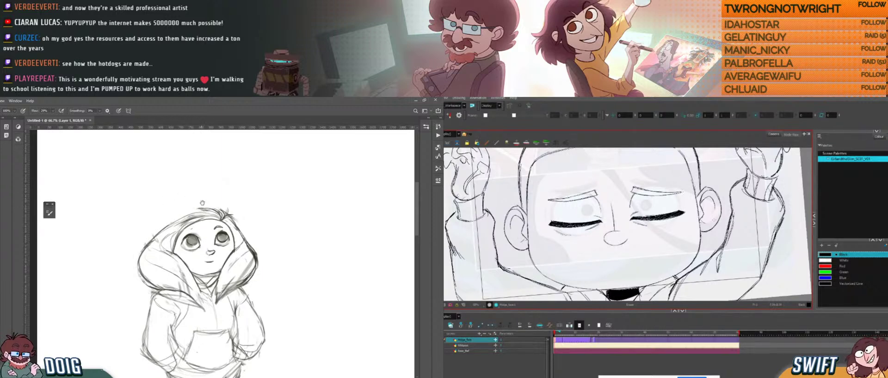
drag(201, 204, 202, 212)
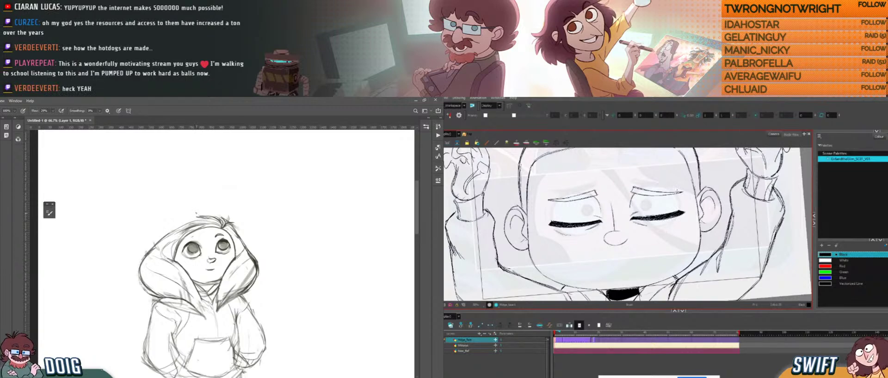
- Select the eyebrows, closed eyes and nose together, move them slightly lower on the face and reduce their height a little
mouse_move(680, 236)
mouse_down()
mouse_move(690, 228)
mouse_move(706, 244)
mouse_move(708, 190)
mouse_move(587, 173)
mouse_move(572, 243)
mouse_up()
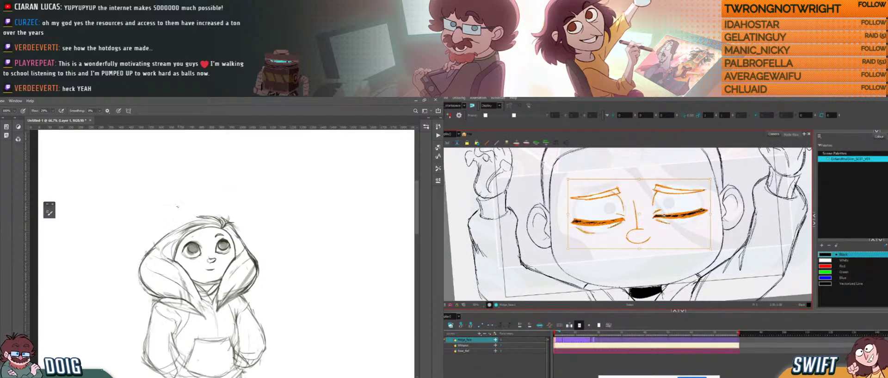
drag(665, 216, 664, 224)
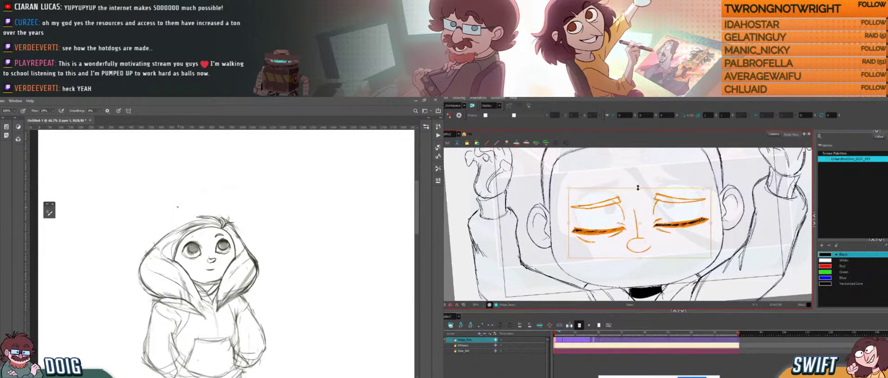
drag(638, 188, 642, 190)
drag(644, 224, 669, 234)
click(744, 208)
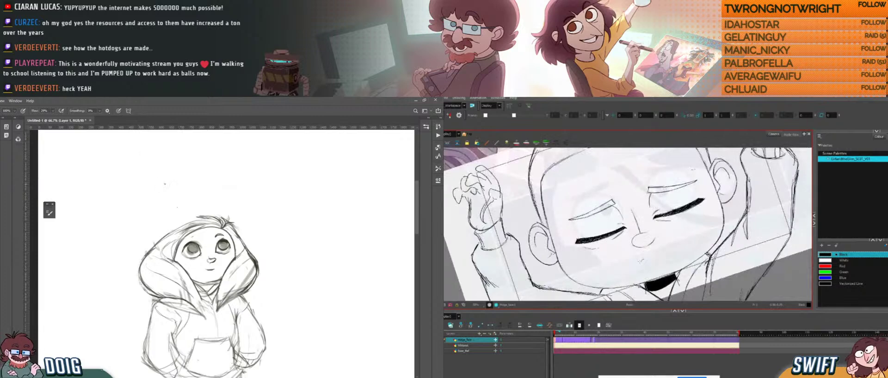
- Draw a small downturned mouth below the worried character's nose
key(ctrl+z)
drag(197, 218, 198, 210)
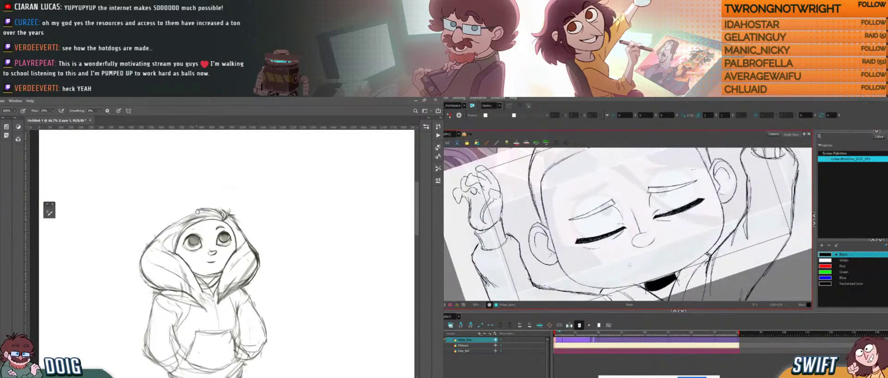
drag(631, 266, 655, 256)
drag(201, 211, 213, 211)
drag(655, 256, 666, 254)
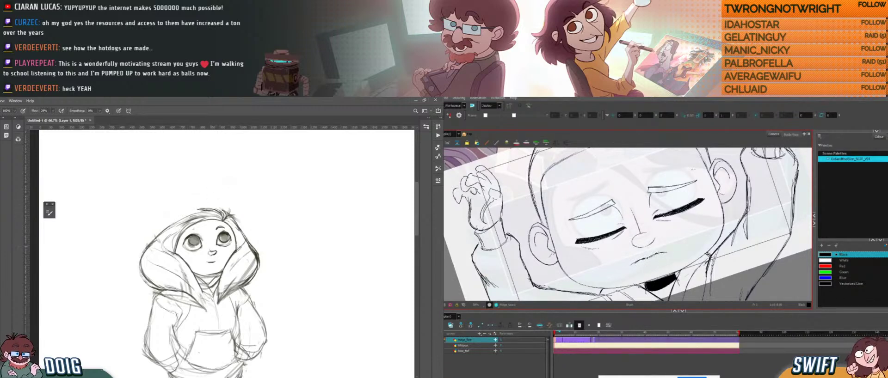
mouse_move(227, 232)
mouse_down()
mouse_move(225, 220)
mouse_move(205, 231)
mouse_up()
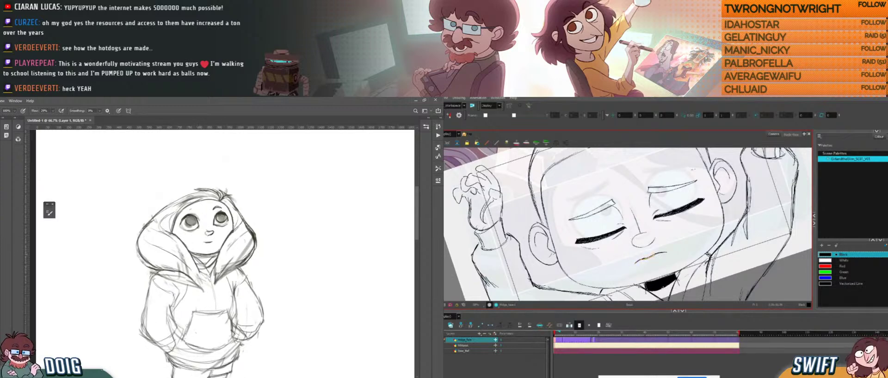
drag(229, 219, 221, 190)
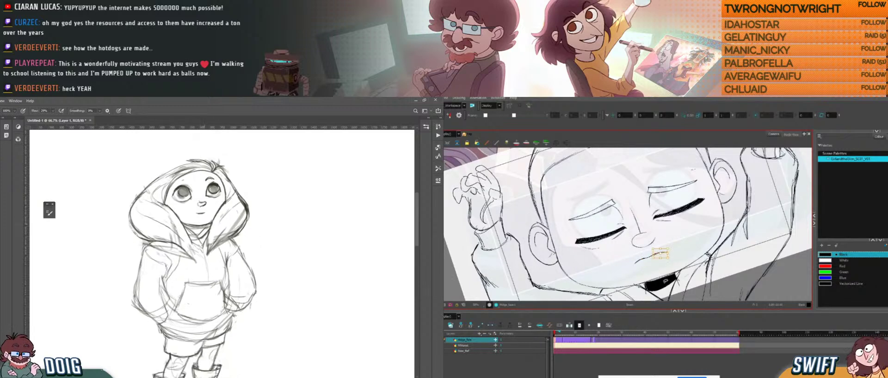
- Select the stroke at the mouth's outer half and adjust it to form one continuous mouth line
mouse_move(695, 250)
mouse_down()
mouse_move(658, 283)
mouse_move(666, 259)
mouse_move(655, 210)
mouse_move(634, 230)
mouse_move(642, 245)
mouse_move(633, 241)
mouse_up()
key(alt+s)
drag(659, 221, 660, 222)
click(672, 212)
drag(210, 217, 208, 219)
drag(672, 213, 673, 220)
drag(208, 220, 206, 226)
drag(673, 221, 672, 233)
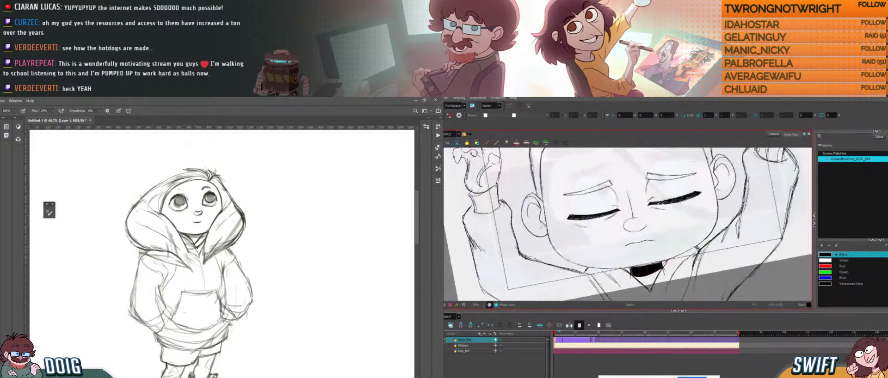
- Select the whole mouth and shift it slightly lower beneath the nose
drag(705, 257, 697, 278)
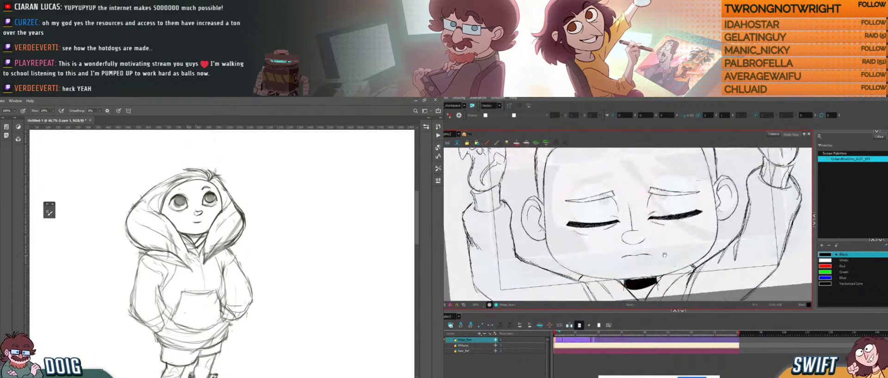
mouse_move(642, 231)
mouse_down()
mouse_move(617, 270)
mouse_move(647, 260)
mouse_up()
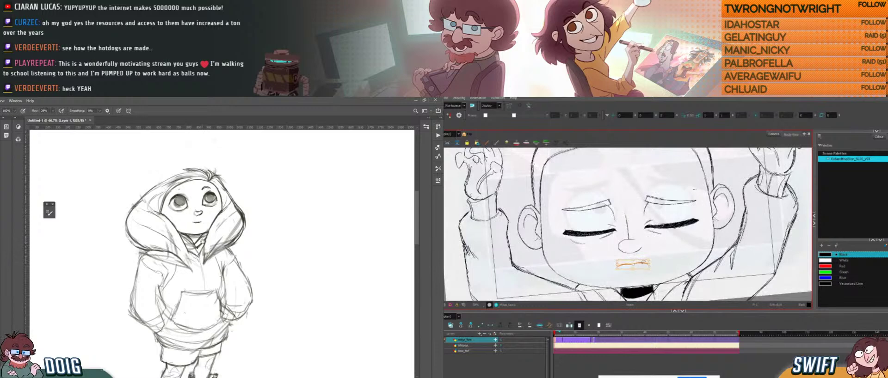
drag(202, 230, 201, 238)
mouse_move(644, 259)
mouse_down()
mouse_move(612, 265)
mouse_move(647, 262)
mouse_move(635, 267)
mouse_up()
key(e)
key(Escape)
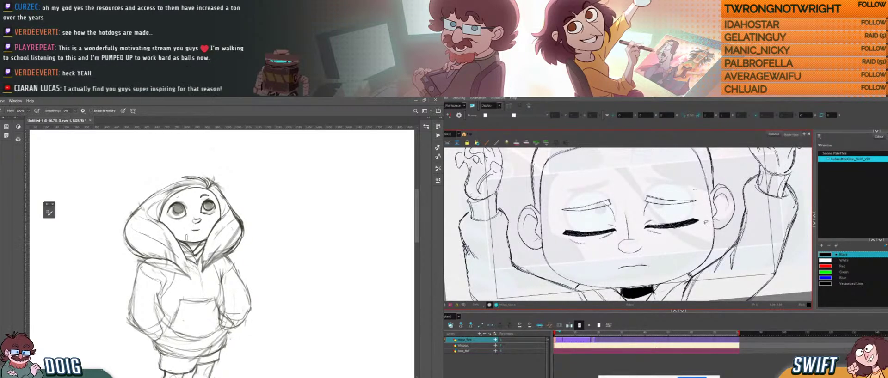
- Clean up the stray line under the hooded figure's chin, and retouch the end of the worried character's mouth
drag(195, 254, 200, 248)
mouse_move(651, 261)
mouse_down()
mouse_move(665, 280)
mouse_move(685, 237)
mouse_move(653, 240)
mouse_up()
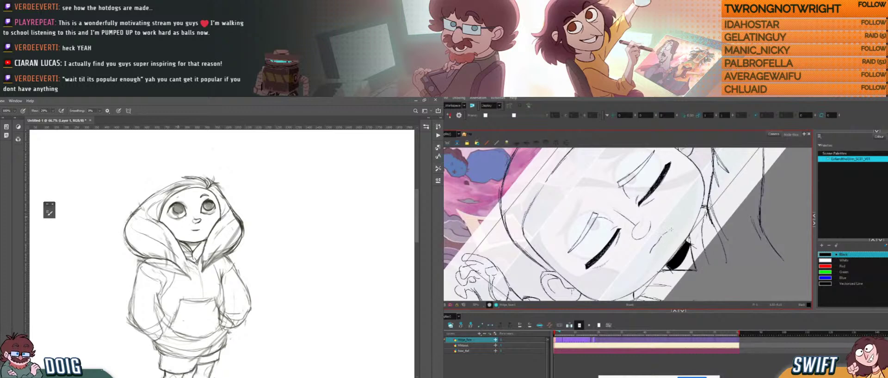
key(alt+e)
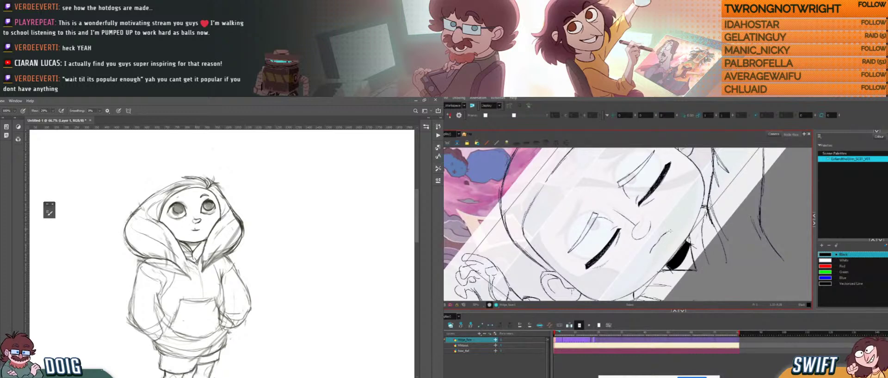
drag(170, 220, 176, 237)
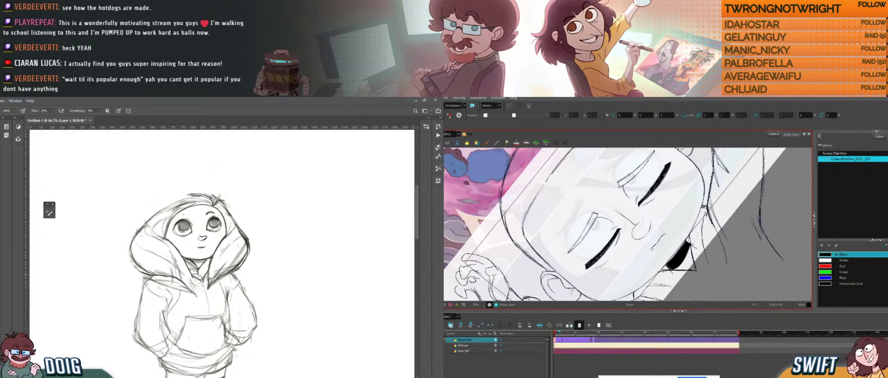
- Trim the heavy outer edge of the hooded figure's hood, and redraw part of the worried character's mouth line
key(e)
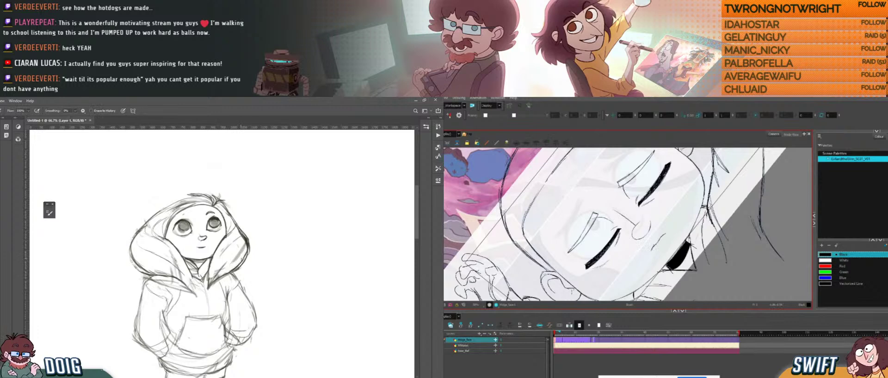
mouse_move(248, 251)
mouse_down()
mouse_move(249, 260)
mouse_move(249, 252)
mouse_up()
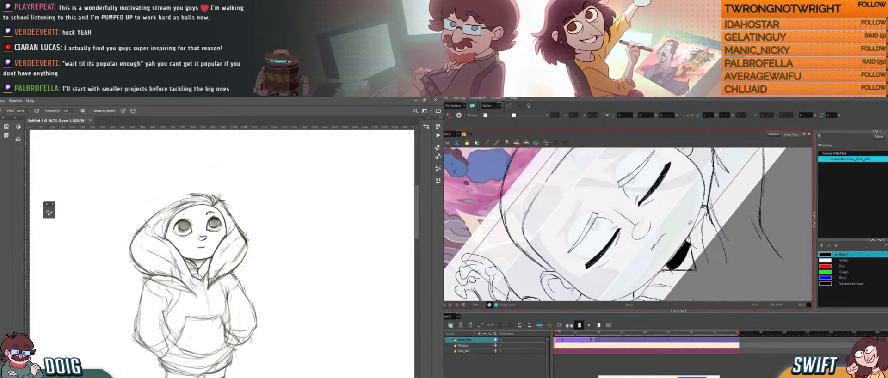
key(ctrl+alt)
mouse_move(704, 231)
mouse_down()
mouse_move(671, 268)
mouse_move(651, 272)
mouse_move(655, 250)
mouse_move(653, 265)
mouse_move(615, 266)
mouse_up()
key(b)
key(ctrl+alt)
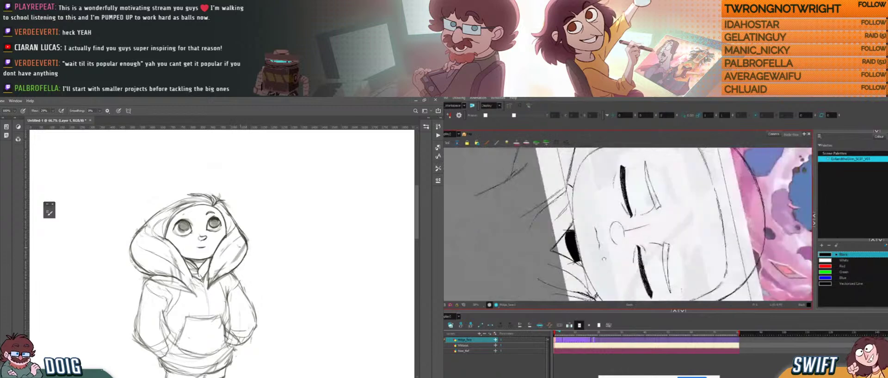
drag(599, 237, 601, 253)
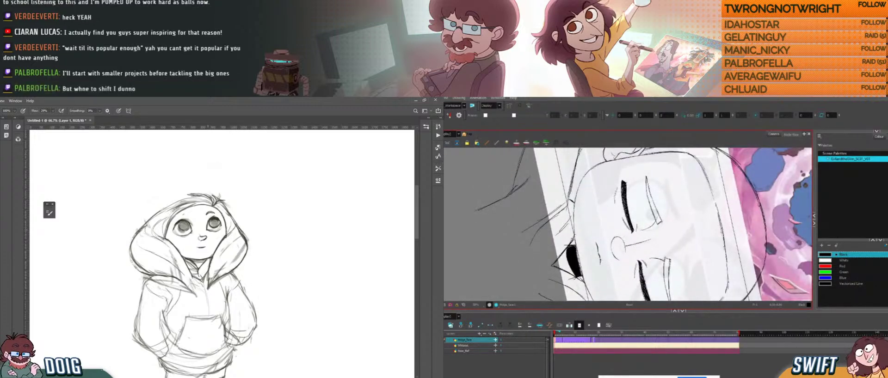
- Refine the curve of the worried character's mouth at its corner
key(ctrl+alt)
drag(664, 214, 660, 205)
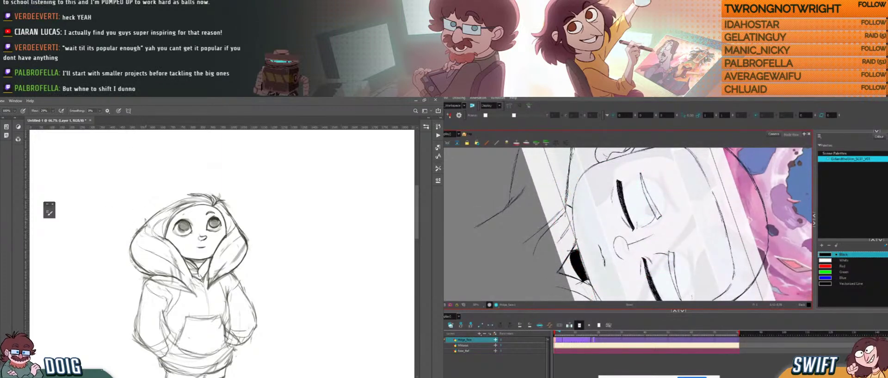
key(alt+o)
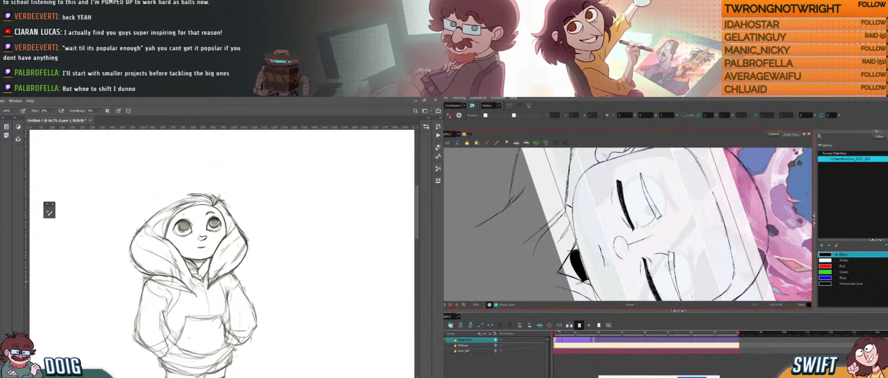
key(ctrl+alt)
drag(633, 275, 691, 228)
key(ctrl+alt)
key(e)
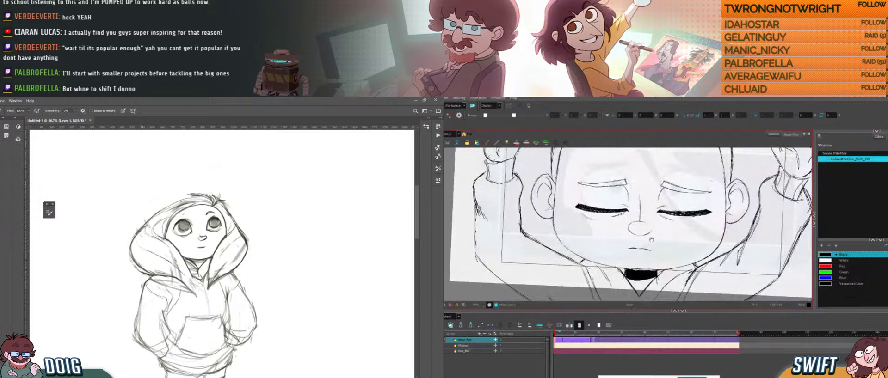
drag(656, 246, 667, 238)
- Clean up the mouth line's ends, and select the mouth to fine-tune its size and placement under the nose
key(ctrl+alt)
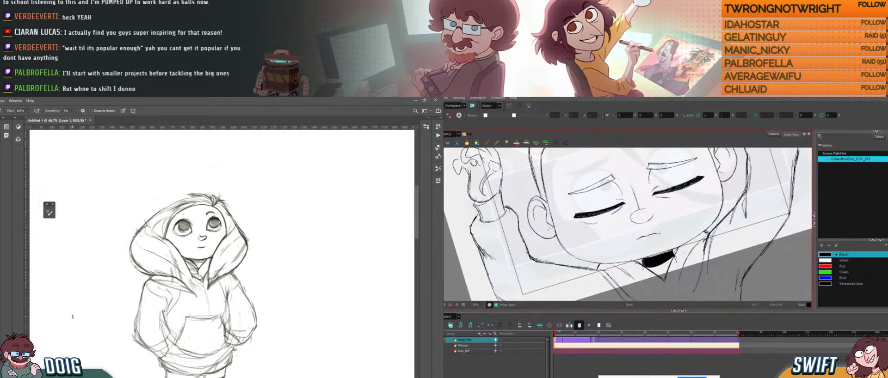
key(ctrl+alt)
mouse_move(669, 232)
mouse_down()
mouse_move(665, 214)
mouse_move(664, 235)
mouse_up()
key(space)
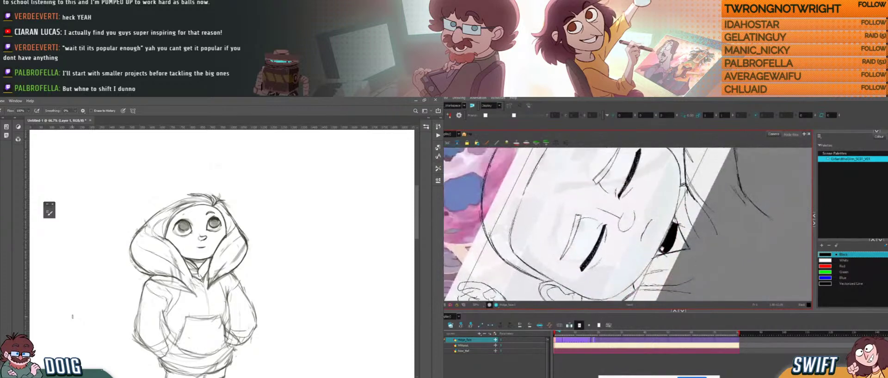
key(alt+e)
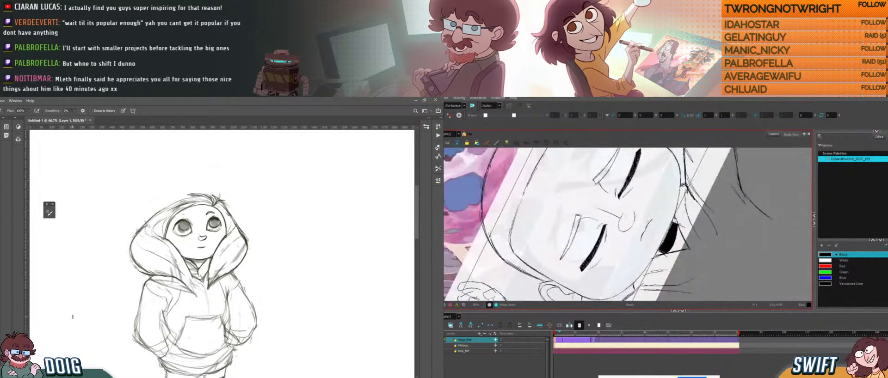
key(ctrl+alt)
drag(572, 204, 607, 162)
key(alt+b)
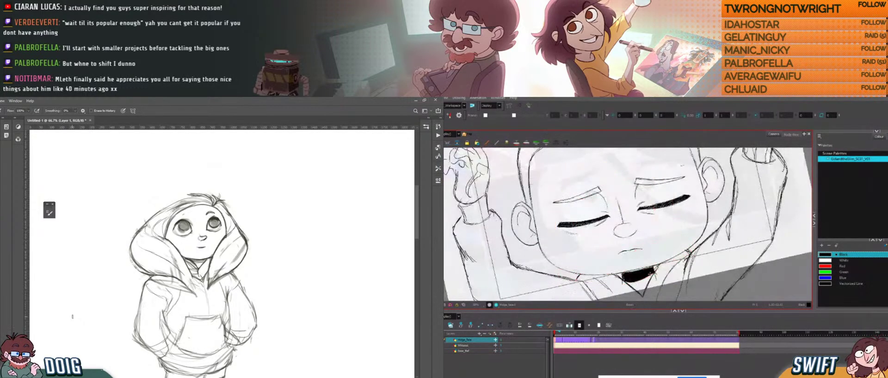
key(alt+s)
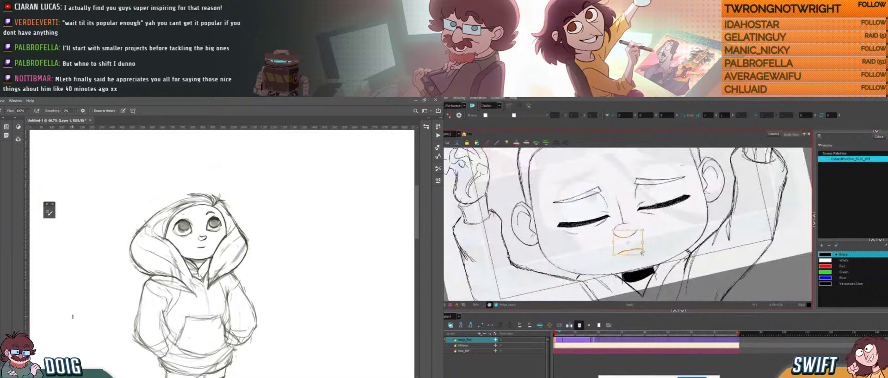
mouse_move(642, 254)
mouse_down()
mouse_move(650, 250)
mouse_move(635, 248)
mouse_up()
- Add short frown lines between the inner ends of the two eyebrows
key(ctrl+alt)
drag(695, 209, 687, 227)
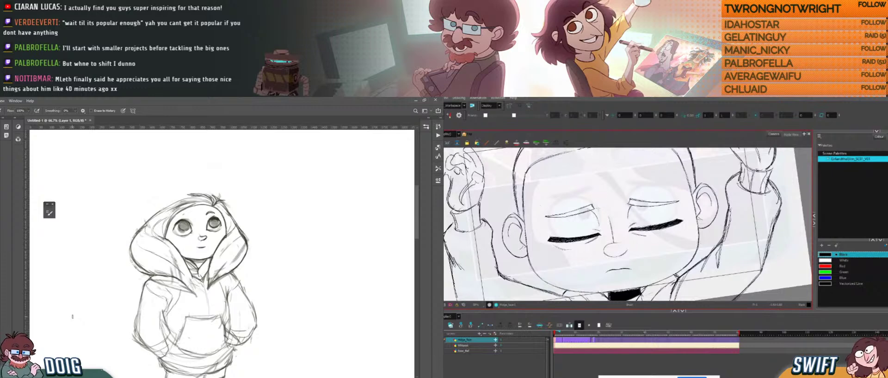
drag(684, 201, 622, 185)
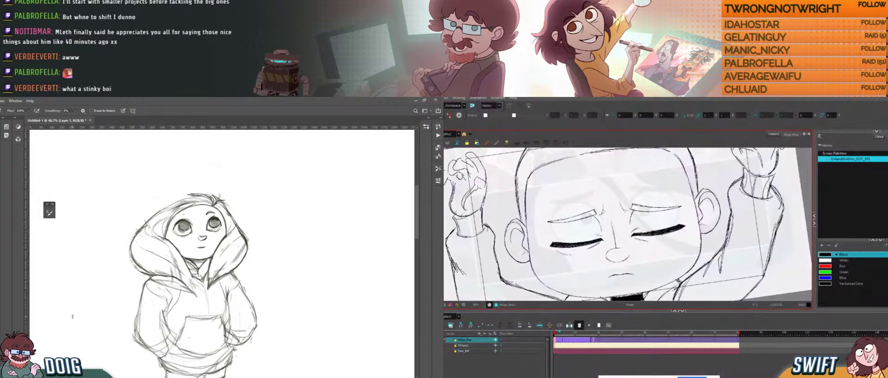
- Reinforce the outer edge of the hooded figure's sleeve near the cuff with short sketch strokes
drag(692, 256, 696, 245)
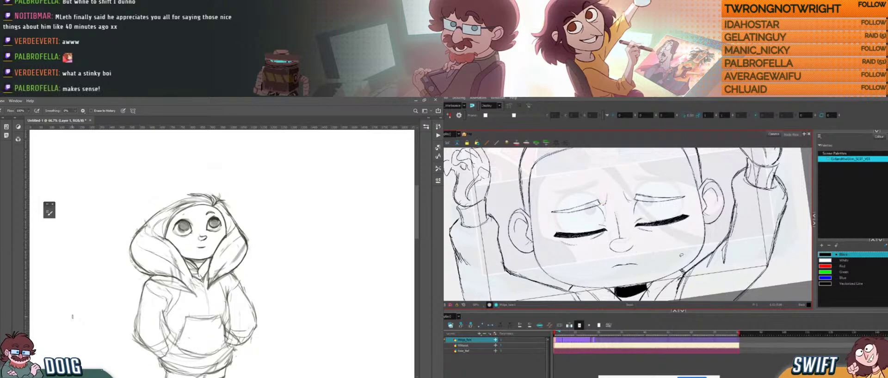
drag(684, 220, 683, 225)
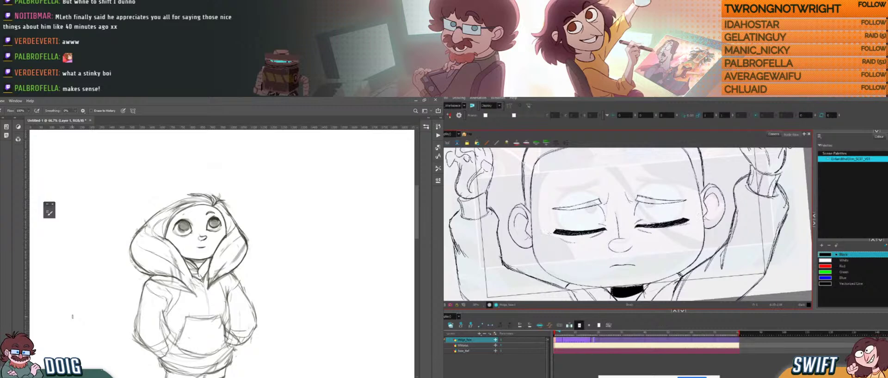
drag(684, 219, 681, 250)
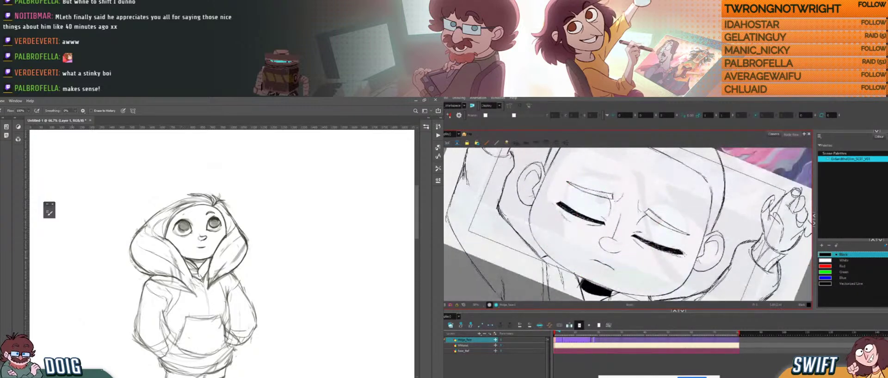
drag(192, 245, 202, 211)
drag(683, 254, 700, 176)
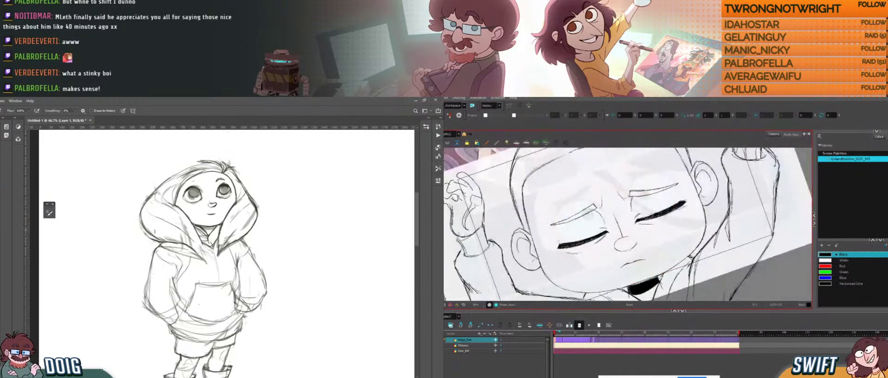
key(b)
drag(147, 285, 145, 298)
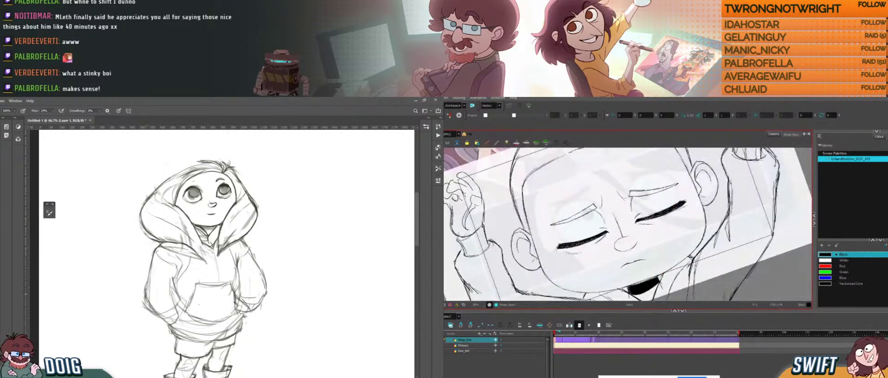
drag(151, 269, 146, 288)
drag(252, 250, 257, 229)
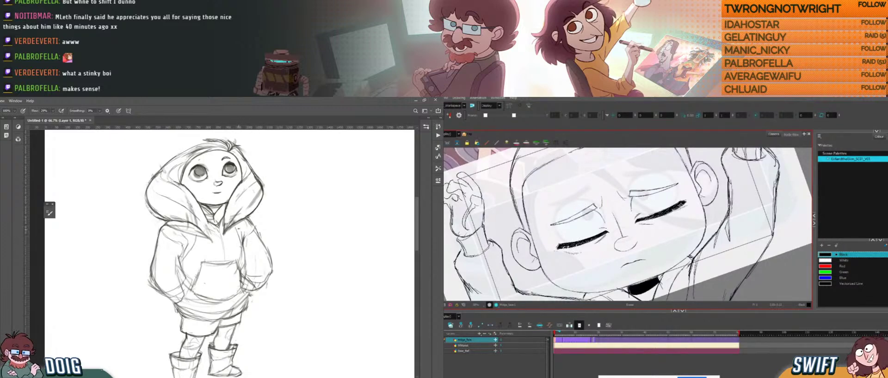
- Sketch over the lower hem of the hooded figure's hoodie where it meets the shorts
key(ctrl+alt)
drag(697, 241, 659, 291)
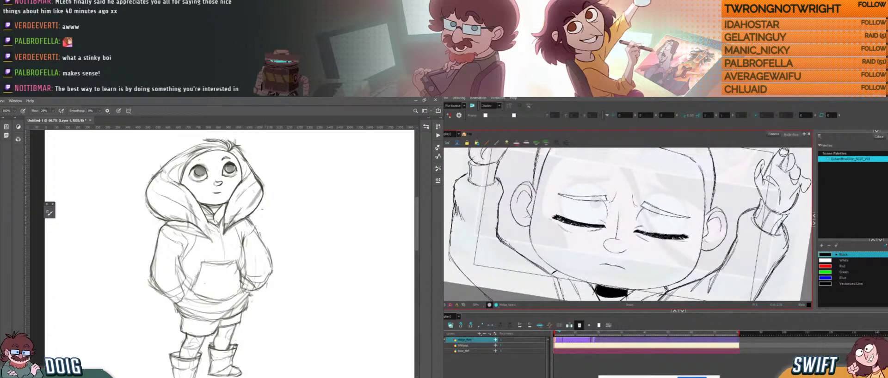
drag(234, 226, 231, 248)
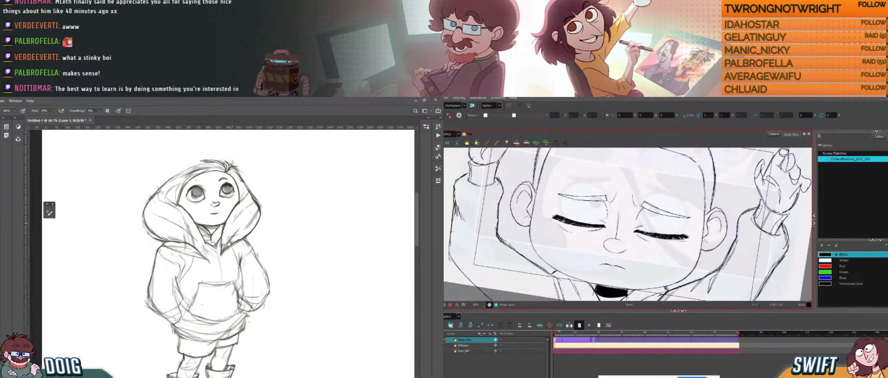
drag(157, 311, 158, 281)
key(ctrl+alt)
mouse_move(681, 243)
mouse_down()
mouse_move(680, 206)
mouse_move(666, 203)
mouse_up()
drag(224, 315, 226, 300)
drag(667, 203, 626, 254)
drag(226, 300, 227, 294)
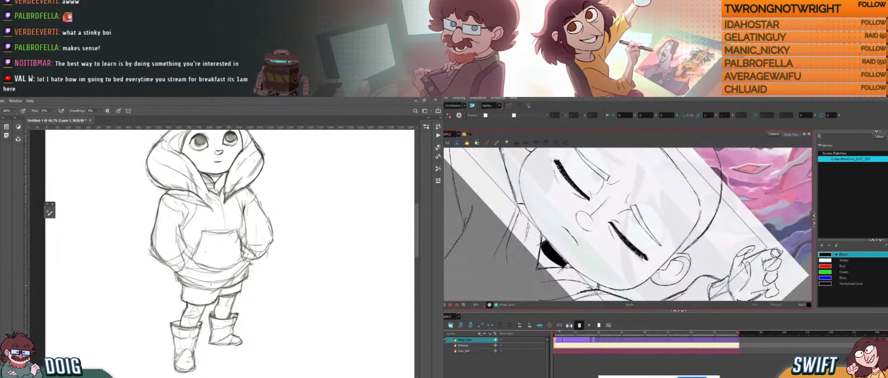
drag(183, 286, 230, 287)
drag(194, 241, 182, 260)
- Touch up the fold line of the hooded figure's sleeve beside the front pocket
drag(653, 191, 603, 170)
drag(669, 229, 691, 222)
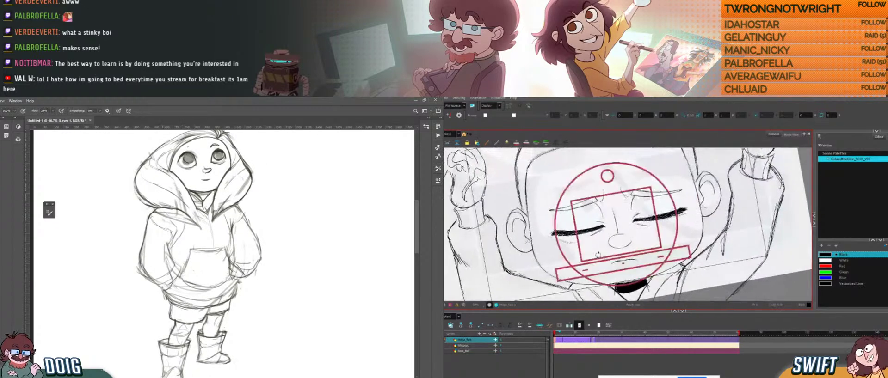
drag(595, 265, 630, 270)
drag(180, 265, 169, 255)
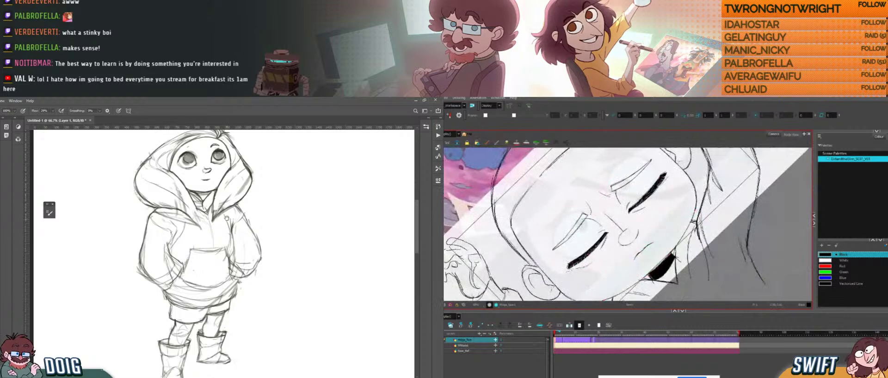
drag(228, 219, 215, 237)
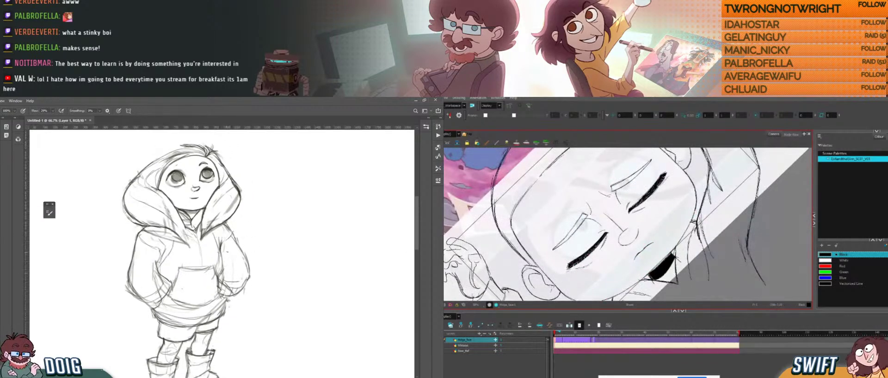
drag(236, 281, 253, 226)
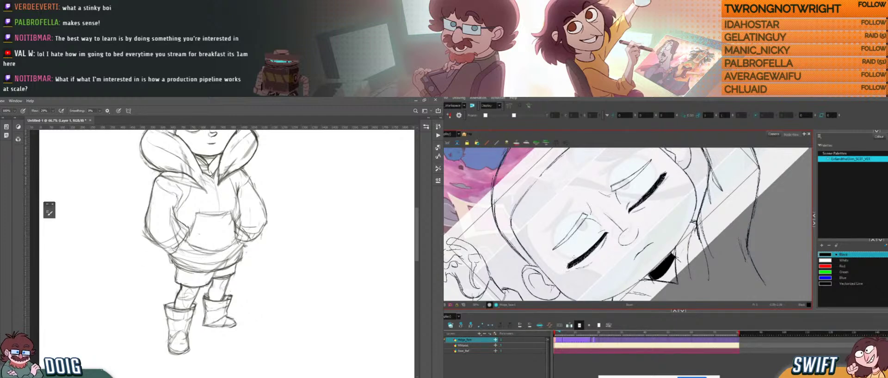
- Add short crease lines beneath the worried character's closed eyes, undoing unwanted strokes
key(alt+b)
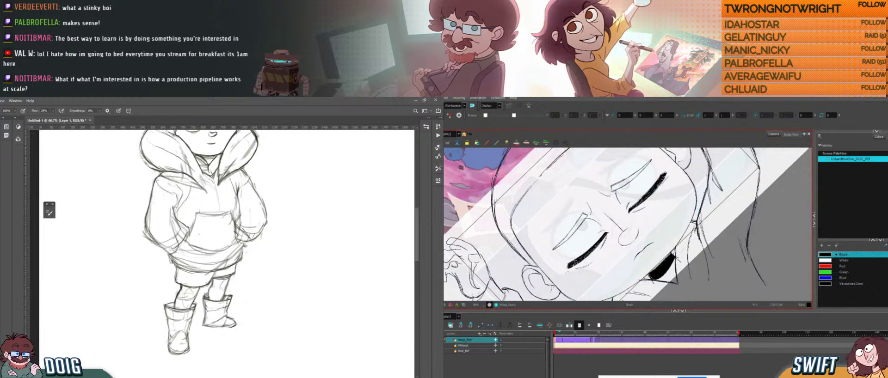
ctrl+alt+drag(650, 247, 684, 232)
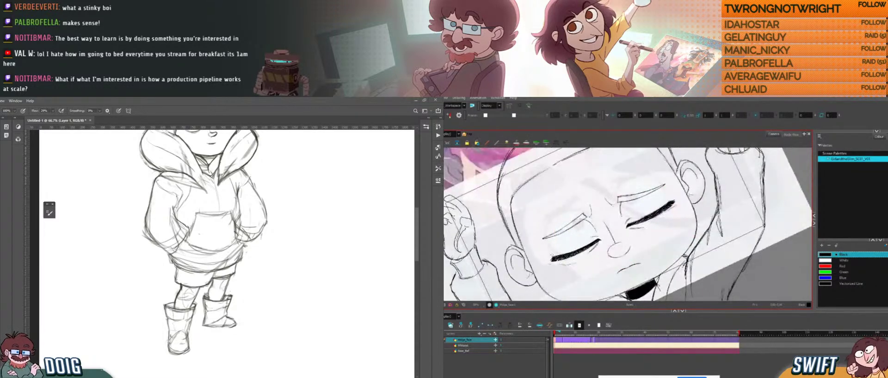
ctrl+alt+drag(665, 194, 683, 190)
mouse_move(657, 229)
ctrl+alt+mouse_down()
mouse_move(643, 209)
mouse_move(650, 225)
mouse_move(626, 235)
mouse_move(616, 262)
mouse_move(662, 209)
ctrl+alt+mouse_up()
key(ctrl+z)
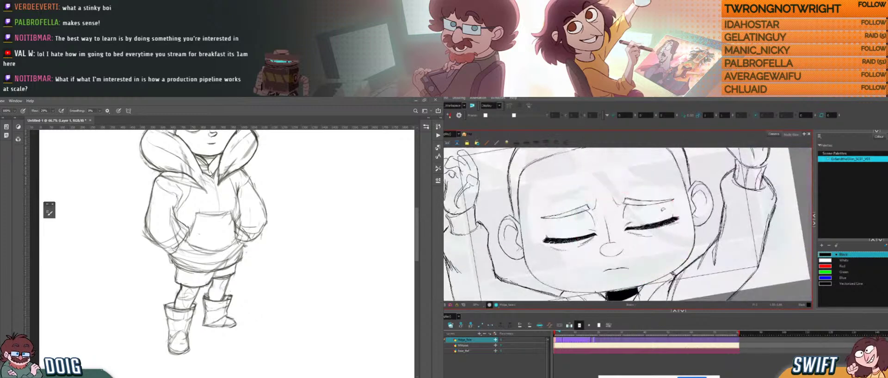
drag(560, 248, 709, 216)
key(ctrl+z)
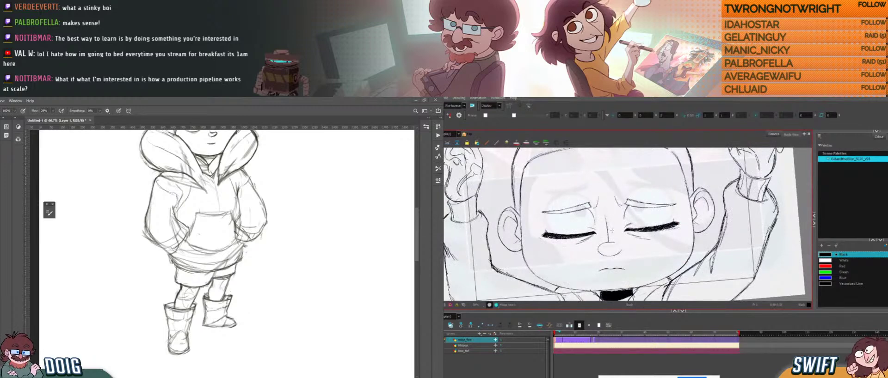
drag(657, 247, 669, 235)
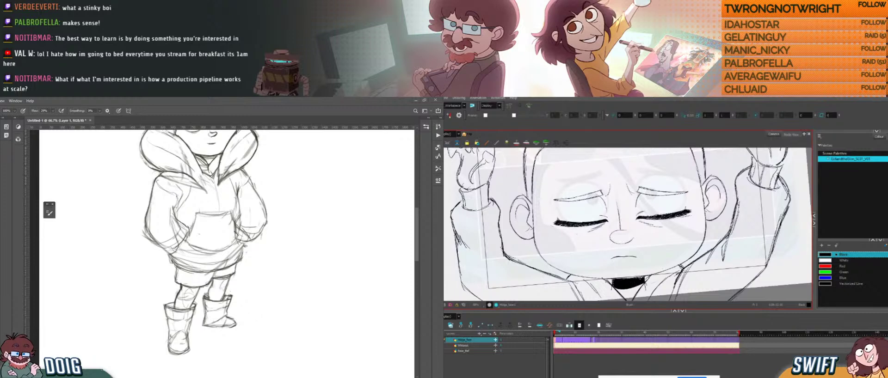
drag(657, 272, 655, 262)
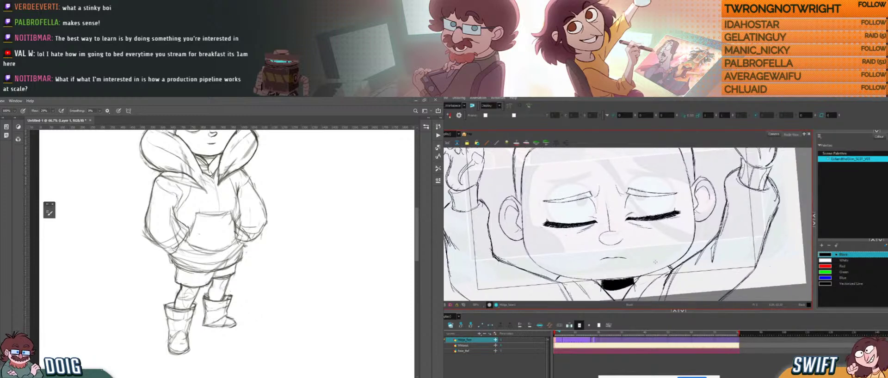
- Select the worried character's entire head drawing and stretch it slightly wider
scroll(648, 239, down, 2)
drag(650, 216, 646, 227)
mouse_move(659, 254)
mouse_down()
mouse_move(629, 268)
mouse_move(572, 258)
mouse_move(558, 170)
mouse_move(681, 185)
mouse_move(685, 232)
mouse_move(676, 246)
mouse_up()
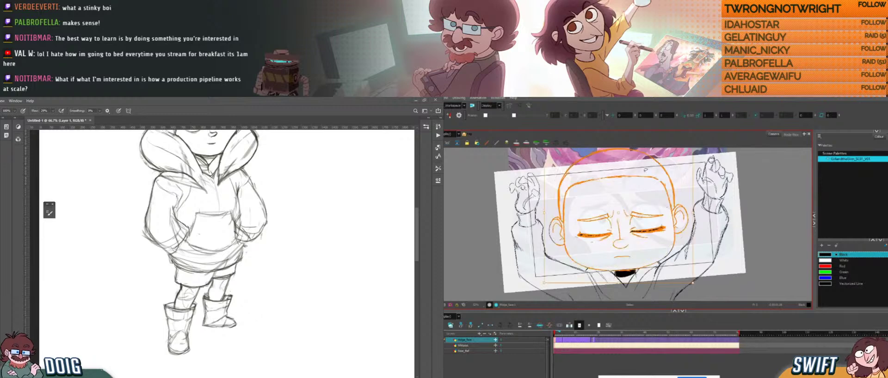
drag(544, 214, 543, 213)
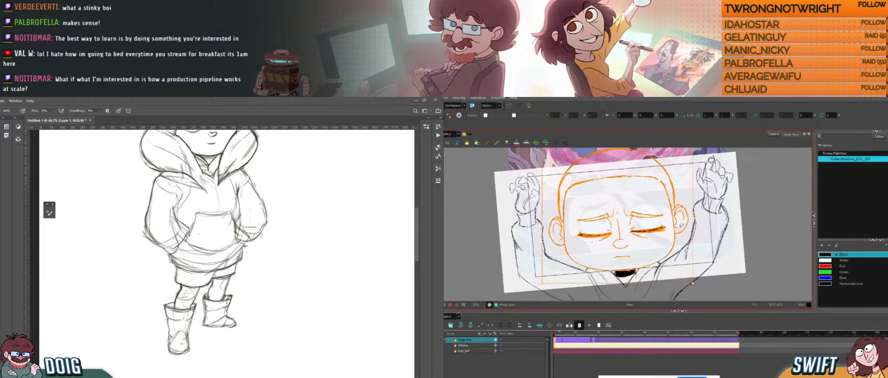
key(alt+b)
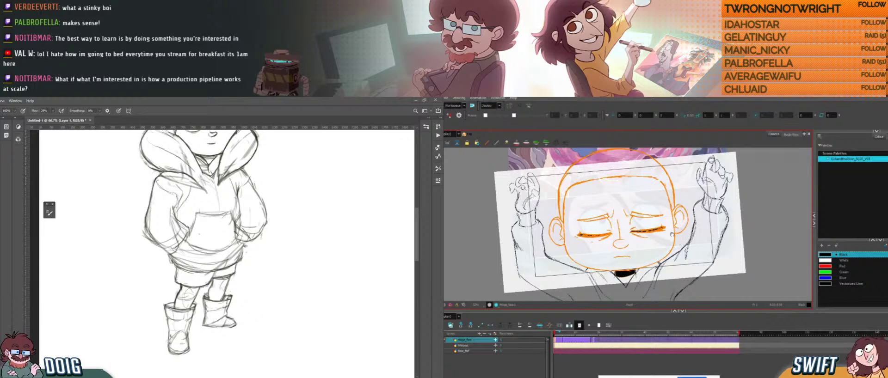
drag(678, 235, 708, 245)
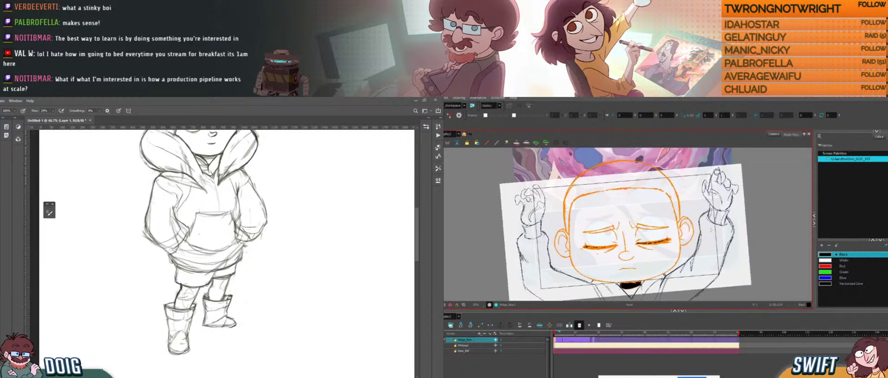
key(ctrl+alt)
key(space)
drag(172, 216, 168, 244)
drag(707, 245, 707, 244)
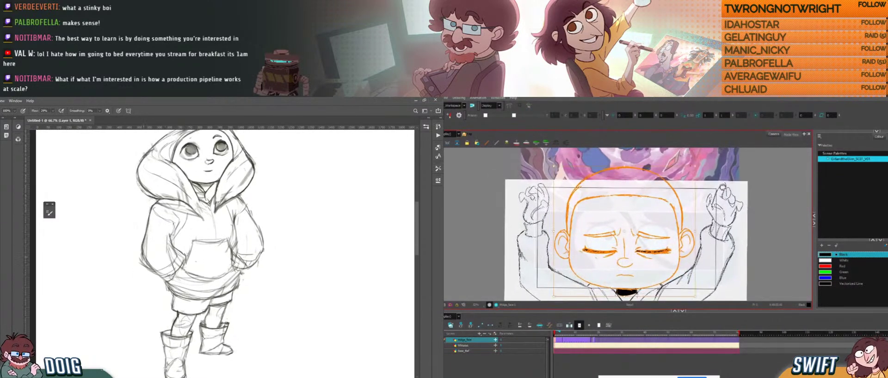
drag(696, 166, 701, 170)
- Erase stray lines outside the hooded figure's sleeve and touch up the sleeve's edge
drag(152, 241, 149, 243)
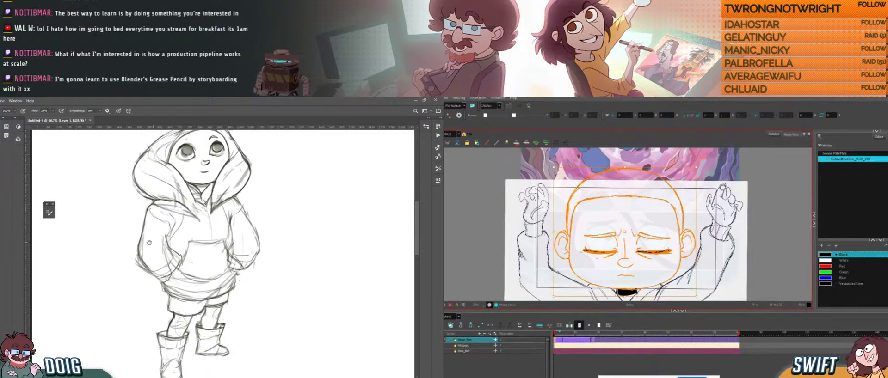
key(e)
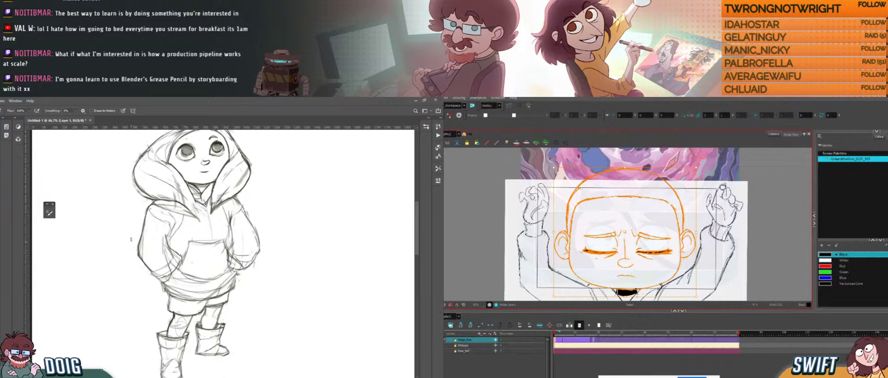
drag(127, 229, 125, 240)
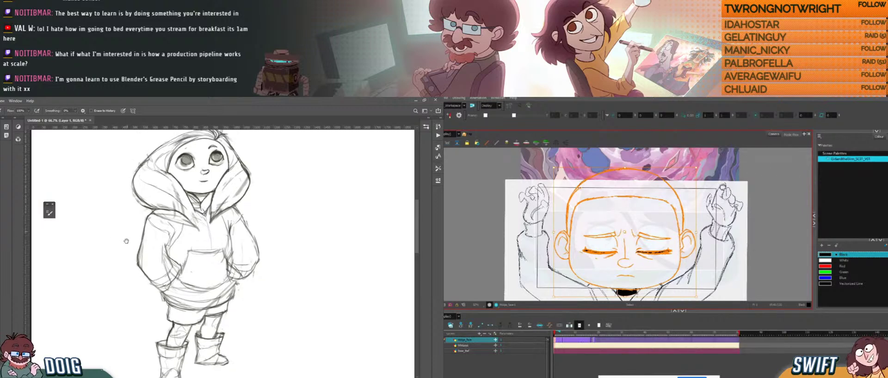
drag(141, 271, 142, 243)
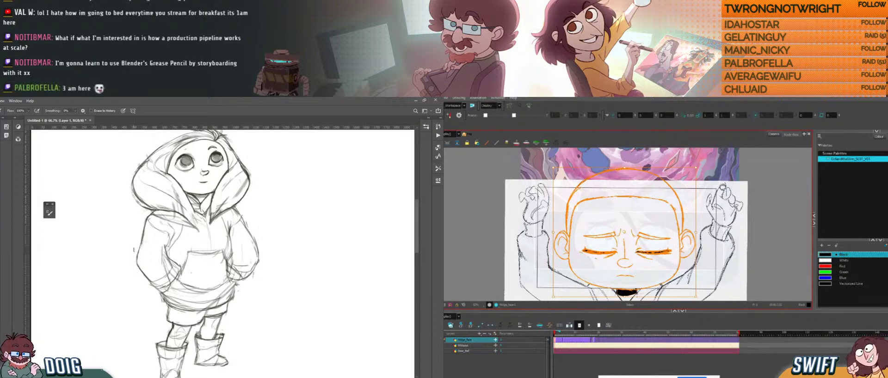
key(b)
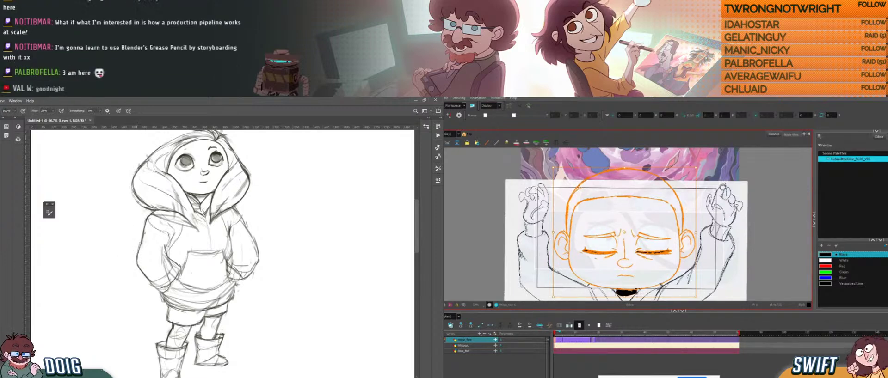
mouse_move(163, 255)
mouse_down()
mouse_move(145, 252)
mouse_move(165, 255)
mouse_up()
mouse_move(239, 237)
mouse_down()
mouse_move(203, 226)
mouse_move(208, 202)
mouse_move(198, 242)
mouse_move(213, 244)
mouse_move(213, 264)
mouse_up()
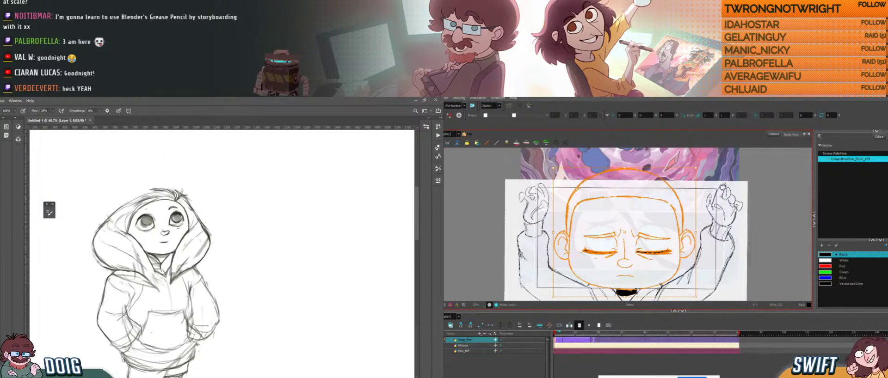
- Deselect the worried character's head and advance through the frames to compare the closed-eye blink drawing with the neighbouring open-eyed pose
click(758, 218)
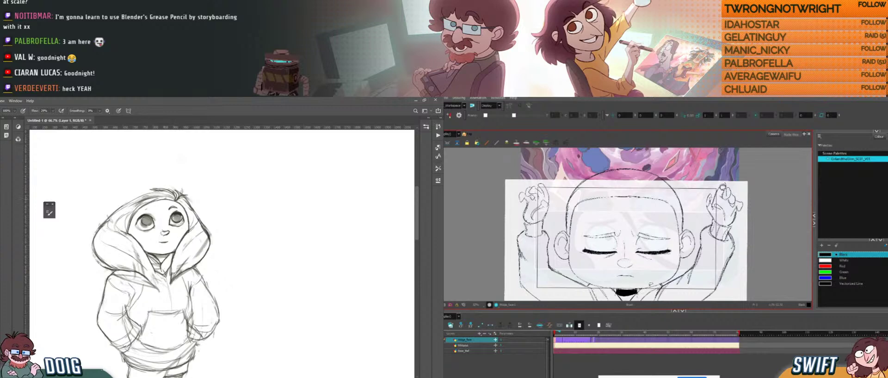
drag(167, 221, 172, 206)
drag(655, 290, 663, 273)
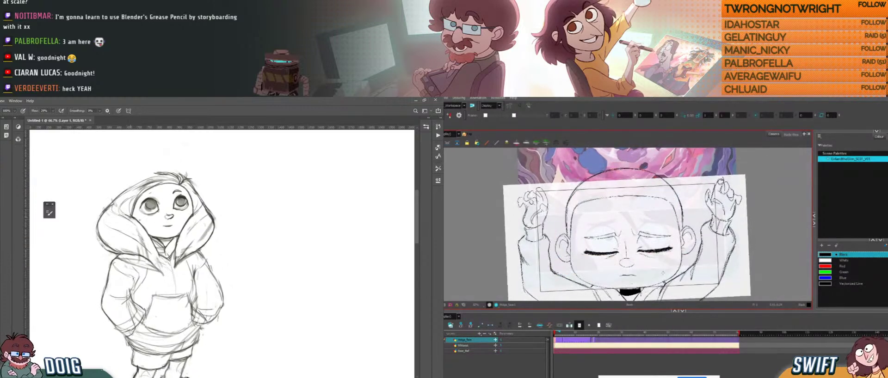
drag(145, 184, 152, 197)
key(period)
key(period)
key(period)
key(period)
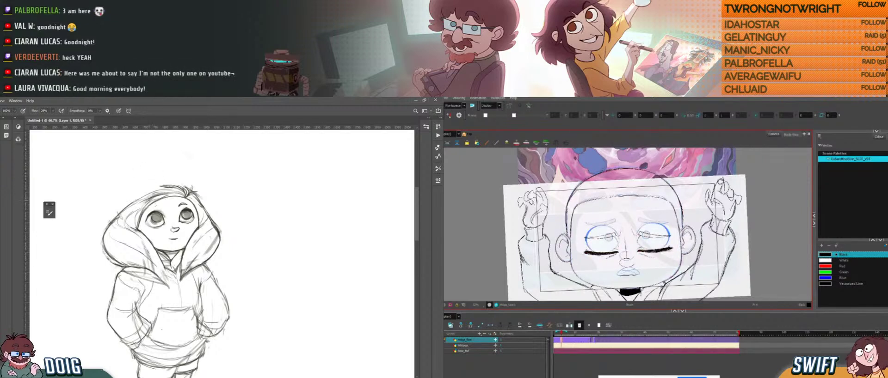
key(.)
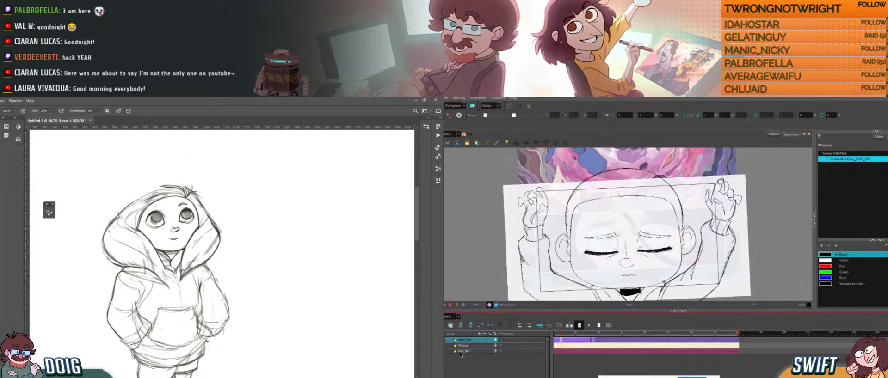
key(.)
key(.)
key(e)
key(.)
drag(119, 265, 105, 257)
mouse_move(711, 277)
mouse_down()
mouse_move(703, 243)
mouse_move(700, 249)
mouse_up()
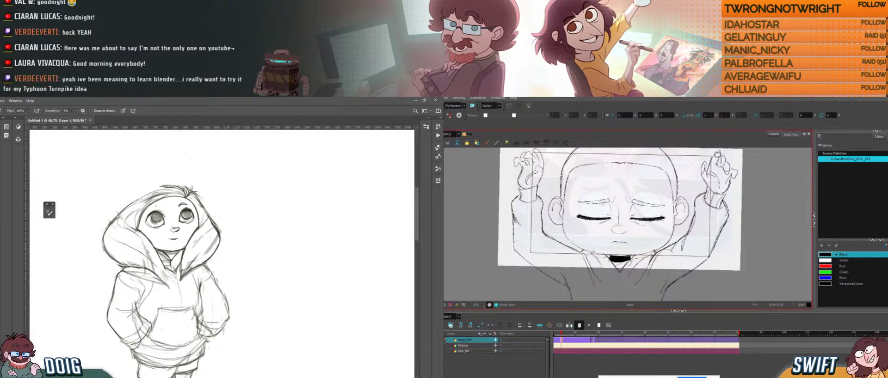
- Adjust the hoodie neckline strokes beneath the worried character's chin in the blink drawing and compare them with the open-eyed pose
key(b)
click(651, 289)
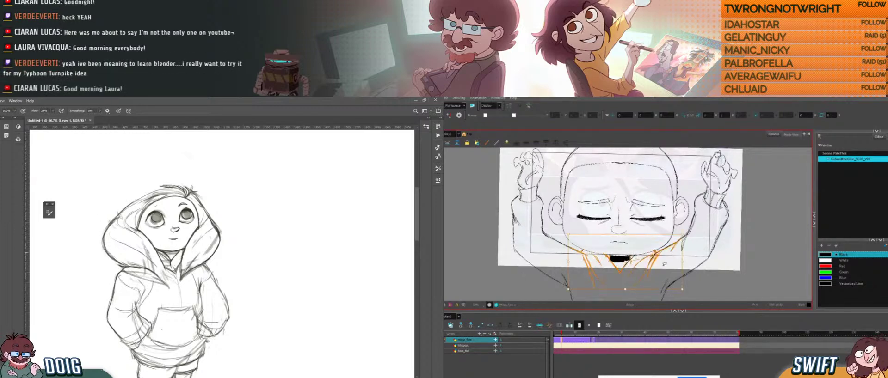
drag(705, 278, 709, 273)
key(period)
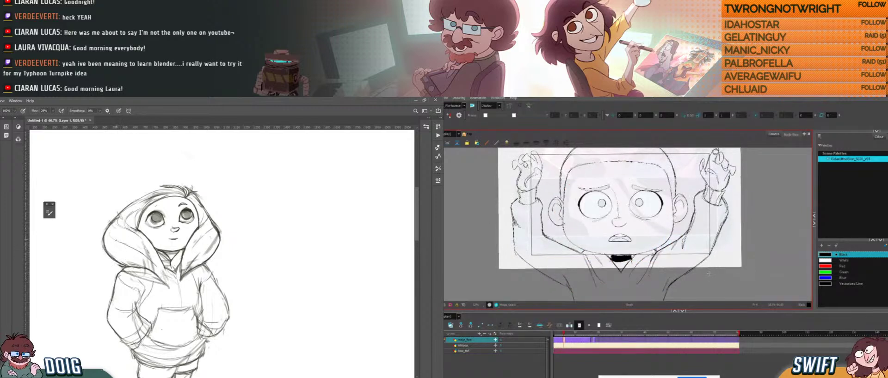
key(comma)
key(period)
key(comma)
key(period)
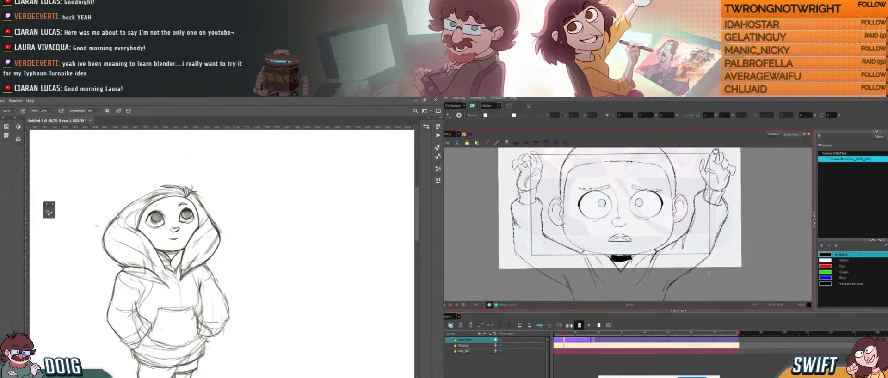
key(comma)
- Select the neckline strokes on each side of the worried character's collar and reshape them slightly
key(alt+s)
click(632, 274)
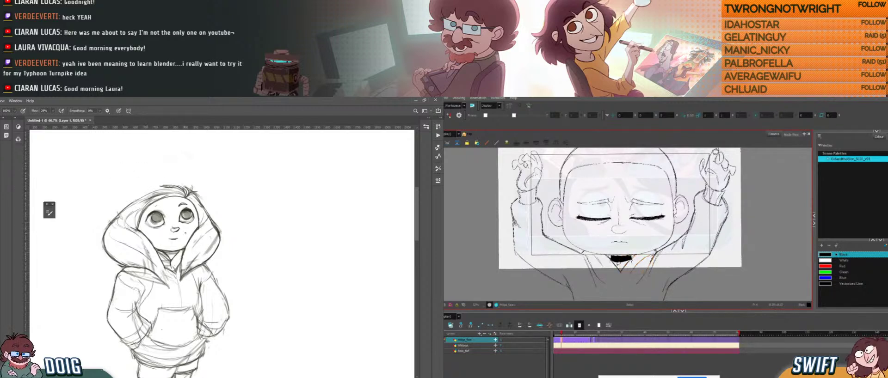
drag(185, 233, 187, 220)
click(615, 267)
key(e)
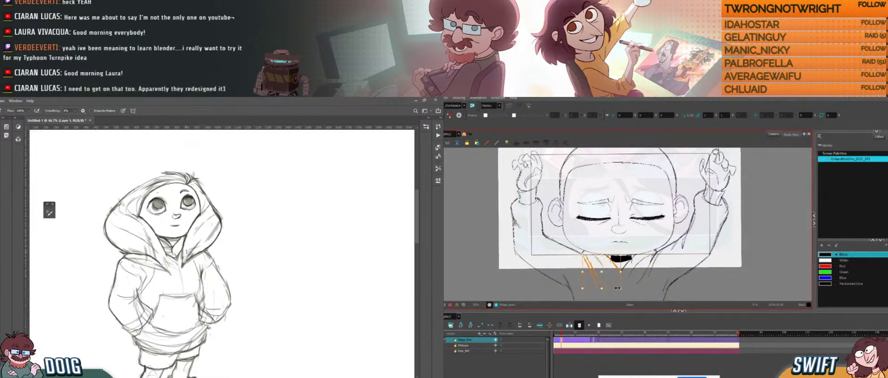
mouse_move(186, 252)
mouse_down()
mouse_move(189, 259)
mouse_move(198, 243)
mouse_up()
click(656, 268)
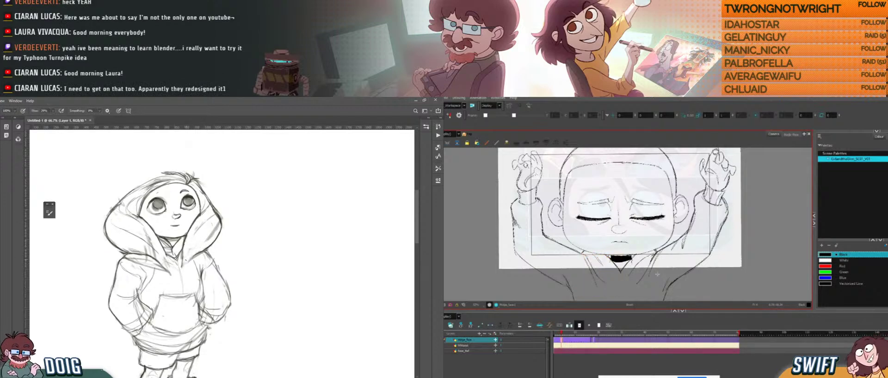
- Flip back and forth through the neighbouring drawings to check how the neckline lines up with the blink
key(period)
key(f)
key(g)
key(f)
key(g)
key(f)
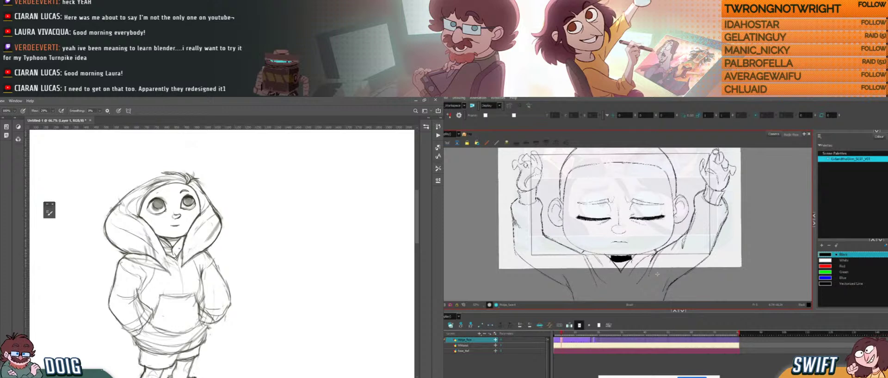
key(g)
key(comma)
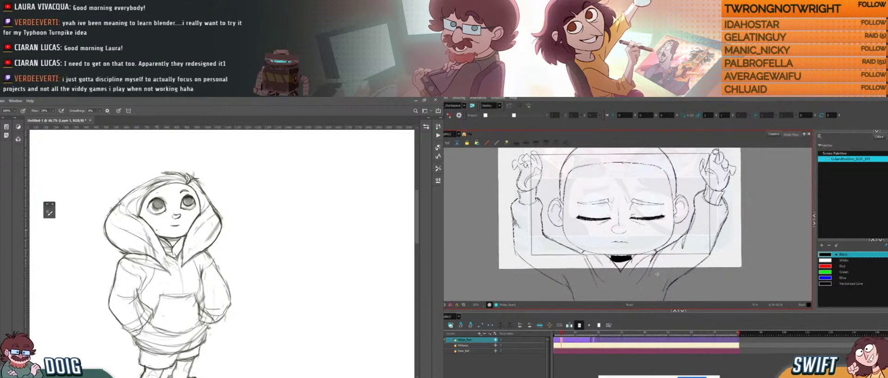
key(period)
key(comma)
- Try deleting the selected neckline strokes below the worried character's chin and undo the deletion
drag(608, 263, 605, 285)
key(Delete)
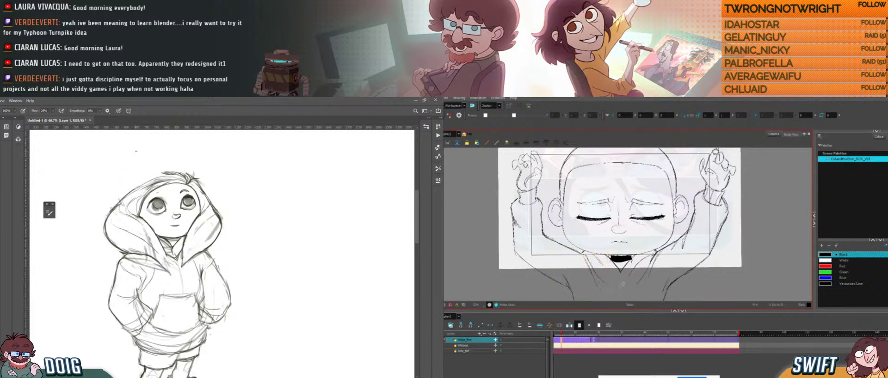
key(ctrl+z)
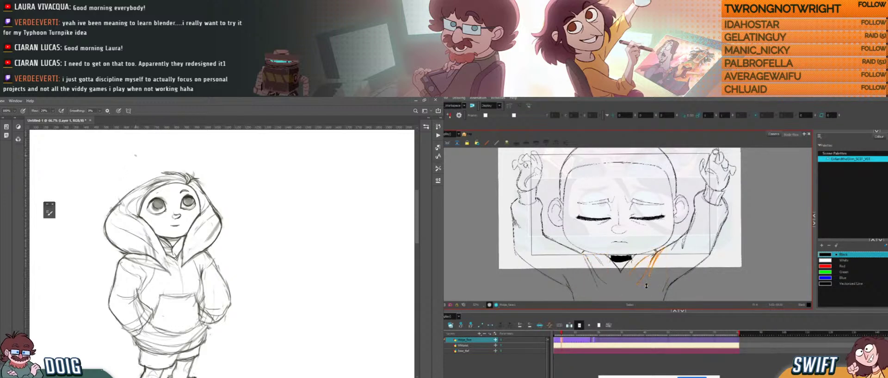
click(649, 295)
- Step between the closed-eye and open-eyed frames to compare the worried character's collar and shoulders
key(comma)
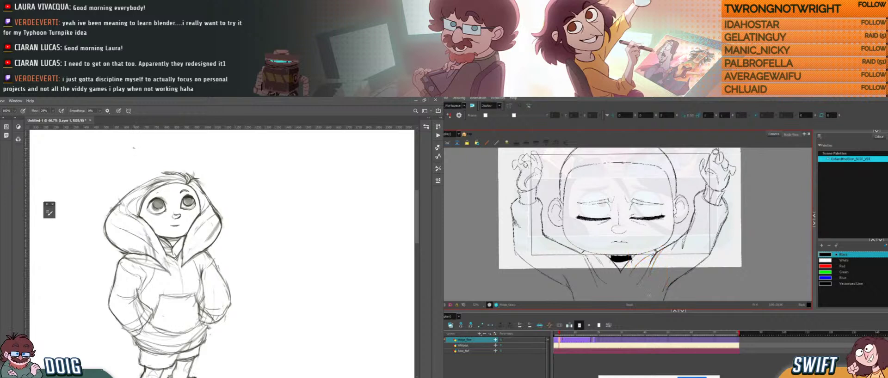
key(period)
key(period)
key(comma)
key(period)
key(comma)
key(period)
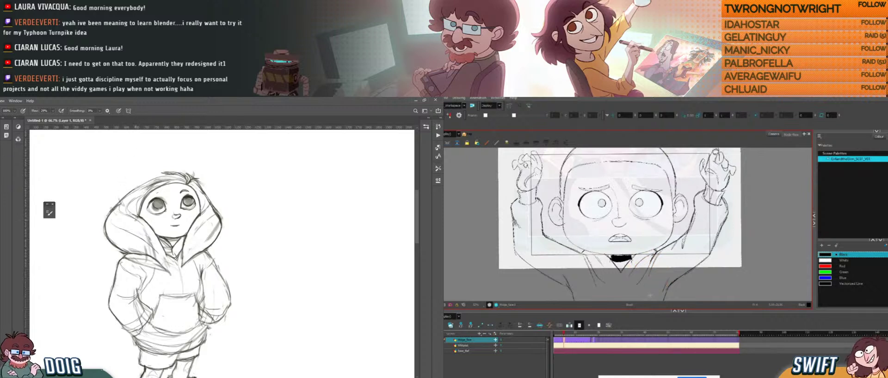
- Select the neckline strokes left of the worried character's collar, adjust them slightly, and check them against the neighbouring frames
drag(186, 245, 182, 265)
key(alt+s)
click(594, 273)
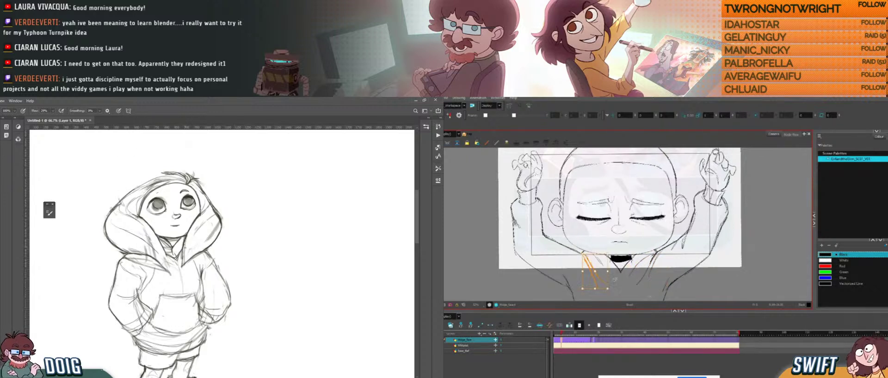
drag(197, 222, 187, 236)
drag(194, 209, 196, 231)
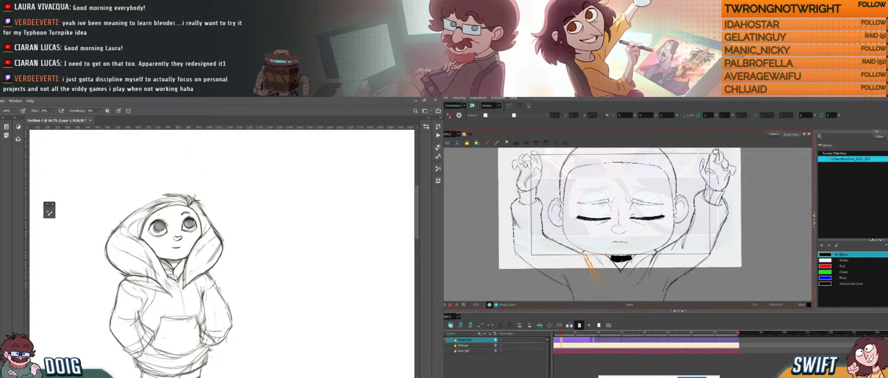
key(alt+b)
key(comma)
key(period)
key(period)
click(586, 261)
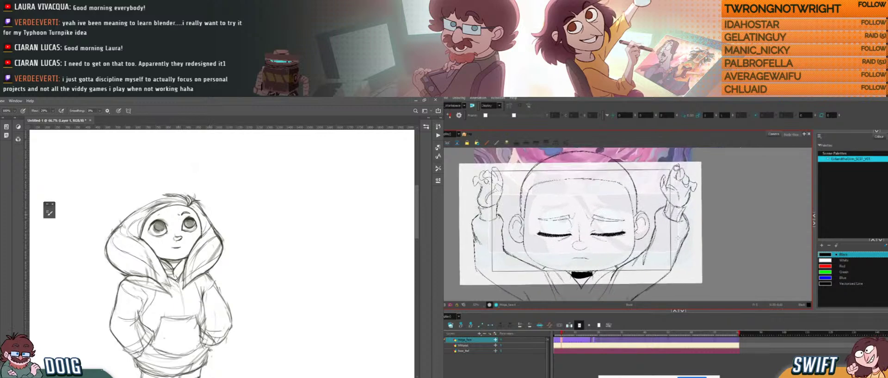
- Adjust the worried character's raised arm and hand on the right of the blink drawing and check them across frames
mouse_move(661, 250)
mouse_down()
mouse_move(656, 209)
mouse_move(694, 153)
mouse_move(707, 215)
mouse_move(669, 233)
mouse_move(664, 260)
mouse_up()
drag(202, 280, 209, 262)
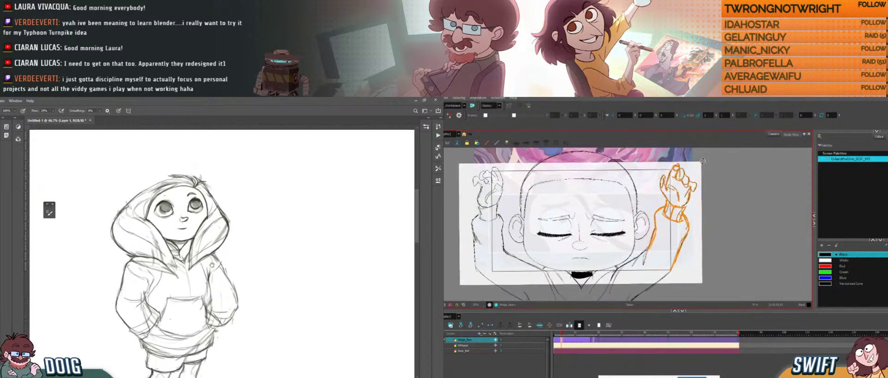
click(713, 158)
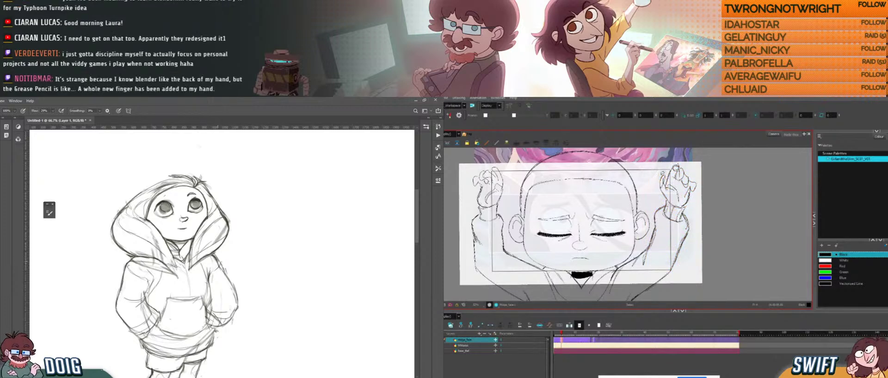
click(664, 177)
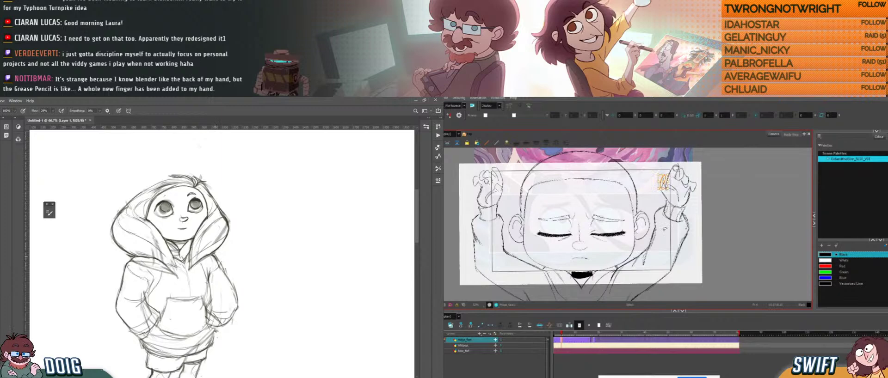
key(alt+b)
key(.)
key(.)
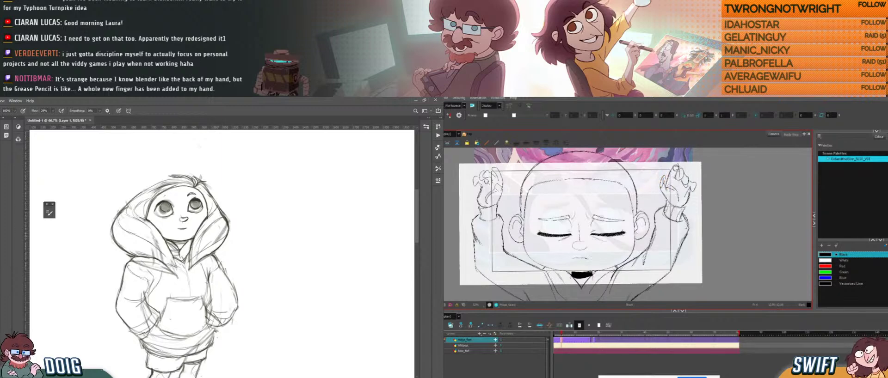
key(.)
- Erase stray lines along the hooded figure's upper sleeve and squash the worried character's right-hand raised fingers slightly downward
key(e)
key(alt+s)
drag(217, 255, 223, 267)
drag(677, 157, 695, 178)
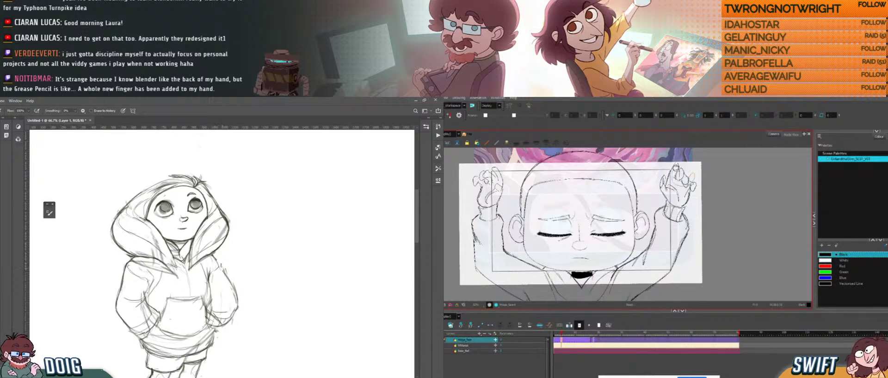
drag(223, 268, 228, 276)
drag(695, 178, 683, 192)
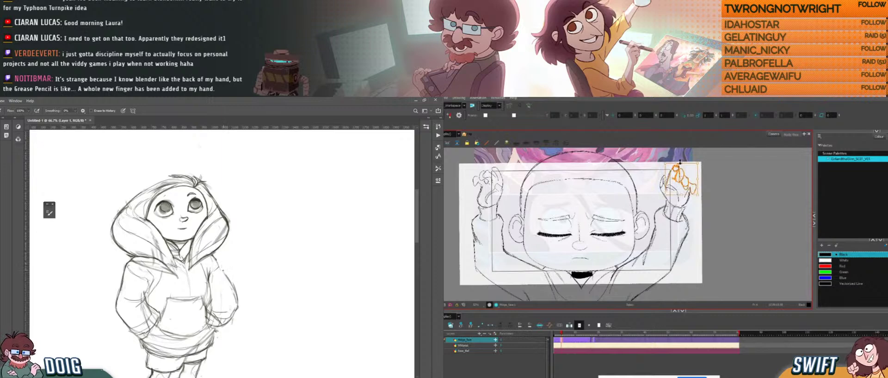
key(b)
drag(680, 162, 680, 165)
click(714, 232)
- Compare the blink with the open-eyed pose and readjust the outer finger strokes of the right-hand raised hand
key(comma)
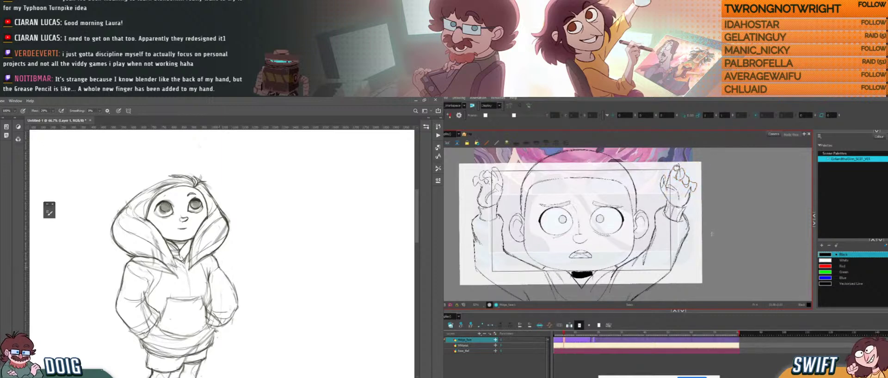
key(period)
key(comma)
key(period)
key(alt+b)
drag(219, 271, 218, 254)
key(alt+s)
click(694, 182)
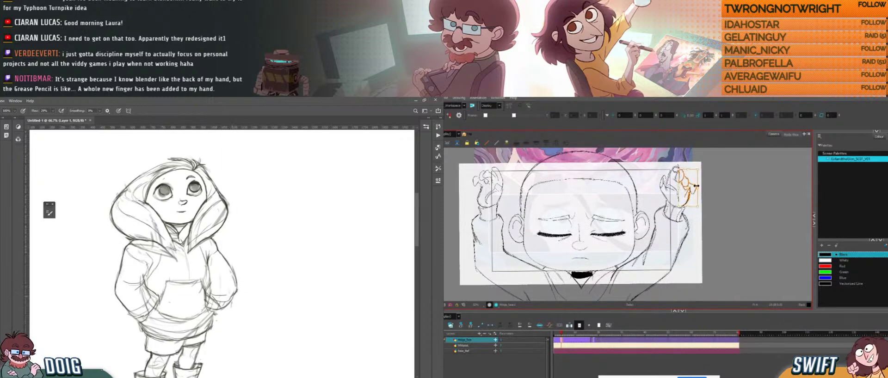
drag(208, 309, 220, 275)
click(708, 197)
key(alt+b)
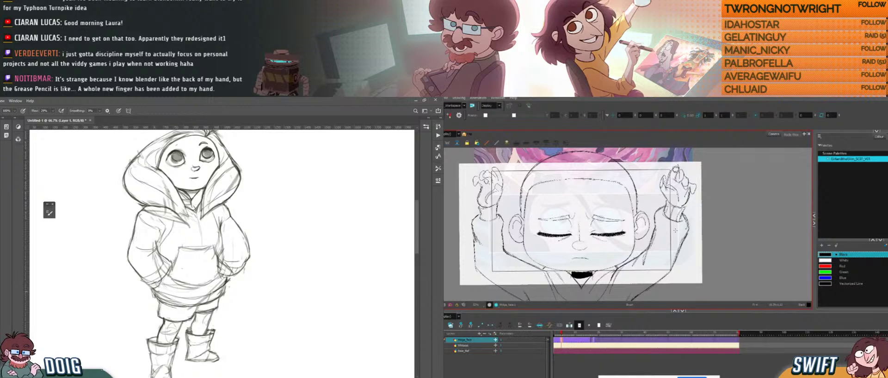
- Erase the faint stray marks inside the hooded figure's sleeve and return to the brush
key(e)
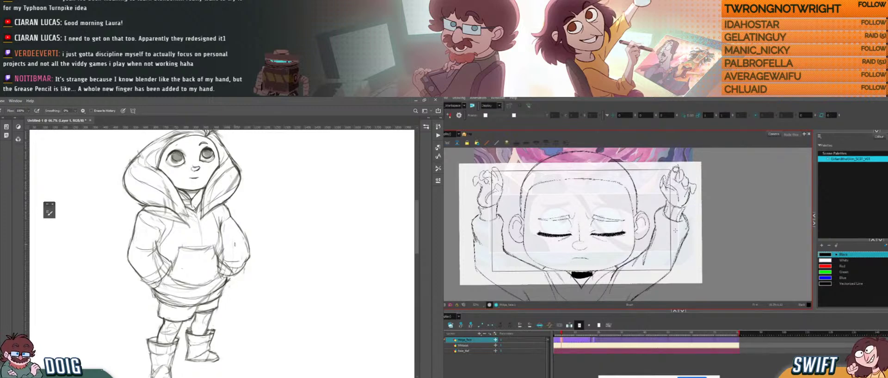
key(b)
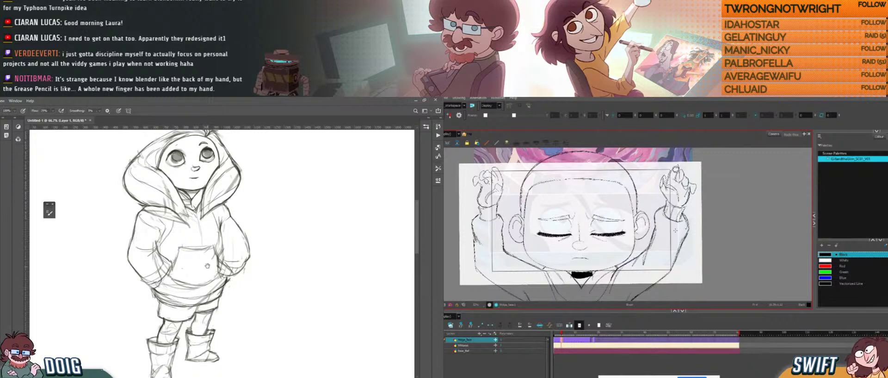
drag(208, 267, 199, 276)
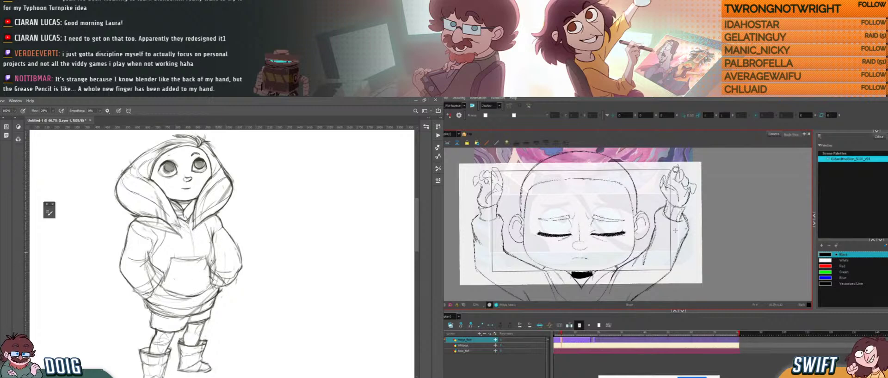
- Flip repeatedly between adjacent drawings to examine the movement of the worried character's raised hands
key(g)
key(f)
key(g)
key(f)
key(g)
key(f)
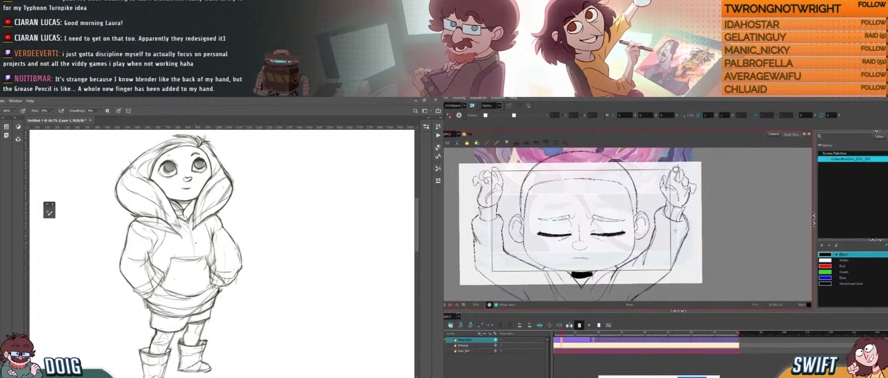
drag(194, 245, 194, 254)
- Nudge the outermost finger stroke of the right-hand raised hand and check it against the adjacent frames
drag(697, 182, 698, 189)
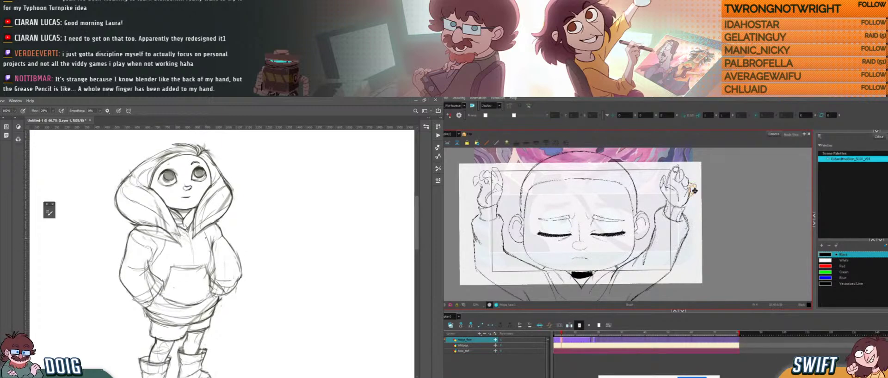
mouse_move(196, 291)
mouse_down()
mouse_move(196, 221)
mouse_move(189, 243)
mouse_move(207, 247)
mouse_up()
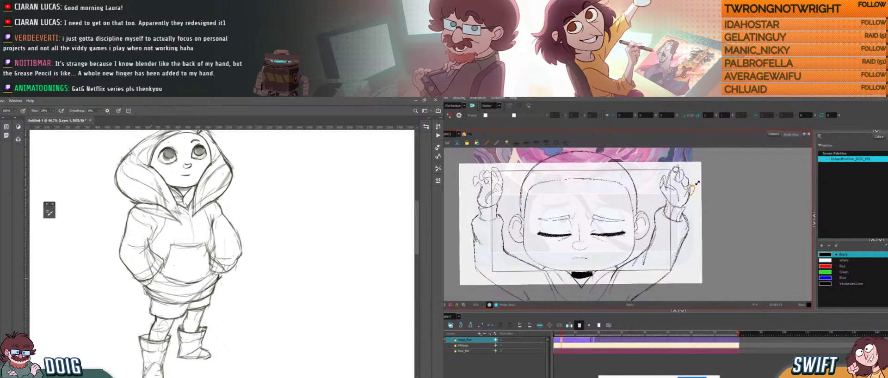
key(alt+b)
drag(208, 229, 212, 200)
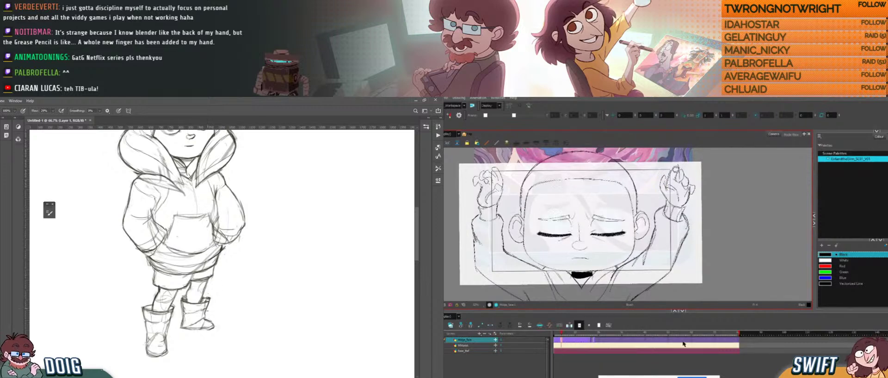
key(comma)
key(period)
key(comma)
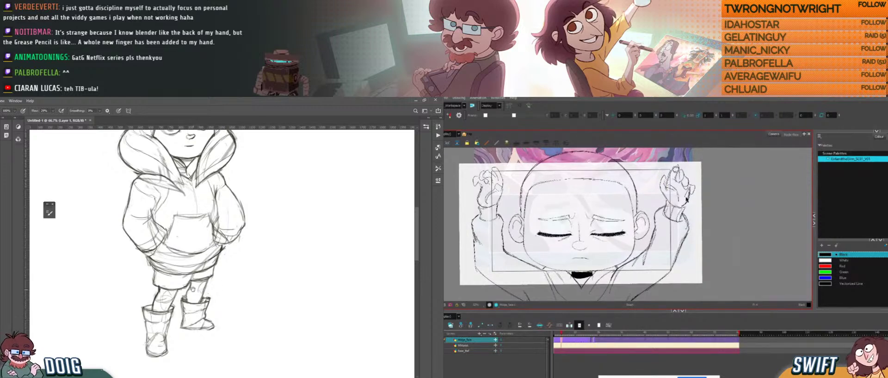
- Select the worried character's whole right-hand raised hand in the blink drawing and adjust its placement slightly
drag(193, 290, 194, 276)
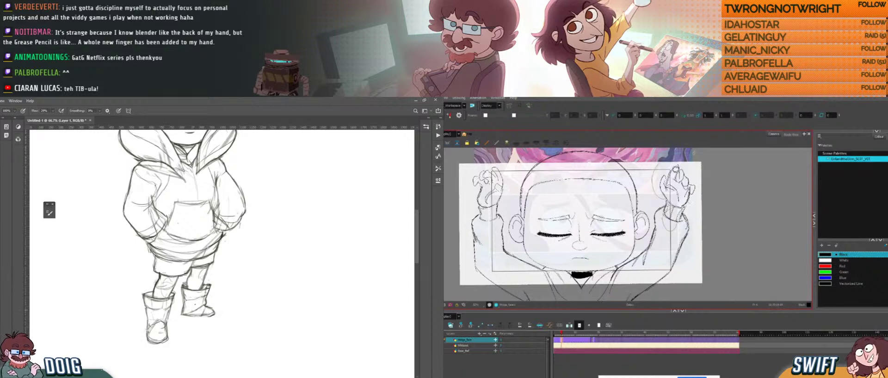
mouse_move(226, 195)
mouse_down()
mouse_move(187, 268)
mouse_move(190, 282)
mouse_up()
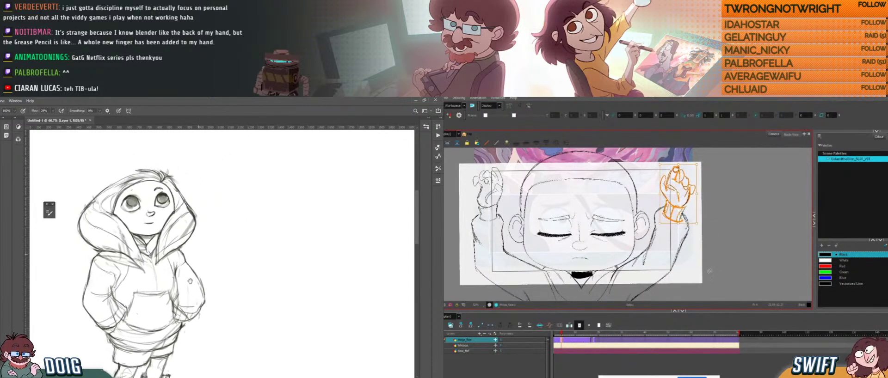
key(comma)
mouse_move(197, 174)
mouse_down()
mouse_move(199, 190)
mouse_move(215, 185)
mouse_move(234, 200)
mouse_up()
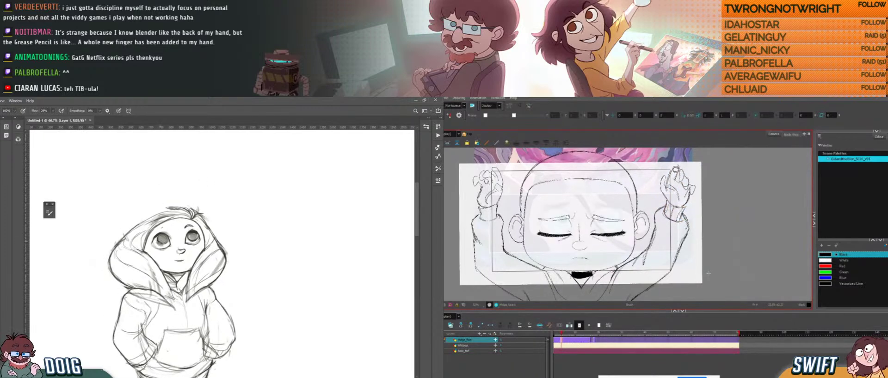
- Sketch a rounded shape above the hooded figure's head and nudge the worried character's right-hand wrist and cuff strokes, comparing adjacent drawings
mouse_move(181, 194)
mouse_down()
mouse_move(158, 197)
mouse_move(176, 168)
mouse_move(191, 164)
mouse_move(192, 173)
mouse_move(196, 160)
mouse_move(192, 172)
mouse_move(202, 162)
mouse_move(218, 176)
mouse_move(198, 215)
mouse_up()
click(678, 212)
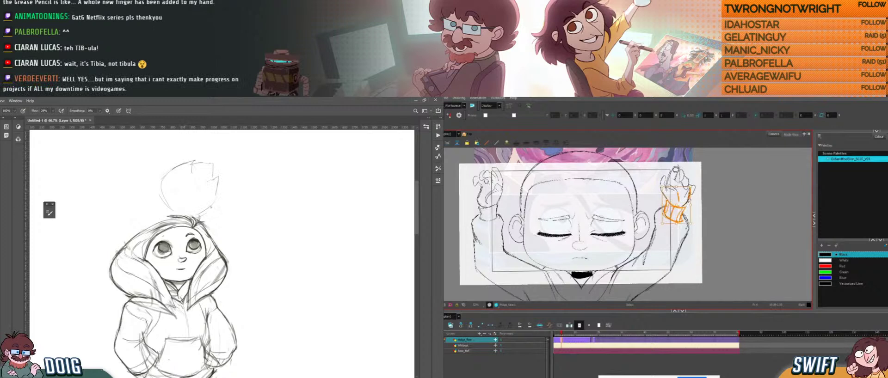
drag(690, 187, 690, 188)
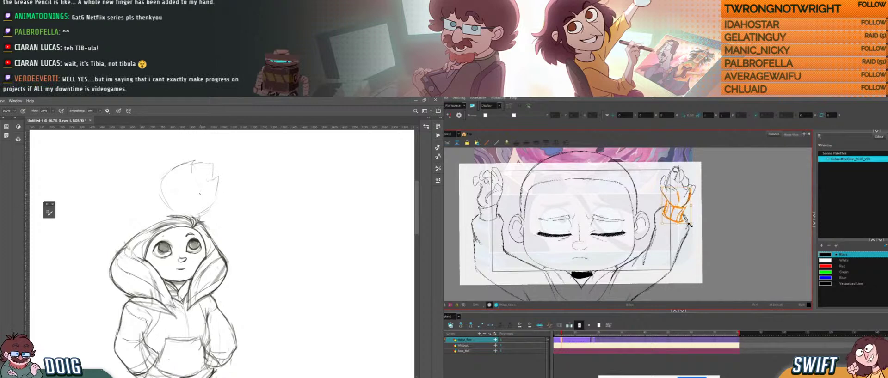
drag(677, 223, 677, 224)
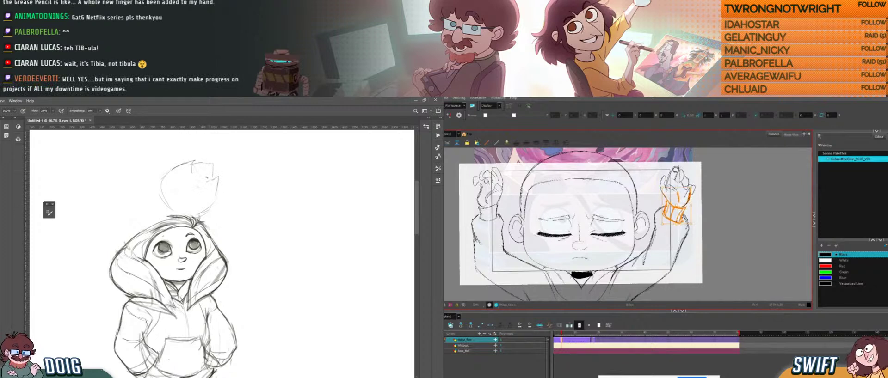
key(comma)
key(period)
key(comma)
key(period)
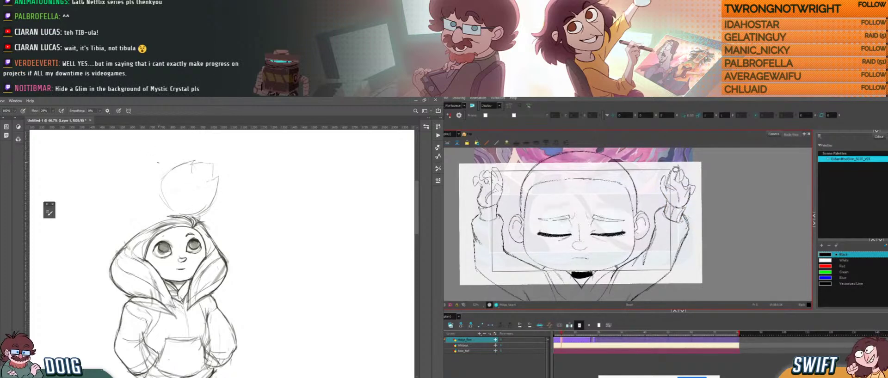
- Select the right-hand cuff strokes in the blink drawing and compare their position against the open-eyed drawing
click(685, 216)
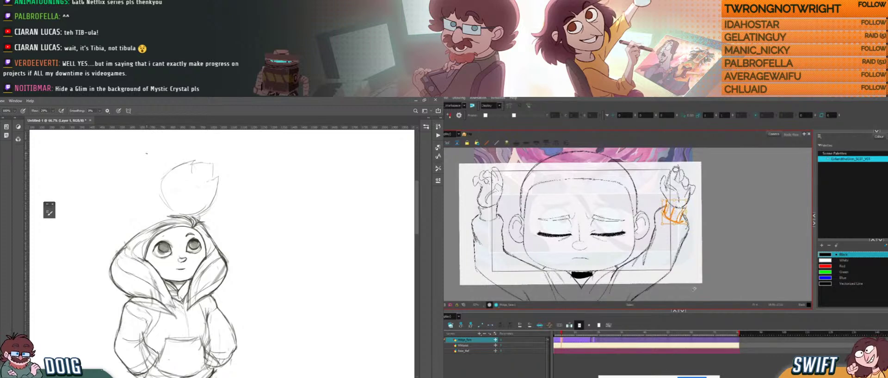
key(alt+b)
key(comma)
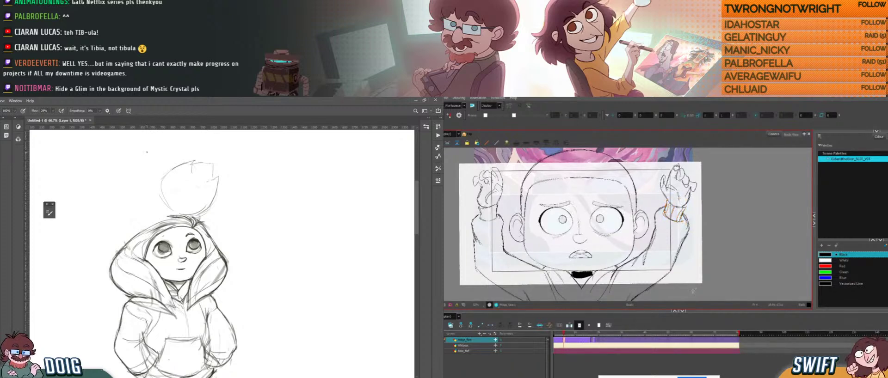
key(period)
key(comma)
key(period)
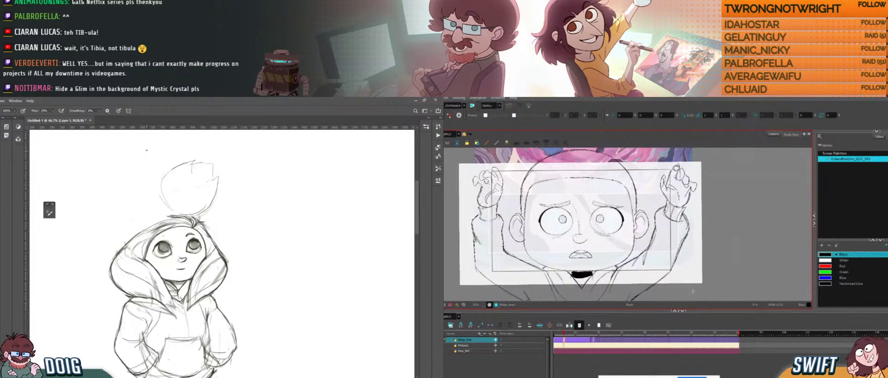
key(comma)
key(period)
- Firm up the rounded shape above the hood, then nudge the right-hand sleeve's outer line and delete surplus strokes beside the cuff
drag(163, 200, 159, 182)
key(alt+s)
click(685, 221)
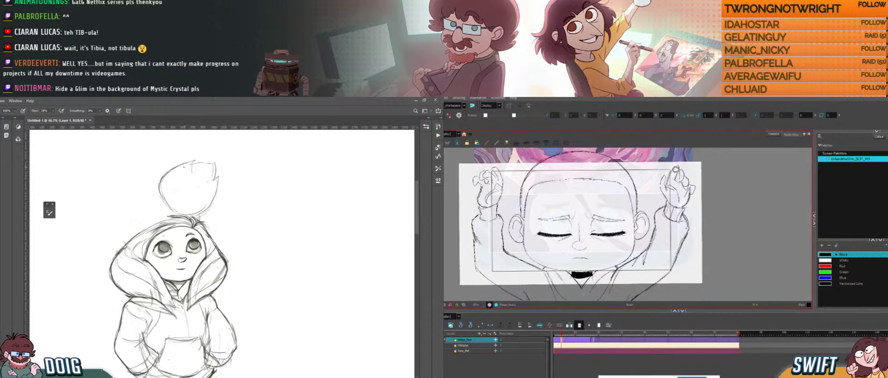
key(alt+s)
click(688, 217)
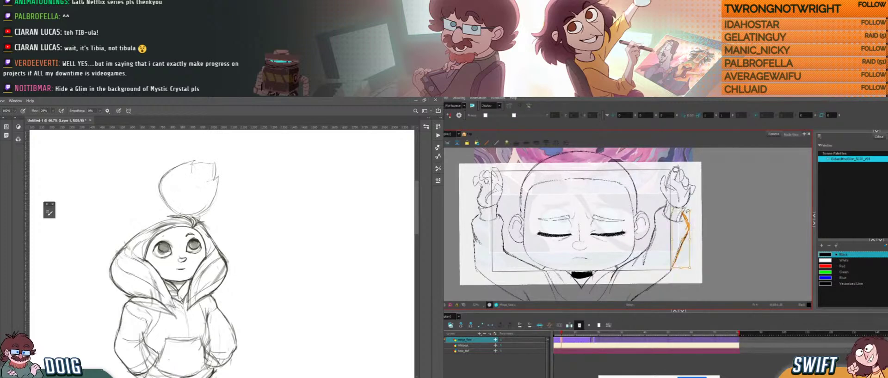
drag(689, 215, 686, 213)
key(Delete)
key(alt+b)
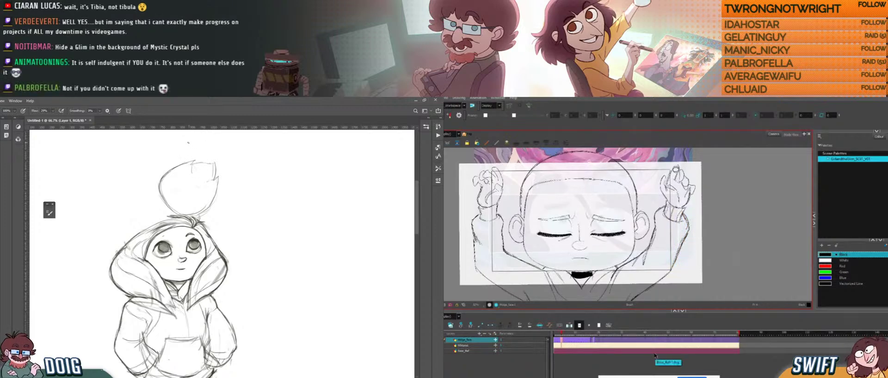
key(alt+s)
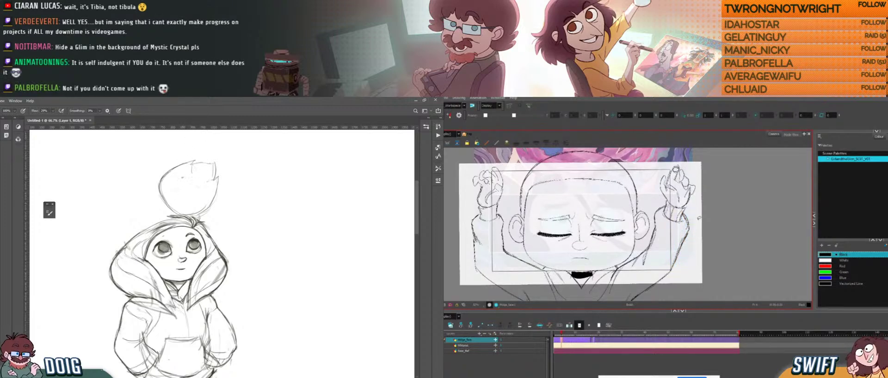
click(687, 220)
key(Delete)
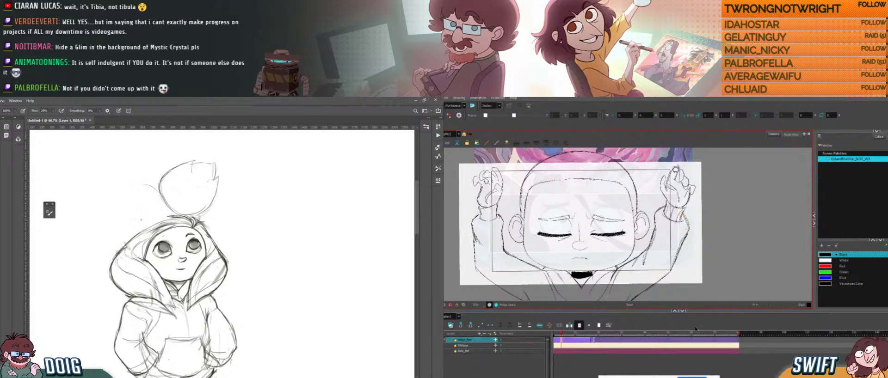
- Sketch a second rounded shape beside the first and check the selected right-hand hand and cuff against the adjacent drawings
drag(133, 215, 140, 187)
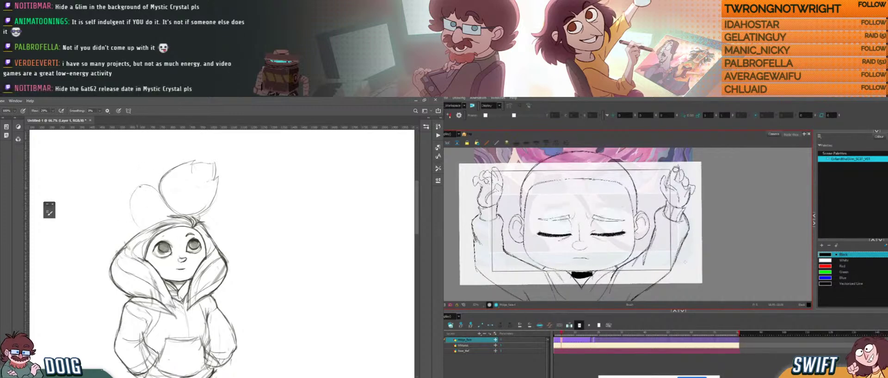
mouse_move(689, 233)
mouse_down()
mouse_move(653, 218)
mouse_move(710, 204)
mouse_move(692, 240)
mouse_up()
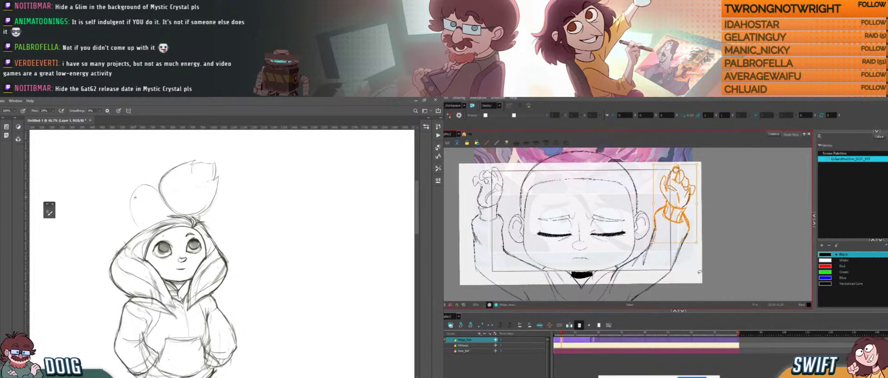
key(alt+b)
key(f)
key(g)
key(f)
key(g)
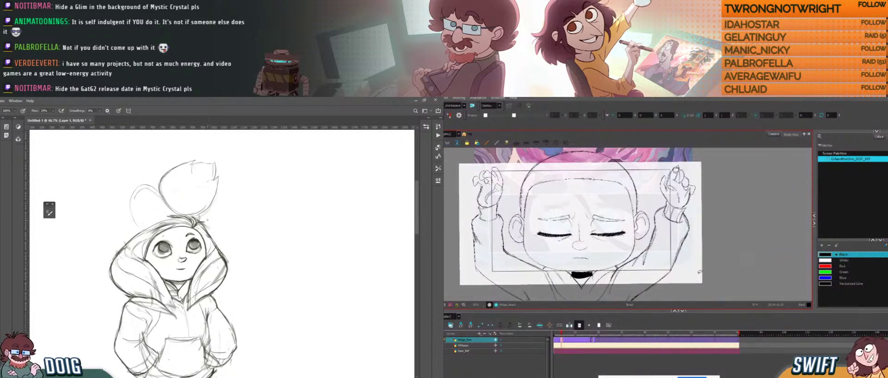
- Add a small rounded shape behind the hood and select the right-hand sleeve's inner contour in the blink drawing
key(alt+s)
click(646, 263)
drag(215, 224, 213, 239)
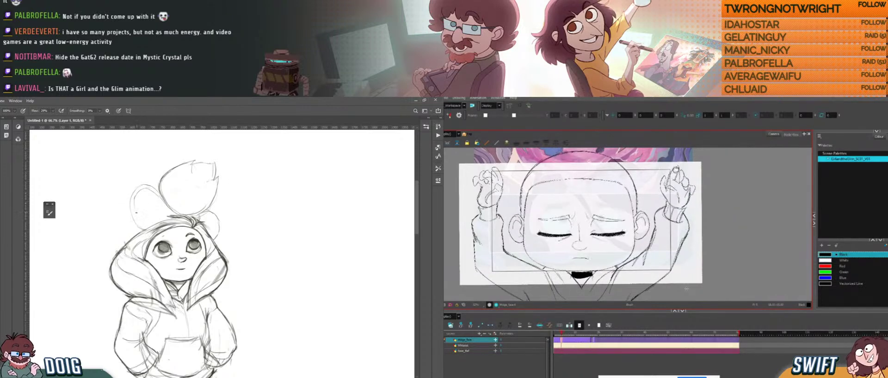
click(690, 215)
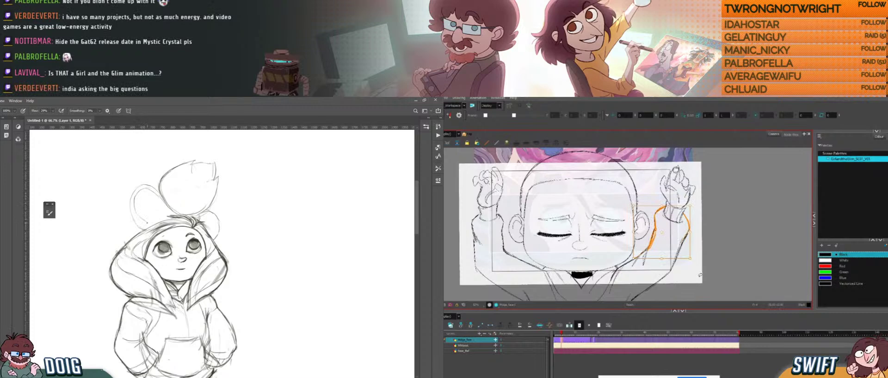
drag(215, 214, 218, 202)
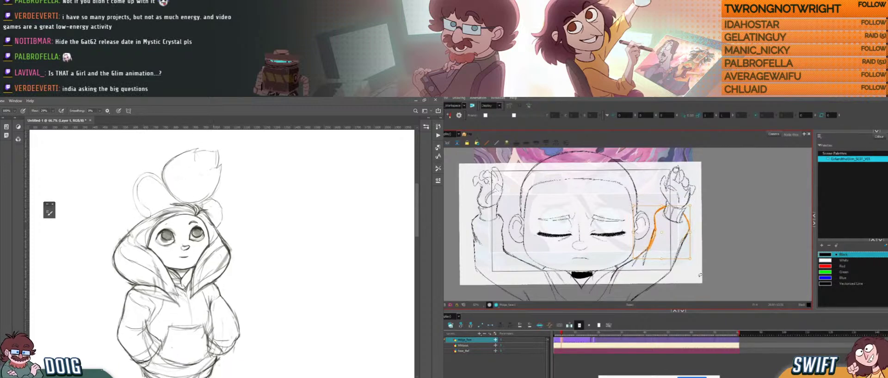
- Flip repeatedly between the blink and open-eyed drawings to examine how the worried character's raised arms and sleeves move
key(alt+b)
key(comma)
key(period)
key(period)
key(comma)
key(period)
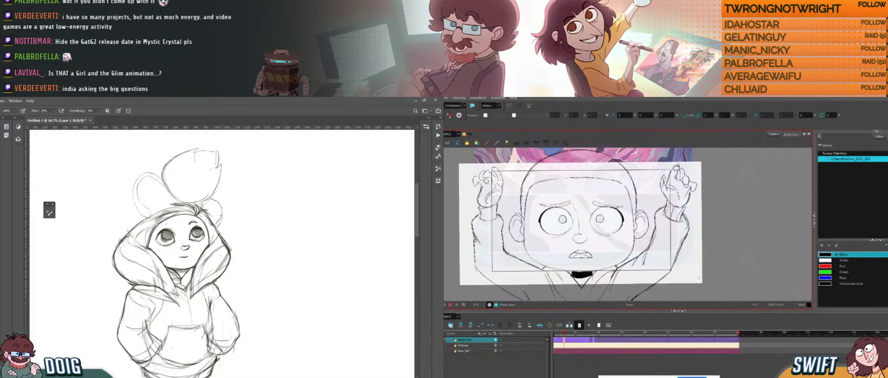
key(comma)
key(period)
key(comma)
key(comma)
key(period)
key(comma)
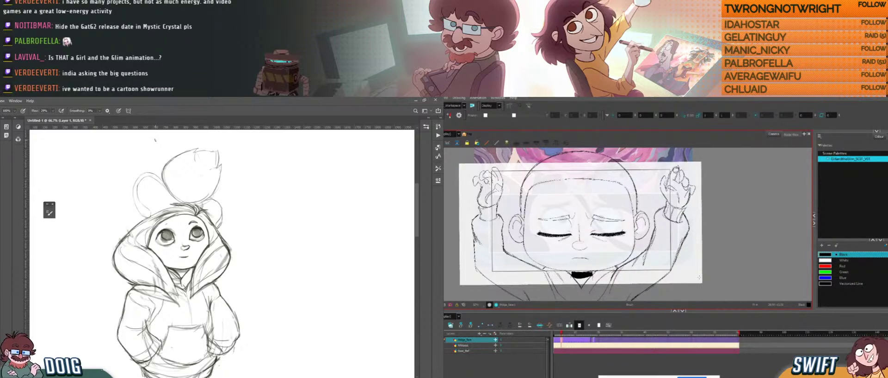
drag(206, 192, 202, 182)
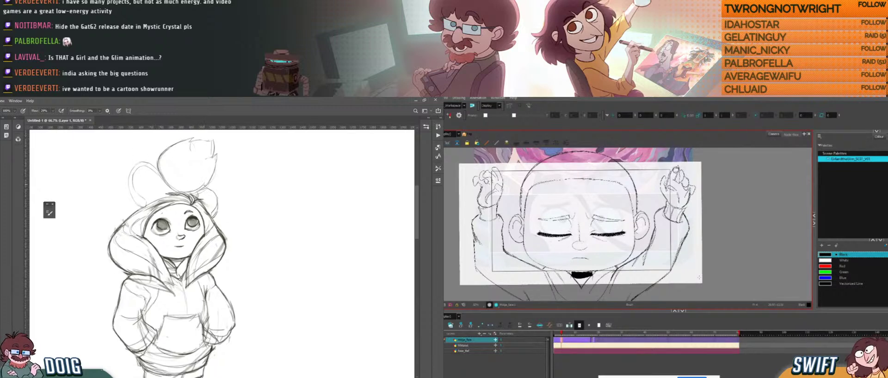
key(comma)
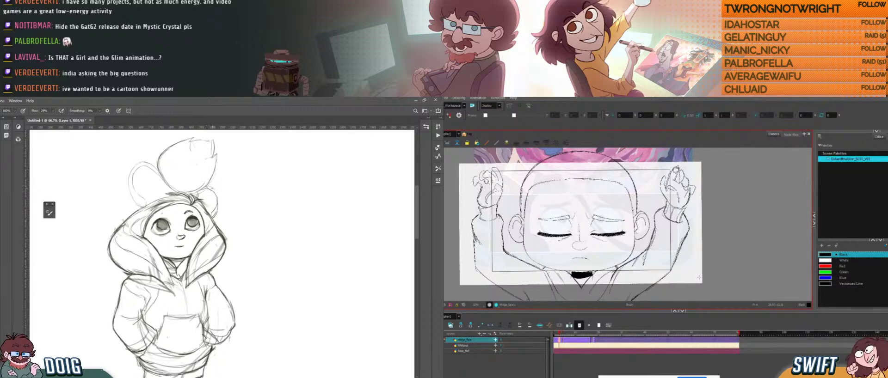
key(period)
key(period)
key(comma)
key(period)
key(comma)
key(period)
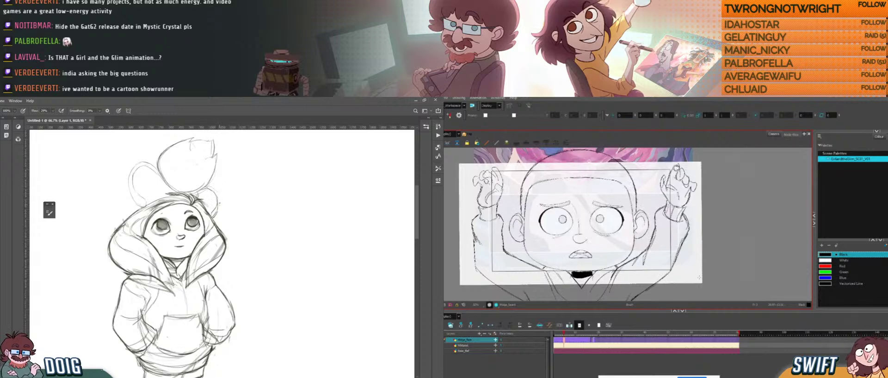
- Reshape the top of the blink drawing's right-hand outer sleeve line toward the cuff while cleaning up the rounded shape above the hood
key(comma)
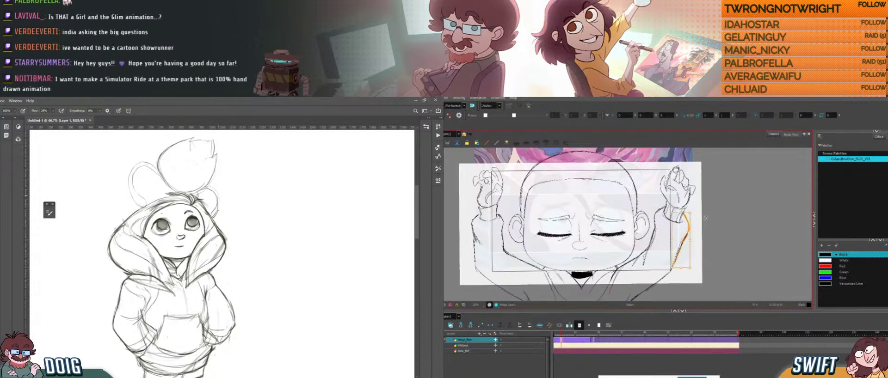
click(684, 241)
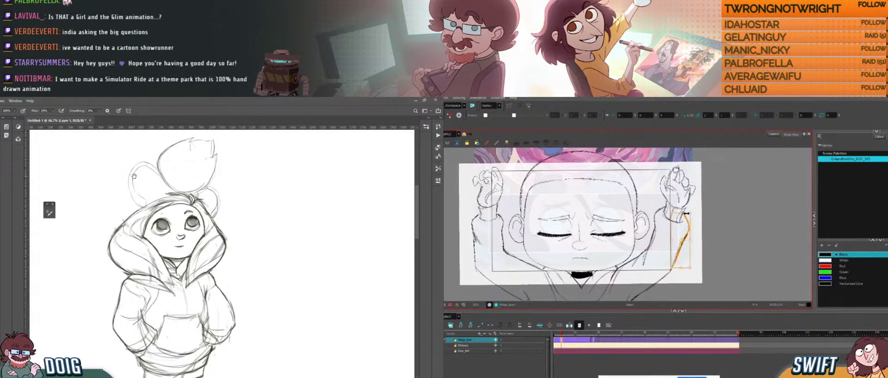
scroll(138, 187, up, 1)
key(e)
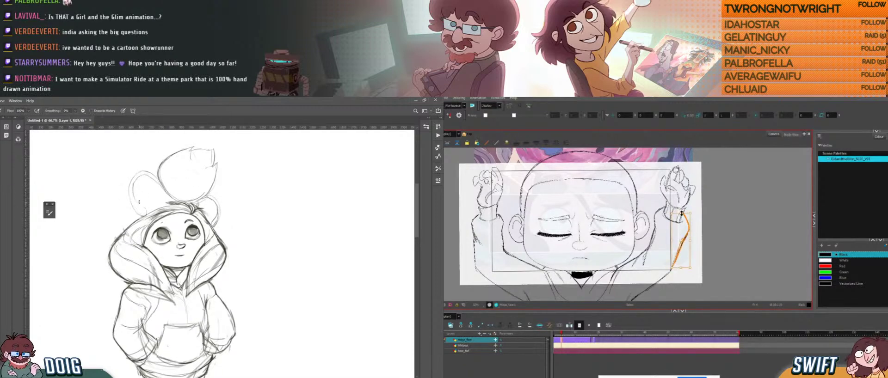
click(679, 213)
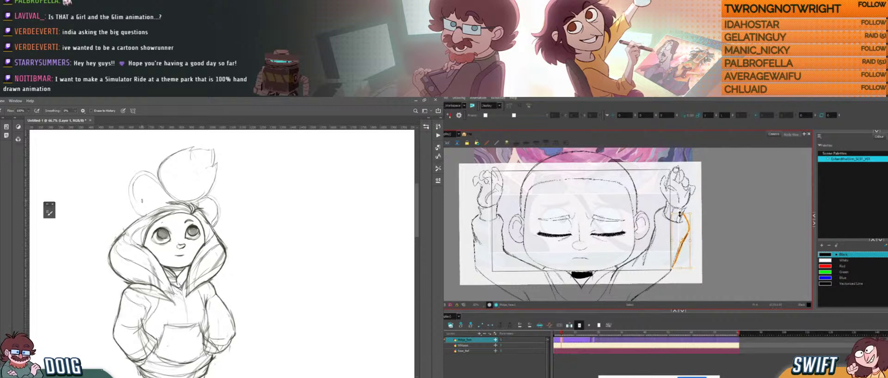
key(b)
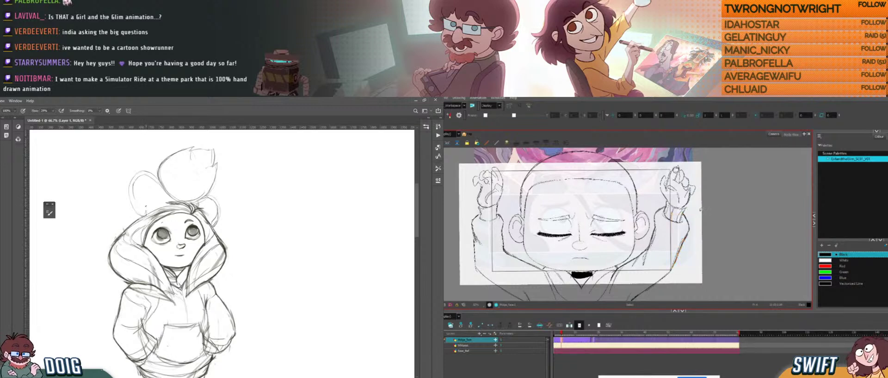
key(e)
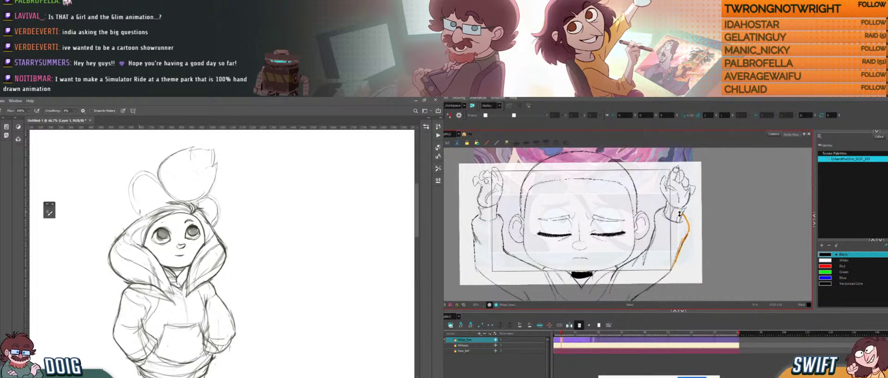
click(714, 211)
- Check the reshaped right-hand sleeve line by flipping repeatedly between the blink drawing and its neighbours
key(alt+b)
key(comma)
key(period)
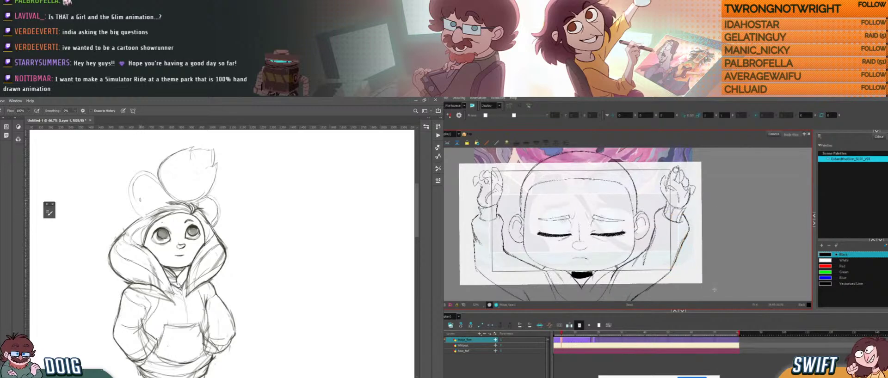
key(comma)
key(period)
key(comma)
key(period)
key(period)
key(comma)
key(period)
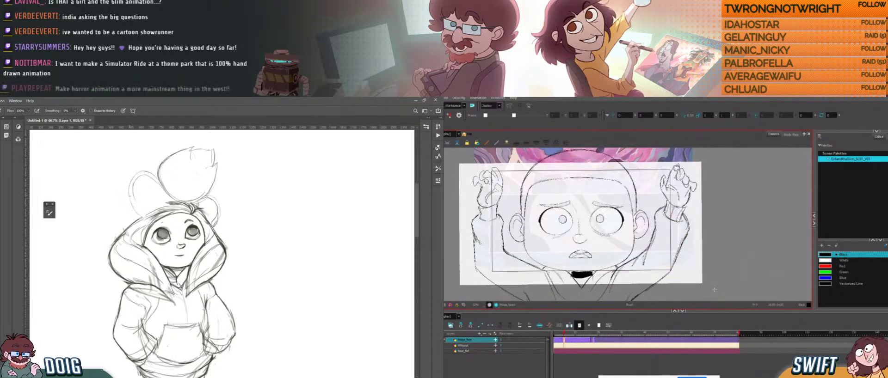
key(comma)
key(b)
key(period)
- Refine the rounded shape beside the hood and adjust the blink drawing's right-hand raised hand, comparing it with the adjacent drawings
drag(133, 205, 149, 181)
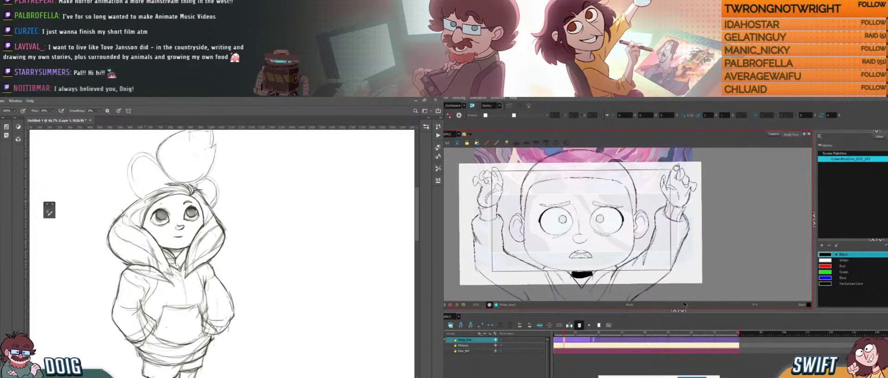
drag(145, 196, 145, 206)
key(alt+s)
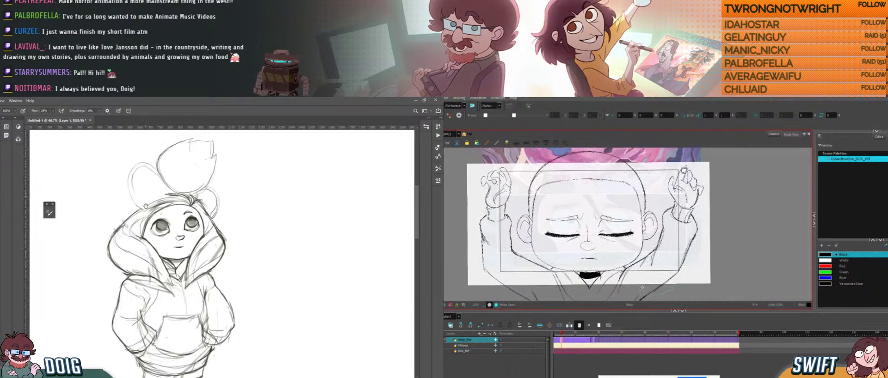
drag(680, 283, 649, 250)
mouse_move(715, 168)
mouse_down()
mouse_move(704, 209)
mouse_move(708, 179)
mouse_up()
key(alt+b)
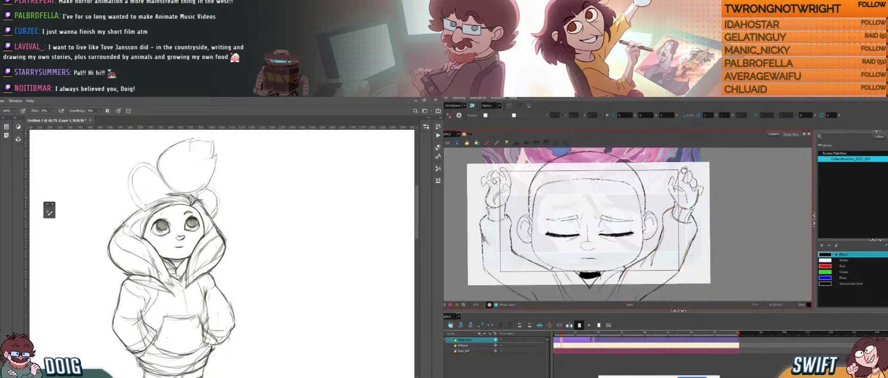
key(f)
key(g)
key(g)
key(f)
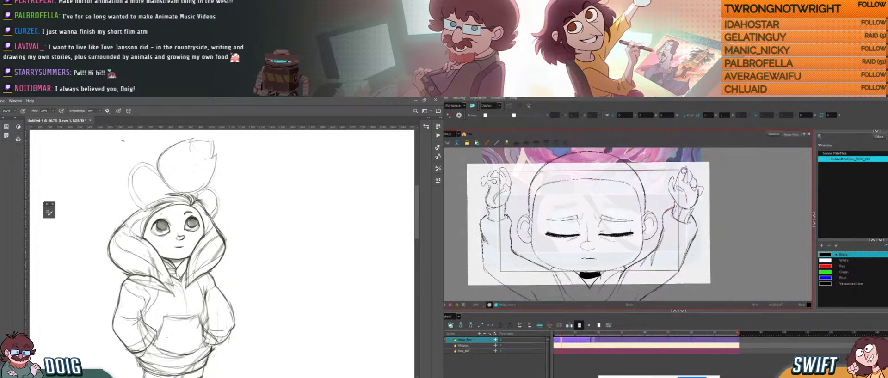
- Adjust the blink drawing's left-hand raised hand after comparing neighbouring drawings, and erase the inner marks of the rounded shape above the hood
key(g)
key(f)
key(g)
key(comma)
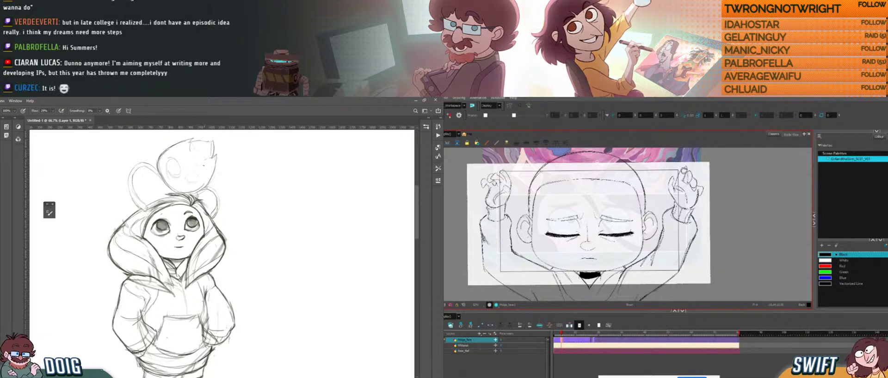
mouse_move(512, 189)
mouse_down()
mouse_move(501, 206)
mouse_move(479, 202)
mouse_move(513, 188)
mouse_up()
key(e)
mouse_move(172, 159)
mouse_down()
mouse_move(178, 179)
mouse_move(182, 164)
mouse_move(197, 179)
mouse_move(159, 163)
mouse_move(171, 153)
mouse_move(162, 159)
mouse_up()
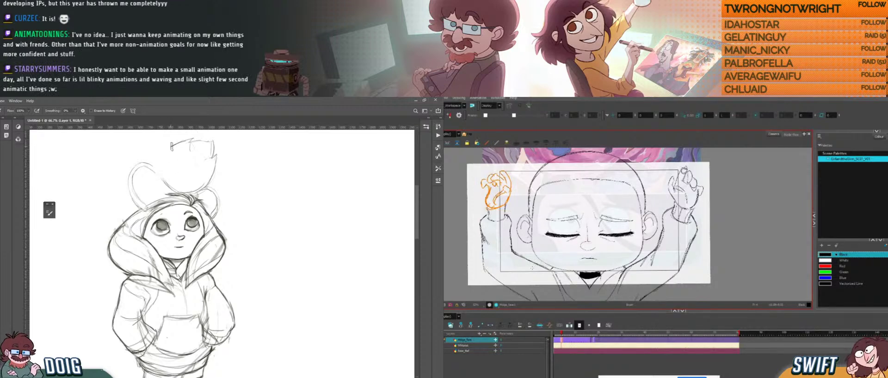
key(b)
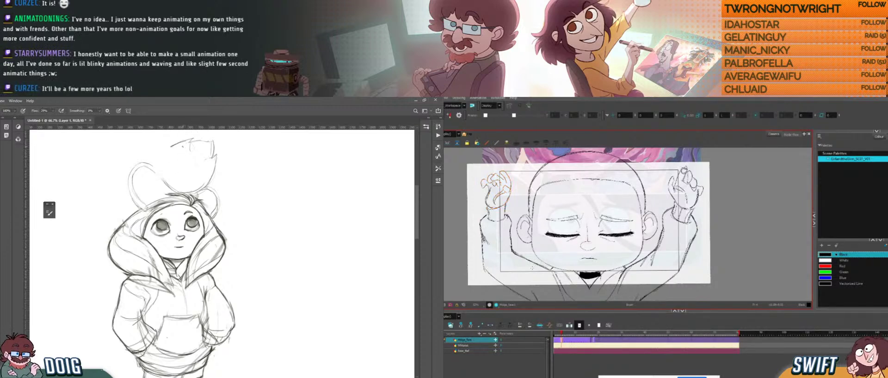
- Check the adjusted left-hand raised hand by flipping between the blink drawing and its adjacent drawings
key(.)
key(.)
key(.)
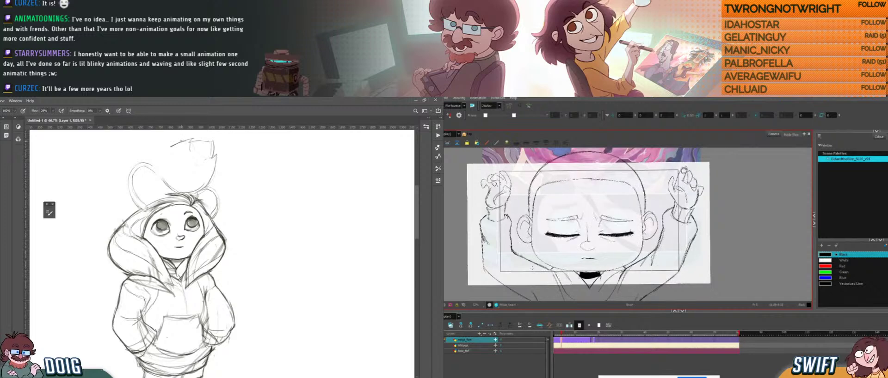
key(.)
drag(166, 161, 168, 177)
key(.)
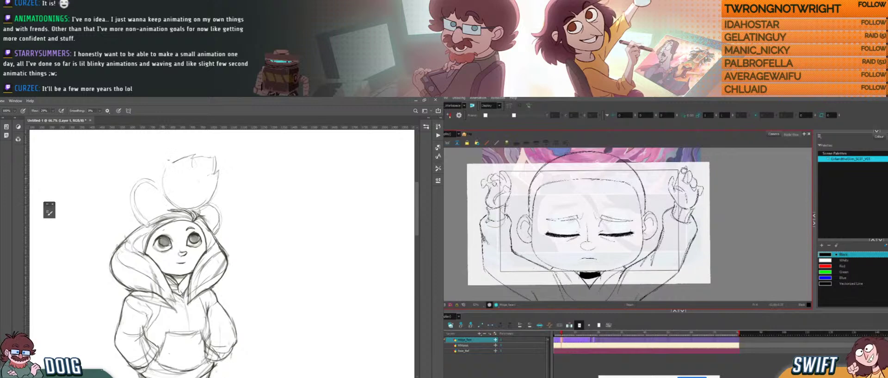
- Stretch the blink drawing's left-hand raised hand and sleeve slightly downward, and erase the upper outline of the rounded shape above the hood
drag(163, 178, 169, 160)
mouse_move(502, 208)
mouse_down()
mouse_move(507, 223)
mouse_move(477, 222)
mouse_move(512, 222)
mouse_move(478, 228)
mouse_move(484, 166)
mouse_move(508, 197)
mouse_up()
key(e)
mouse_move(187, 157)
mouse_down()
mouse_move(174, 163)
mouse_move(181, 160)
mouse_up()
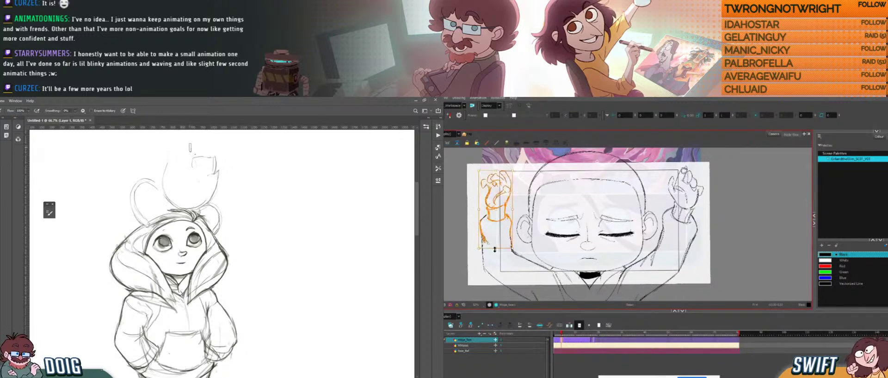
drag(494, 248, 494, 250)
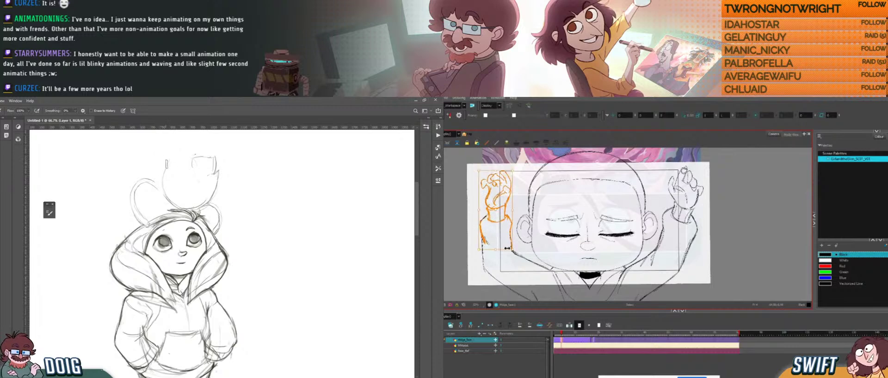
key(alt+b)
- Adjust the blink drawing's left-hand cuff and sleeve lines against the neighbouring drawings while reworking the rounded shape's upper outline
key(.)
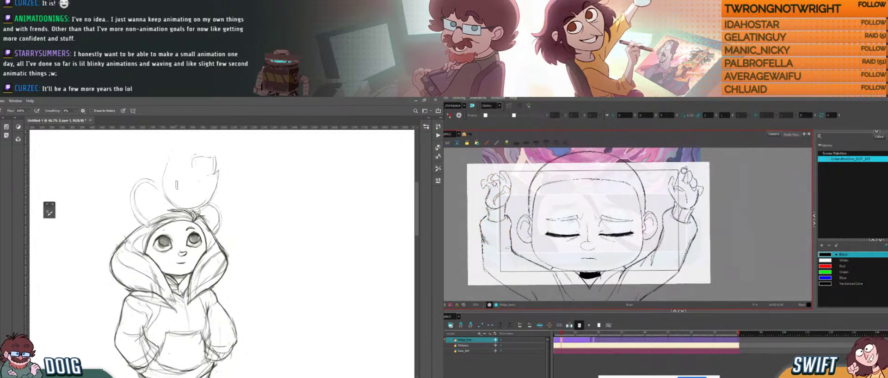
key(.)
key(.)
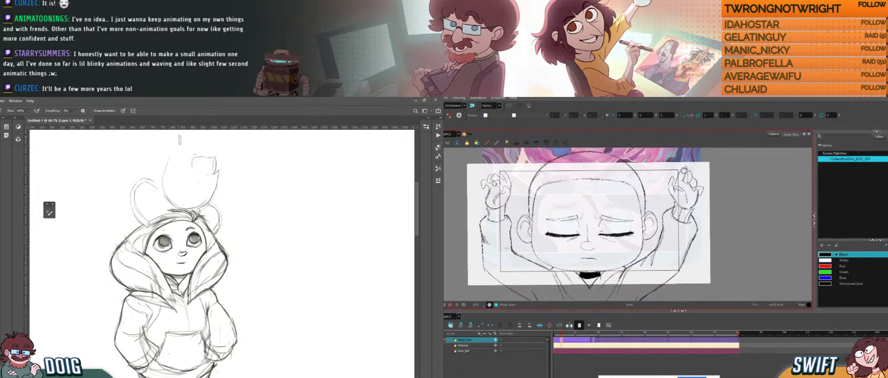
key(.)
drag(175, 171, 174, 184)
key(alt+s)
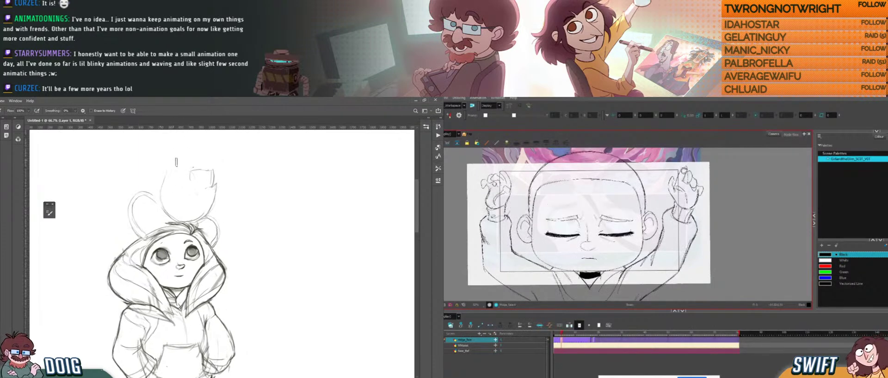
mouse_move(493, 216)
mouse_down()
mouse_move(470, 224)
mouse_move(485, 240)
mouse_move(504, 229)
mouse_move(501, 219)
mouse_up()
key(b)
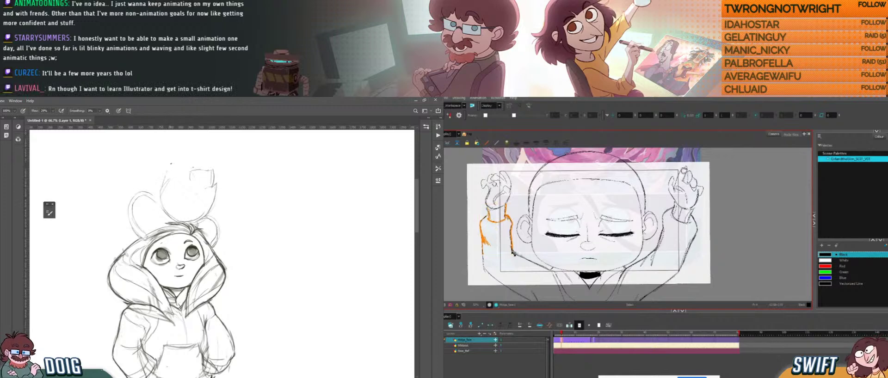
drag(174, 174, 175, 185)
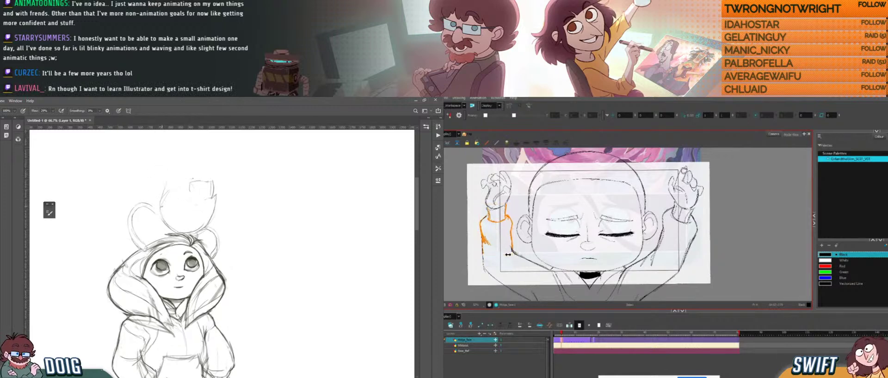
key(alt+b)
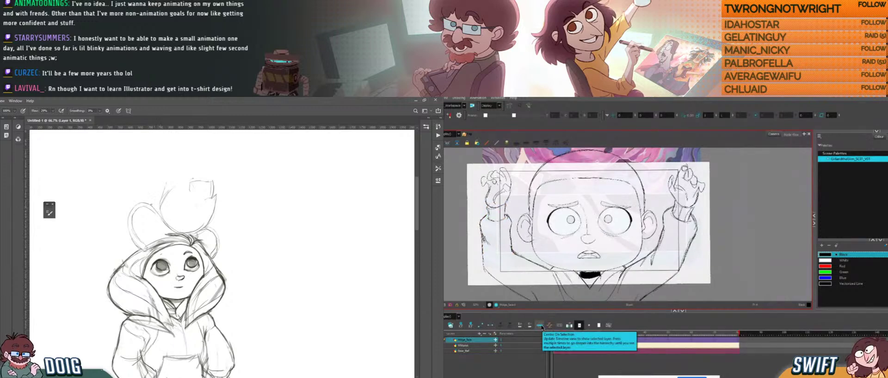
- Reposition the blink drawing's left-hand inner sleeve line, compare it with the open-eyed drawing, and undo the trial change near its lower end
key(alt+s)
drag(509, 208, 514, 254)
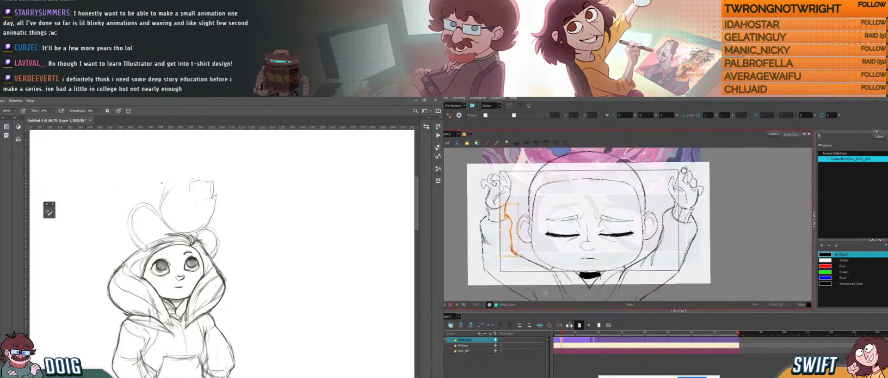
key(alt+b)
key(.)
key(.)
key(.)
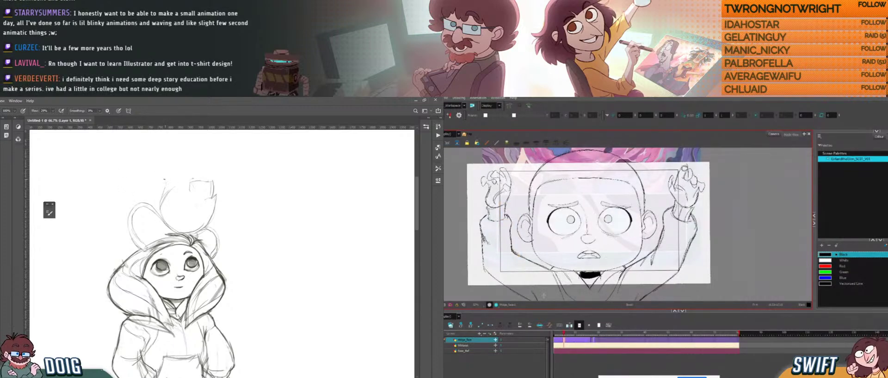
key(.)
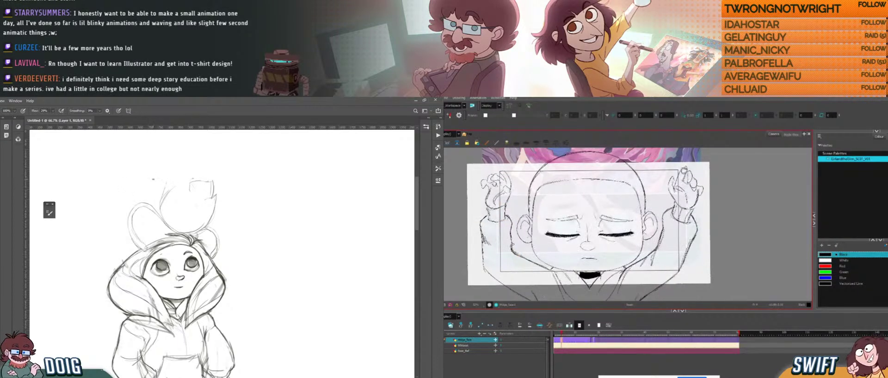
drag(510, 246, 517, 256)
key(ctrl+z)
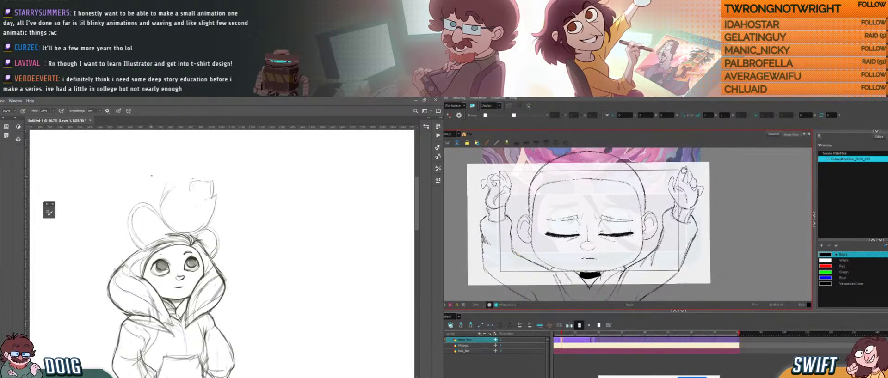
- Adjust the blink drawing's left-hand outer sleeve line running down to the elbow, while continuing the sketch above the hood
drag(518, 254, 562, 232)
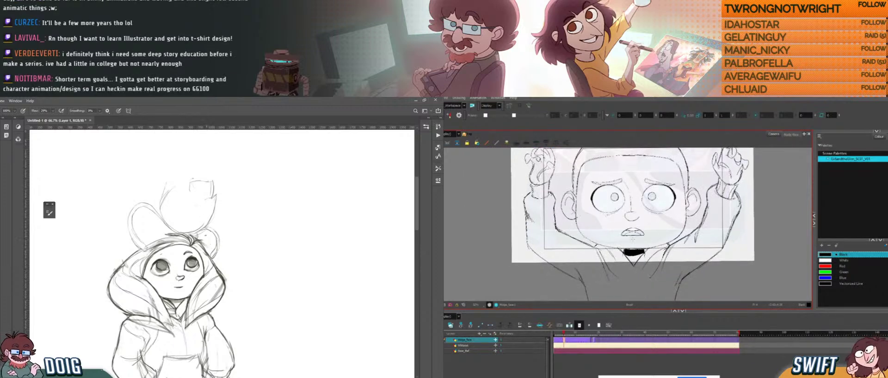
key(e)
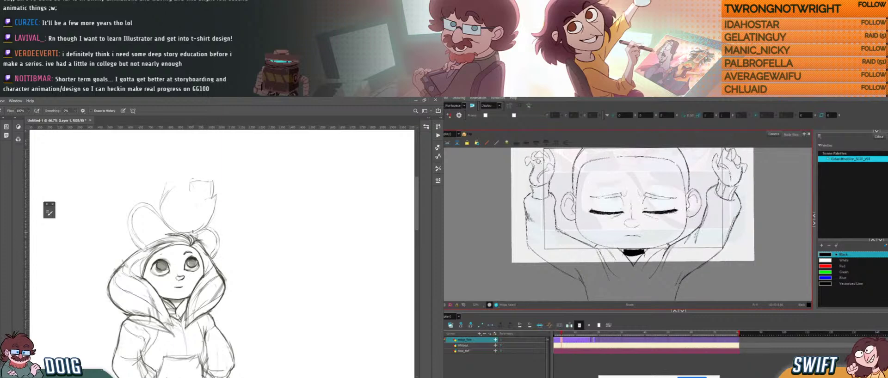
key(b)
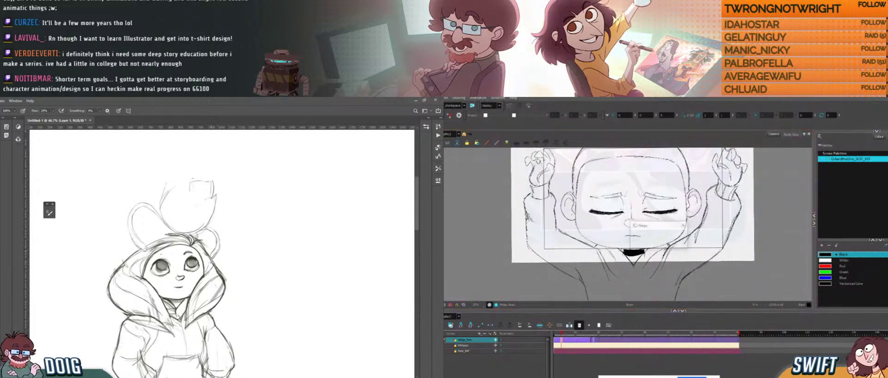
drag(172, 226, 182, 238)
click(527, 243)
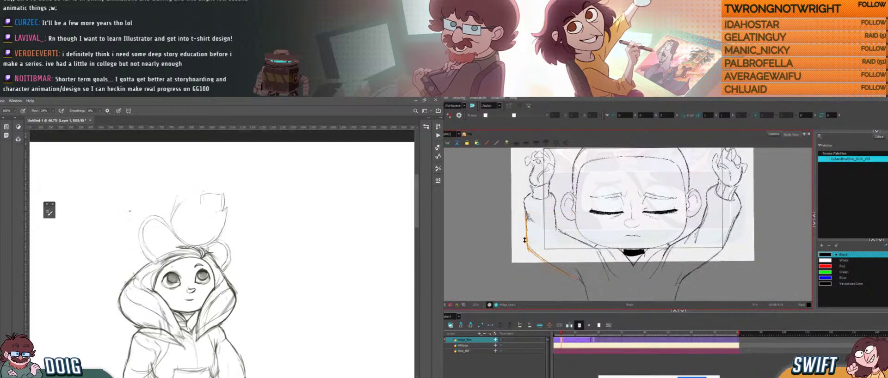
click(507, 240)
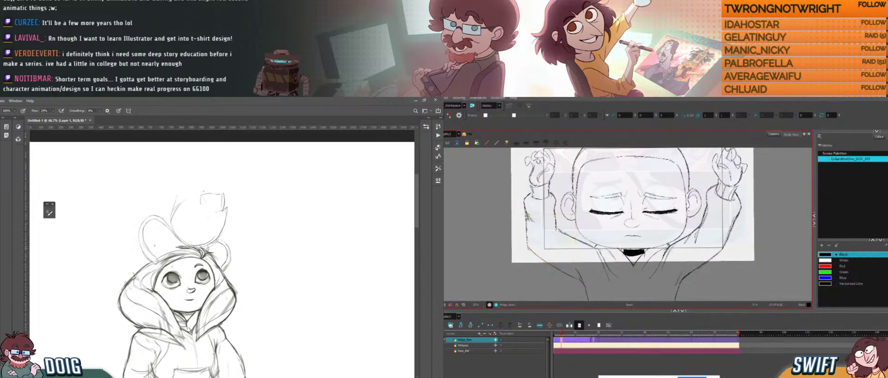
- Check the left-hand outer sleeve line by flipping repeatedly between the blink drawing and its neighbours
key(comma)
key(period)
key(comma)
key(period)
key(comma)
key(period)
drag(155, 246, 152, 250)
key(alt+b)
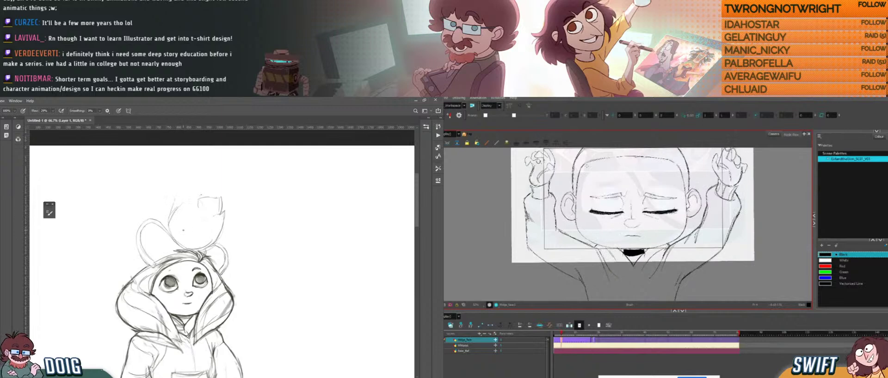
key(period)
key(comma)
key(period)
key(comma)
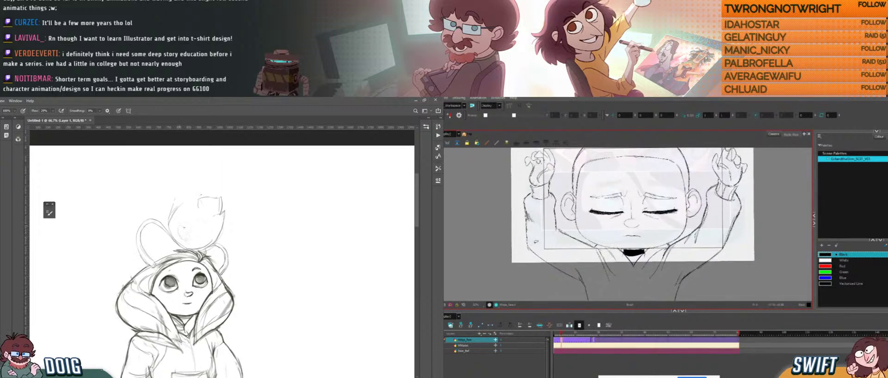
- Sketch oval eyes on the small creature sitting above the hood and erase part of its left outline
key(alt+s)
mouse_move(180, 227)
mouse_down()
mouse_move(185, 239)
mouse_move(208, 239)
mouse_up()
click(527, 243)
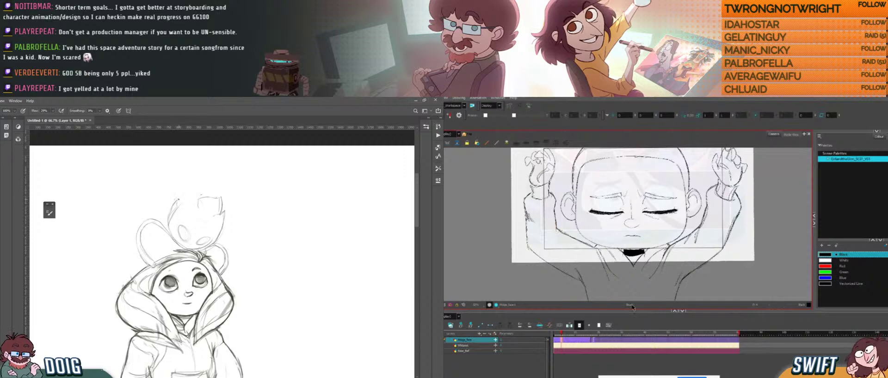
key(e)
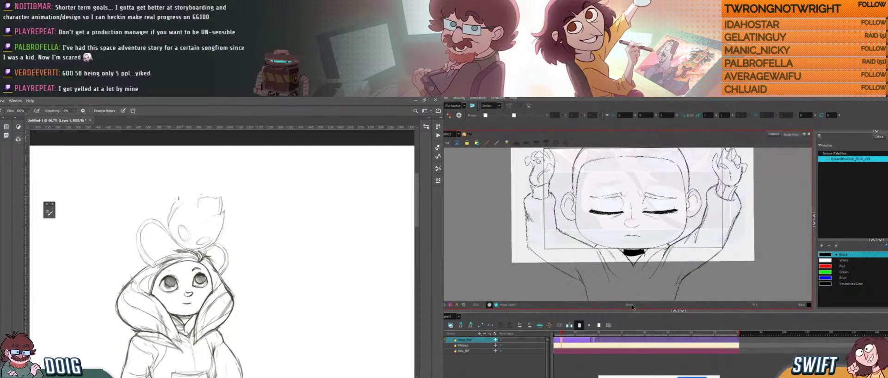
drag(174, 208, 170, 220)
- Select and delete the inner edge line of the raised arm at the left of the closed-eye drawing
drag(551, 193, 556, 230)
key(alt+s)
mouse_move(170, 215)
mouse_down()
mouse_move(168, 226)
mouse_move(172, 220)
mouse_up()
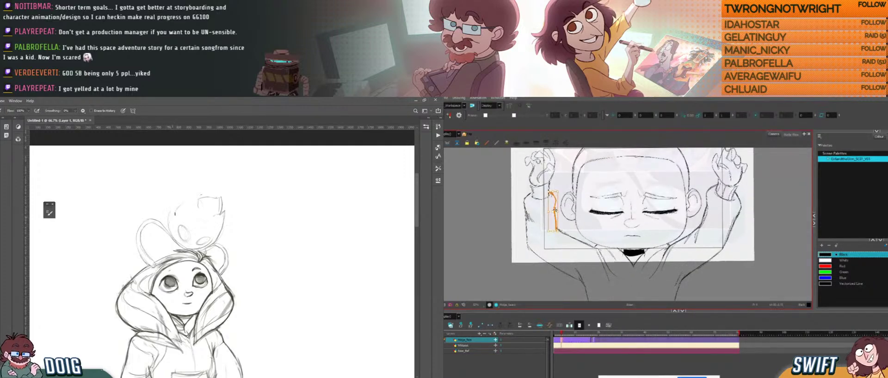
key(b)
key(Delete)
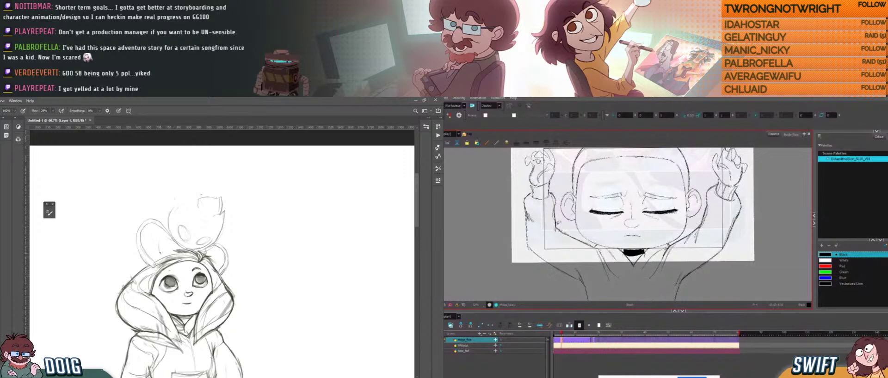
key(ctrl+z)
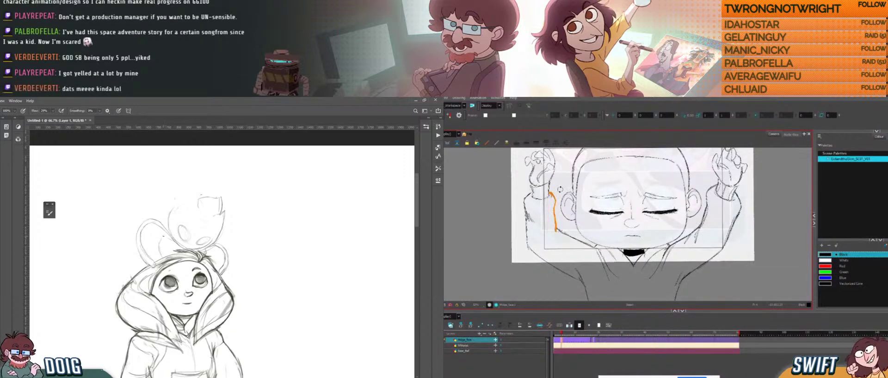
key(Delete)
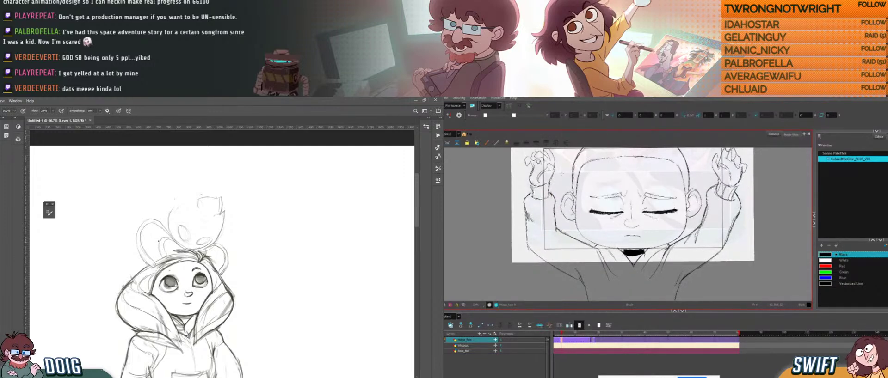
- Delete and redraw the shoulder line running from the left sleeve to the neck in the closed-eye drawing
drag(205, 214, 190, 192)
key(alt+s)
click(579, 239)
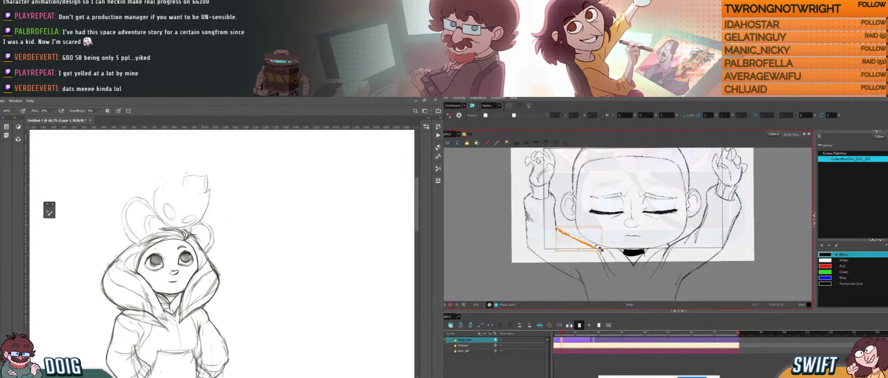
key(Delete)
key(alt+b)
mouse_move(209, 274)
mouse_down()
mouse_move(210, 286)
mouse_move(216, 270)
mouse_up()
key(.)
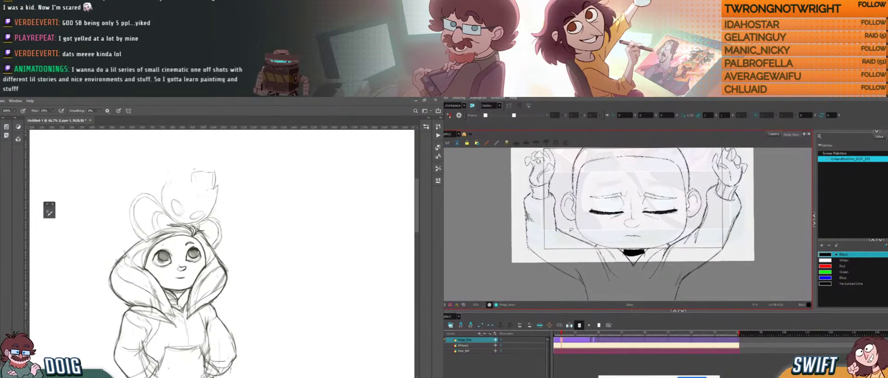
- Select the left shoulder line and nudge its end where it meets the neck
key(alt+s)
click(585, 242)
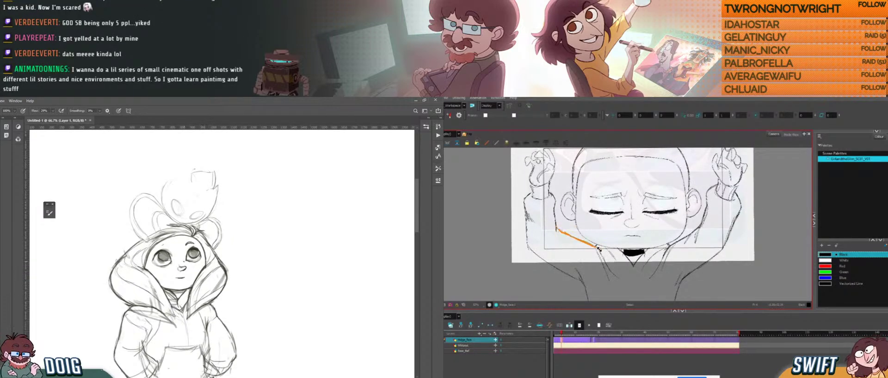
click(598, 248)
drag(598, 248, 597, 248)
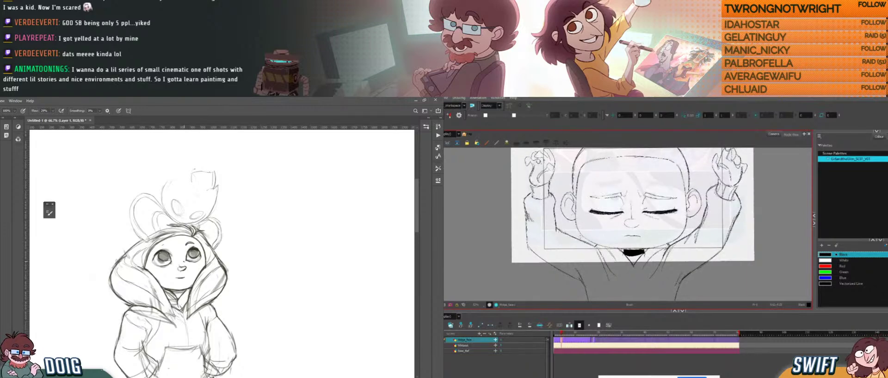
key(alt+s)
click(584, 242)
drag(603, 253, 600, 250)
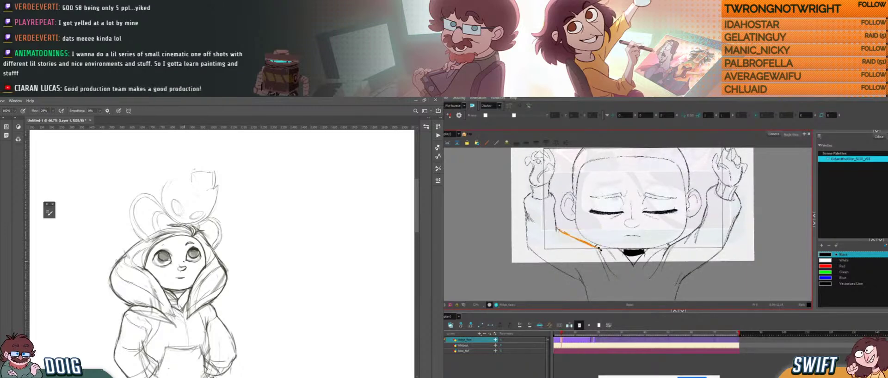
- Select the opposite shoulder and collar lines below the right ear and nudge their lower end near the neck
click(621, 229)
key(alt+s)
click(678, 240)
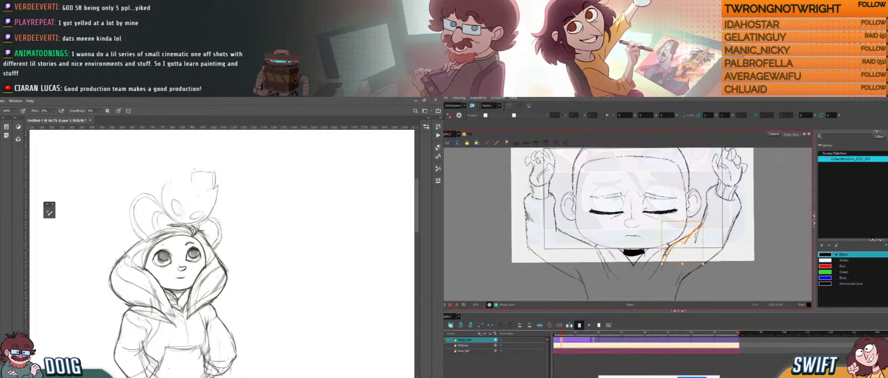
drag(666, 255, 665, 253)
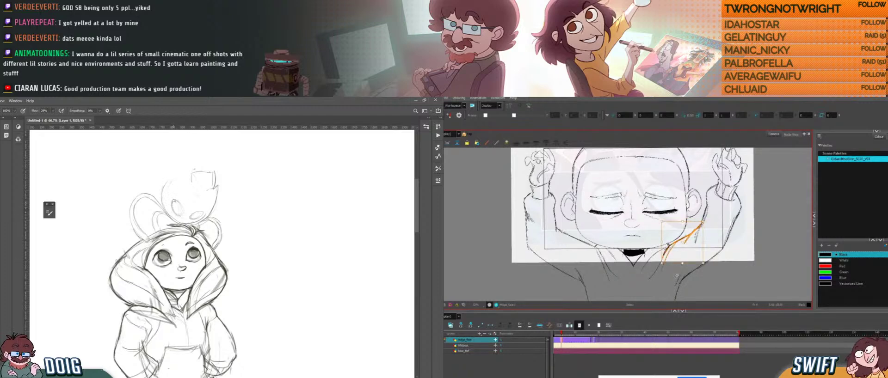
key(alt+b)
drag(198, 198, 209, 189)
- Compare the neighbouring animation drawings and select the left shoulder line in the closed-eye drawing
key(comma)
key(period)
key(comma)
key(period)
key(comma)
key(period)
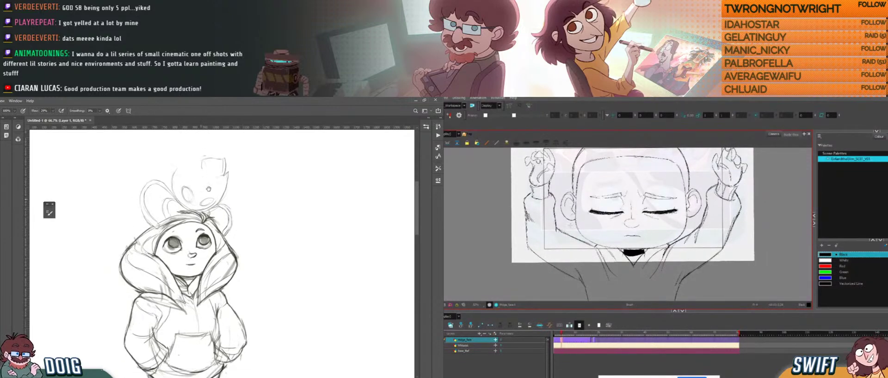
drag(556, 228, 598, 247)
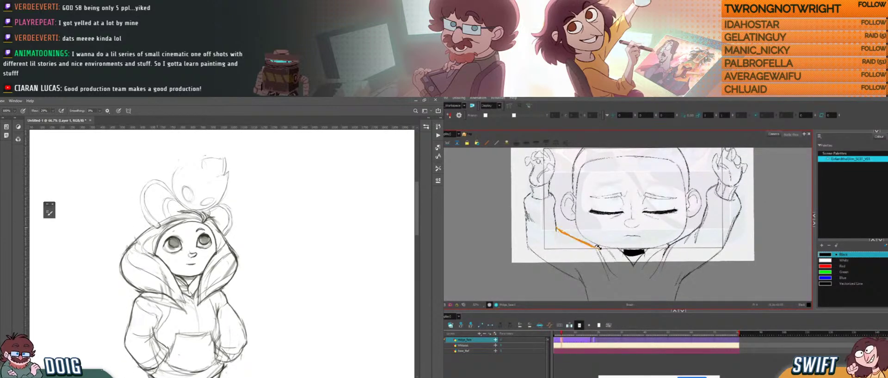
key(e)
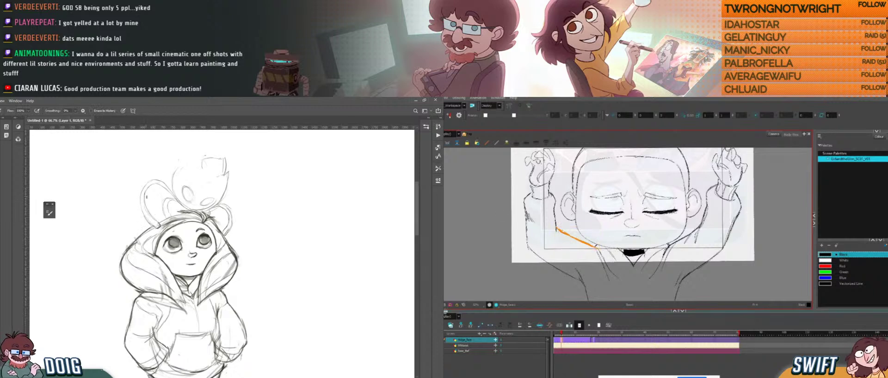
key(b)
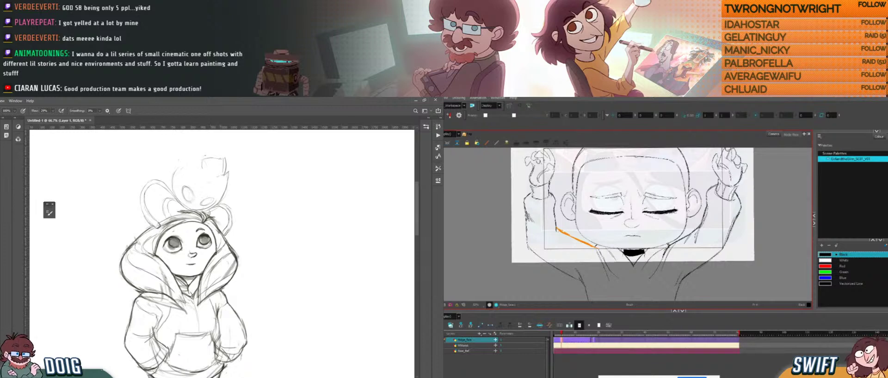
drag(191, 202, 203, 239)
mouse_move(186, 218)
mouse_down()
mouse_move(189, 235)
mouse_move(202, 198)
mouse_up()
mouse_move(181, 239)
mouse_down()
mouse_move(192, 192)
mouse_move(184, 175)
mouse_up()
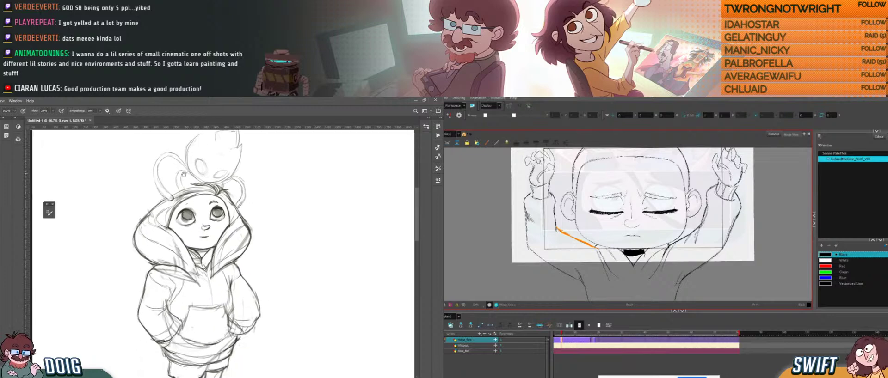
drag(216, 257, 192, 210)
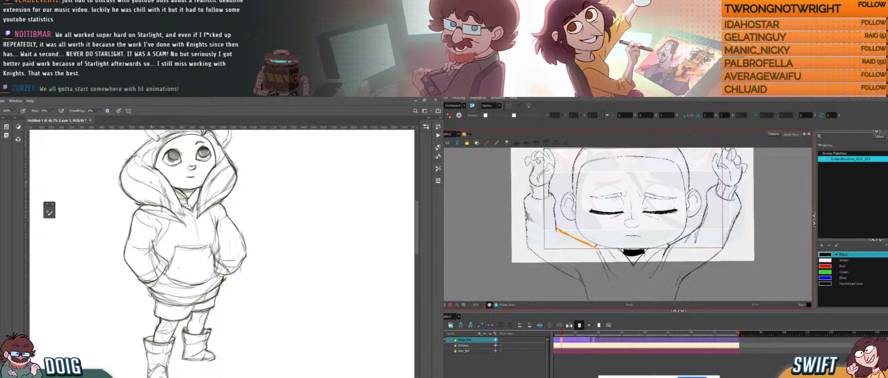
- Flip back and forth between the wide-eyed and closed-eye drawings to check the motion of the face, arms and shoulders
key(alt+s)
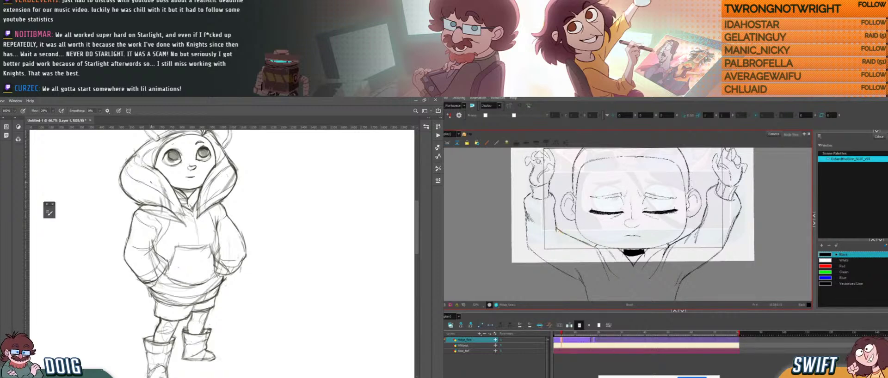
key(comma)
key(period)
key(comma)
key(period)
key(comma)
key(period)
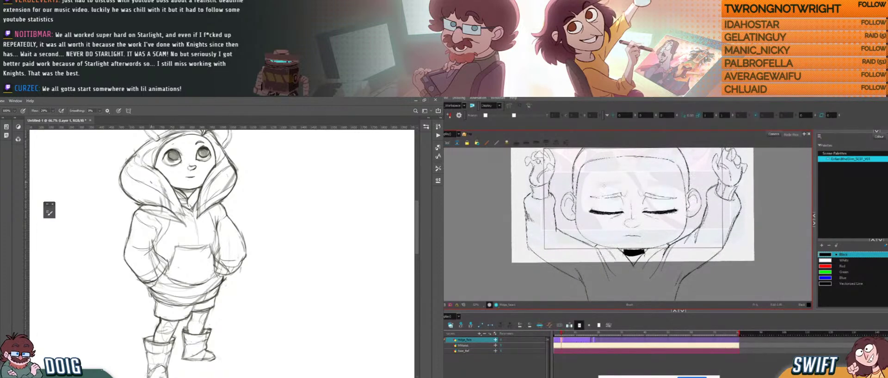
key(comma)
key(period)
key(period)
key(comma)
key(period)
key(comma)
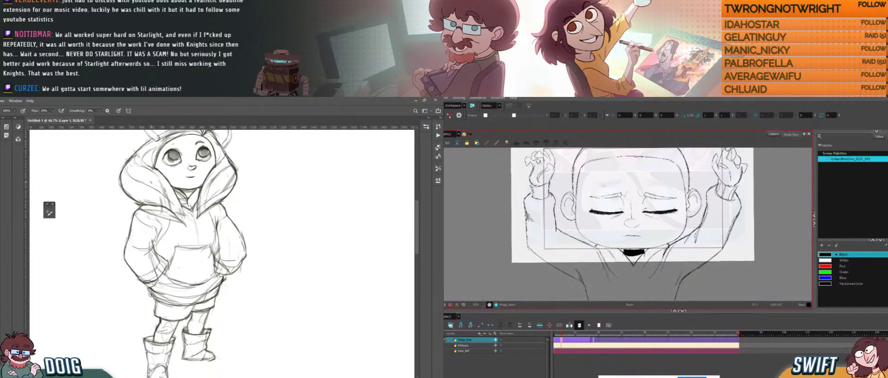
key(comma)
key(period)
key(comma)
key(period)
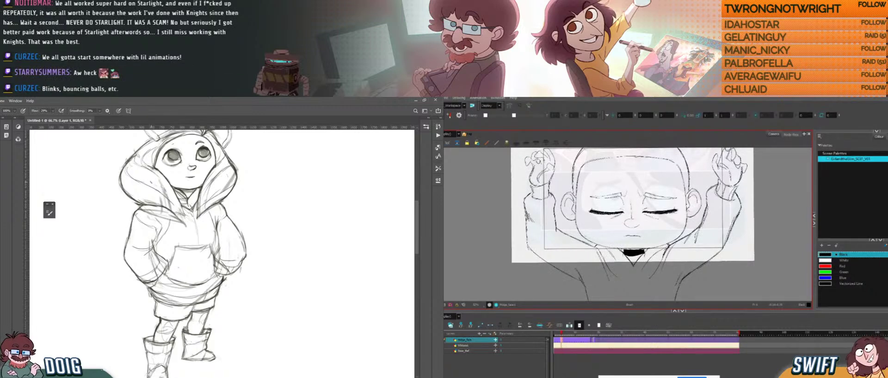
key(comma)
key(comma)
key(period)
key(comma)
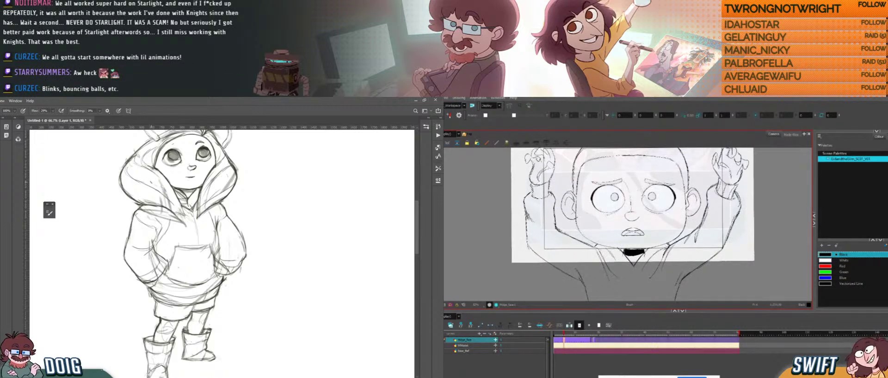
key(period)
key(comma)
key(period)
key(comma)
key(period)
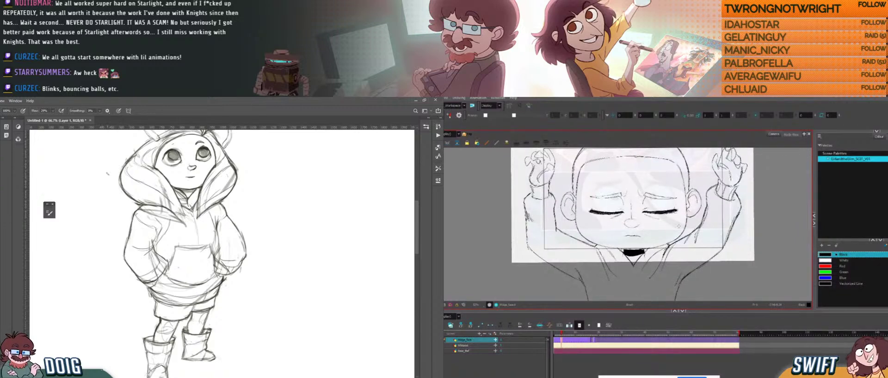
key(comma)
key(period)
key(comma)
key(period)
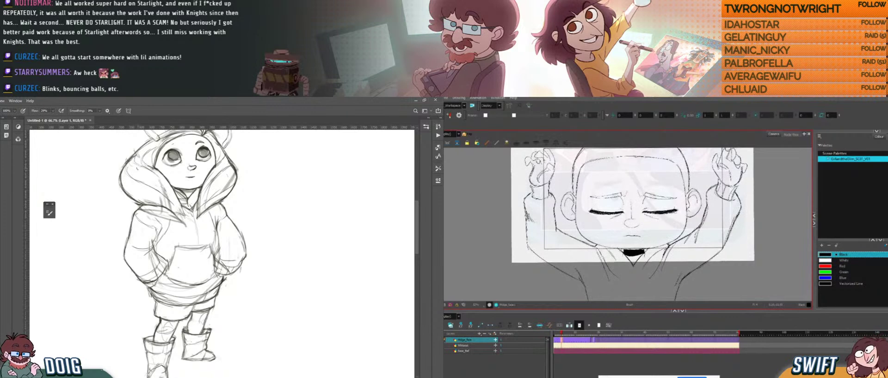
key(comma)
key(period)
key(comma)
key(period)
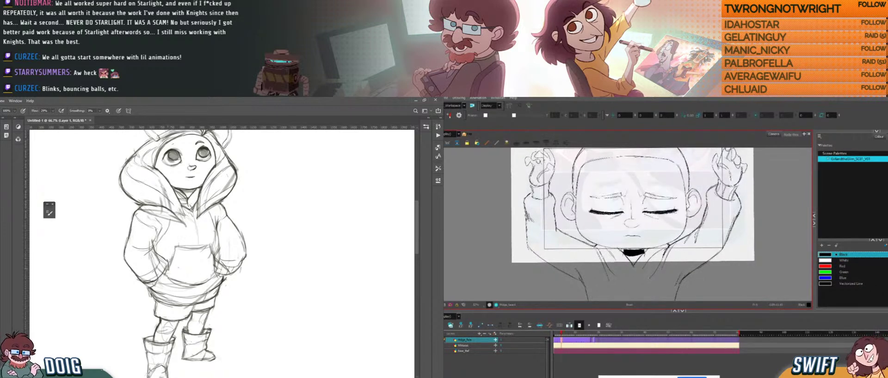
key(comma)
key(period)
key(comma)
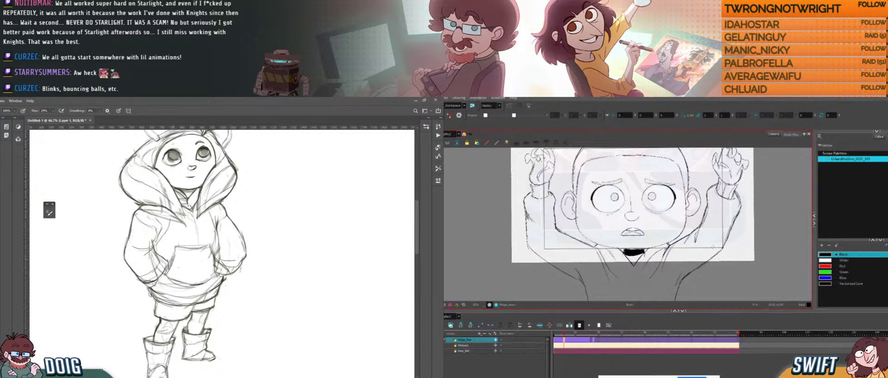
key(period)
drag(212, 228, 213, 191)
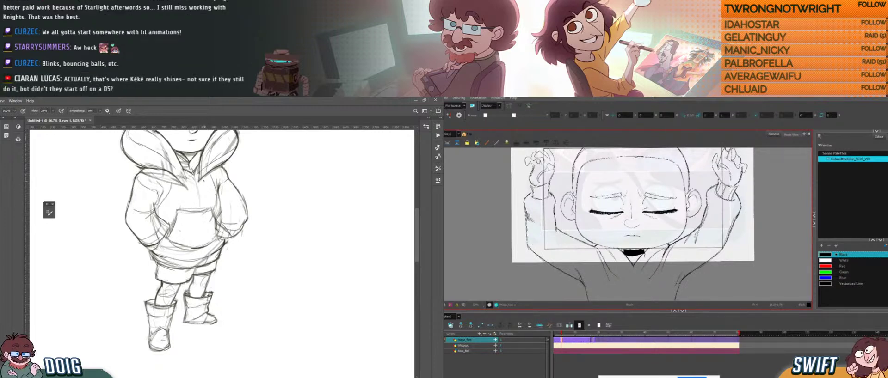
key(comma)
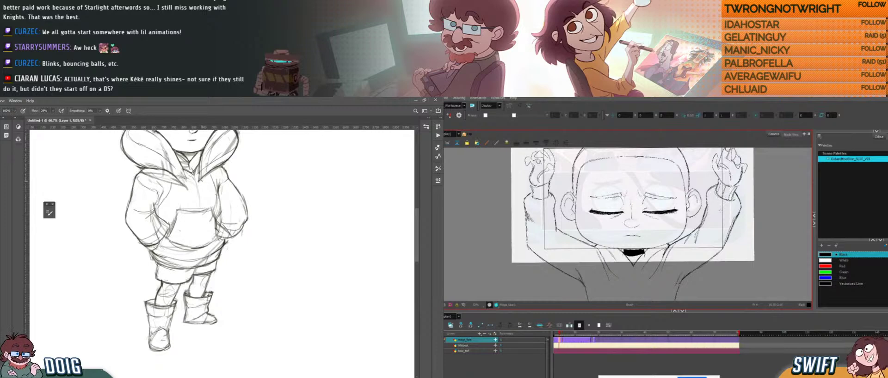
key(period)
key(period)
key(comma)
key(comma)
key(period)
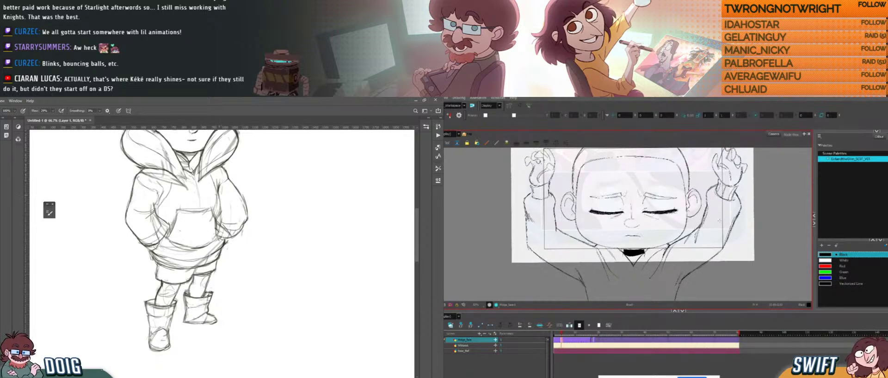
key(comma)
key(period)
key(comma)
key(period)
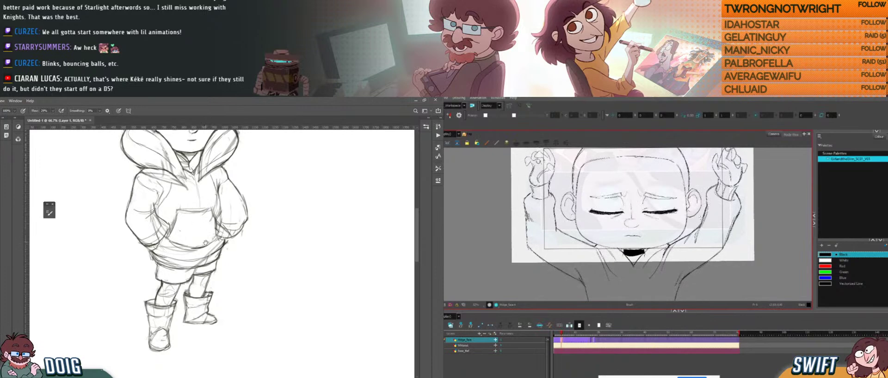
drag(206, 243, 207, 223)
key(comma)
key(period)
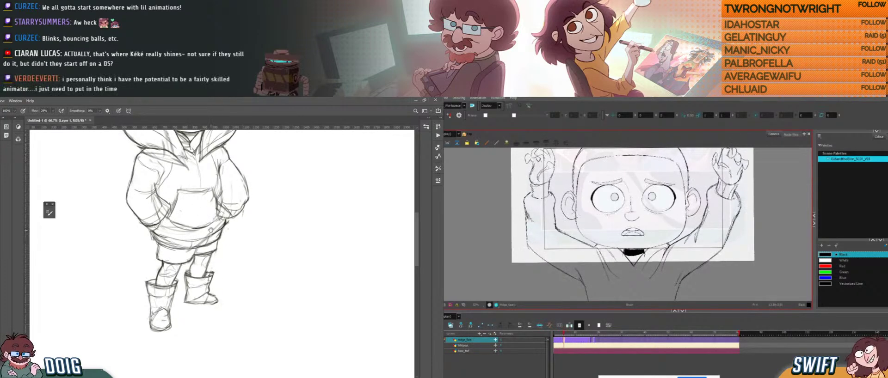
key(comma)
drag(211, 230, 204, 241)
key(period)
key(comma)
key(period)
key(comma)
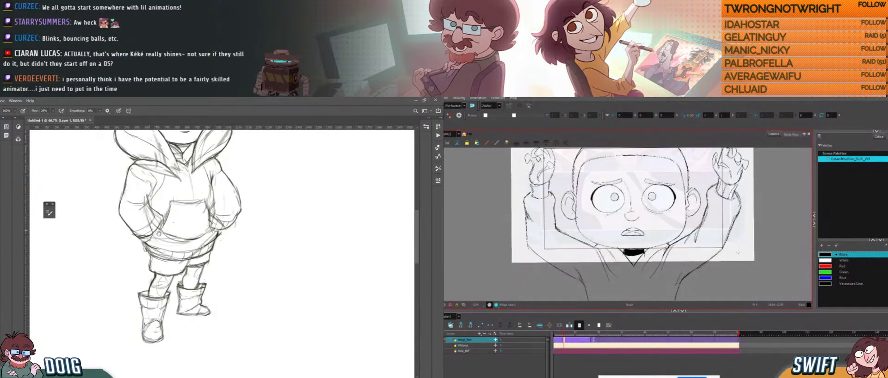
drag(158, 233, 145, 283)
key(alt+s)
click(583, 281)
drag(176, 249, 192, 213)
key(Escape)
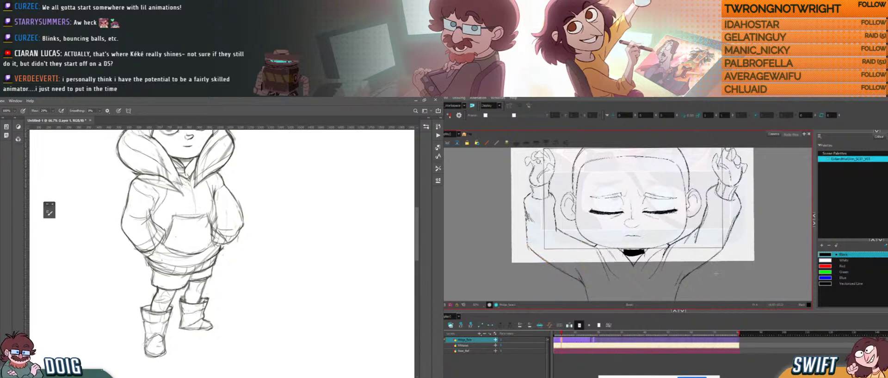
- Sketch in the eyes of the small creature sitting on the hooded character's head
drag(721, 253, 715, 270)
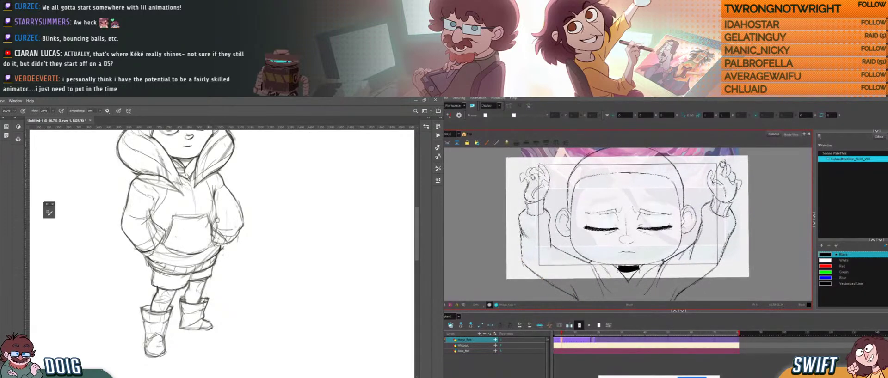
drag(243, 216, 187, 260)
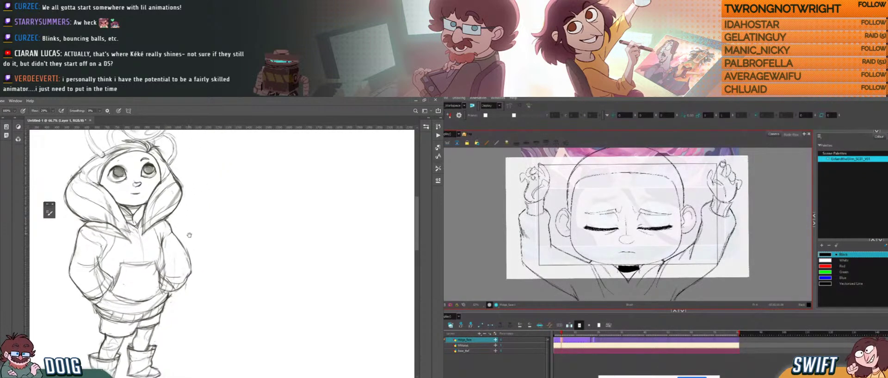
drag(176, 249, 198, 297)
drag(184, 164, 178, 250)
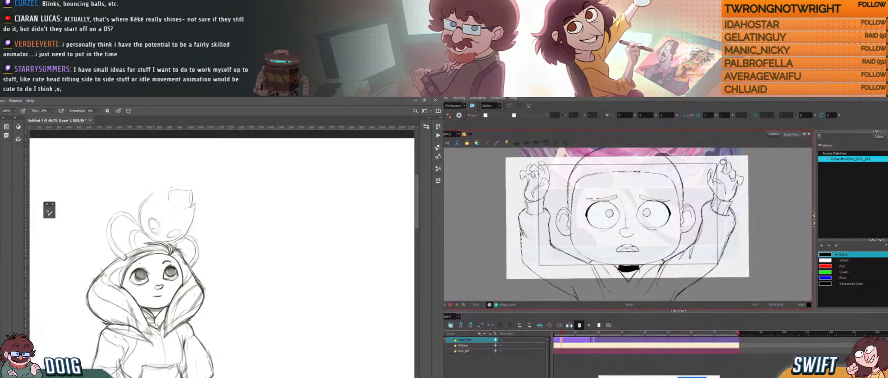
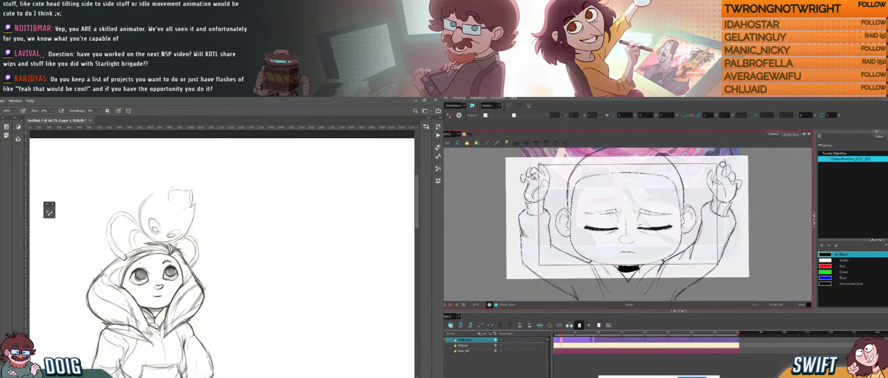
drag(167, 207, 165, 216)
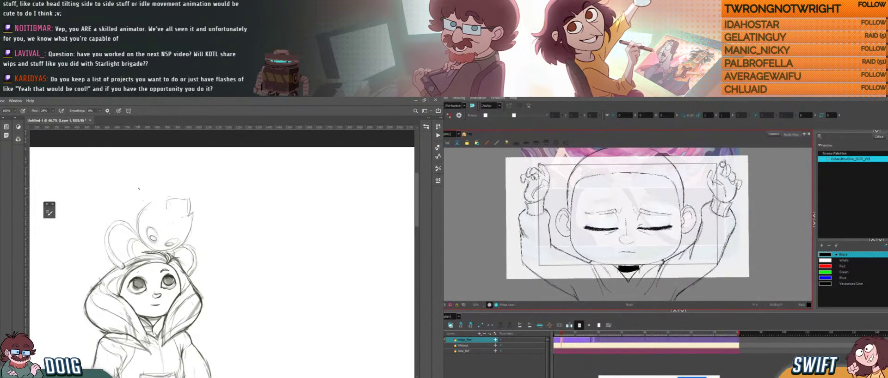
- Select the raised left hand and forearm lines in the closed-eye drawing and slightly adjust their lower end
drag(523, 225, 552, 245)
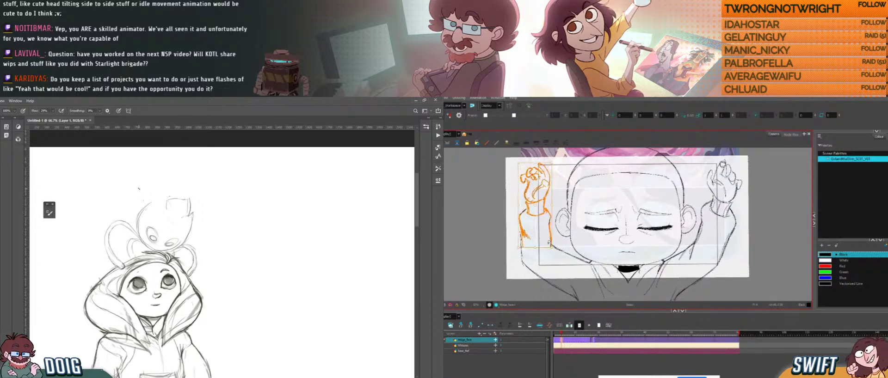
click(562, 197)
mouse_move(520, 219)
mouse_down()
mouse_move(532, 165)
mouse_move(553, 185)
mouse_move(526, 239)
mouse_move(517, 181)
mouse_move(540, 147)
mouse_up()
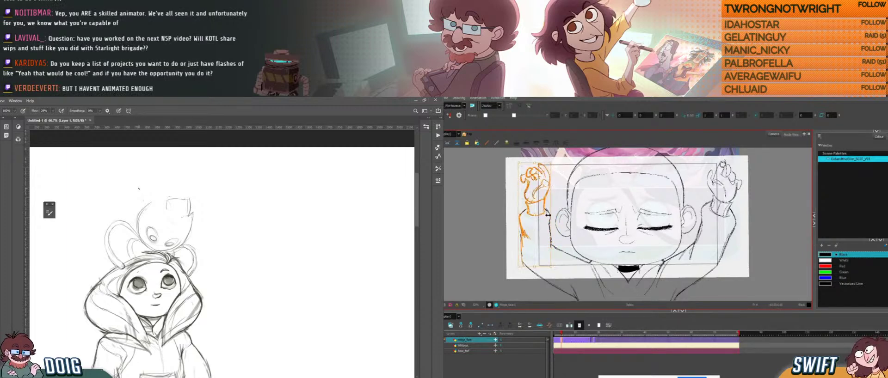
drag(544, 266, 543, 266)
click(558, 257)
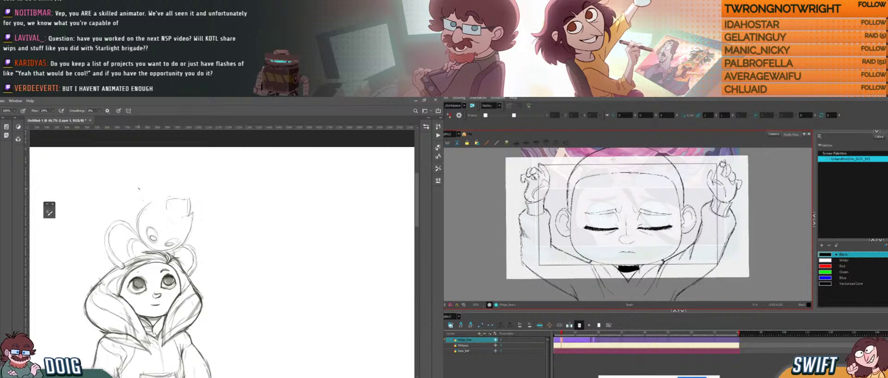
- Flip between the closed-eye drawing and its neighbours to check how the left arm moves
key(comma)
key(period)
key(period)
key(comma)
key(period)
key(comma)
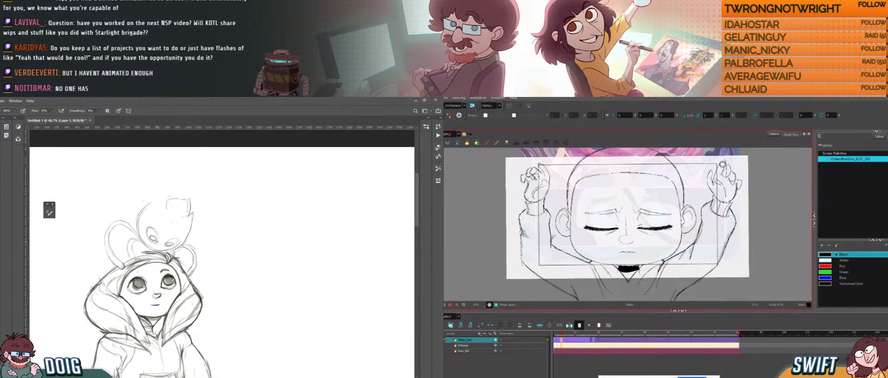
- Reselect the left hand and sleeve lines in the closed-eye drawing and nudge them into place
mouse_move(520, 225)
mouse_down()
mouse_move(536, 161)
mouse_move(551, 158)
mouse_move(551, 241)
mouse_up()
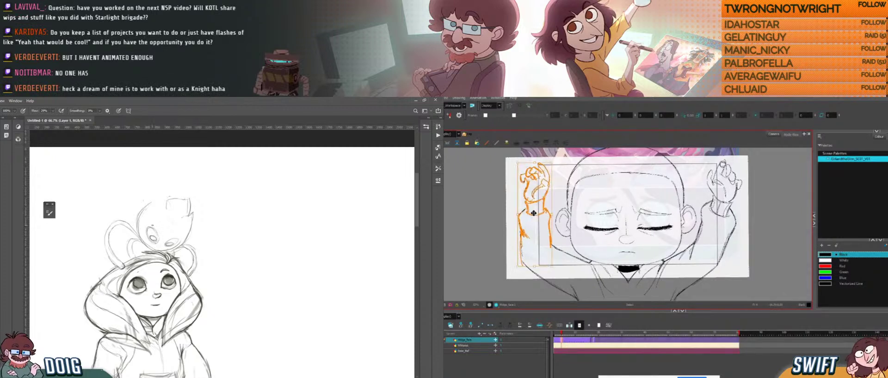
click(566, 177)
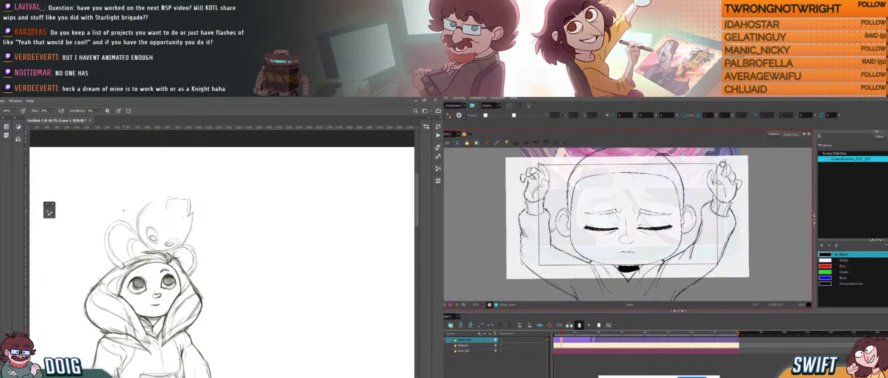
mouse_move(509, 205)
mouse_down()
mouse_move(555, 196)
mouse_move(555, 237)
mouse_up()
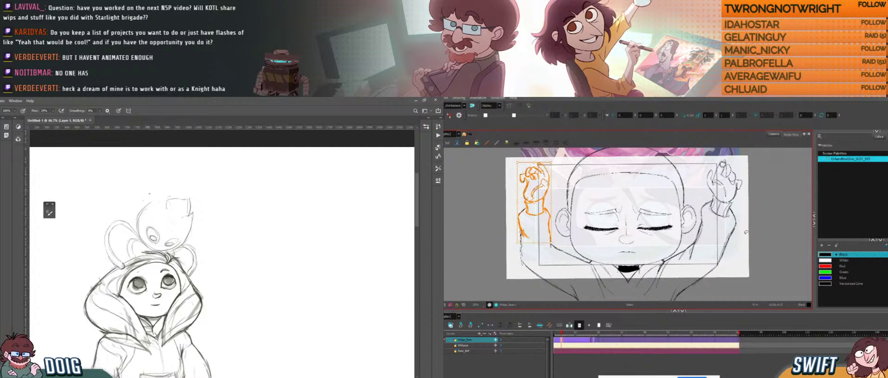
click(746, 233)
drag(151, 231, 156, 244)
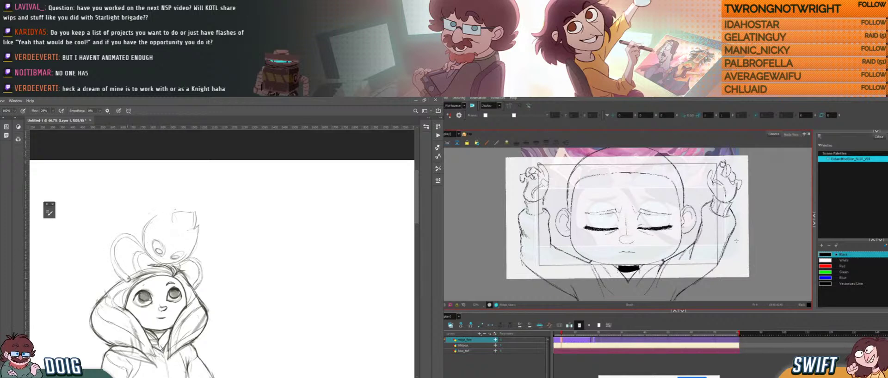
- Select the inner palm lines of the left hand in the closed-eye drawing and delete them
key(e)
key(alt+s)
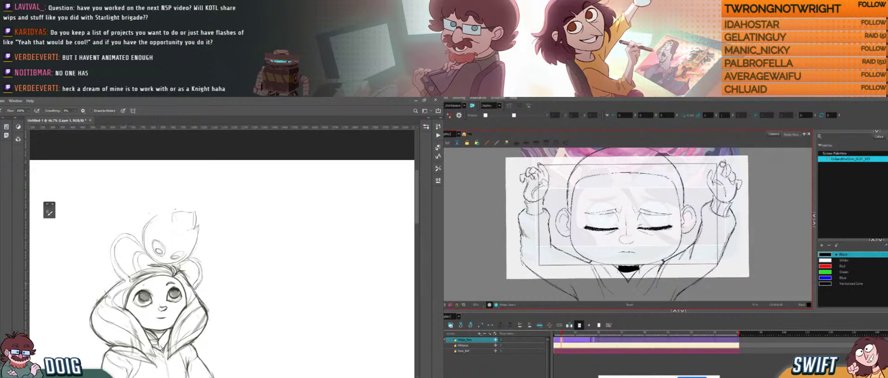
mouse_move(544, 181)
mouse_down()
mouse_move(531, 199)
mouse_move(543, 191)
mouse_up()
key(Delete)
key(alt+s)
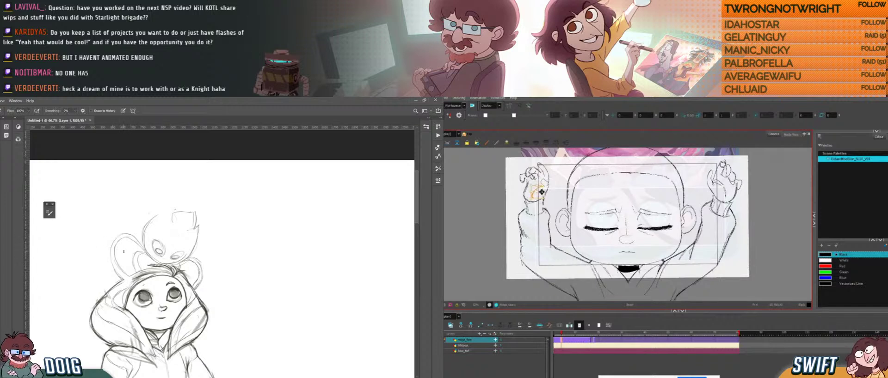
key(Delete)
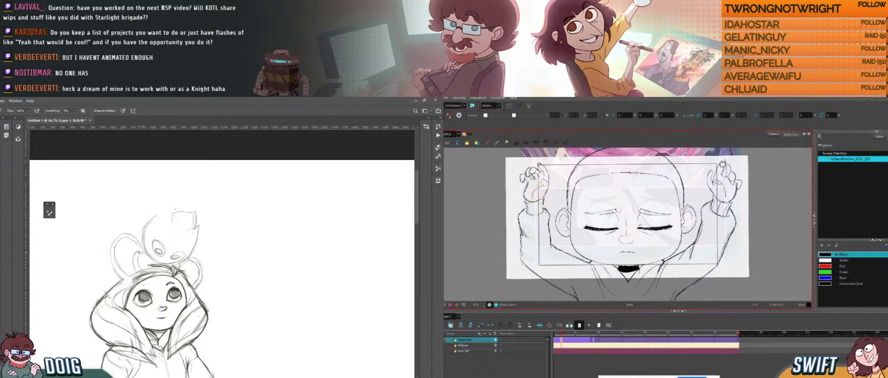
key(b)
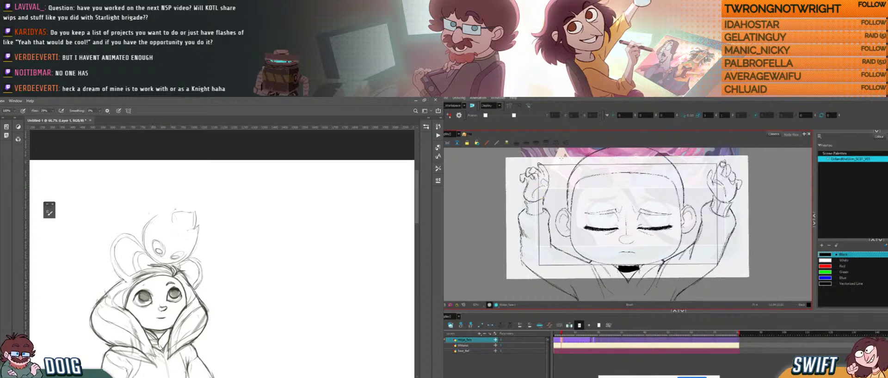
- Compare with the wide-eyed drawing and adjust the left arm's inner line toward the chin in the closed-eye drawing
drag(133, 253, 133, 253)
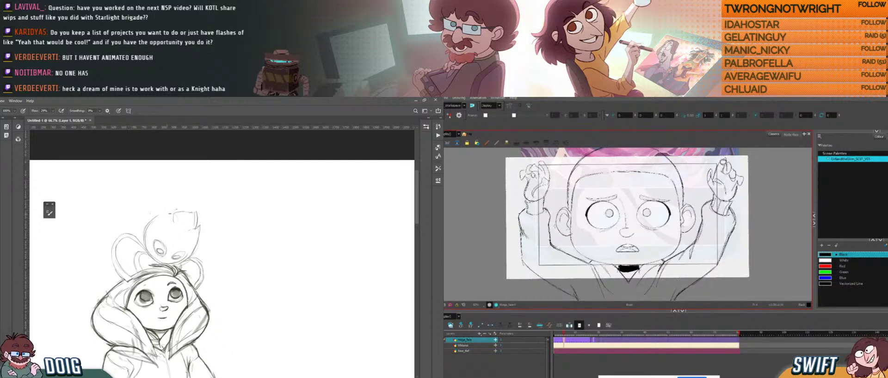
key(.)
drag(166, 249, 159, 241)
key(alt+s)
click(584, 257)
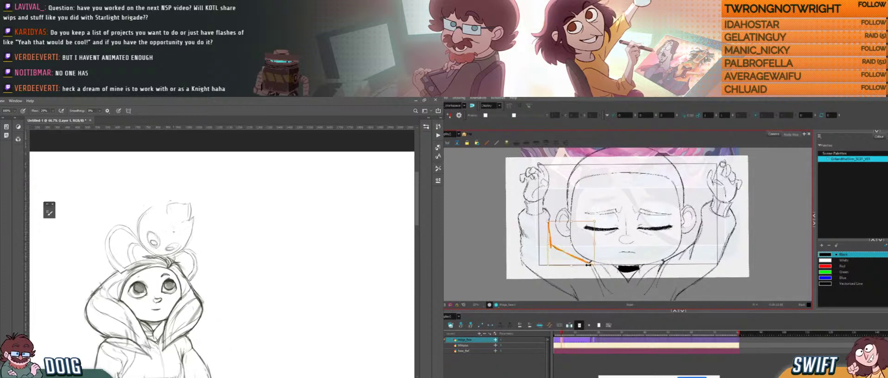
key(Escape)
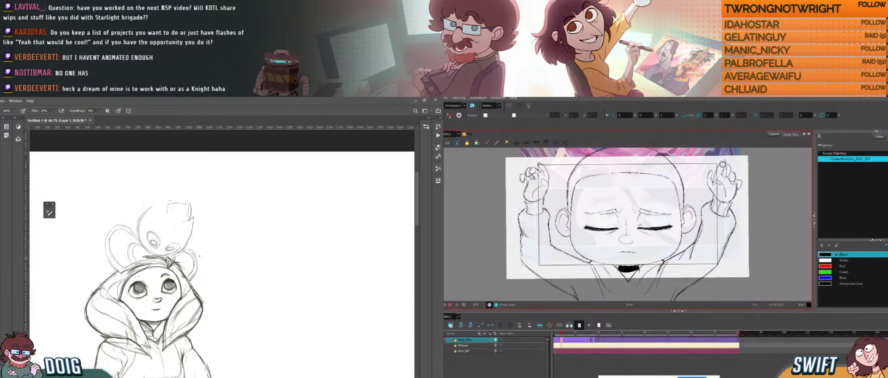
- Touch up the hood and hoodie lines of the hooded character with the brush and eraser
drag(172, 275, 182, 247)
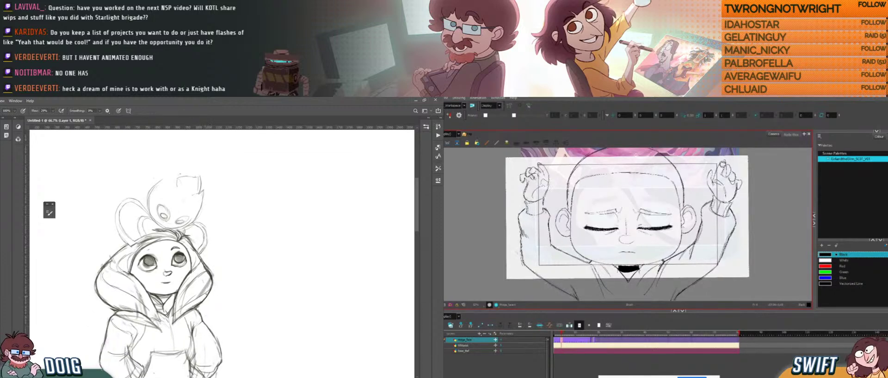
drag(219, 269, 228, 245)
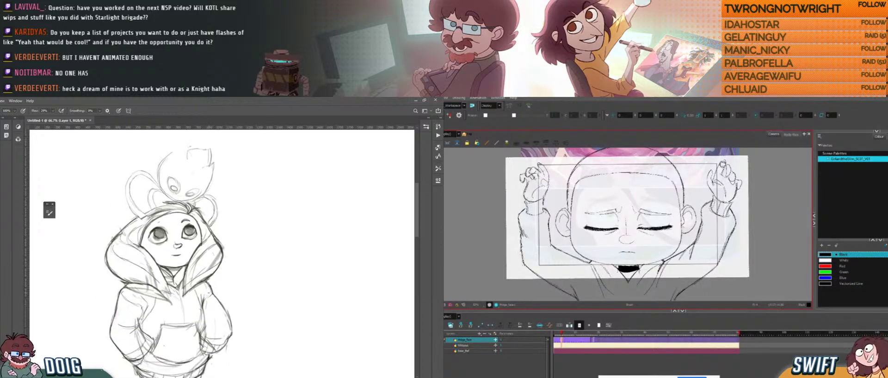
mouse_move(156, 289)
mouse_down()
mouse_move(167, 266)
mouse_move(149, 285)
mouse_move(155, 294)
mouse_up()
key(e)
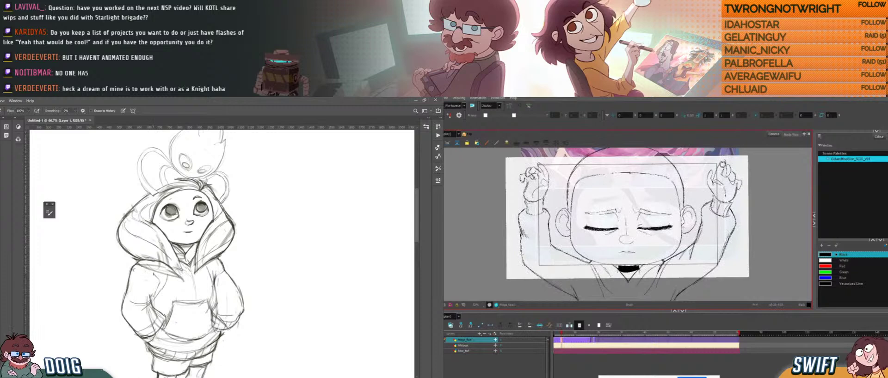
key(b)
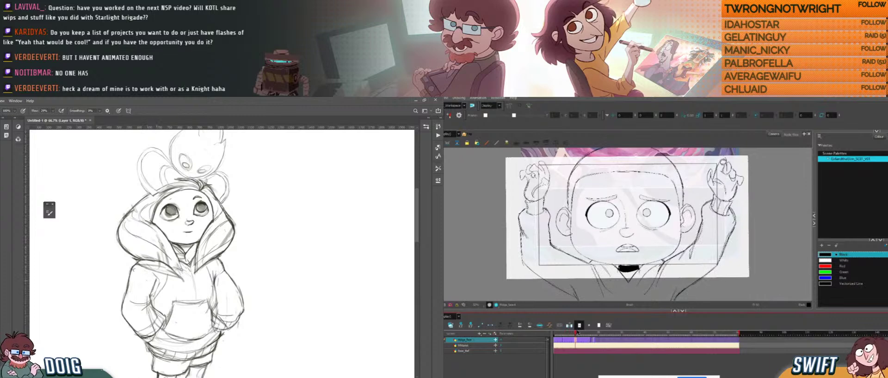
- Scrub through the blink frames and shift the end of the line-drawing exposure a few frames earlier in the timeline
drag(591, 333, 587, 334)
drag(169, 242, 177, 252)
mouse_move(588, 334)
mouse_down()
mouse_move(565, 336)
mouse_move(594, 340)
mouse_up()
drag(149, 277, 155, 257)
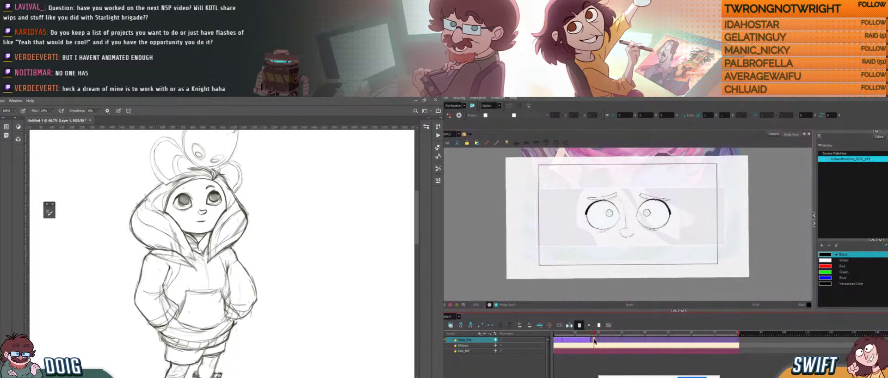
mouse_move(592, 334)
mouse_down()
mouse_move(559, 334)
mouse_move(585, 328)
mouse_up()
drag(242, 254, 238, 242)
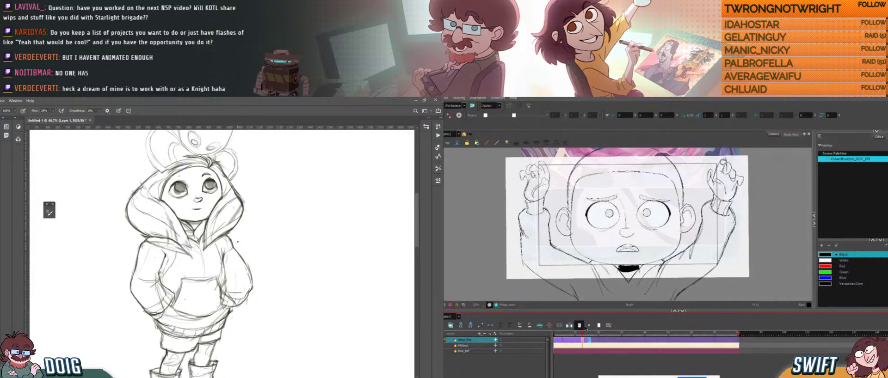
drag(584, 327, 587, 331)
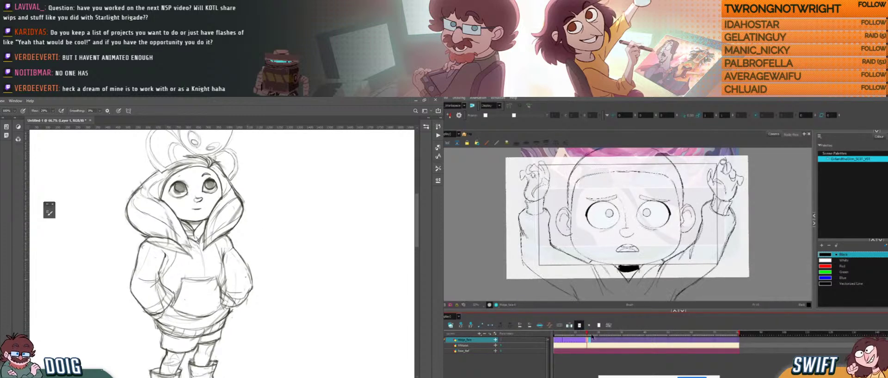
click(590, 340)
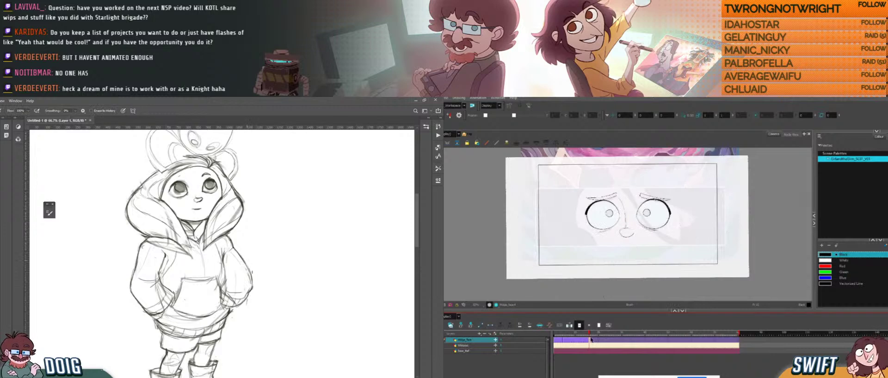
- Set up a blank line drawing on an early frame of the blink, near the closed-eye drawing
key(b)
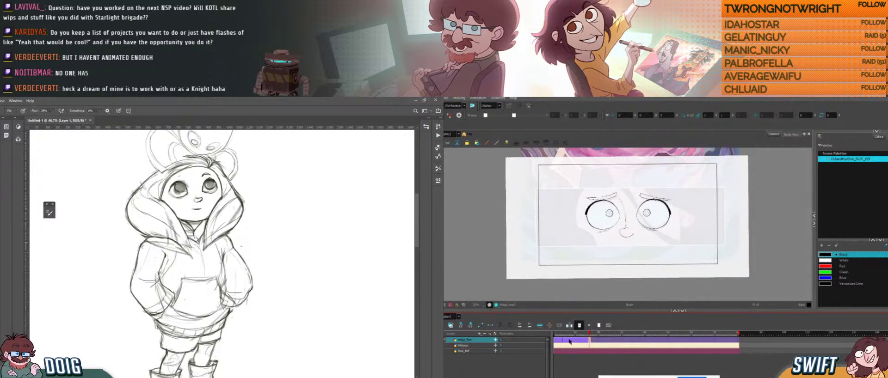
click(566, 341)
click(590, 341)
scroll(192, 253, down, 1)
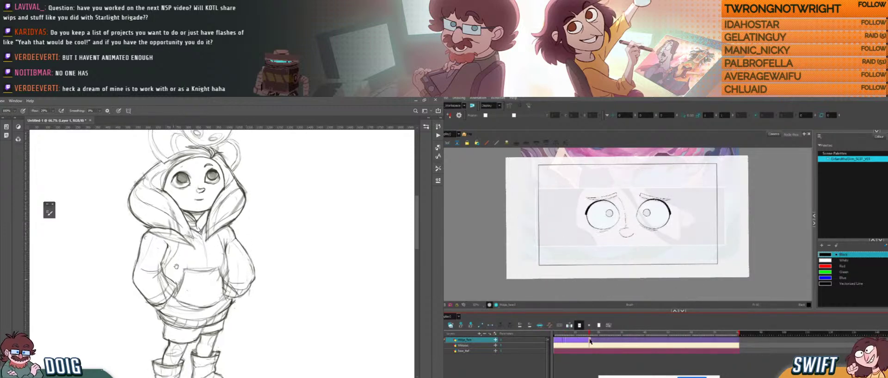
click(562, 341)
key(e)
click(564, 340)
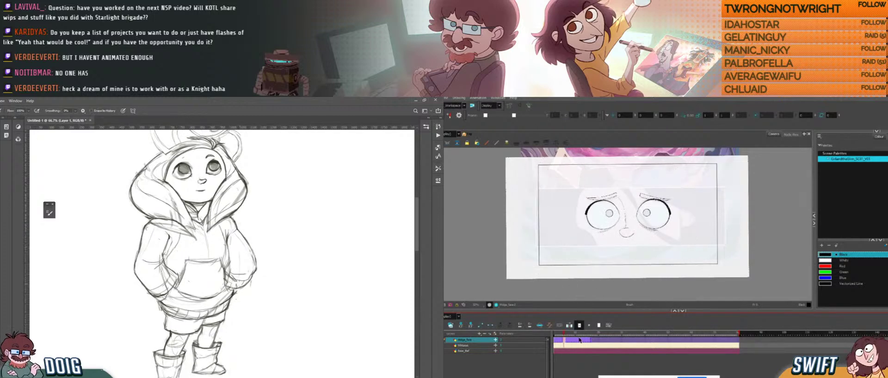
click(566, 341)
- Flip between the blank drawing and the neighbouring frames to compare the poses
key(comma)
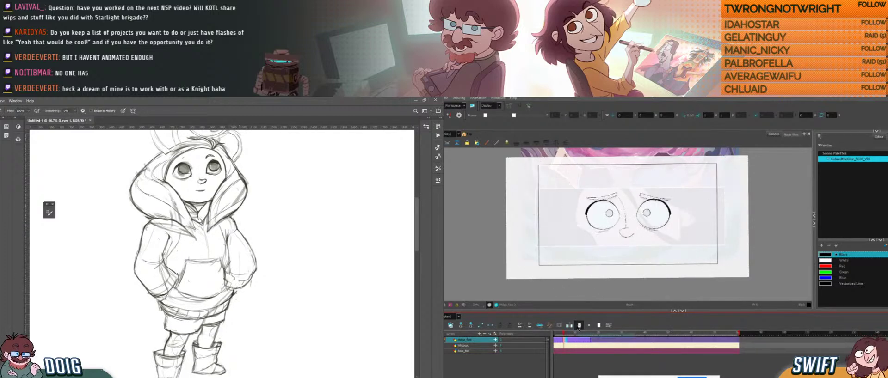
key(period)
key(comma)
key(period)
key(comma)
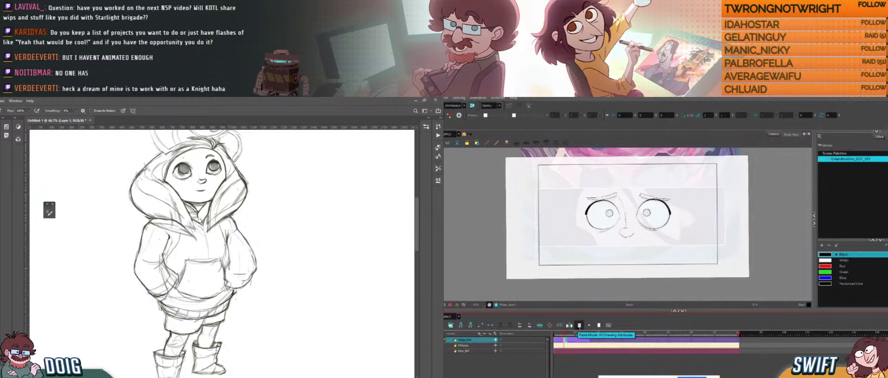
key(comma)
key(period)
- Start the boy's mouth on the blank drawing with a short curved stroke below the nose, using the next pose as reference
key(b)
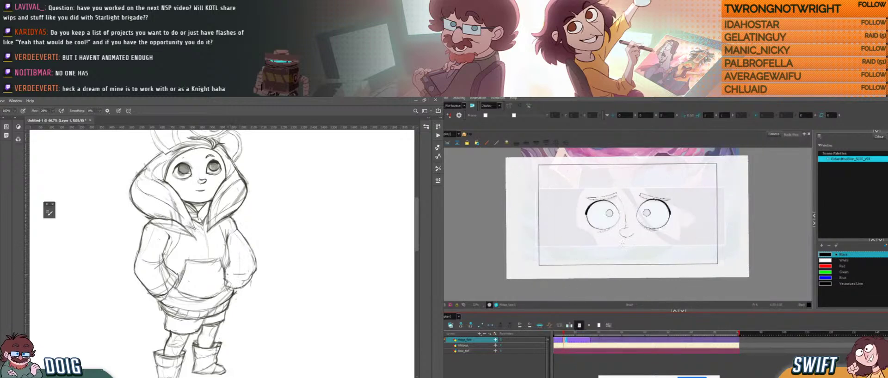
drag(231, 278, 249, 280)
drag(622, 246, 618, 250)
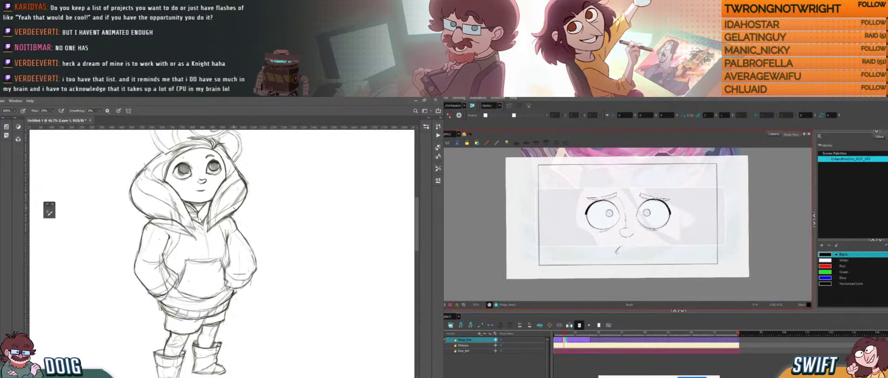
key(comma)
key(period)
key(comma)
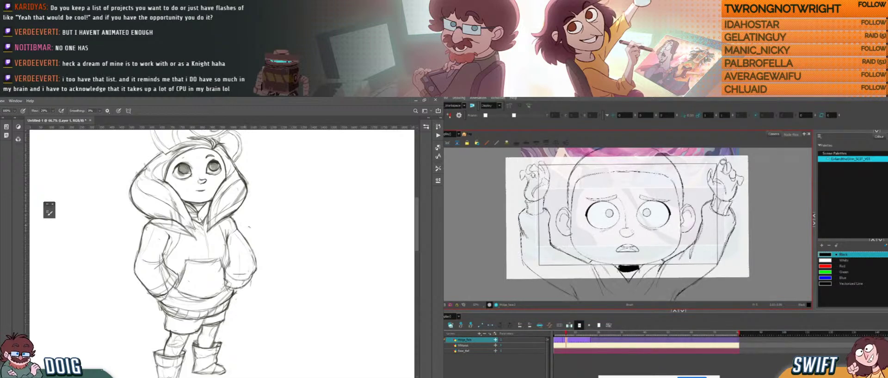
key(period)
- Complete the arched upper lip to match the neighbouring pose, and add light strokes around the hooded character's pocket
drag(229, 282, 244, 287)
drag(625, 245, 635, 254)
key(comma)
key(period)
key(comma)
key(period)
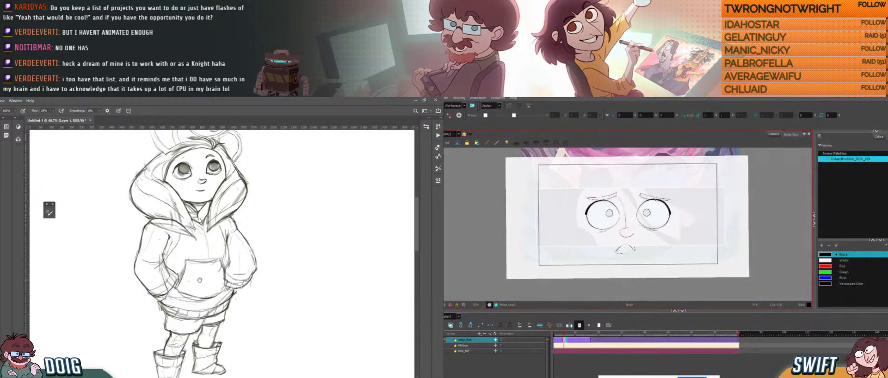
drag(201, 279, 207, 280)
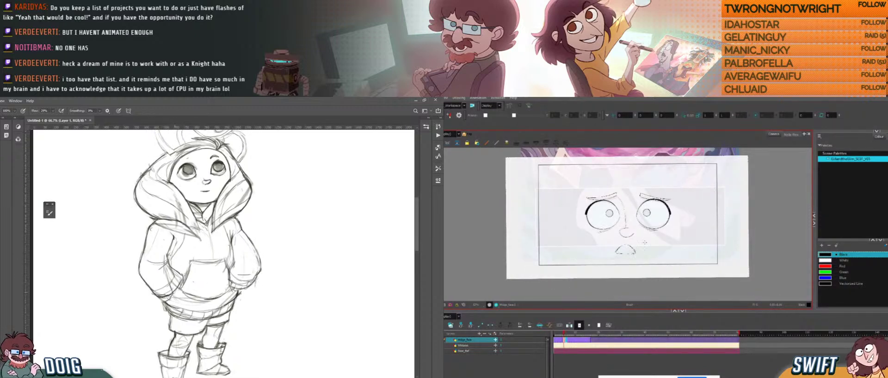
- Select the mouth arch on the boy's drawing and nudge it slightly sideways, away from its original placement
key(alt+s)
drag(641, 244, 614, 257)
drag(164, 298, 174, 302)
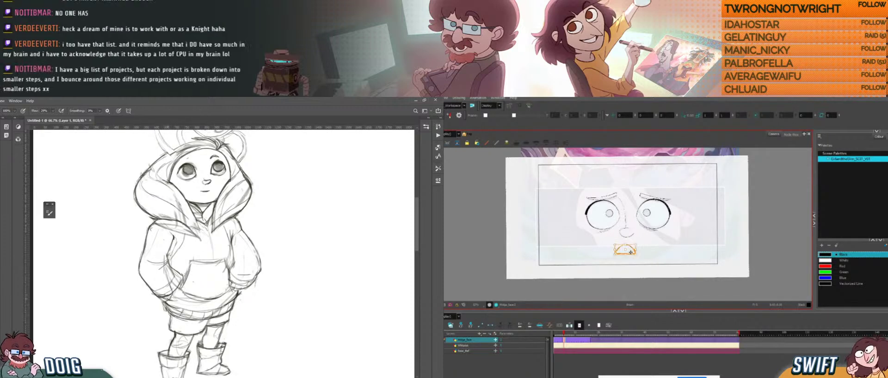
drag(630, 252, 634, 252)
drag(220, 257, 219, 265)
drag(633, 251, 635, 252)
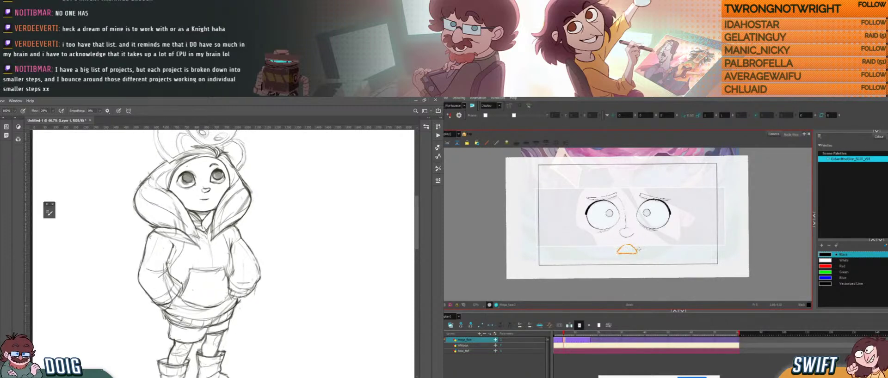
- Sketch the lower edge of the boy's mouth beneath the arch, flipping to the neighbouring pose to match its shape
key(alt+b)
key(period)
key(comma)
key(period)
key(comma)
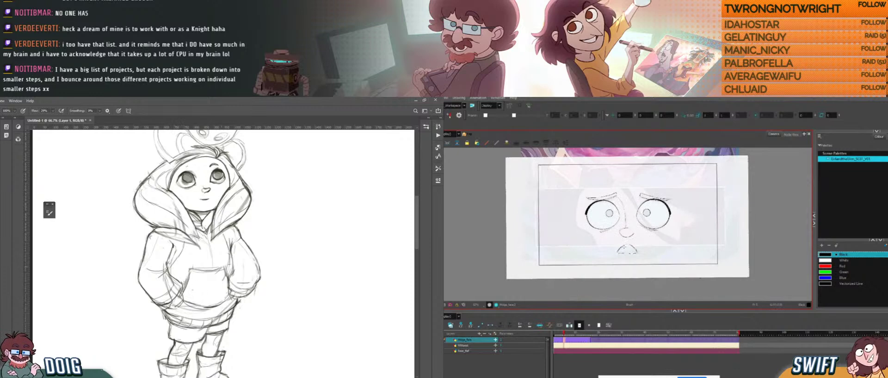
key(period)
key(comma)
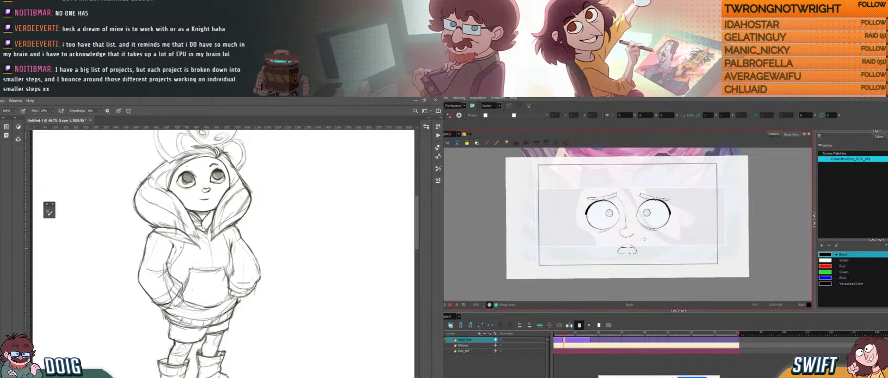
- Add the inner lip lines to the boy's mouth, comparing it repeatedly with the next pose
key(period)
key(comma)
key(period)
drag(224, 250, 228, 263)
key(comma)
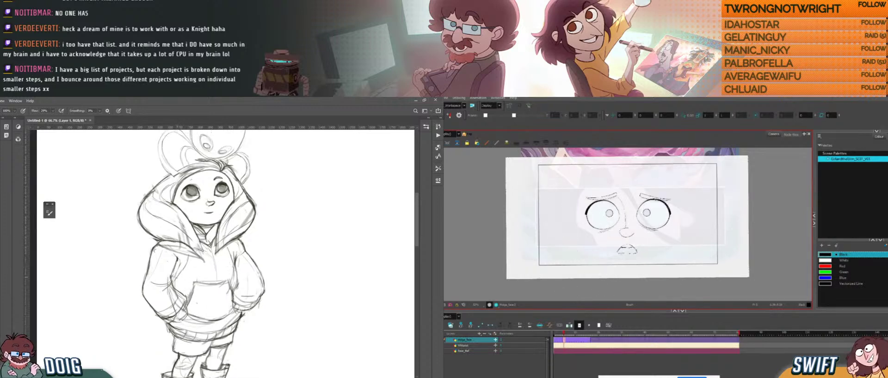
key(period)
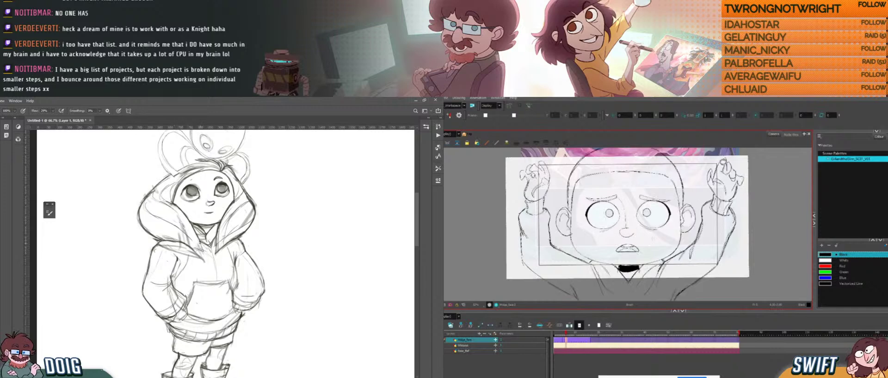
key(comma)
key(e)
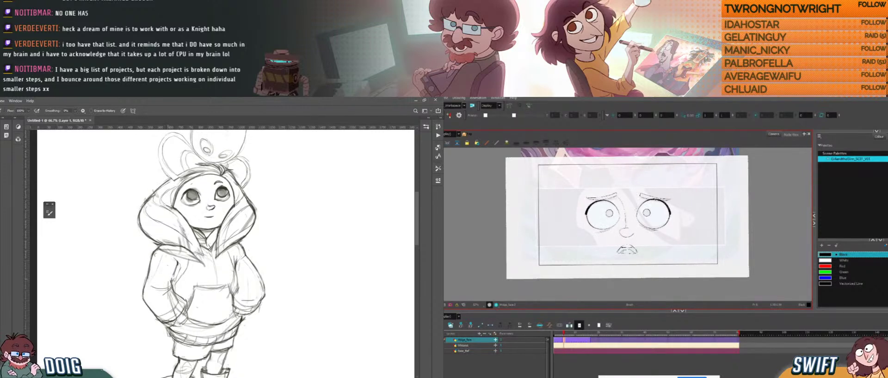
key(period)
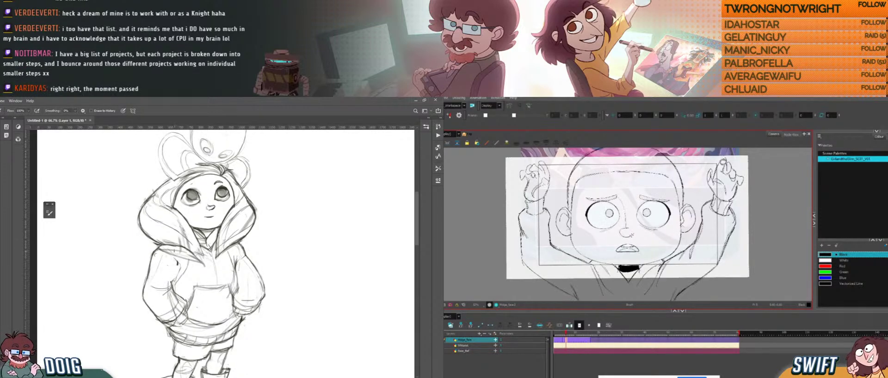
key(comma)
key(period)
key(comma)
key(period)
key(comma)
- Touch up the sleeve and pocket-edge lines of the hooded character's hoodie with the brush and eraser
key(b)
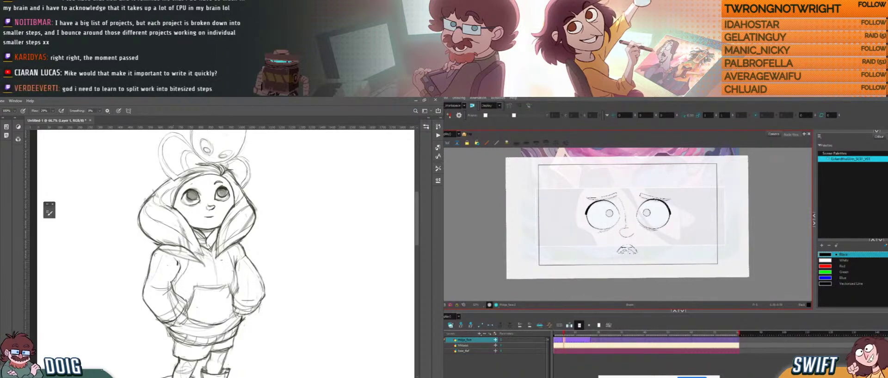
drag(257, 254, 258, 241)
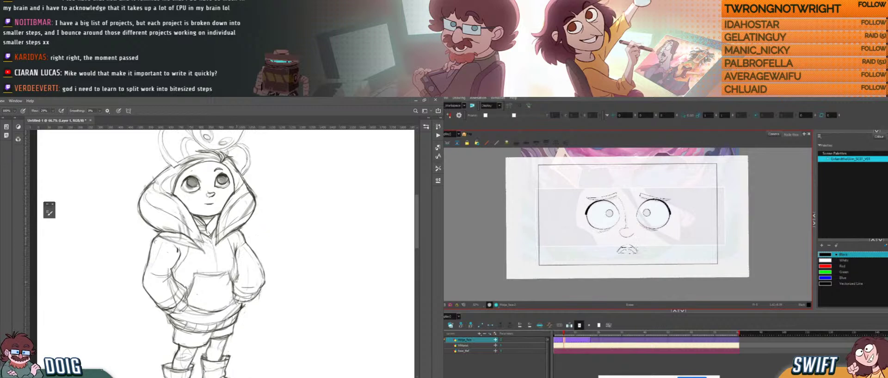
key(e)
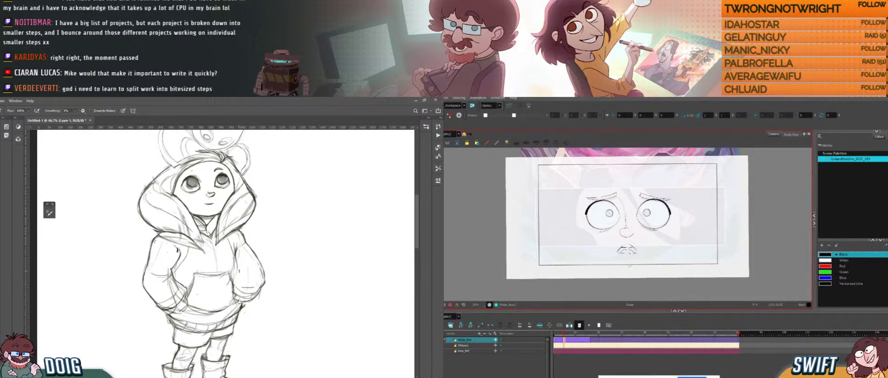
key(b)
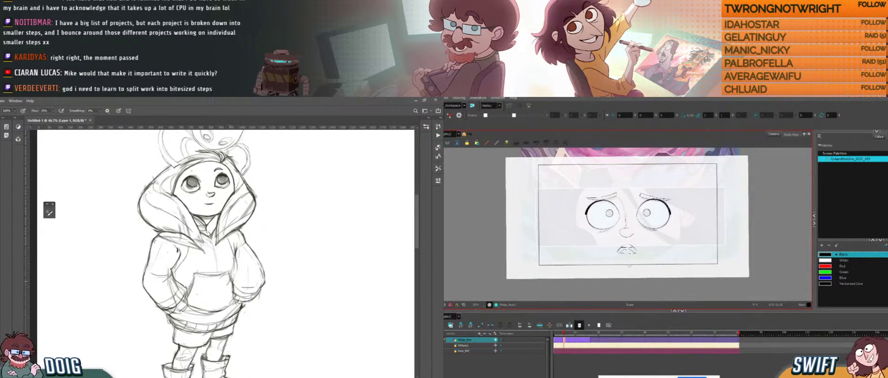
mouse_move(231, 270)
mouse_down()
mouse_move(234, 283)
mouse_move(233, 274)
mouse_up()
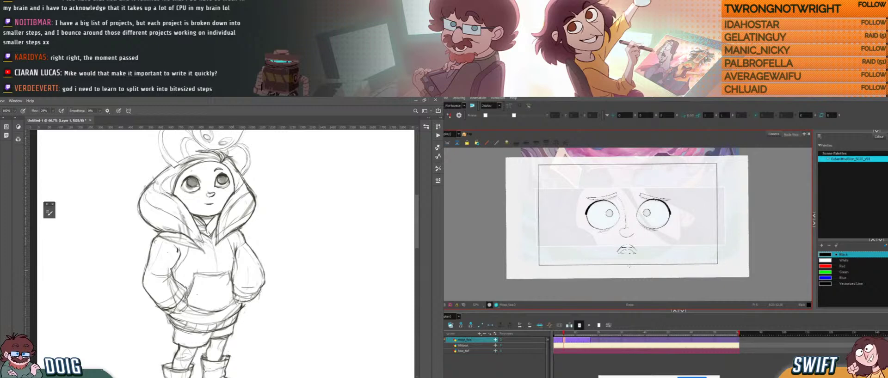
- Refine the boy's mouth lines with the brush while flipping against the neighbouring pose
key(alt+b)
key(comma)
key(period)
key(comma)
key(period)
- Erase and redraw the inner sleeve line between the hoodie's pocket and shoulder, and touch up the opposite cuff
drag(242, 244, 242, 248)
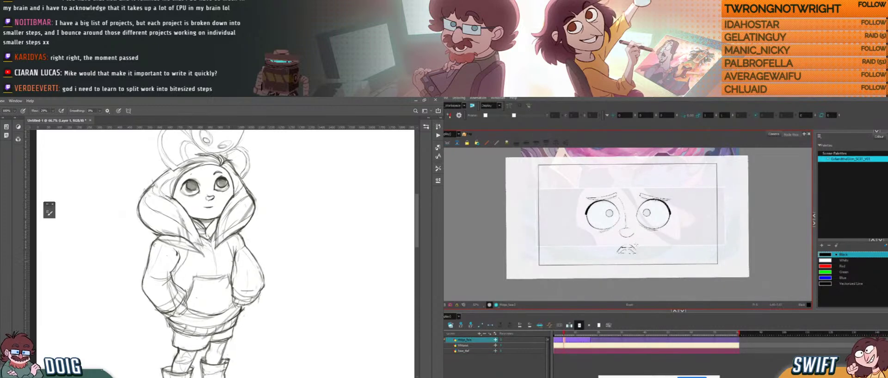
key(e)
drag(233, 275, 233, 255)
key(b)
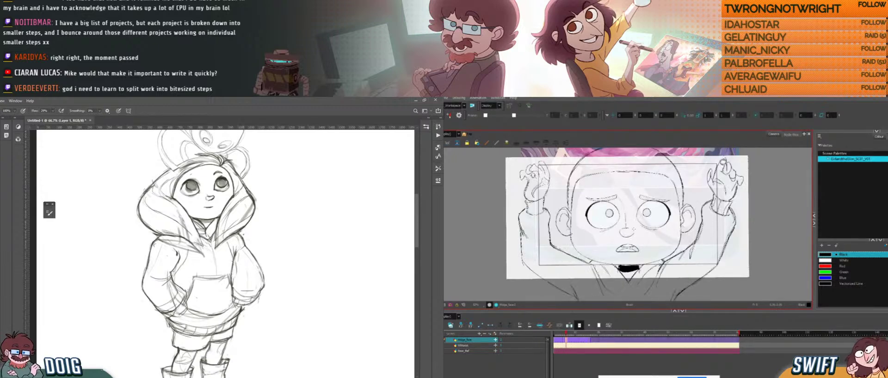
drag(232, 258, 238, 238)
drag(168, 288, 172, 277)
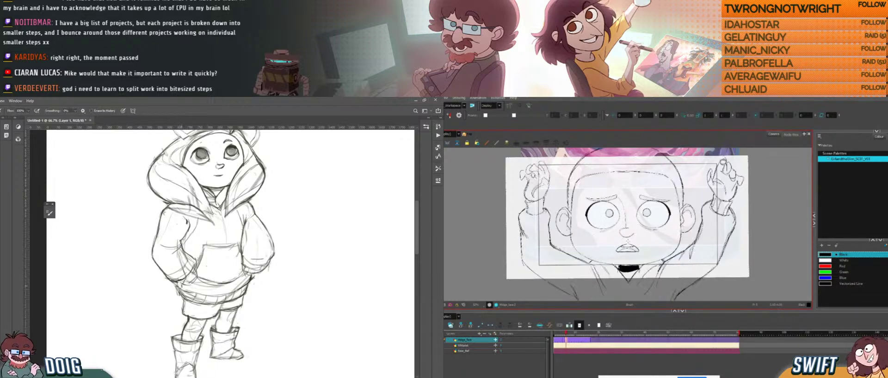
- Clean up the hooded character's hoodie hem, legs and boots with the eraser and brush
key(e)
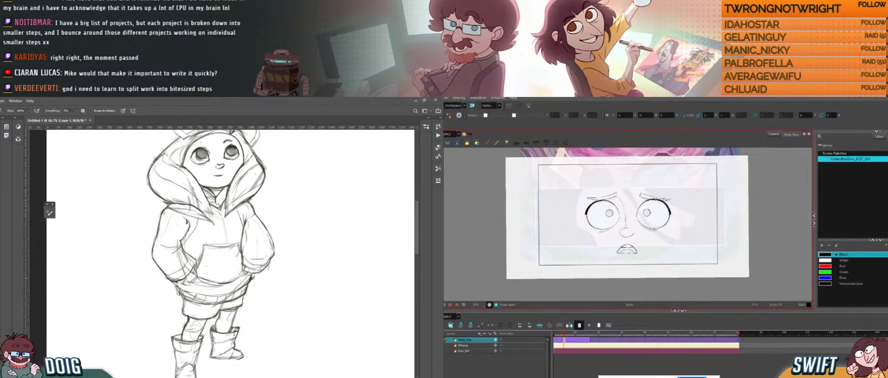
drag(253, 281, 239, 255)
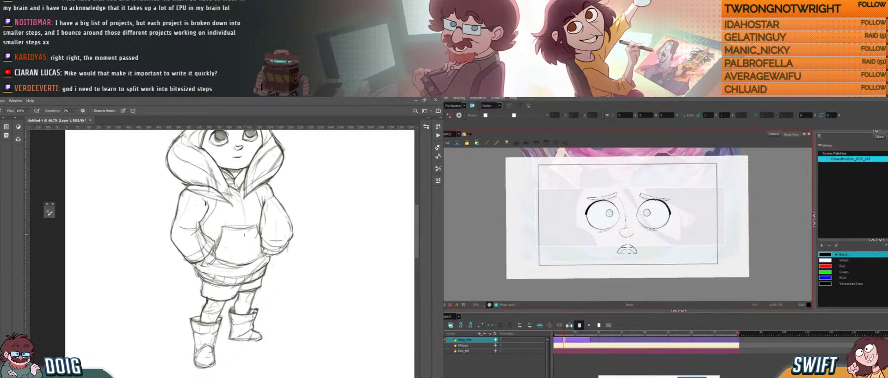
key(b)
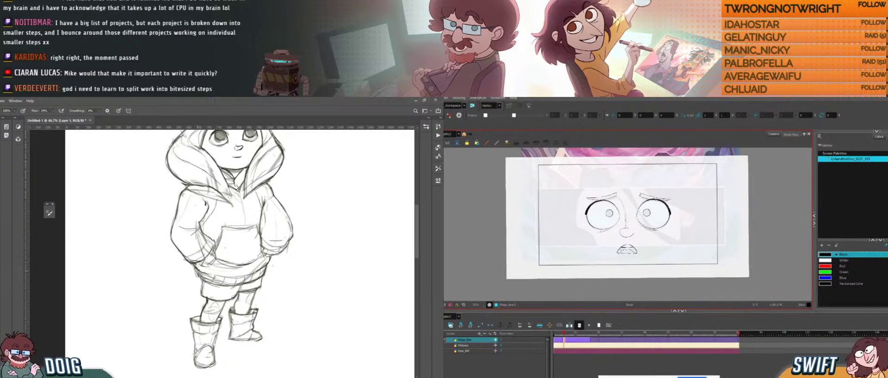
mouse_move(253, 229)
mouse_down()
mouse_move(207, 232)
mouse_move(210, 208)
mouse_up()
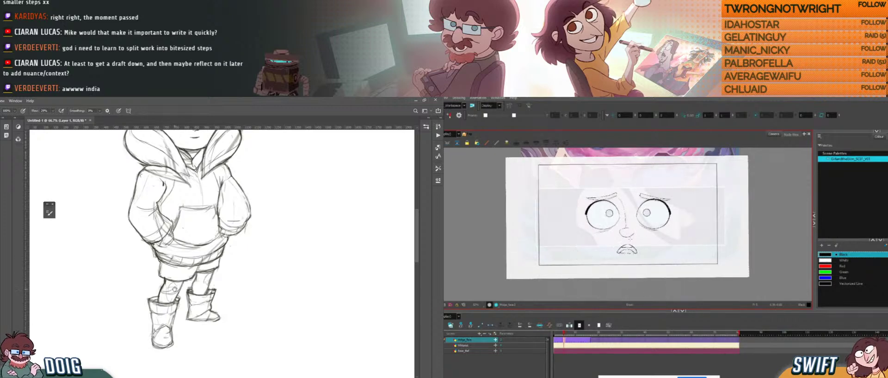
drag(190, 293, 191, 260)
key(alt+b)
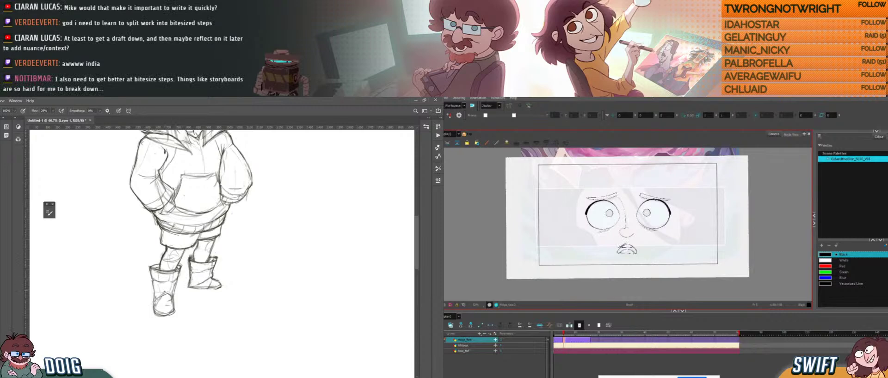
drag(155, 298, 173, 282)
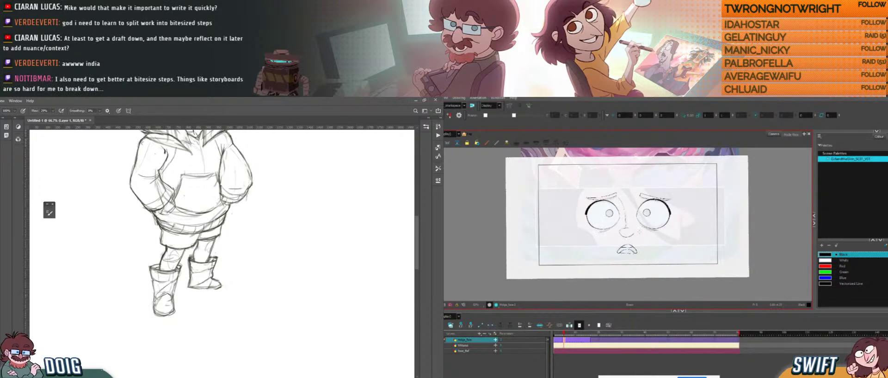
key(alt+b)
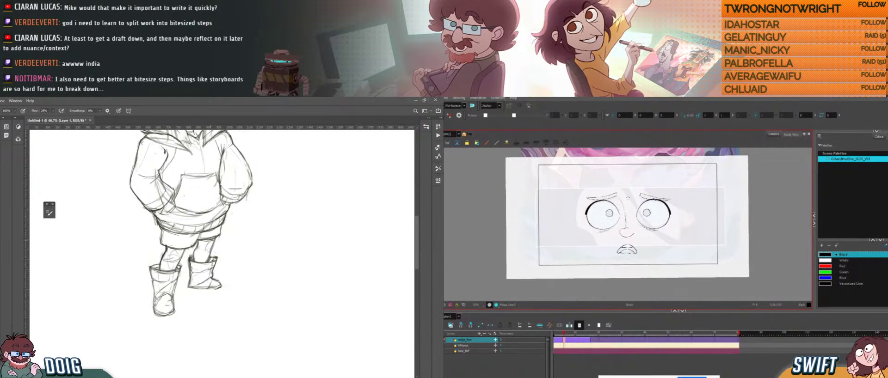
- Select the nose lines on the boy's new drawing and adjust their shape with the selection handles
drag(620, 195, 622, 235)
drag(210, 250, 194, 246)
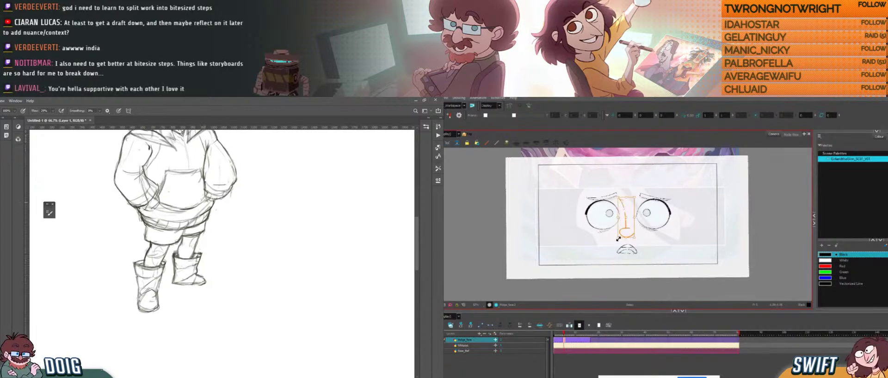
drag(619, 238, 618, 238)
drag(183, 267, 195, 276)
key(ctrl+alt)
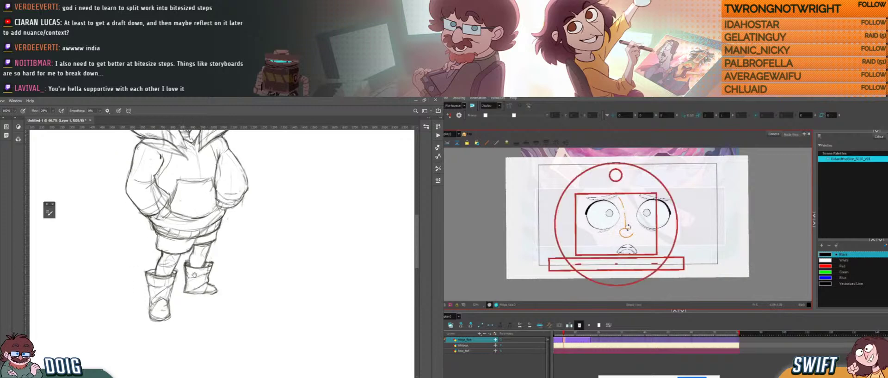
key(alt+b)
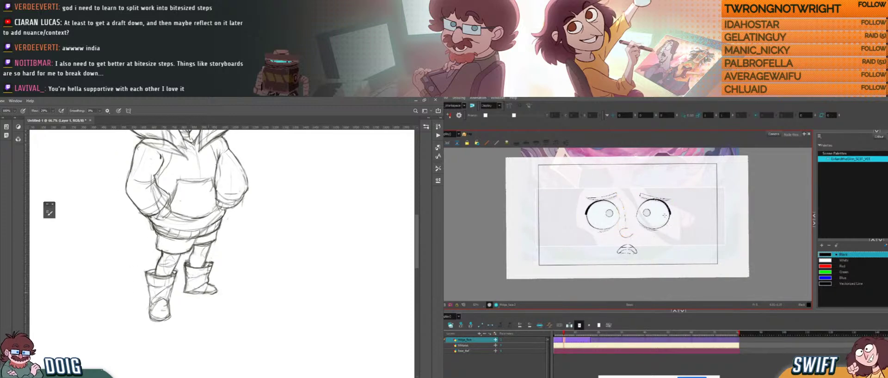
- Reselect the boy's nose lines to fine-tune them, and touch up the hooded character's leg above the boot
key(f)
key(g)
drag(173, 253, 170, 263)
key(alt+s)
mouse_move(618, 232)
mouse_down()
mouse_move(630, 213)
mouse_move(643, 230)
mouse_up()
key(alt+b)
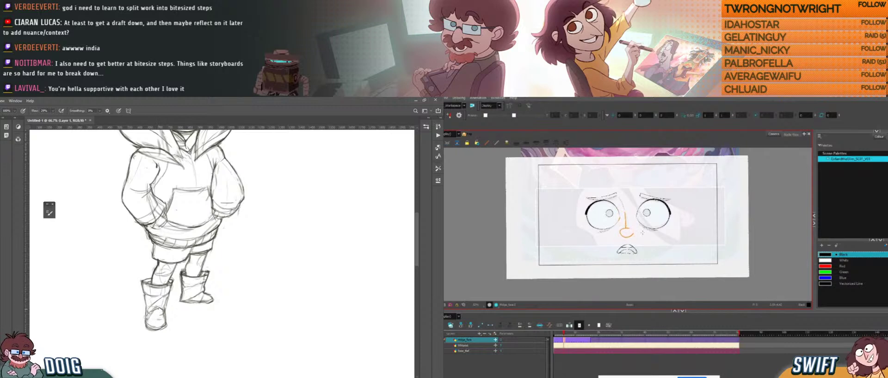
- Flip between the new drawing and the next pose to check how the nose and mouth move
key(period)
key(comma)
key(period)
key(comma)
key(period)
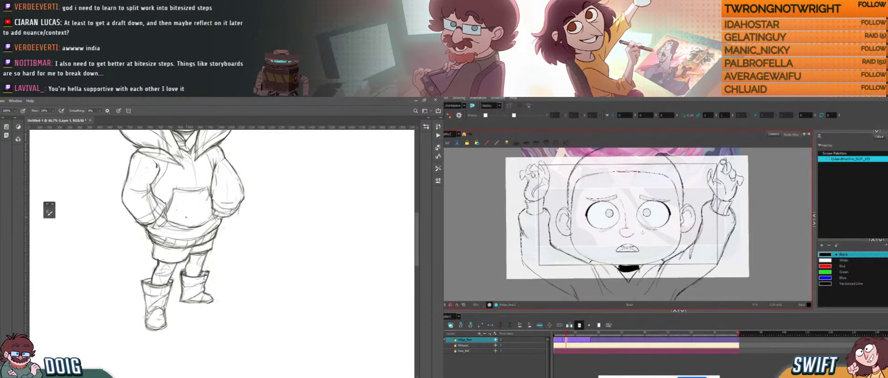
key(comma)
key(period)
key(comma)
key(period)
key(comma)
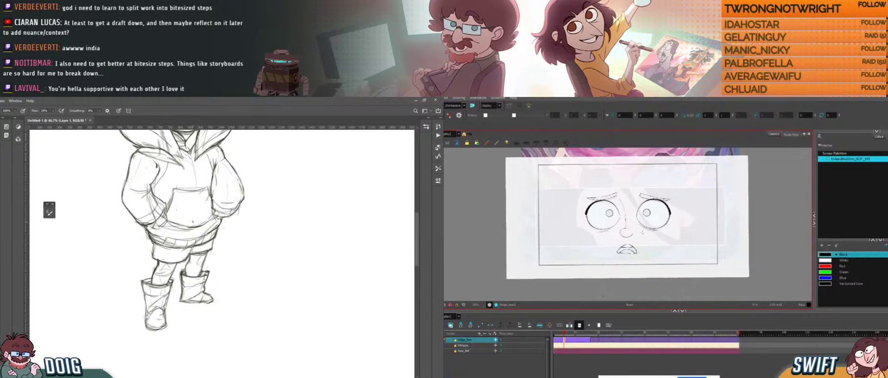
key(period)
key(comma)
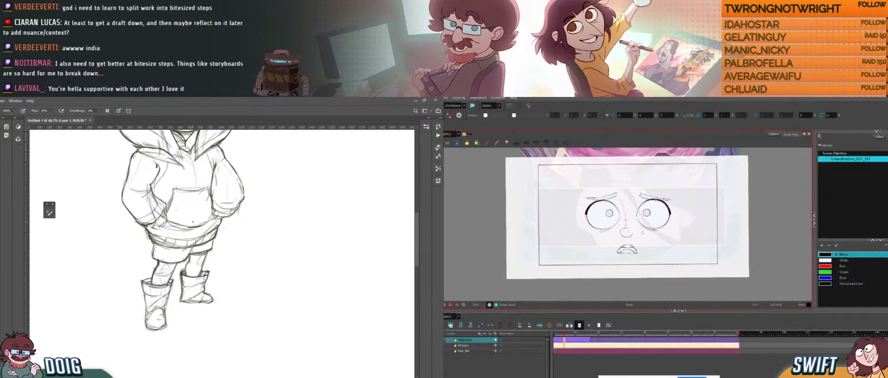
- Compare the boy's new drawing with the neighbouring poses, including the closed-eyes one, to judge the shape of the face
key(period)
key(comma)
key(period)
key(comma)
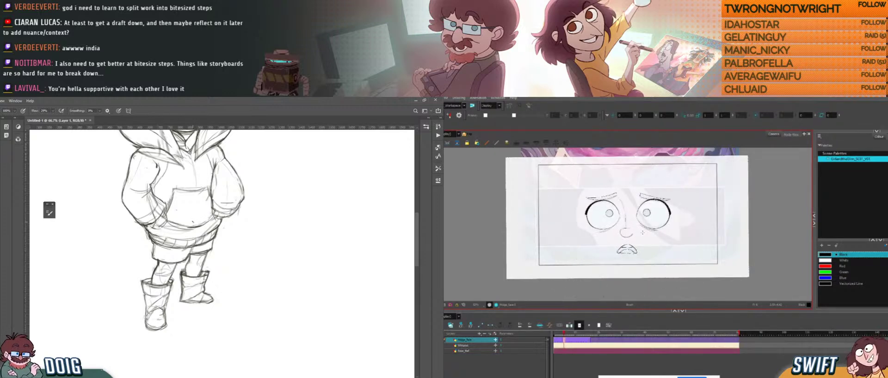
key(period)
key(comma)
key(period)
key(comma)
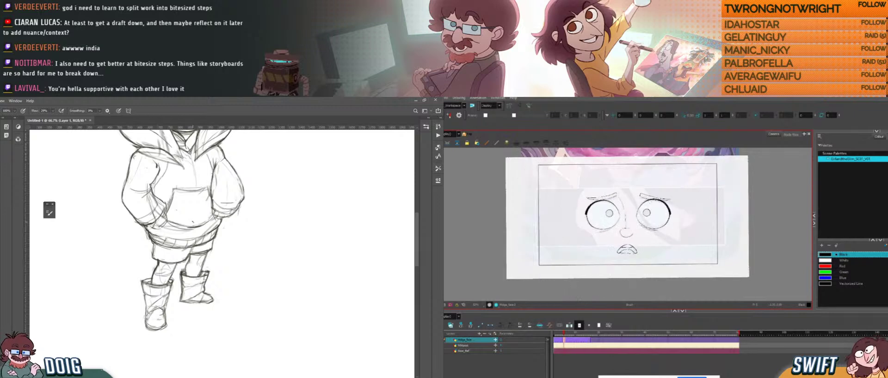
key(period)
key(comma)
drag(564, 334, 564, 331)
key(e)
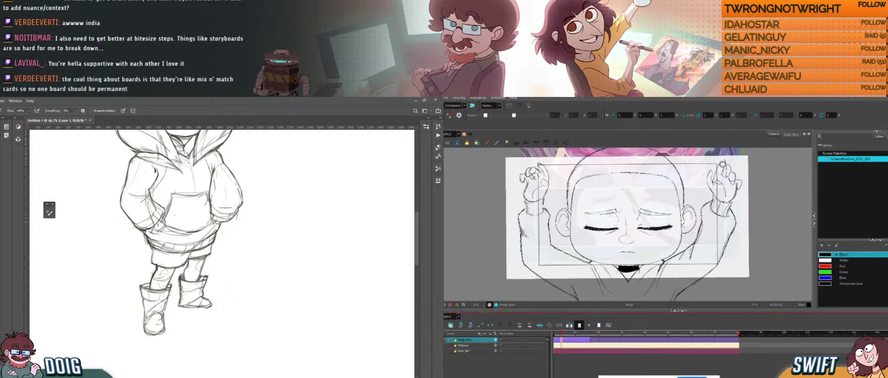
- Draw a short cheek line on the left side of the boy's face and refine the hooded character's hoodie pocket and hem
key(b)
key(.)
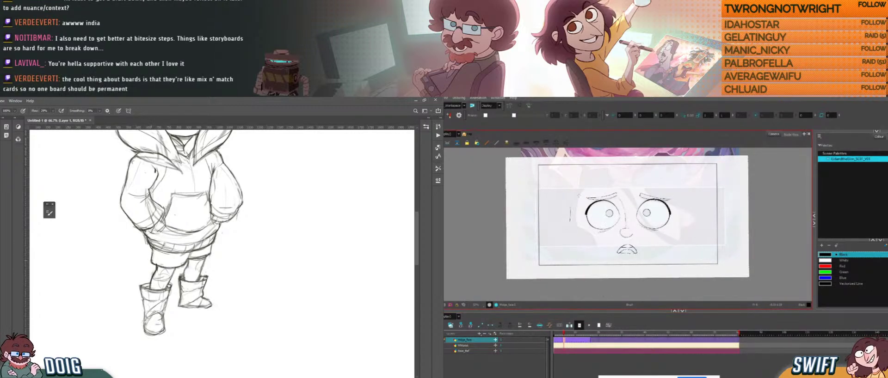
key(.)
drag(174, 208, 170, 218)
key(.)
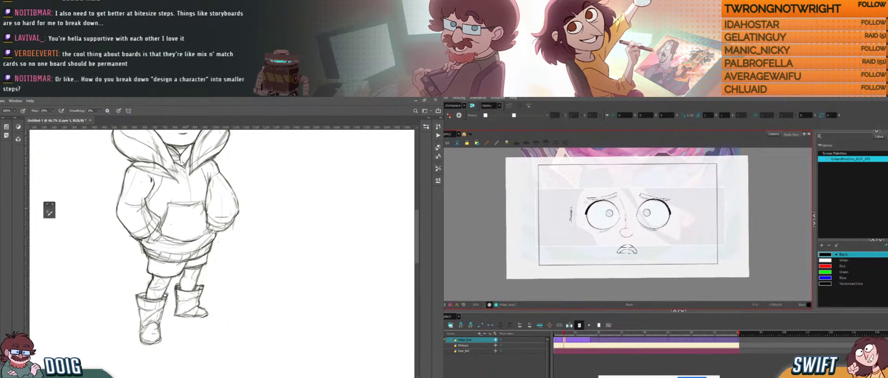
key(.)
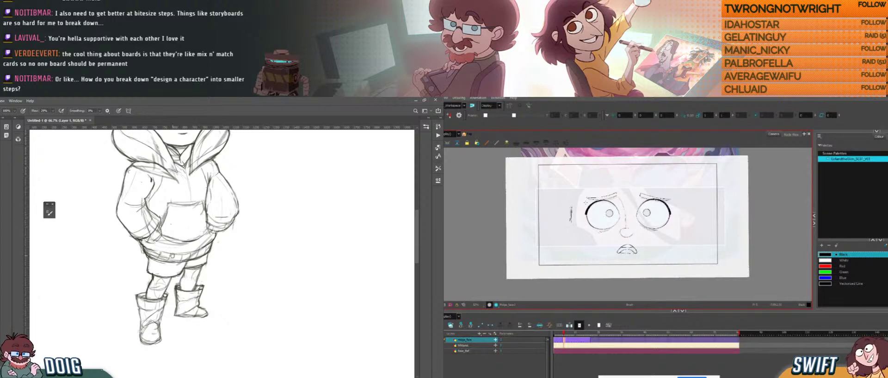
drag(174, 256, 173, 260)
key(e)
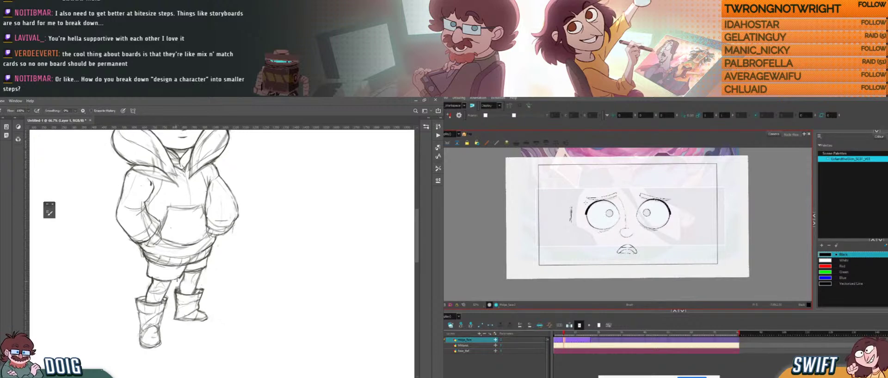
key(b)
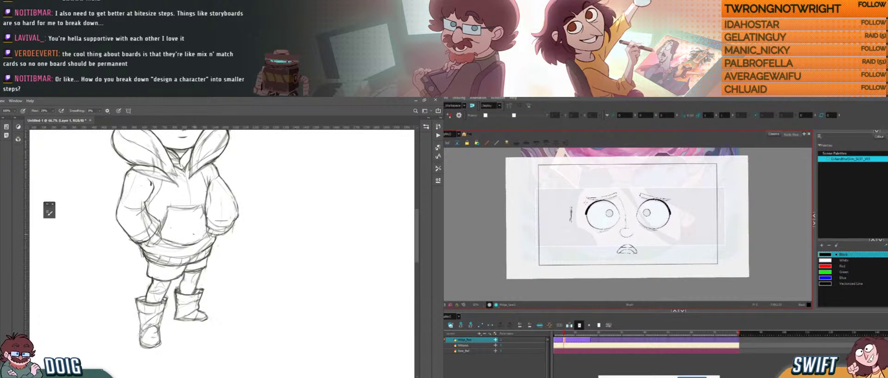
mouse_move(182, 228)
mouse_down()
mouse_move(183, 252)
mouse_move(186, 230)
mouse_up()
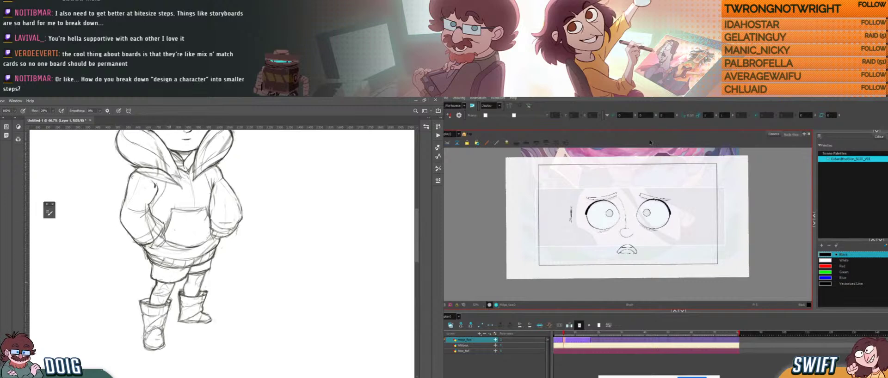
- Draw a short vertical cheek line on the right side of the boy's face, checking it against the next pose
key(period)
key(comma)
key(period)
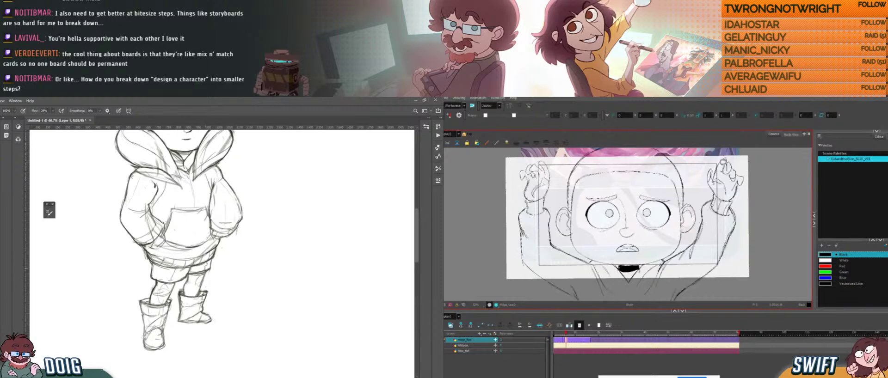
key(comma)
key(period)
key(comma)
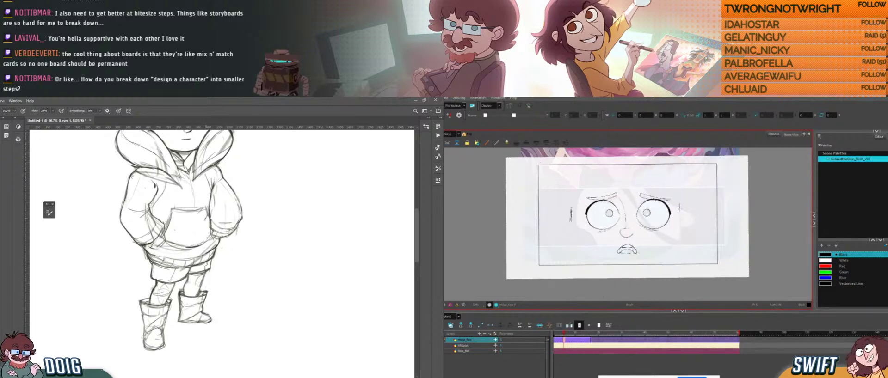
key(period)
key(comma)
drag(680, 211, 680, 226)
mouse_move(200, 229)
mouse_down()
mouse_move(177, 242)
mouse_move(191, 214)
mouse_move(170, 237)
mouse_up()
- Sketch the lower right jaw curve on the boy's new drawing, and write GOOD beside the hooded character
key(period)
key(comma)
key(period)
key(comma)
key(e)
key(period)
key(comma)
key(period)
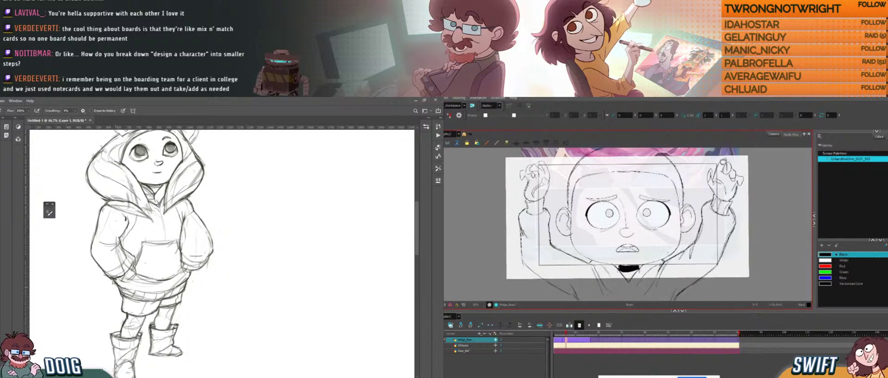
key(comma)
mouse_move(245, 186)
mouse_down()
mouse_move(204, 222)
mouse_move(216, 226)
mouse_move(219, 210)
mouse_up()
key(b)
key(period)
key(comma)
key(period)
key(comma)
drag(223, 211, 228, 215)
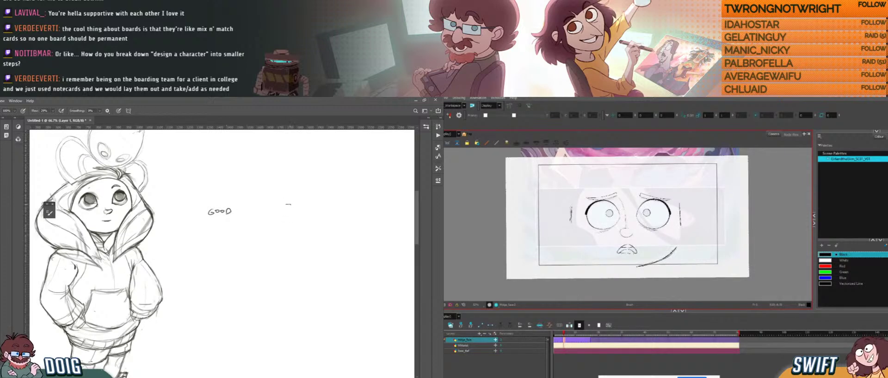
- Join the boy's right jaw curve to the cheek line, and write EVIL linked to GOOD by a double-headed arrow
key(period)
key(comma)
mouse_move(268, 209)
mouse_down()
mouse_move(247, 209)
mouse_move(269, 208)
mouse_move(220, 184)
mouse_up()
key(comma)
key(period)
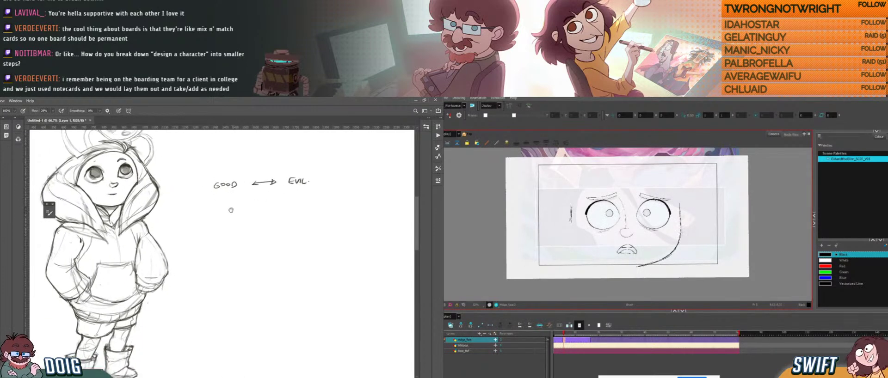
- Write RESPONSIBILITIES under GOOD and OBLIGATIONS under EVIL, with a small downward arrow leading to each
scroll(261, 199, down, 1)
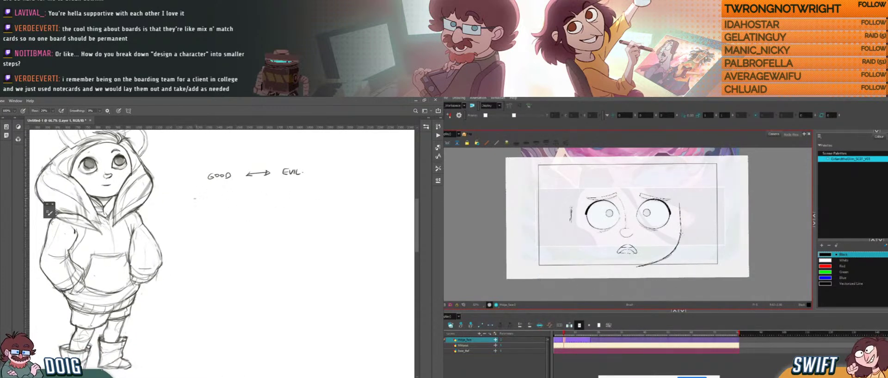
drag(189, 197, 191, 204)
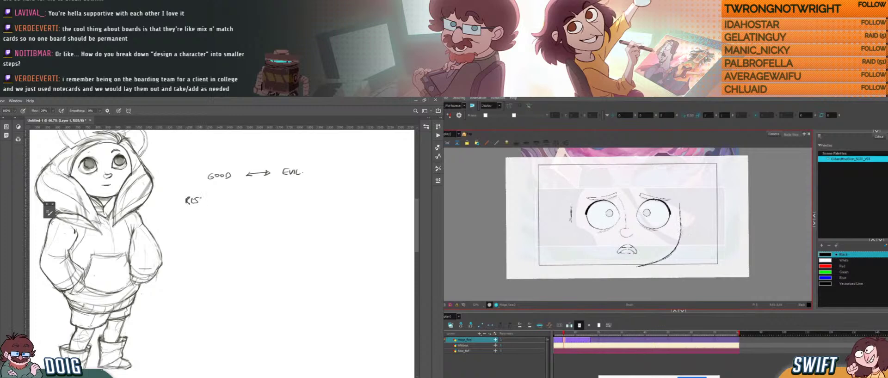
drag(208, 202, 221, 201)
drag(240, 195, 243, 195)
drag(247, 194, 246, 197)
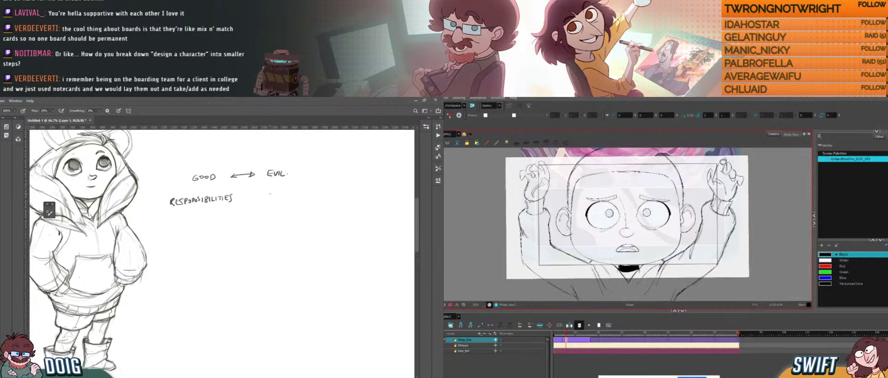
drag(274, 192, 283, 199)
drag(286, 192, 286, 198)
drag(289, 191, 288, 192)
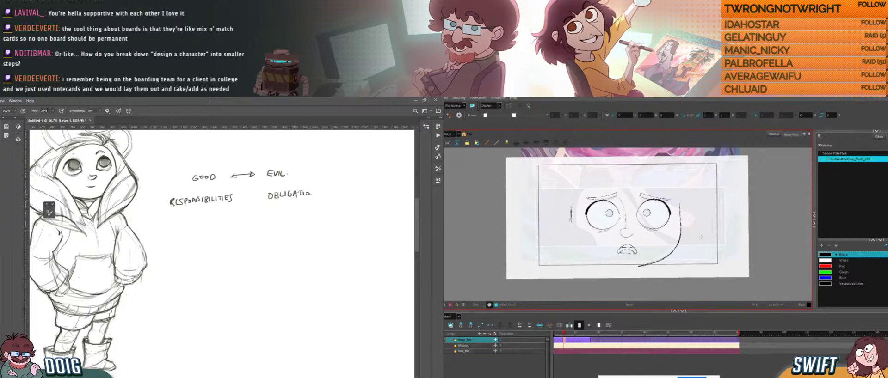
mouse_move(238, 192)
mouse_down()
mouse_move(247, 199)
mouse_move(249, 191)
mouse_up()
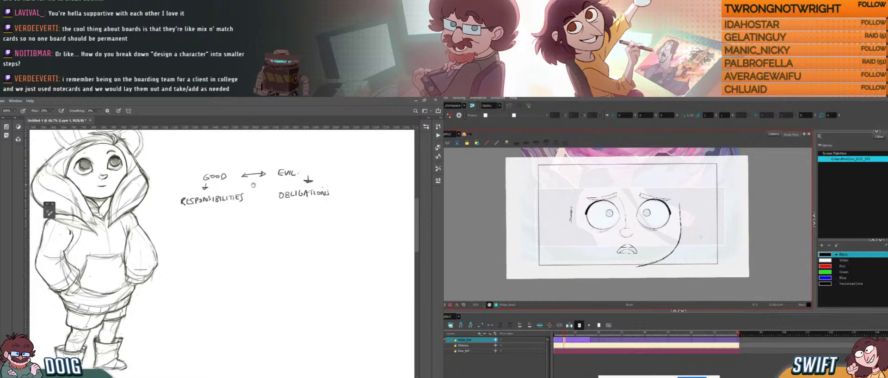
- Draw a double-headed arrow beneath RESPONSIBILITIES and OBLIGATIONS, and flip through the boy's poses to compare the jaw
drag(253, 185, 257, 189)
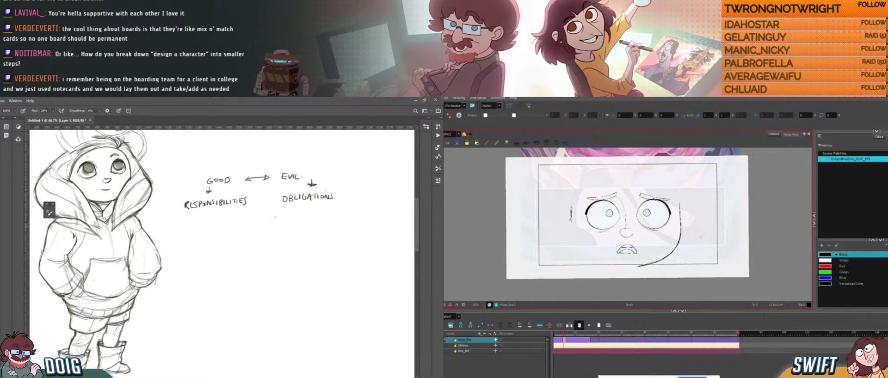
key(comma)
mouse_move(265, 233)
mouse_down()
mouse_move(235, 234)
mouse_move(283, 234)
mouse_up()
key(period)
key(period)
key(comma)
key(comma)
key(period)
key(comma)
key(period)
key(comma)
key(period)
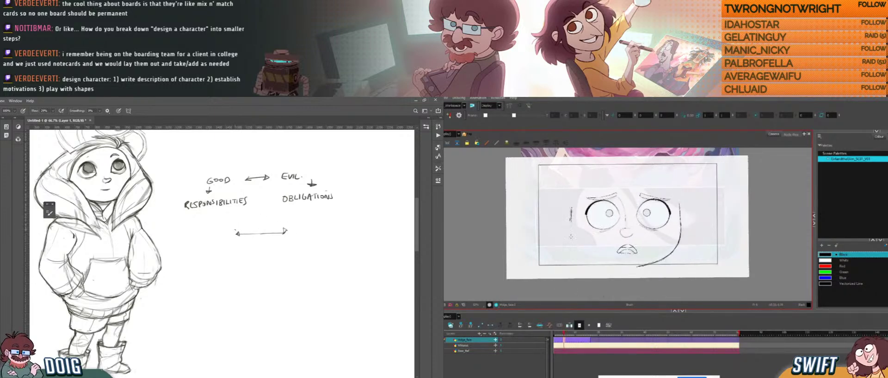
- Extend the boy's left cheek line down into the jaw, and add short strokes linking both words to the double-headed arrow
drag(571, 221, 575, 247)
key(comma)
key(period)
drag(223, 222, 233, 231)
drag(300, 217, 286, 225)
drag(216, 202, 219, 210)
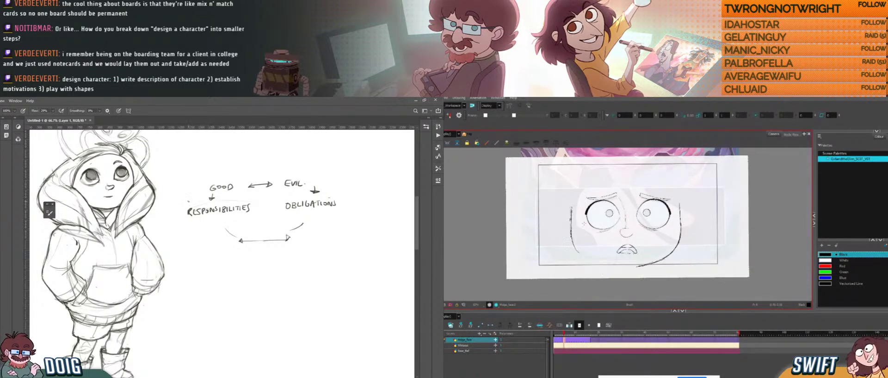
- Close the boy's jawline across the chin, box RESPONSIBILITIES and OBLIGATIONS, and draw a long arrow down from OBLIGATIONS
key(comma)
mouse_move(189, 202)
mouse_down()
mouse_move(224, 217)
mouse_move(212, 218)
mouse_move(257, 216)
mouse_move(257, 199)
mouse_move(207, 197)
mouse_move(273, 217)
mouse_move(341, 211)
mouse_move(340, 196)
mouse_move(284, 197)
mouse_move(239, 222)
mouse_move(247, 207)
mouse_move(221, 199)
mouse_up()
key(period)
key(comma)
key(period)
key(comma)
key(period)
key(comma)
mouse_move(292, 182)
mouse_down()
mouse_move(278, 201)
mouse_move(300, 242)
mouse_up()
drag(295, 237, 296, 212)
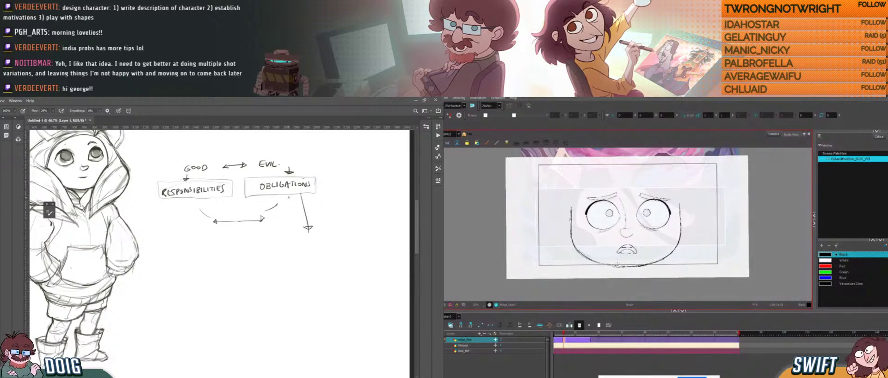
- Select the boy's chin line, adjust its shape with the selection handles, and return to the brush
click(622, 264)
click(605, 259)
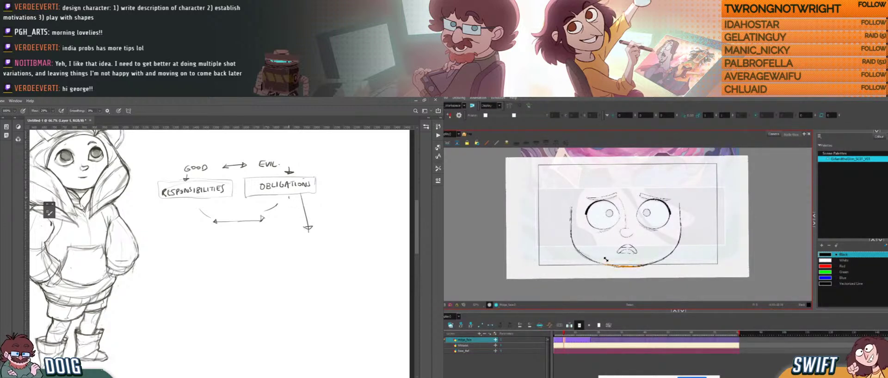
drag(605, 258, 607, 262)
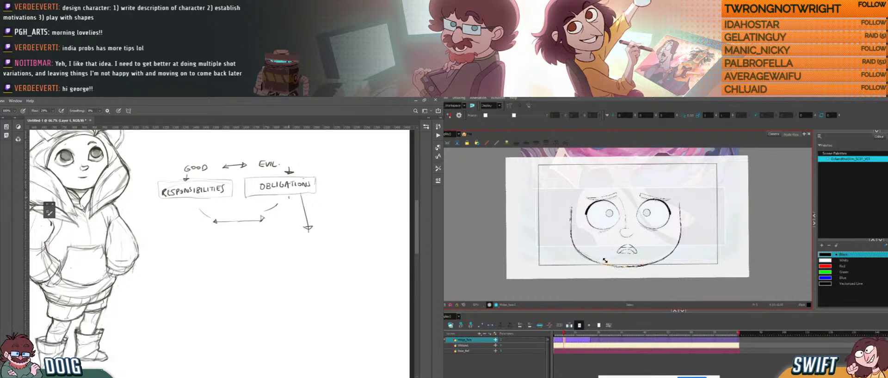
key(alt+b)
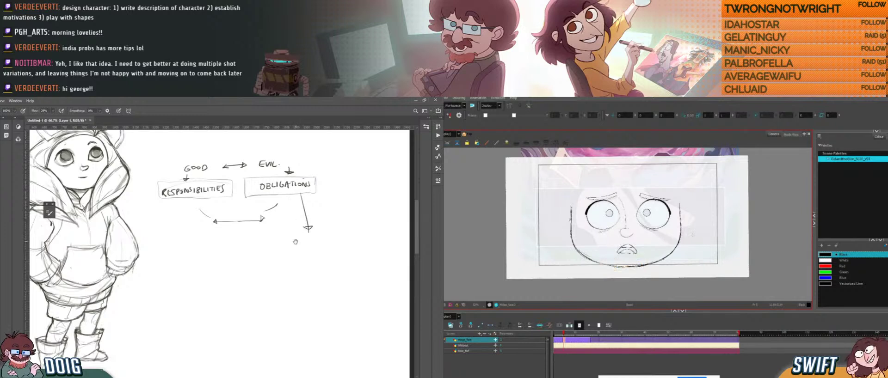
- Write the list FEAR, GUILT, WRATH, PERFECTION beneath the long arrow from OBLIGATIONS
drag(295, 241, 292, 232)
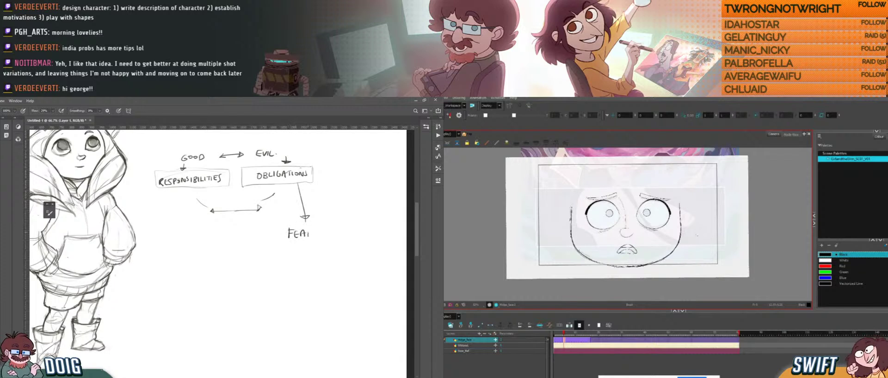
drag(308, 231, 313, 237)
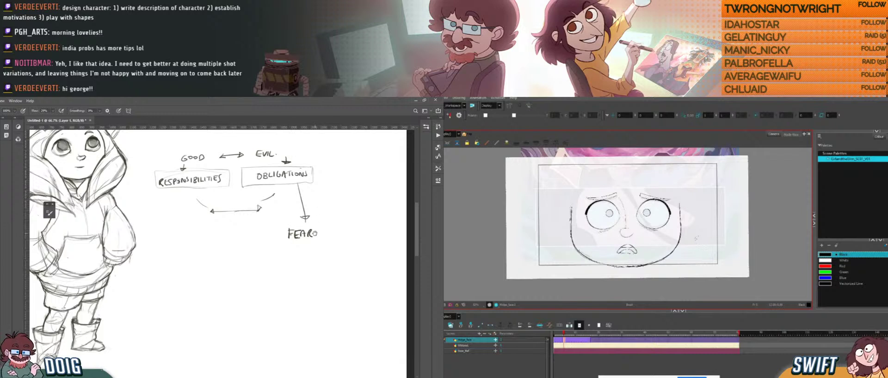
mouse_move(303, 223)
mouse_down()
mouse_move(296, 230)
mouse_move(299, 216)
mouse_up()
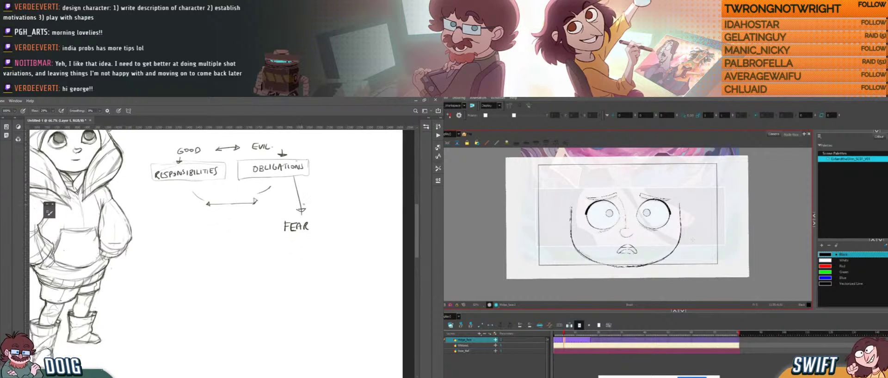
drag(289, 239, 313, 240)
drag(309, 241, 289, 232)
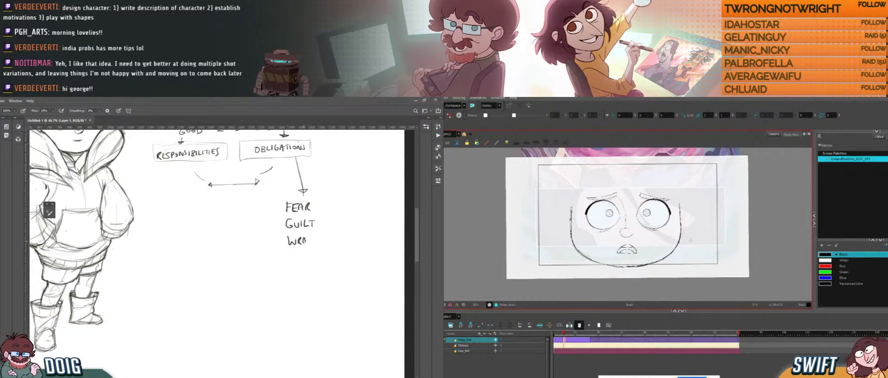
mouse_move(317, 237)
mouse_down()
mouse_move(317, 246)
mouse_move(282, 251)
mouse_move(281, 239)
mouse_up()
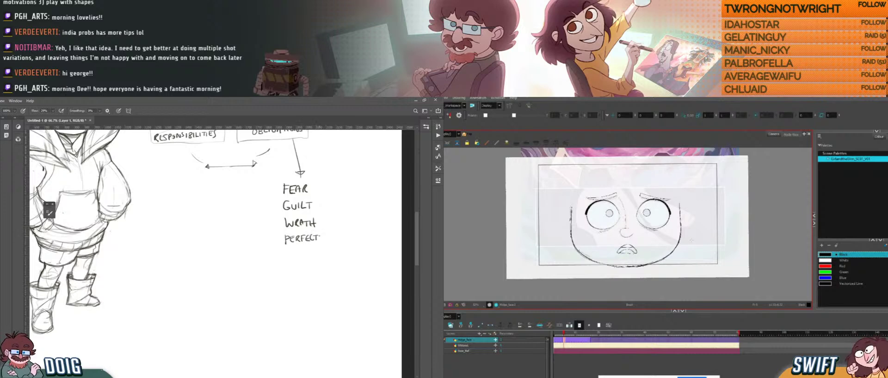
drag(327, 240, 334, 233)
drag(320, 189, 299, 211)
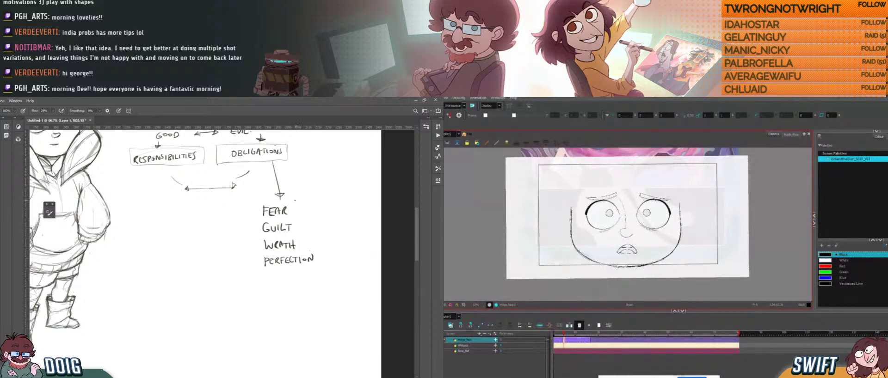
- Draw a curved stroke from the list toward the space below RESPONSIBILITIES, and write TRUTH there with an underline
mouse_move(266, 246)
mouse_down()
mouse_move(278, 230)
mouse_move(322, 238)
mouse_move(308, 229)
mouse_up()
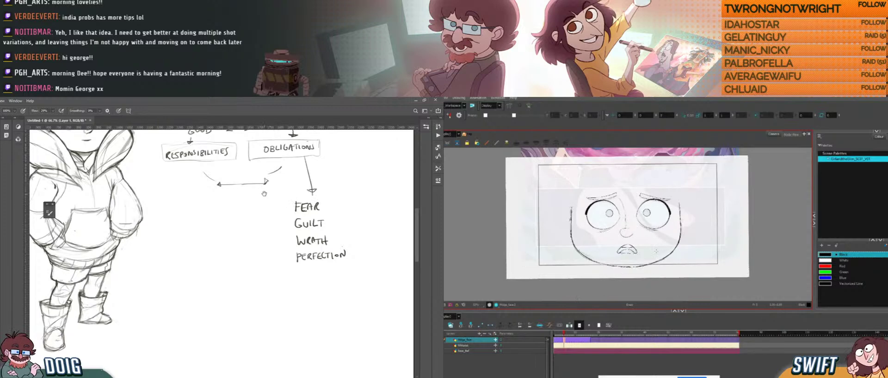
mouse_move(264, 193)
mouse_down()
mouse_move(285, 226)
mouse_move(276, 208)
mouse_move(300, 217)
mouse_up()
drag(333, 251, 295, 249)
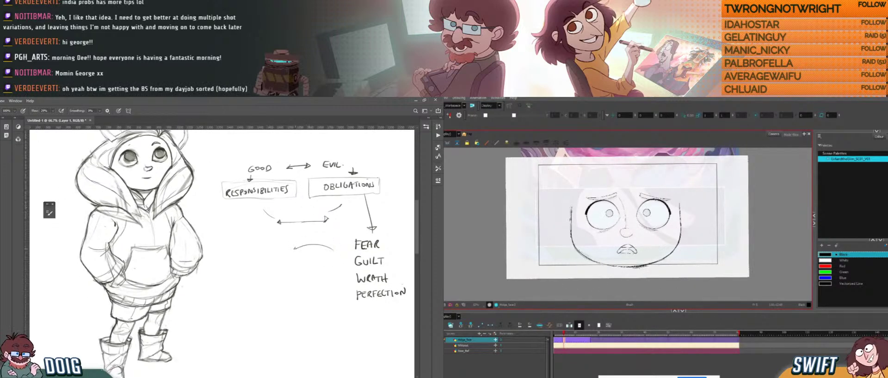
mouse_move(227, 244)
mouse_down()
mouse_move(239, 252)
mouse_move(256, 245)
mouse_move(262, 256)
mouse_up()
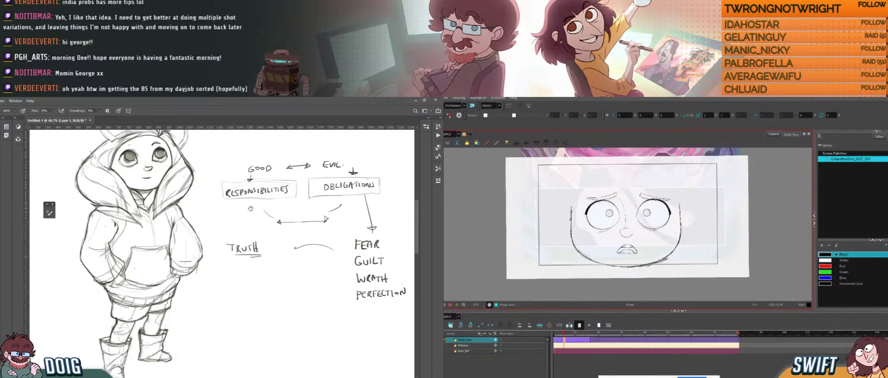
- Write LOVE beneath the underlined TRUTH in the story theme notes
drag(250, 209, 233, 216)
key(ctrl+r)
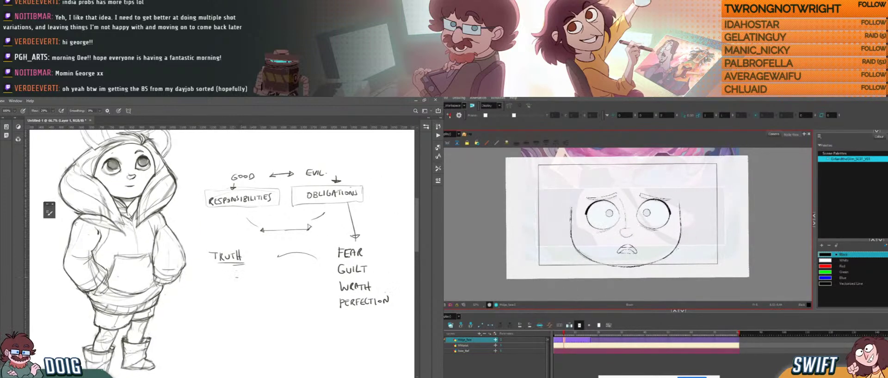
drag(220, 272, 241, 279)
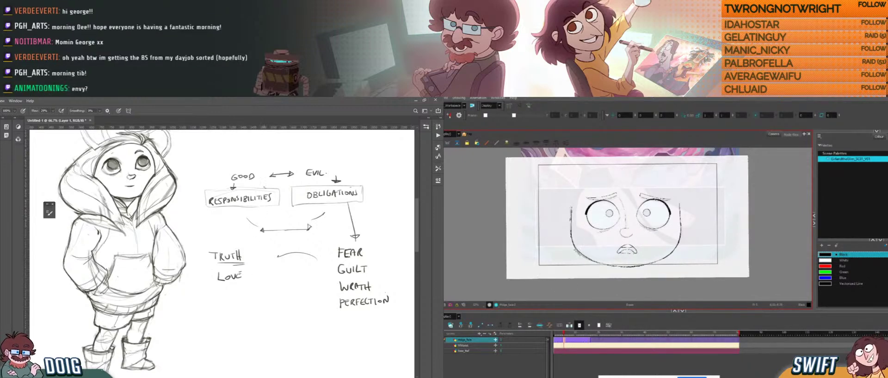
mouse_move(260, 204)
mouse_down()
mouse_move(286, 205)
mouse_move(267, 189)
mouse_move(263, 205)
mouse_up()
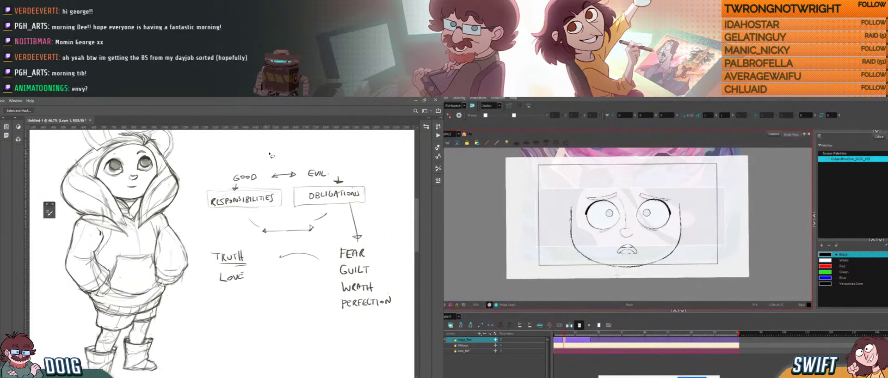
- Lasso all the handwritten theme notes beside the hooded character, delete them, and clear the selection
mouse_move(270, 154)
mouse_down()
mouse_move(199, 181)
mouse_move(232, 319)
mouse_move(398, 338)
mouse_move(402, 227)
mouse_move(336, 149)
mouse_move(257, 153)
mouse_up()
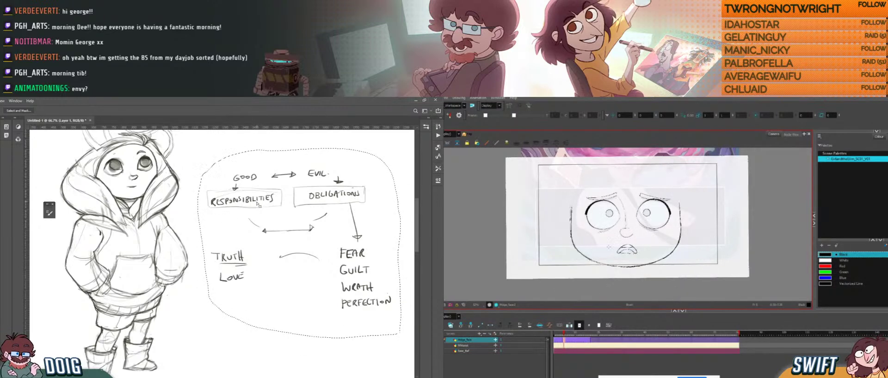
key(Delete)
key(ctrl+d)
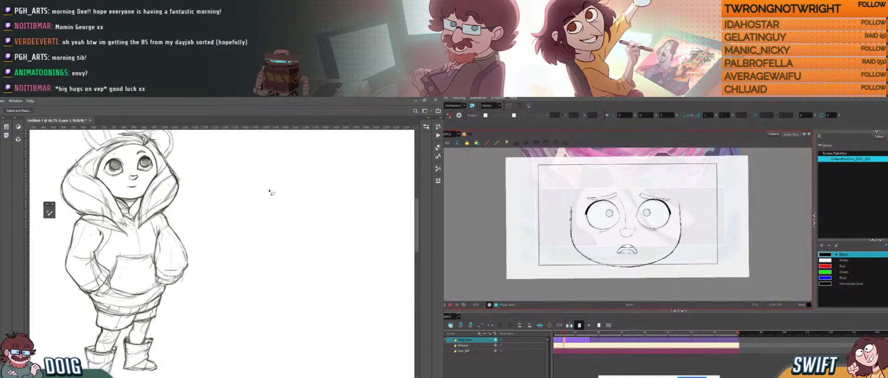
- Rework the hooded character's sleeve cuff beside the hoodie pocket and erase stray lines there, while flipping between the boy's drawings
drag(176, 250, 244, 246)
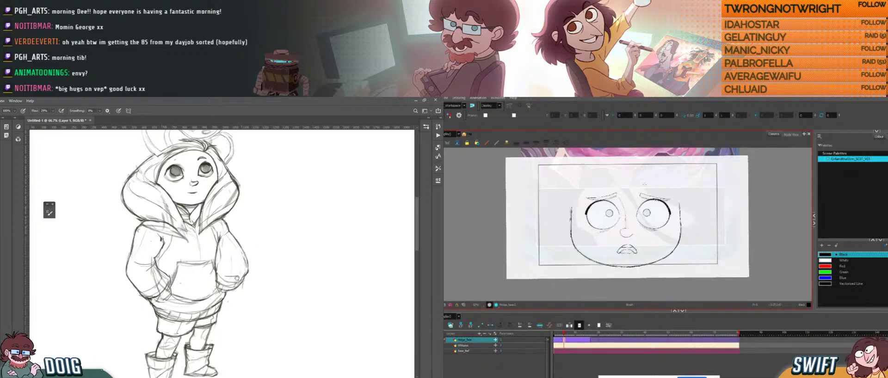
drag(238, 279, 264, 241)
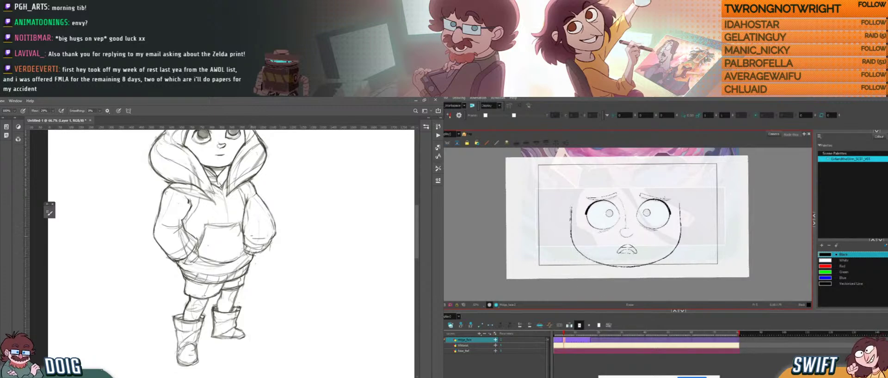
key(alt+b)
key(comma)
key(period)
key(comma)
key(period)
key(comma)
key(period)
key(e)
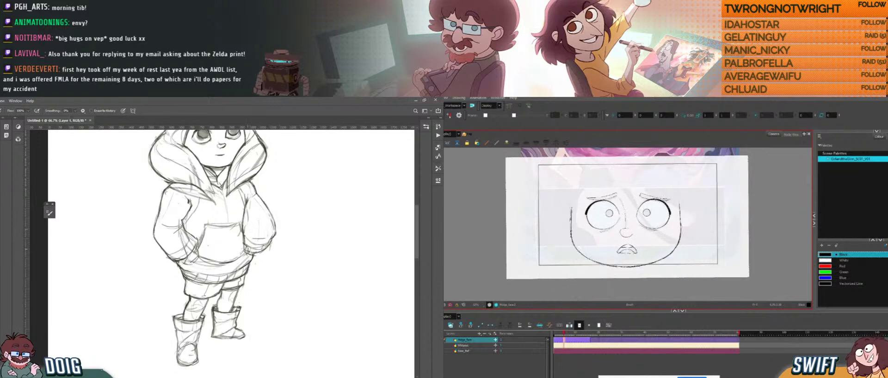
key(comma)
key(period)
key(comma)
key(period)
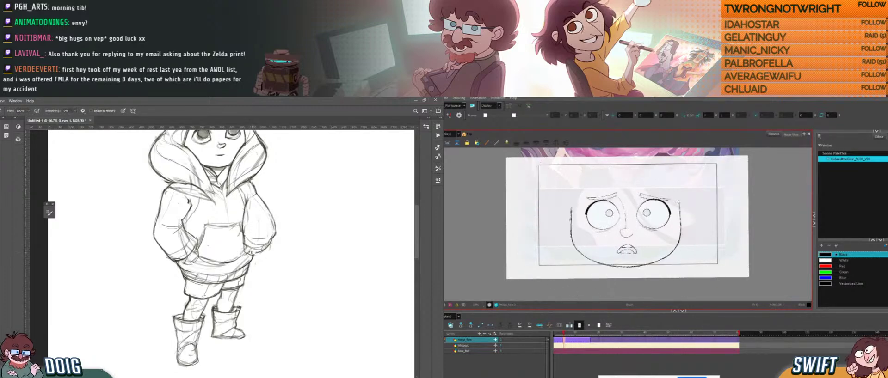
drag(251, 253, 259, 252)
- Extend the sides of the boy's face outline upward in the in-between, checking them against the neighbouring drawing
key(comma)
key(period)
key(comma)
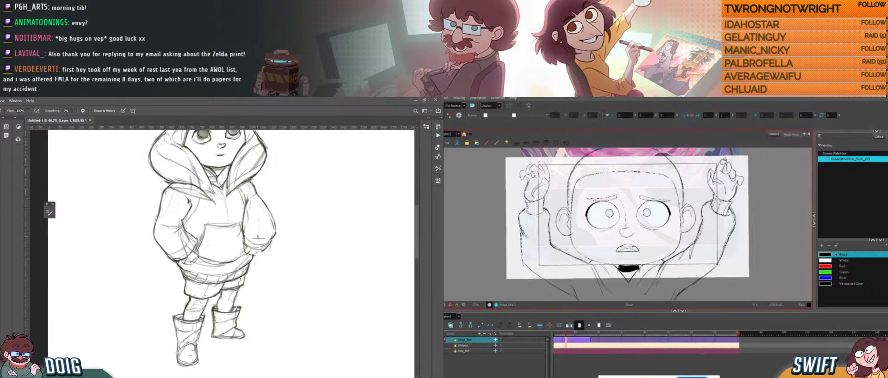
key(period)
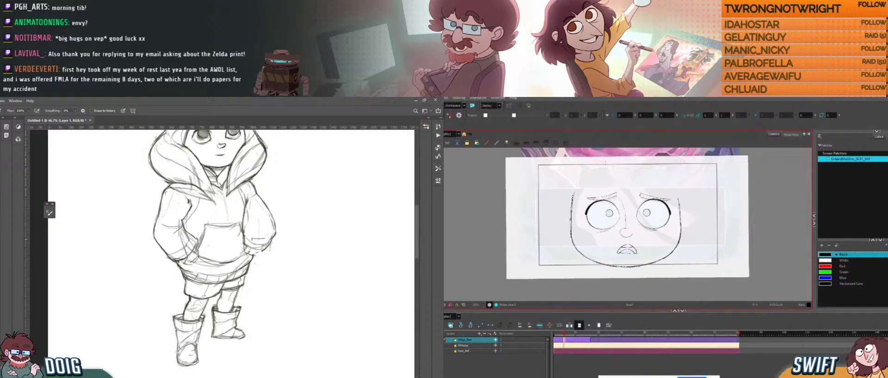
key(comma)
key(period)
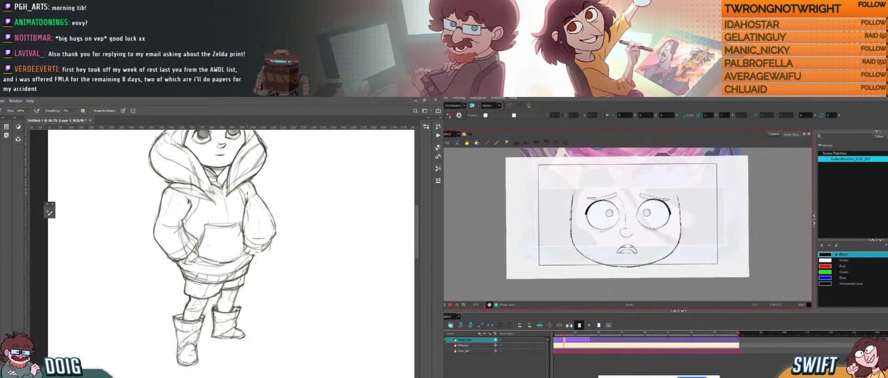
key(period)
key(b)
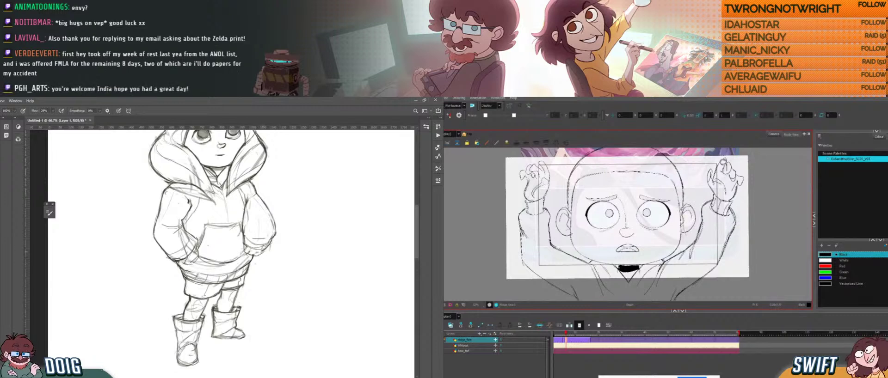
- Copy the boy's outer head outline and ears from the neighbouring drawing and paste them into the in-between
mouse_move(569, 177)
mouse_down()
mouse_move(568, 237)
mouse_move(555, 186)
mouse_move(692, 182)
mouse_move(698, 217)
mouse_up()
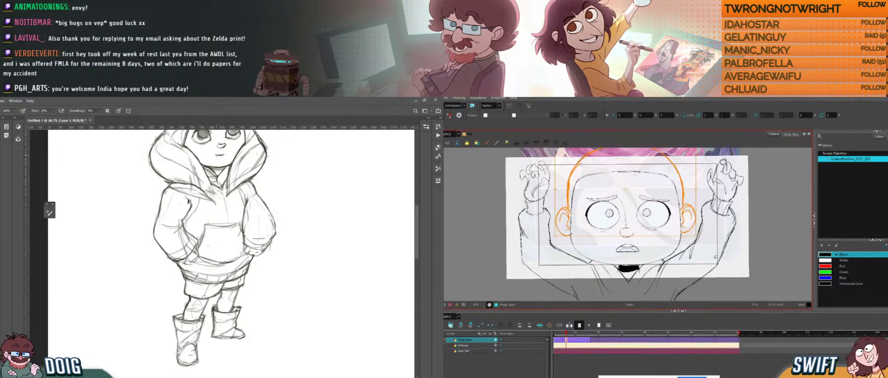
key(ctrl+c)
key(g)
key(ctrl+v)
key(alt+b)
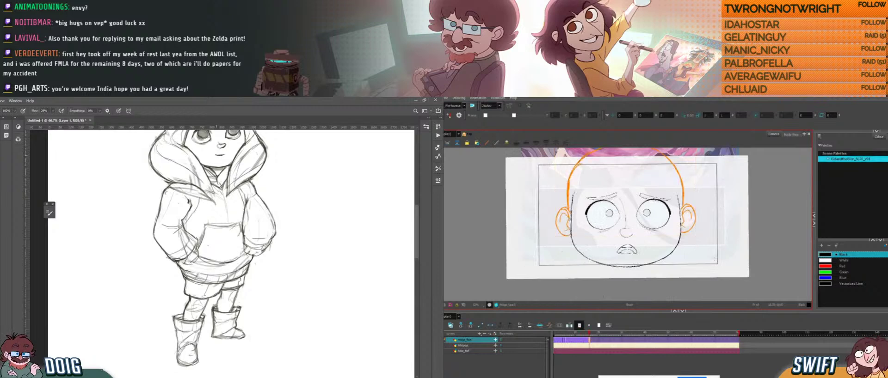
key(Escape)
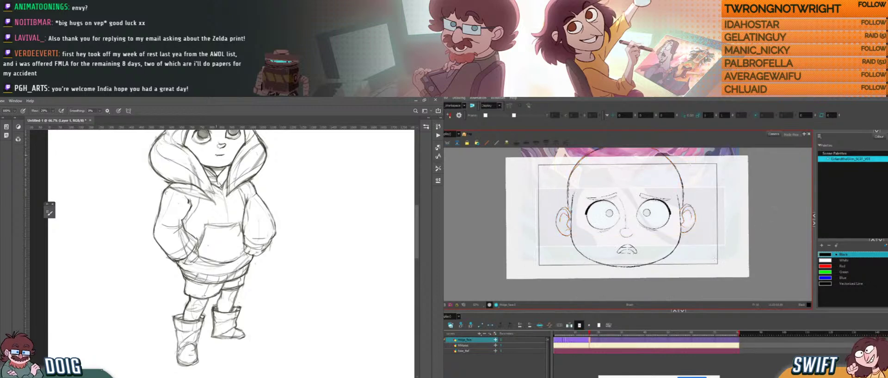
key(comma)
key(period)
key(comma)
key(period)
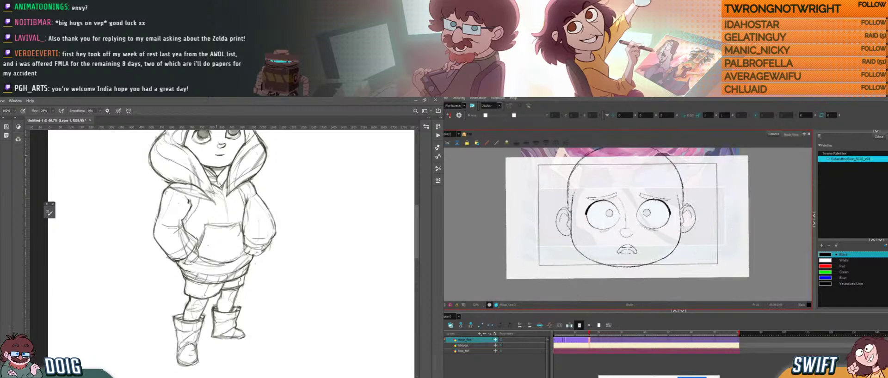
- Select each of the boy's ears in the in-between to adjust its fit, and return to the brush
key(alt+s)
mouse_move(687, 203)
mouse_down()
mouse_move(682, 222)
mouse_move(703, 200)
mouse_up()
click(709, 190)
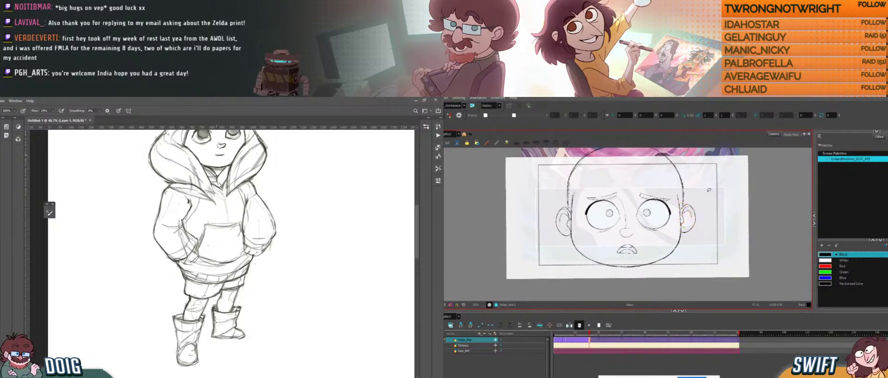
drag(552, 189, 573, 241)
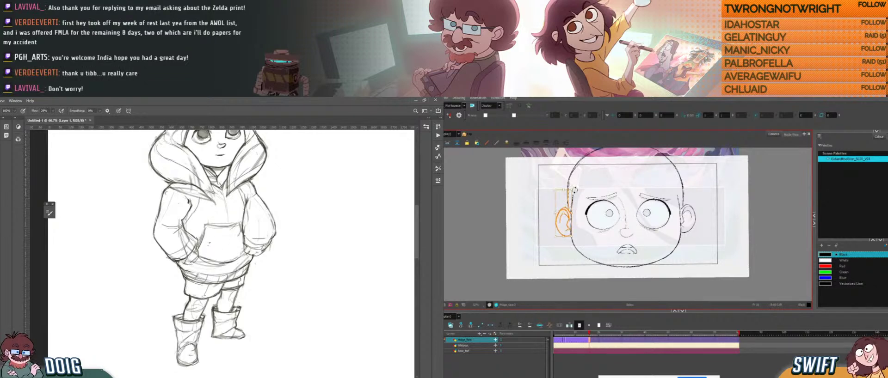
drag(201, 211, 206, 247)
key(period)
key(comma)
key(comma)
key(alt+b)
key(period)
key(comma)
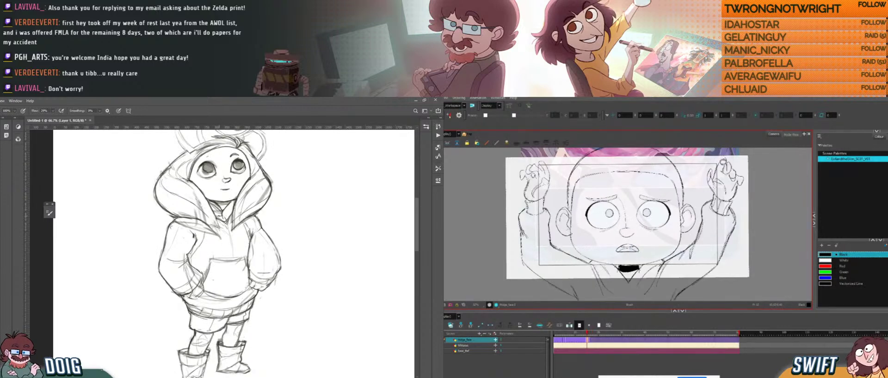
- Compare the boy's in-between with the neighbouring drawing, examining the head, ears and hairline
key(period)
key(comma)
key(period)
key(.)
key(.)
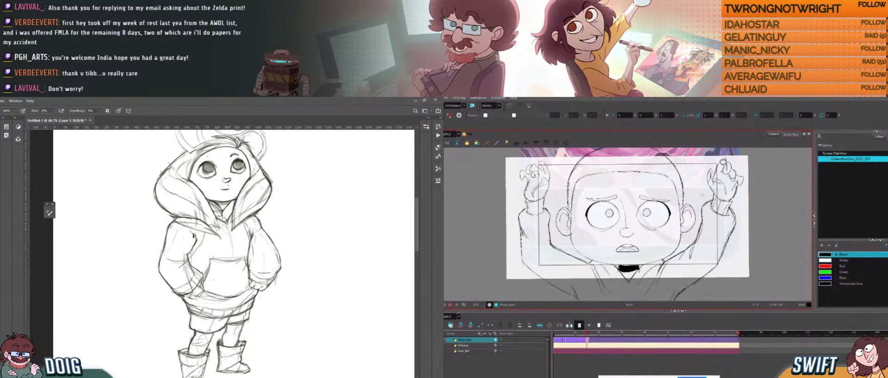
key(.)
scroll(234, 255, down, 3)
key(.)
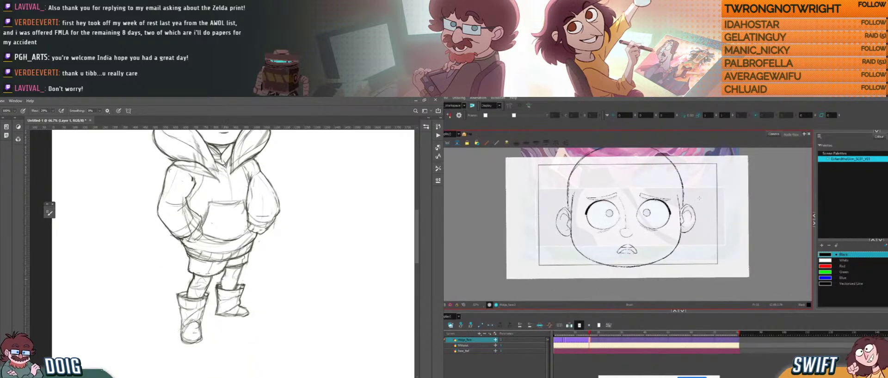
scroll(234, 236, down, 2)
key(.)
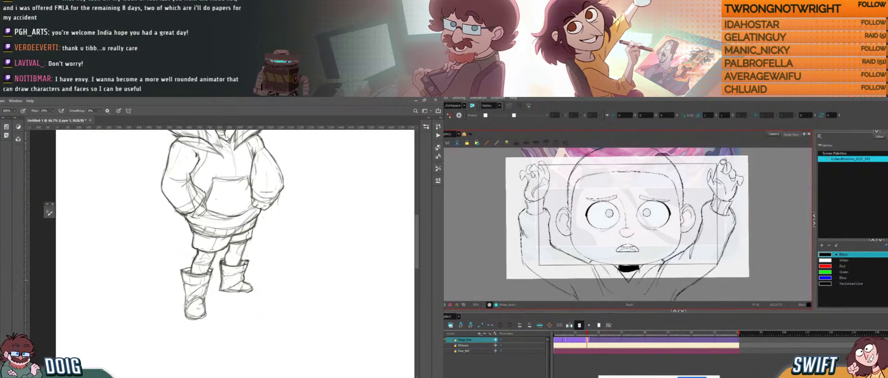
key(.)
key(.)
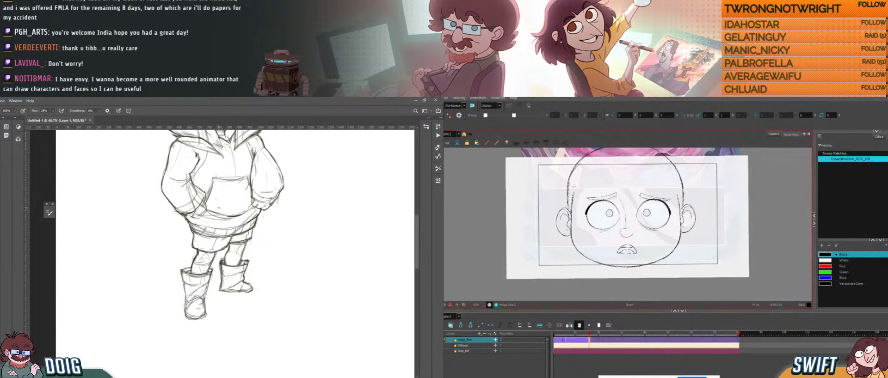
- Draw the hairline up one side of the boy's head in the in-between, following the neighbouring drawing
key(period)
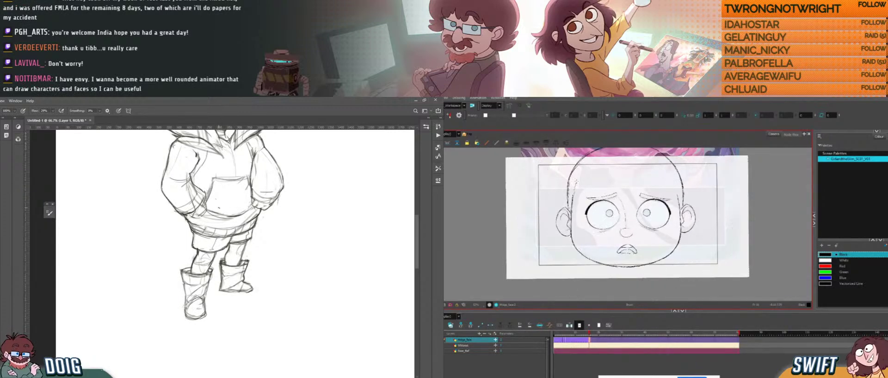
key(.)
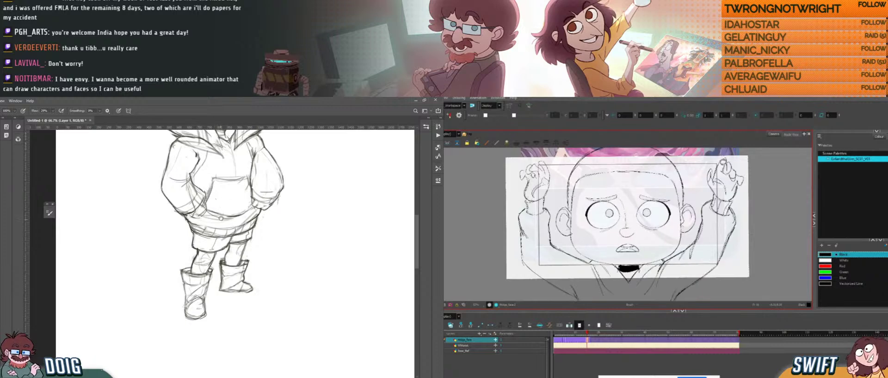
key(.)
mouse_move(240, 178)
mouse_down()
mouse_move(215, 231)
mouse_move(210, 214)
mouse_move(220, 292)
mouse_up()
key(.)
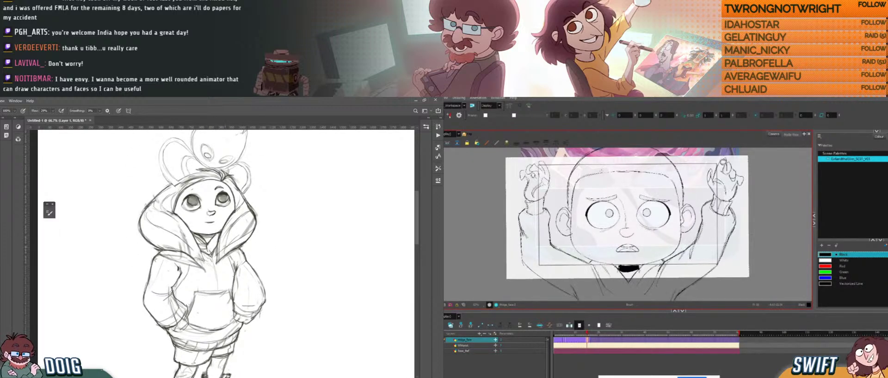
key(.)
drag(208, 250, 209, 214)
key(.)
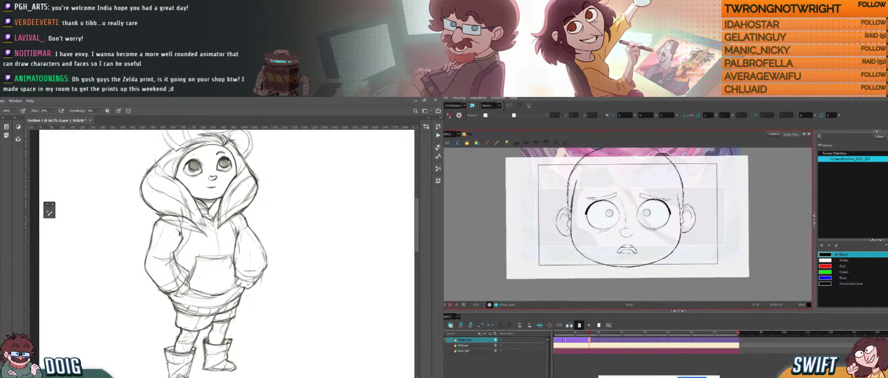
- Refine the boy's hairline near the temple in the in-between, flipping to the neighbouring drawing for reference
key(comma)
key(period)
key(comma)
key(period)
key(comma)
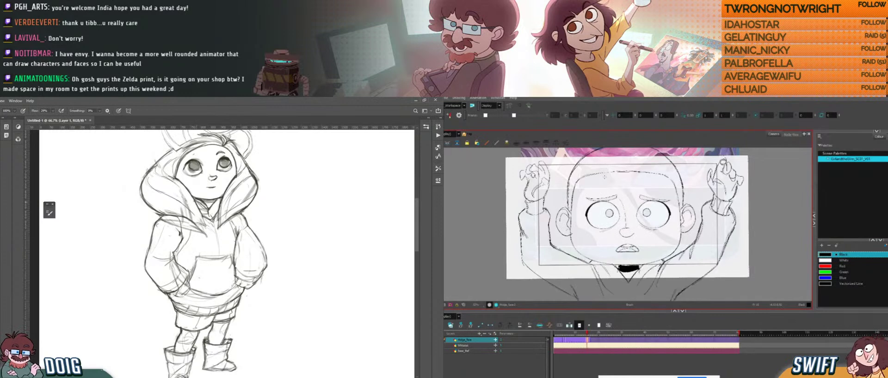
key(period)
key(comma)
key(period)
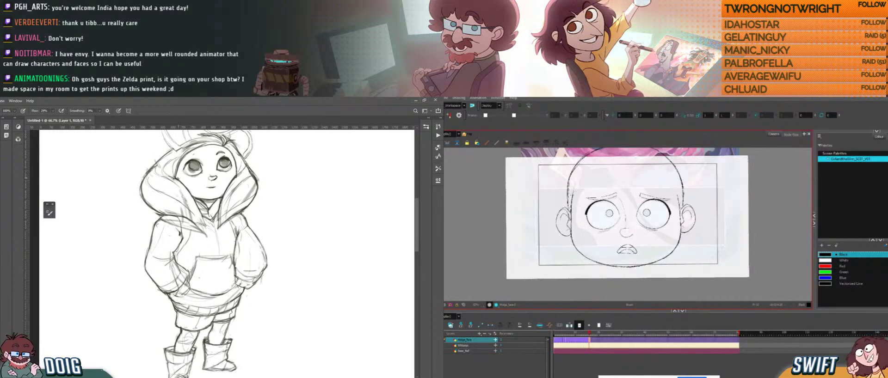
key(comma)
key(period)
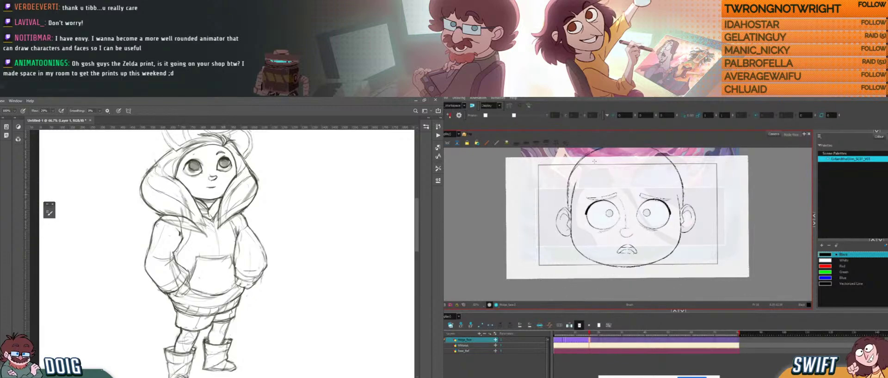
- Compare the boy's in-between with the neighbouring raised-arms drawing, examining how the hairline and head shape line up
key(comma)
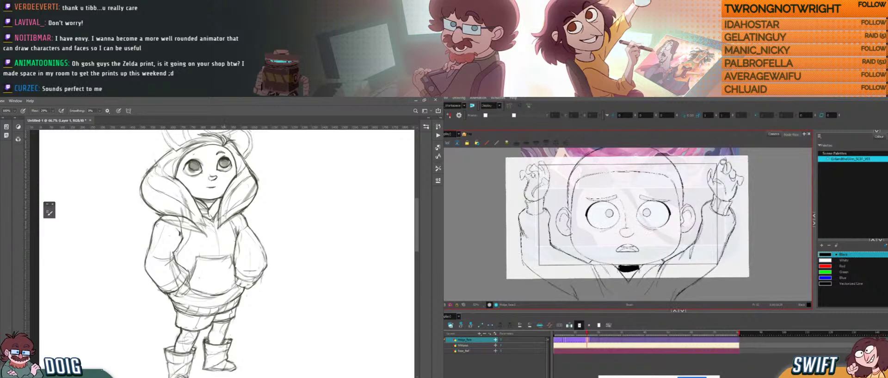
key(period)
key(comma)
key(period)
key(comma)
key(period)
key(comma)
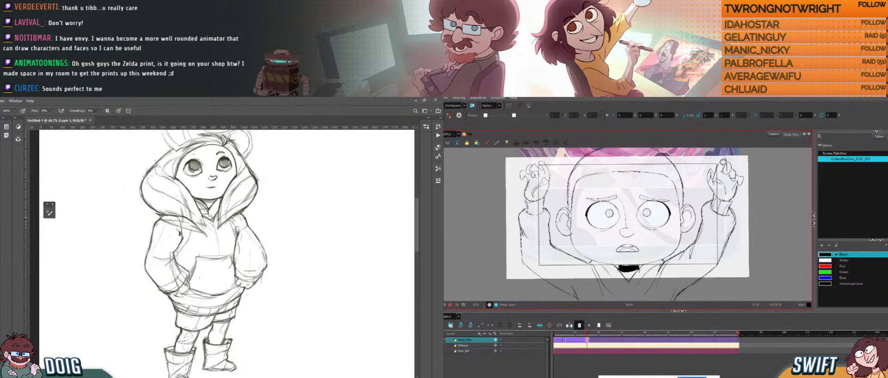
key(period)
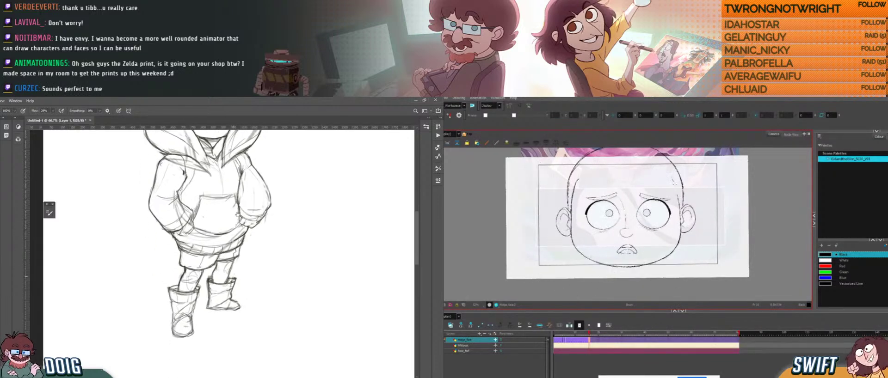
- Clean up the hooded character's legs and boots with the eraser, flipping the boy's in-between against its neighbouring drawing
scroll(227, 254, down, 3)
key(e)
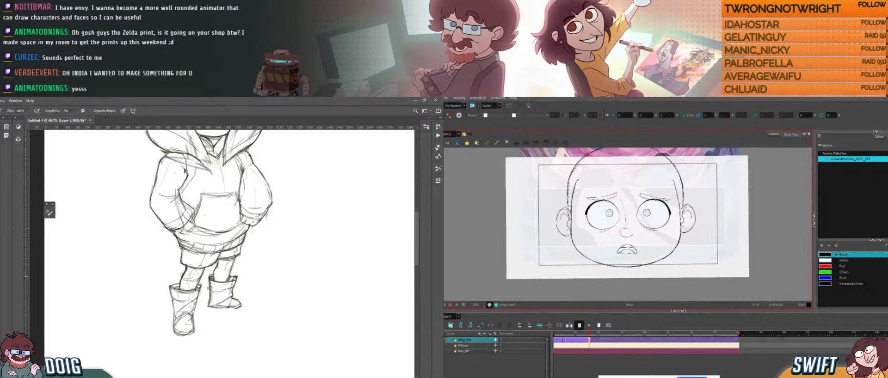
key(comma)
key(period)
key(comma)
key(period)
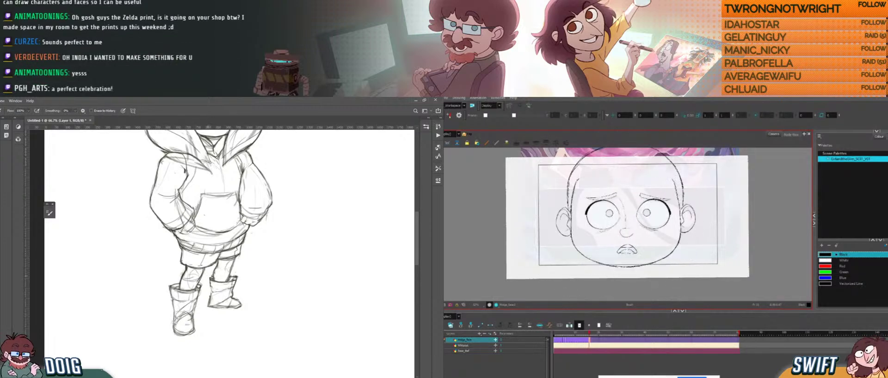
key(comma)
key(period)
key(comma)
key(period)
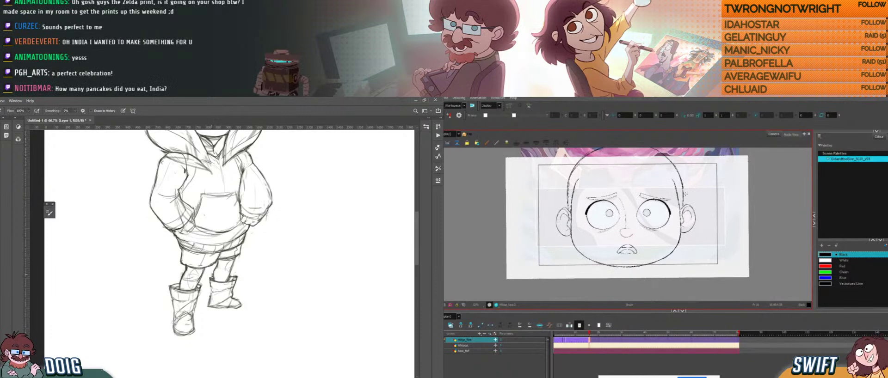
key(comma)
key(period)
- Refine the hooded character's boots with short brush strokes and eraser touches, while checking the boy's in-between against its neighbour
key(b)
key(comma)
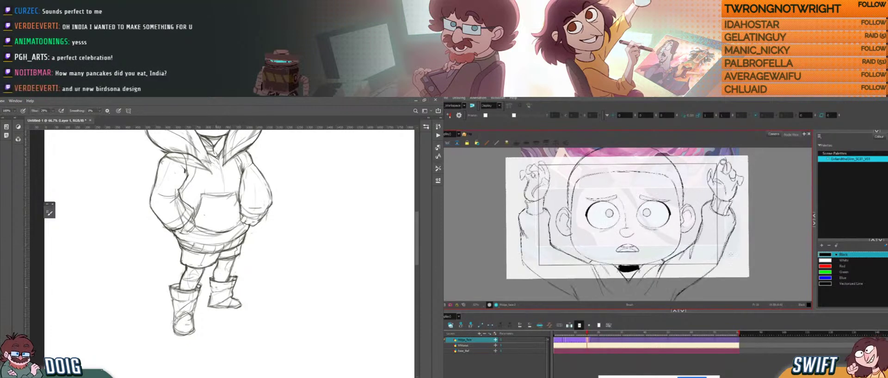
key(period)
key(comma)
key(period)
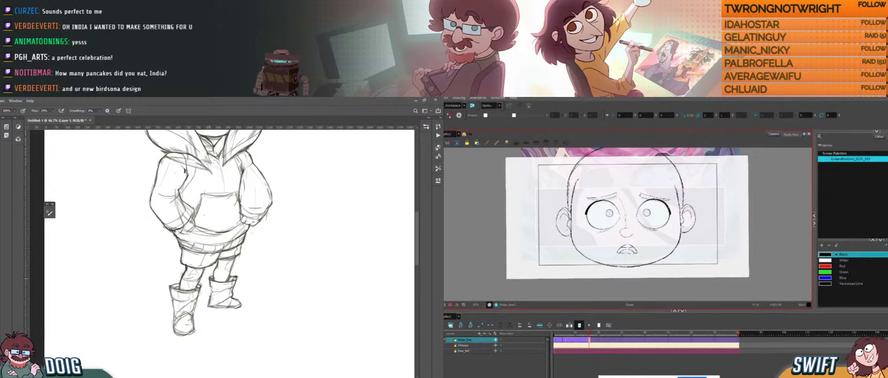
drag(210, 279, 211, 290)
key(comma)
key(period)
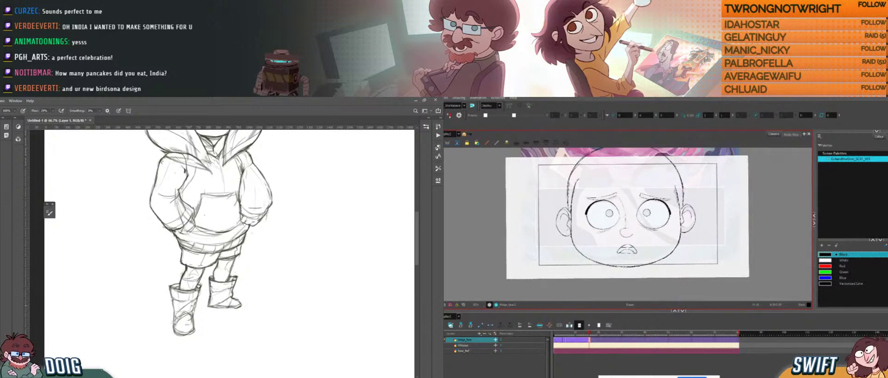
mouse_move(196, 299)
mouse_down()
mouse_move(192, 319)
mouse_move(196, 306)
mouse_up()
key(comma)
key(period)
key(e)
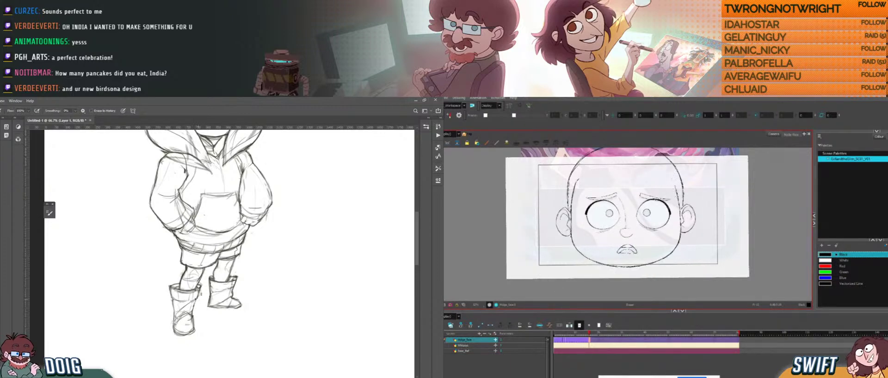
key(b)
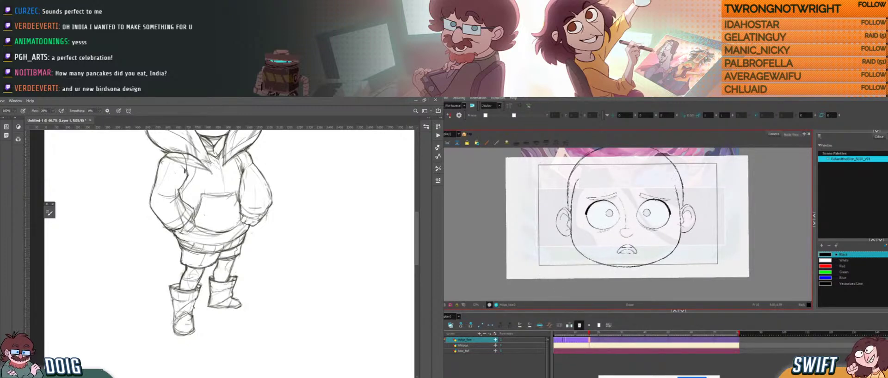
- Try drawing the curved corner of the boy's hairline from the temple onto the forehead, following the neighbouring drawing
key(period)
key(comma)
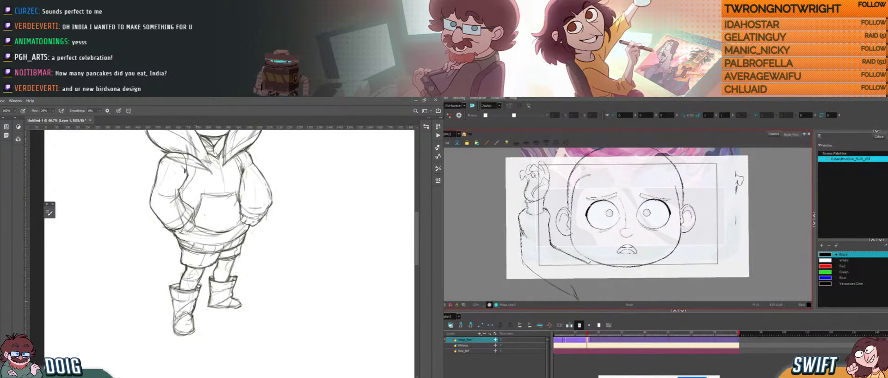
drag(264, 248, 252, 271)
key(period)
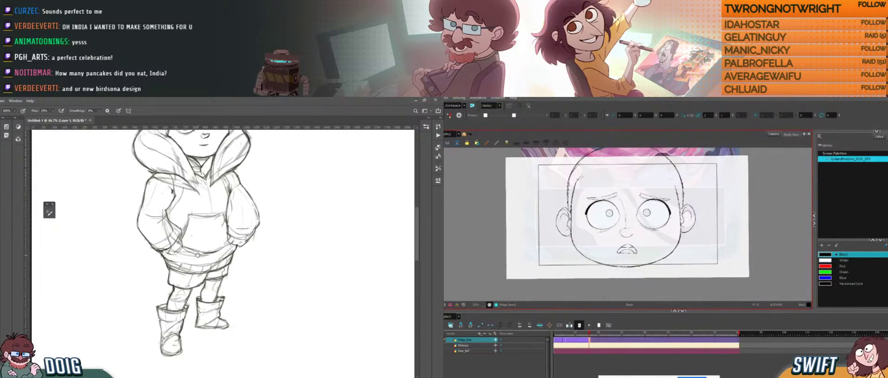
drag(206, 251, 186, 261)
drag(179, 303, 185, 277)
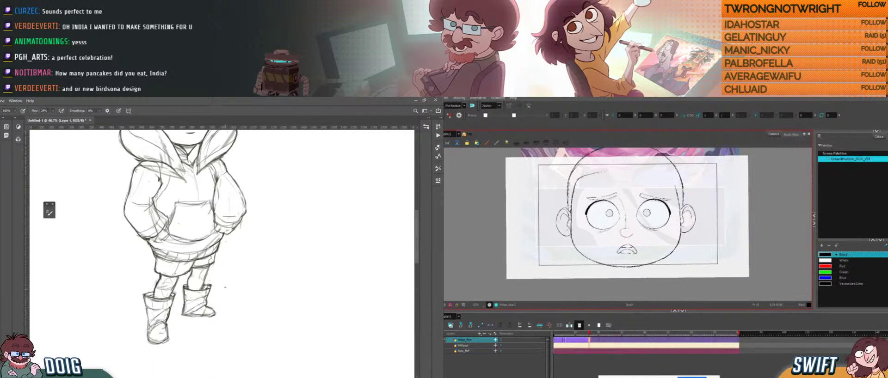
- Try extending the boy's hairline across the middle of the forehead, flipping to the neighbouring drawing for reference
key(e)
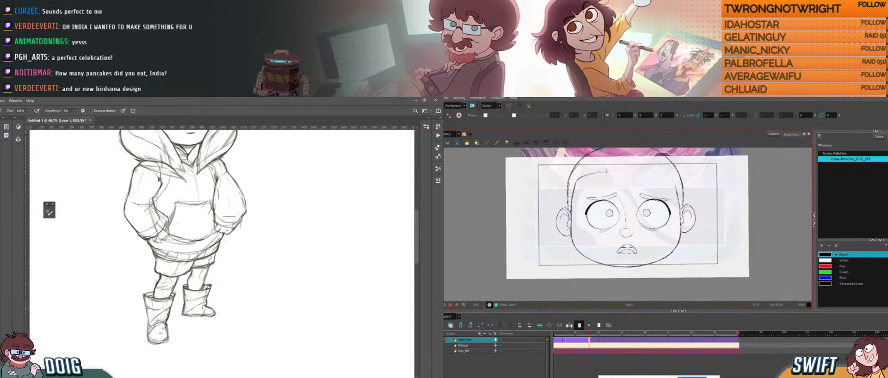
key(comma)
key(period)
key(comma)
key(b)
key(period)
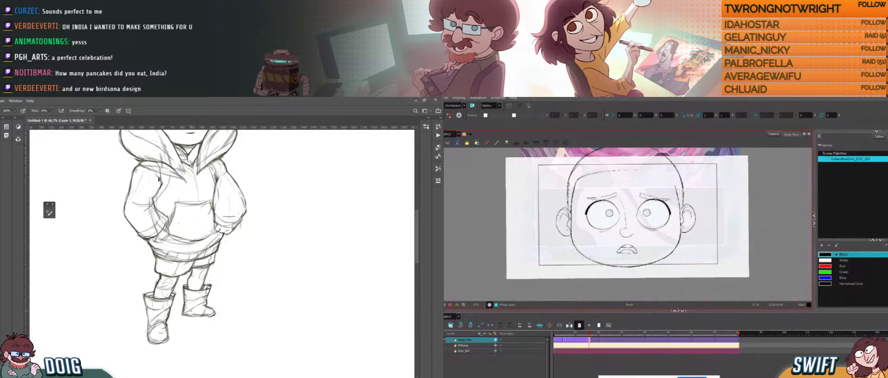
key(comma)
key(period)
key(comma)
key(period)
key(comma)
drag(210, 254, 206, 274)
key(period)
scroll(222, 250, down, 1)
- Try adjusting the forehead hairline stroke and continuing it across to the boy's opposite temple
key(e)
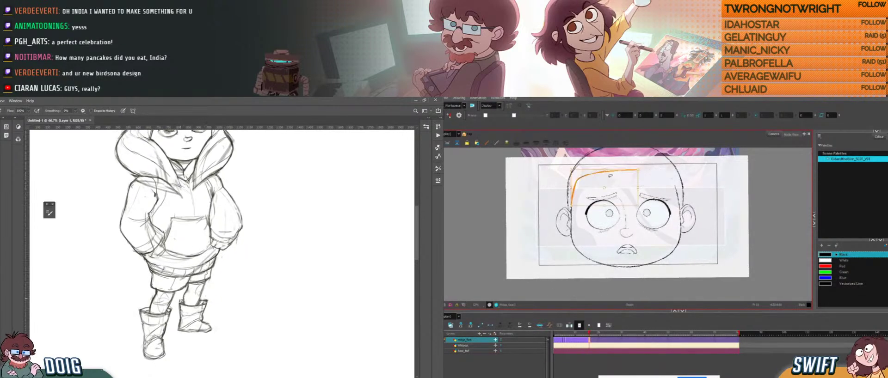
drag(184, 293, 184, 305)
key(alt+b)
key(comma)
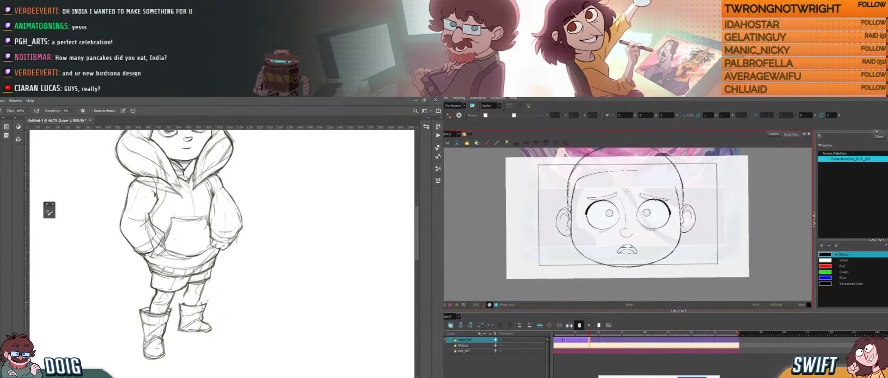
key(b)
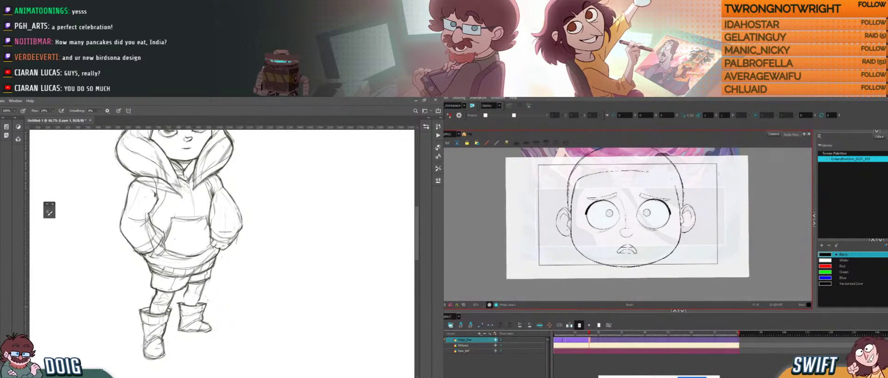
key(e)
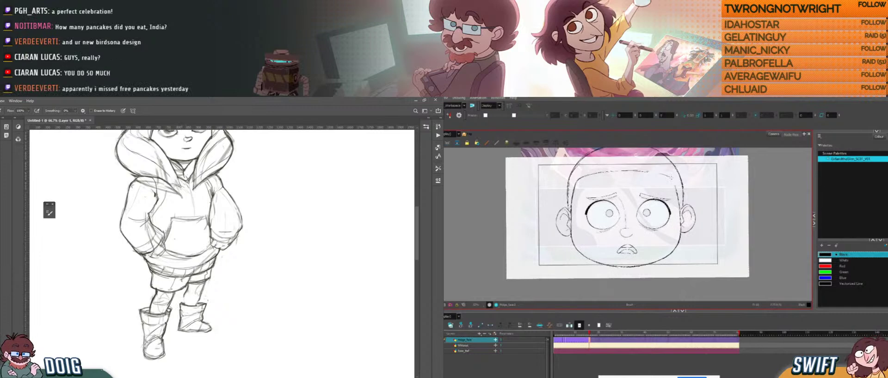
key(b)
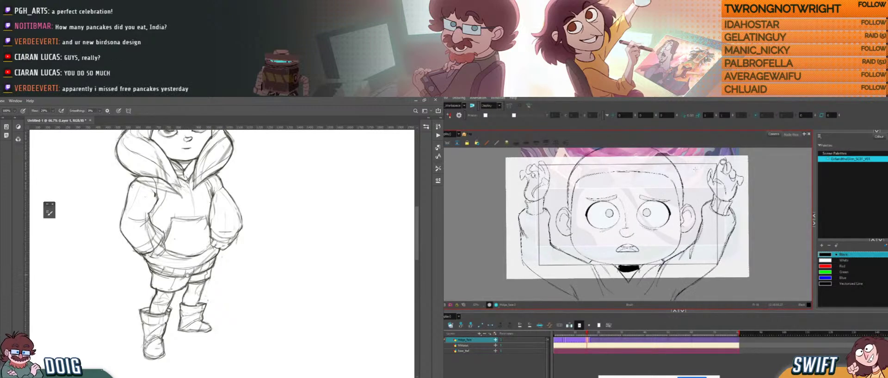
drag(190, 240, 196, 227)
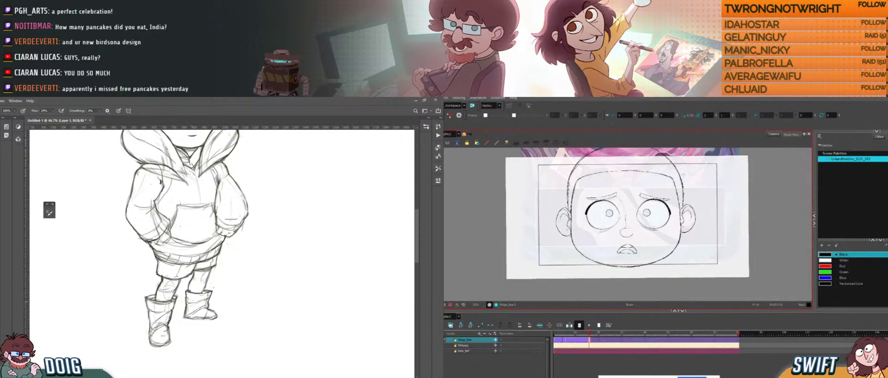
drag(197, 257, 203, 257)
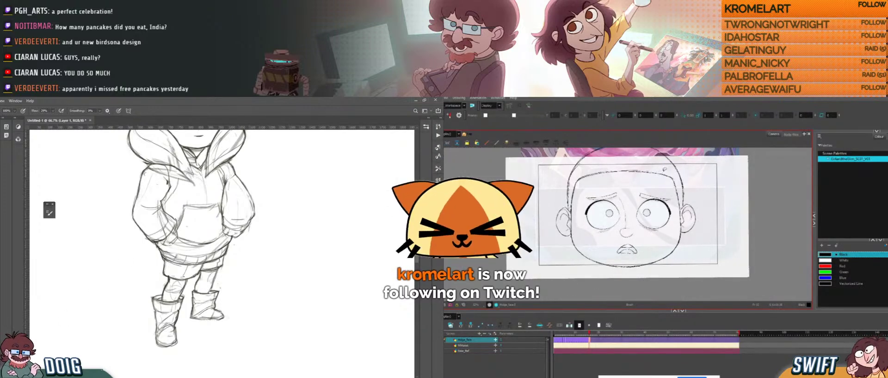
- Delete the boy's forehead hairline stroke and redraw it as a curve from one temple to the other
click(664, 178)
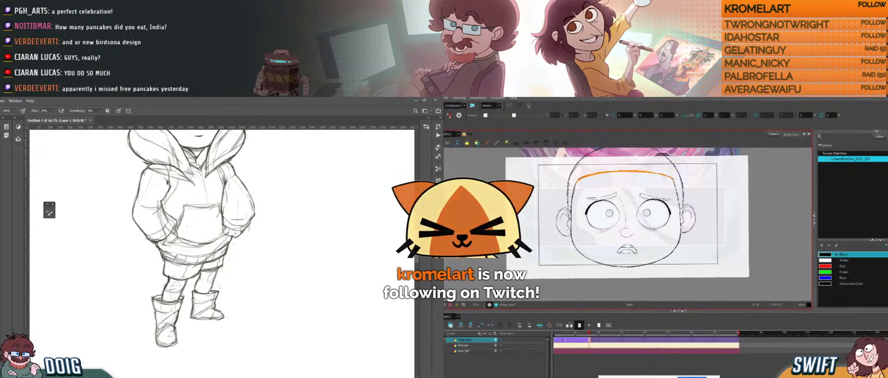
key(Delete)
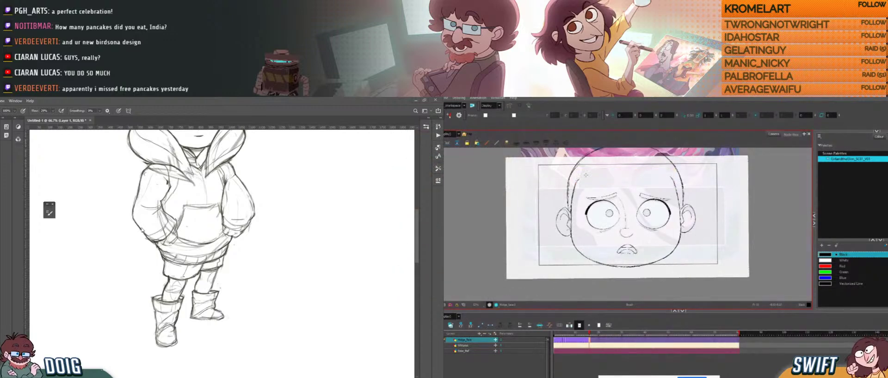
drag(581, 178, 610, 172)
key(.)
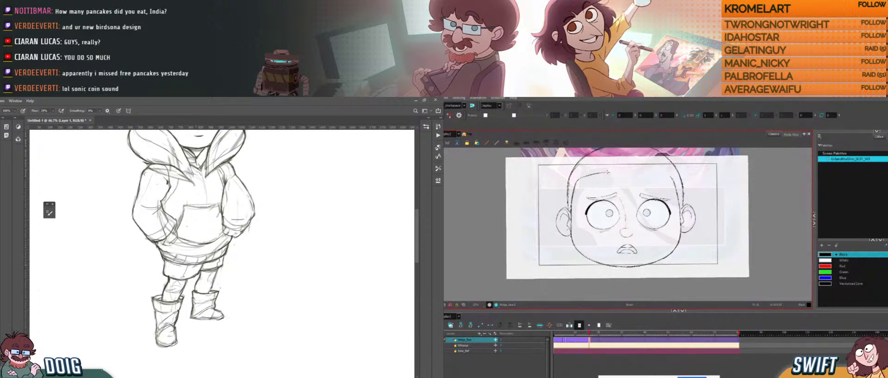
drag(608, 172, 631, 172)
key(.)
key(.)
key(e)
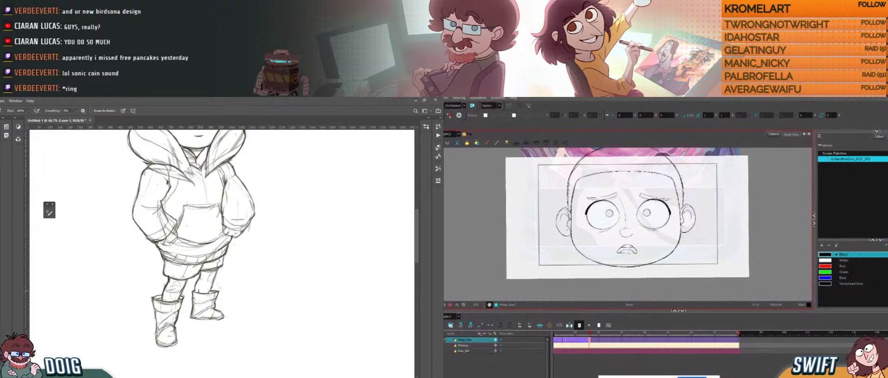
- Select the redrawn forehead hairline and adjust its fit, checking it against the neighbouring drawing
key(alt+s)
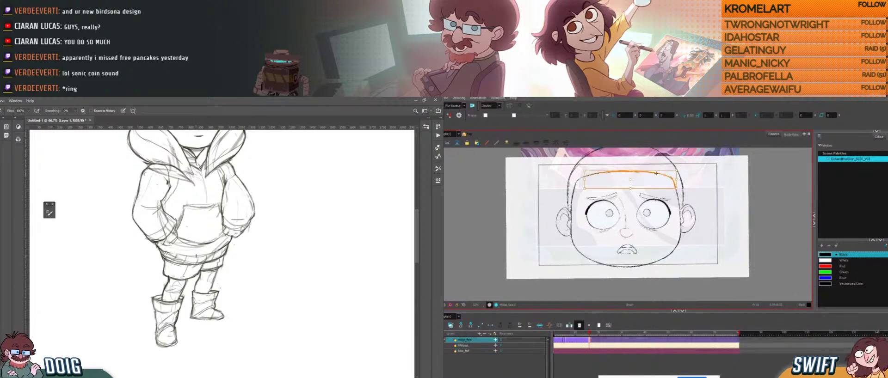
drag(629, 174, 597, 174)
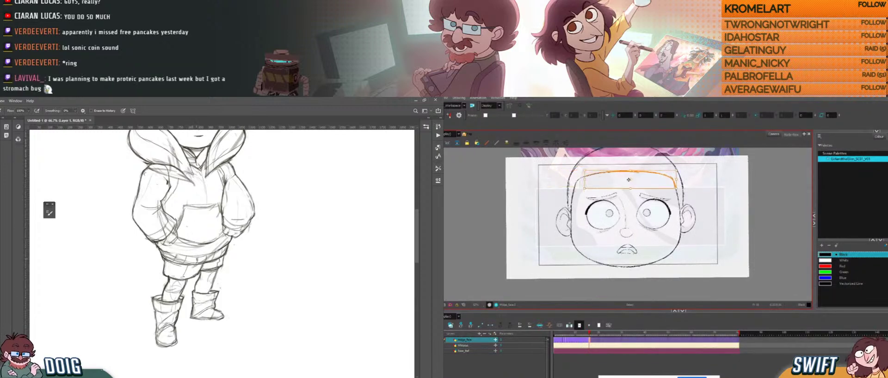
drag(621, 170, 680, 181)
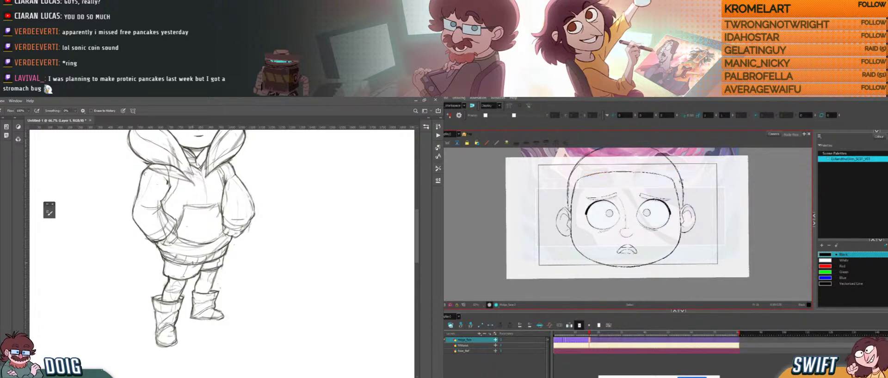
key(comma)
key(period)
key(comma)
key(period)
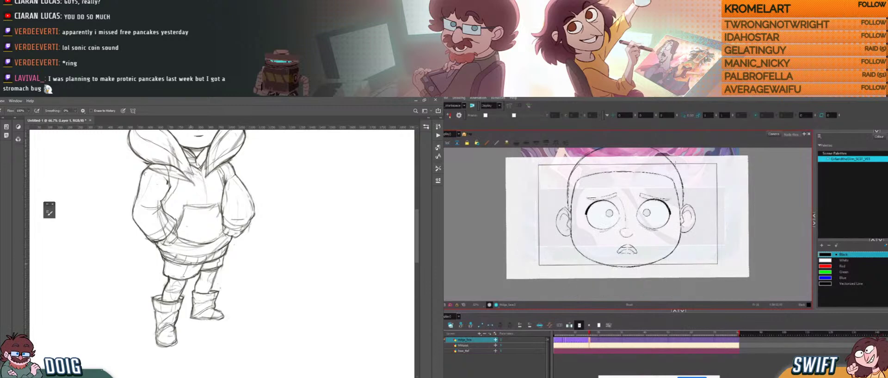
key(comma)
key(period)
- Trim the end of the boy's forehead hairline and touch it up at the temple with a short brush stroke
key(alt+s)
click(662, 172)
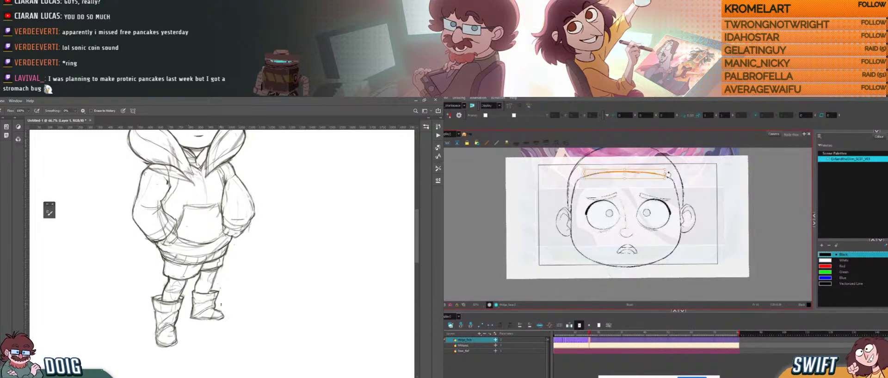
key(Delete)
click(664, 176)
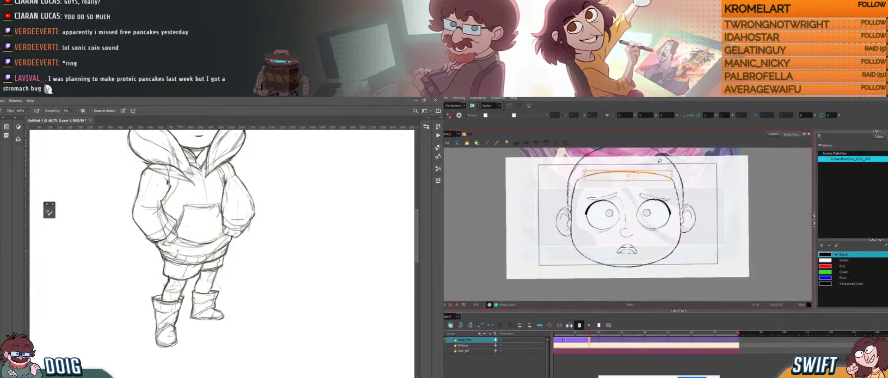
drag(634, 173, 601, 175)
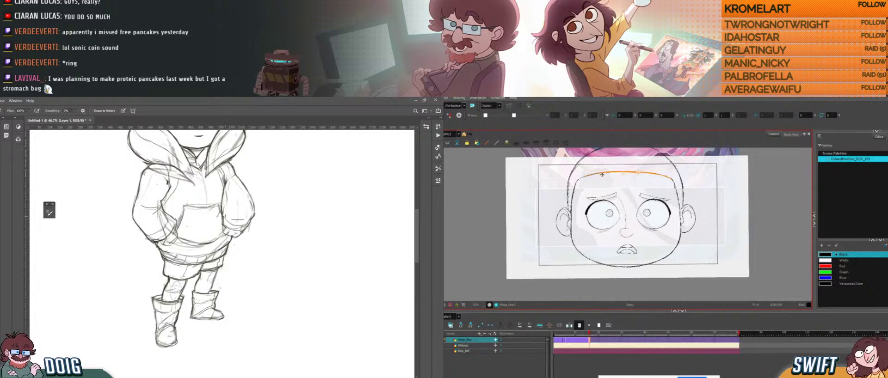
key(b)
drag(673, 172, 677, 171)
key(alt+b)
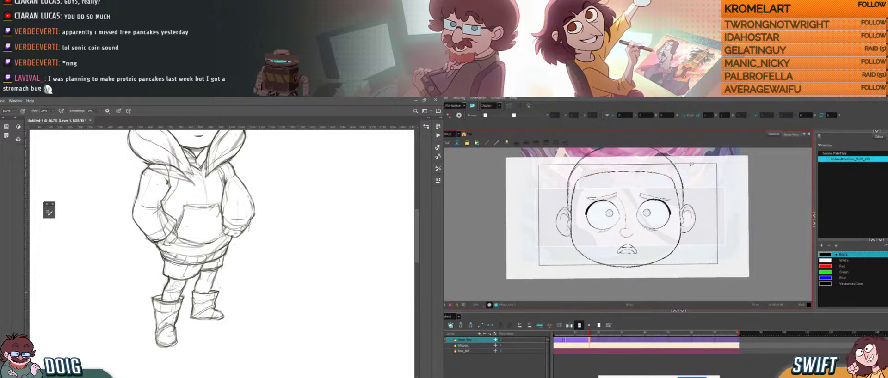
- Save the drawing and check the boy's new hairline against the neighbouring drawing
key(ctrl+s)
mouse_move(162, 267)
mouse_down()
mouse_move(113, 320)
mouse_move(123, 311)
mouse_up()
key(f)
key(g)
key(f)
key(g)
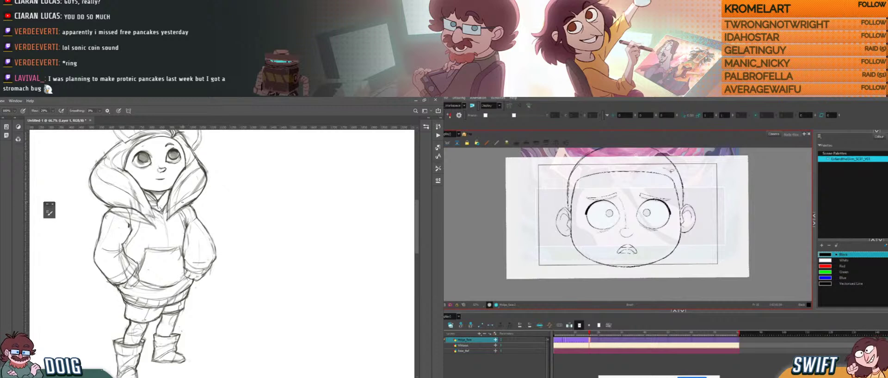
- Select the boy's forehead hairline, tidy its end at the temple and compare it with the neighbouring drawing
drag(674, 179, 583, 176)
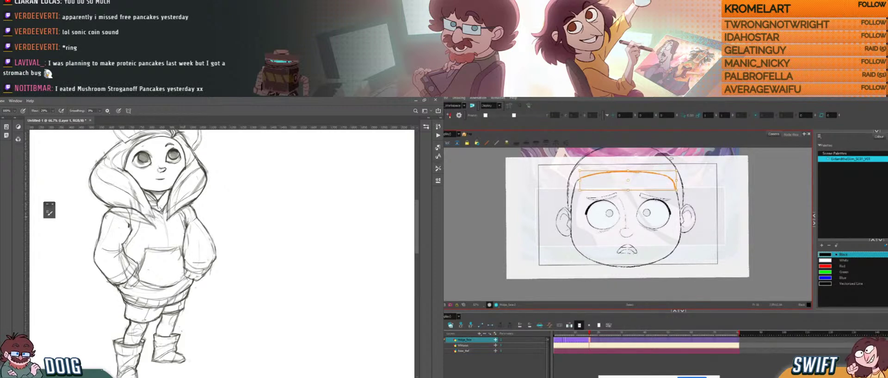
click(671, 159)
key(alt+b)
key(f)
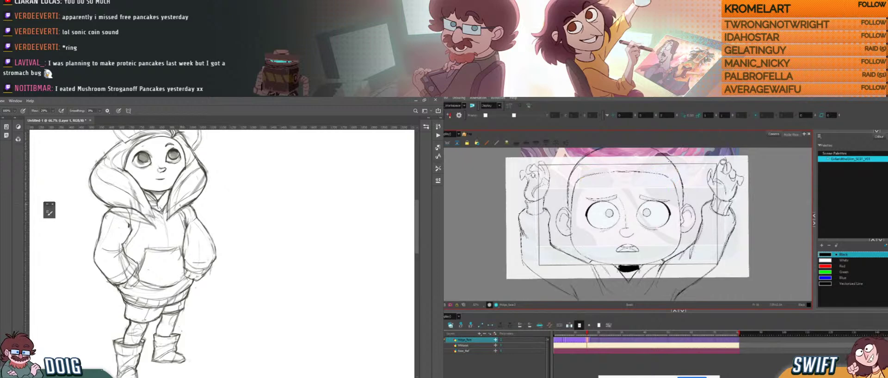
key(g)
key(e)
key(f)
key(g)
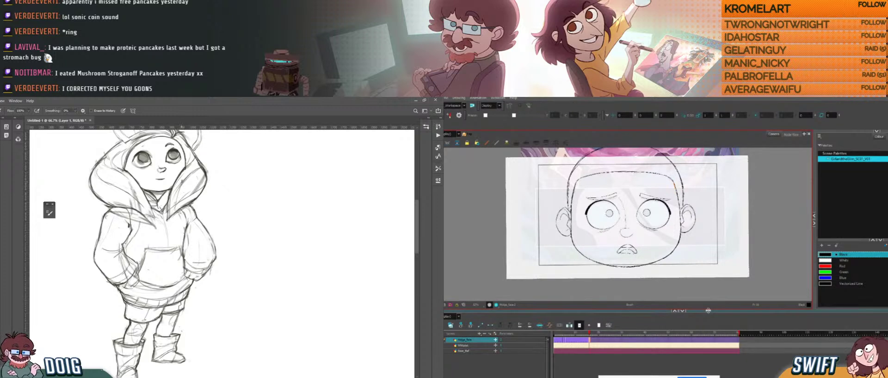
- Reselect the forehead hairline and rotate it slightly to fit the temples, checking it against the neighbouring drawing
key(b)
key(alt+s)
mouse_move(638, 177)
mouse_down()
mouse_move(585, 178)
mouse_move(644, 164)
mouse_up()
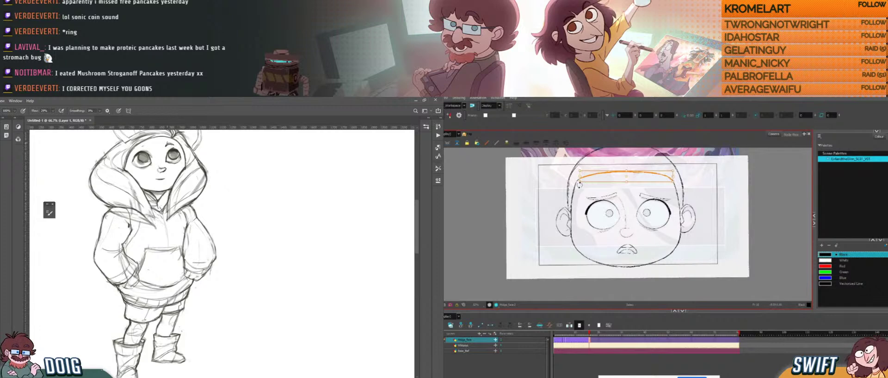
drag(580, 185, 577, 186)
key(alt+b)
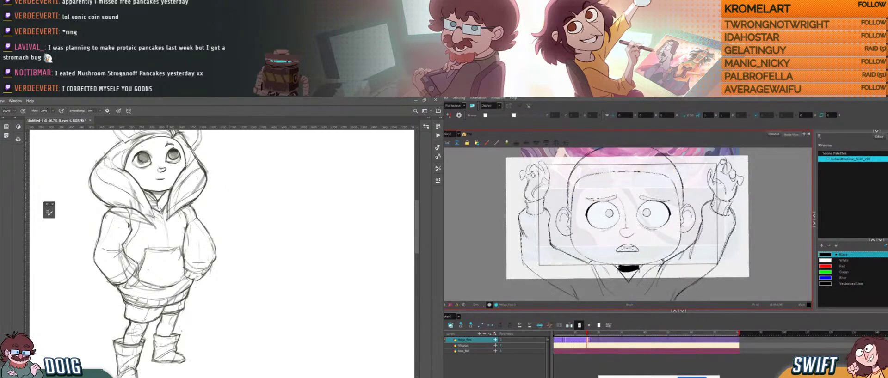
key(.)
key(.)
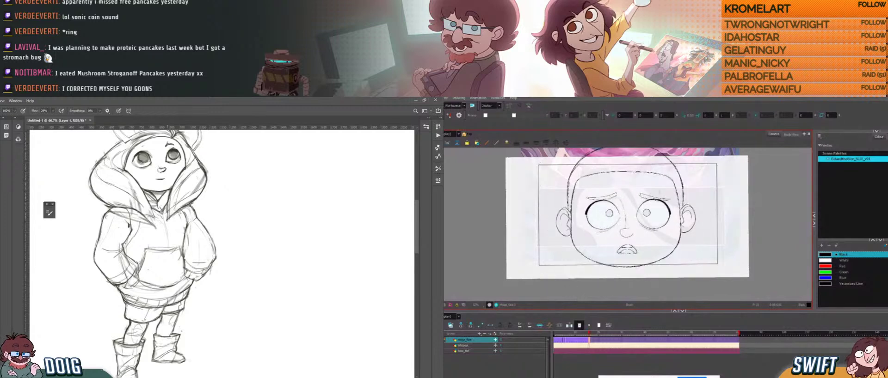
- Select the upper part of the forehead hairline and check its fit against the neighbouring drawing
click(641, 175)
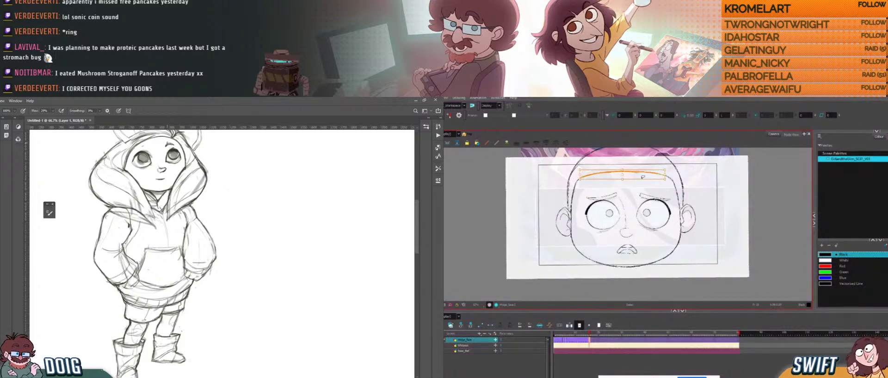
key(alt+b)
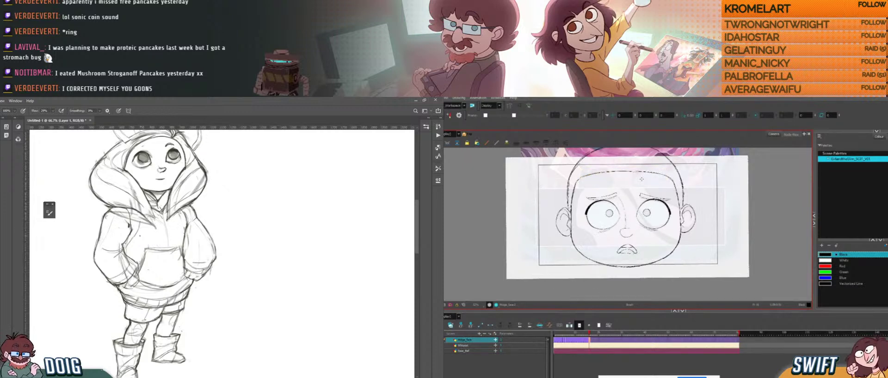
key(.)
drag(122, 221, 127, 211)
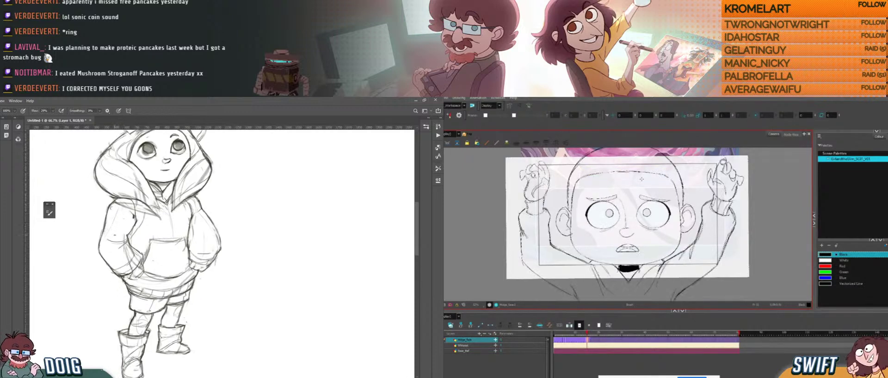
- Paint the black neck shadow under the boy's chin, using the neighbouring drawing as reference
key(.)
key(.)
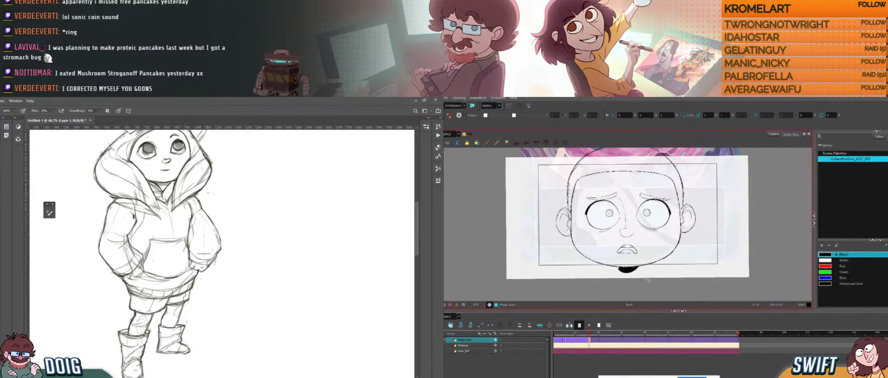
key(.)
key(alt+i)
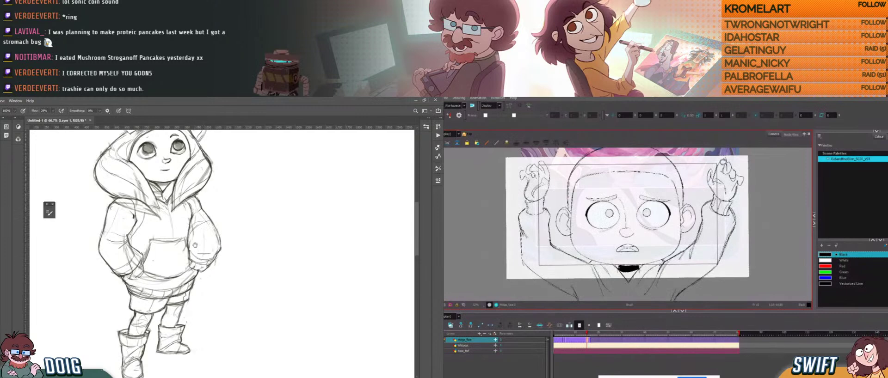
- Draw the first diagonal collar edge below the boy's neck shadow
drag(187, 262, 199, 229)
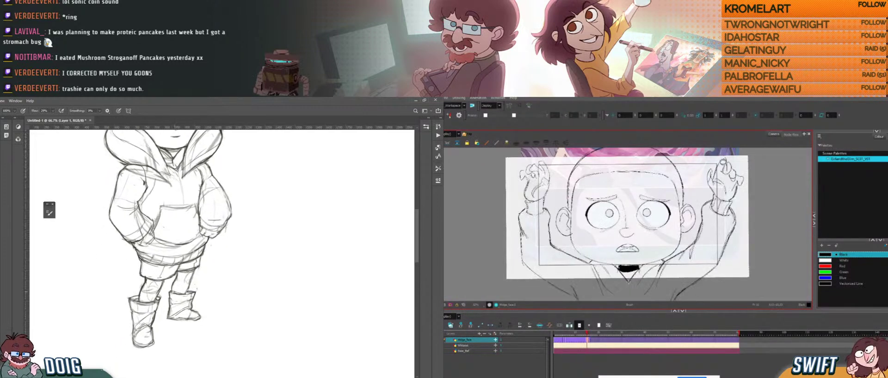
drag(164, 289, 169, 274)
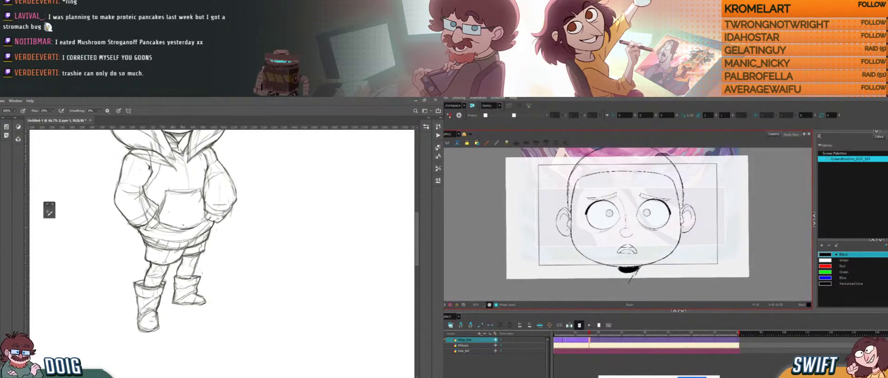
drag(202, 211, 147, 303)
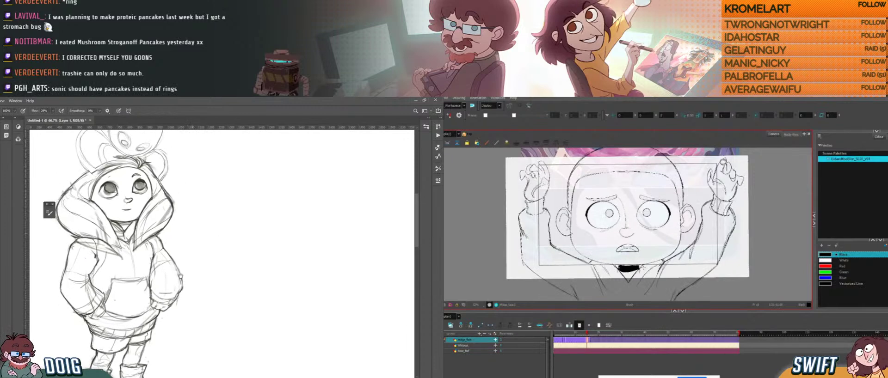
key(e)
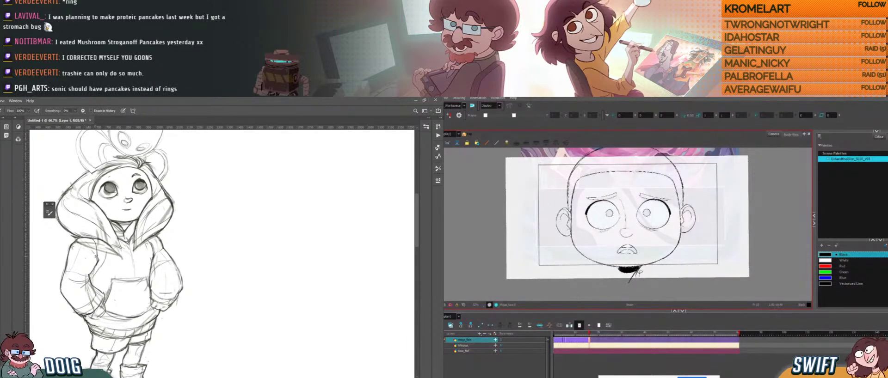
key(b)
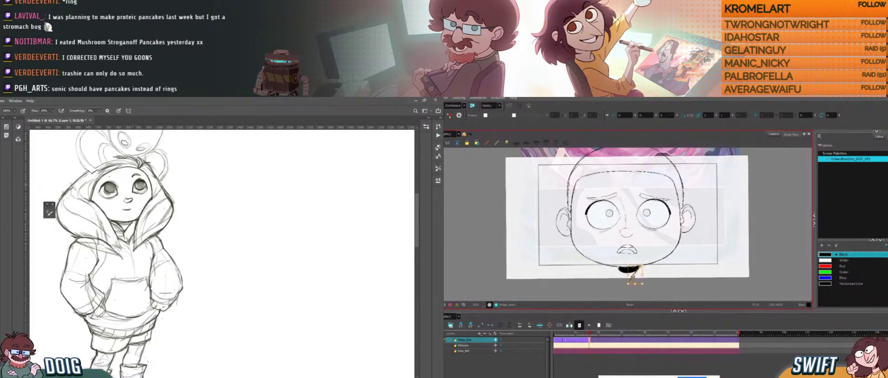
- Reposition the first collar edge and draw the opposite edge to form a V below the neck
key(alt+s)
drag(642, 275, 644, 273)
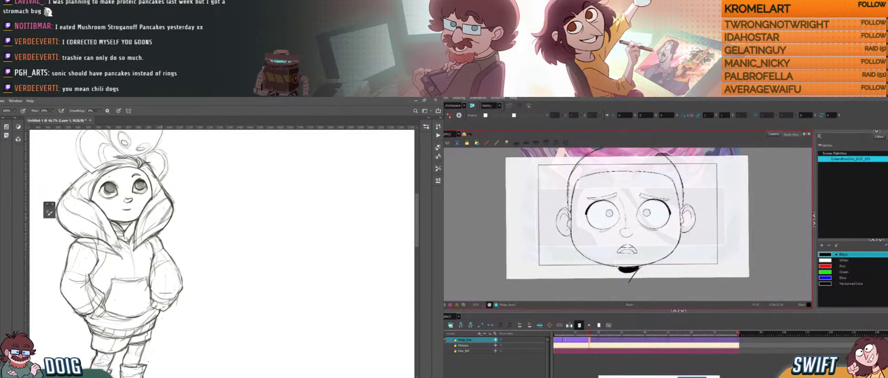
drag(176, 271, 181, 286)
drag(620, 270, 629, 282)
mouse_move(182, 249)
mouse_down()
mouse_move(202, 239)
mouse_move(219, 246)
mouse_move(232, 226)
mouse_move(222, 260)
mouse_move(243, 226)
mouse_move(226, 238)
mouse_up()
key(ctrl+minus)
key(ctrl+plus)
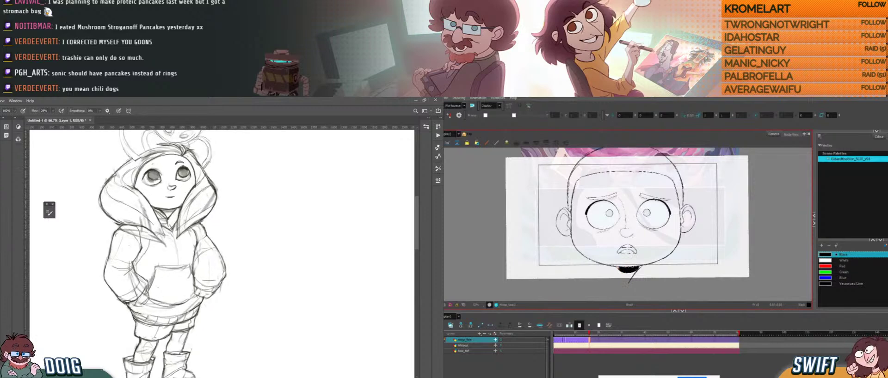
- Erase and redraw the side outline of the small creature's head above the hooded character
drag(152, 174, 153, 243)
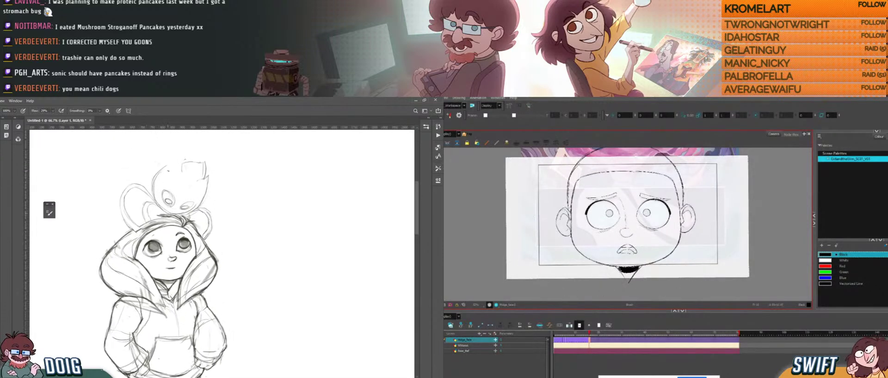
key(e)
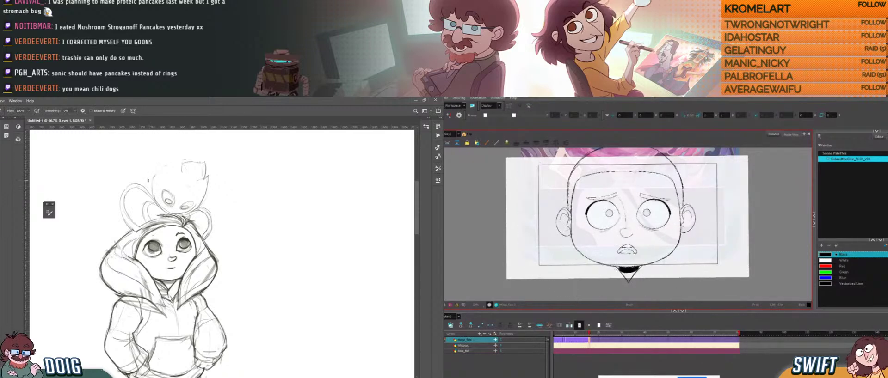
key(b)
drag(153, 181, 155, 195)
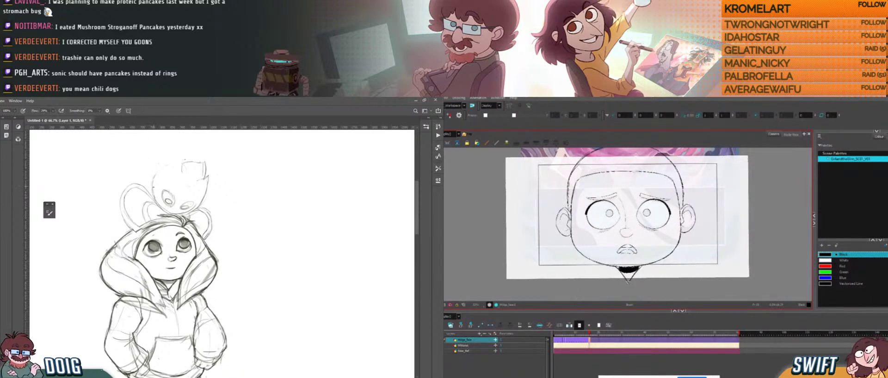
key(e)
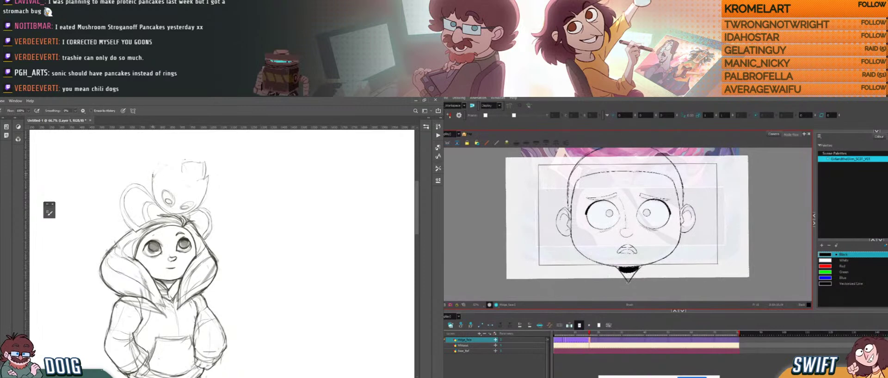
key(b)
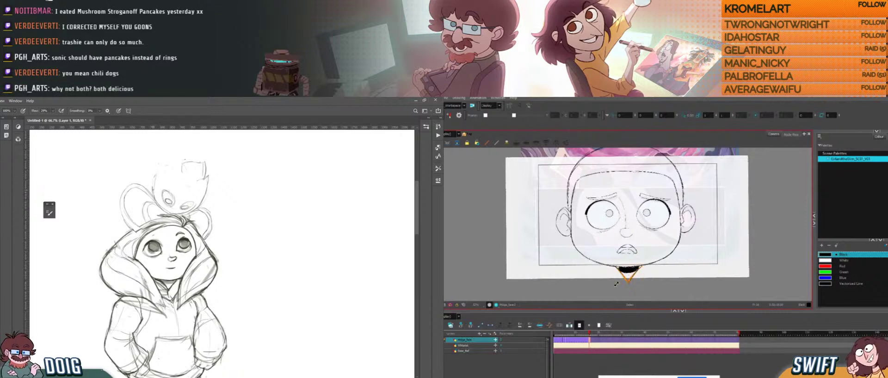
- Fit the boy's V-shaped collar to the neighbouring drawing and erase part of the creature's outer outline
key(alt+b)
mouse_move(193, 190)
mouse_down()
mouse_move(185, 204)
mouse_move(194, 217)
mouse_up()
key(comma)
key(period)
key(comma)
key(period)
key(e)
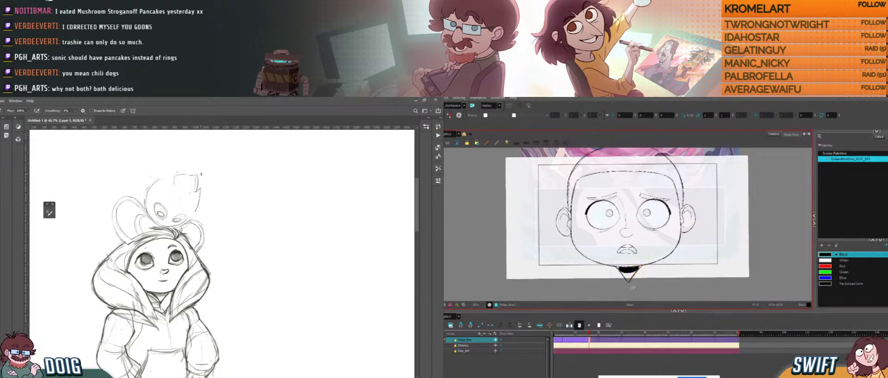
key(b)
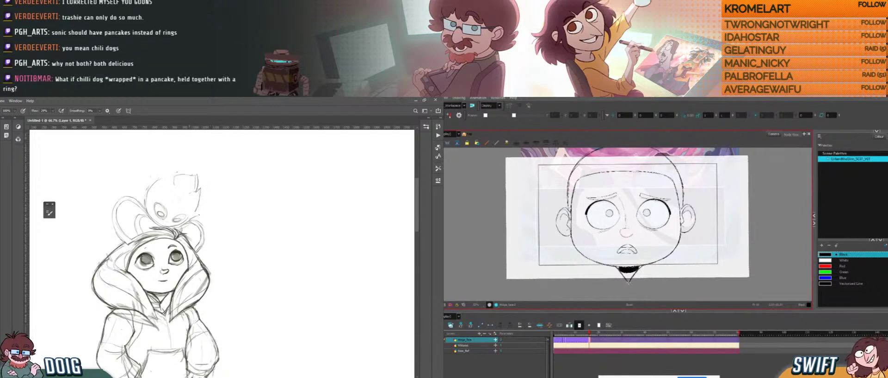
- Clean up stray lines beside the creature's head while comparing the boy's collar with the neighbouring drawing
key(comma)
key(e)
key(period)
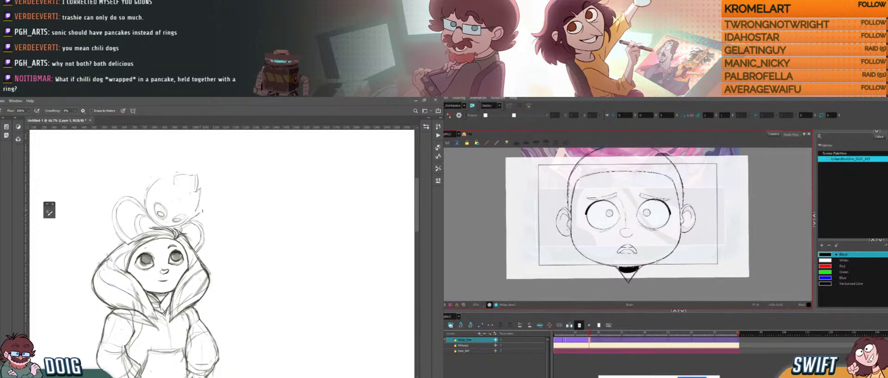
key(comma)
key(period)
key(comma)
key(period)
key(comma)
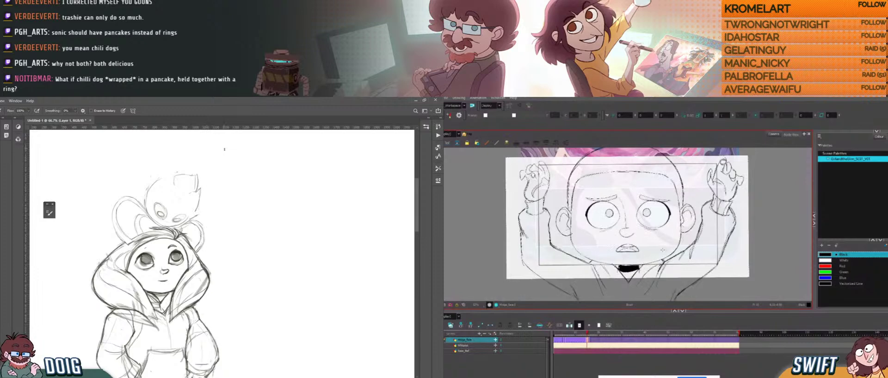
- Mark one shoulder's starting point below the boy's jaw, matching the neighbouring drawing
key(period)
key(b)
key(comma)
key(period)
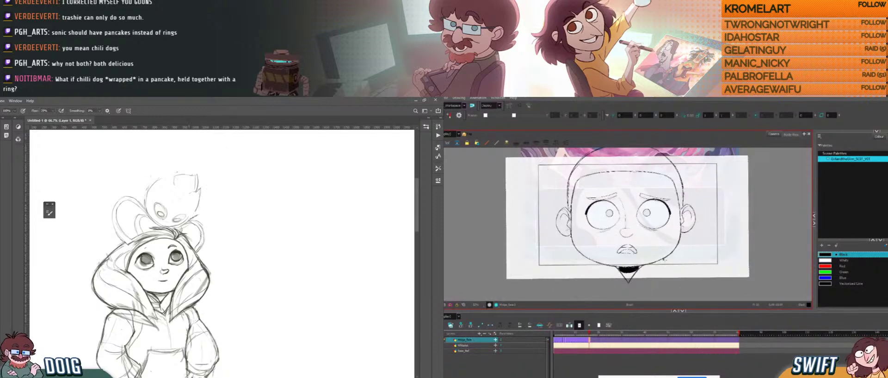
key(period)
key(comma)
key(e)
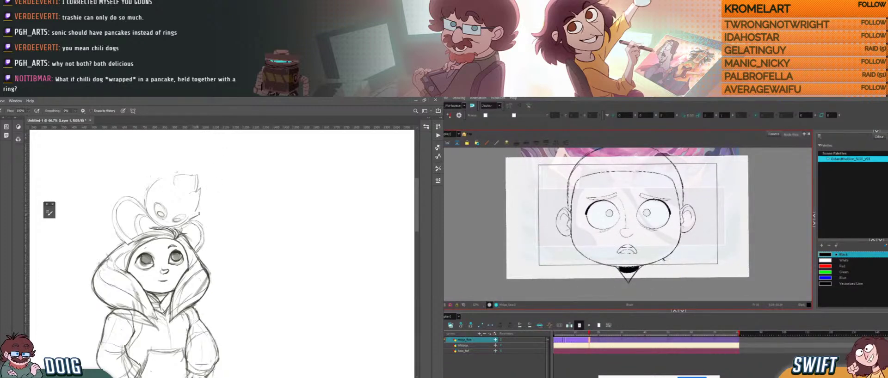
- Rework the lower edge of the creature's head and mark the boy's opposite shoulder below the jaw
drag(198, 214, 191, 219)
key(period)
key(comma)
key(b)
key(period)
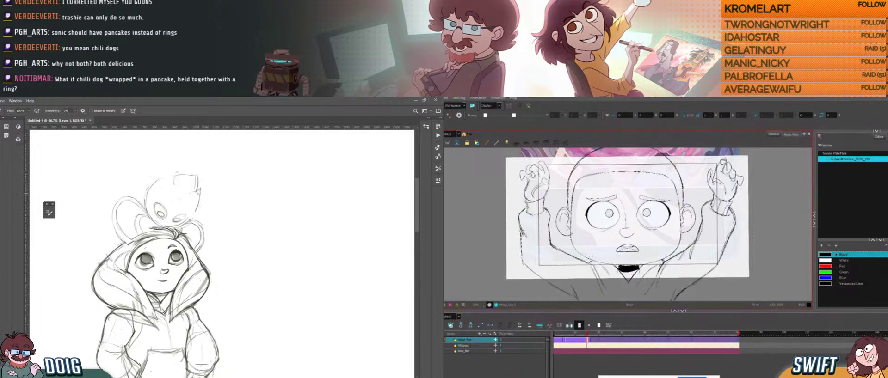
key(comma)
drag(197, 216, 186, 224)
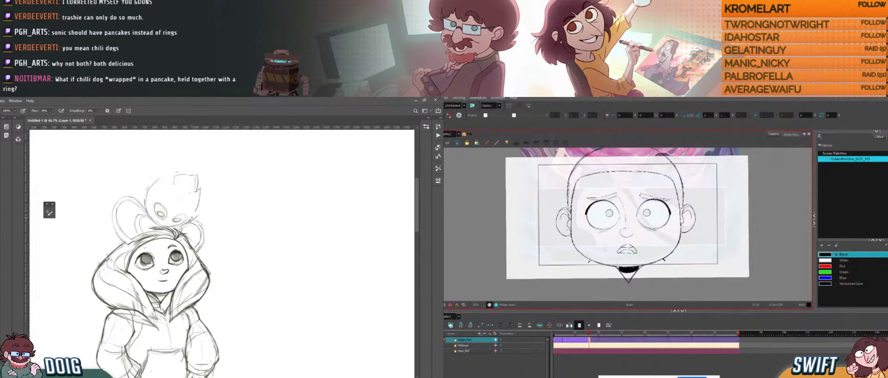
- Round out the outer side of the creature's head and draw a line from the boy's shoulder mark towards the collar
key(period)
key(comma)
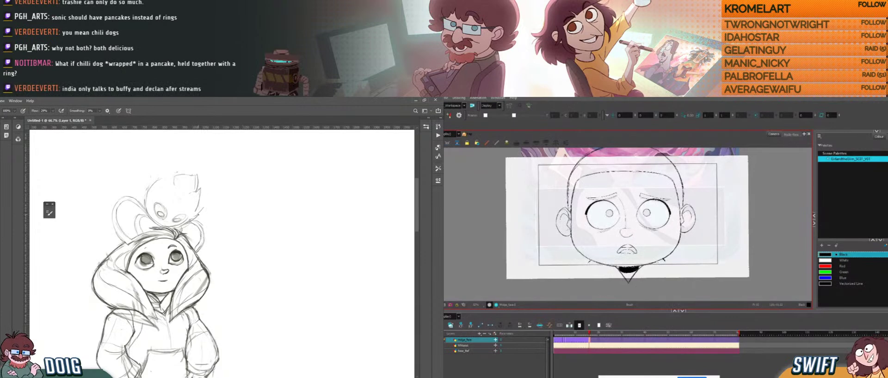
key(period)
key(comma)
mouse_move(202, 189)
mouse_down()
mouse_move(204, 206)
mouse_move(196, 188)
mouse_up()
key(e)
key(period)
key(comma)
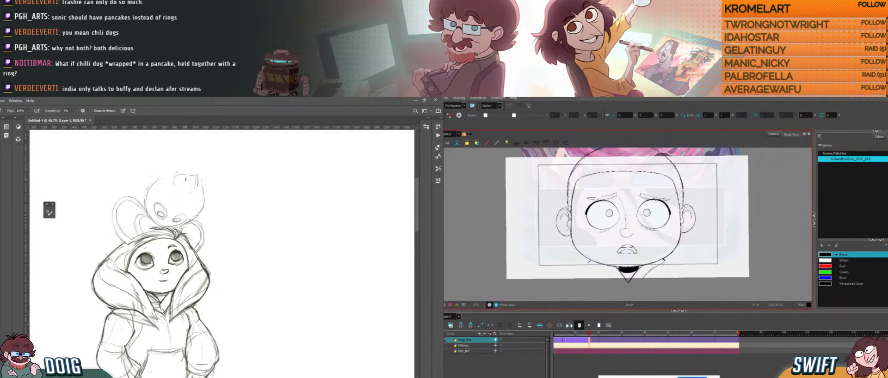
key(b)
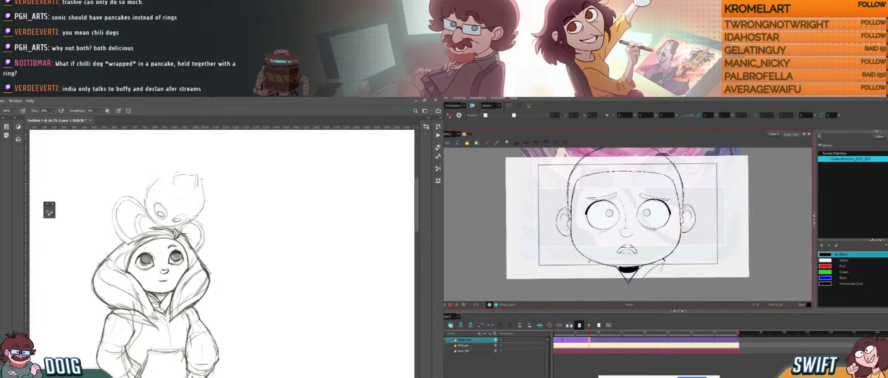
- Extend the boy's collar line down from the shoulder mark beneath the jaw, matching the neighbouring drawing, and tidy the creature's head
mouse_move(201, 179)
mouse_down()
mouse_move(202, 192)
mouse_move(197, 186)
mouse_up()
key(e)
key(period)
key(comma)
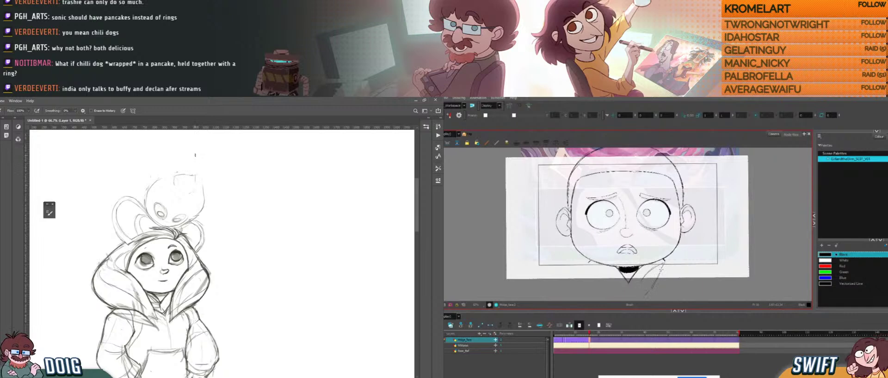
drag(660, 276, 648, 293)
key(comma)
key(period)
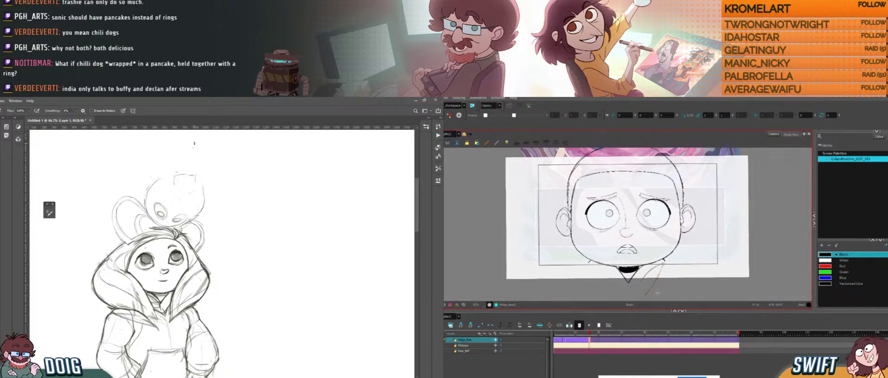
key(comma)
key(period)
key(comma)
key(period)
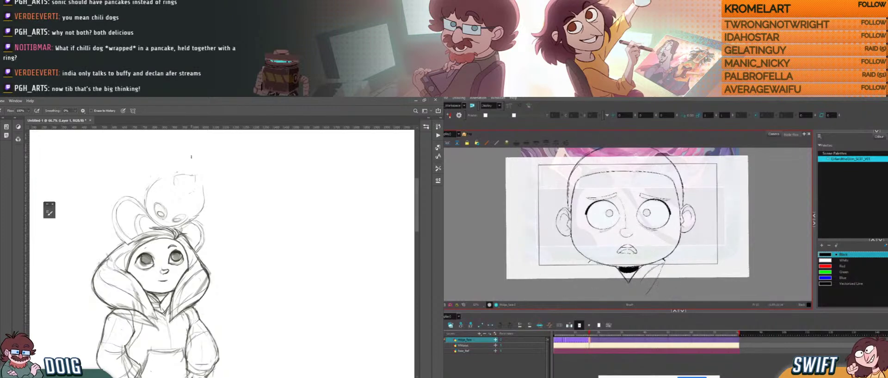
- Draw the matching collar lines on the opposite side of the boy's neck, placing them against the neighbouring drawing
key(comma)
key(period)
key(comma)
key(period)
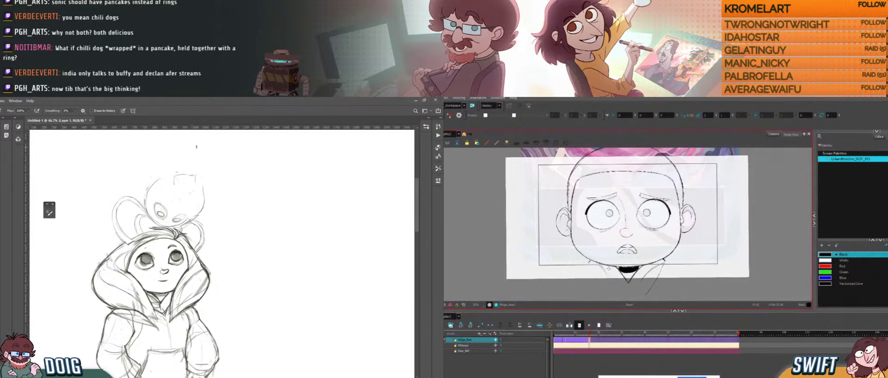
key(comma)
key(period)
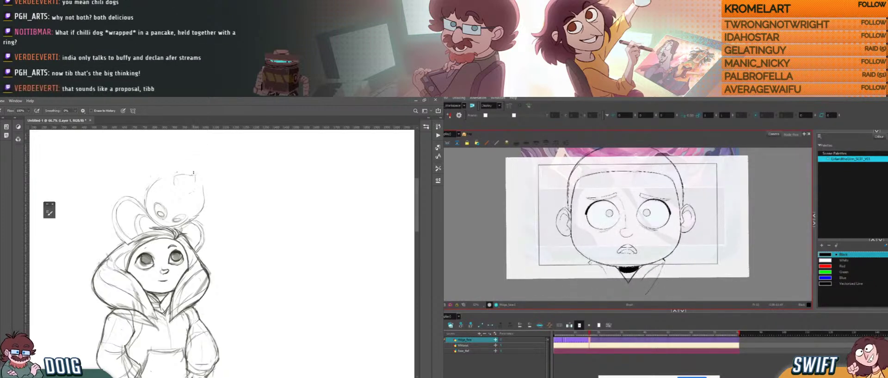
key(comma)
key(period)
key(comma)
key(period)
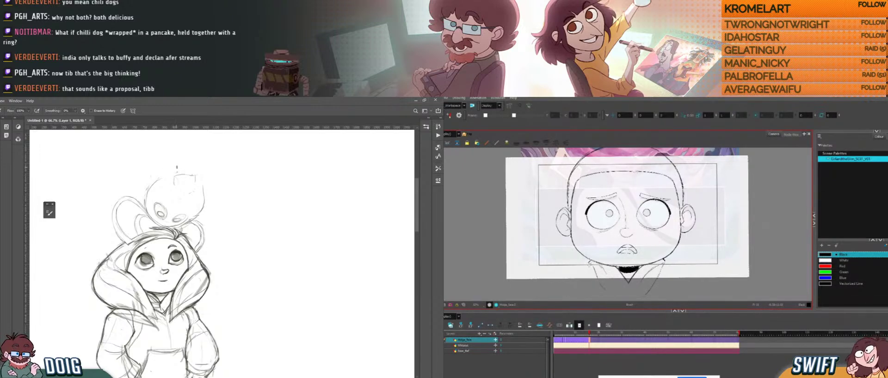
key(comma)
key(period)
key(comma)
key(period)
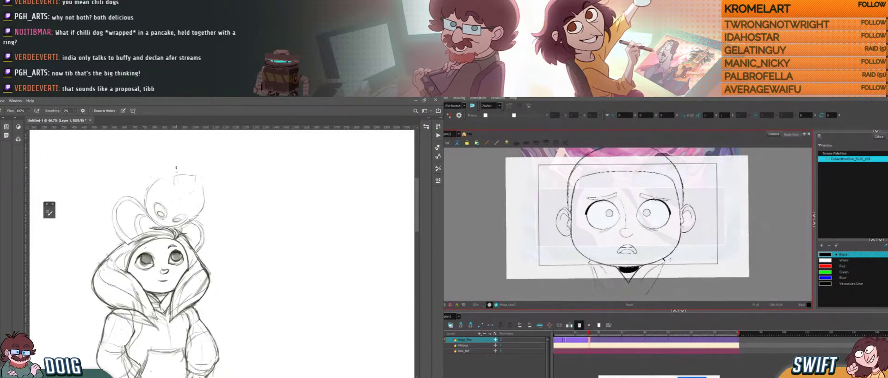
- Compare the new collar lines with the neighbouring drawings by flipping between frames
key(comma)
key(period)
key(comma)
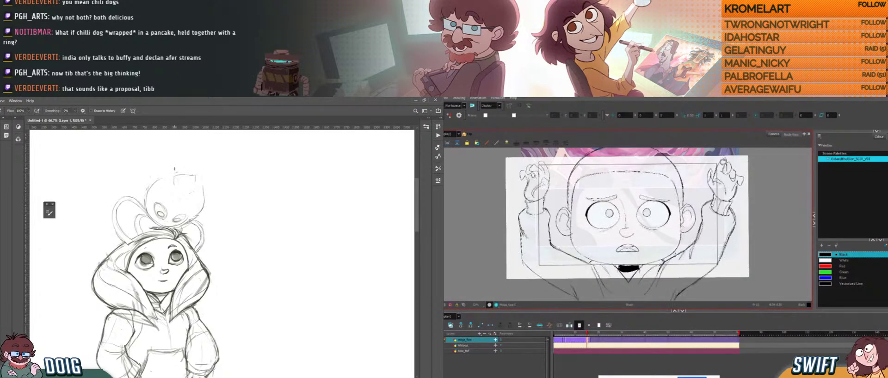
key(period)
key(comma)
key(period)
key(comma)
key(period)
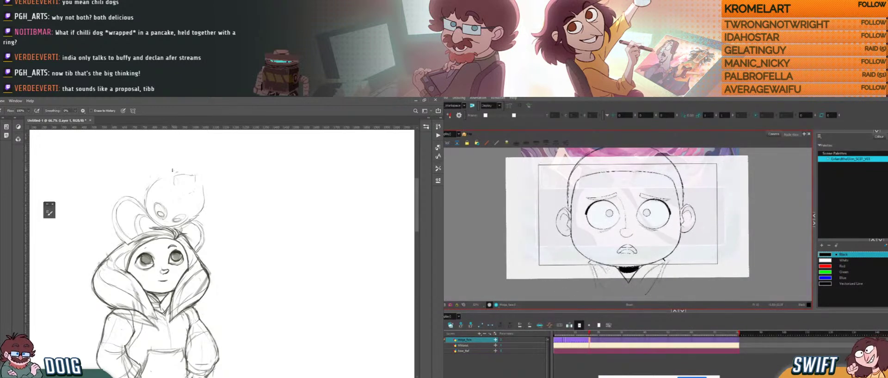
- Select and adjust the newly drawn collar strokes beside the boy's neck, checking them against the neighbouring drawing
drag(597, 282, 596, 250)
key(alt+s)
click(588, 258)
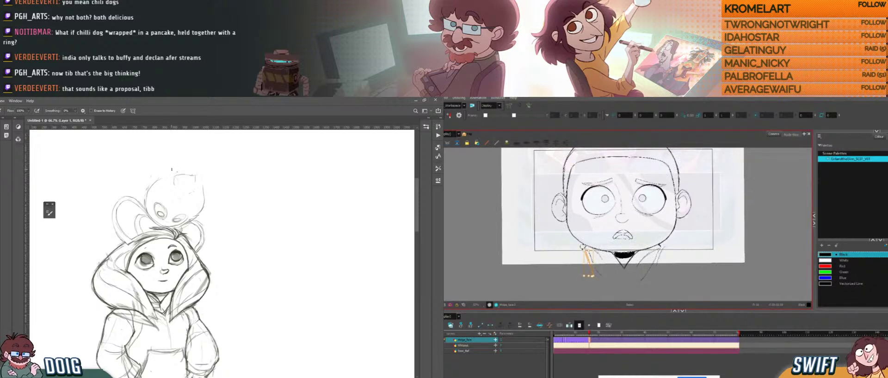
key(alt+b)
drag(674, 249, 660, 266)
key(f)
key(g)
key(f)
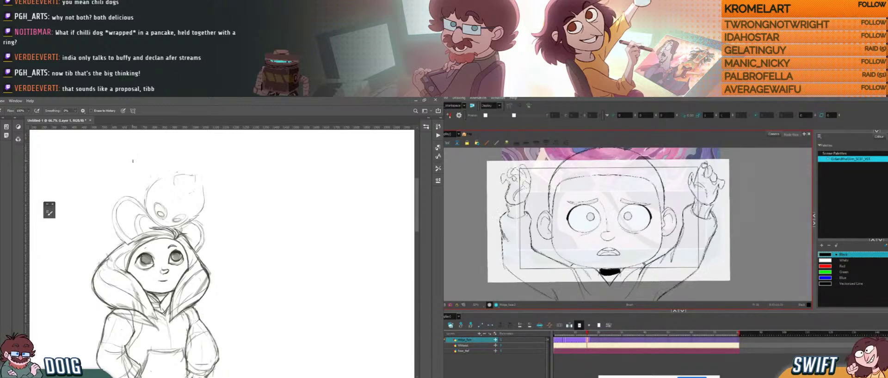
key(g)
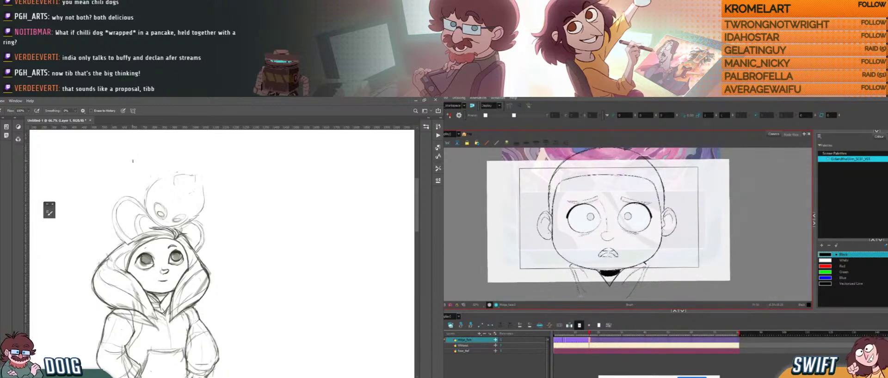
- Fine-tune the shoulder and collar strokes on both sides of the boy's neck to match the adjacent drawings
drag(655, 273, 651, 268)
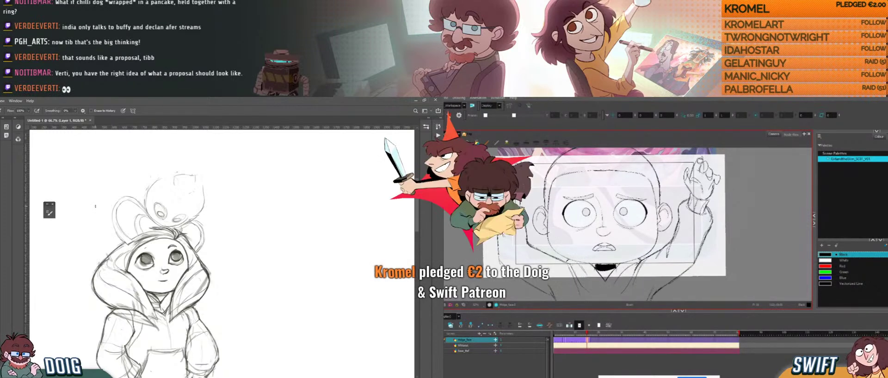
key(alt+s)
click(636, 274)
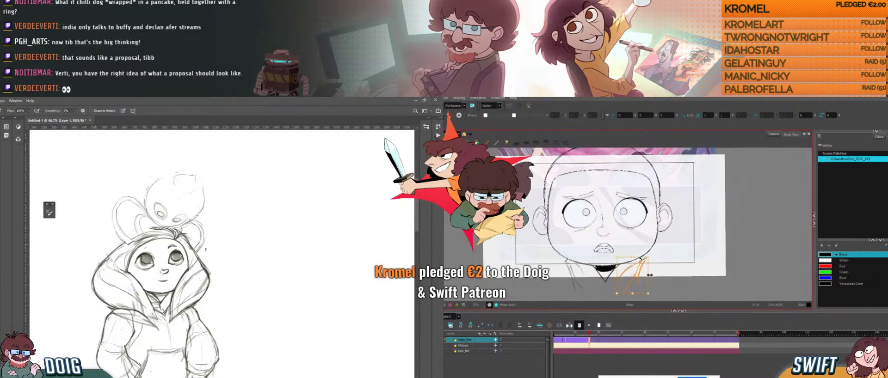
key(alt+b)
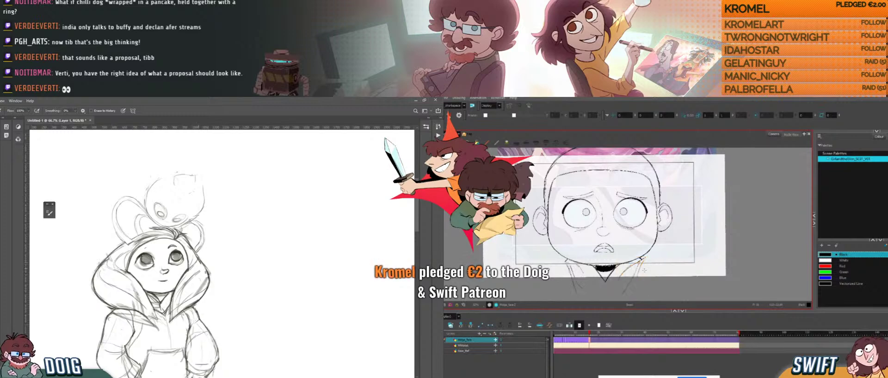
key(f)
key(g)
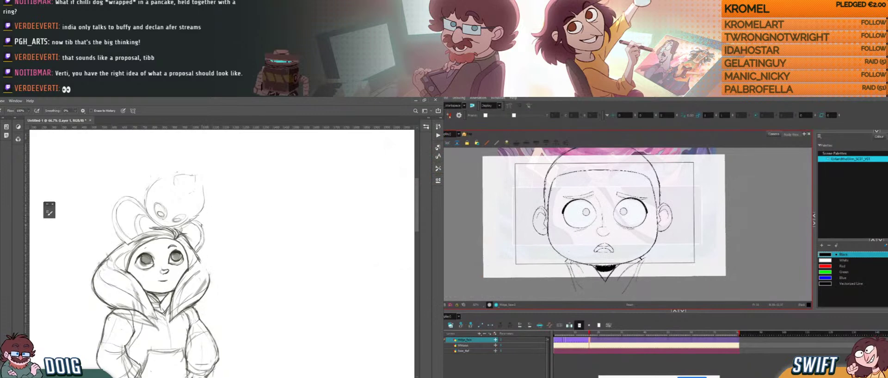
key(alt+s)
click(567, 277)
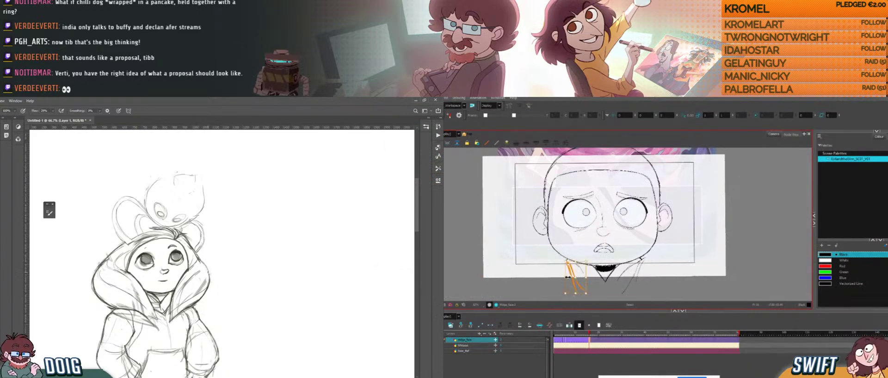
click(687, 255)
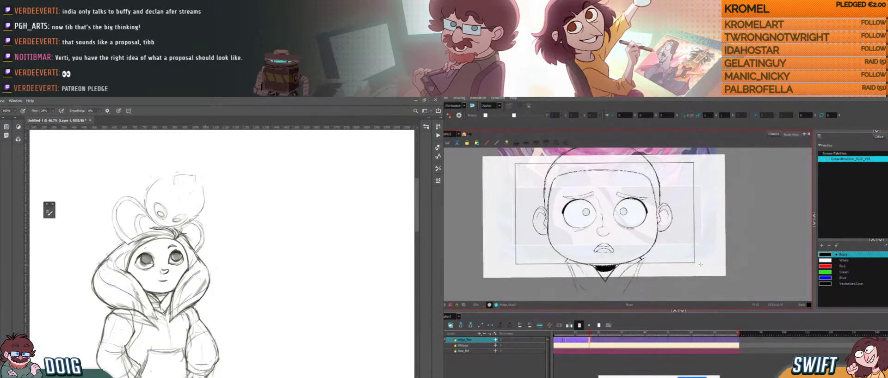
- Copy the boy's raised arm beside the jaw from the neighbouring drawing and paste it into the in-between
drag(694, 252, 713, 256)
key(comma)
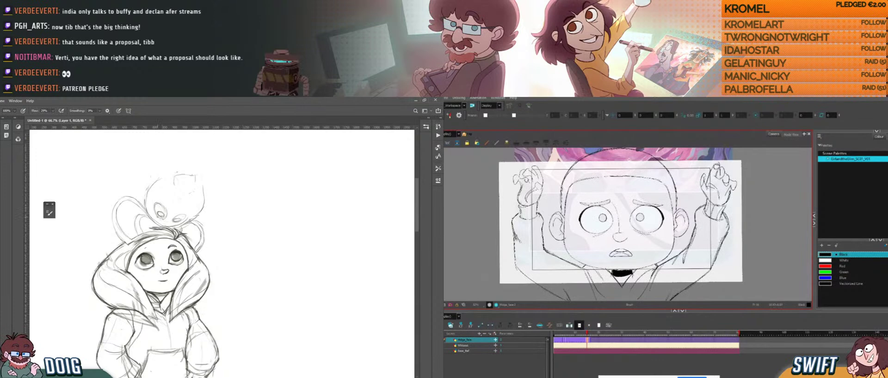
mouse_move(675, 255)
mouse_down()
mouse_move(696, 221)
mouse_move(698, 181)
mouse_move(740, 253)
mouse_move(681, 277)
mouse_move(692, 220)
mouse_move(752, 182)
mouse_move(715, 286)
mouse_up()
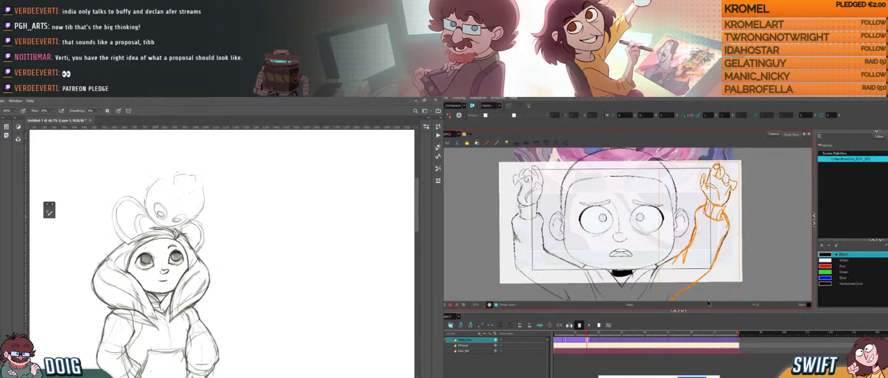
key(Delete)
key(period)
key(ctrl+v)
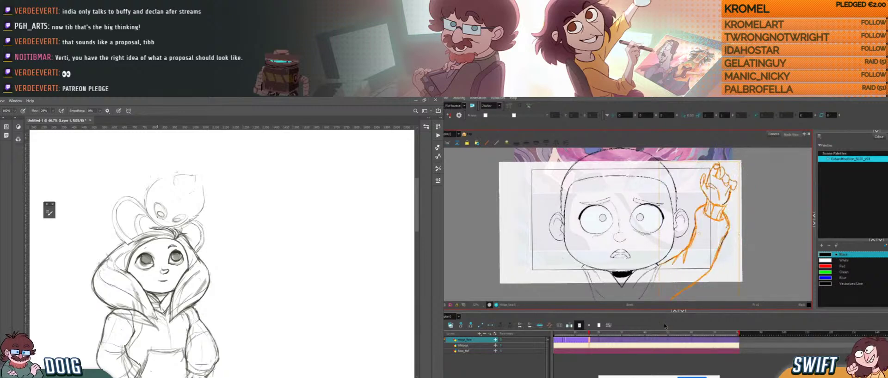
- Flip through the adjacent drawings to compare the pasted arm's position with the neighbouring poses
key(comma)
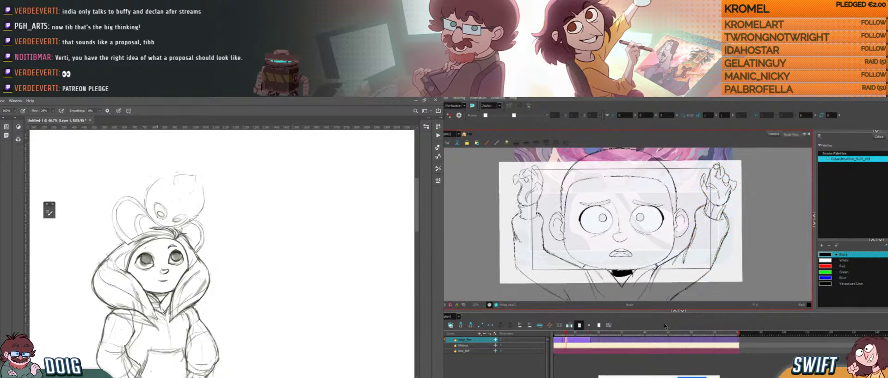
key(period)
key(comma)
key(period)
key(period)
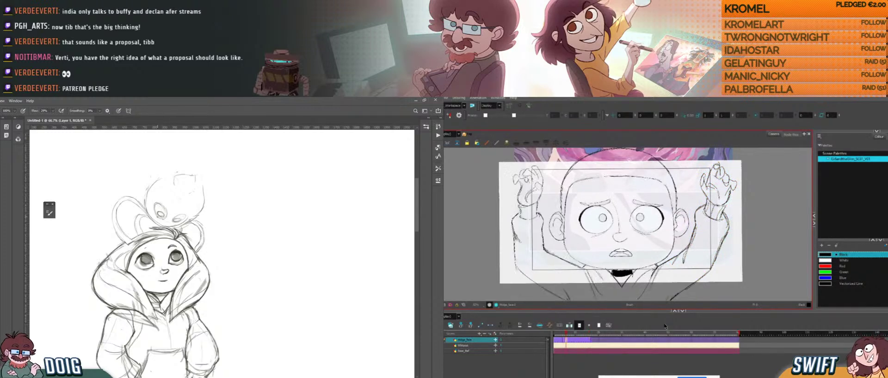
key(comma)
key(period)
key(comma)
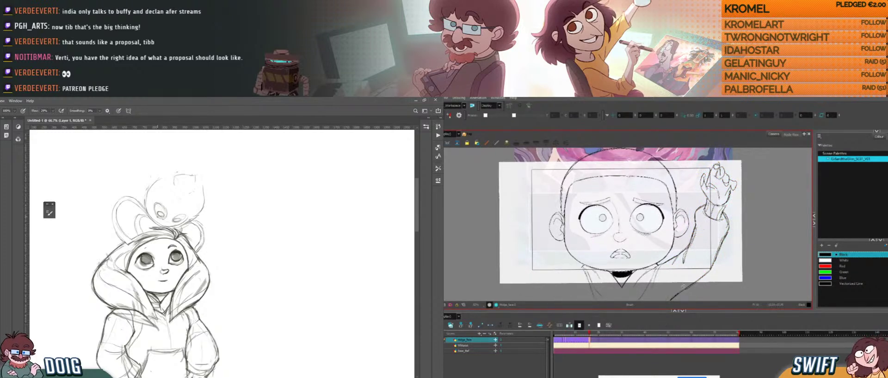
- Select the whole pasted arm and nudge it slightly into its in-between position, checking the neighbouring drawings
key(alt+s)
mouse_move(692, 292)
mouse_down()
mouse_move(670, 254)
mouse_move(704, 157)
mouse_up()
click(728, 256)
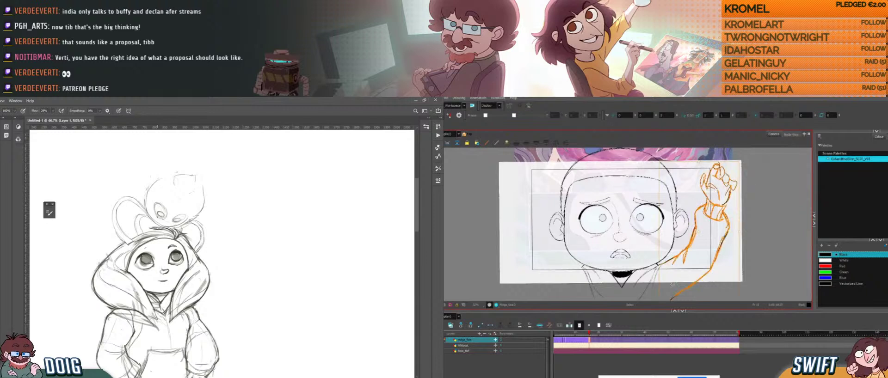
mouse_move(711, 288)
mouse_down()
mouse_move(699, 276)
mouse_move(685, 288)
mouse_move(698, 281)
mouse_move(695, 290)
mouse_up()
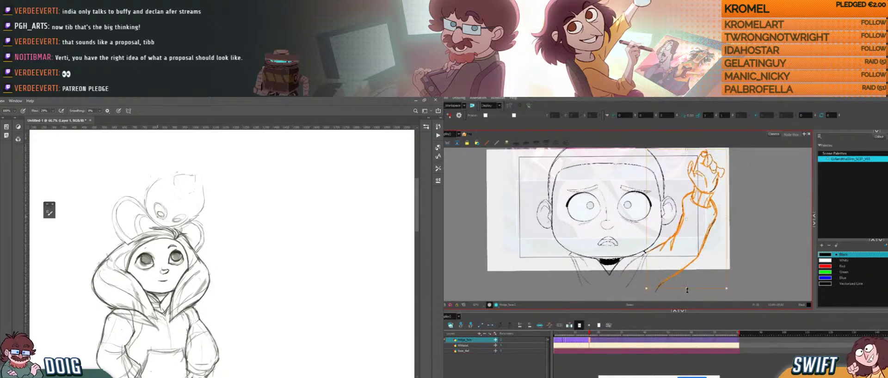
click(692, 291)
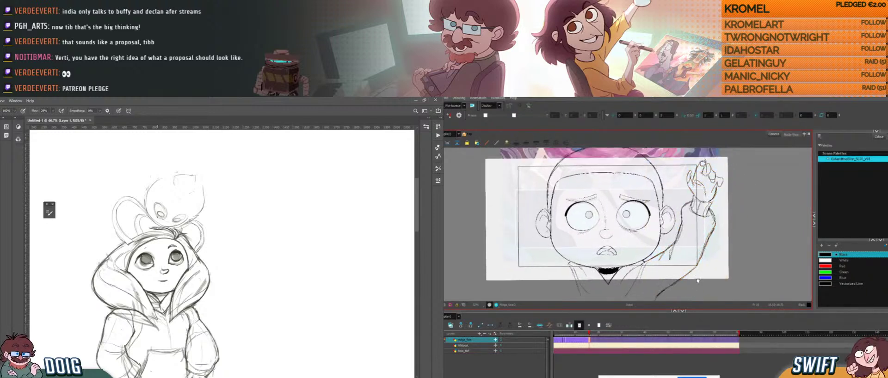
key(.)
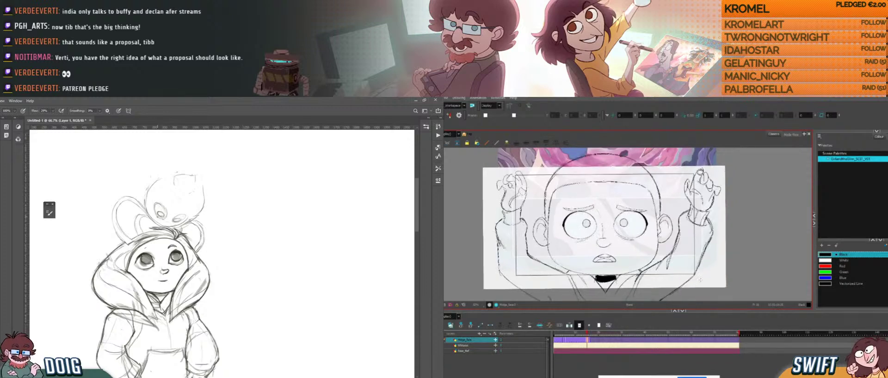
key(period)
key(comma)
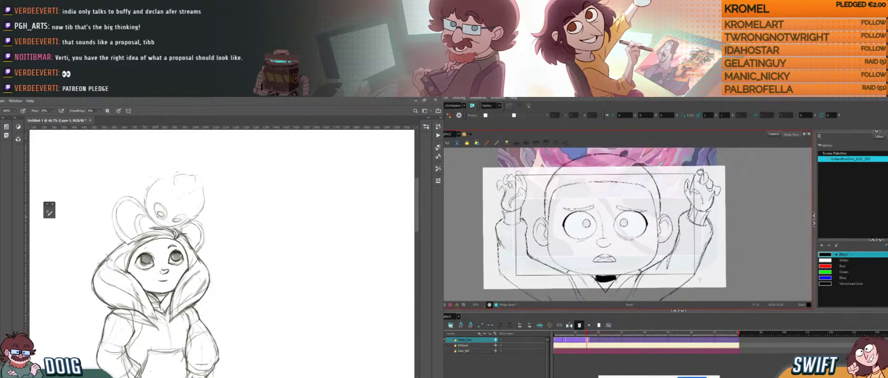
key(period)
- Select the sleeve strokes of the pasted raised arm and adjust them in small increments into their in-between position
key(alt+s)
mouse_move(675, 245)
mouse_down()
mouse_move(654, 284)
mouse_move(724, 252)
mouse_up()
key(Delete)
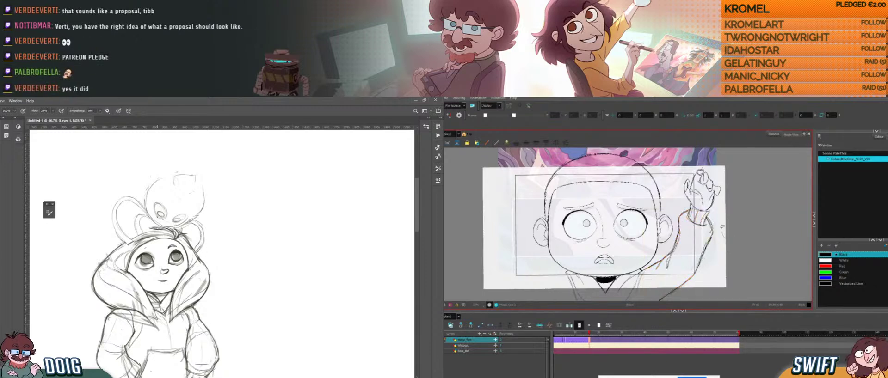
key(ctrl+z)
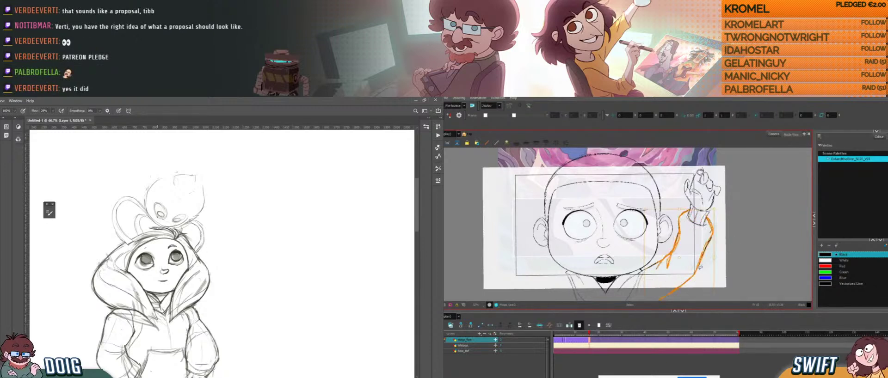
drag(688, 281, 689, 270)
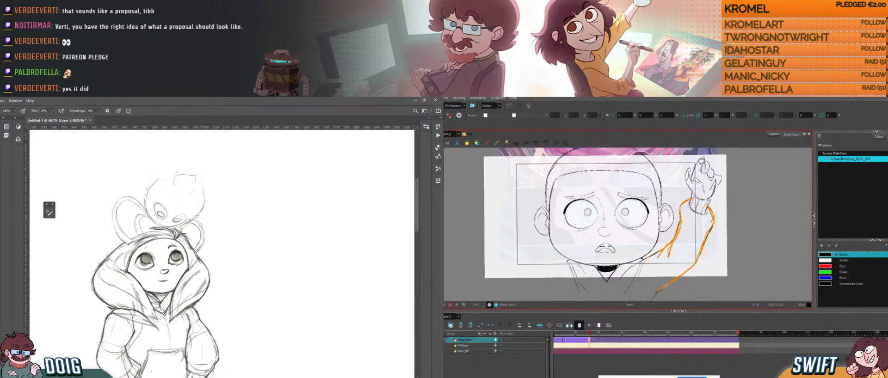
drag(681, 296, 682, 298)
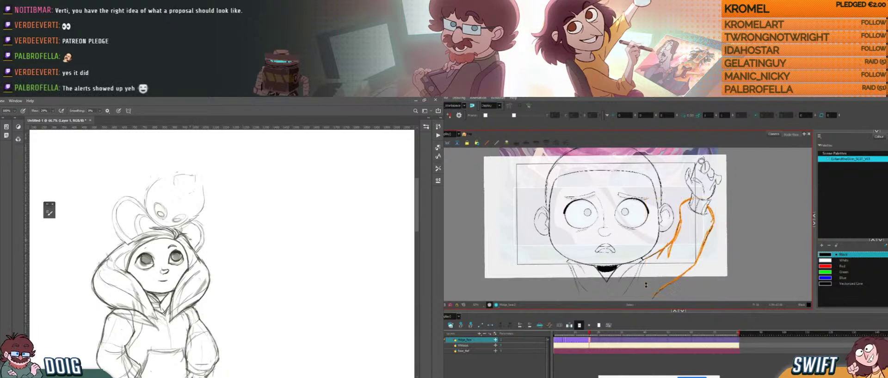
drag(646, 285, 647, 286)
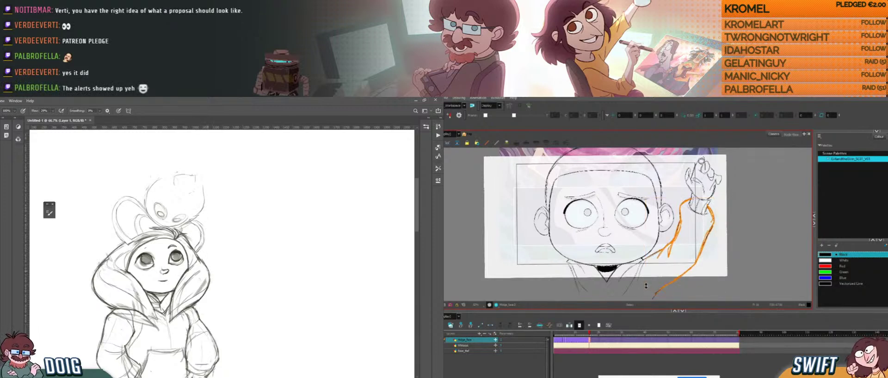
drag(680, 296, 680, 297)
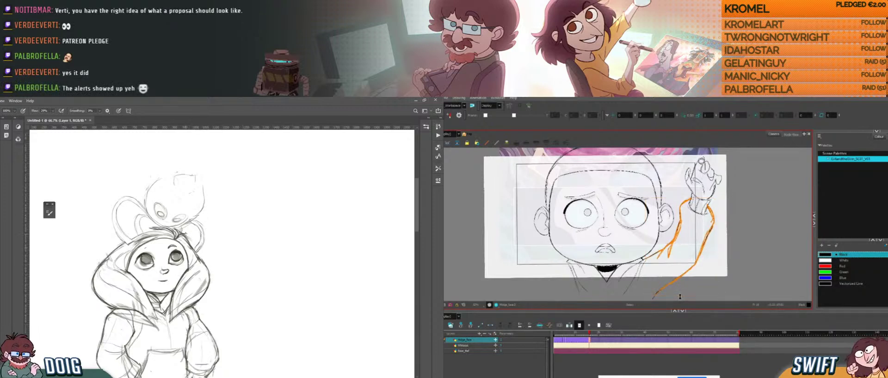
click(680, 297)
click(646, 288)
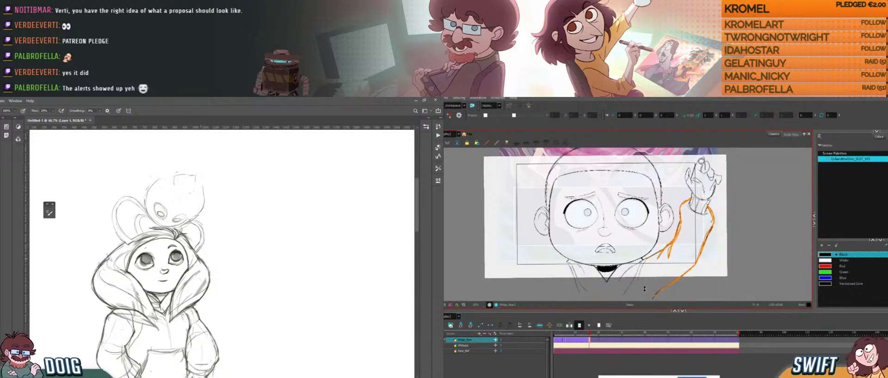
click(692, 272)
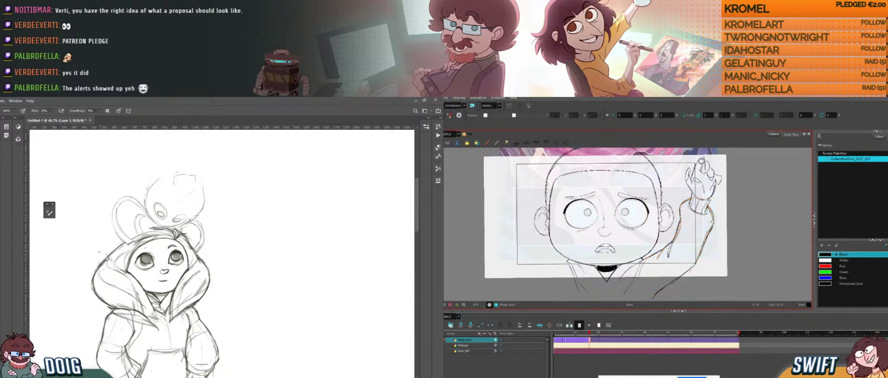
- Copy the boy's other raised arm from the neighbouring drawing, after comparing the adjacent poses, and paste it into the in-between
key(comma)
key(period)
key(comma)
key(period)
key(comma)
key(period)
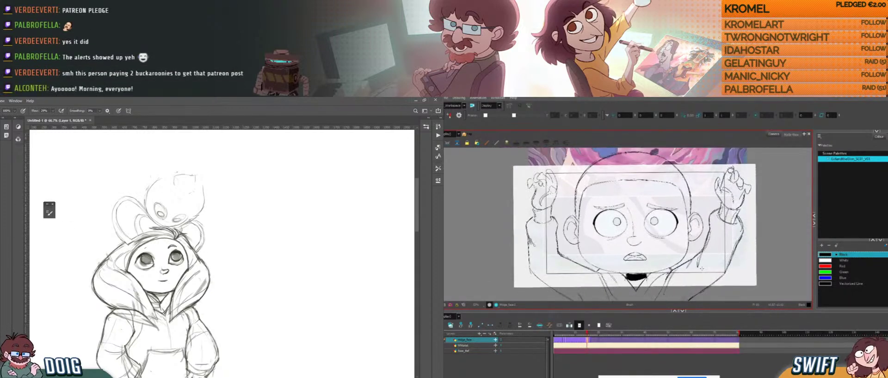
key(alt+s)
mouse_move(564, 181)
mouse_down()
mouse_move(568, 254)
mouse_move(592, 269)
mouse_move(572, 296)
mouse_move(513, 231)
mouse_move(539, 167)
mouse_up()
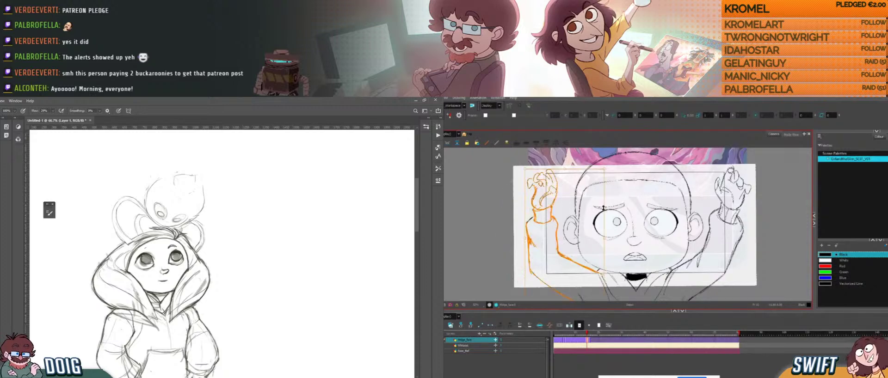
key(period)
key(ctrl+v)
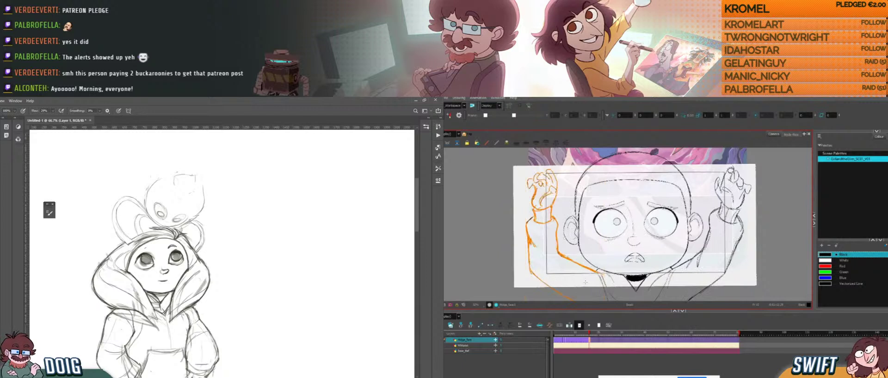
- Flip between the in-between and its neighbouring drawings to compare the position of the newly pasted arm
key(alt+b)
key(comma)
key(period)
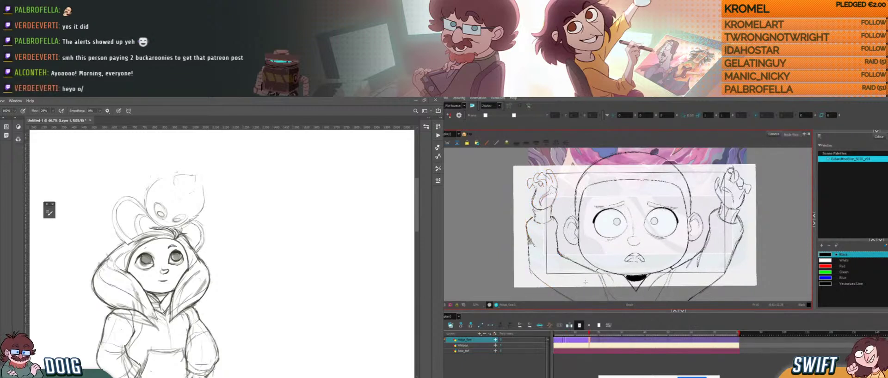
key(comma)
key(period)
key(comma)
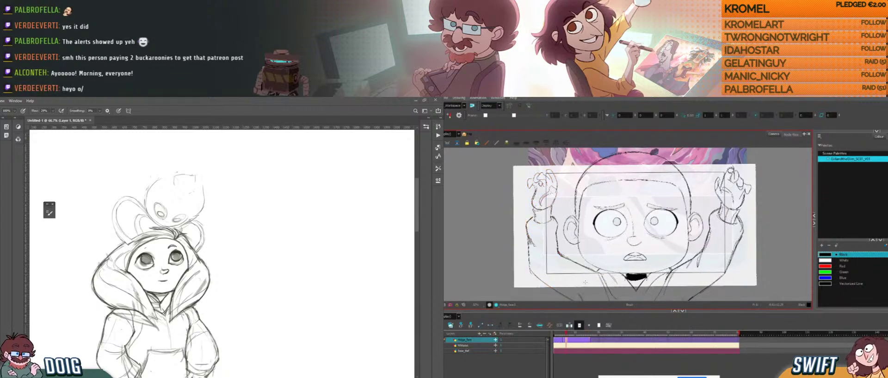
key(period)
key(comma)
key(period)
- Select the lower and inner sleeve strokes of the newly pasted arm and adjust them to the in-between pose
key(alt+s)
mouse_move(558, 246)
mouse_down()
mouse_move(539, 250)
mouse_move(569, 289)
mouse_move(604, 262)
mouse_up()
key(Escape)
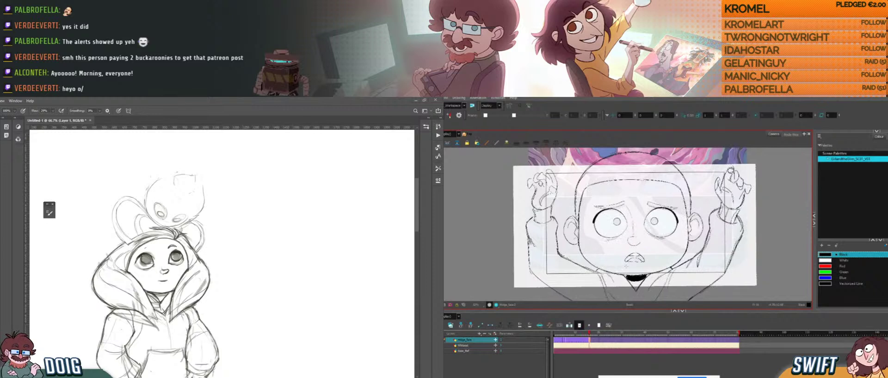
drag(635, 226, 624, 210)
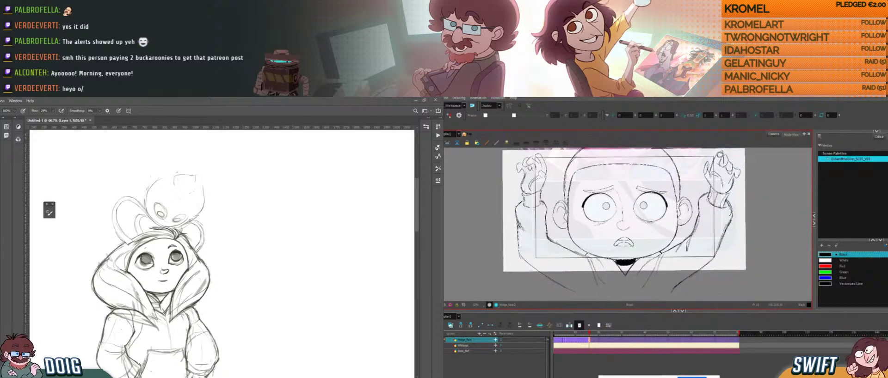
key(f)
key(g)
key(alt+s)
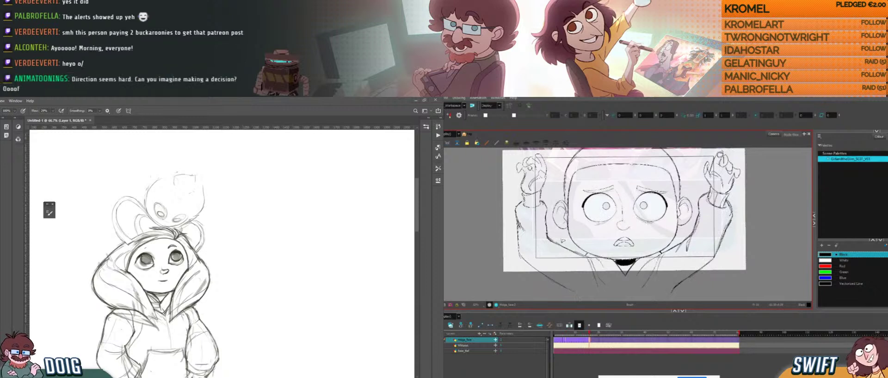
mouse_move(558, 240)
mouse_down()
mouse_move(517, 173)
mouse_move(550, 230)
mouse_up()
key(alt+b)
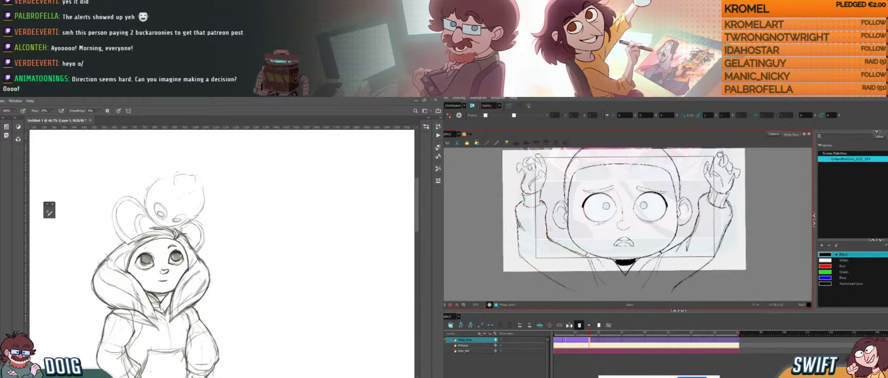
- Touch up the inner sleeve line against the adjacent drawings, and move the chat window over the character sketch and away again
mouse_move(1, 178)
mouse_down()
mouse_move(74, 169)
mouse_move(133, 152)
mouse_move(154, 135)
mouse_up()
key(f)
key(g)
key(f)
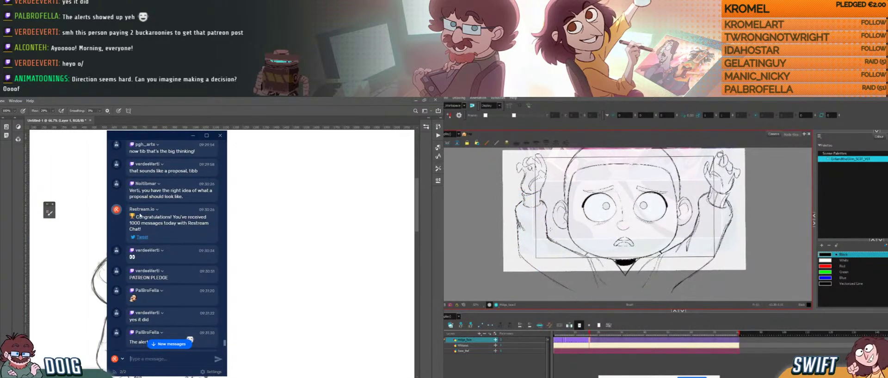
key(f)
key(g)
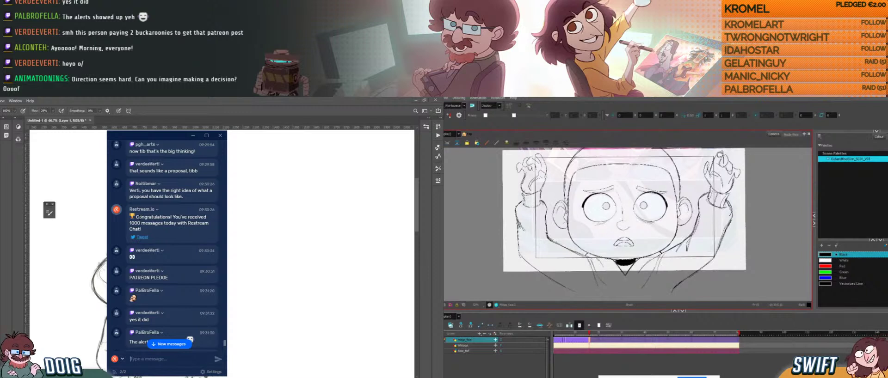
mouse_move(545, 231)
mouse_down()
mouse_move(519, 261)
mouse_move(553, 241)
mouse_up()
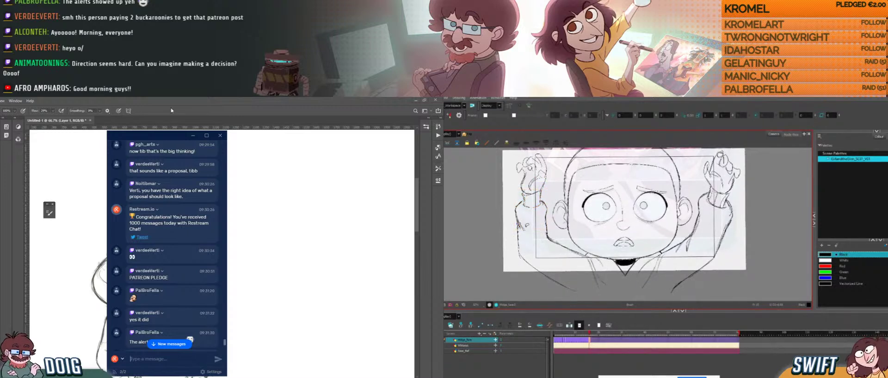
drag(158, 135, 0, 128)
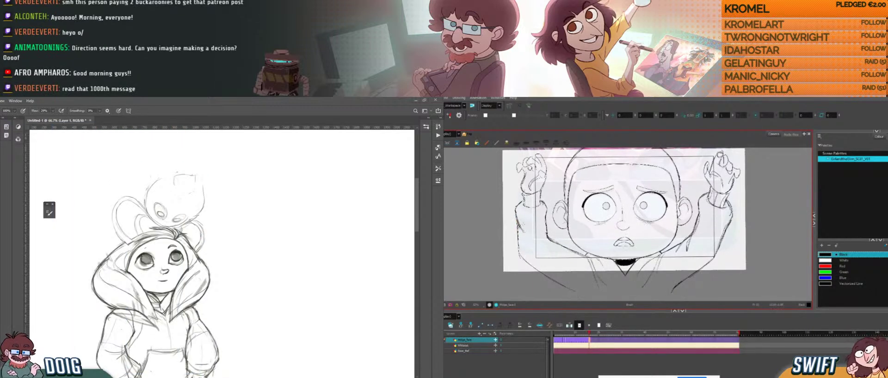
- Delete and redraw the small fold strokes at the outer elbow of the newly pasted sleeve
key(alt+s)
click(523, 228)
click(521, 225)
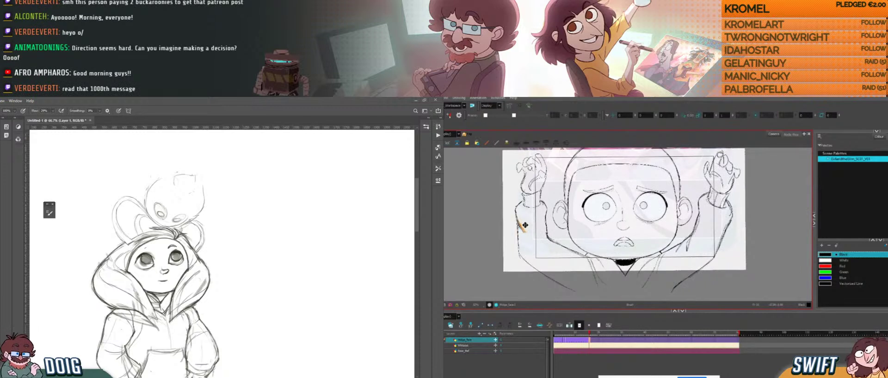
key(Delete)
key(alt+b)
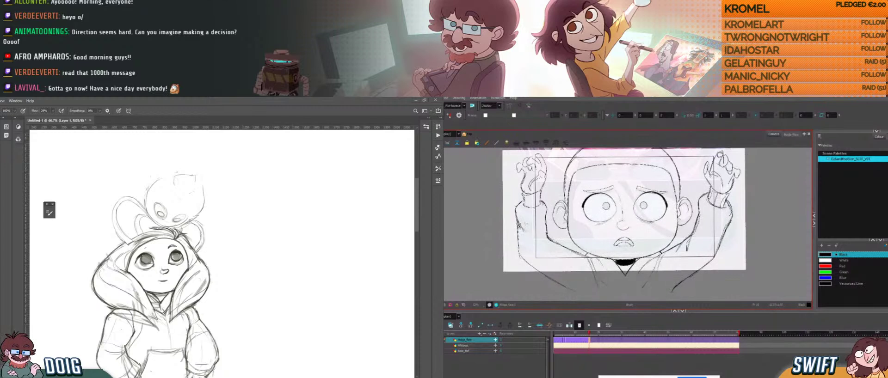
key(alt+s)
click(523, 226)
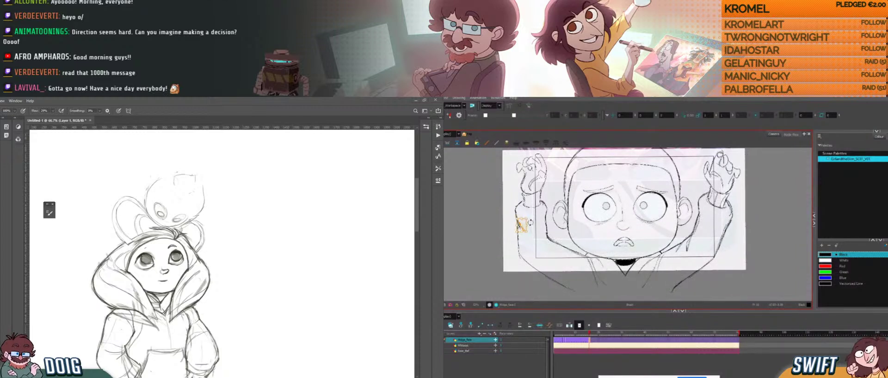
key(Delete)
key(alt+b)
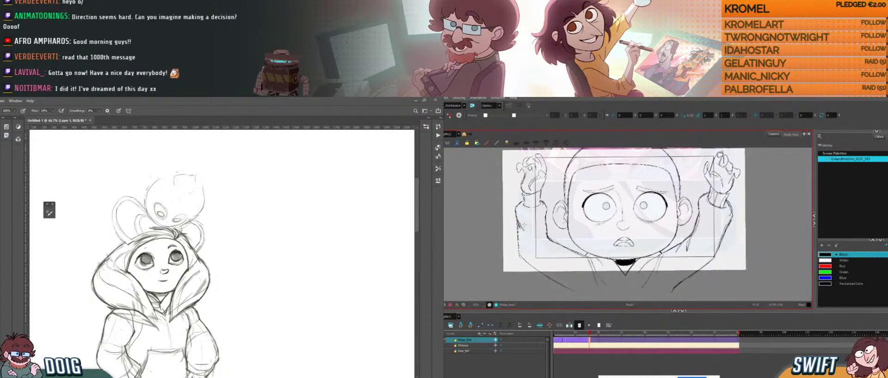
key(alt+s)
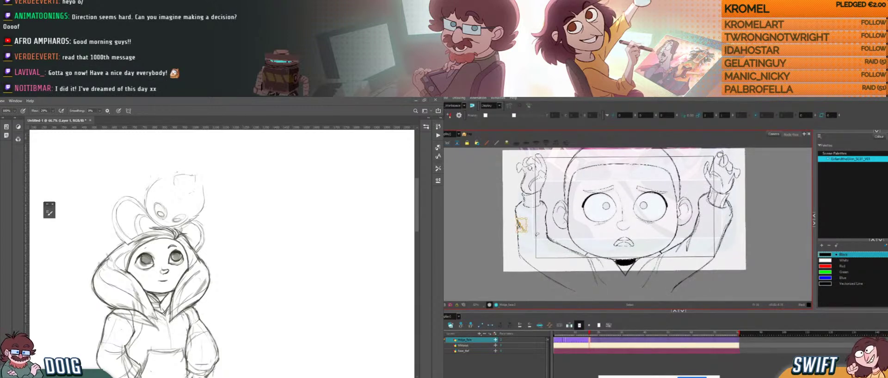
key(alt+b)
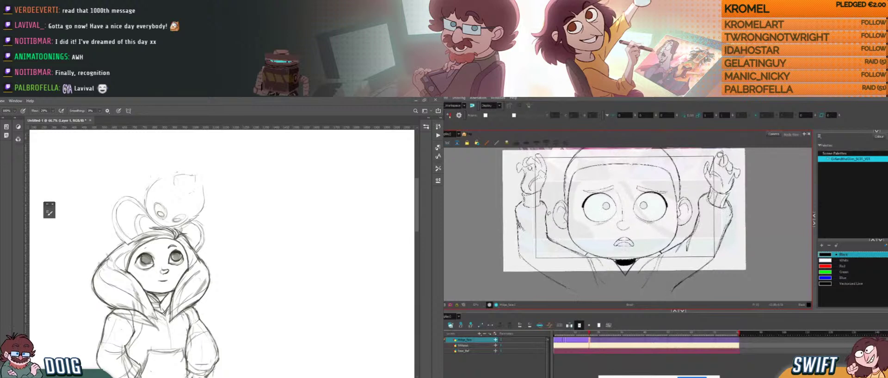
- Rework the inner sleeve line beside the boy's ear and the short stroke where it meets the cuff
click(547, 228)
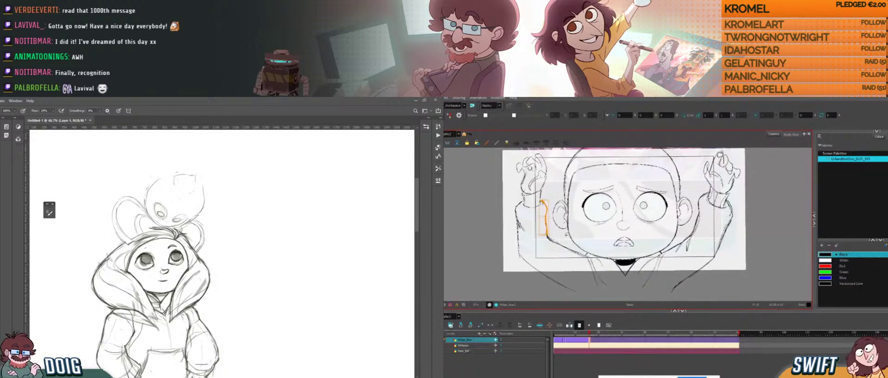
key(alt+b)
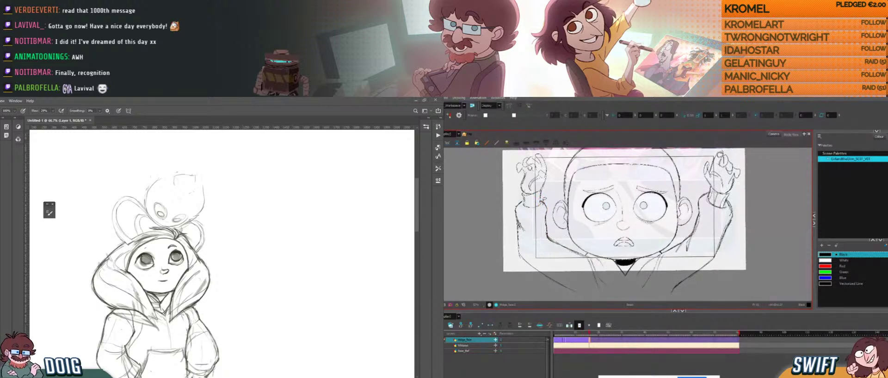
key(alt+s)
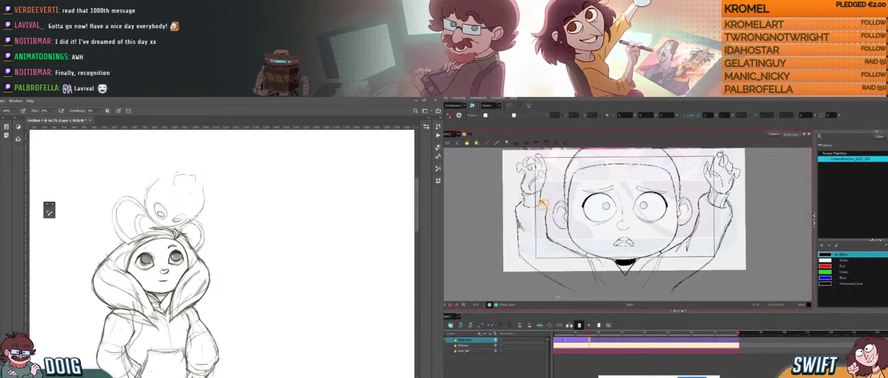
key(alt+b)
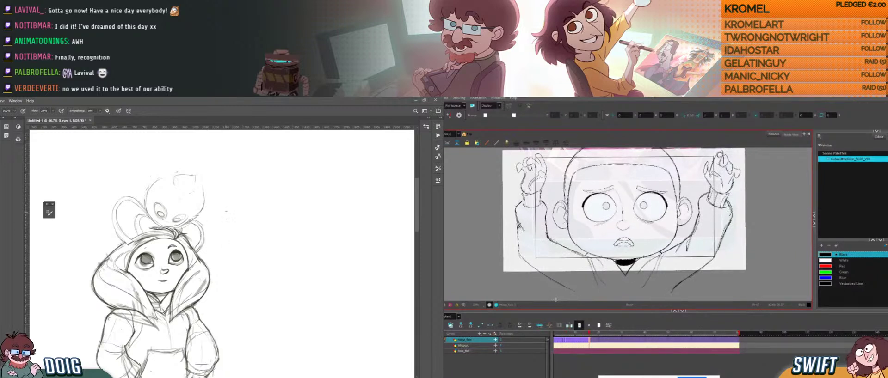
- Select the raised hand of the newly pasted arm and nudge it into position, checking it against the neighbouring drawings
click(535, 190)
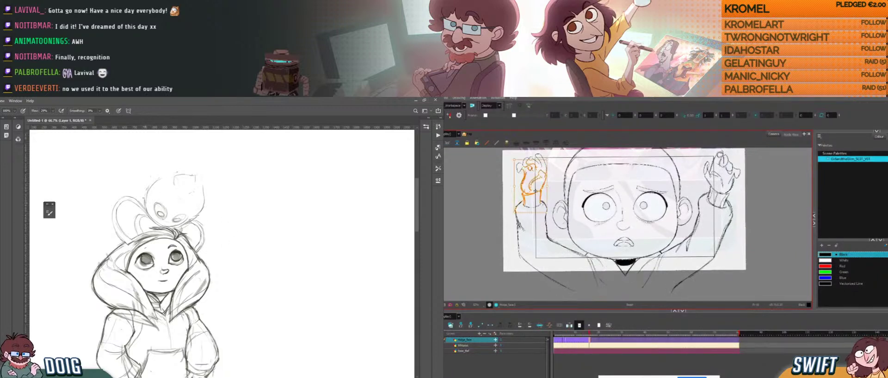
drag(548, 196, 548, 203)
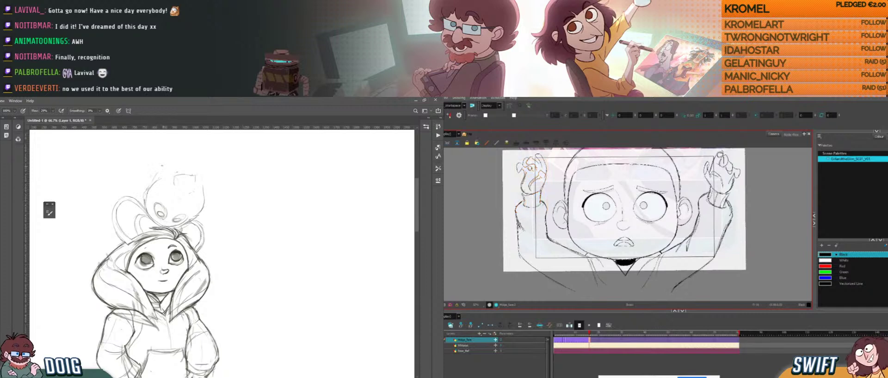
key(f)
key(f)
key(f)
key(f)
key(f)
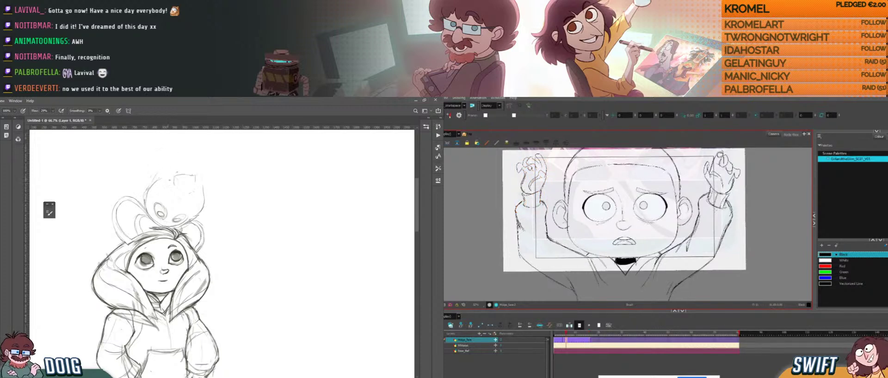
- Select the boy's raised sleeve and cuff on the screen-left arm and adjust them against the neighbouring drawings
drag(155, 177, 149, 190)
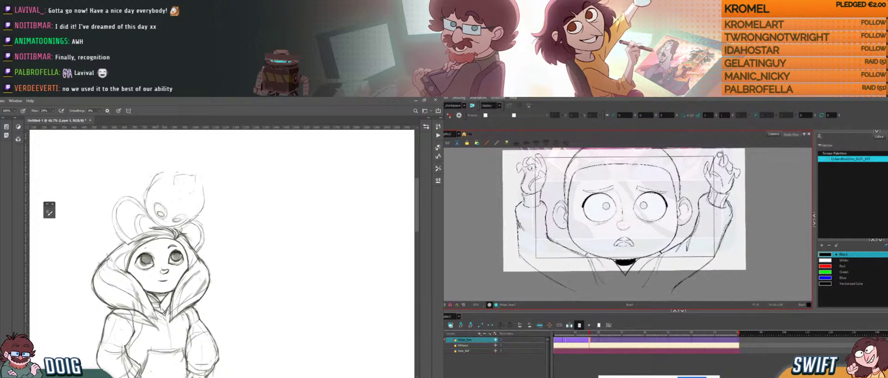
key(alt+s)
mouse_move(547, 192)
mouse_down()
mouse_move(527, 247)
mouse_move(555, 193)
mouse_up()
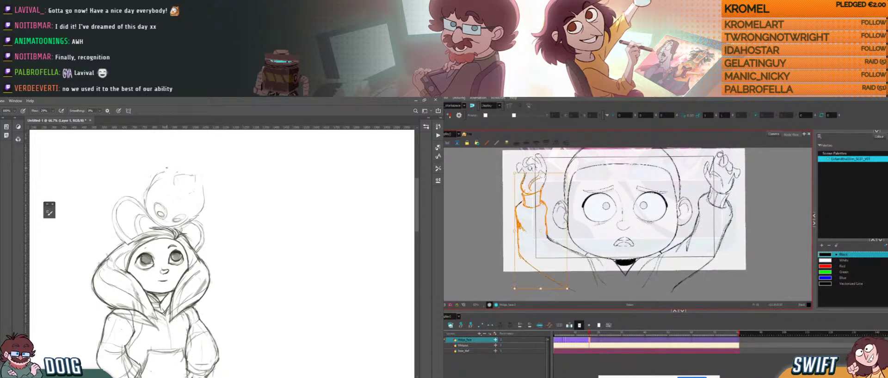
click(579, 240)
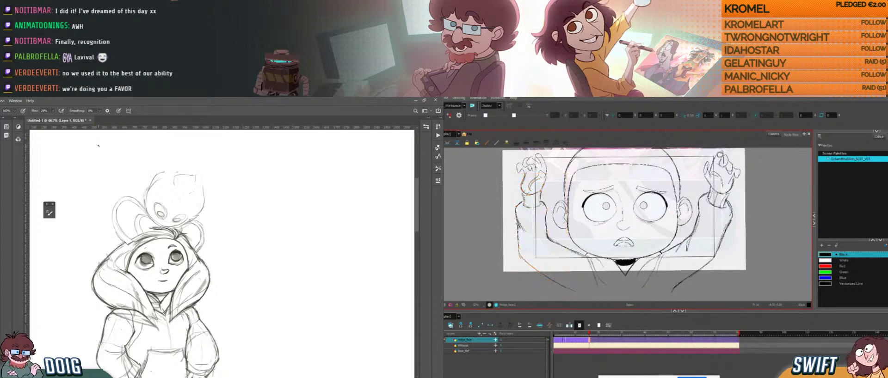
key(f)
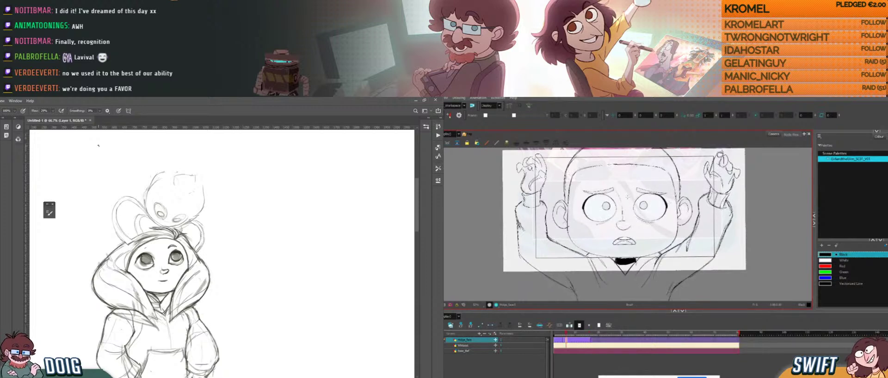
drag(519, 242, 532, 259)
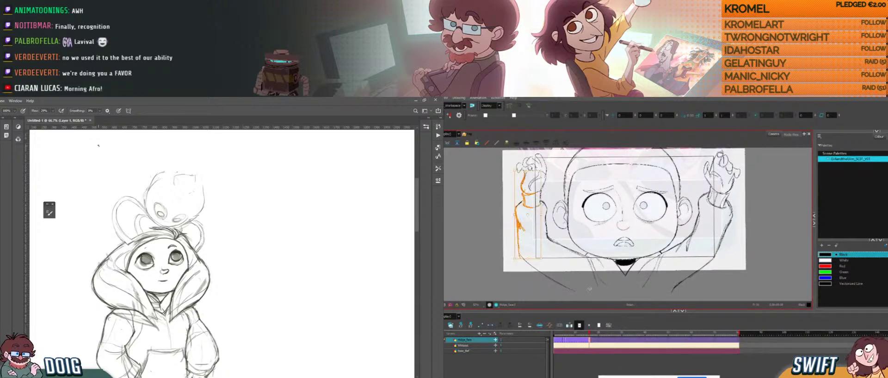
key(alt+b)
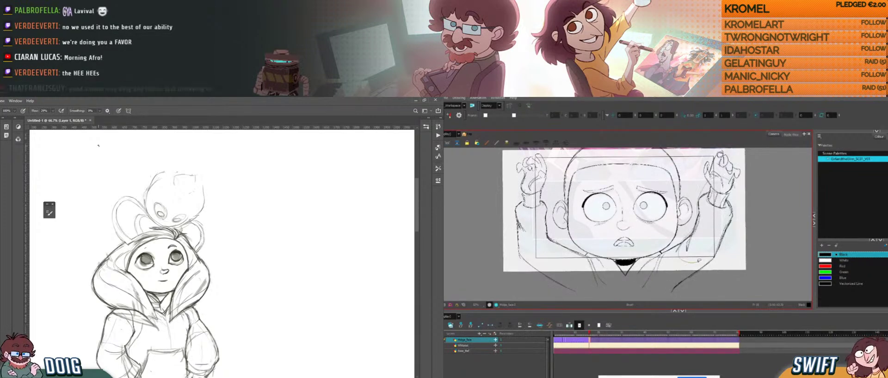
- Select the boy's opposite raised arm with its sleeve and cuff and nudge it slightly downward
key(alt+s)
click(725, 234)
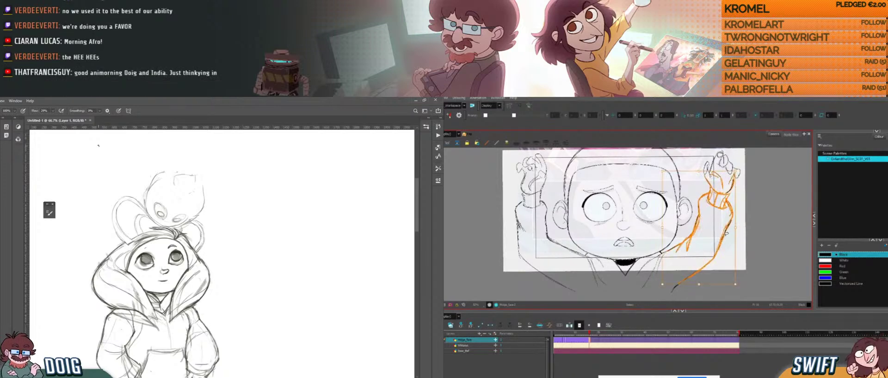
drag(725, 234, 725, 235)
key(alt+b)
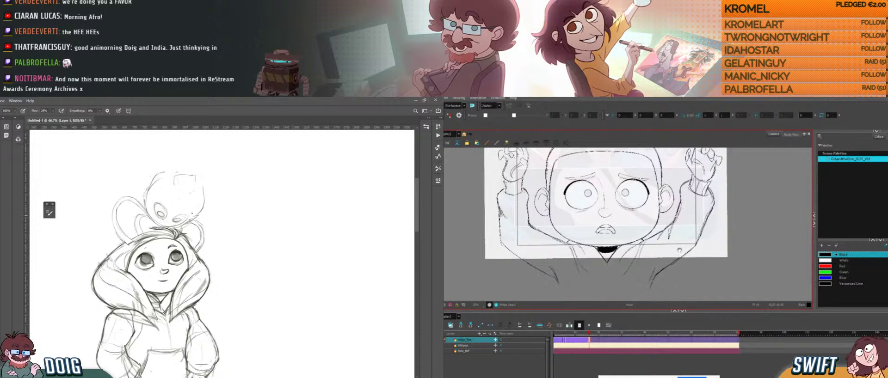
- Select the fingers and thumb area of the screen-right raised hand and adjust them against the adjacent drawing
drag(195, 180, 205, 169)
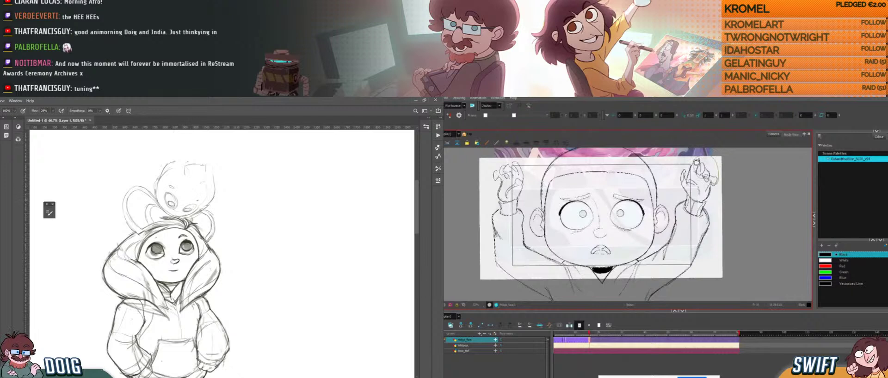
drag(704, 178, 715, 189)
key(Escape)
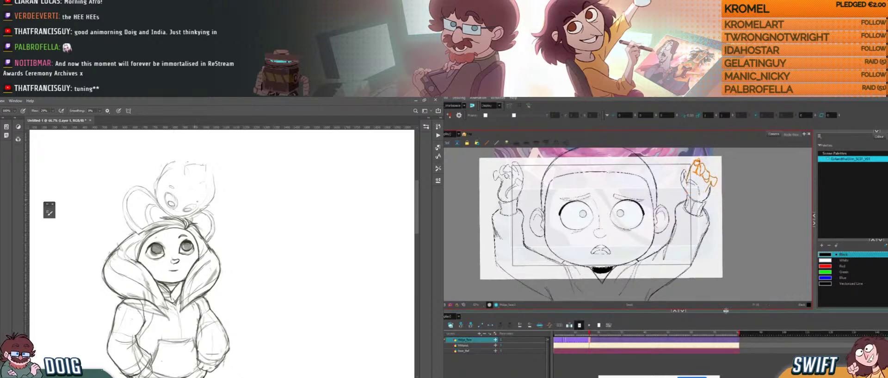
drag(183, 177, 186, 186)
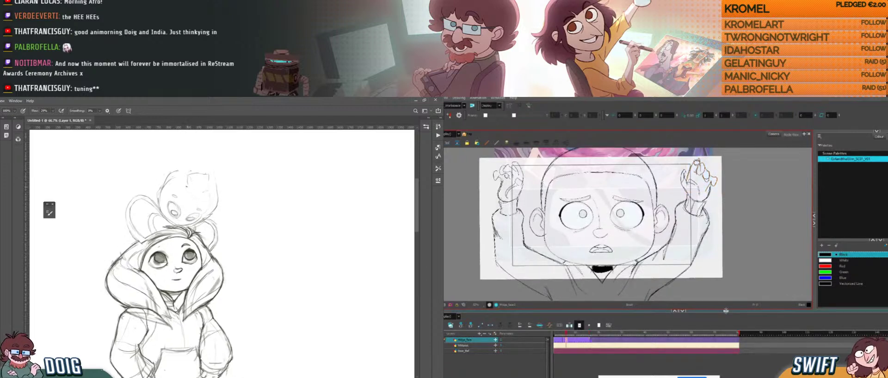
drag(169, 217, 175, 197)
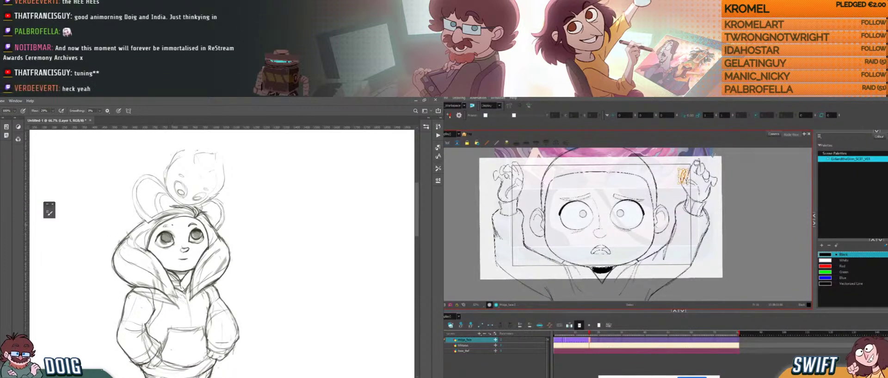
key(alt+b)
drag(164, 227, 171, 226)
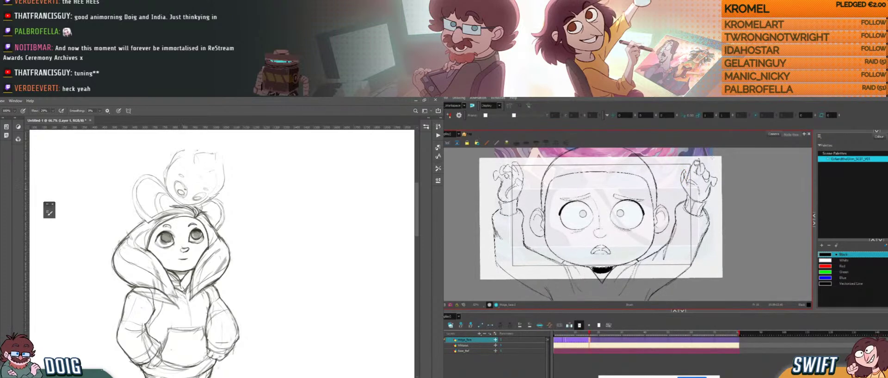
- Select the fingertips of the screen-left raised hand and nudge them slightly downward
drag(489, 172, 526, 157)
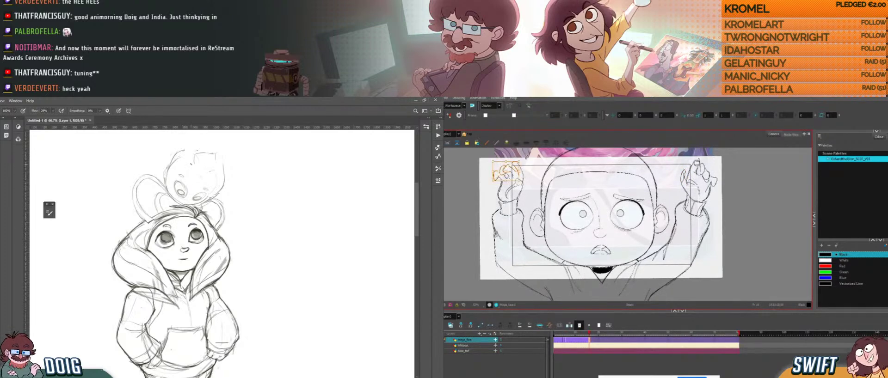
drag(502, 178, 502, 179)
key(alt+b)
key(.)
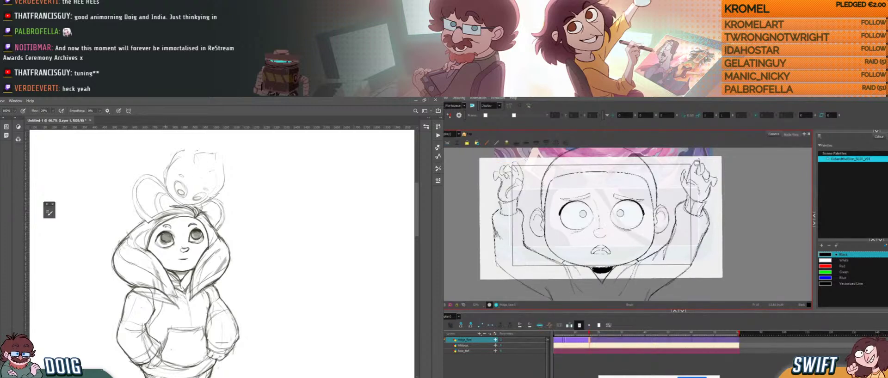
- Extend the exposure of the boy's line drawing in the timeline and scrub through the blink drawings
click(592, 342)
drag(192, 242, 197, 219)
mouse_move(592, 342)
mouse_down()
mouse_move(565, 335)
mouse_move(595, 335)
mouse_move(562, 335)
mouse_move(598, 332)
mouse_move(561, 334)
mouse_move(575, 334)
mouse_up()
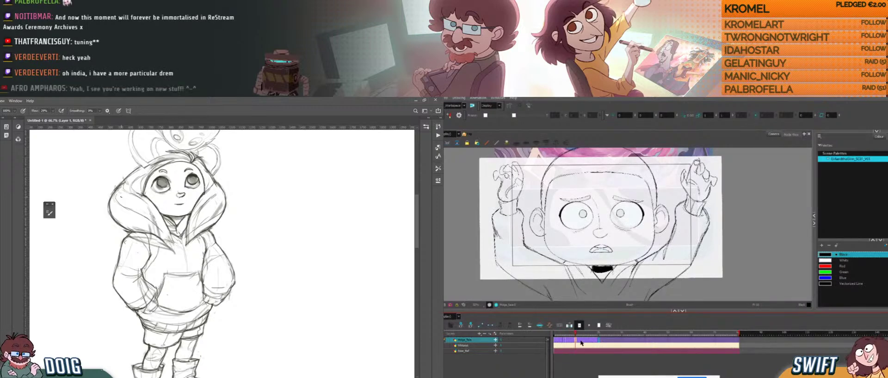
drag(562, 332, 568, 331)
drag(175, 203, 172, 226)
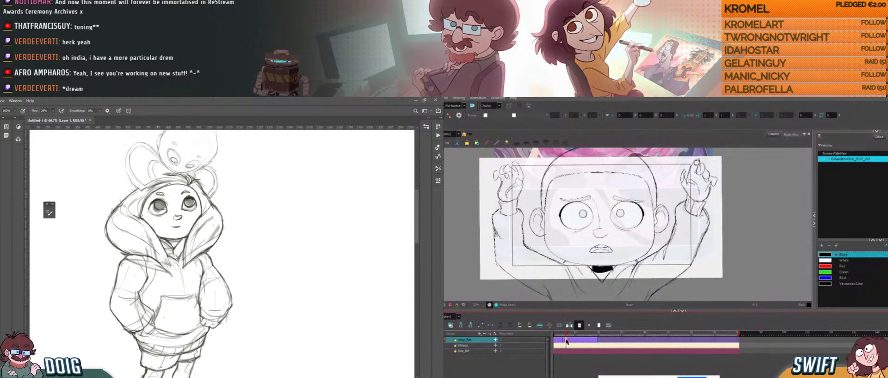
click(570, 342)
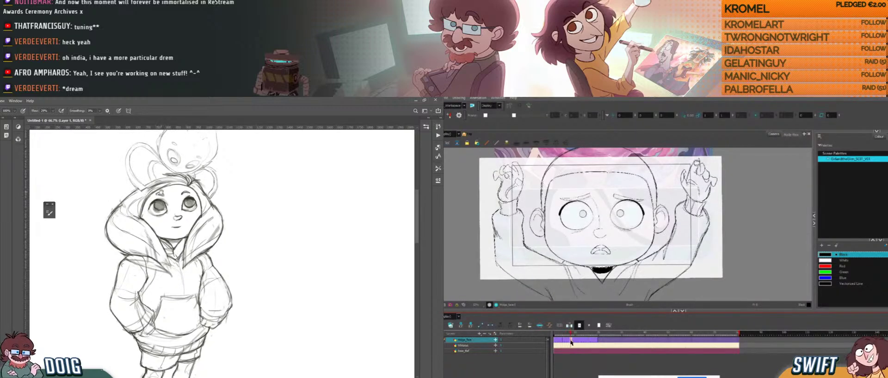
drag(183, 193, 179, 204)
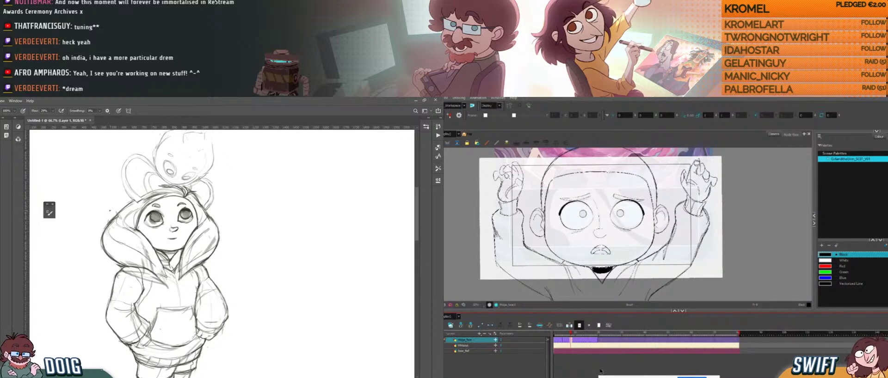
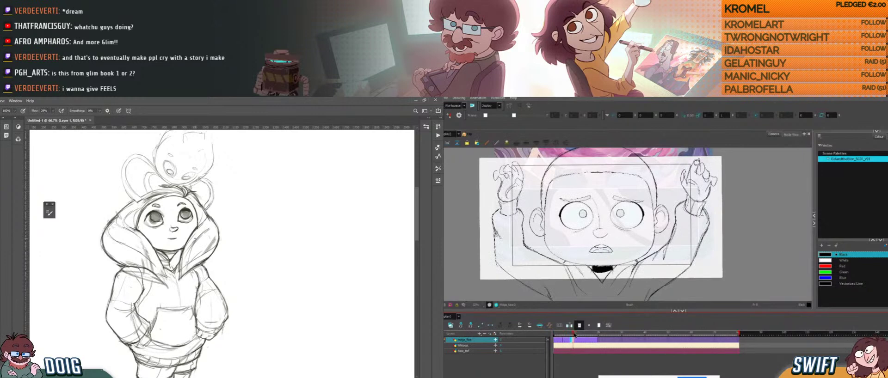
drag(167, 238, 161, 212)
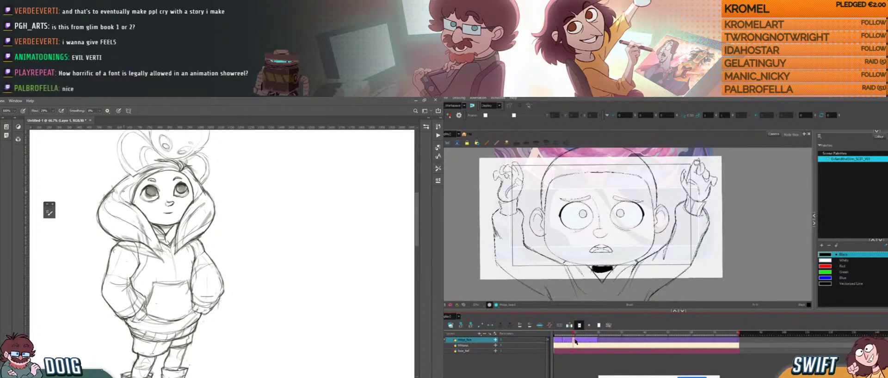
drag(574, 341, 567, 341)
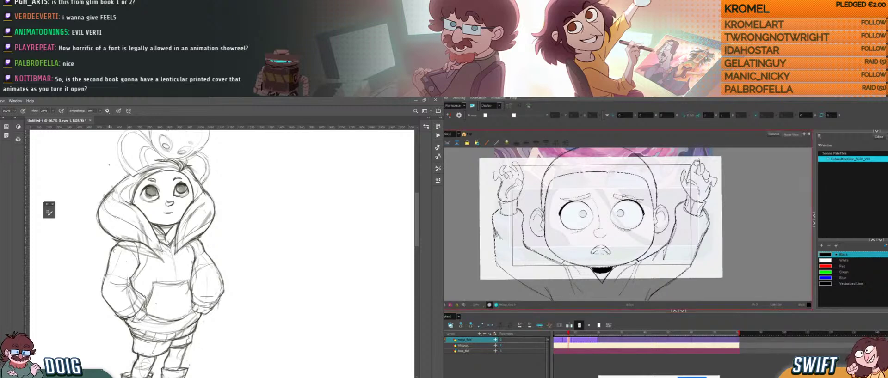
- Select the boy's eyebrows one at a time in the blink drawing to adjust their position
click(641, 201)
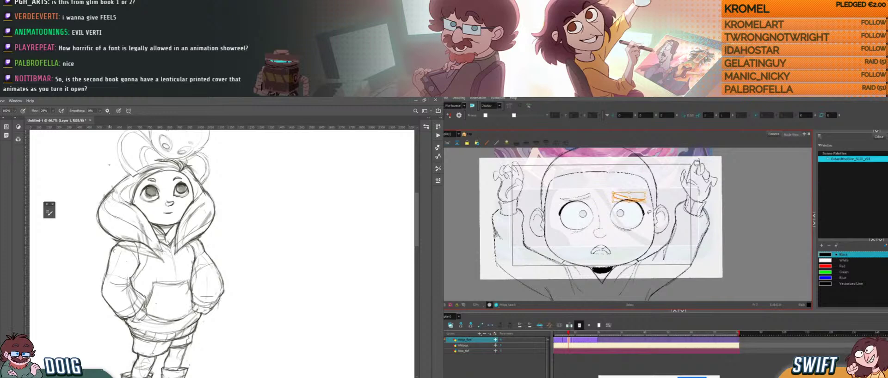
drag(595, 188, 559, 201)
click(560, 198)
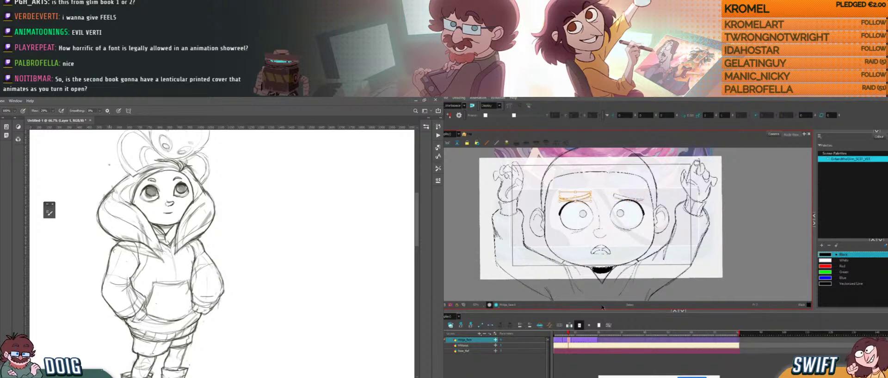
click(592, 188)
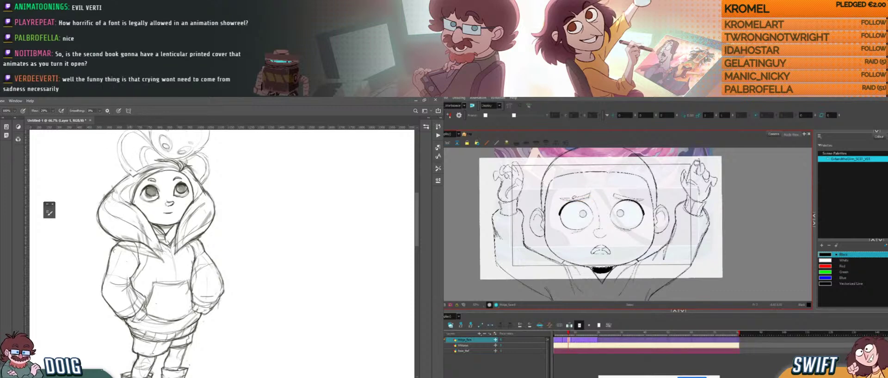
drag(557, 199, 592, 197)
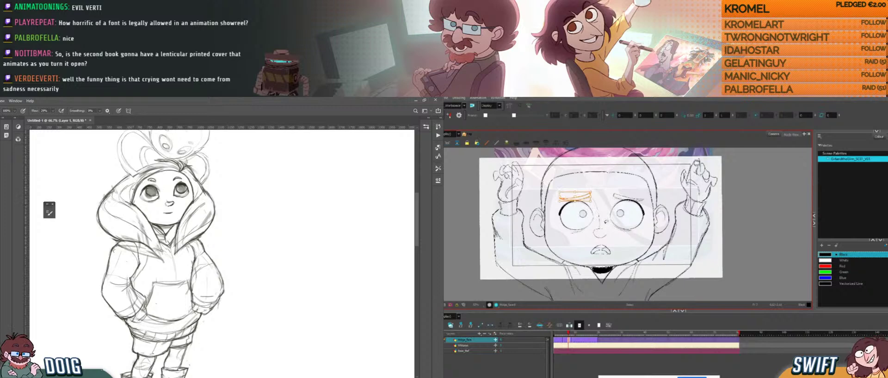
drag(115, 215, 123, 221)
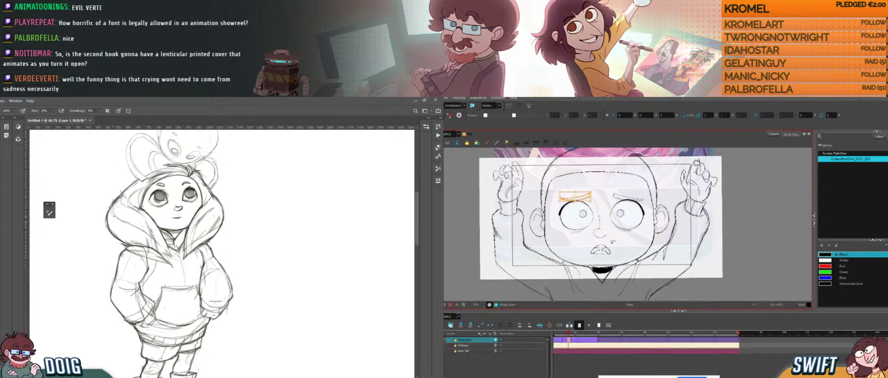
- Compare the frightened character's face on neighbouring frames around the left eyebrow, and bring the hooded sketch's legs into view
mouse_move(232, 222)
mouse_down()
mouse_move(190, 190)
mouse_move(189, 175)
mouse_up()
key(alt+b)
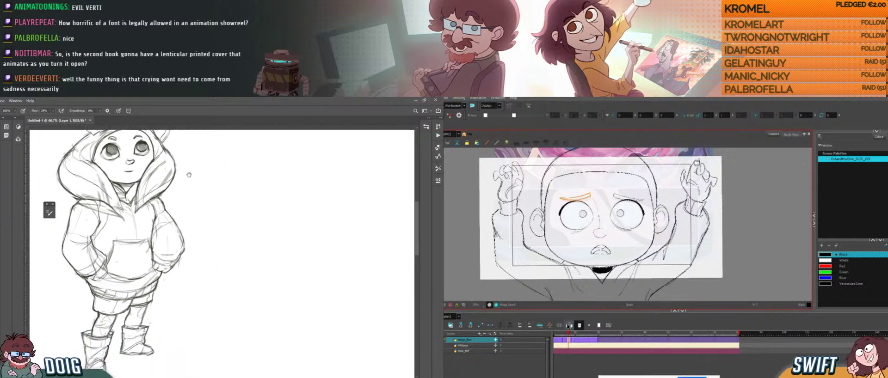
click(567, 336)
drag(188, 211, 194, 189)
mouse_move(566, 336)
mouse_down()
mouse_move(556, 336)
mouse_move(571, 337)
mouse_up()
- Nudge both pupils slightly in the face drawing, and shade horizontal stripes on the hooded character's right legging
drag(143, 284, 159, 277)
key(alt+s)
mouse_move(625, 207)
mouse_down()
mouse_move(630, 213)
mouse_move(624, 208)
mouse_up()
drag(148, 274, 161, 272)
key(ctrl+alt)
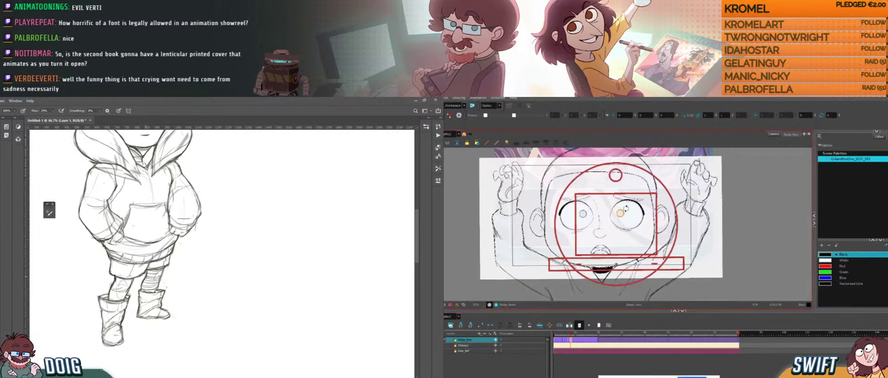
drag(624, 209, 624, 210)
mouse_move(147, 276)
mouse_down()
mouse_move(158, 271)
mouse_move(141, 258)
mouse_up()
click(630, 206)
drag(586, 208, 585, 212)
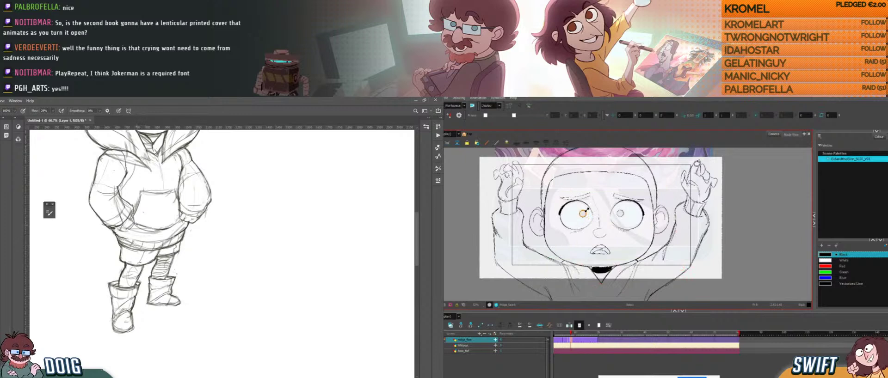
- Lasso the eyes, eyebrows and nose in the adjacent face drawing, and shade stripes on the hooded character's left legging
key(alt+b)
drag(572, 333, 569, 334)
drag(122, 282, 135, 281)
key(alt+s)
mouse_move(584, 255)
mouse_down()
mouse_move(608, 183)
mouse_move(642, 199)
mouse_up()
drag(124, 274, 137, 274)
mouse_move(633, 231)
mouse_down()
mouse_move(580, 240)
mouse_move(565, 196)
mouse_up()
drag(127, 272, 139, 270)
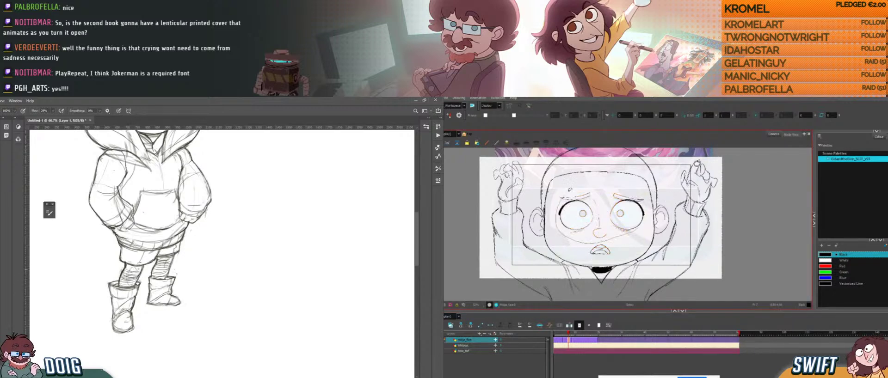
drag(565, 196, 643, 194)
drag(127, 270, 140, 268)
drag(643, 193, 646, 204)
drag(128, 269, 141, 268)
drag(647, 205, 610, 213)
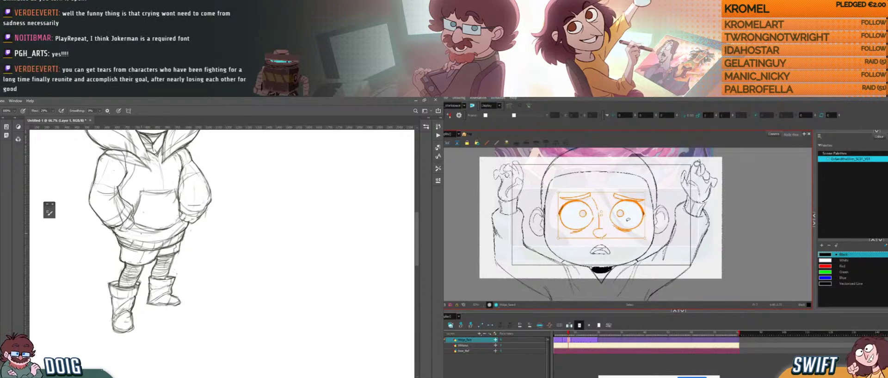
mouse_move(641, 222)
mouse_down()
mouse_move(610, 222)
mouse_move(609, 194)
mouse_move(632, 200)
mouse_move(641, 222)
mouse_up()
- Step back and forth through the face drawings to examine how the eyes move between frames
key(e)
key(alt+b)
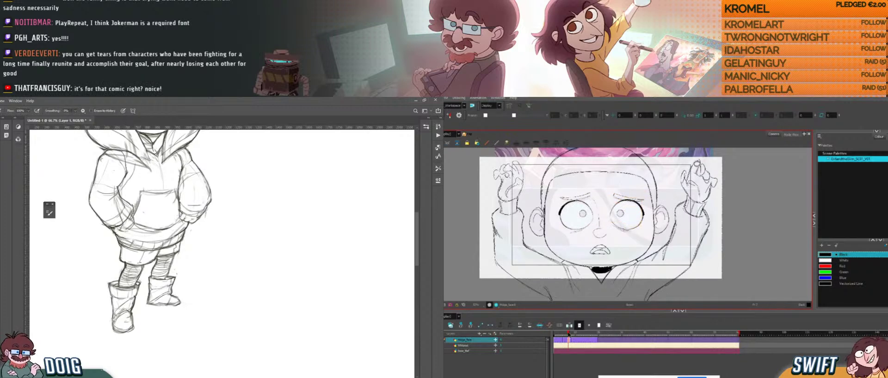
mouse_move(568, 334)
mouse_down()
mouse_move(560, 333)
mouse_move(578, 330)
mouse_move(566, 329)
mouse_up()
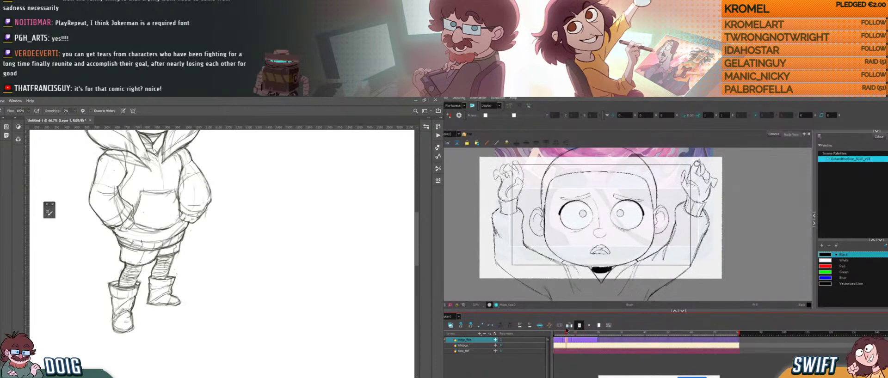
key(comma)
key(b)
key(period)
key(period)
key(period)
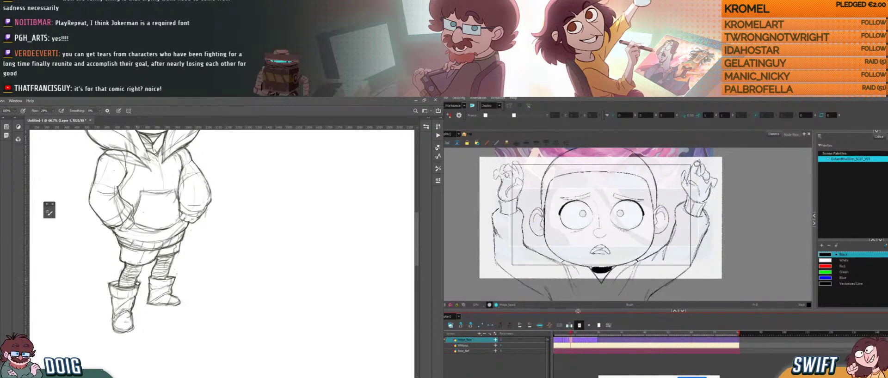
- Reduce the height of the right eye's outline slightly and check the lower line of the left eye
key(alt+s)
drag(164, 228, 165, 236)
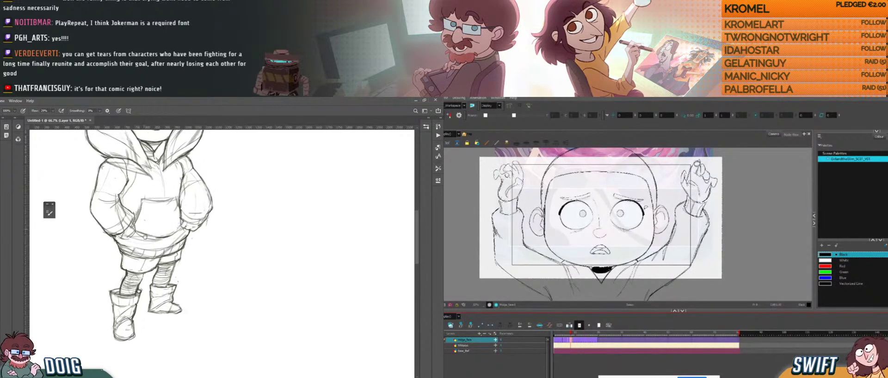
mouse_move(644, 207)
mouse_down()
mouse_move(641, 215)
mouse_move(614, 214)
mouse_move(646, 222)
mouse_move(644, 209)
mouse_up()
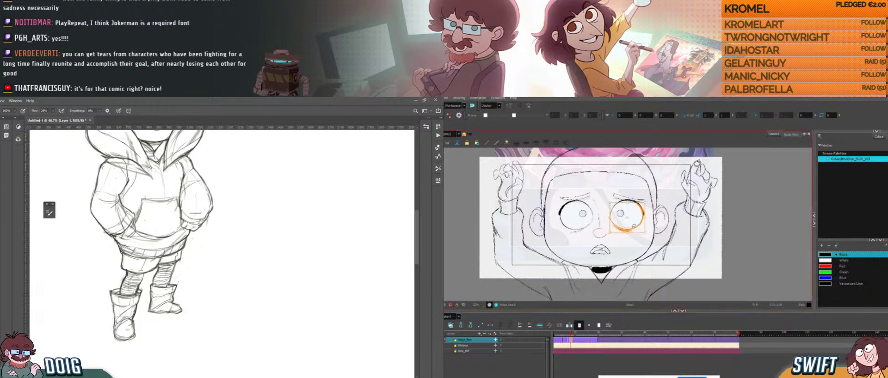
drag(629, 234, 629, 232)
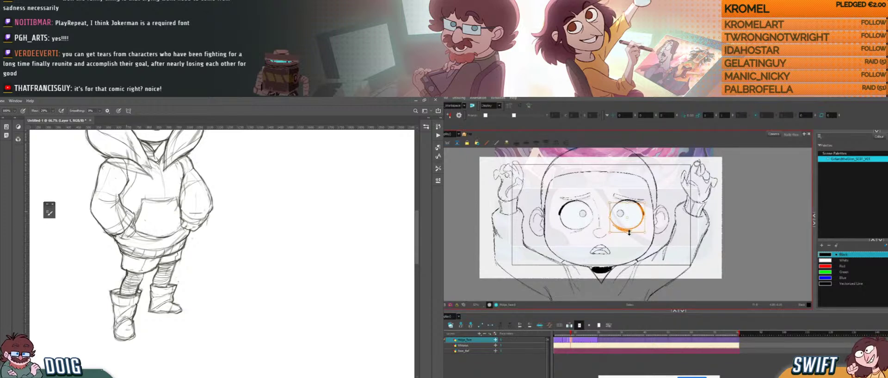
key(Escape)
mouse_move(582, 215)
mouse_down()
mouse_move(561, 210)
mouse_move(587, 233)
mouse_move(577, 233)
mouse_up()
click(577, 240)
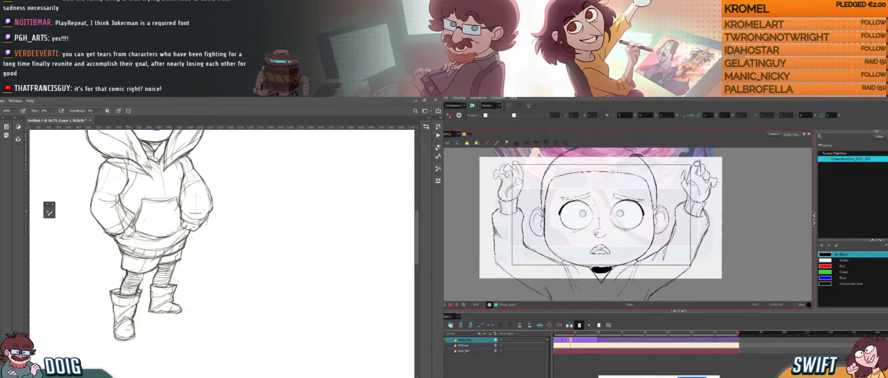
- Select the outer contour of the left eye in the neighbouring drawing and adjust its shape slightly
key(alt+b)
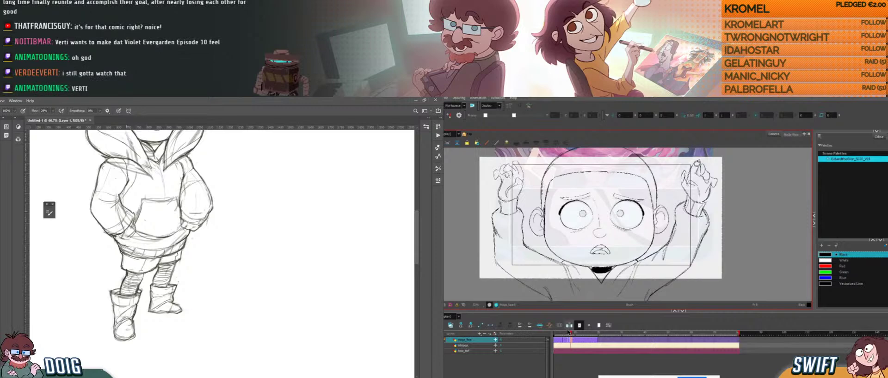
mouse_move(570, 333)
mouse_down()
mouse_move(560, 335)
mouse_move(570, 334)
mouse_up()
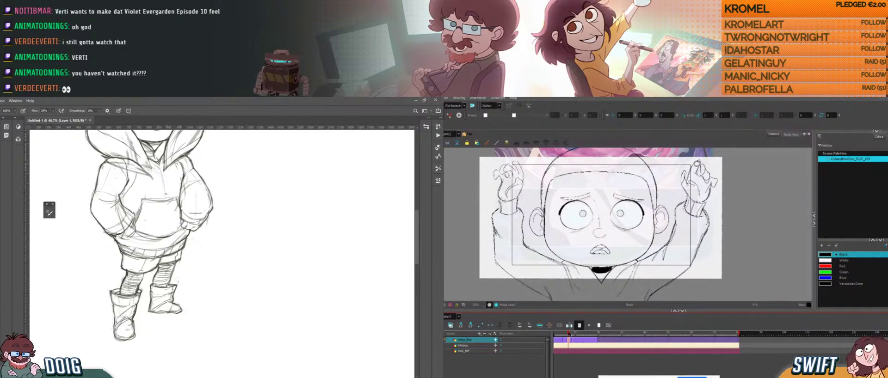
click(562, 214)
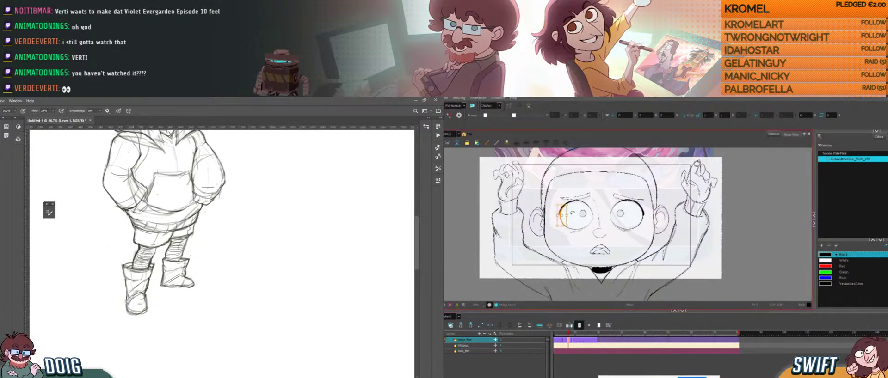
drag(572, 214, 569, 226)
drag(173, 227, 171, 250)
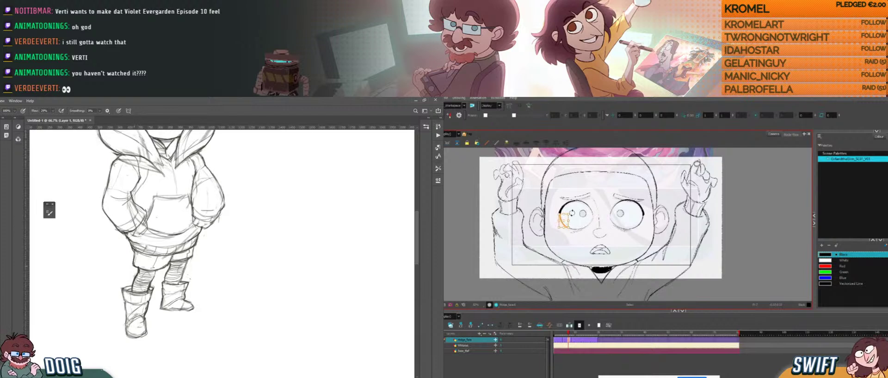
drag(572, 213, 572, 212)
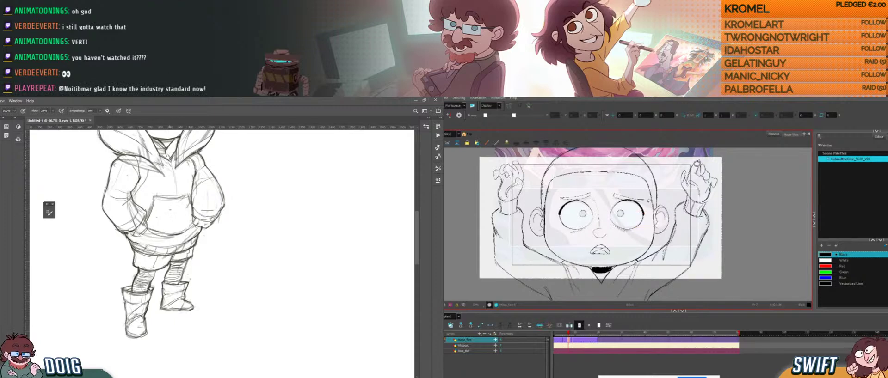
- Scrub across the neighbouring frames to compare the eye contours, and bring the hooded character's head into view
drag(569, 334, 571, 334)
drag(155, 139, 152, 208)
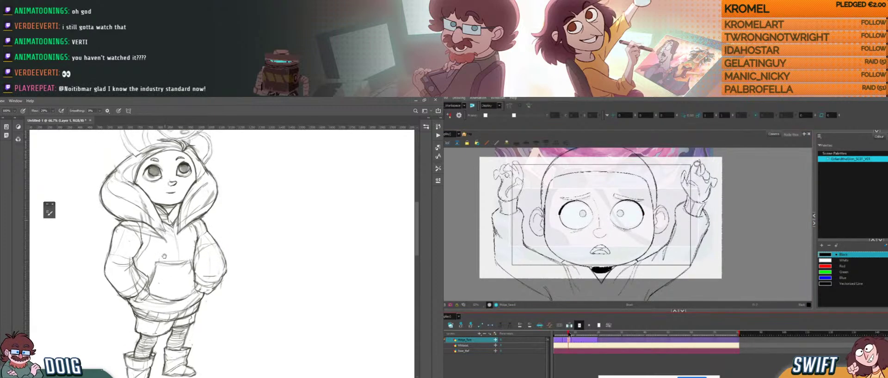
drag(571, 334, 565, 334)
drag(152, 208, 155, 217)
drag(564, 334, 566, 334)
drag(155, 217, 164, 248)
click(568, 334)
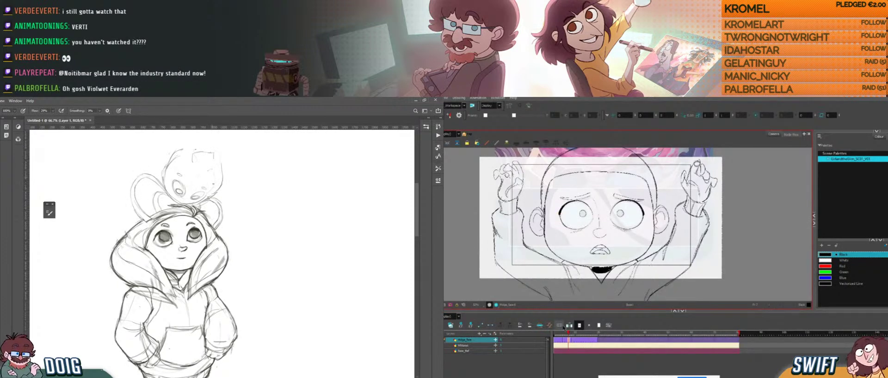
click(572, 334)
drag(572, 333, 568, 333)
- Select the outer upper line of the left eye, try a small adjustment and undo the last change
key(alt+s)
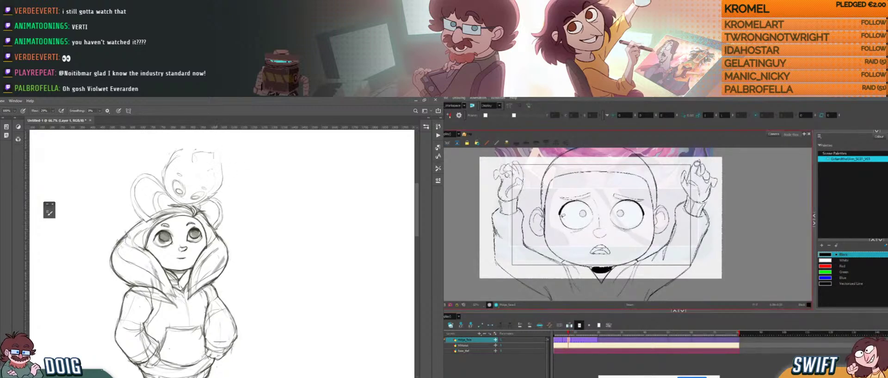
click(562, 221)
drag(202, 170, 202, 182)
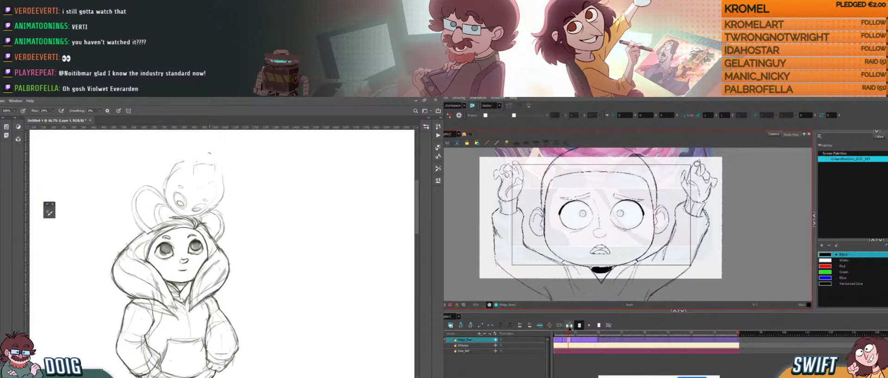
click(570, 333)
mouse_move(570, 333)
mouse_down()
mouse_move(561, 333)
mouse_move(569, 333)
mouse_up()
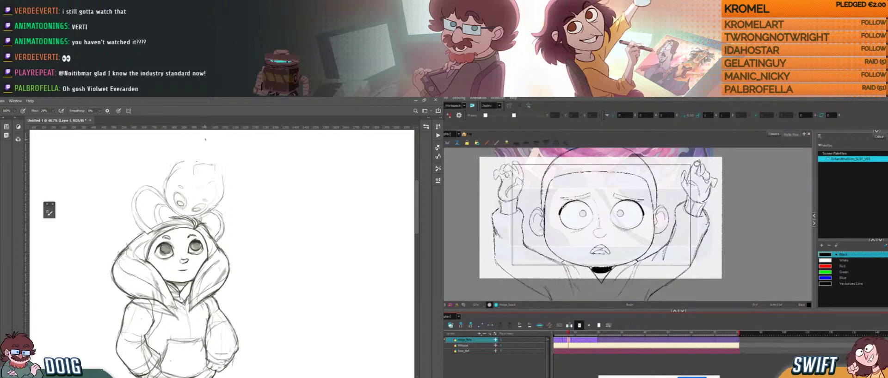
click(571, 211)
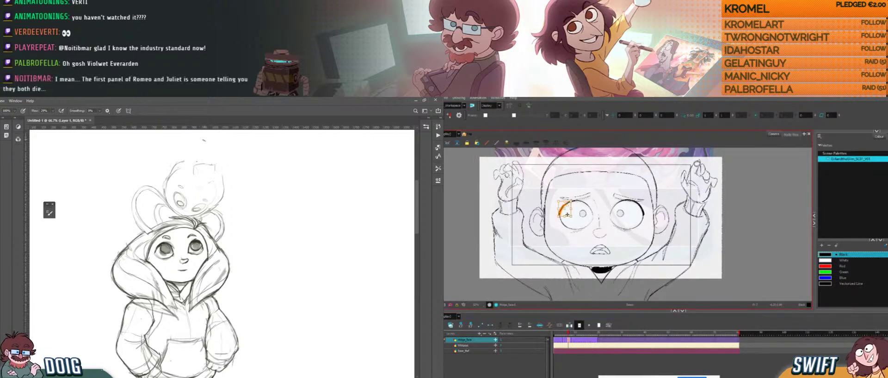
key(Escape)
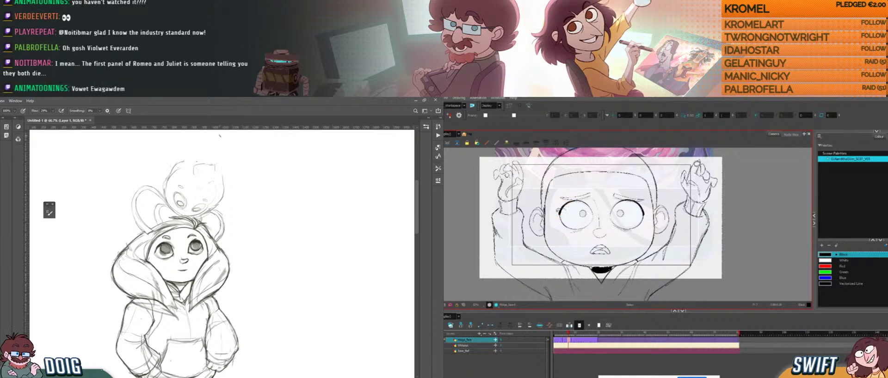
key(ctrl+z)
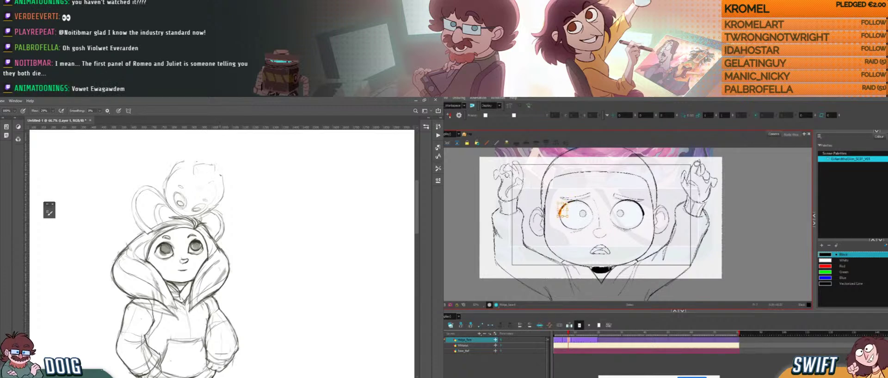
drag(201, 177, 203, 195)
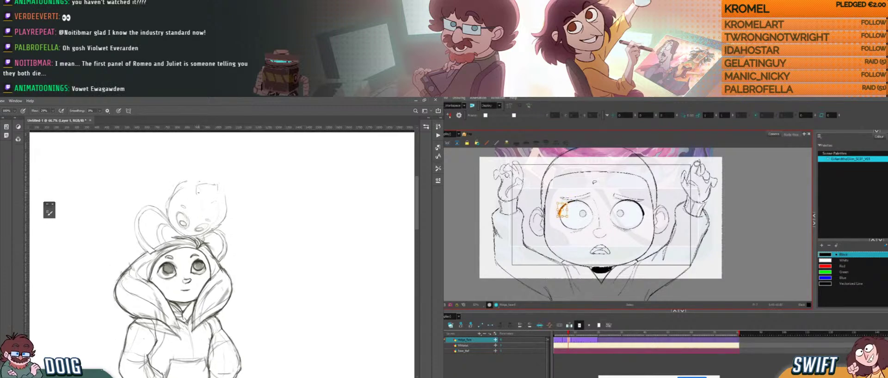
key(Escape)
- Check the adjacent frames and redraw the outer line of the right eye with the Brush tool
key(e)
click(566, 334)
key(b)
drag(566, 334, 569, 334)
key(e)
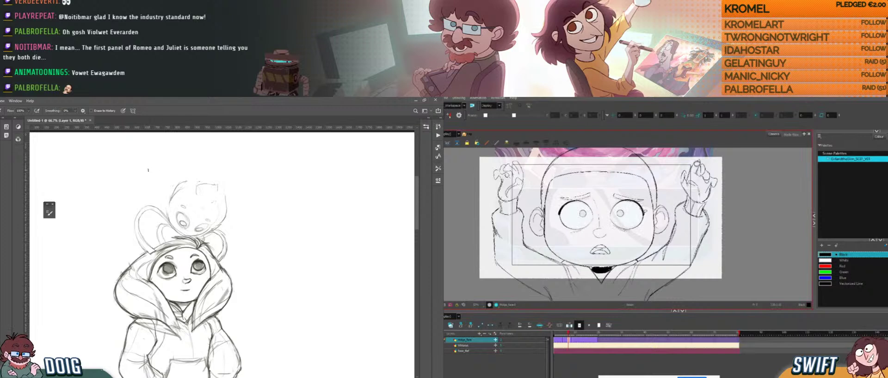
key(b)
click(643, 212)
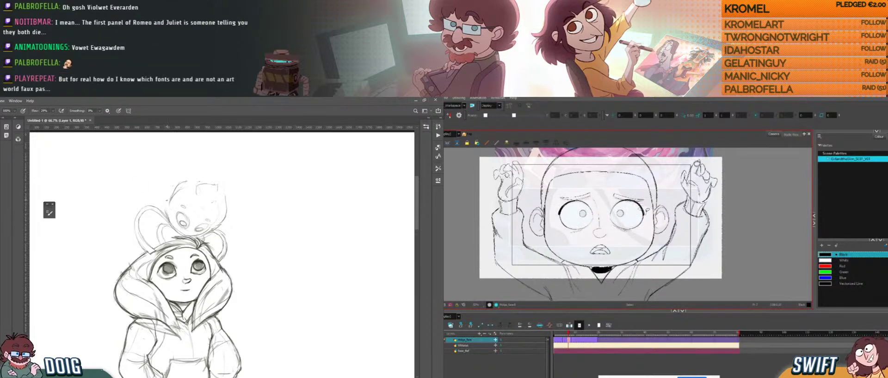
drag(644, 216, 641, 203)
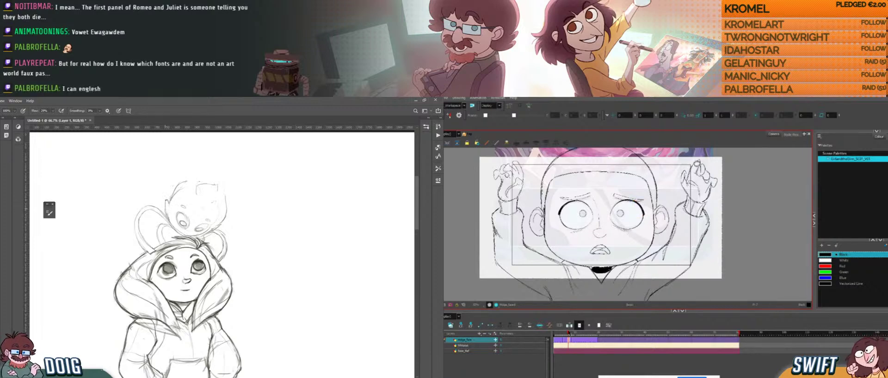
- Select the outer line of the left eye and scale it slightly to match the neighbouring drawing
drag(569, 334, 564, 336)
drag(186, 186, 184, 196)
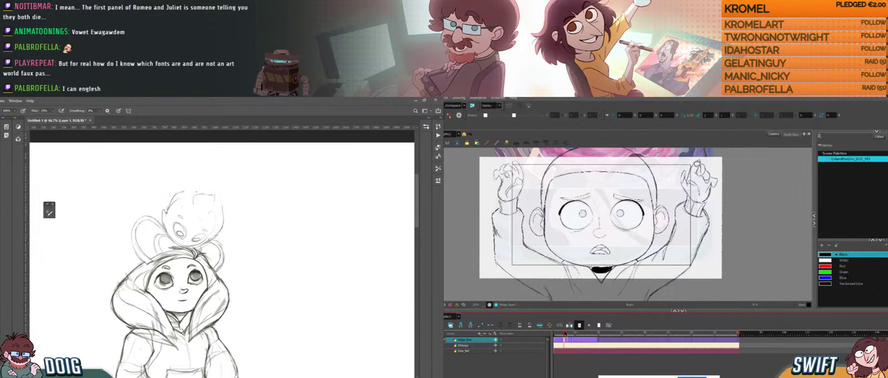
drag(564, 335, 569, 333)
drag(565, 204, 564, 229)
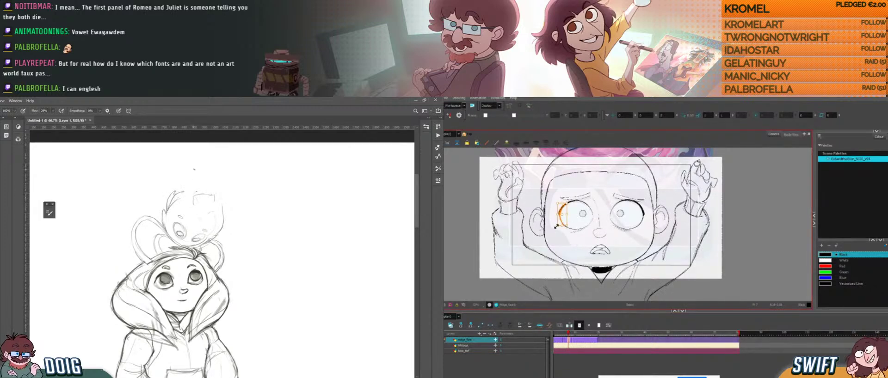
drag(557, 228, 558, 228)
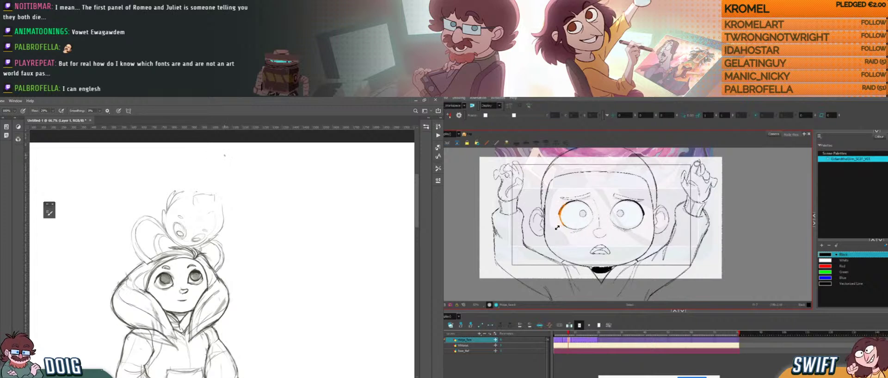
click(556, 231)
drag(219, 250, 219, 237)
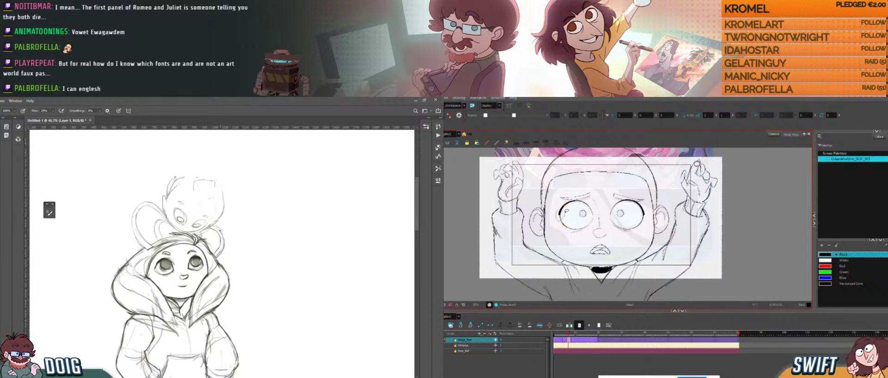
drag(566, 212, 567, 231)
mouse_move(211, 198)
mouse_down()
mouse_move(207, 220)
mouse_move(224, 213)
mouse_up()
- Compare the neighbouring frames and adjust the lower end of the left eye's outer line
key(alt+b)
click(565, 334)
drag(566, 334, 568, 334)
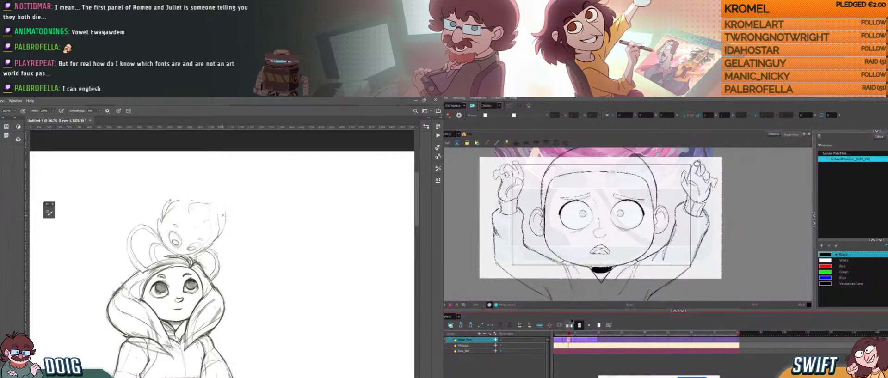
click(563, 213)
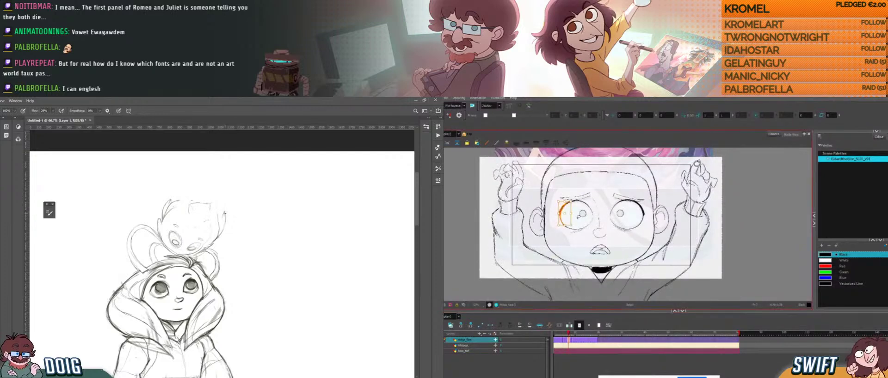
drag(213, 206, 215, 217)
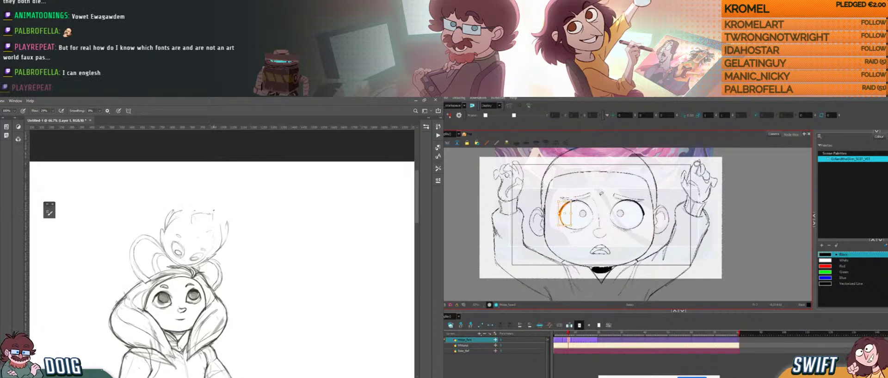
click(605, 195)
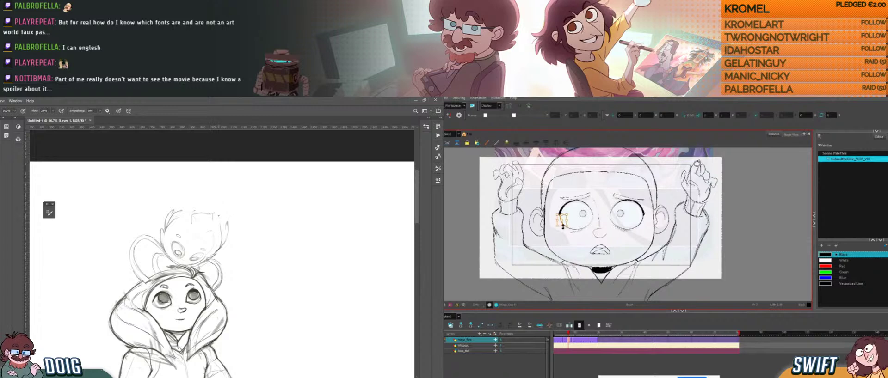
key(alt+s)
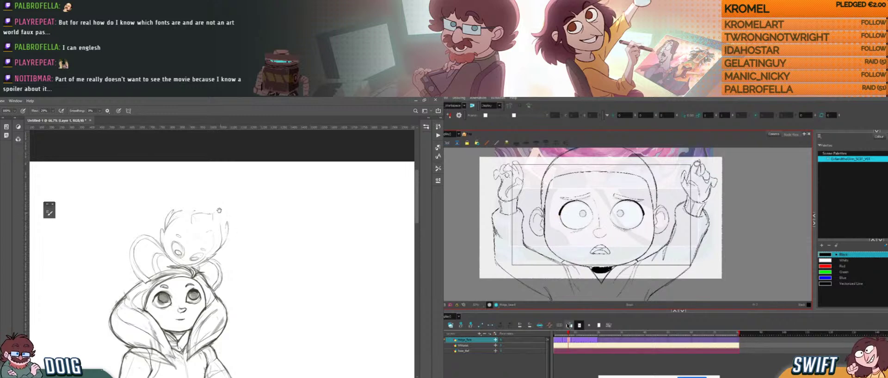
- Check the adjacent frames again and adjust the outer corner of the right eye's upper line
scroll(218, 211, up, 2)
drag(569, 334, 569, 332)
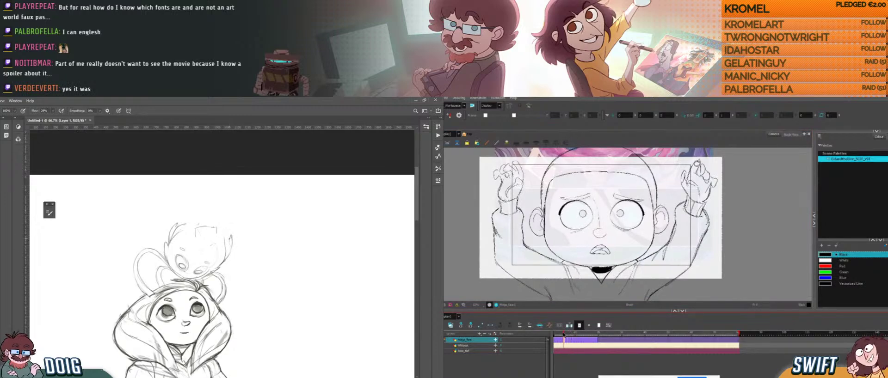
key(alt+s)
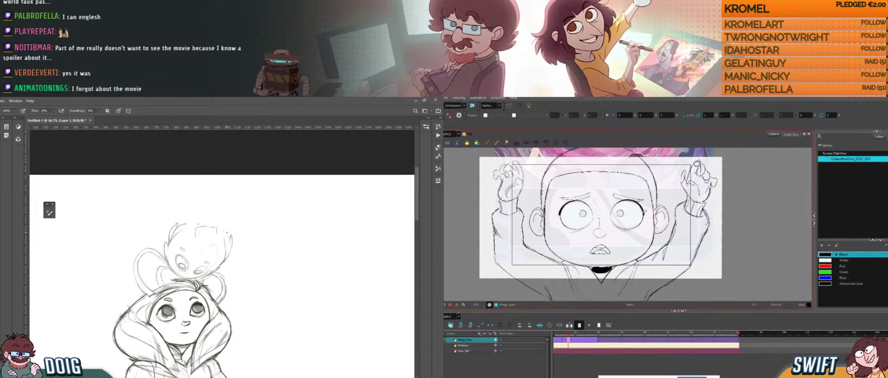
click(644, 212)
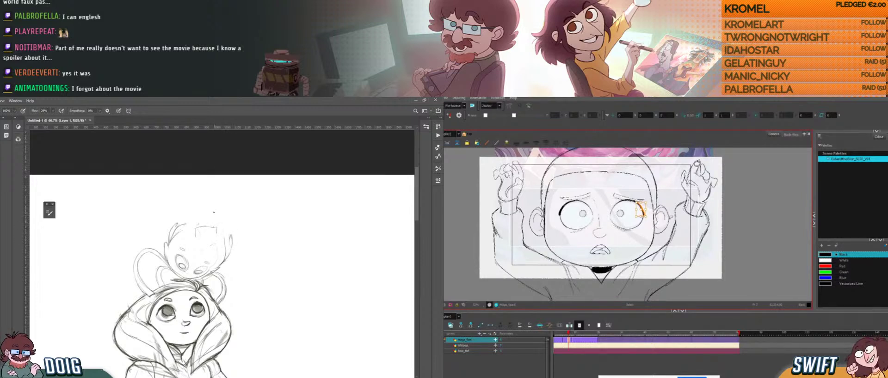
click(566, 334)
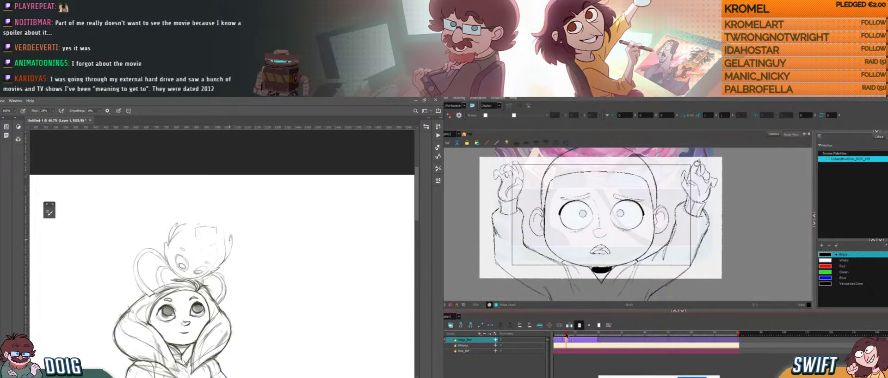
- Step between the neighbouring drawings and fine-tune the left eye's outer line so it matches across the frames
drag(567, 336, 571, 334)
click(564, 333)
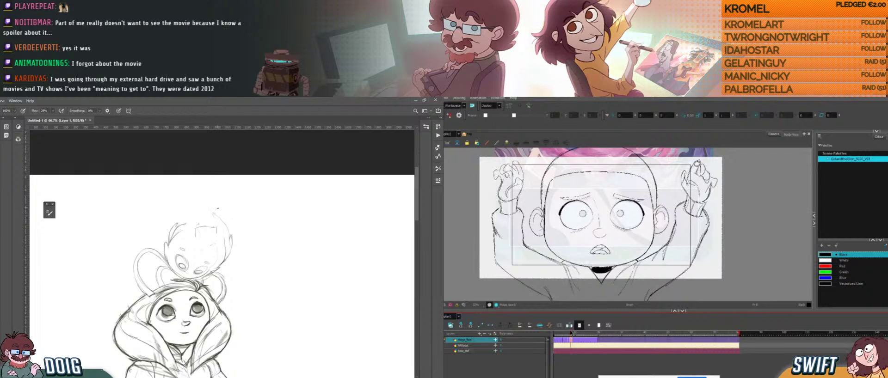
key(alt+s)
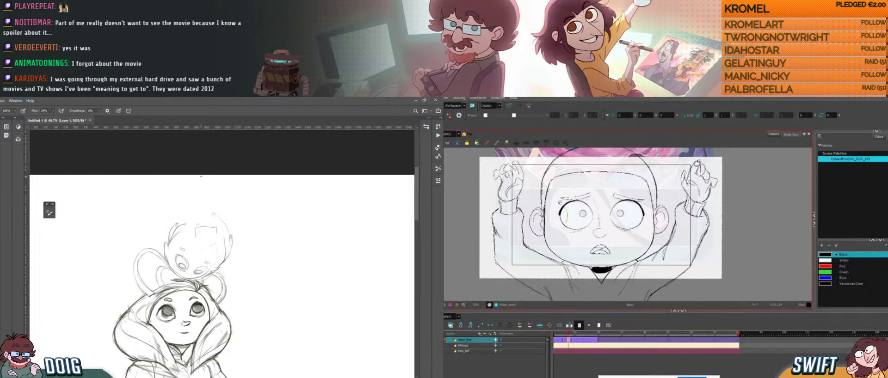
click(560, 211)
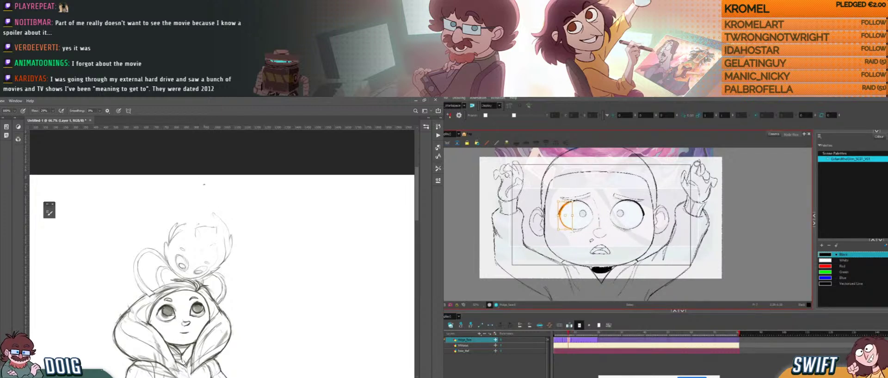
click(540, 156)
key(alt+b)
drag(564, 334, 568, 339)
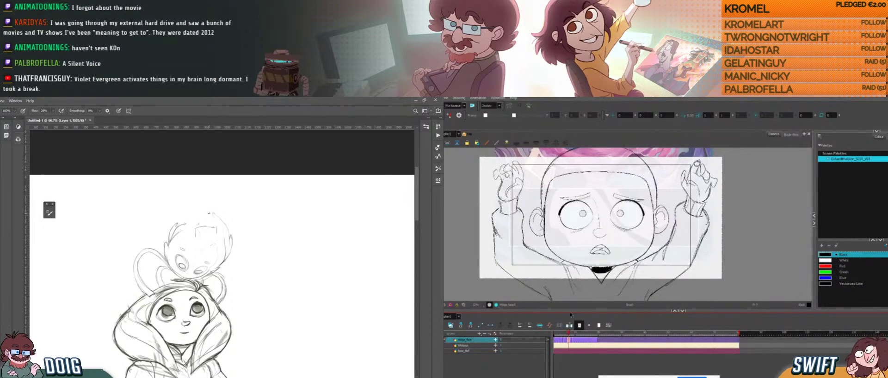
drag(566, 204, 561, 227)
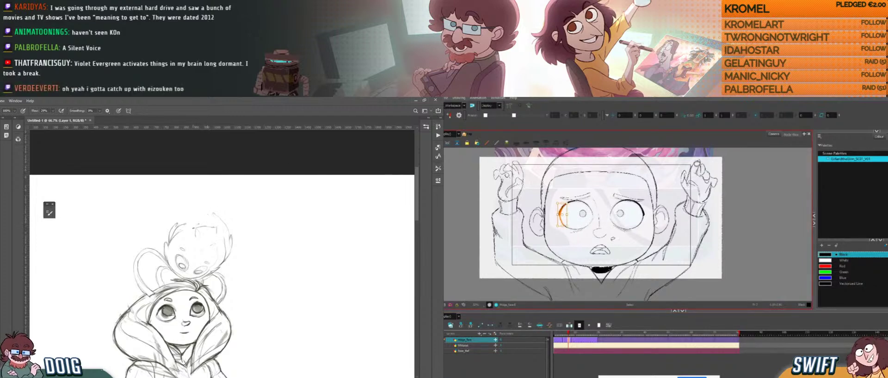
click(612, 238)
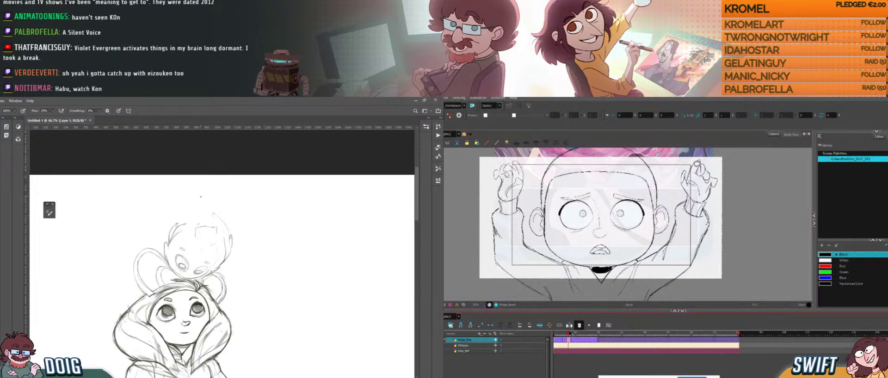
- Select the whole mouth and scale it slightly, flipping between adjacent drawings to compare its shape
mouse_move(566, 339)
mouse_down()
mouse_move(579, 333)
mouse_move(579, 343)
mouse_move(553, 345)
mouse_move(570, 333)
mouse_up()
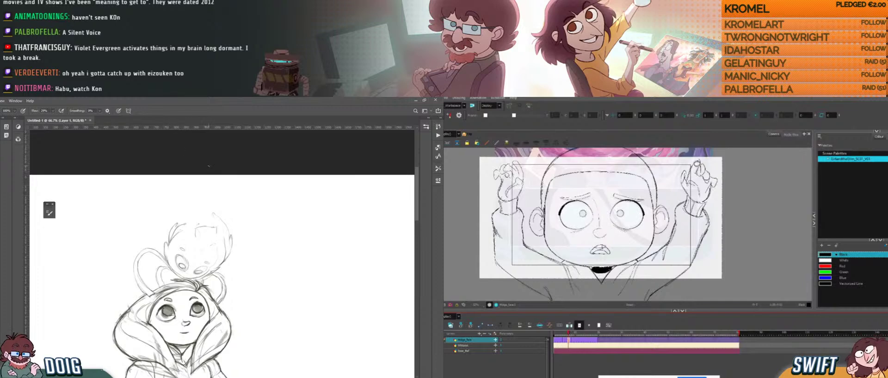
key(alt+s)
drag(586, 242, 617, 255)
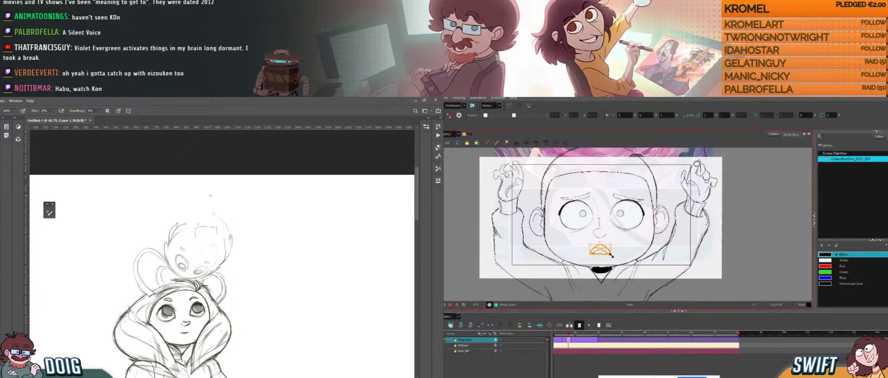
key(comma)
key(period)
drag(611, 254, 611, 253)
key(comma)
key(period)
click(618, 252)
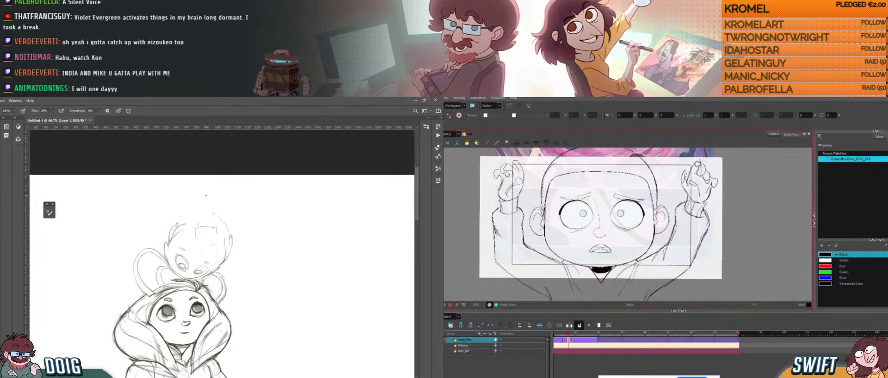
- Select the upper lip lines of the mouth, refine them, and switch to the Eraser
key(alt+b)
drag(569, 334, 568, 332)
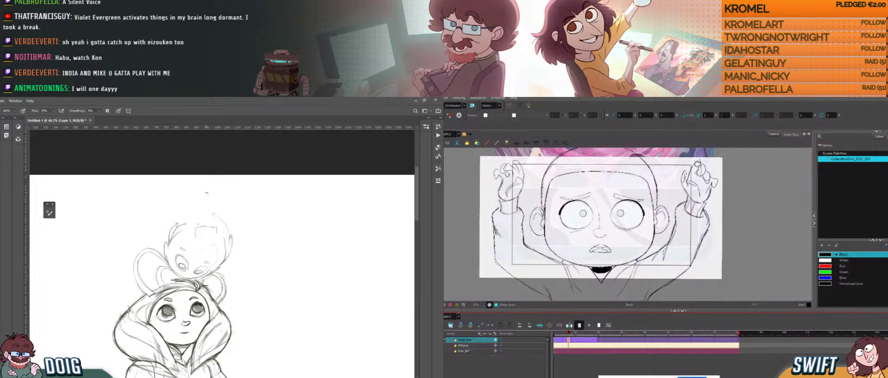
key(alt+s)
click(595, 250)
click(601, 249)
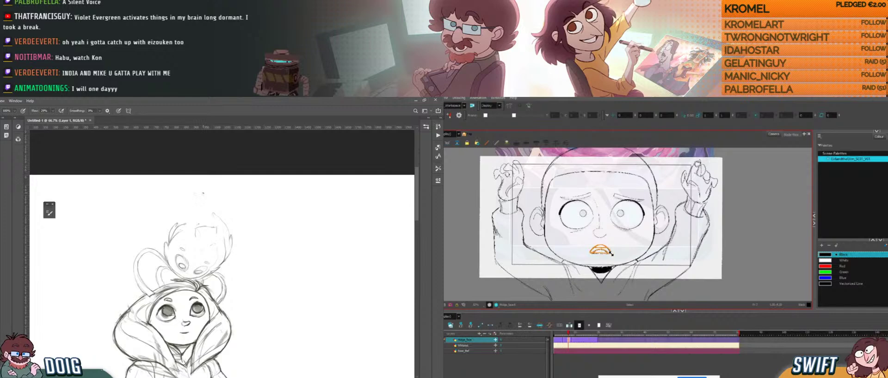
key(alt+e)
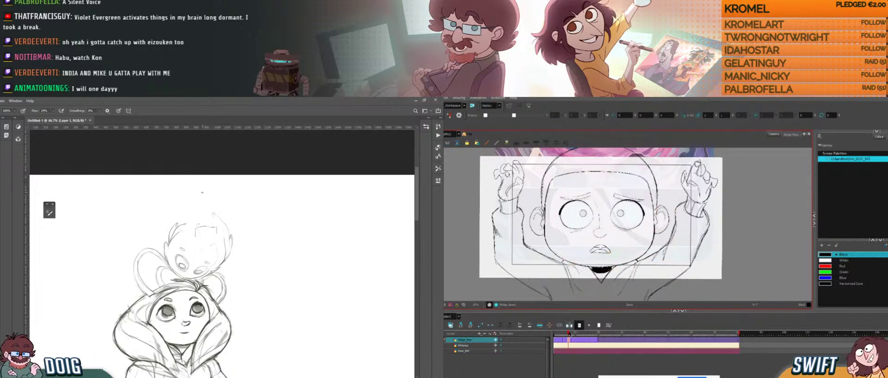
- Go to the neighbouring mouth drawing and slightly resize the lines at the mouth's left corner
key(alt+b)
drag(568, 334, 571, 331)
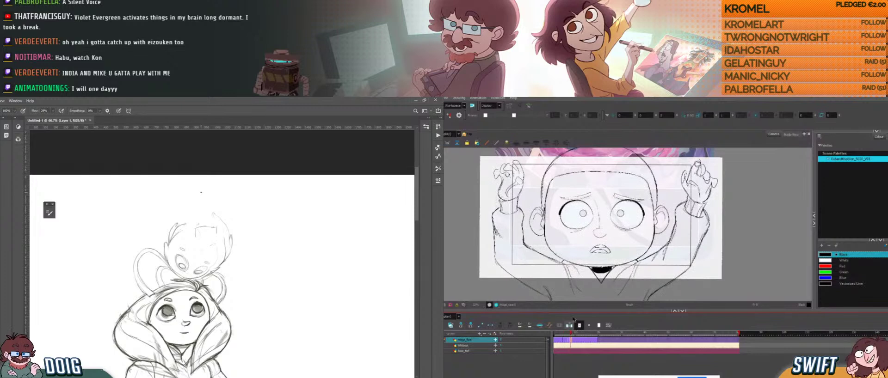
key(alt+s)
mouse_move(615, 251)
mouse_down()
mouse_move(610, 244)
mouse_move(618, 254)
mouse_up()
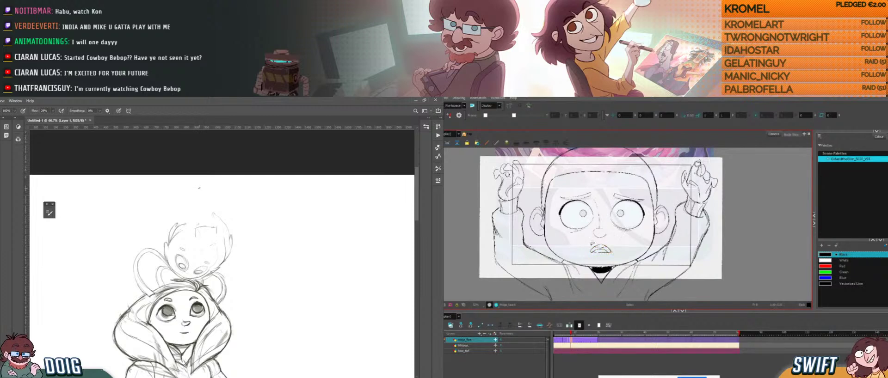
click(591, 248)
drag(586, 250, 586, 249)
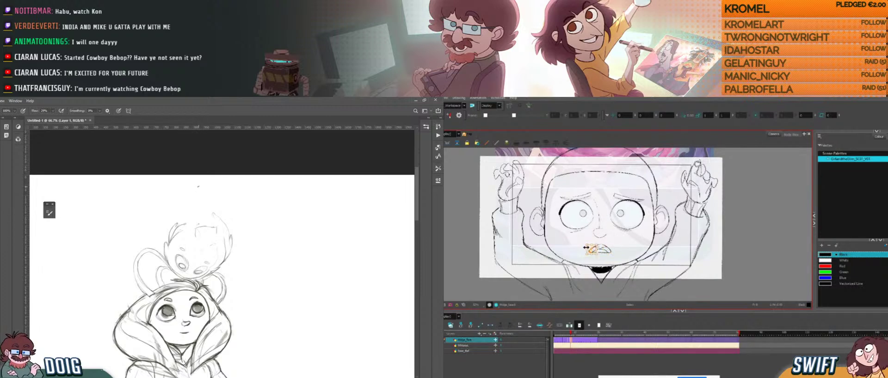
key(Escape)
drag(571, 333, 571, 333)
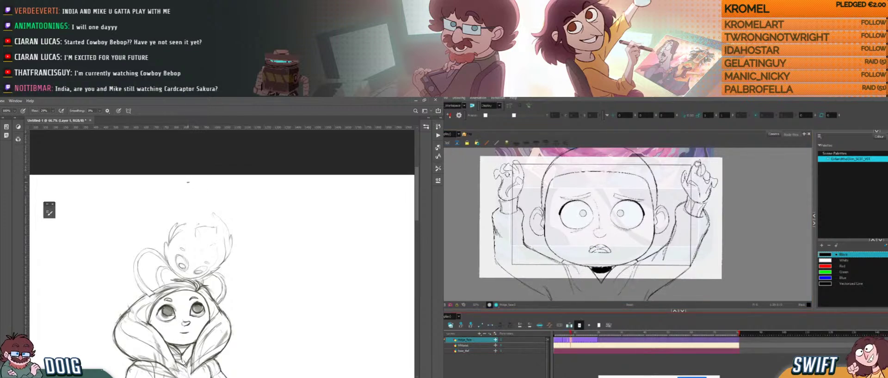
- Adjust the lines at the mouth's left and right corners and compare the result across the neighbouring frames
key(alt+s)
drag(594, 244, 591, 251)
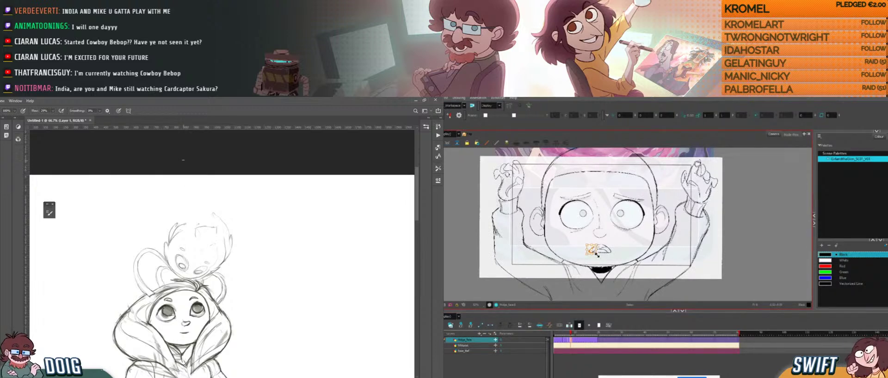
drag(599, 257, 601, 258)
click(610, 250)
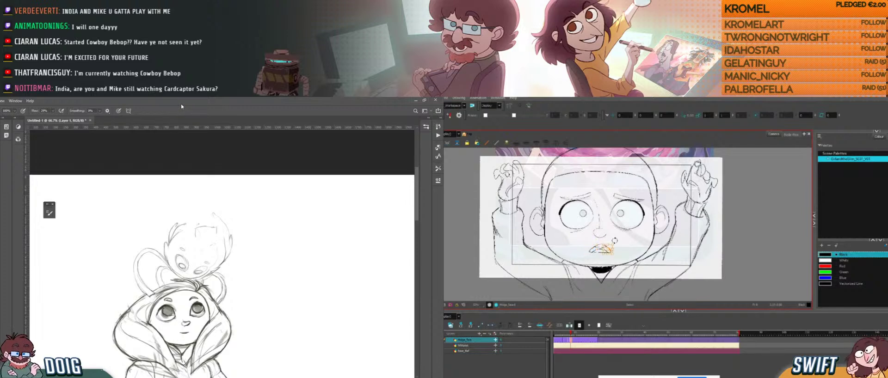
drag(615, 250, 614, 250)
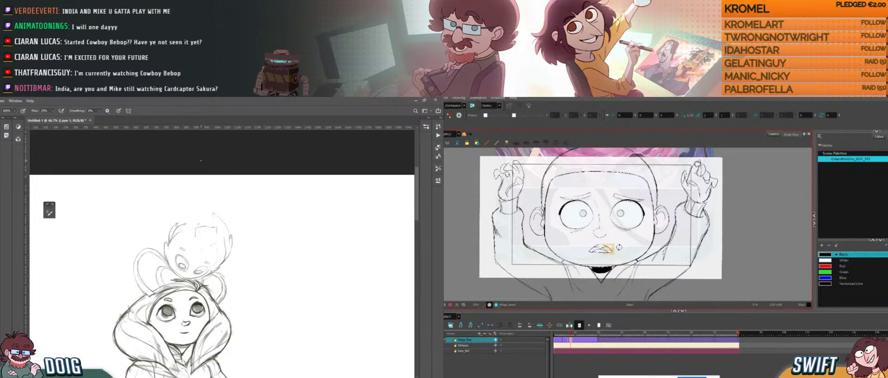
click(567, 333)
drag(566, 336, 572, 334)
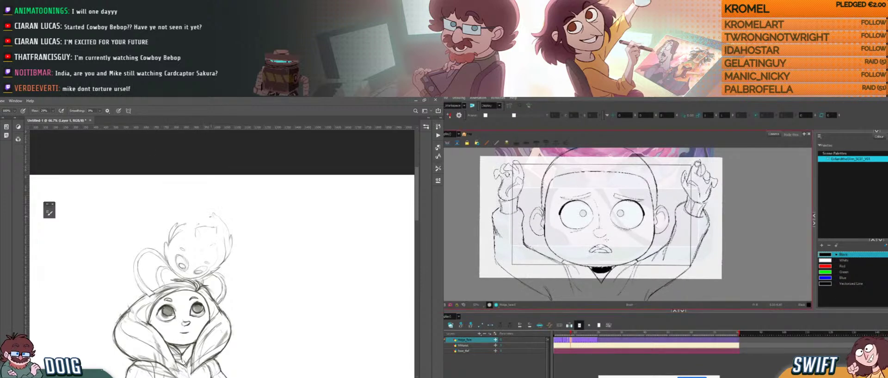
- Reselect the left side of the mouth and reshape its corner once more
key(alt+s)
click(595, 249)
click(595, 249)
key(alt+s)
click(592, 249)
drag(588, 246, 597, 253)
scroll(187, 202, up, 2)
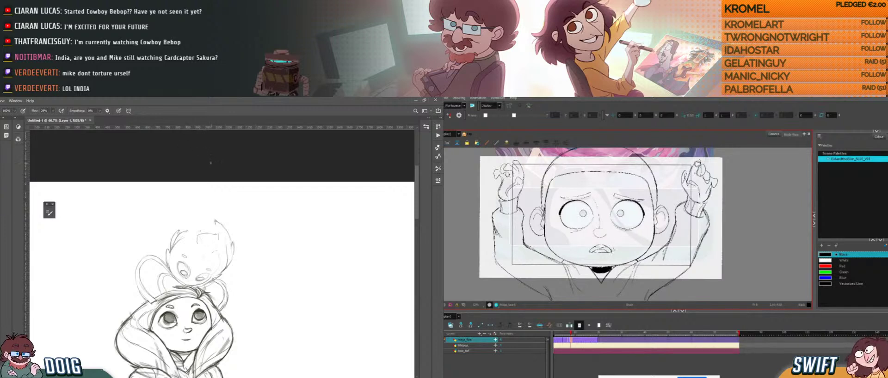
- Switch to the Eraser and scrub through the neighbouring drawings to check the frightened character's mouth
key(alt+e)
drag(197, 226, 199, 205)
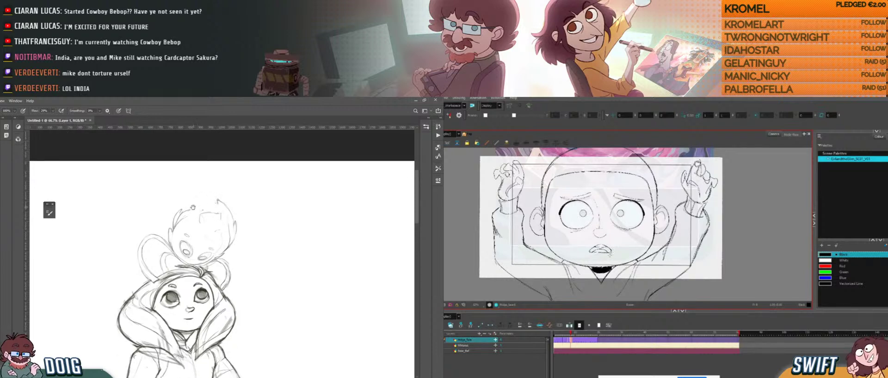
scroll(222, 270, up, 1)
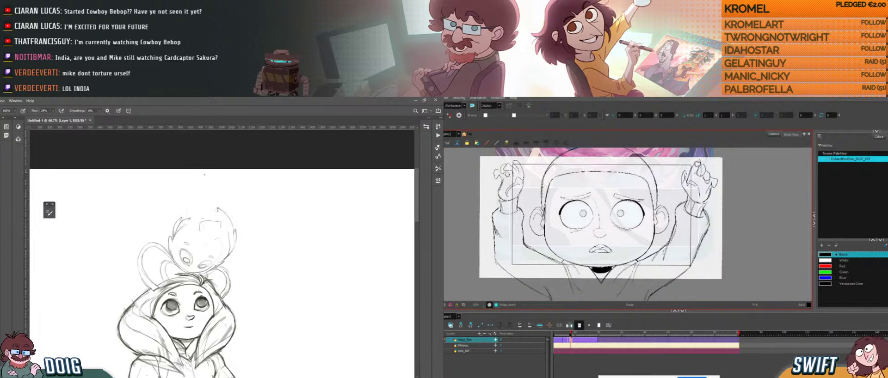
click(567, 333)
drag(566, 334, 572, 334)
- Clean up stray marks above the creature's head and sketch the missing outline across its crown
drag(189, 205, 187, 214)
key(e)
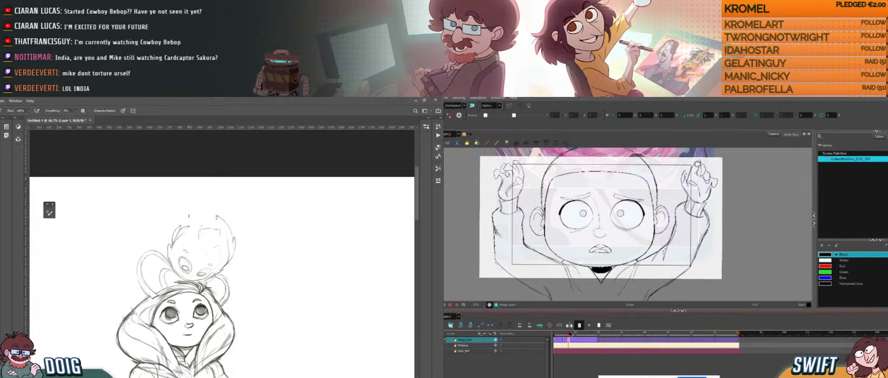
key(b)
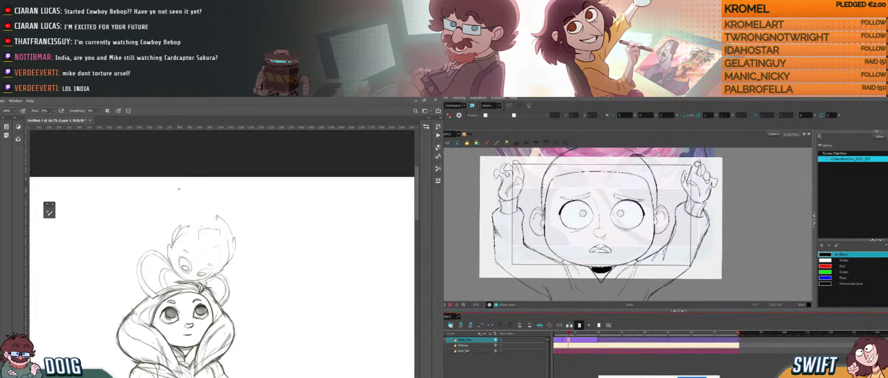
key(e)
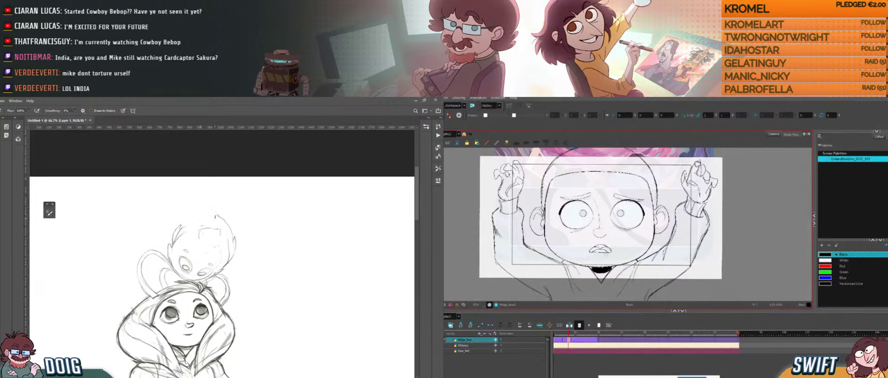
key(b)
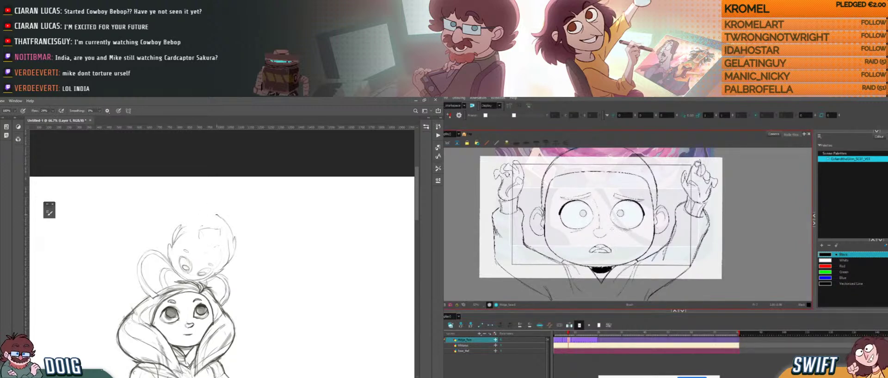
drag(199, 228, 200, 217)
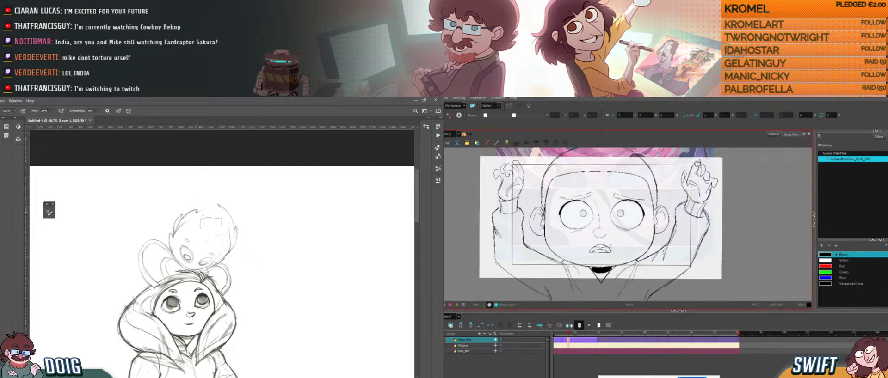
drag(213, 212, 213, 200)
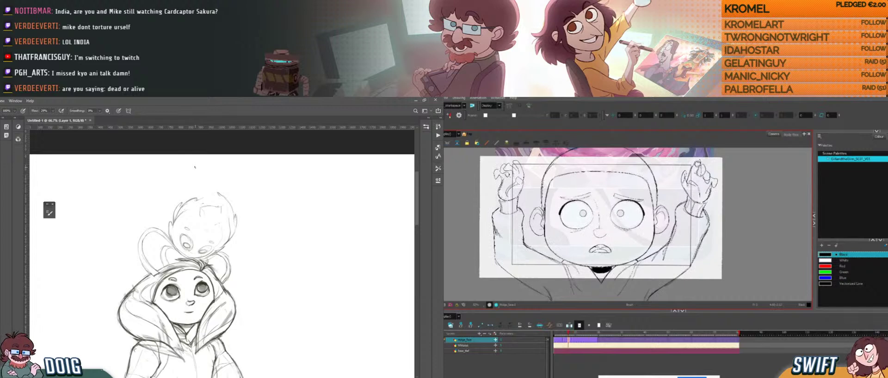
- Select the whole mouth, switch to the Brush, and step through the neighbouring drawings to compare the mouth shapes
key(alt+s)
drag(615, 242, 586, 256)
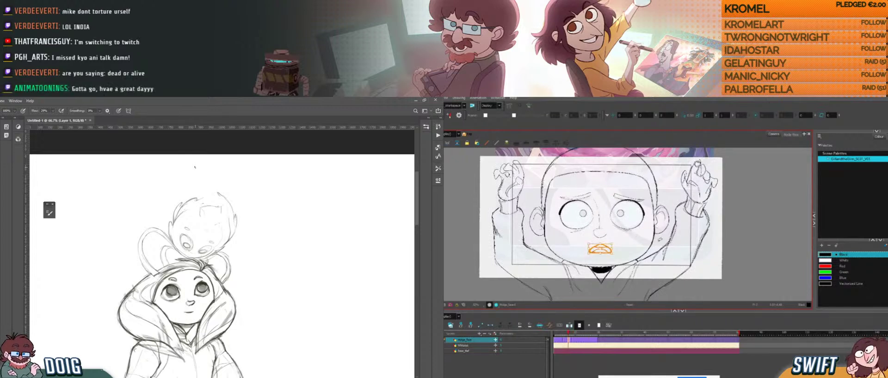
key(alt+b)
key(f)
key(g)
key(g)
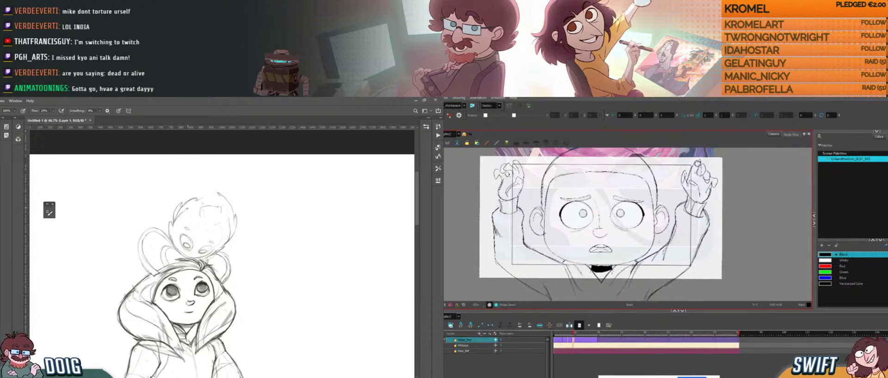
key(f)
key(f)
key(comma)
key(comma)
key(period)
key(period)
key(period)
key(period)
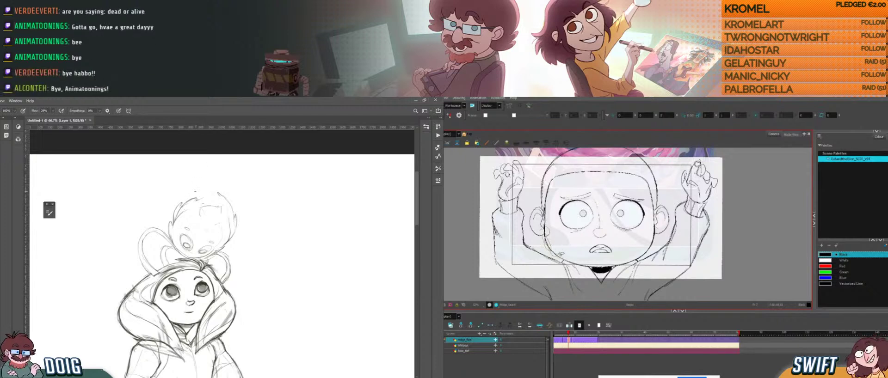
- Delete the stray stroke beside the frightened character's left cheek and select the left jaw line
click(557, 254)
key(Delete)
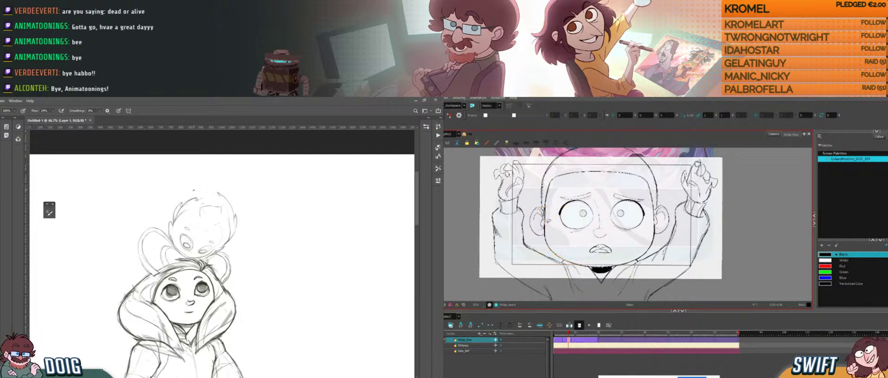
click(552, 249)
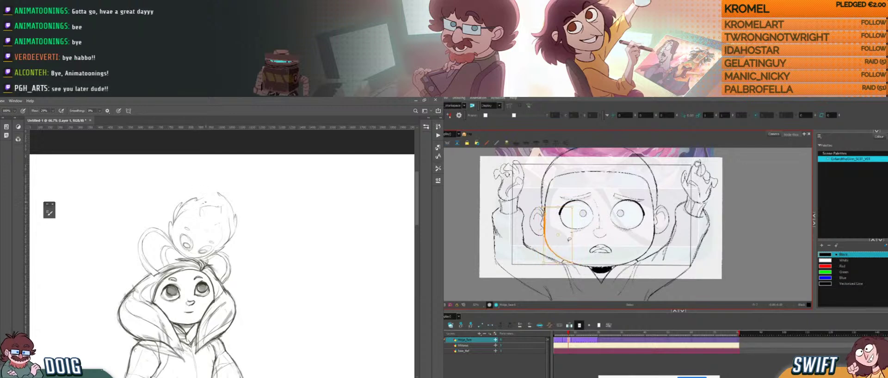
- Refine the tufts and outline on the upper right of the creature's head, erasing and redrawing the strokes
drag(226, 216, 231, 187)
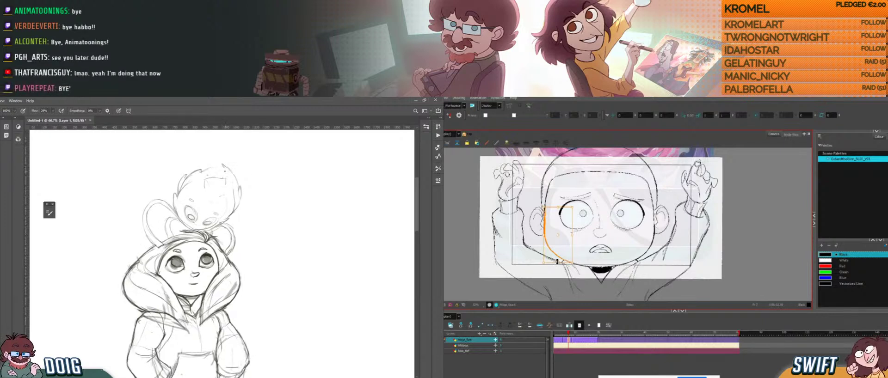
key(e)
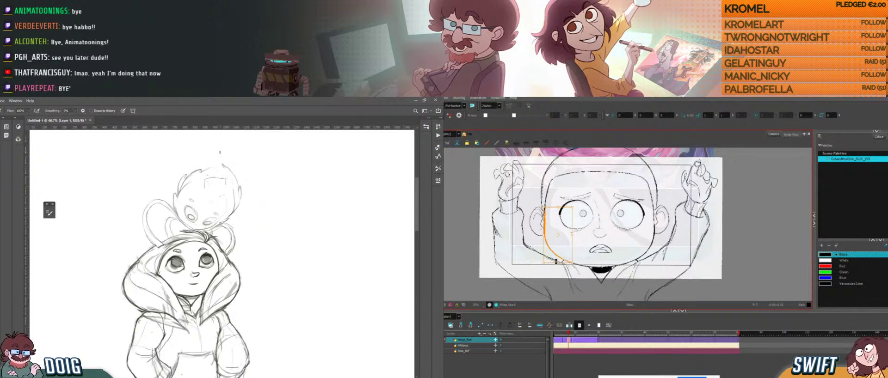
key(b)
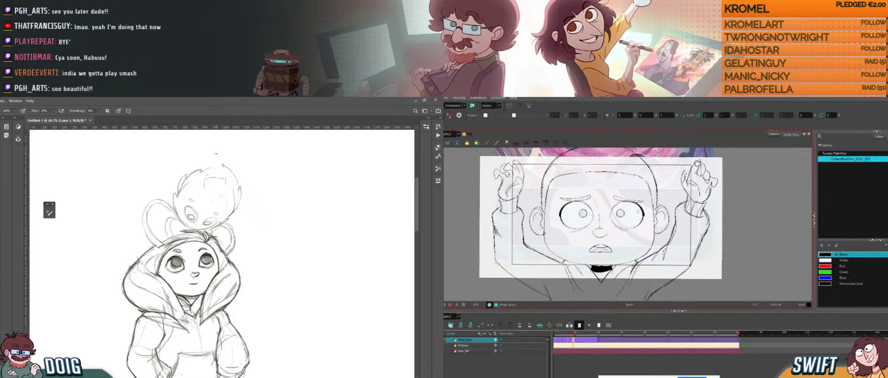
drag(223, 160, 225, 172)
key(e)
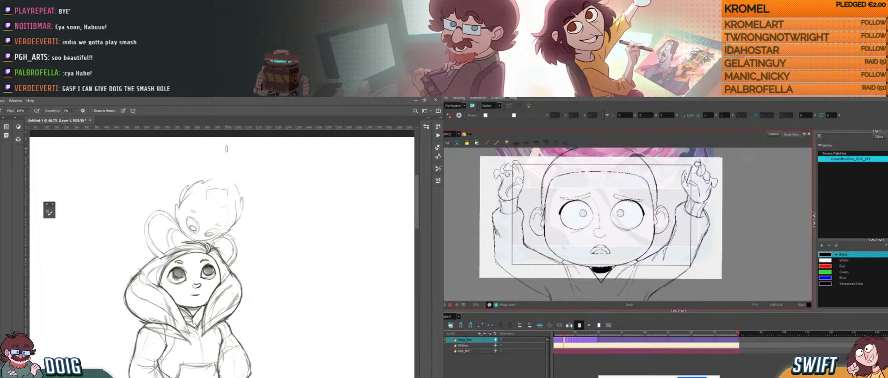
key(b)
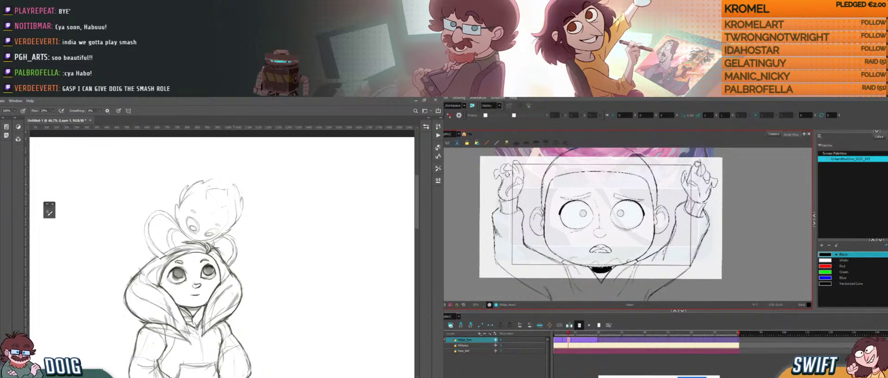
- Select the frightened character's chin line and erase the leftover marks inside the creature's forehead
click(610, 263)
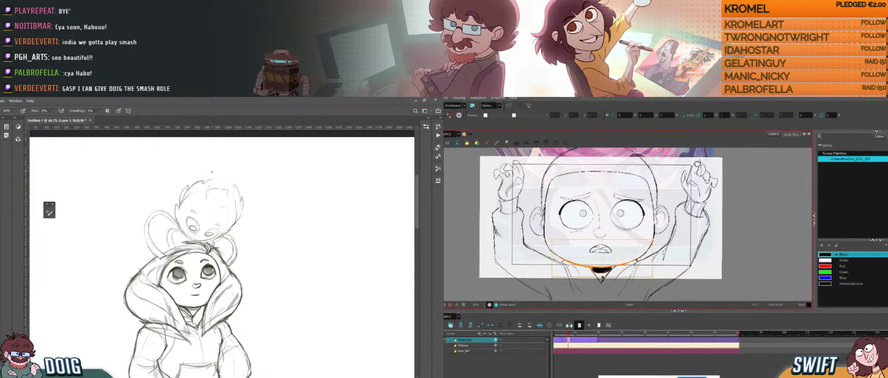
click(611, 280)
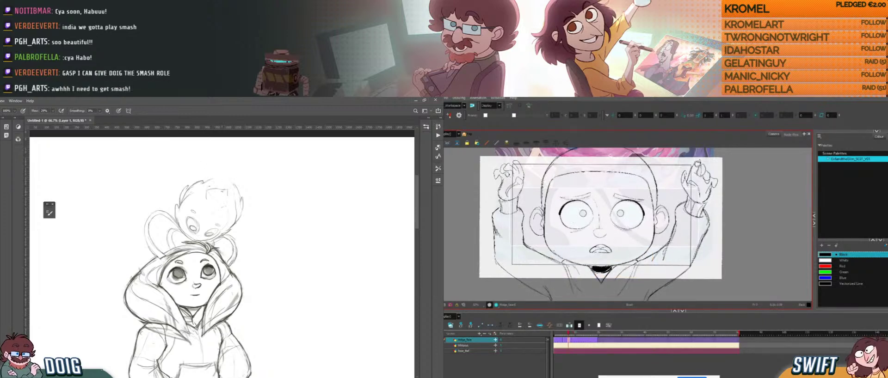
key(e)
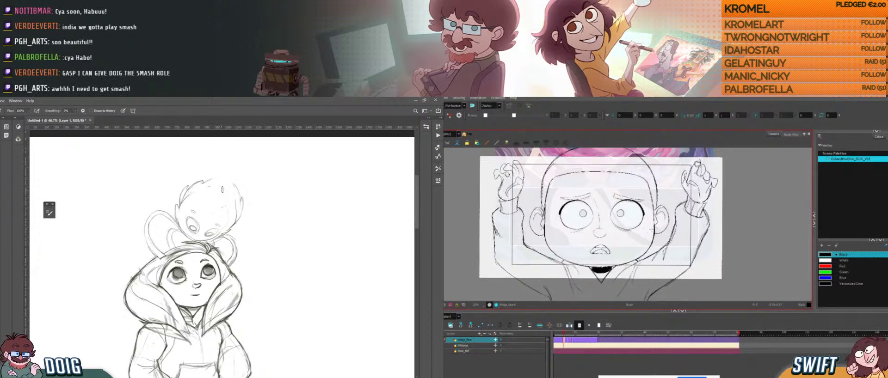
key(b)
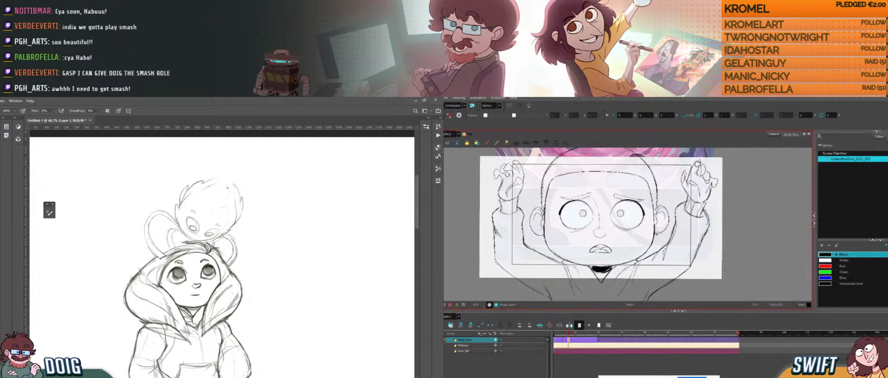
- Select the frightened character's right cheek line and nudge it slightly inward to refine the jaw
click(655, 233)
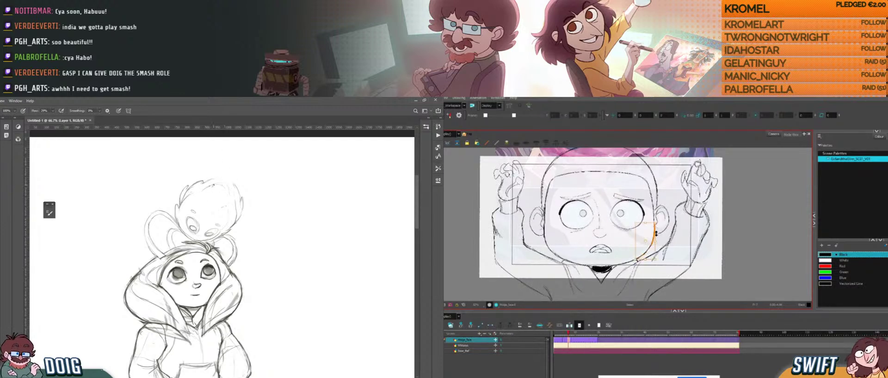
drag(656, 234, 652, 237)
key(e)
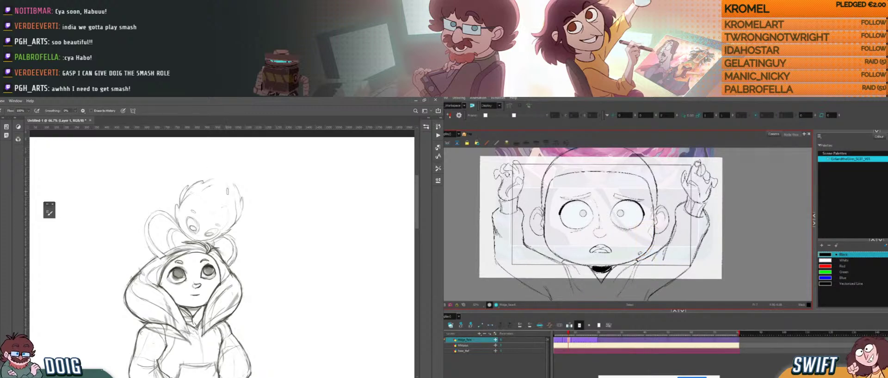
key(b)
drag(654, 241, 654, 242)
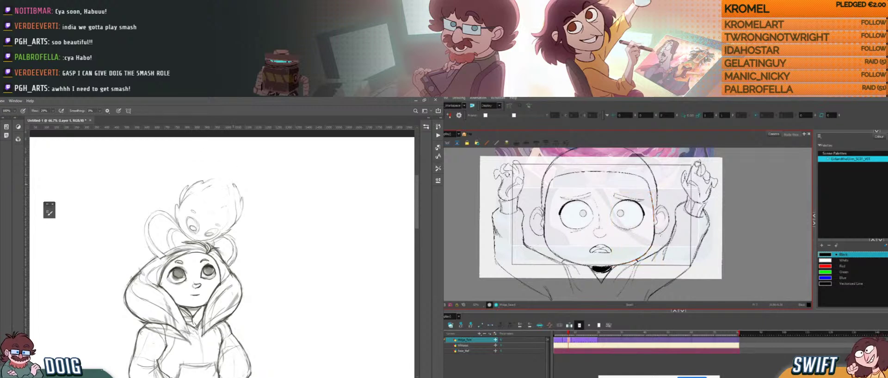
- Switch to the Brush and flip between the neighbouring drawings to compare the jaw line
key(alt+b)
key(period)
key(period)
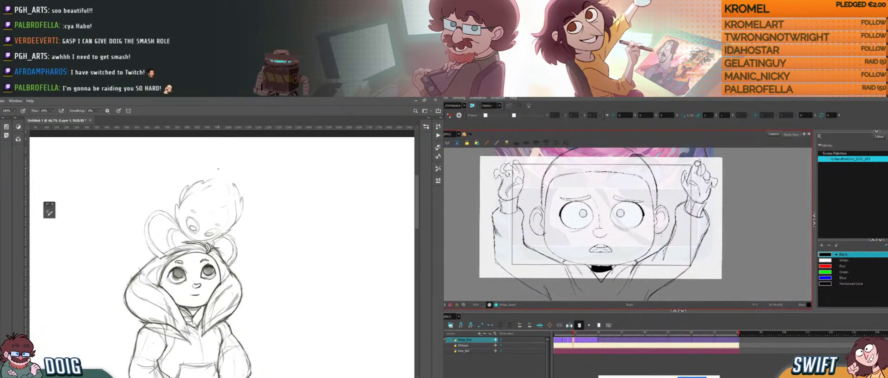
key(f)
key(f)
key(g)
key(g)
key(f)
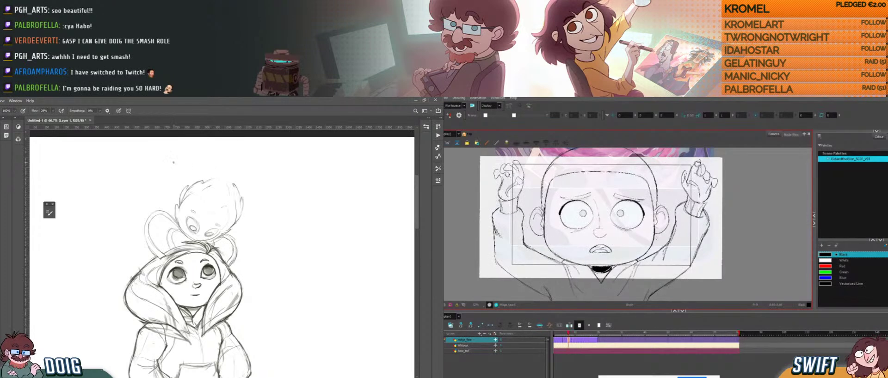
- Reselect the right cheek line, adjust its lower end, and compare it with the neighbouring drawings
click(654, 239)
drag(648, 260, 655, 263)
key(f)
key(g)
key(g)
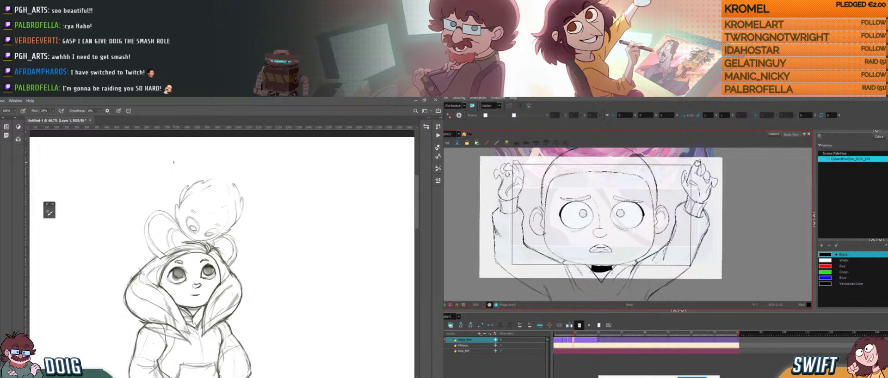
key(f)
key(f)
key(g)
key(g)
key(alt+b)
key(comma)
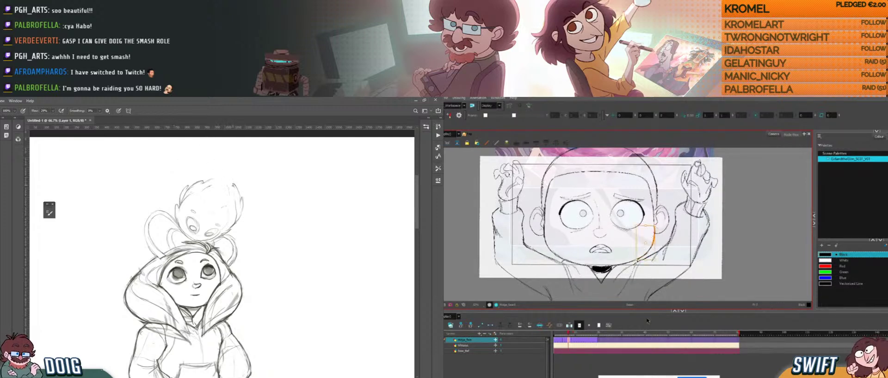
- Flip repeatedly back and forth through the neighbouring drawings to examine the motion of the jaw, mouth and eyes
key(alt+b)
key(f)
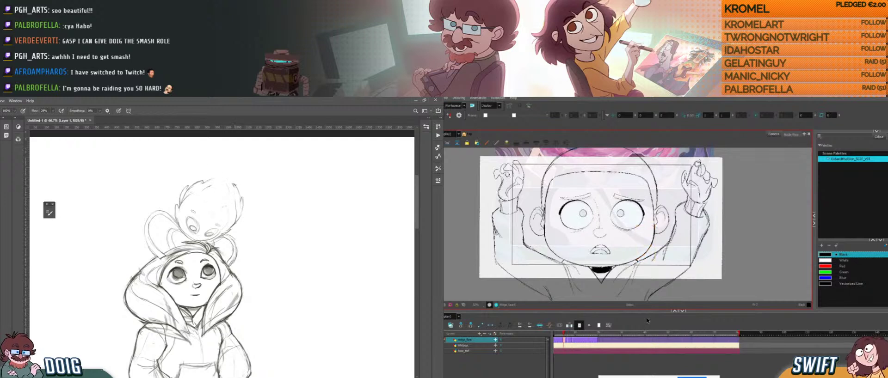
key(g)
key(g)
key(f)
key(f)
key(g)
key(g)
key(f)
key(f)
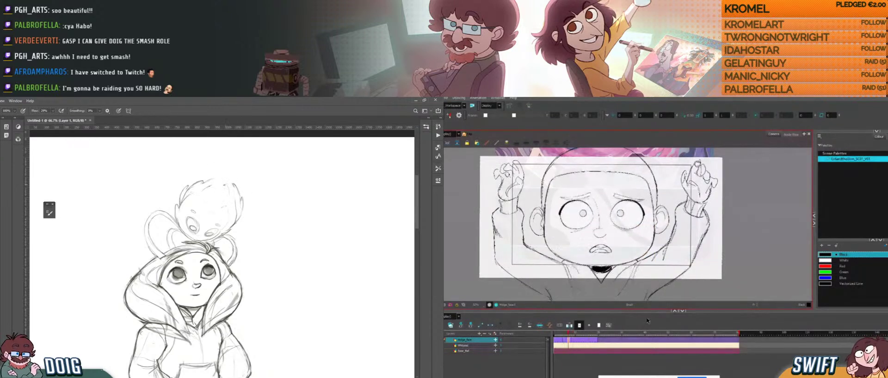
key(g)
key(g)
key(f)
key(f)
key(g)
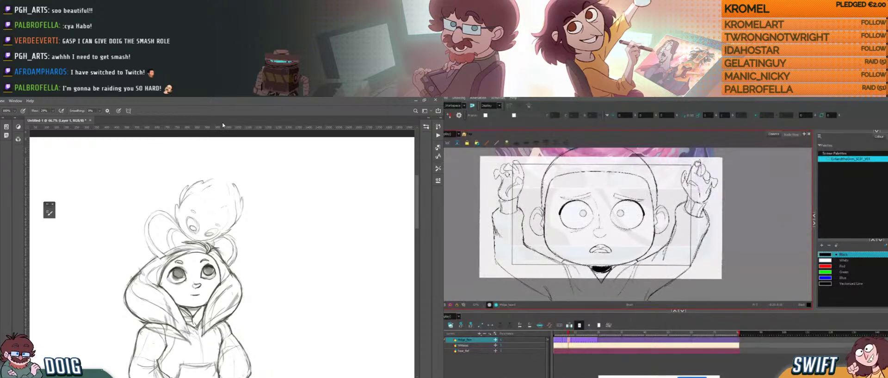
key(f)
key(g)
key(g)
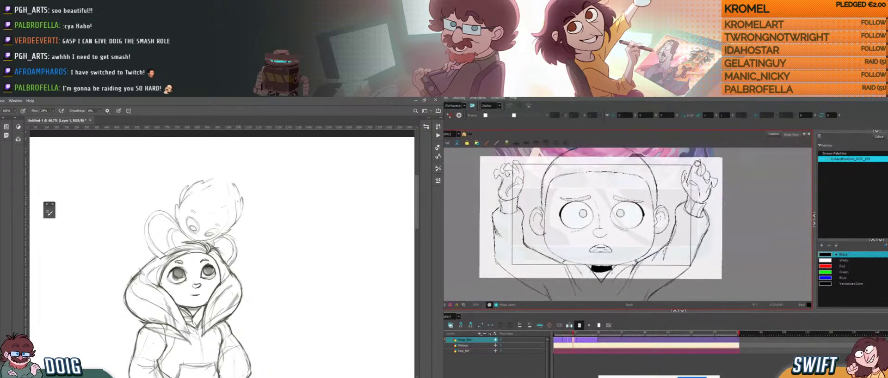
key(f)
key(f)
key(g)
key(g)
key(f)
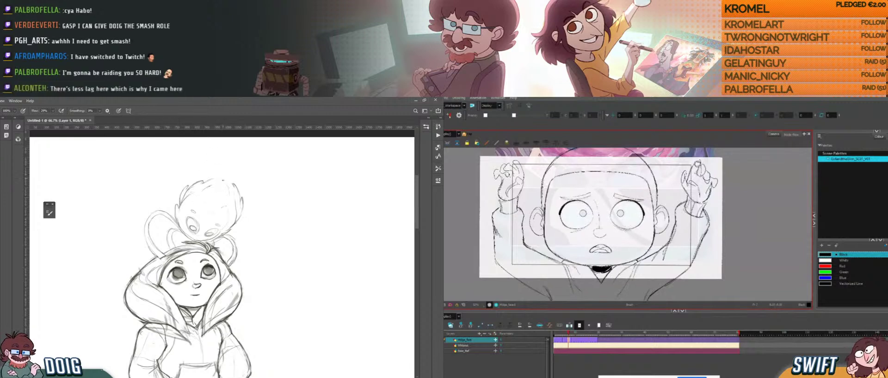
drag(218, 219, 222, 209)
key(f)
key(g)
key(g)
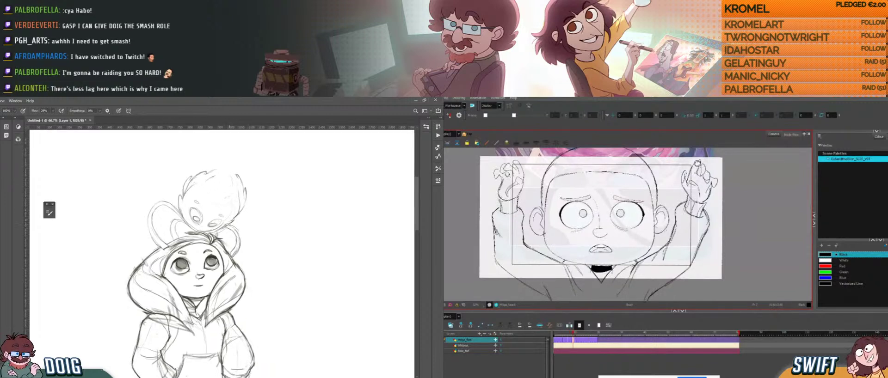
- Flip between the neighbouring drawings to examine how the eyes, eyebrows and mouth change from pose to pose
key(f)
key(f)
key(g)
key(g)
key(f)
key(f)
key(g)
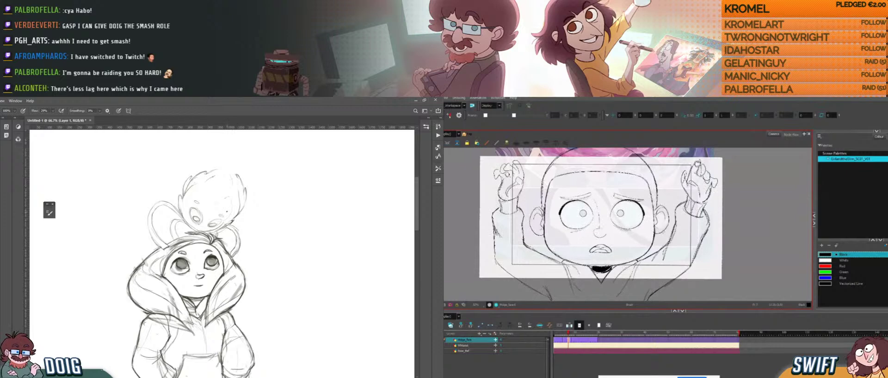
key(period)
key(period)
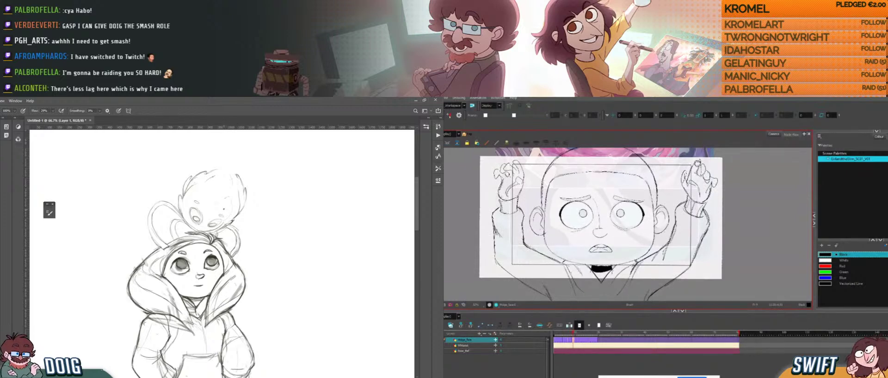
key(f)
key(f)
key(g)
key(g)
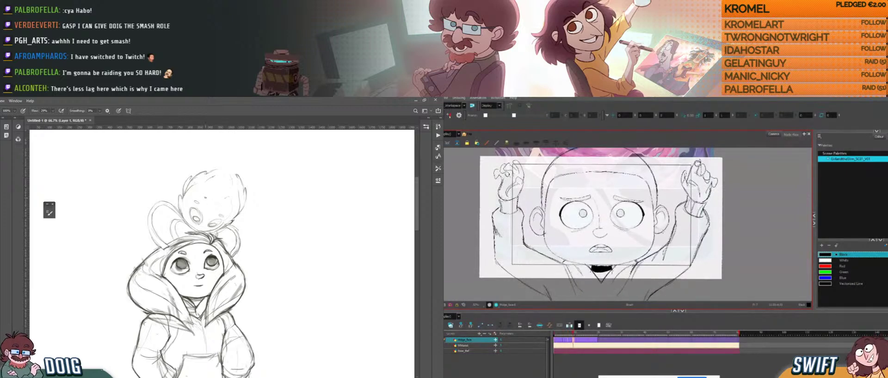
key(f)
key(g)
key(f)
key(f)
key(g)
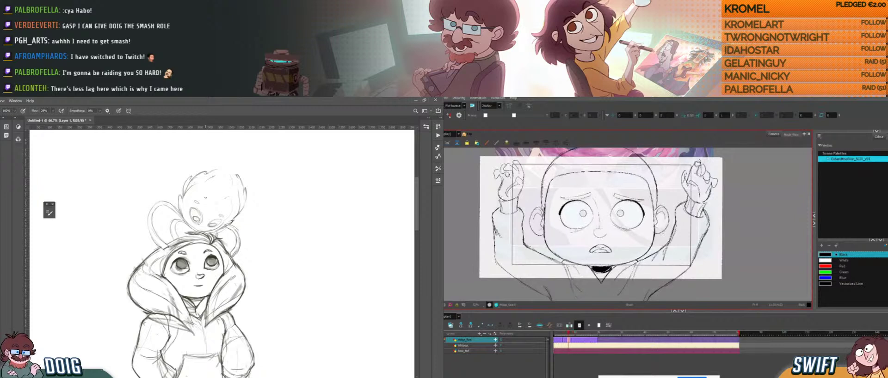
key(g)
key(f)
key(g)
key(f)
key(f)
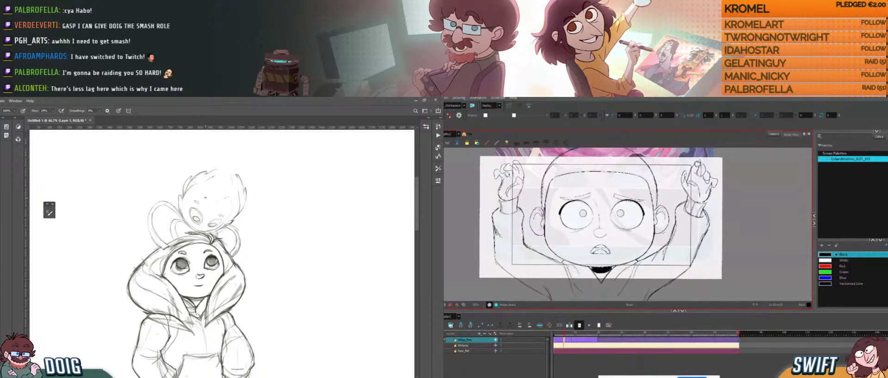
key(g)
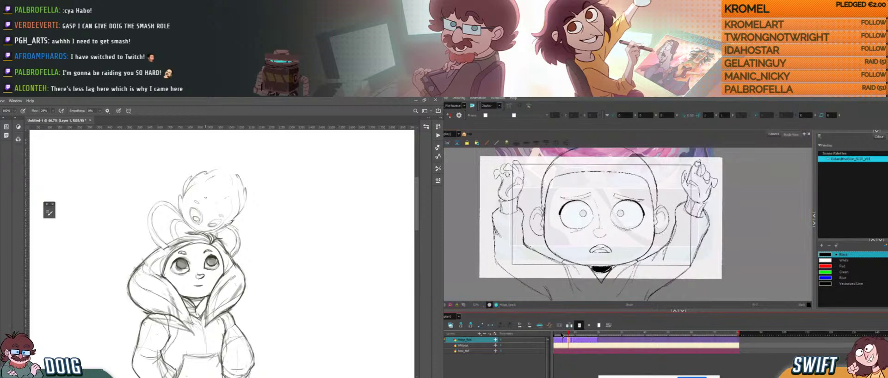
- Scrub along the timeline to the following drawings and compare the frightened character's face between them
drag(562, 335, 576, 331)
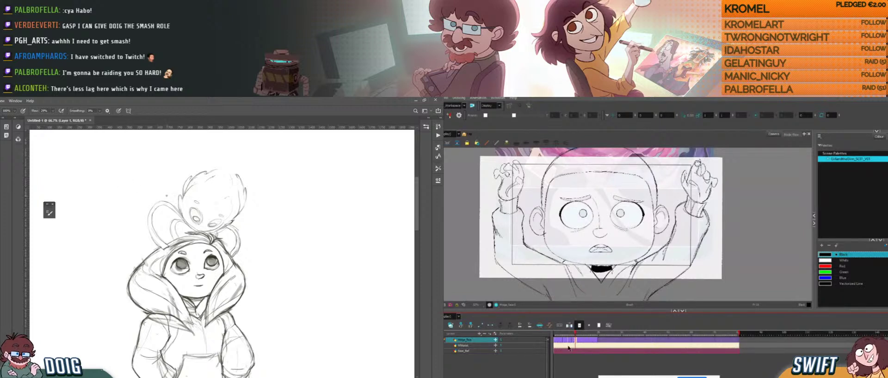
key(f)
key(g)
key(f)
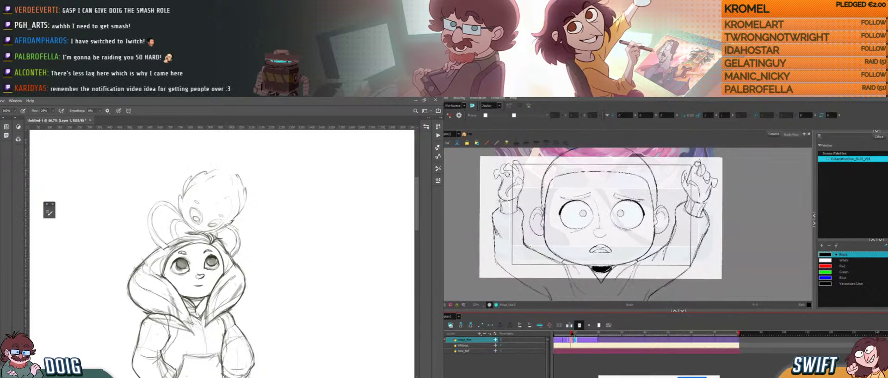
key(g)
key(f)
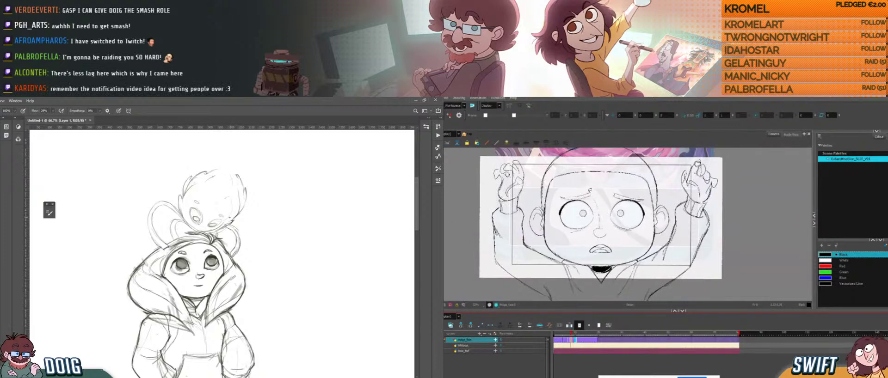
- Switch to the Select tool and select the frightened character's left-hand eyebrow with a marquee around it
key(alt+s)
key(g)
drag(574, 342, 572, 341)
key(g)
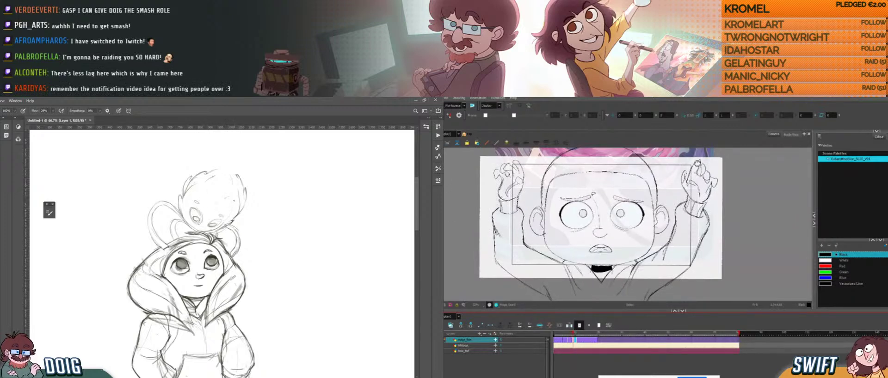
key(f)
click(580, 190)
drag(215, 192, 209, 208)
drag(564, 186, 592, 202)
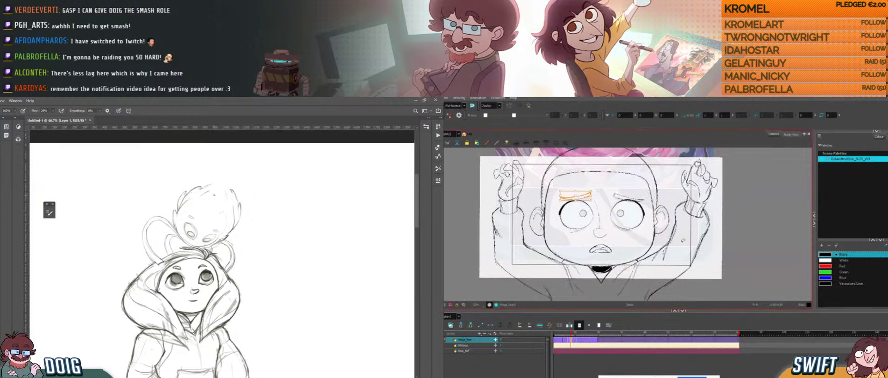
- Reselect the left-hand eyebrow on the adjacent drawing and transform it slightly from its inner upper corner
key(.)
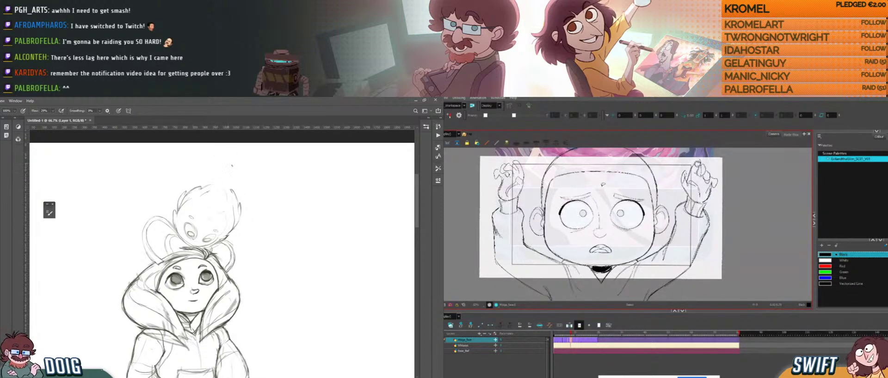
click(578, 197)
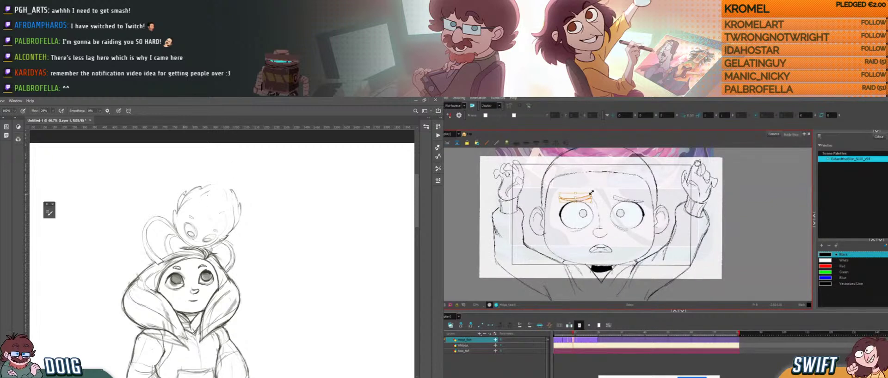
key(Delete)
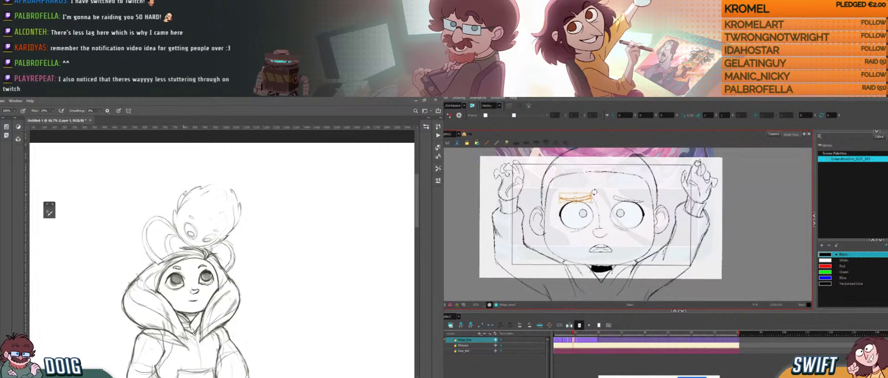
click(575, 198)
click(594, 194)
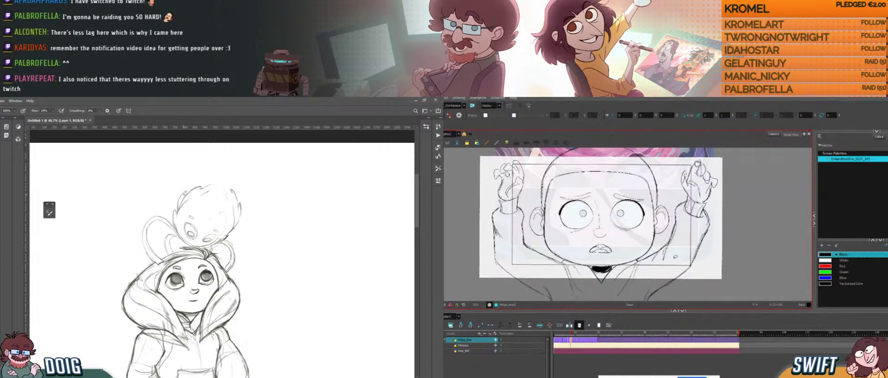
- Step through the neighbouring drawings to check the movement of the left-hand eyebrow
key(.)
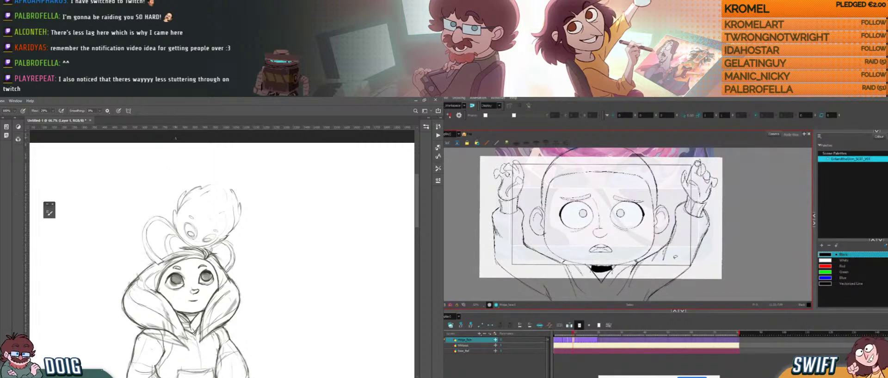
key(.)
key(.)
key(.)
key(.)
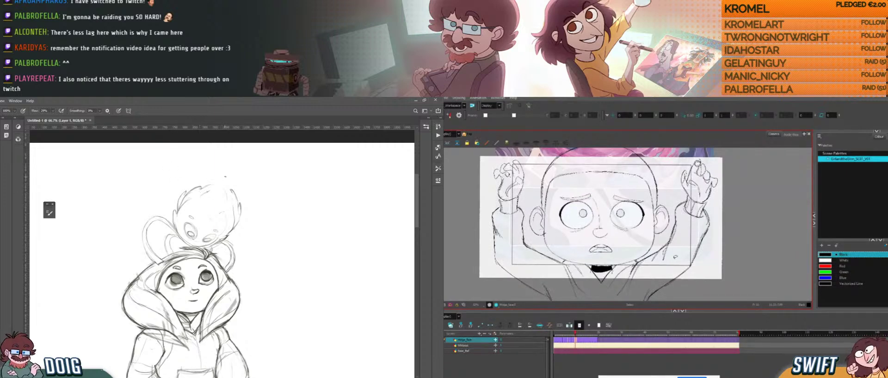
key(.)
key(.)
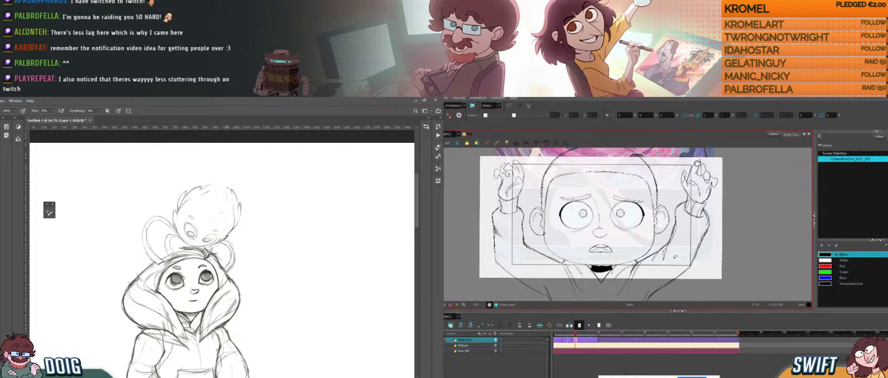
key(.)
key(.)
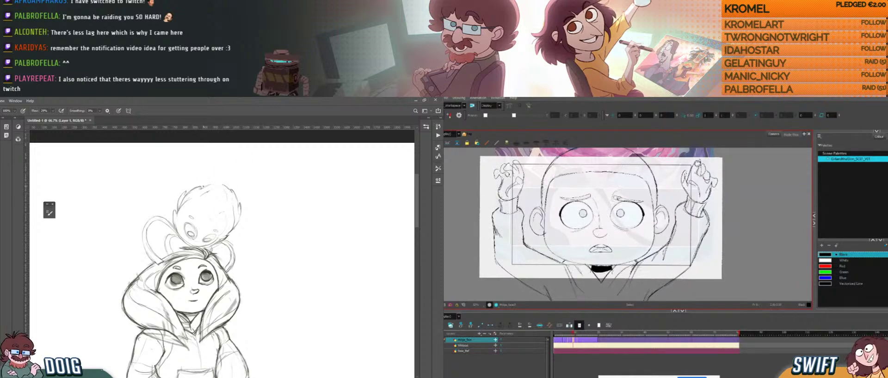
- Select the right-hand eyebrow, adjust it slightly, and compare it with the neighbouring drawings
click(633, 198)
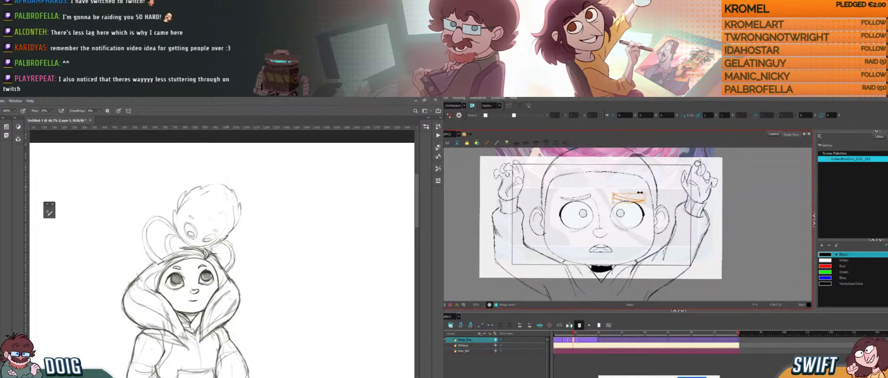
key(.)
key(.)
key(.)
drag(208, 201, 219, 180)
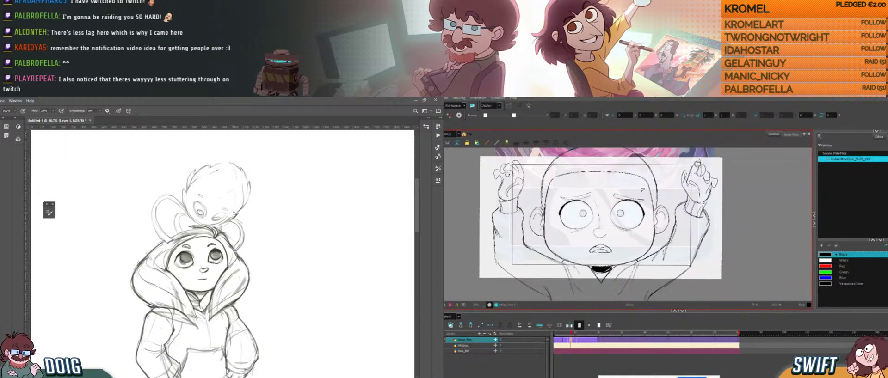
key(.)
key(.)
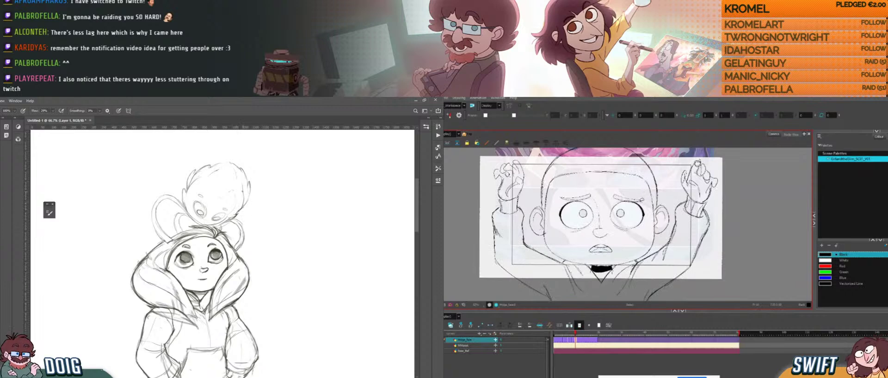
- Reselect the right-hand eyebrow, refine its placement, and check its motion across the neighbouring drawings
click(631, 197)
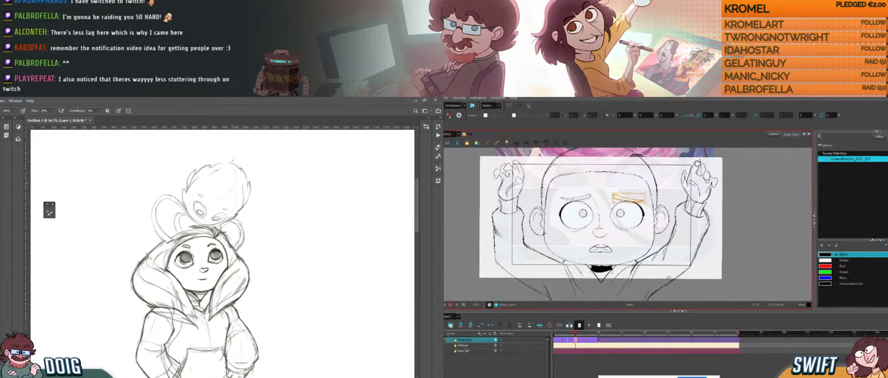
key(.)
key(.)
key(.)
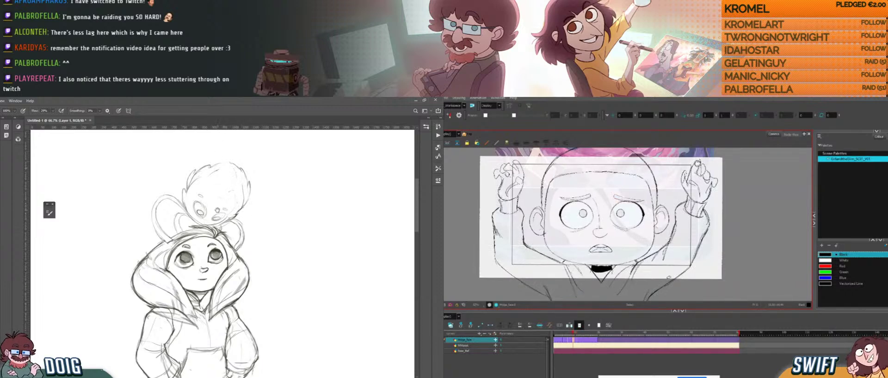
key(comma)
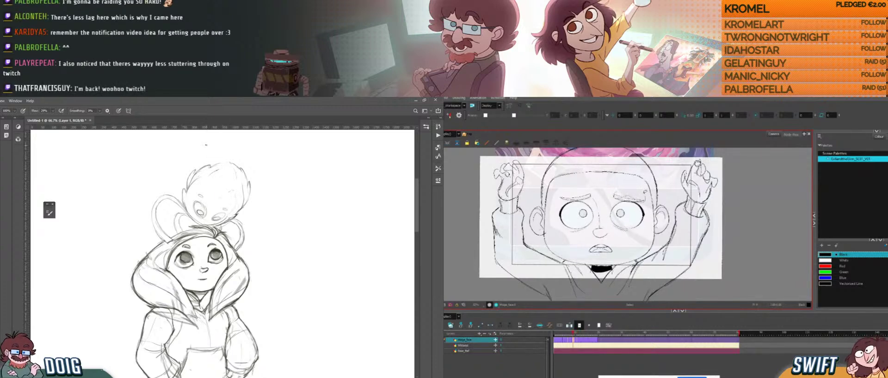
click(616, 196)
key(.)
key(.)
key(.)
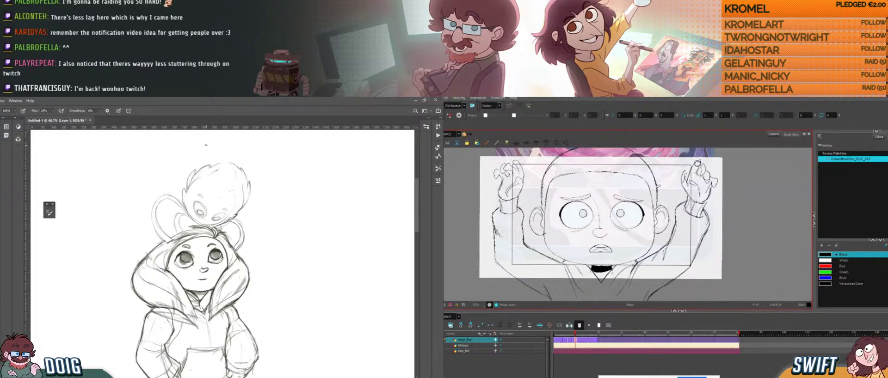
key(comma)
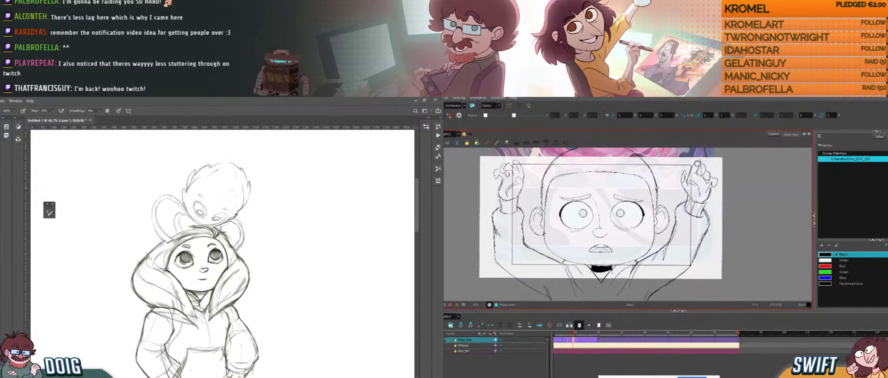
- Select the left-hand eye, adjust its height from the upper edge, and compare it with the neighbouring drawings
drag(185, 213, 186, 202)
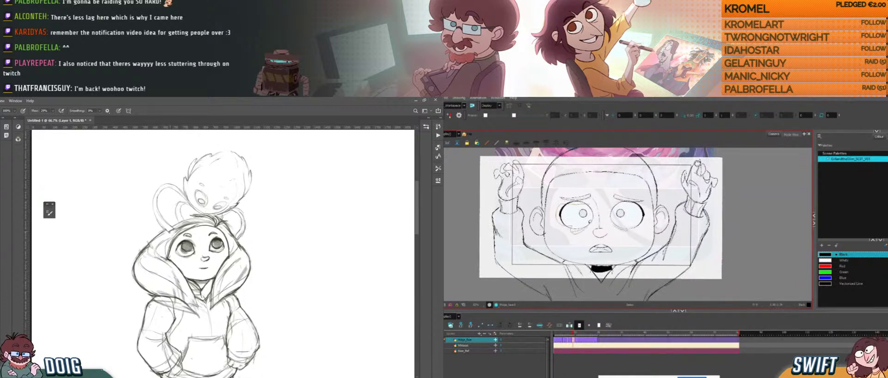
drag(592, 214, 592, 217)
key(Escape)
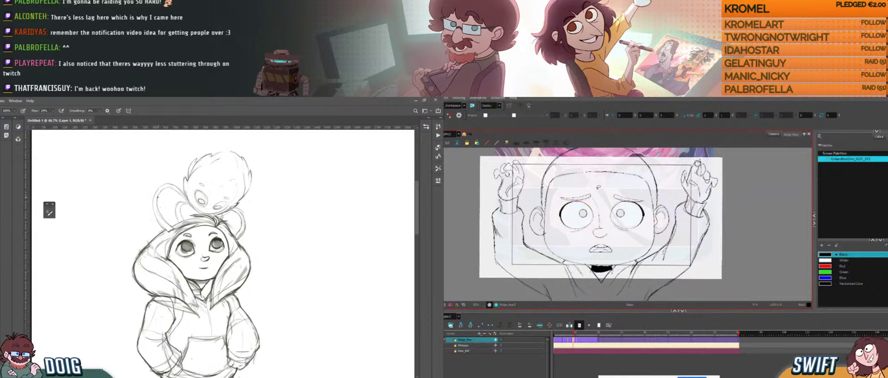
click(591, 225)
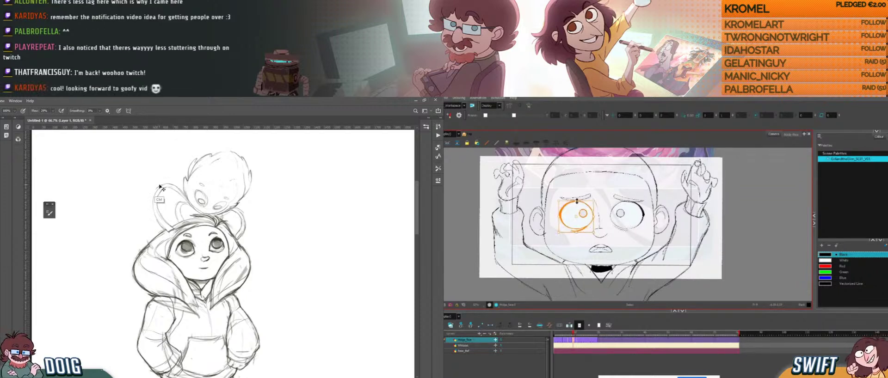
key(Escape)
key(.)
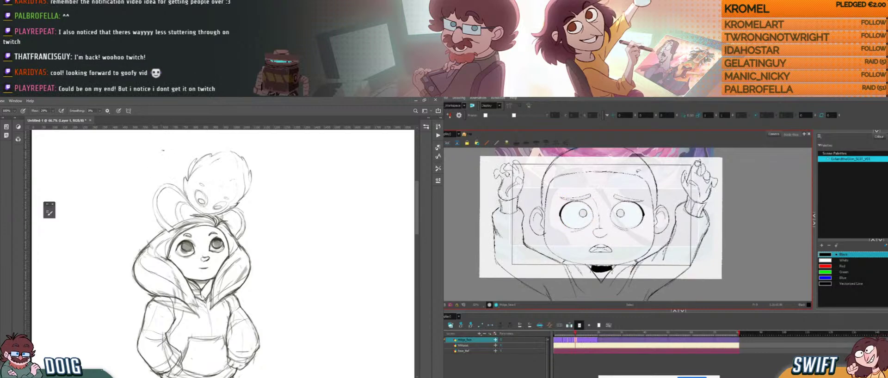
key(.)
key(period)
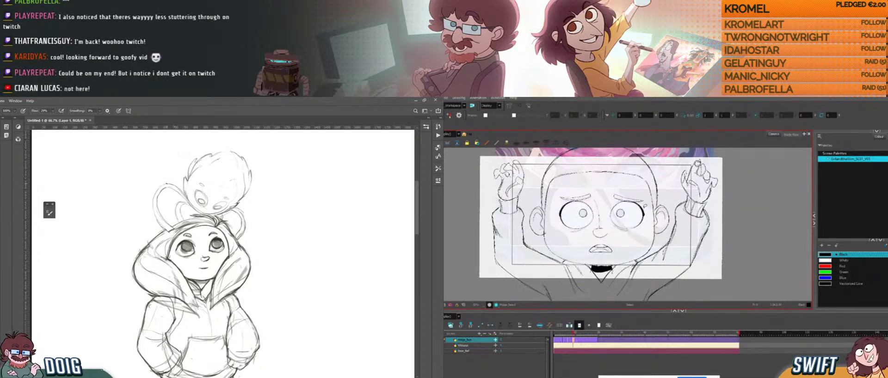
- Select the right-hand eye, adjust its height from the upper edge, and compare it with the neighbouring drawings
click(633, 205)
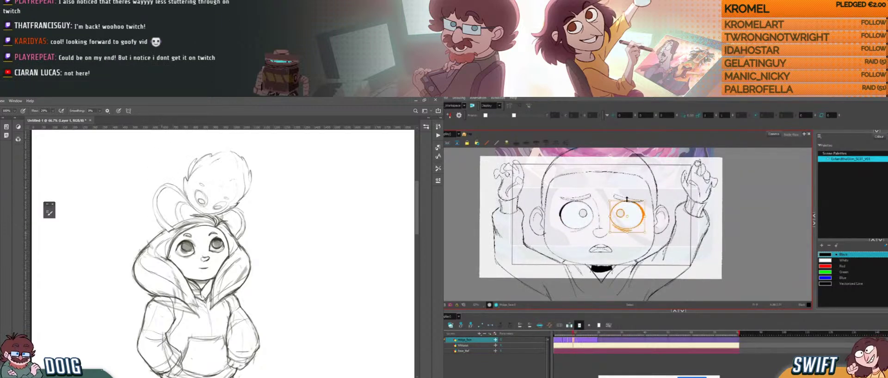
key(Delete)
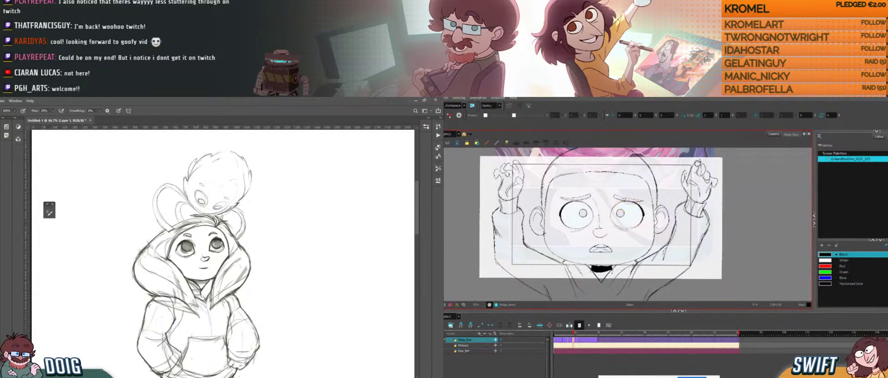
click(627, 200)
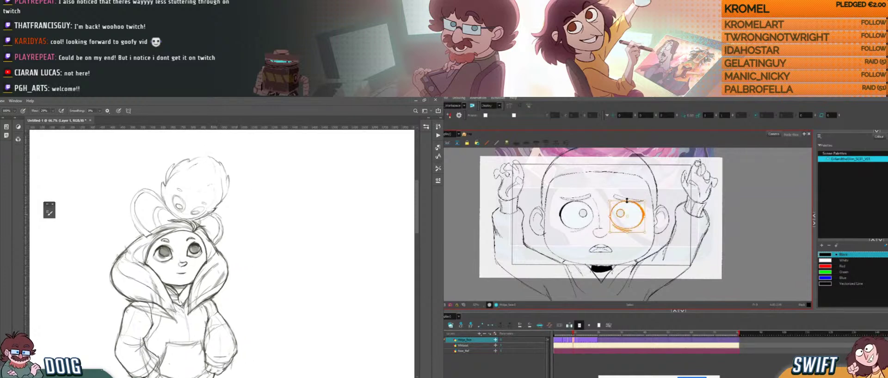
drag(627, 200, 628, 197)
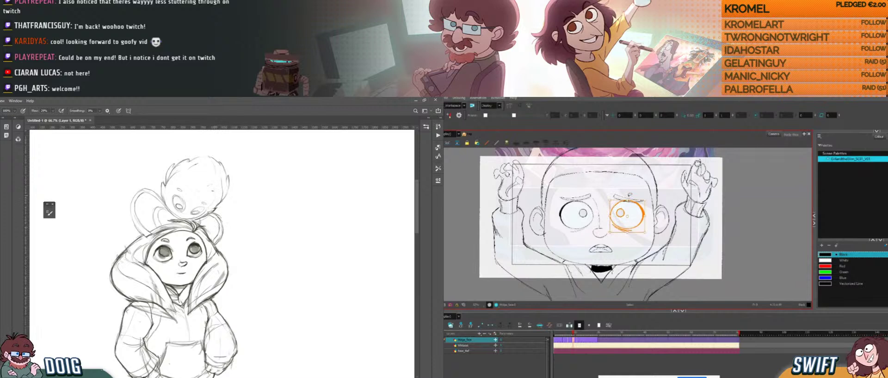
drag(206, 190, 204, 220)
key(period)
key(period)
key(comma)
key(comma)
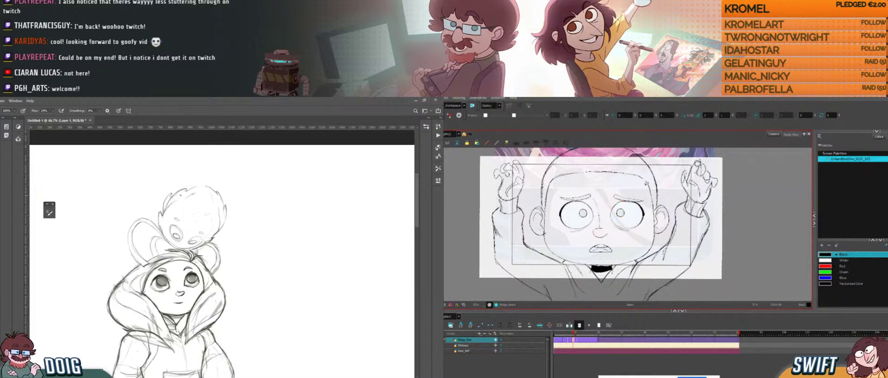
key(period)
key(period)
key(comma)
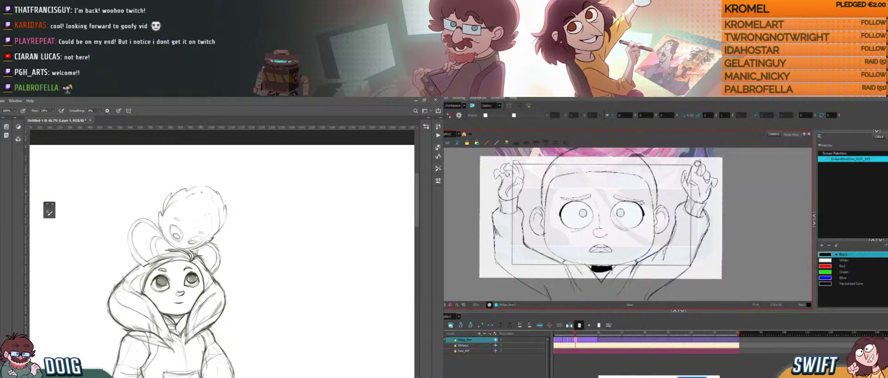
- Reselect the right-hand eye on the adjacent drawing, refine its upper edge, and check its motion across the drawings
mouse_move(622, 202)
mouse_down()
mouse_move(620, 229)
mouse_move(641, 225)
mouse_move(628, 203)
mouse_up()
key(.)
key(.)
key(.)
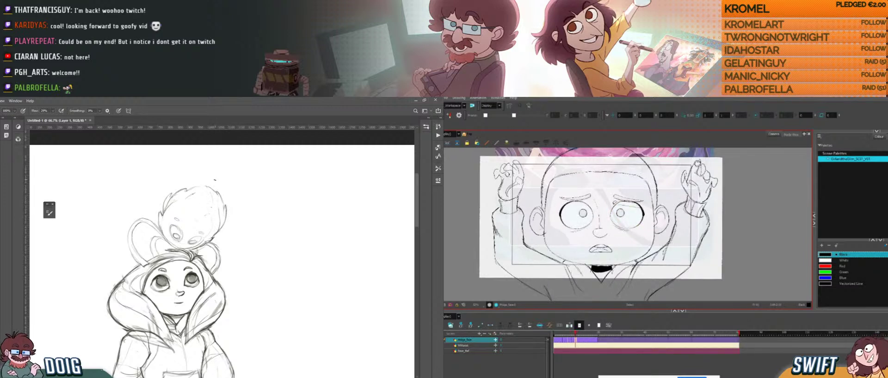
click(641, 204)
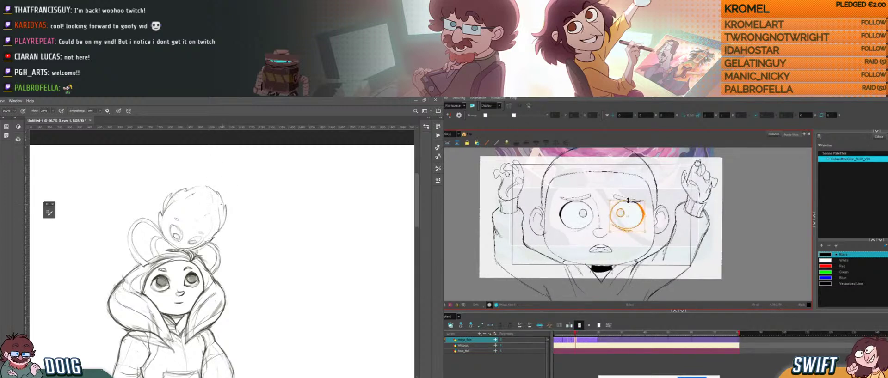
key(.)
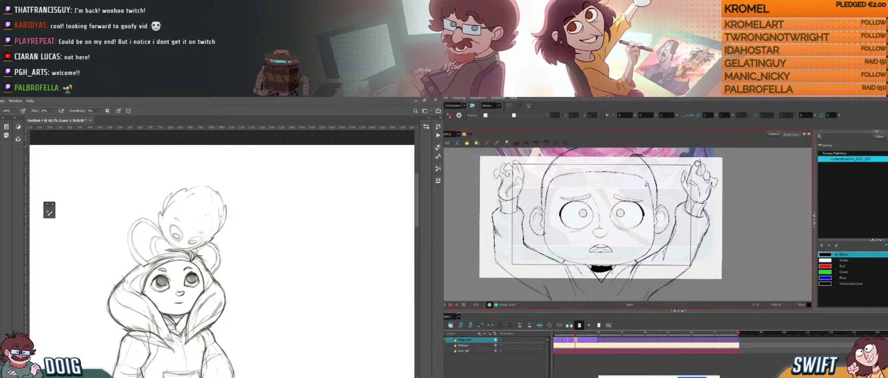
key(.)
key(.)
key(.)
key(e)
- Select the mouth, resize it slightly from its lower corner, and compare it with the neighbouring drawings
click(608, 247)
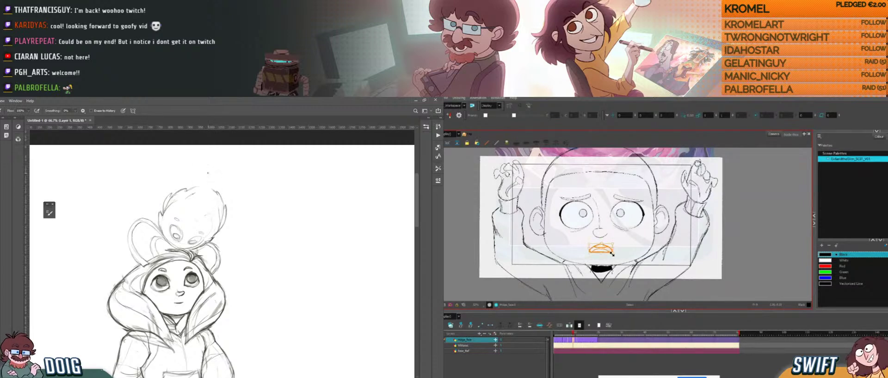
key(b)
drag(612, 254, 612, 255)
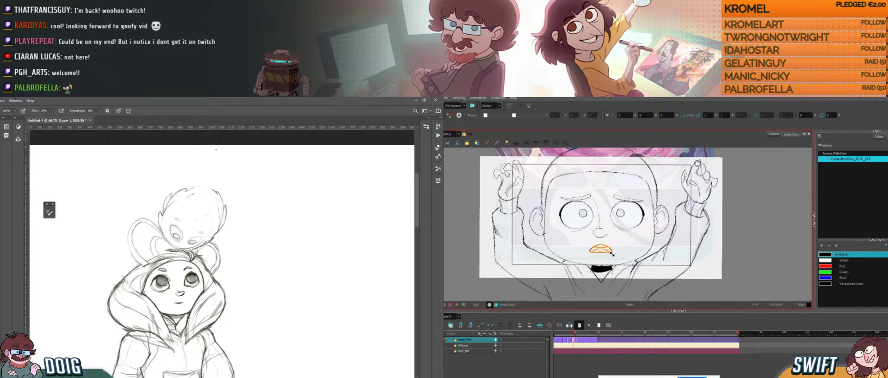
drag(612, 255, 612, 254)
click(623, 244)
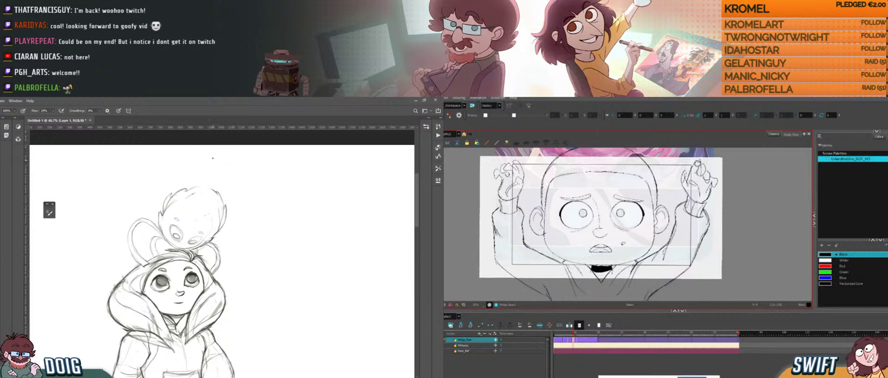
mouse_move(203, 190)
mouse_down()
mouse_move(204, 204)
mouse_move(209, 198)
mouse_up()
key(period)
key(period)
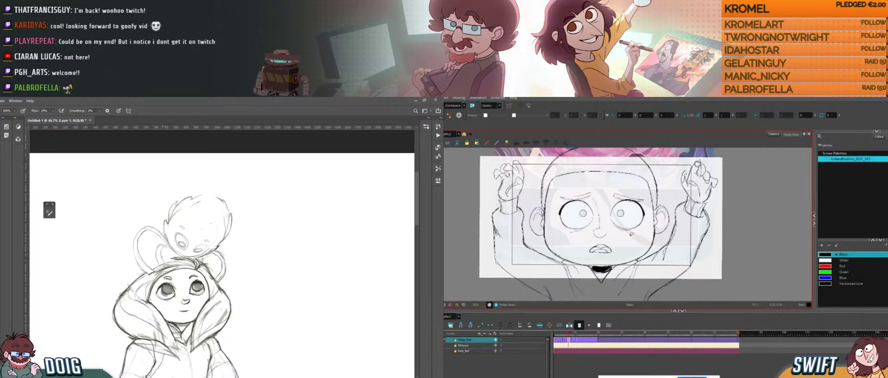
key(comma)
key(comma)
key(comma)
key(comma)
mouse_move(201, 267)
mouse_down()
mouse_move(202, 196)
mouse_move(187, 224)
mouse_up()
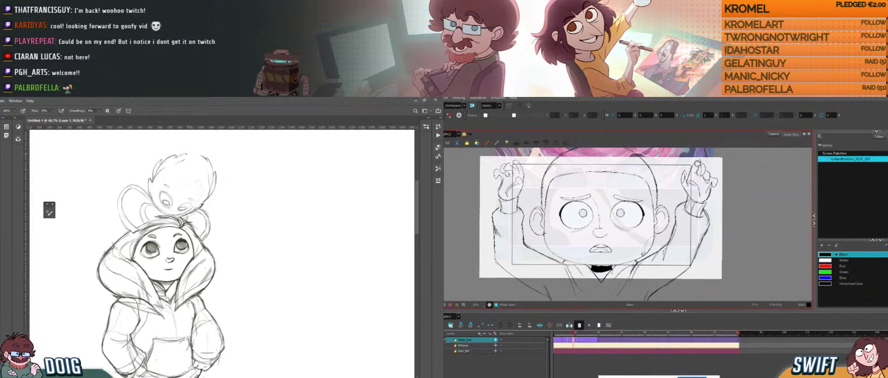
- Select the right-hand and left-hand jaw curves in turn, adjust them slightly, and check the jaw across neighbouring drawings
drag(631, 262, 649, 250)
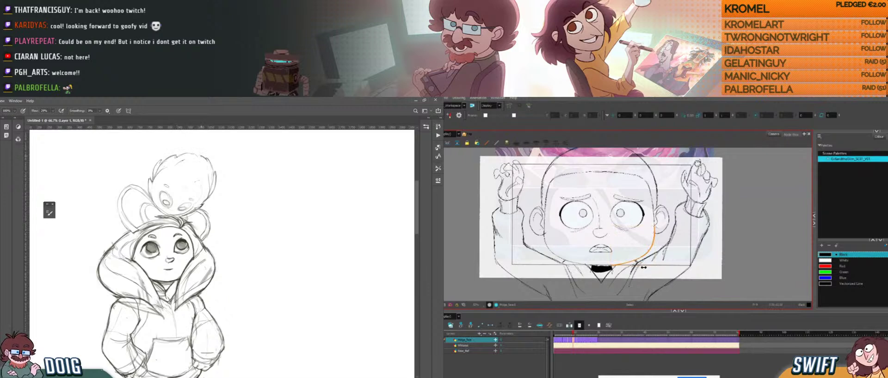
key(Escape)
mouse_move(561, 240)
mouse_down()
mouse_move(569, 259)
mouse_move(545, 241)
mouse_up()
key(Escape)
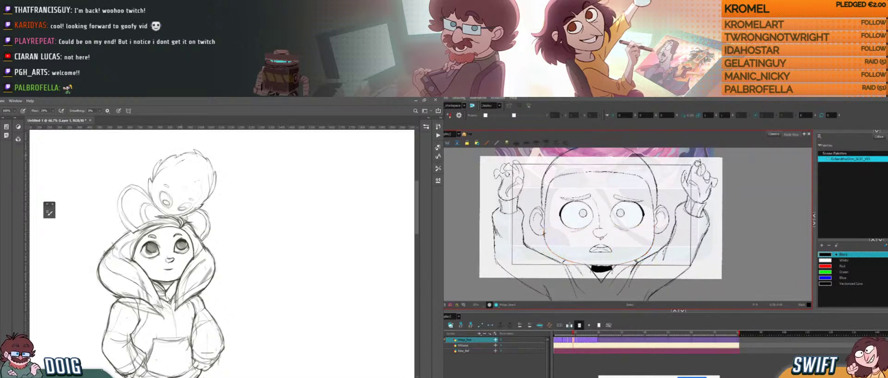
key(.)
drag(216, 188, 221, 170)
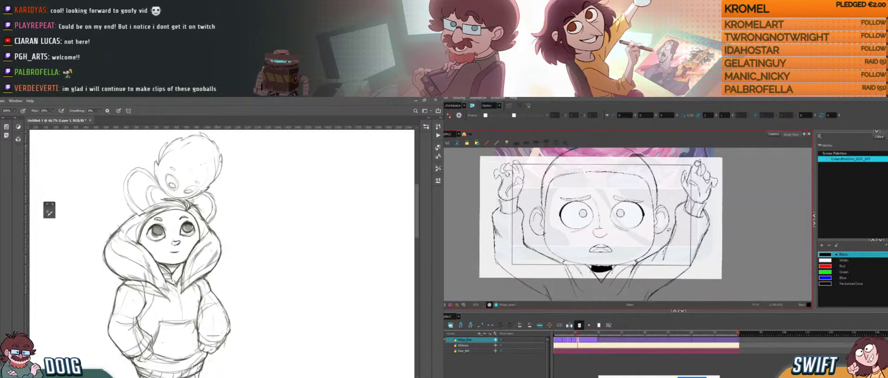
key(.)
key(.)
key(.)
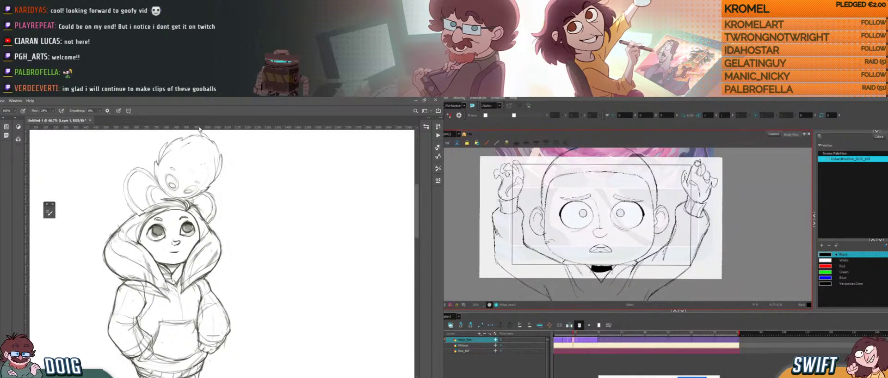
- Select the left-hand jaw curve and compare its position with the neighbouring drawings
click(559, 255)
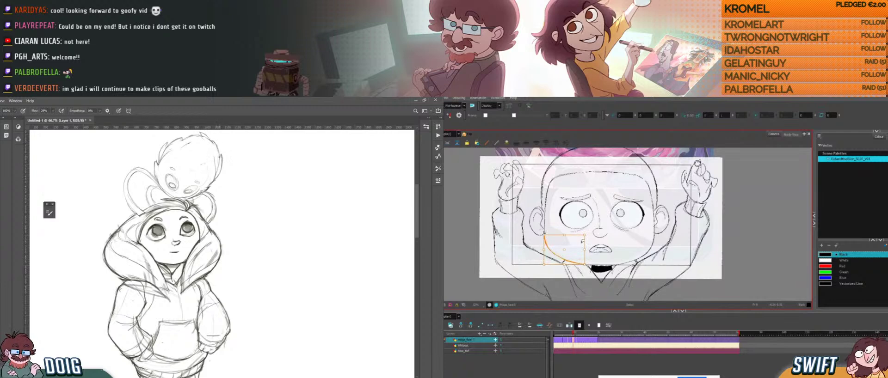
key(.)
key(.)
key(.)
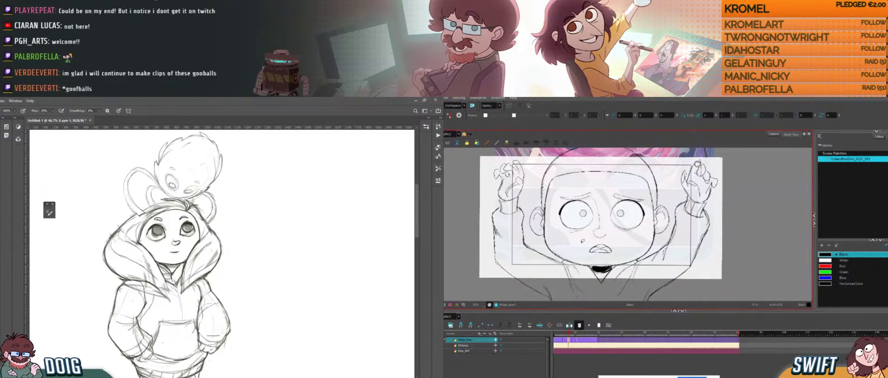
key(.)
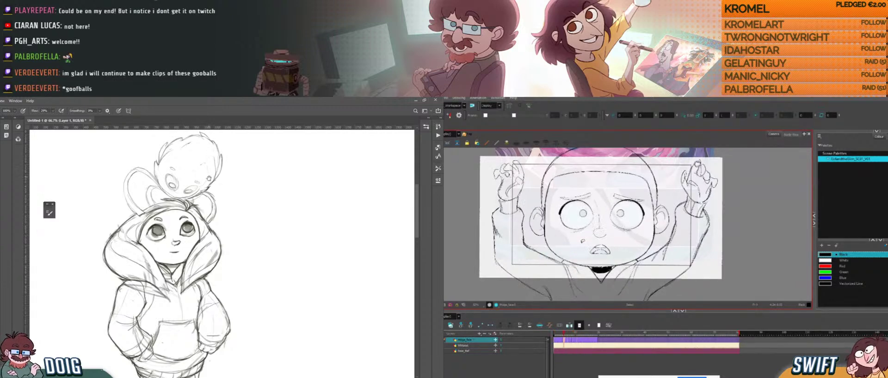
drag(208, 179, 205, 198)
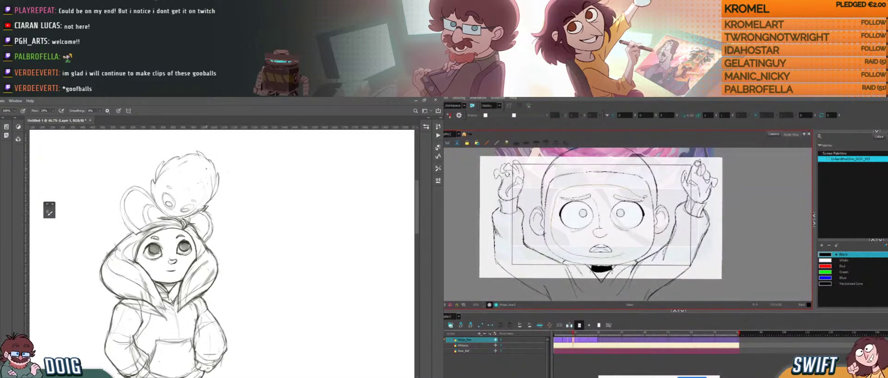
- Select the eyebrows, eyes, nose and mouth together and compare them with the adjacent drawing
drag(645, 198, 616, 245)
key(e)
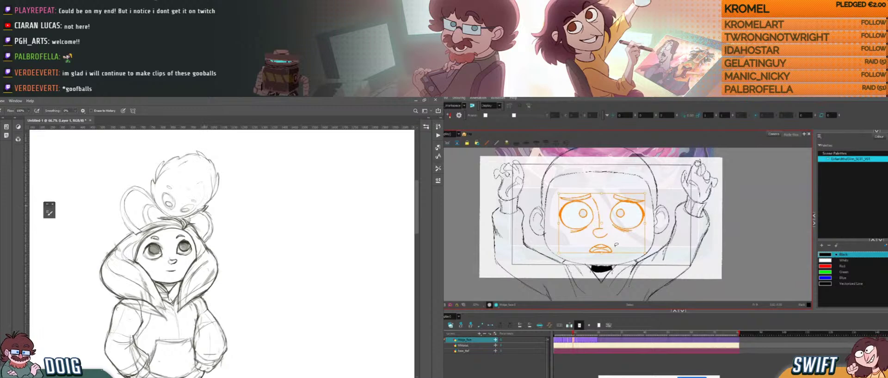
key(period)
key(period)
drag(210, 202, 200, 210)
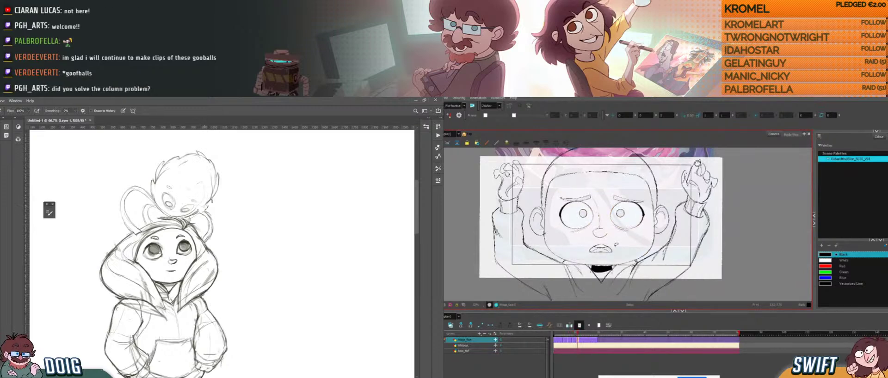
- Select all facial features on the adjacent drawing, adjust them as a group, and review the earlier drawings
mouse_move(643, 190)
mouse_down()
mouse_move(634, 244)
mouse_move(559, 236)
mouse_move(560, 198)
mouse_up()
key(b)
drag(193, 194, 193, 205)
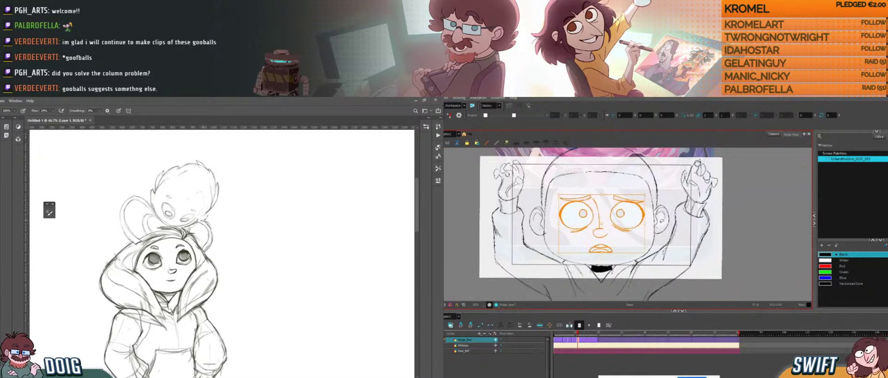
key(Escape)
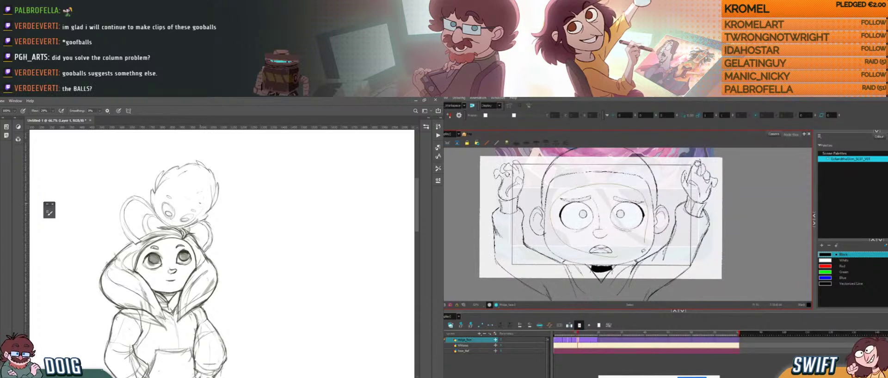
drag(643, 252, 641, 274)
key(comma)
key(comma)
key(comma)
key(comma)
key(comma)
key(comma)
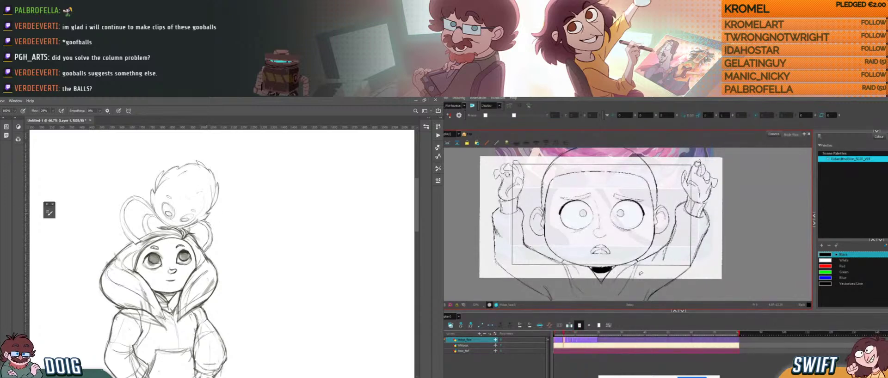
- Select all facial features on an earlier drawing, nudge them slightly, and step through the drawings that follow
key(e)
mouse_move(614, 260)
mouse_down()
mouse_move(555, 234)
mouse_move(652, 223)
mouse_move(612, 259)
mouse_up()
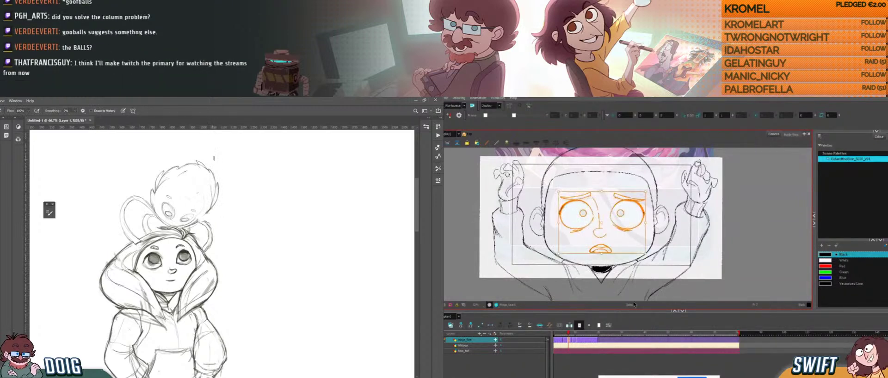
key(.)
key(.)
key(.)
key(.)
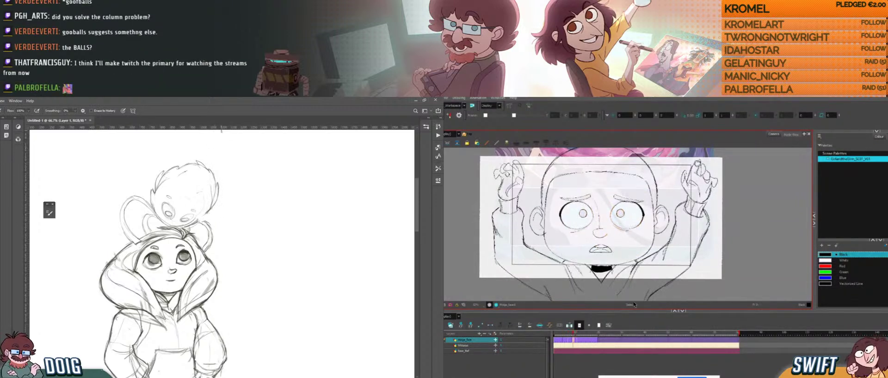
- Select the eyebrows, eyes, nose and mouth together and adjust the group from its lower edge
key(b)
mouse_move(579, 251)
mouse_down()
mouse_move(594, 178)
mouse_move(642, 245)
mouse_move(629, 253)
mouse_up()
drag(213, 210, 210, 207)
drag(629, 254, 625, 254)
drag(210, 207, 208, 205)
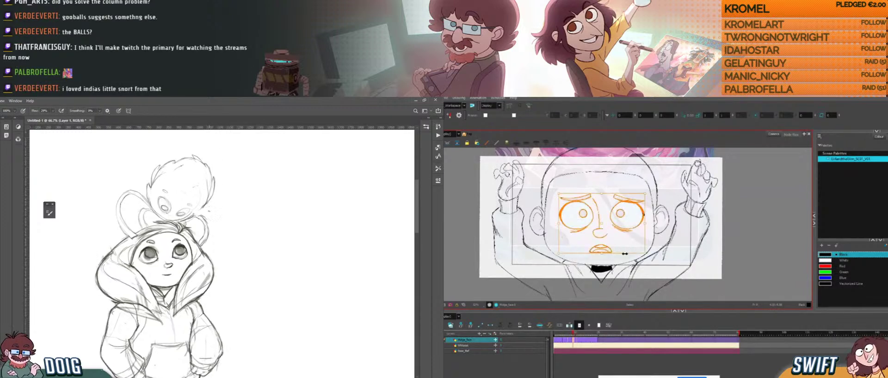
- Select the left-hand eye with its eyebrow, refine their placement, and check them across the neighbouring drawings
mouse_move(641, 172)
mouse_down()
mouse_move(641, 237)
mouse_move(607, 200)
mouse_move(581, 235)
mouse_move(595, 185)
mouse_up()
click(595, 189)
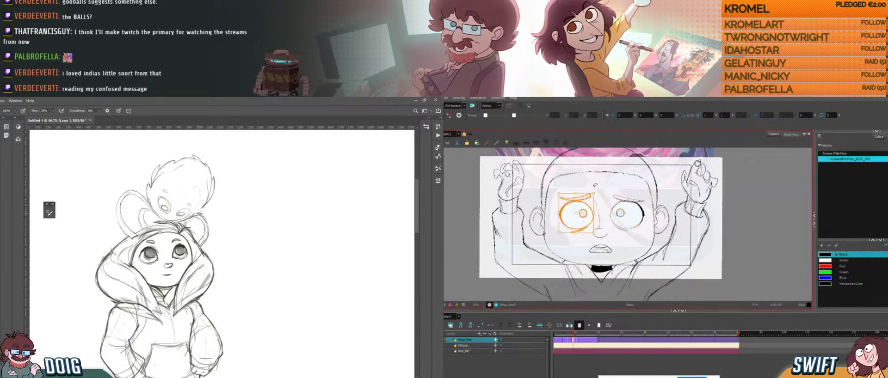
key(comma)
key(period)
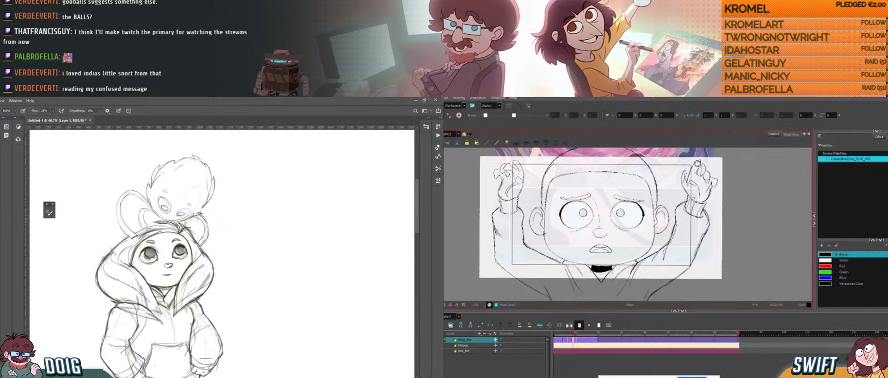
key(period)
key(period)
key(period)
key(period)
key(period)
key(period)
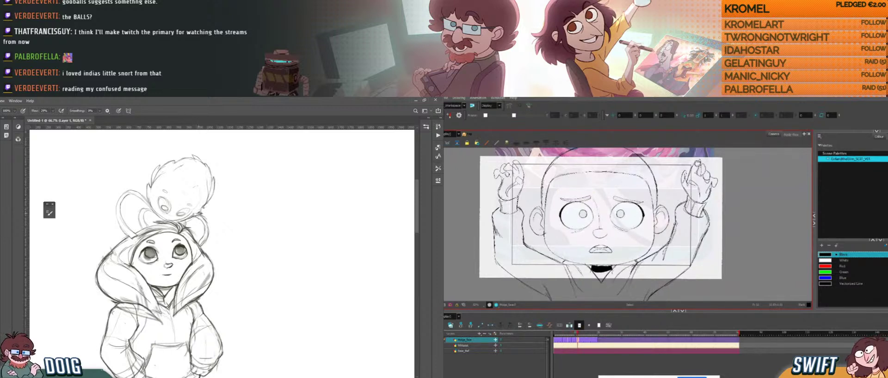
- Step back and forth through the face drawings to check the motion, and examine the hooded character's lower body
mouse_move(606, 256)
mouse_down()
mouse_move(556, 204)
mouse_move(650, 213)
mouse_up()
drag(194, 258, 197, 280)
drag(650, 213, 620, 259)
mouse_move(197, 280)
mouse_down()
mouse_move(206, 241)
mouse_move(177, 153)
mouse_up()
key(comma)
drag(214, 208, 202, 246)
key(comma)
key(comma)
key(comma)
key(comma)
key(period)
key(period)
key(period)
key(period)
key(comma)
key(comma)
key(comma)
key(comma)
key(comma)
key(comma)
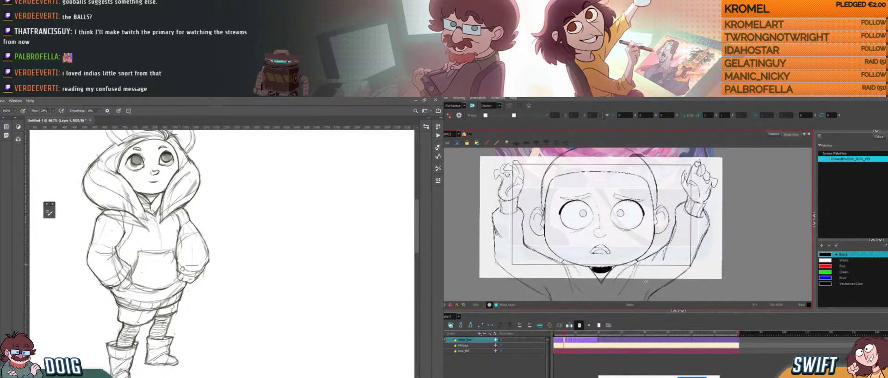
scroll(211, 236, down, 3)
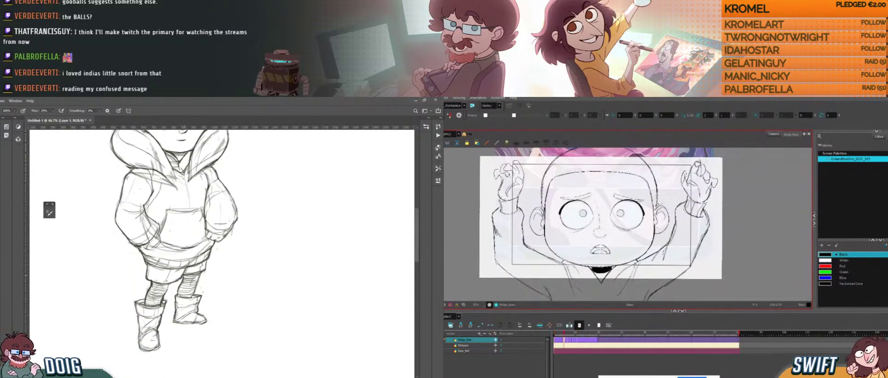
- Adjust the right-hand and left-hand ears on the current face drawing, and retouch the hooded character's rear leg above its boot
drag(656, 226, 670, 231)
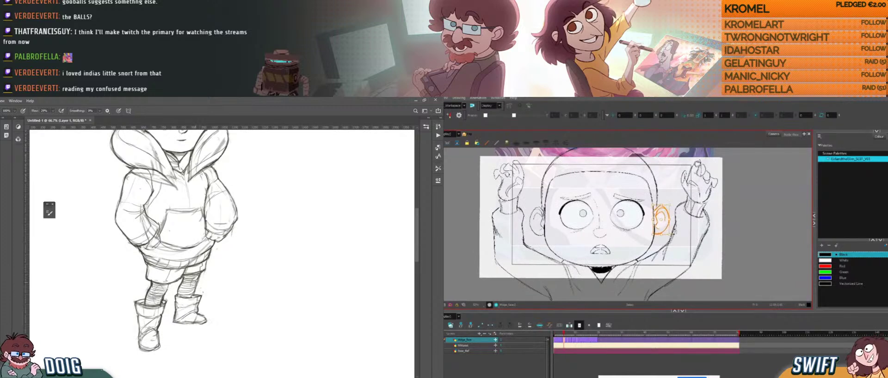
drag(196, 282, 193, 293)
drag(194, 286, 191, 296)
key(e)
drag(538, 205, 548, 191)
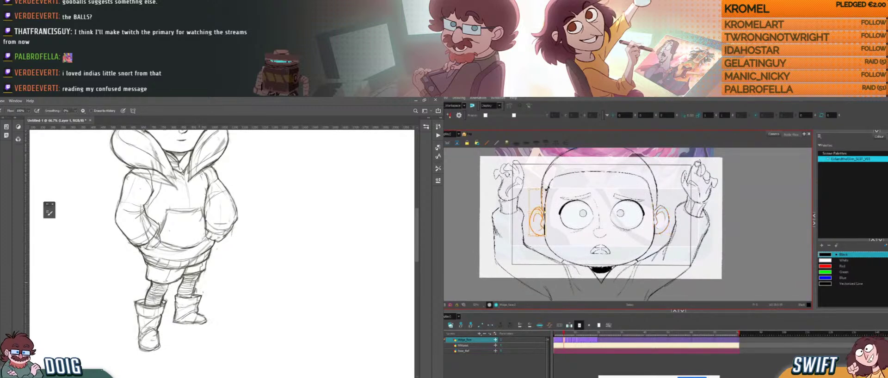
drag(197, 287, 194, 293)
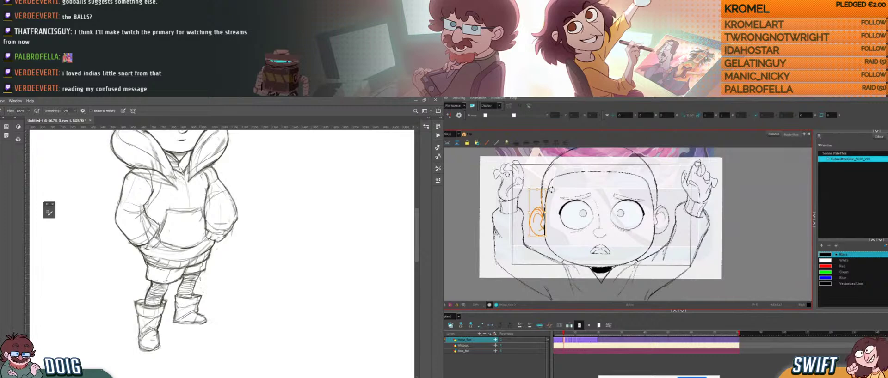
- Go to a later face drawing and select its right-hand and left-hand ears in turn to refine their placement
key(g)
key(f)
key(g)
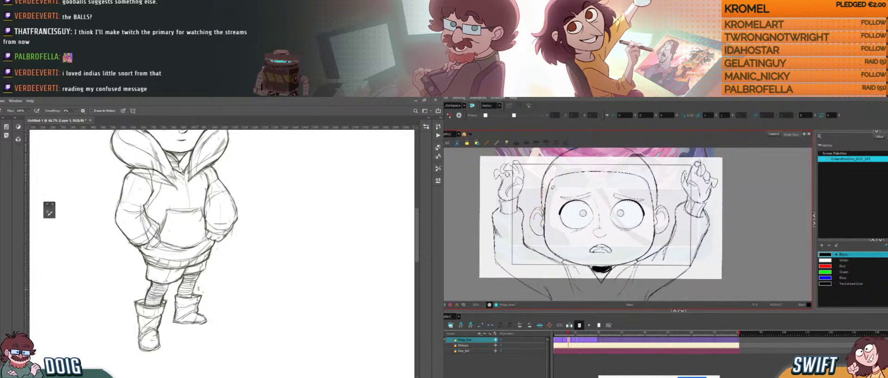
mouse_move(188, 264)
mouse_down()
mouse_move(188, 248)
mouse_move(197, 256)
mouse_up()
key(g)
key(g)
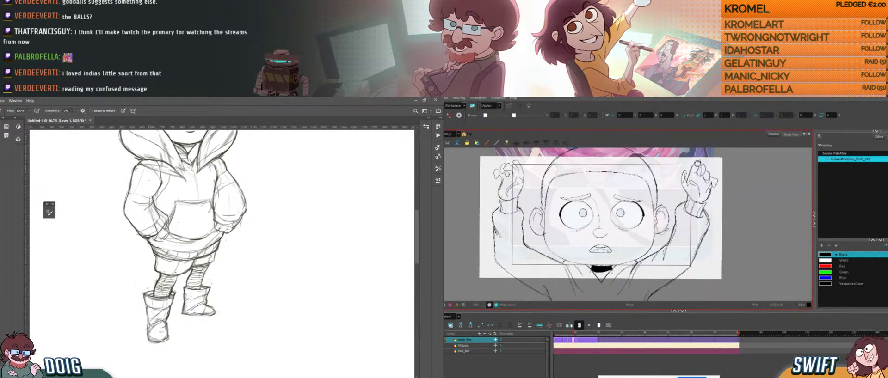
drag(663, 231, 677, 200)
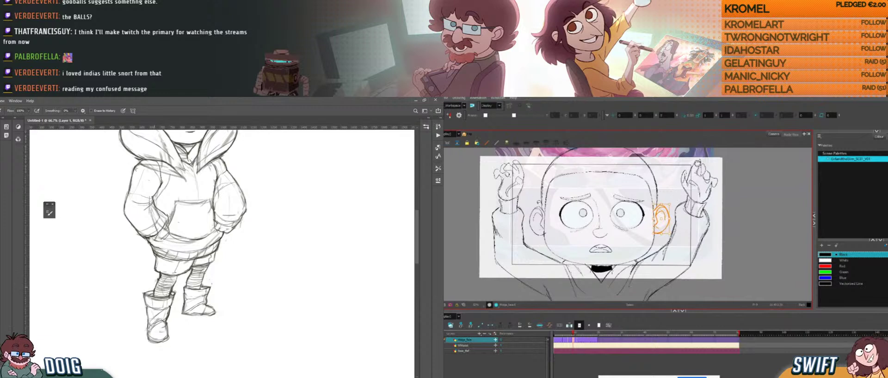
drag(539, 236, 558, 196)
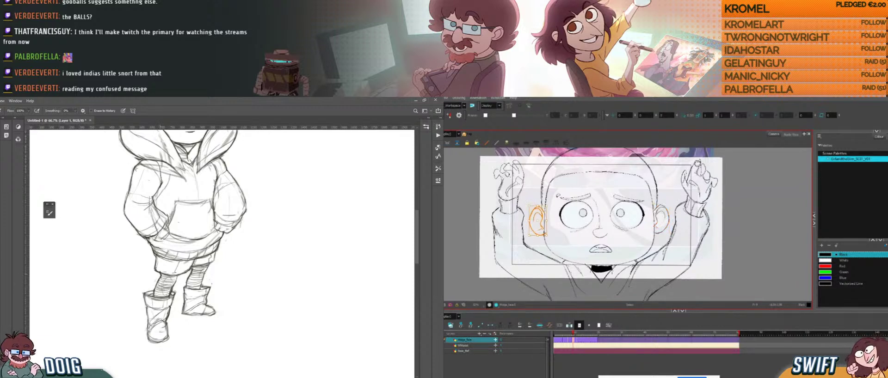
key(Return)
- Compare the left-hand ear across neighbouring drawings, and examine the hooded character from its boots up to the whole figure
drag(205, 261, 200, 253)
key(b)
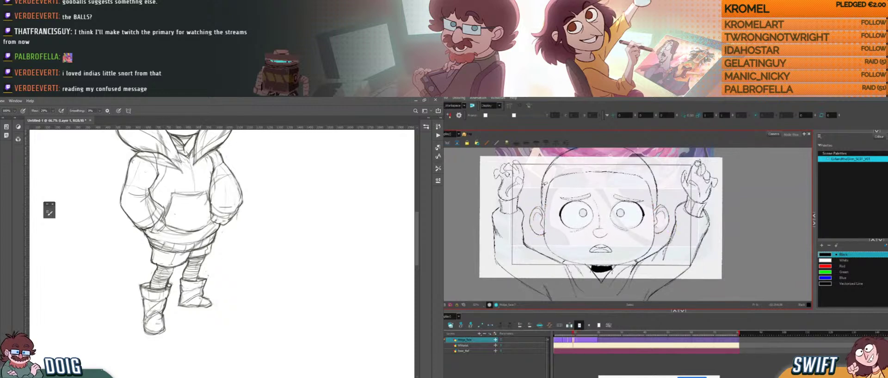
drag(209, 269, 216, 248)
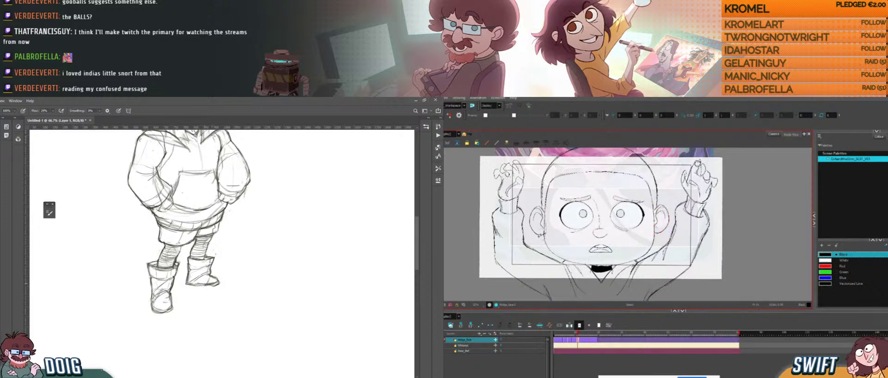
click(542, 206)
key(comma)
key(period)
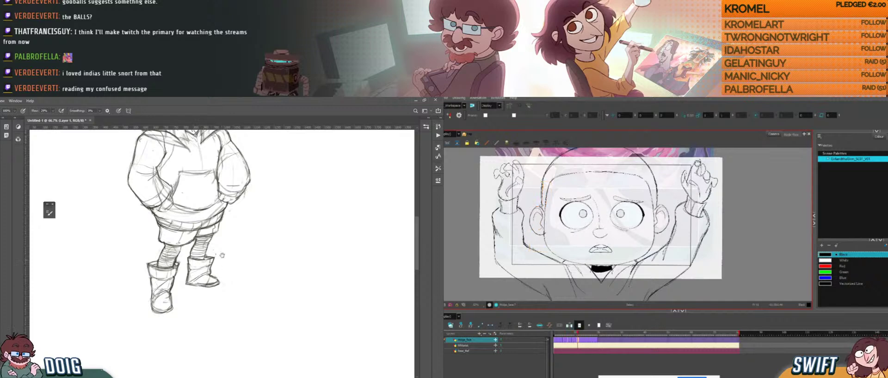
drag(240, 160, 191, 285)
key(comma)
key(comma)
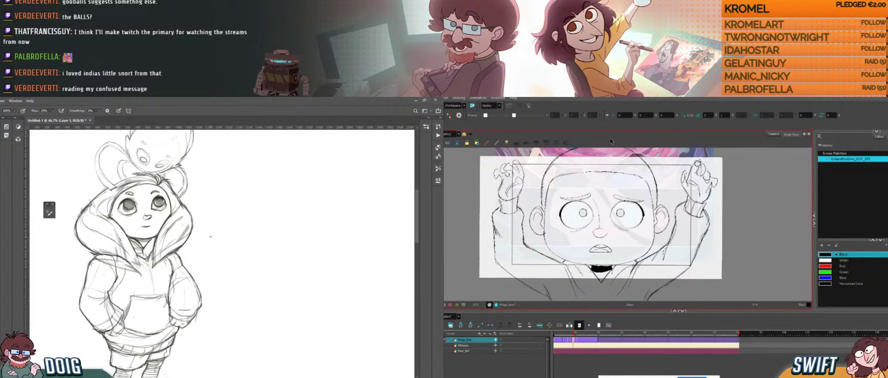
key(ctrl+minus)
key(period)
drag(226, 263, 230, 222)
key(comma)
- Select the left-hand eye with its eyebrow, refine their placement, and compare the drawing with the ones beside it
mouse_move(578, 186)
mouse_down()
mouse_move(558, 221)
mouse_move(595, 193)
mouse_up()
drag(230, 220, 228, 233)
key(Escape)
drag(578, 192, 594, 197)
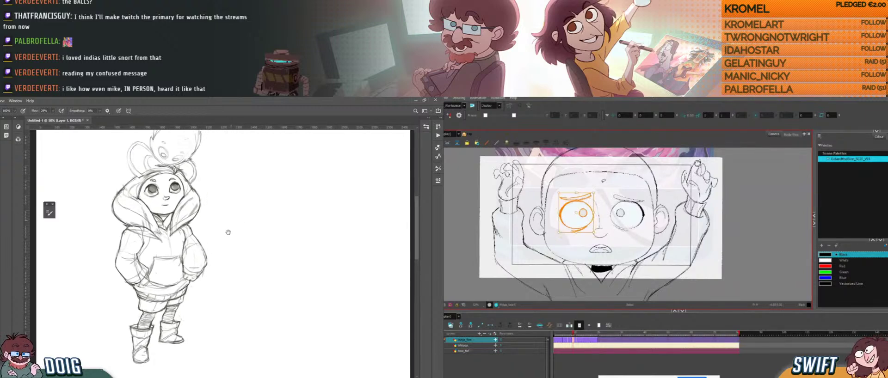
drag(228, 233, 227, 236)
key(f)
key(g)
key(g)
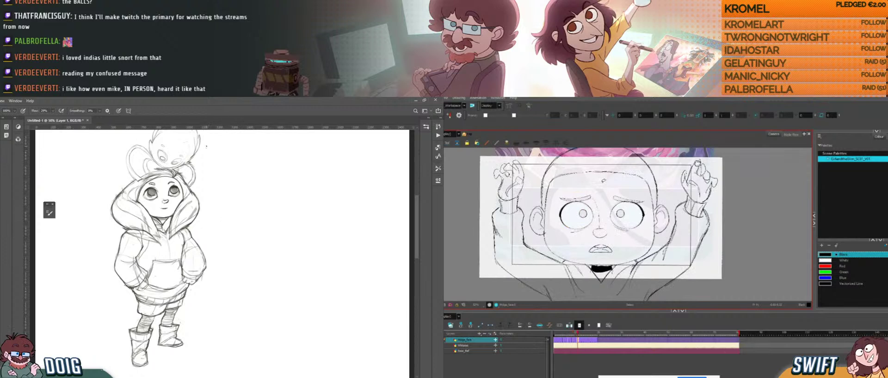
- Flip repeatedly between the neighbouring face drawings to examine how the eyes, eyebrows and mouth move
key(f)
key(f)
key(f)
key(g)
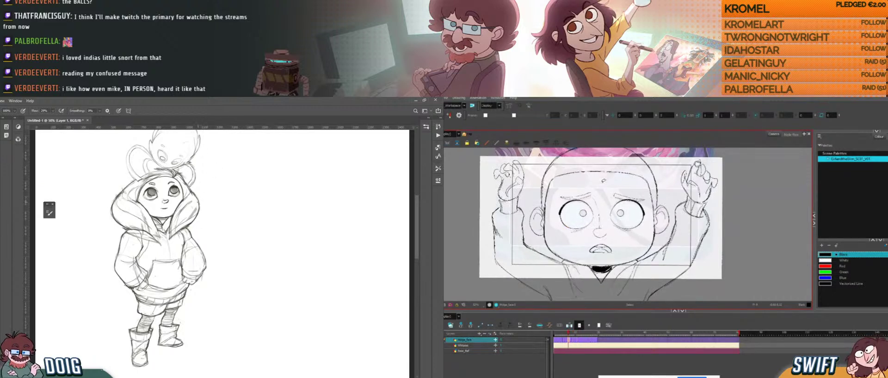
key(g)
mouse_move(578, 231)
mouse_down()
mouse_move(593, 200)
mouse_move(594, 235)
mouse_up()
key(f)
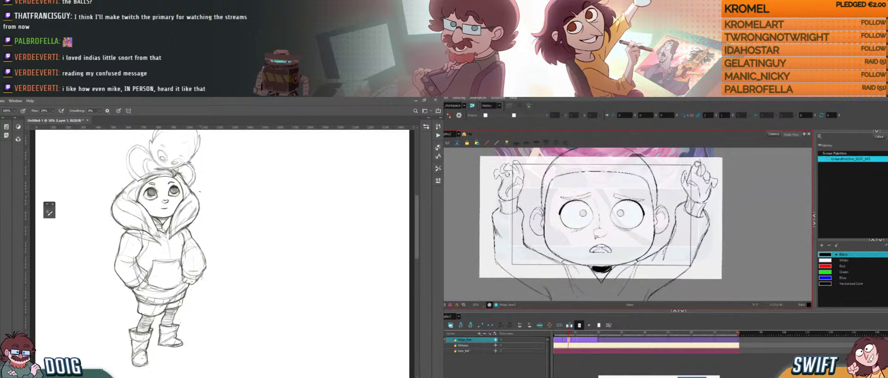
key(g)
key(g)
key(f)
key(f)
key(g)
key(g)
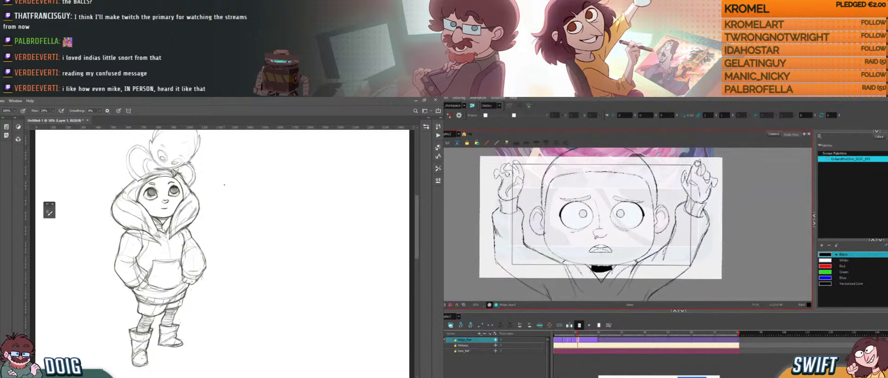
key(f)
key(f)
drag(198, 261, 204, 228)
key(g)
key(g)
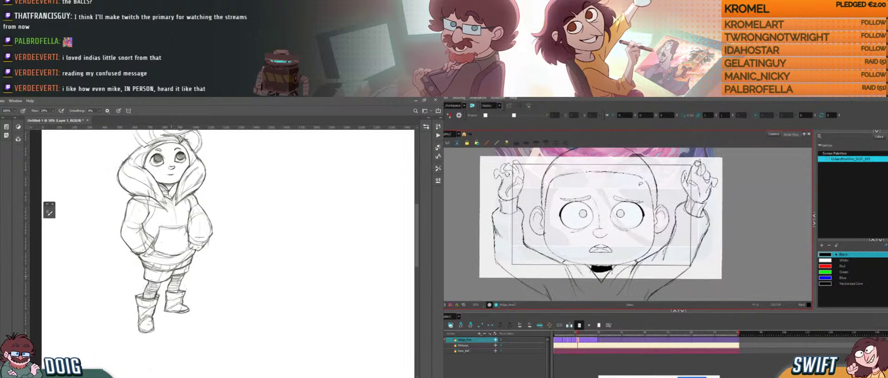
- Reselect the left-hand eye and eyebrow on the later drawing for a small correction, and check the preceding drawings
mouse_move(591, 191)
mouse_down()
mouse_move(554, 207)
mouse_move(593, 224)
mouse_up()
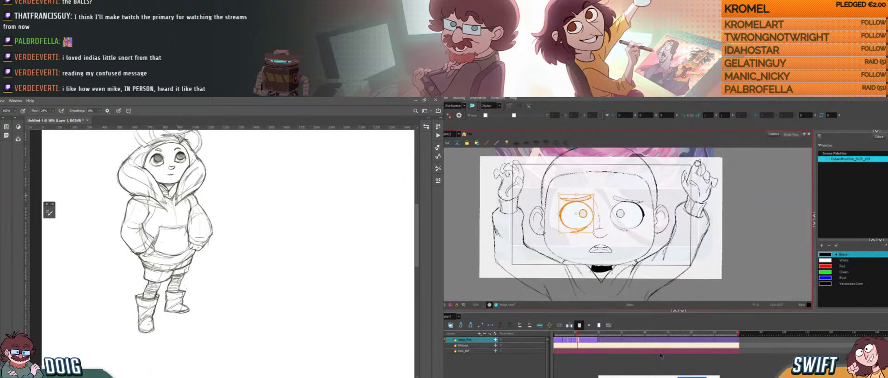
key(ctrl+plus)
key(Escape)
key(f)
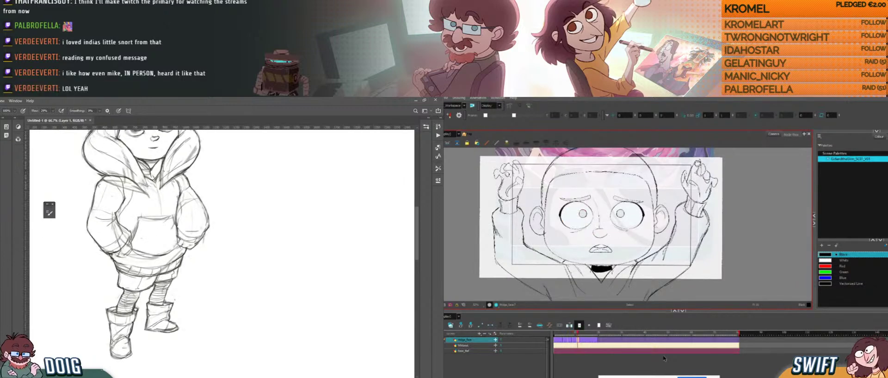
key(f)
key(g)
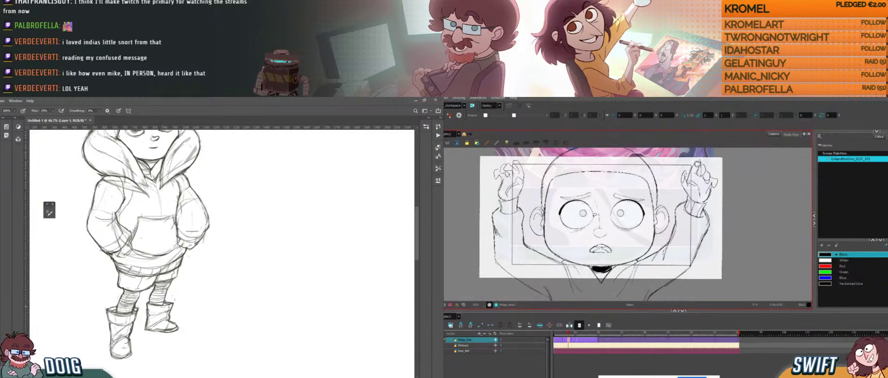
- Render a preview of the facial animation and play it back to review the timing
drag(155, 259, 169, 228)
scroll(158, 234, up, 1)
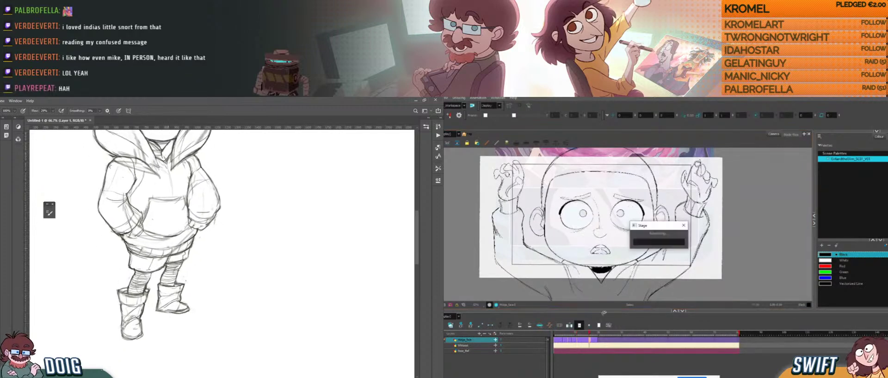
scroll(157, 245, up, 2)
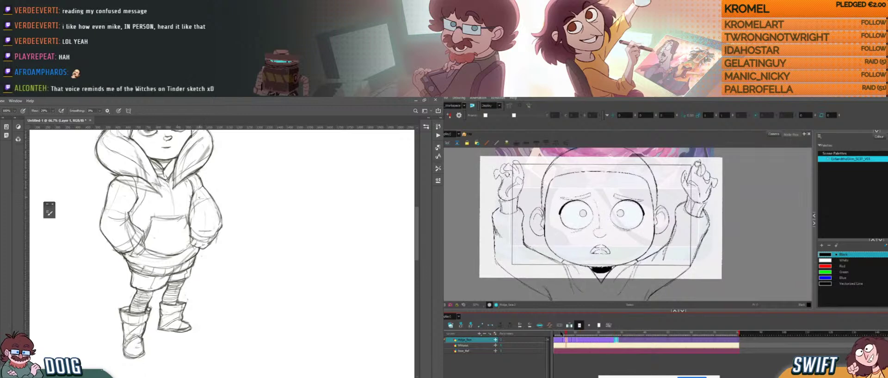
scroll(191, 215, up, 2)
scroll(191, 214, up, 2)
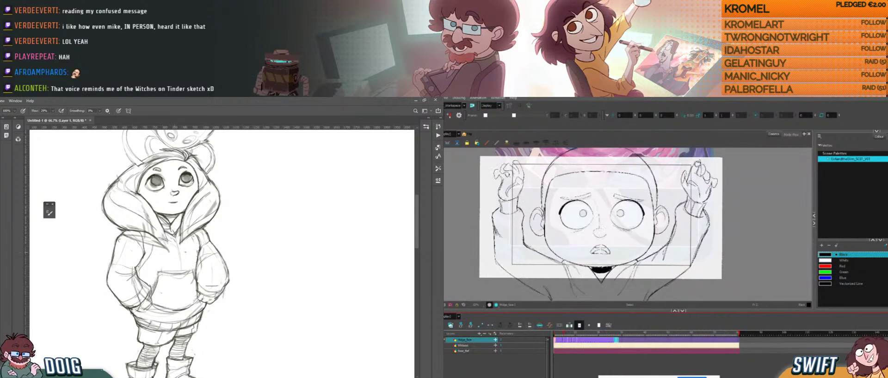
drag(177, 230, 206, 235)
key(ctrl+Return)
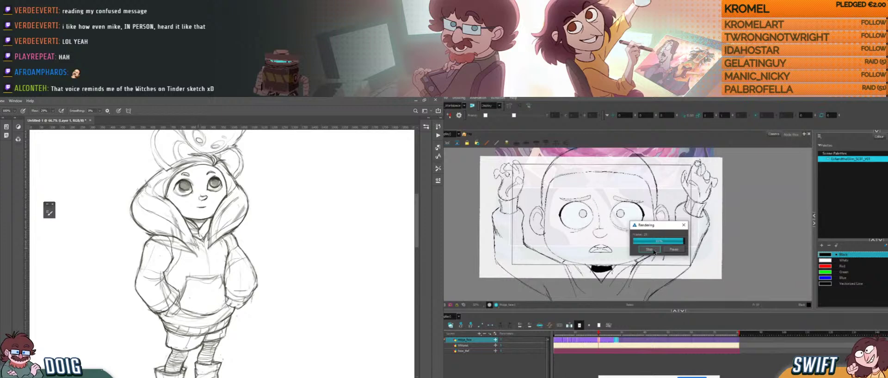
click(650, 249)
drag(173, 202, 171, 209)
drag(564, 340, 594, 341)
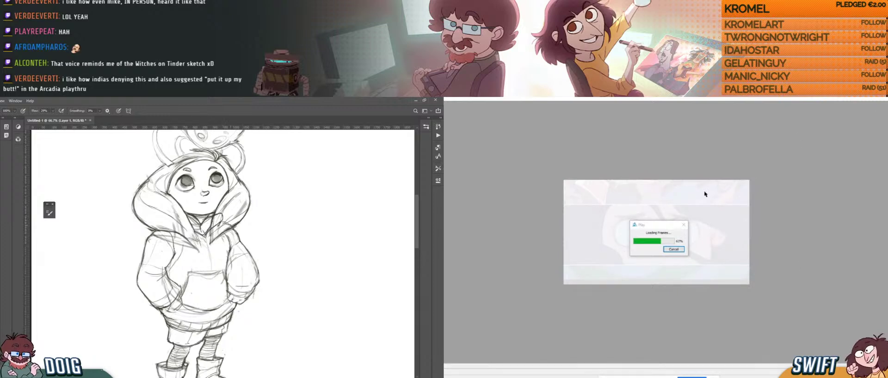
- Adjust the timing of the face drawings on the timeline, and erase the collar lines below the hooded character's chin
drag(222, 223, 235, 213)
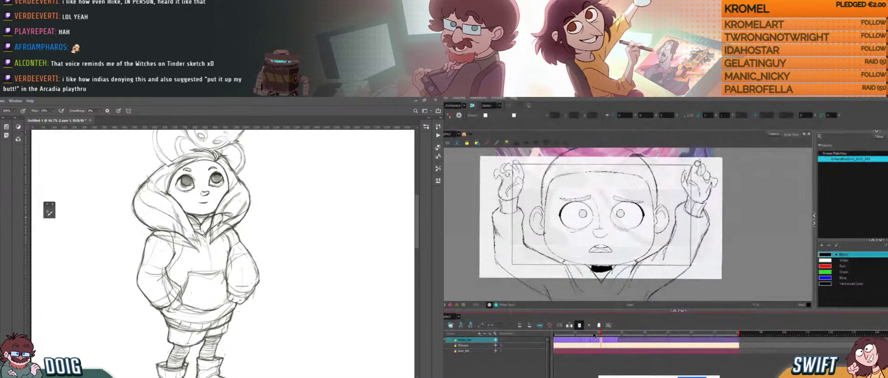
click(576, 332)
drag(578, 331, 523, 325)
mouse_move(208, 237)
mouse_down()
mouse_move(193, 217)
mouse_move(209, 219)
mouse_up()
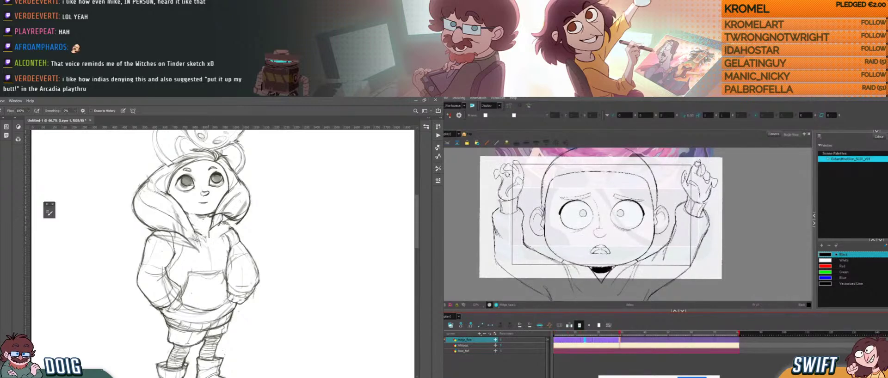
click(589, 334)
drag(589, 340, 592, 340)
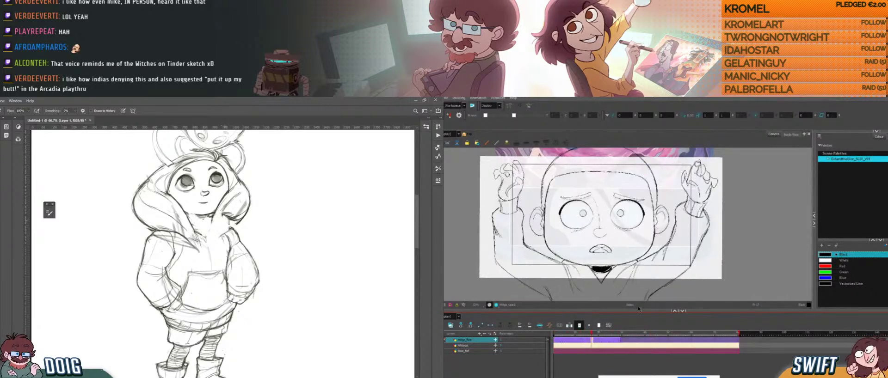
click(603, 341)
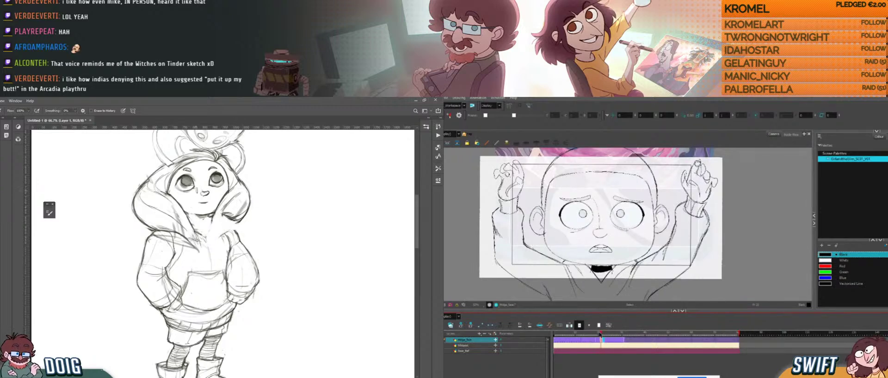
key(shift+)
- Render and play back the retimed face animation, and redraw the hooded character's hood edge and neckline
key(b)
drag(180, 211, 188, 236)
key(shift+Return)
key(ctrl+Return)
click(715, 257)
drag(165, 233, 192, 236)
- Go back to the early closed-eye drawing on the timeline, and erase the stray lines around the hooded character's neckline
click(565, 336)
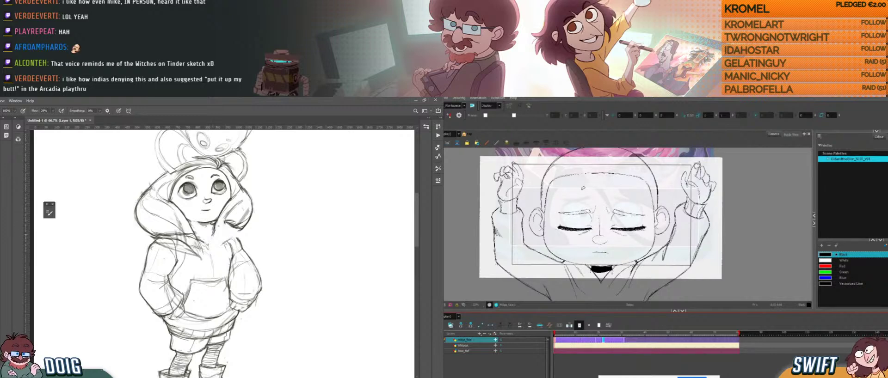
click(562, 333)
key(e)
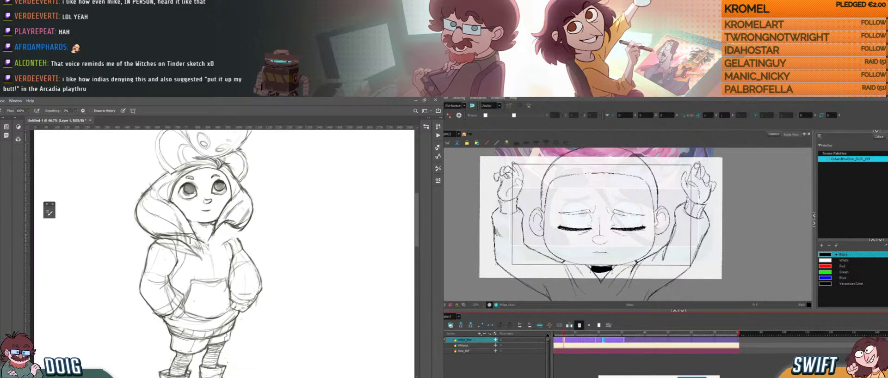
drag(189, 241, 219, 233)
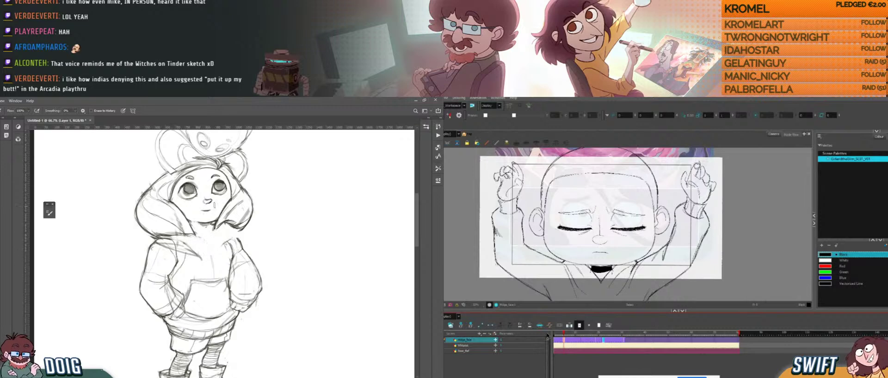
key(b)
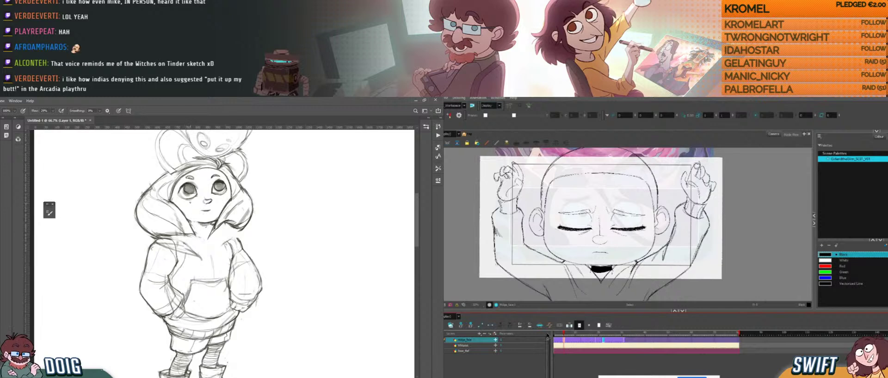
- Compare the early closed-eye drawings on the timeline, and select the right-hand eyebrow of the in-between drawing for adjustment
click(575, 340)
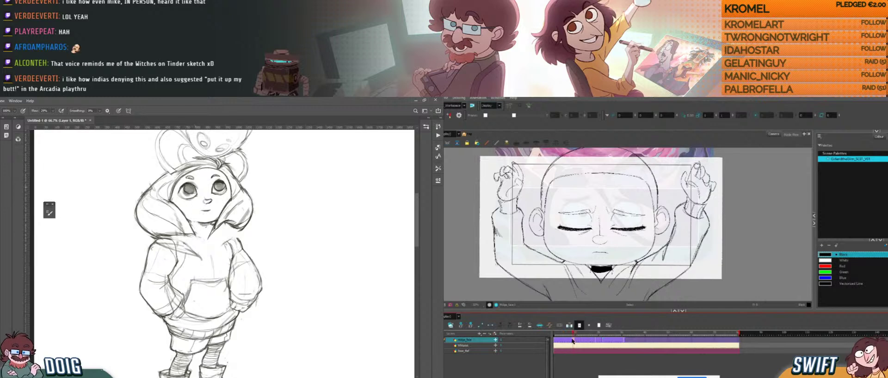
click(570, 341)
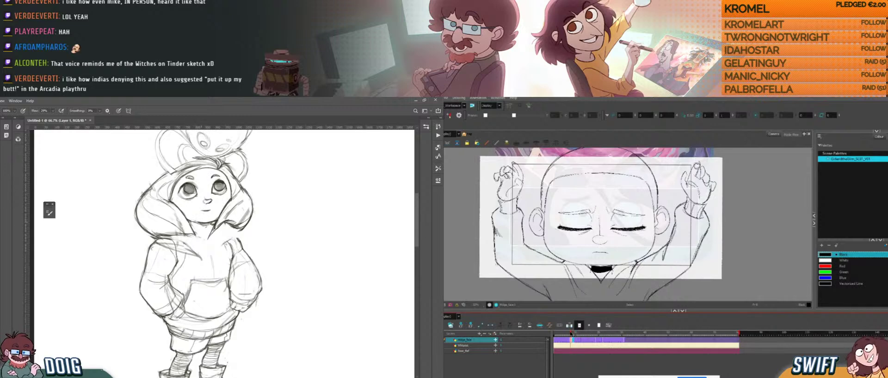
click(579, 333)
click(569, 338)
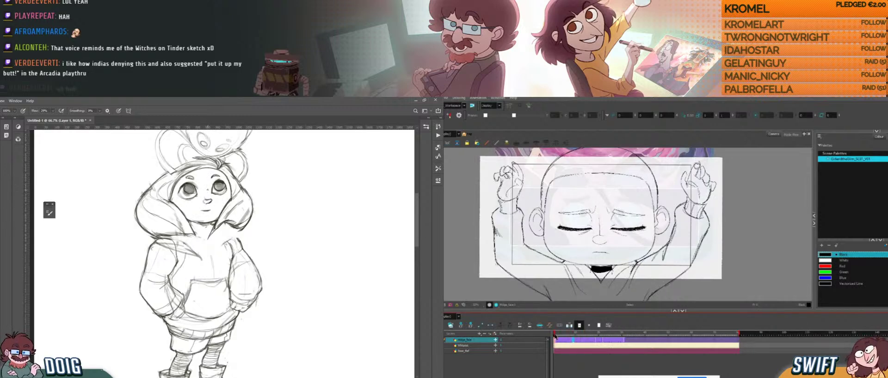
click(576, 339)
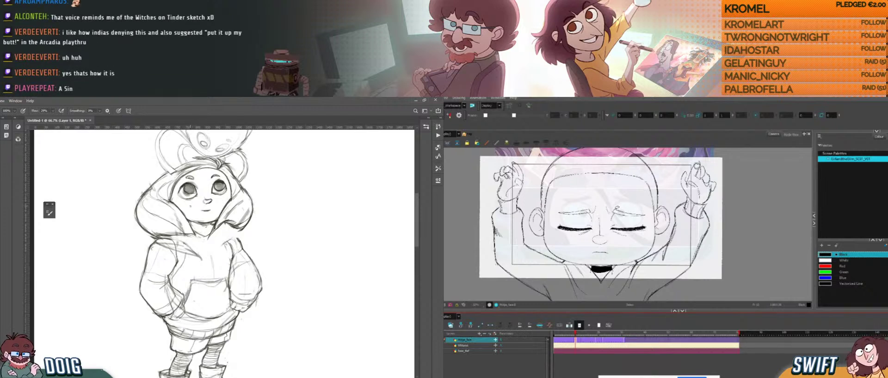
click(608, 212)
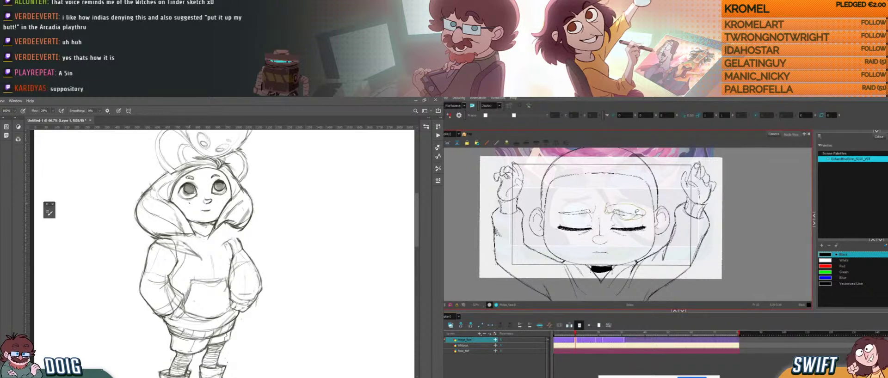
click(628, 208)
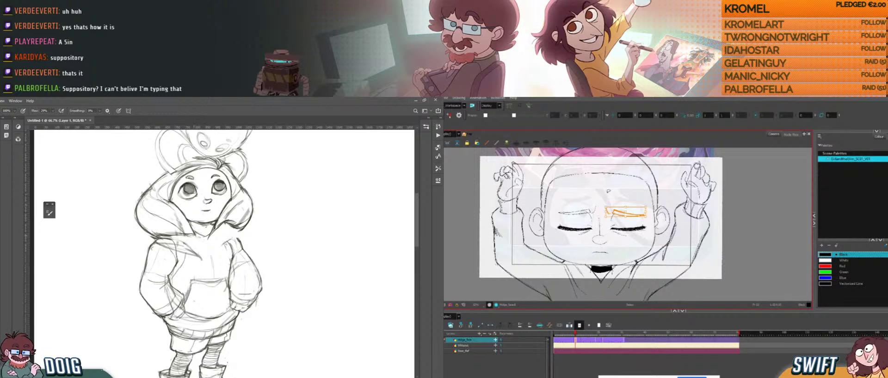
- Select and adjust the left-hand eyebrow on the closed-eye drawing, and add a collar line to the hooded character's hoodie
drag(197, 210, 200, 221)
click(605, 197)
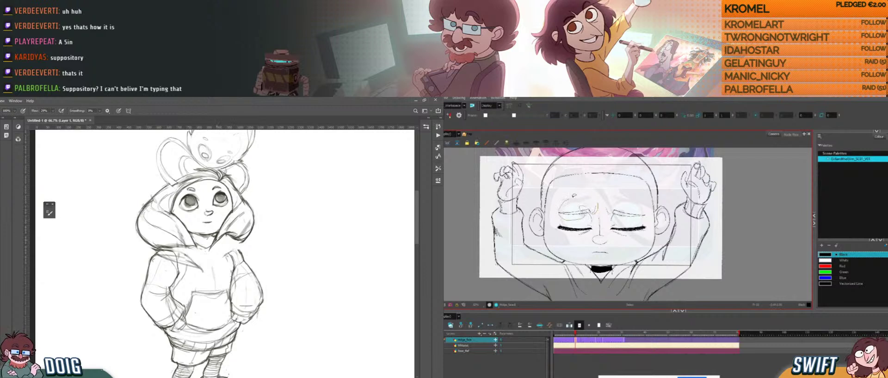
mouse_move(574, 196)
mouse_down()
mouse_move(595, 203)
mouse_move(577, 212)
mouse_move(601, 203)
mouse_up()
key(e)
key(b)
click(602, 181)
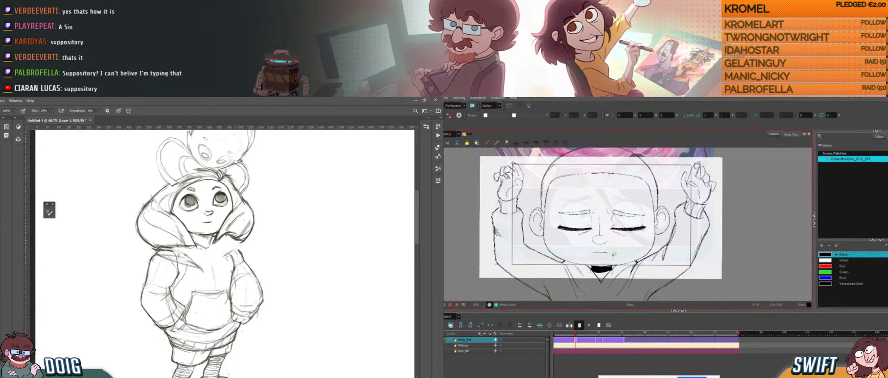
drag(235, 241, 242, 254)
mouse_move(576, 334)
mouse_down()
mouse_move(568, 336)
mouse_move(576, 334)
mouse_up()
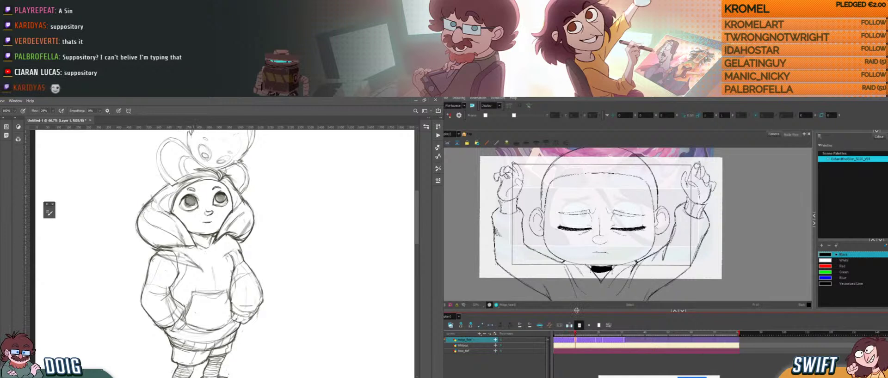
- Try to delete the outer part of the left-hand eyebrow
click(570, 215)
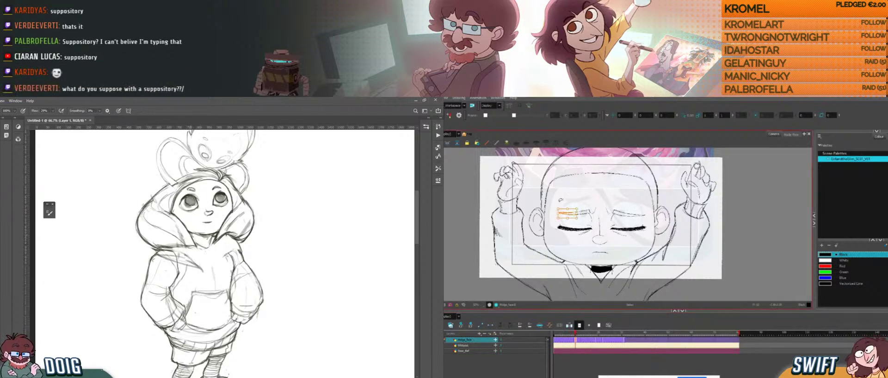
key(Delete)
key(ctrl+z)
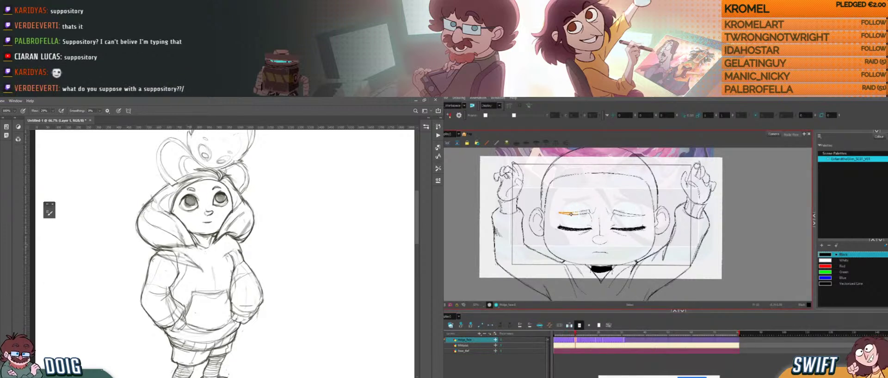
- Select and adjust the right-hand and left-hand eyebrows on the next closed-eye drawing, and check them against the preceding drawing
key(e)
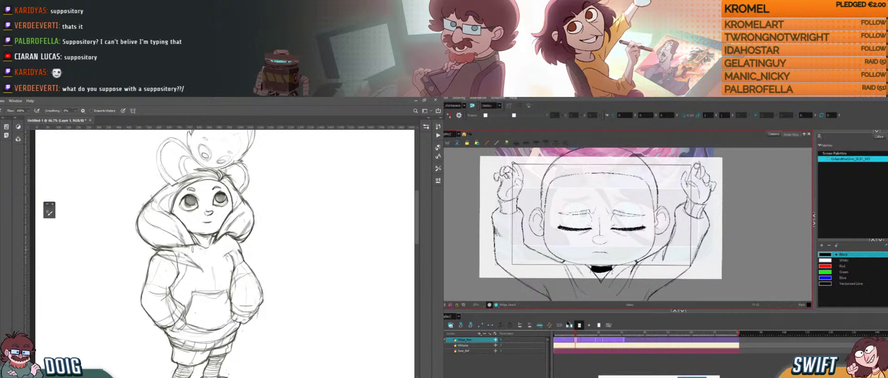
click(577, 334)
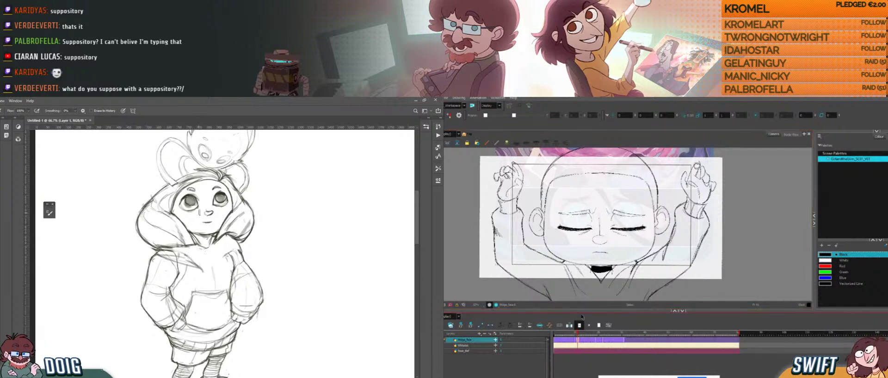
key(b)
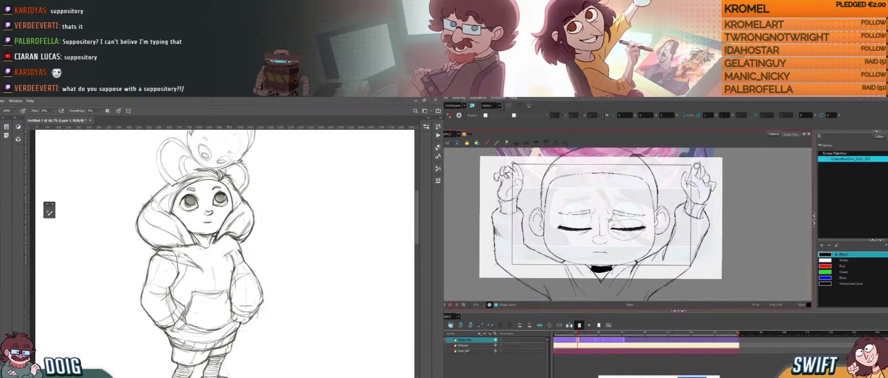
mouse_move(610, 220)
mouse_down()
mouse_move(638, 229)
mouse_move(649, 212)
mouse_up()
click(648, 203)
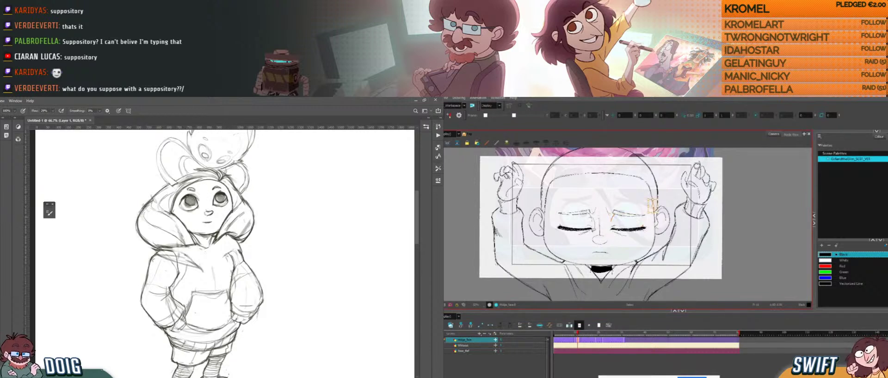
mouse_move(555, 223)
mouse_down()
mouse_move(573, 212)
mouse_move(554, 207)
mouse_up()
click(583, 197)
drag(575, 334, 575, 334)
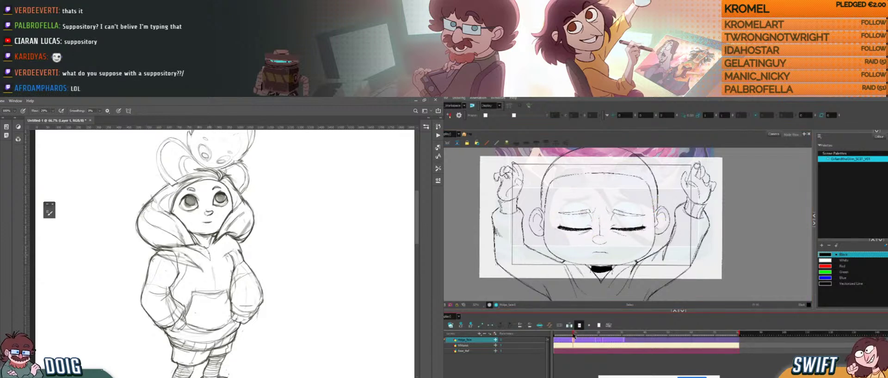
- Select the left-hand and right-hand closed eyes on the in-between drawing and adjust their positions
click(572, 336)
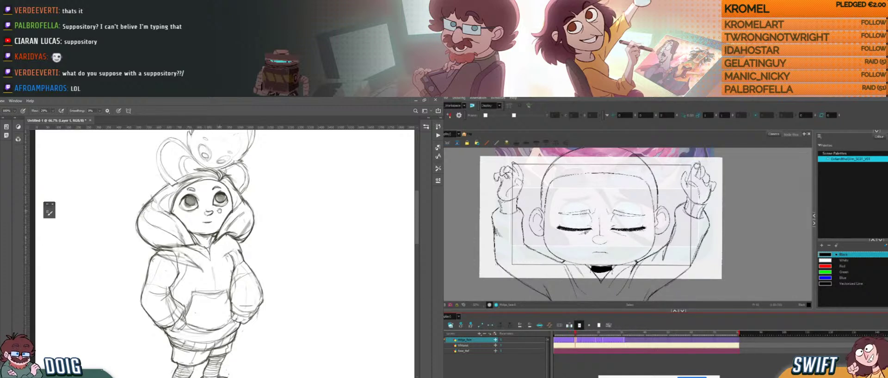
click(574, 227)
drag(581, 237, 584, 241)
click(583, 241)
mouse_move(595, 225)
mouse_down()
mouse_move(560, 218)
mouse_move(567, 236)
mouse_move(555, 231)
mouse_move(587, 237)
mouse_up()
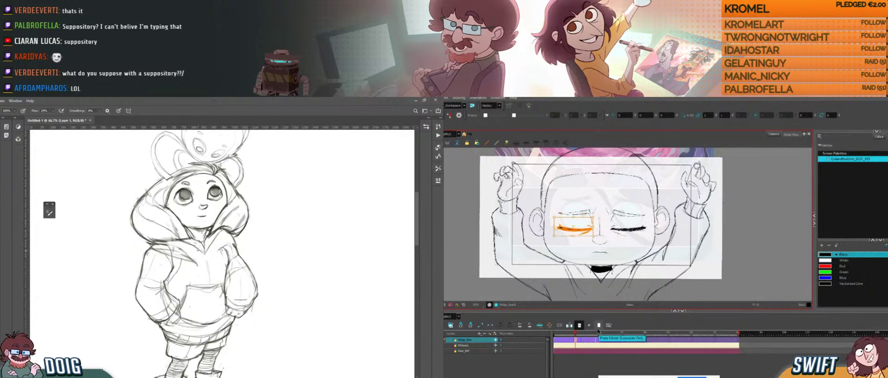
mouse_move(619, 221)
mouse_down()
mouse_move(611, 235)
mouse_move(647, 223)
mouse_move(638, 220)
mouse_up()
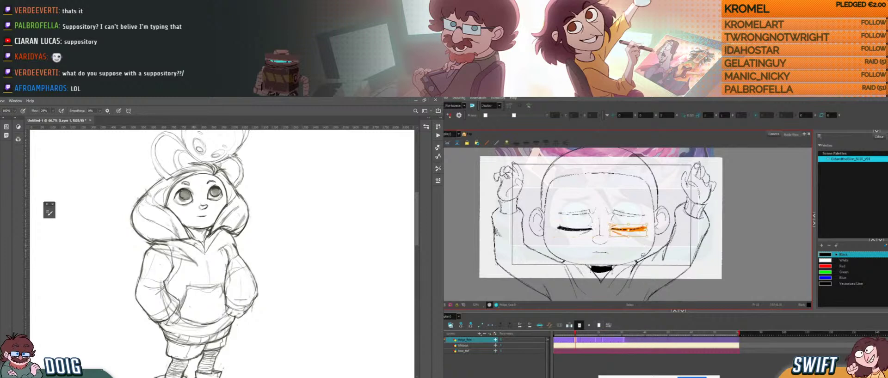
- Reselect the left-hand closed eye for a small correction, and draw a drawstring on the hooded character's hoodie
drag(577, 333, 575, 334)
drag(219, 249, 221, 257)
mouse_move(591, 224)
mouse_down()
mouse_move(558, 229)
mouse_move(559, 220)
mouse_move(595, 223)
mouse_up()
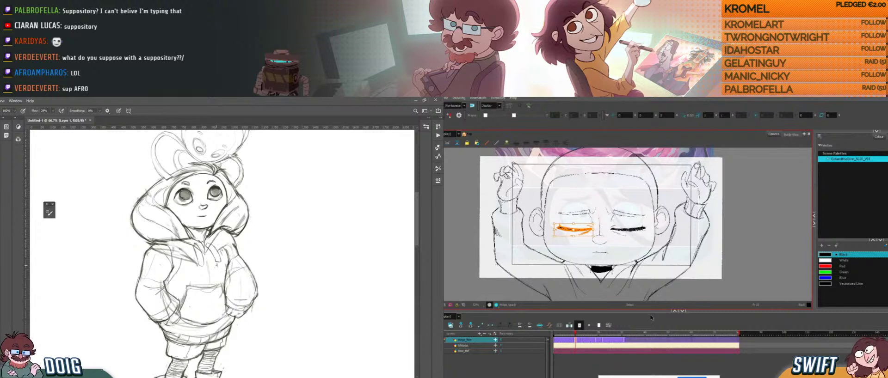
drag(576, 334, 576, 333)
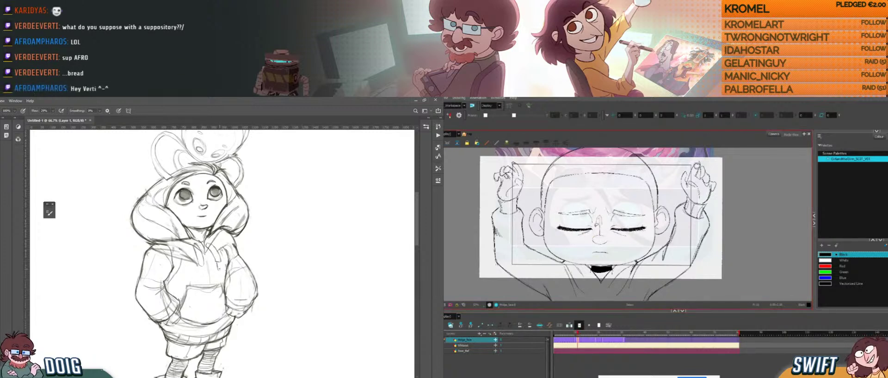
- Select the nose on the closed-eye drawings and adjust its position, checking it against the neighbouring drawing
click(600, 243)
drag(599, 247, 600, 249)
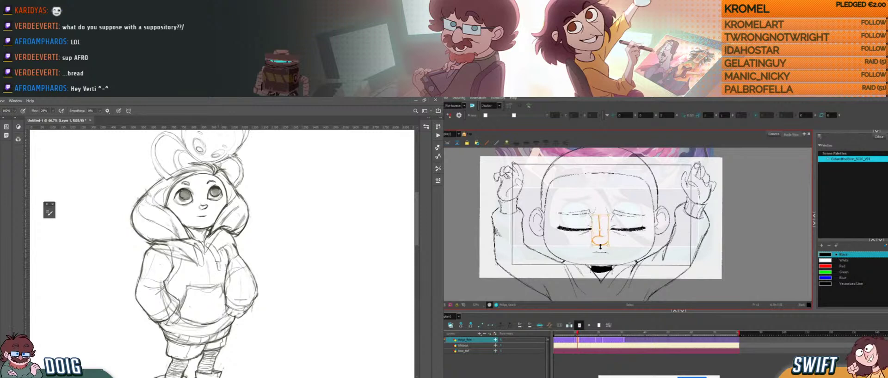
click(614, 245)
drag(577, 333, 577, 333)
mouse_move(597, 215)
mouse_down()
mouse_move(596, 227)
mouse_move(615, 242)
mouse_up()
drag(190, 223, 194, 236)
click(627, 238)
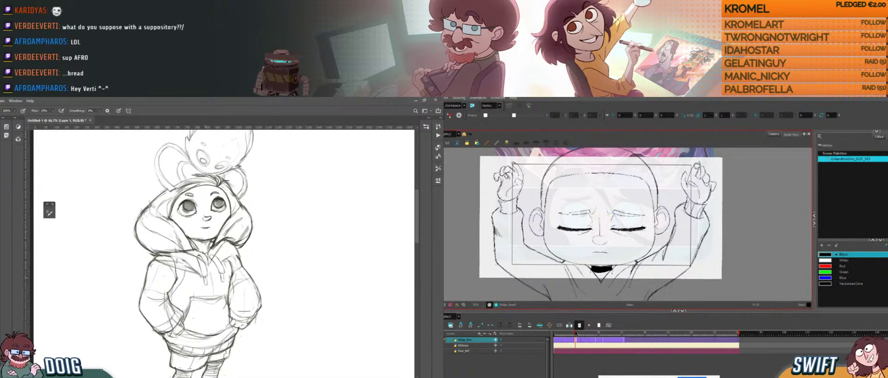
- Select the mouth on the closed-eye drawing for adjustment, and clean up the lines around the hoodie's drawstrings
drag(576, 334, 576, 334)
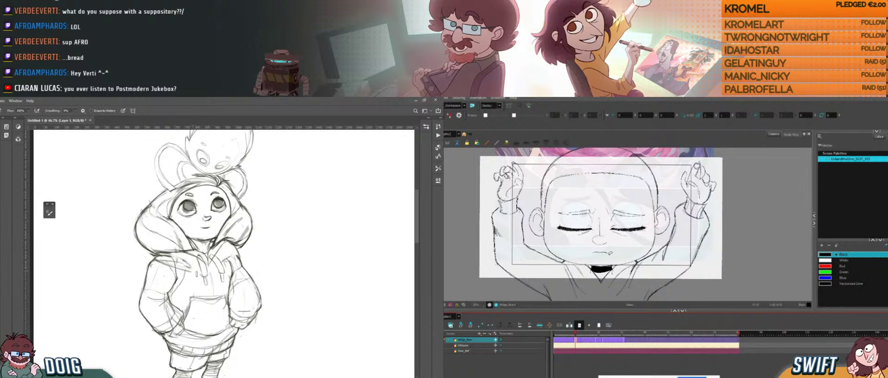
click(602, 253)
mouse_move(196, 264)
mouse_down()
mouse_move(216, 199)
mouse_move(211, 232)
mouse_up()
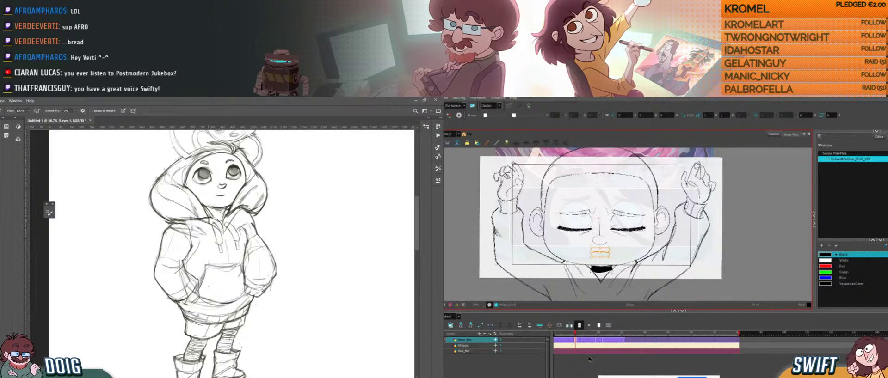
key(b)
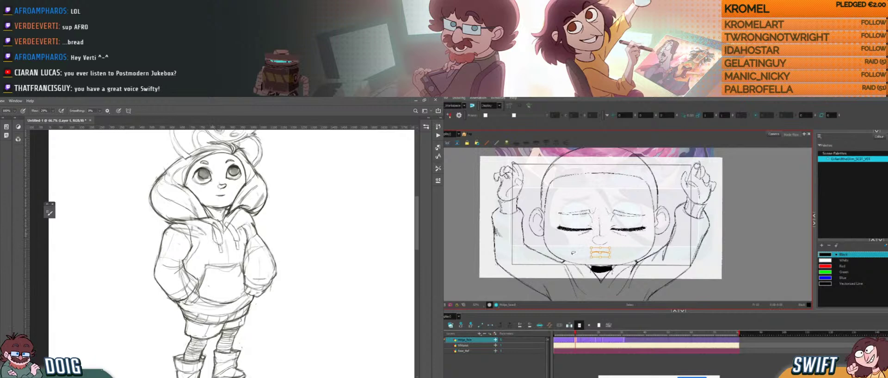
key(e)
mouse_move(214, 237)
mouse_down()
mouse_move(214, 229)
mouse_move(215, 240)
mouse_up()
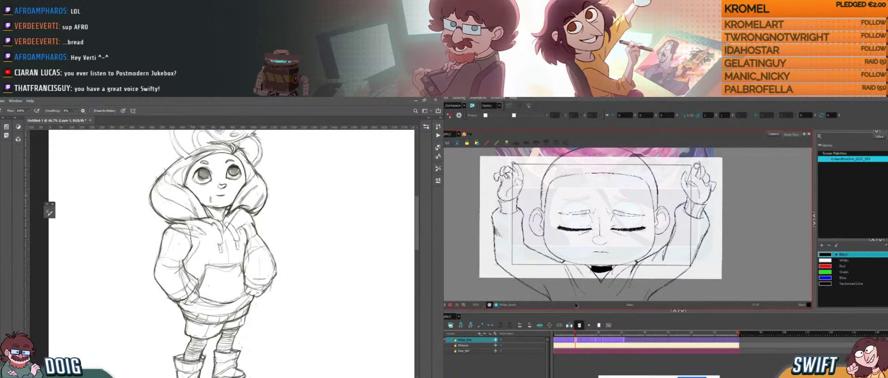
key(b)
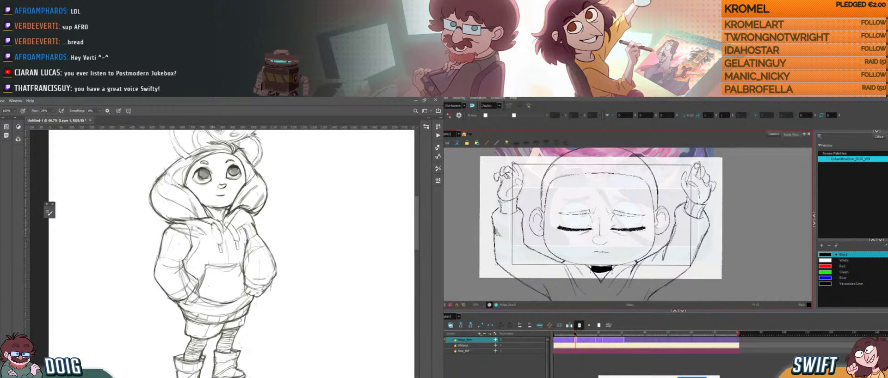
- Compare the adjusted closed-eye drawing with its neighbouring drawings on the timeline
drag(213, 230, 214, 243)
click(573, 333)
drag(573, 333, 577, 333)
drag(194, 221, 200, 239)
drag(576, 334, 577, 334)
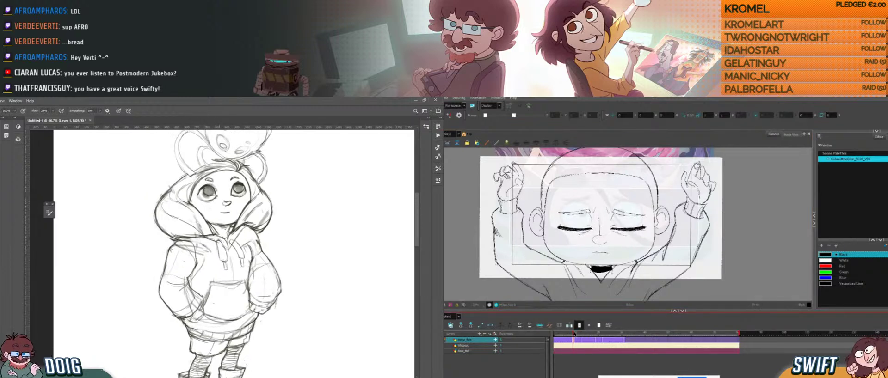
- Select the whole head with its ears, hairline and facial features on the closed-eye drawing for adjustment
drag(648, 252, 620, 258)
drag(235, 210, 228, 217)
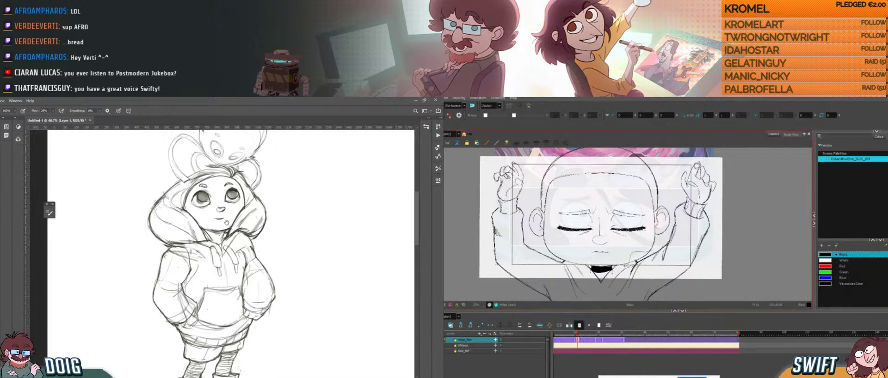
drag(620, 258, 586, 259)
drag(228, 216, 218, 229)
mouse_move(585, 259)
mouse_down()
mouse_move(559, 256)
mouse_move(528, 201)
mouse_move(659, 162)
mouse_move(670, 218)
mouse_move(656, 248)
mouse_up()
drag(211, 209, 222, 217)
drag(657, 247, 650, 252)
drag(222, 217, 225, 220)
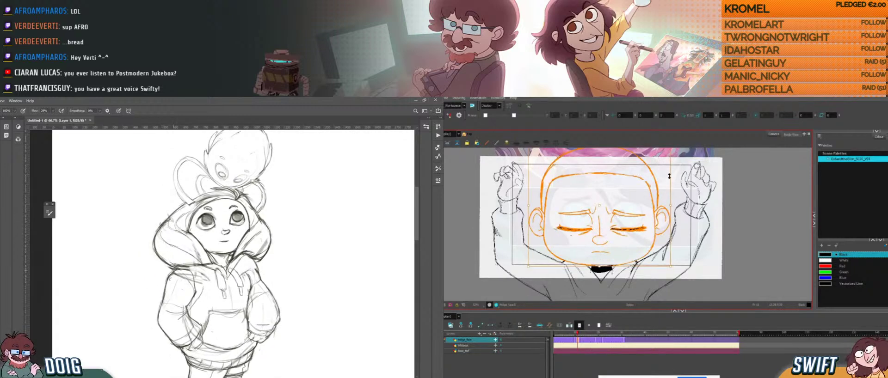
scroll(670, 167, up, 2)
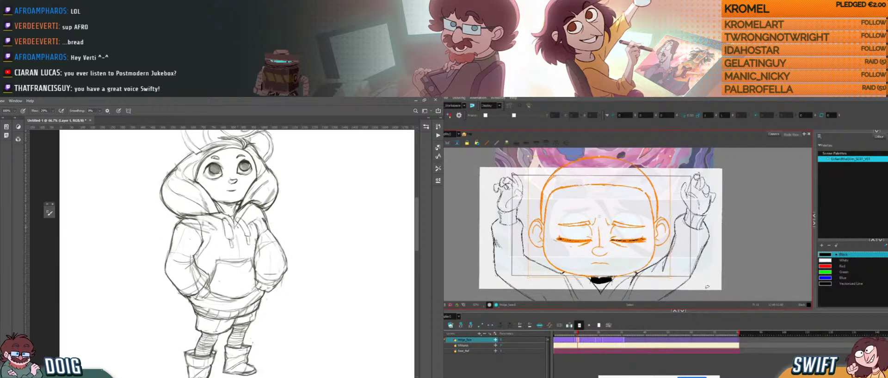
key(Escape)
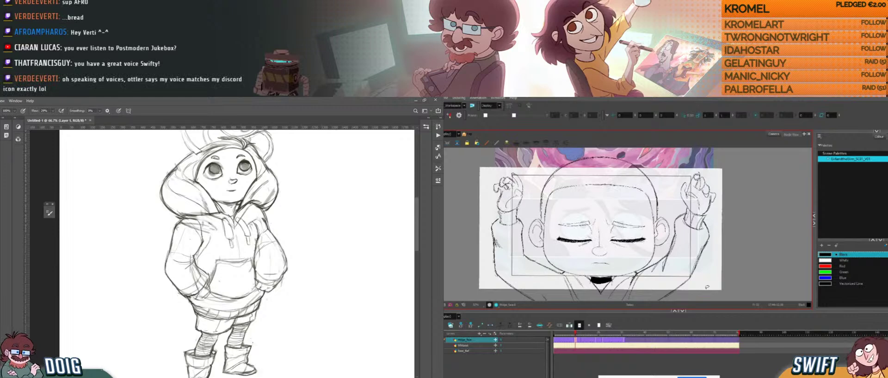
- Select the upper right-hand outline of the head on the closed-eye drawing and adjust it, checking it against the neighbouring drawing
key(.)
mouse_move(654, 240)
mouse_down()
mouse_move(597, 188)
mouse_move(545, 244)
mouse_move(676, 206)
mouse_move(666, 215)
mouse_move(666, 243)
mouse_up()
drag(575, 334, 575, 334)
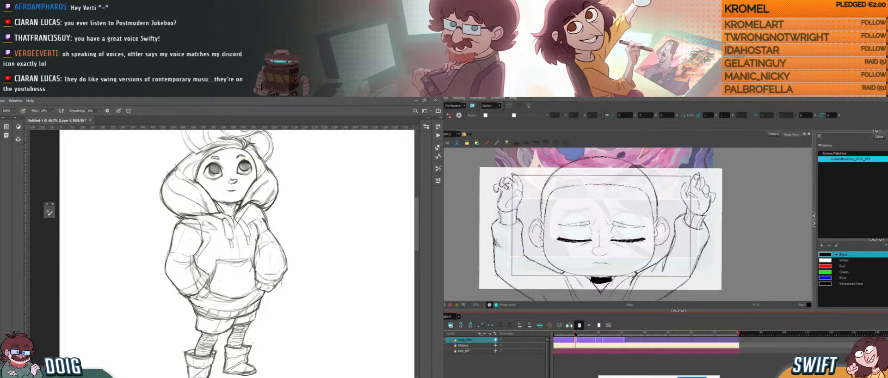
drag(576, 336, 578, 333)
click(649, 183)
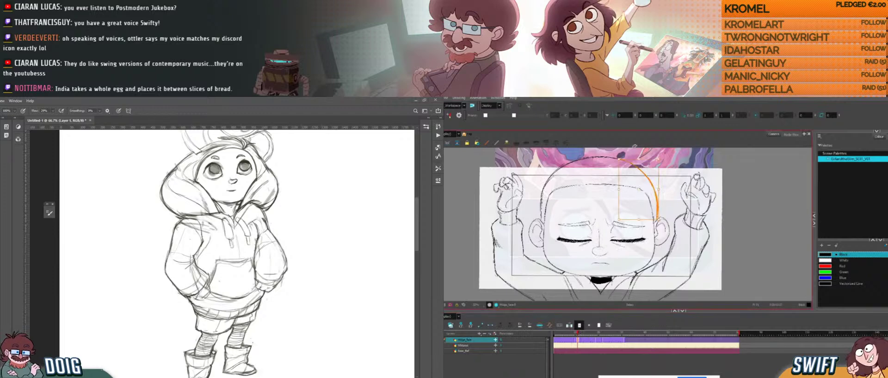
drag(647, 159, 640, 160)
key(Escape)
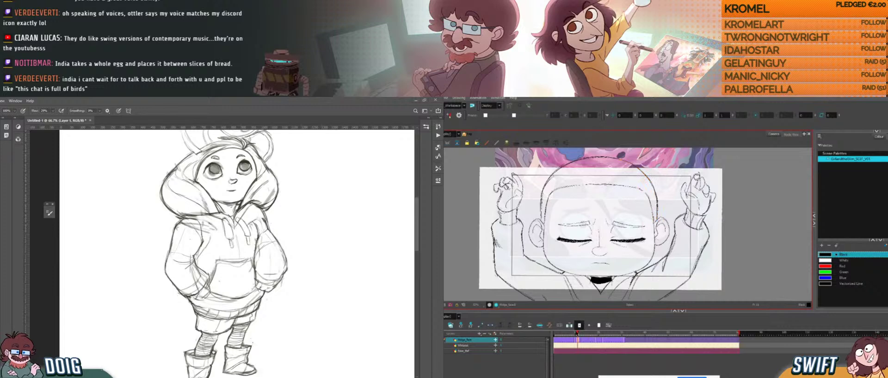
mouse_move(577, 334)
mouse_down()
mouse_move(569, 336)
mouse_move(577, 340)
mouse_up()
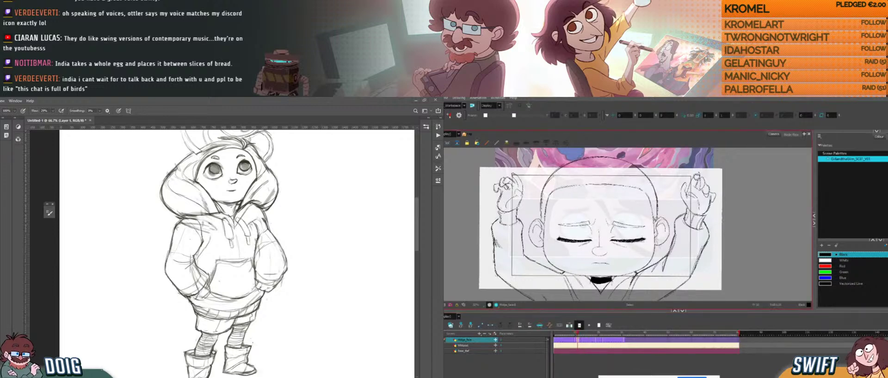
- Select each ear on the closed-eye drawing for adjustment, and check the result against the open-eye drawing
click(662, 241)
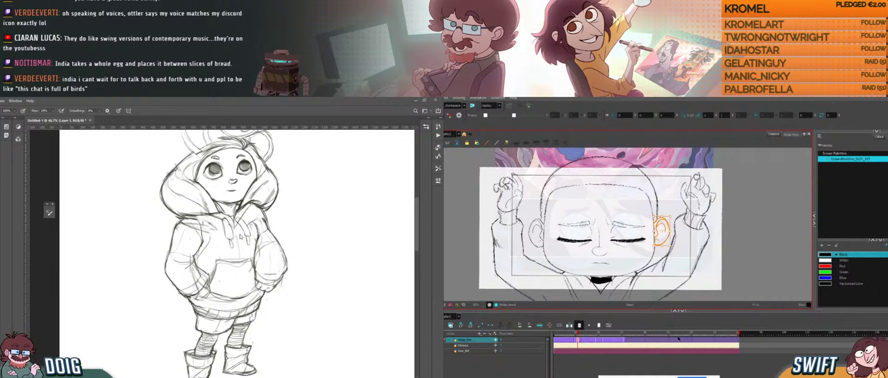
mouse_move(532, 219)
mouse_down()
mouse_move(544, 225)
mouse_move(543, 244)
mouse_move(531, 245)
mouse_up()
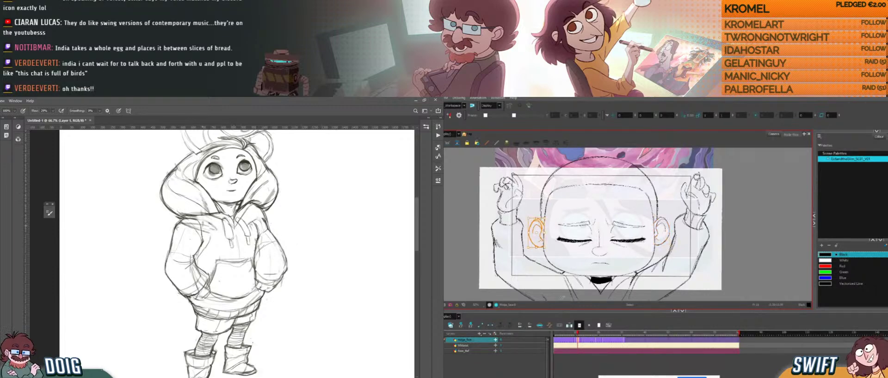
drag(257, 265, 254, 229)
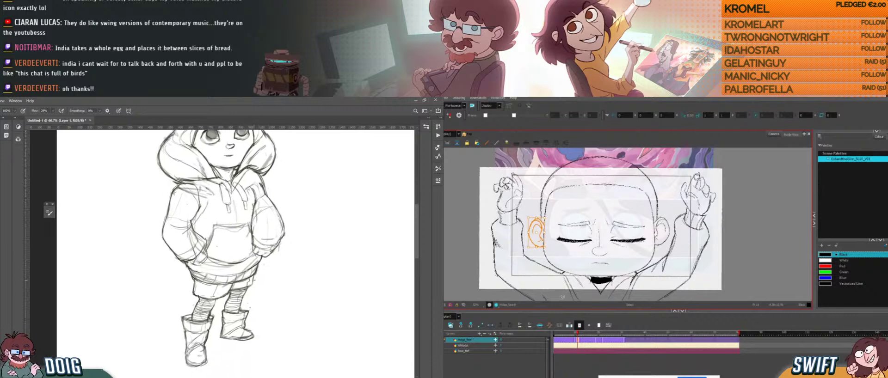
drag(221, 271, 168, 317)
drag(179, 222, 205, 211)
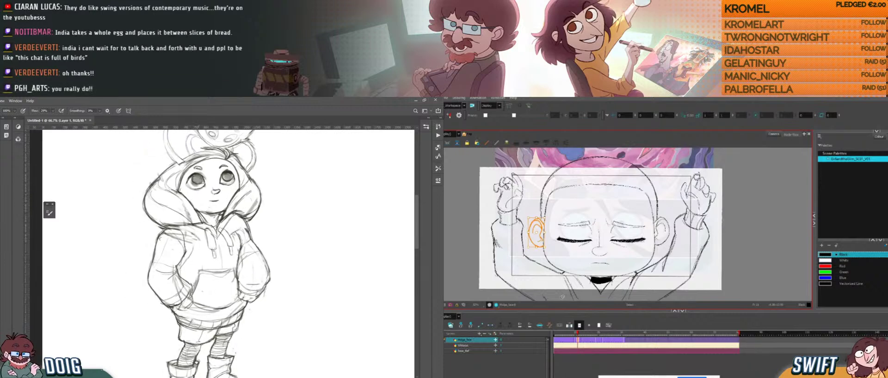
click(575, 333)
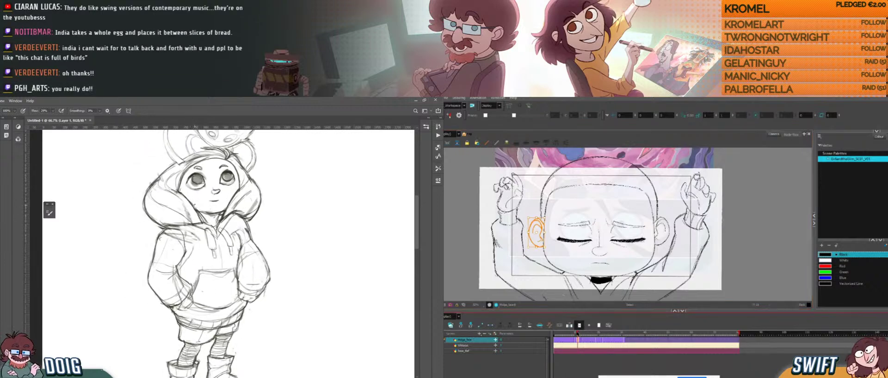
mouse_move(574, 332)
mouse_down()
mouse_move(596, 328)
mouse_move(569, 331)
mouse_move(596, 324)
mouse_move(572, 328)
mouse_move(591, 320)
mouse_up()
- Sketch an egg between two slices of bread beside the hooded character, while reviewing the open-eye drawings on the timeline
mouse_move(281, 243)
mouse_down()
mouse_move(175, 232)
mouse_move(261, 215)
mouse_move(254, 229)
mouse_move(247, 213)
mouse_move(264, 222)
mouse_move(257, 216)
mouse_move(250, 233)
mouse_move(228, 217)
mouse_move(274, 218)
mouse_up()
key(alt+b)
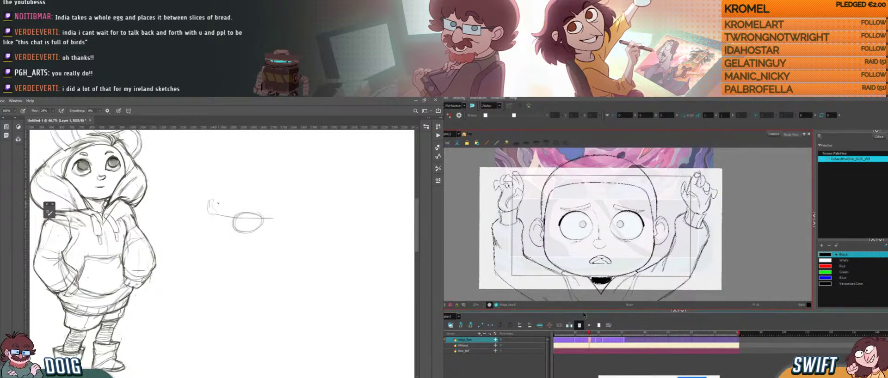
drag(214, 202, 273, 209)
drag(582, 335, 589, 335)
drag(273, 209, 274, 218)
drag(589, 335, 592, 335)
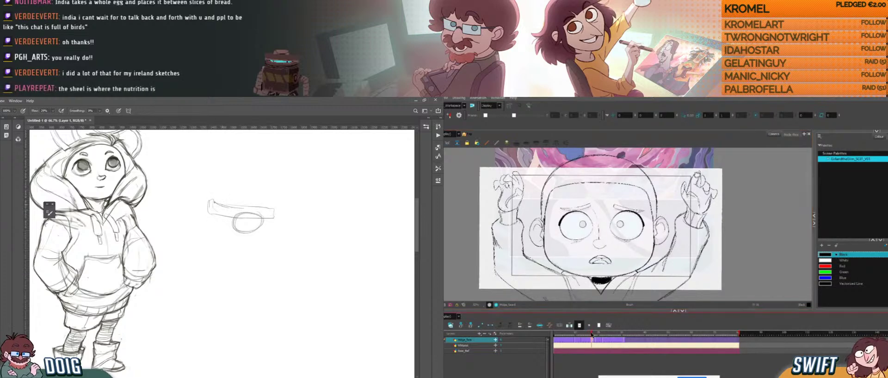
drag(213, 202, 281, 197)
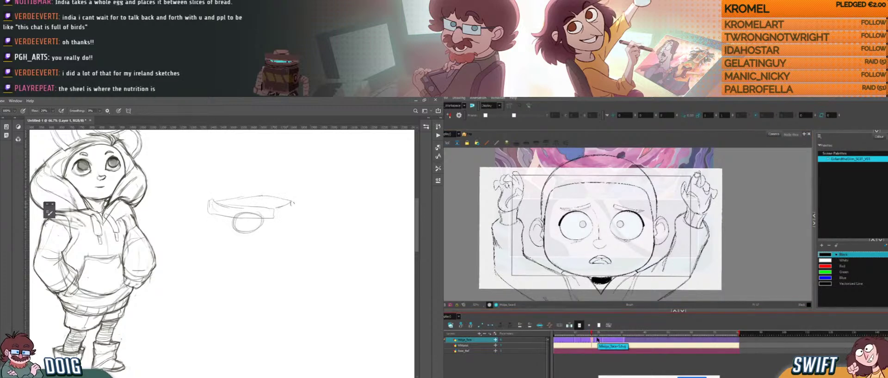
mouse_move(213, 202)
mouse_down()
mouse_move(273, 215)
mouse_move(231, 205)
mouse_move(231, 195)
mouse_move(263, 210)
mouse_up()
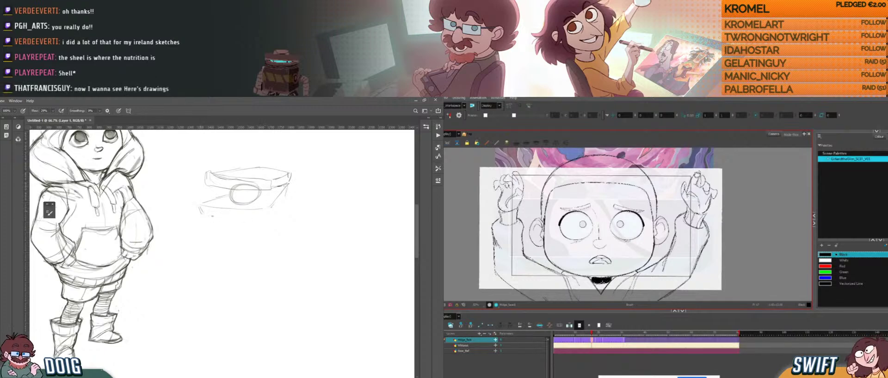
drag(202, 214, 271, 217)
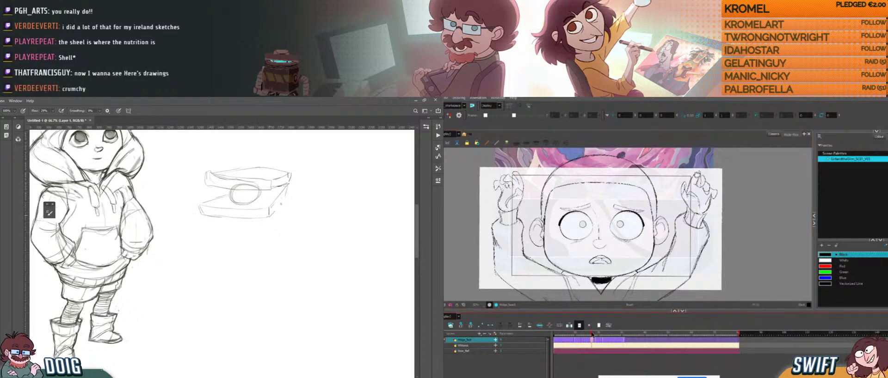
- Sketch an arm with a spread hand pressing downward next to the egg sandwich, adding short impact lines around it
mouse_move(283, 171)
mouse_down()
mouse_move(246, 220)
mouse_move(232, 221)
mouse_up()
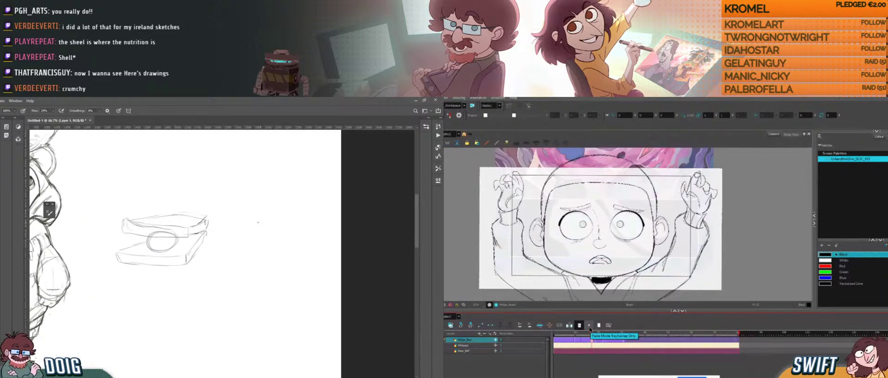
drag(259, 224, 257, 231)
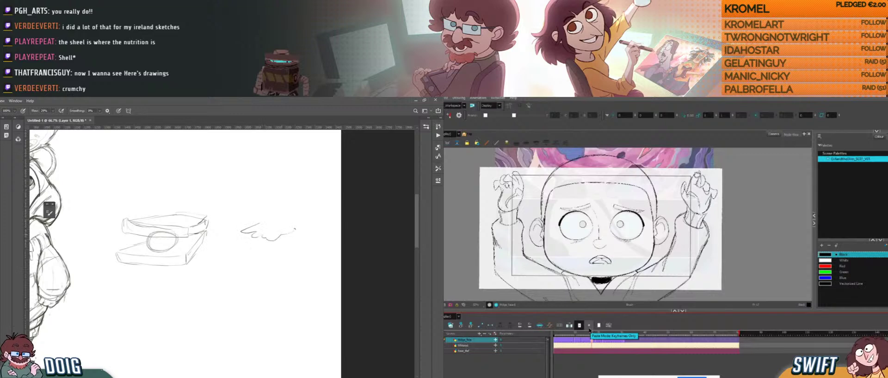
mouse_move(313, 216)
mouse_down()
mouse_move(265, 224)
mouse_move(269, 183)
mouse_move(291, 211)
mouse_up()
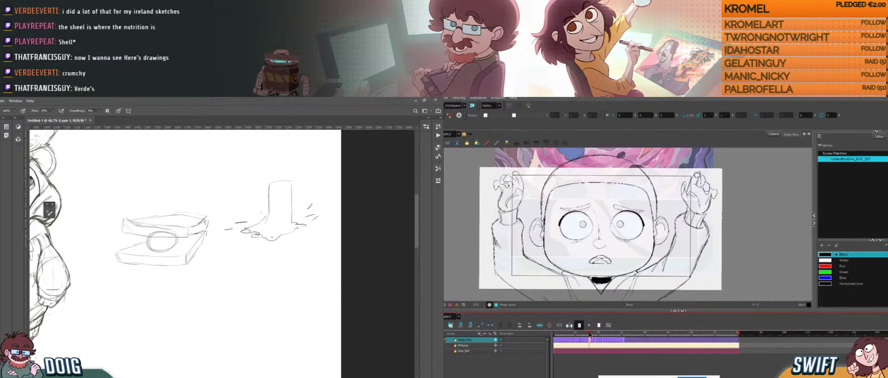
mouse_move(589, 337)
mouse_down()
mouse_move(579, 337)
mouse_move(610, 339)
mouse_move(561, 335)
mouse_up()
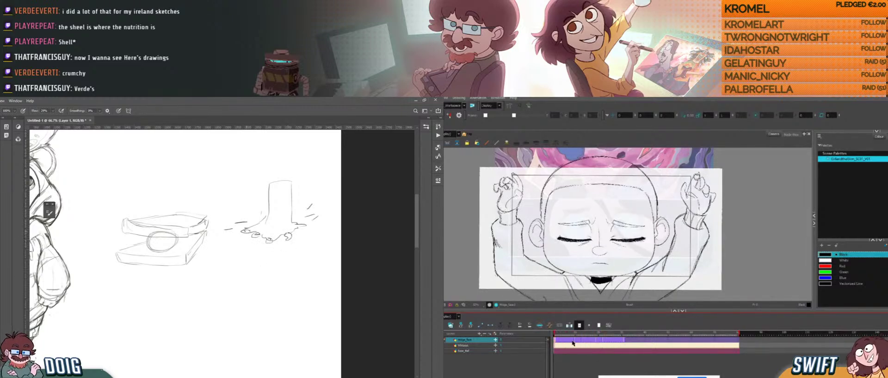
- Draw the squashed bread slices and splattering filling beneath the pressing hand, while comparing the face drawings along the timeline
mouse_move(225, 241)
mouse_down()
mouse_move(272, 246)
mouse_move(309, 236)
mouse_up()
drag(584, 341, 554, 336)
drag(238, 245, 211, 252)
drag(211, 252, 236, 251)
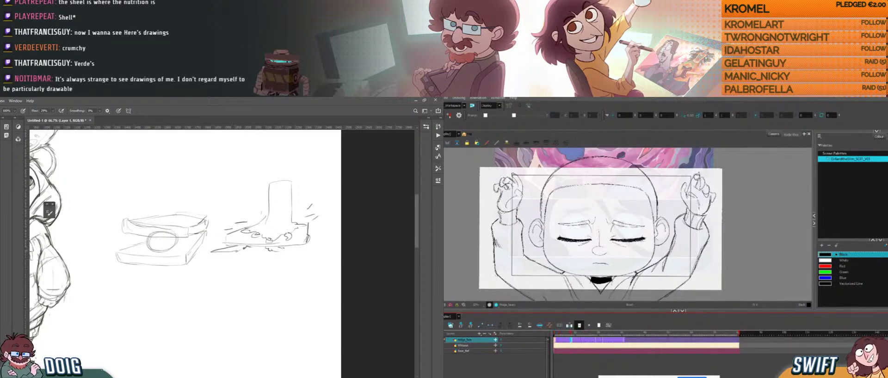
drag(570, 341, 620, 340)
drag(314, 244, 326, 245)
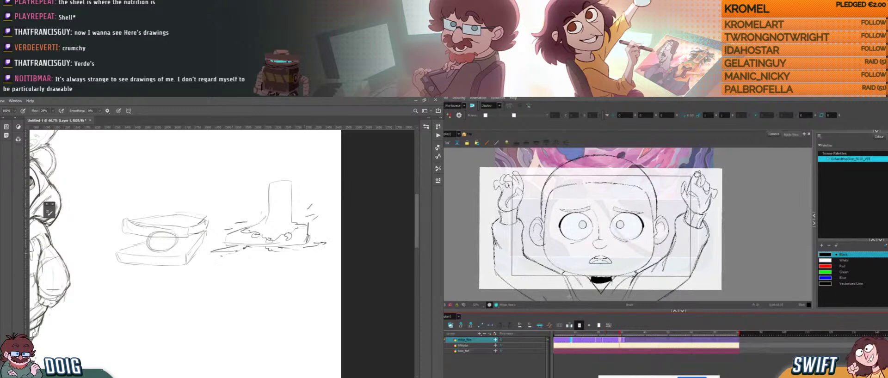
click(581, 342)
mouse_move(224, 262)
mouse_down()
mouse_move(303, 260)
mouse_move(297, 252)
mouse_up()
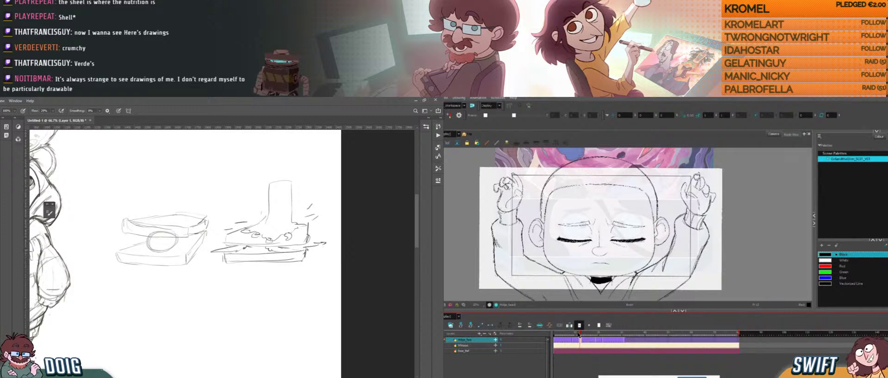
- Extend the exposure of the closed-eye drawing by ten frames on the timeline
key(plus)
key(plus)
key(plus)
key(plus)
key(plus)
key(plus)
key(plus)
key(plus)
key(plus)
key(plus)
- Erase and redraw the fingers of the hand pressing the sandwich, while checking the closed-eye frames on the timeline
mouse_move(282, 217)
mouse_down()
mouse_move(264, 255)
mouse_move(279, 256)
mouse_up()
key(e)
click(589, 341)
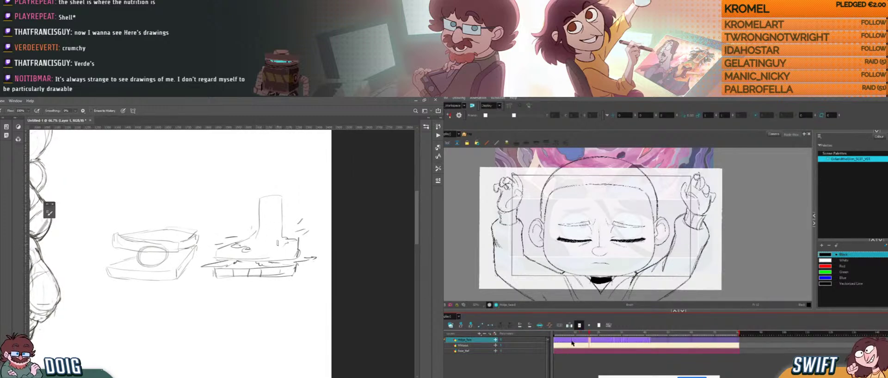
click(570, 342)
click(573, 342)
key(b)
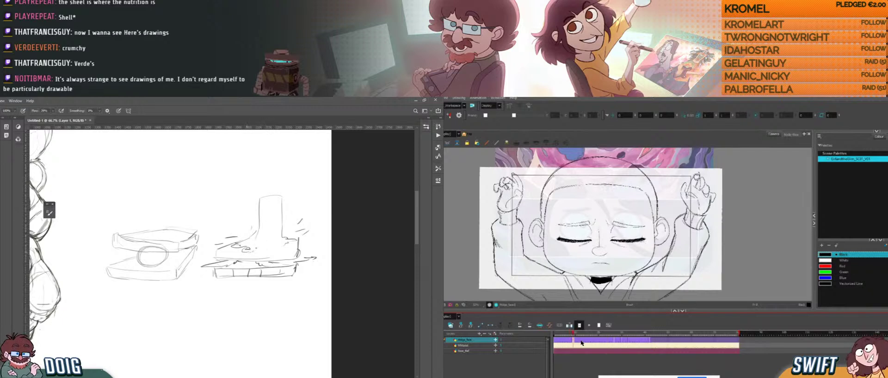
click(571, 342)
mouse_move(270, 248)
mouse_down()
mouse_move(260, 256)
mouse_move(290, 243)
mouse_up()
- Select the eyebrows, closed eyes, nose and mouth together on the last frames of the extended closed-eye drawing
click(599, 340)
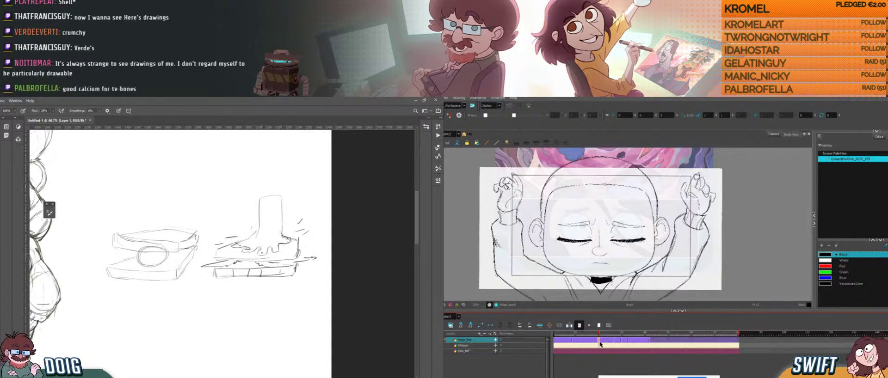
key(alt+s)
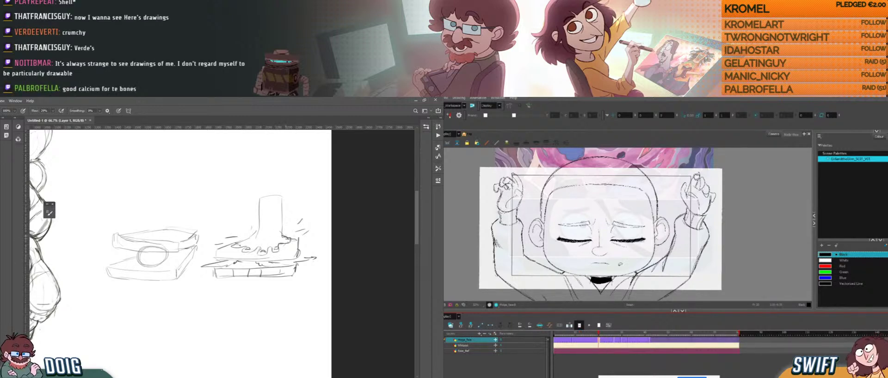
mouse_move(619, 266)
mouse_down()
mouse_move(578, 243)
mouse_move(563, 213)
mouse_move(588, 195)
mouse_move(632, 213)
mouse_up()
drag(256, 227, 256, 237)
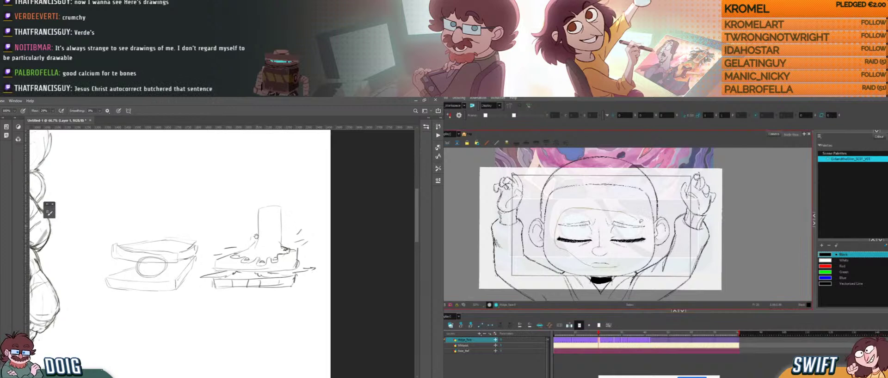
mouse_move(633, 213)
mouse_down()
mouse_move(650, 232)
mouse_move(648, 255)
mouse_move(619, 266)
mouse_up()
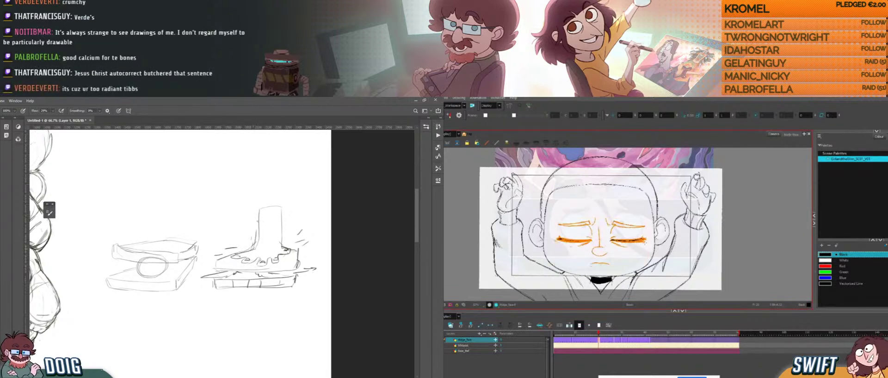
- Refine the pressing arm's outline and sketch an open hand with raised fingers in the empty space below the sandwiches
drag(256, 237, 258, 208)
drag(210, 315, 212, 185)
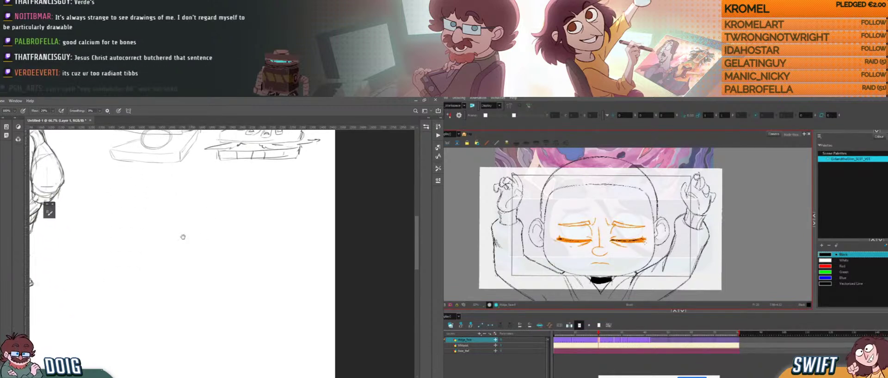
mouse_move(159, 251)
mouse_down()
mouse_move(163, 285)
mouse_move(181, 242)
mouse_move(161, 253)
mouse_move(165, 228)
mouse_move(168, 264)
mouse_move(188, 226)
mouse_move(188, 258)
mouse_move(197, 237)
mouse_move(192, 277)
mouse_up()
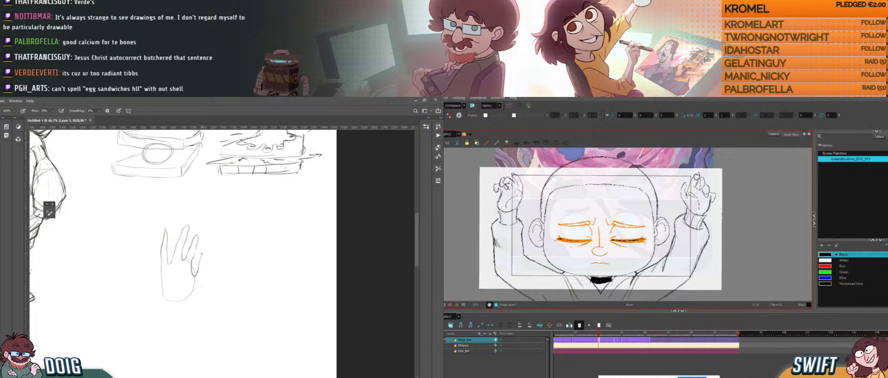
mouse_move(204, 254)
mouse_down()
mouse_move(200, 293)
mouse_move(179, 312)
mouse_move(162, 300)
mouse_move(161, 254)
mouse_move(163, 272)
mouse_up()
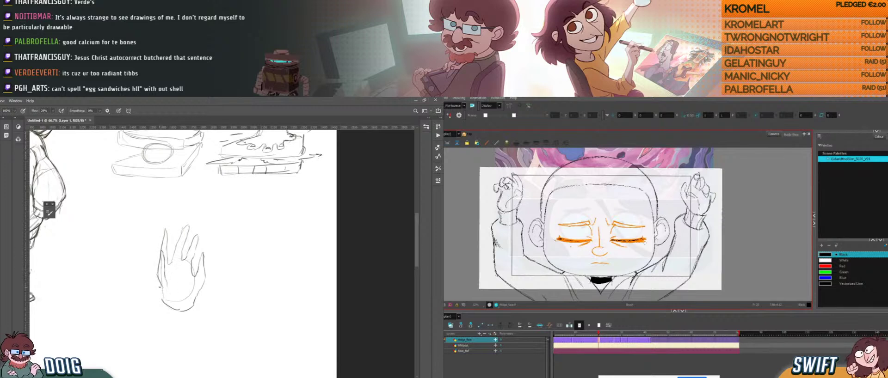
drag(171, 309, 194, 307)
click(598, 340)
drag(232, 263, 219, 241)
mouse_move(210, 277)
mouse_down()
mouse_move(209, 249)
mouse_move(201, 285)
mouse_up()
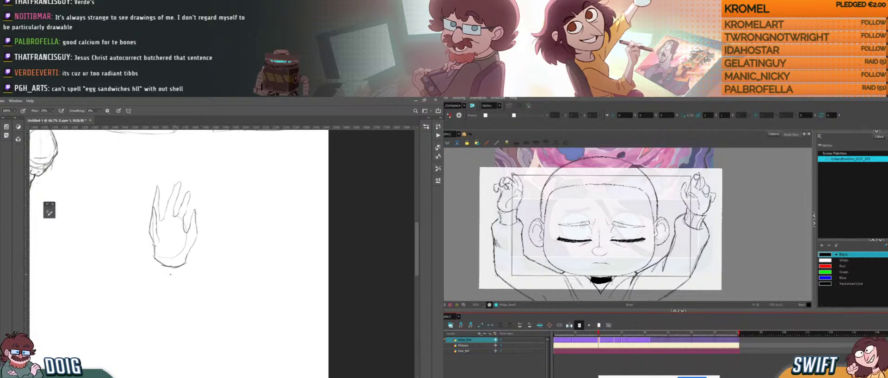
- Sketch a forearm beneath the open hand and select the eyebrows, closed eyes, nose and mouth together on the closed-eye drawing
mouse_move(161, 266)
mouse_down()
mouse_move(167, 291)
mouse_move(194, 310)
mouse_up()
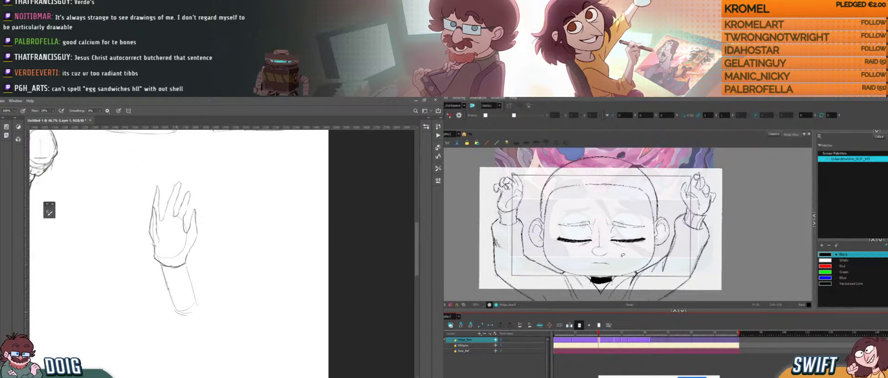
key(alt+s)
drag(619, 260, 555, 248)
drag(177, 314, 206, 323)
mouse_move(555, 248)
mouse_down()
mouse_move(562, 213)
mouse_move(599, 206)
mouse_up()
drag(206, 319, 196, 302)
drag(600, 206, 643, 257)
drag(196, 301, 184, 273)
drag(643, 257, 615, 264)
drag(201, 230, 199, 260)
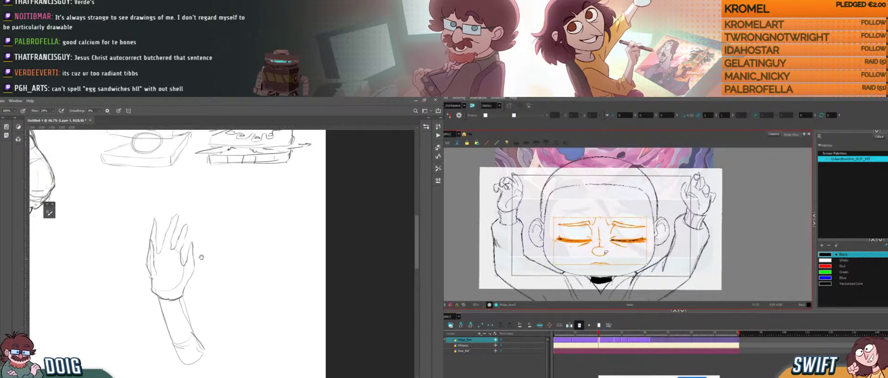
click(605, 254)
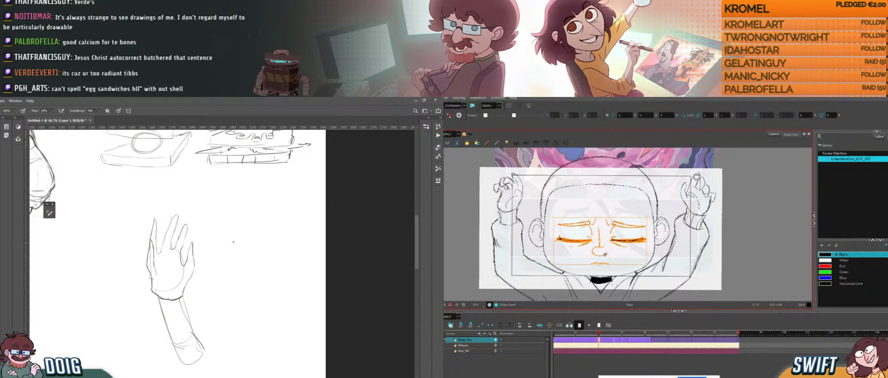
- Sketch a rough torso with two hanging arms beside the open hand
mouse_move(232, 226)
mouse_down()
mouse_move(226, 268)
mouse_move(239, 245)
mouse_move(250, 269)
mouse_move(261, 222)
mouse_move(276, 227)
mouse_move(269, 263)
mouse_move(278, 224)
mouse_move(287, 258)
mouse_up()
key(alt+b)
mouse_move(226, 268)
mouse_down()
mouse_move(224, 291)
mouse_move(235, 253)
mouse_up()
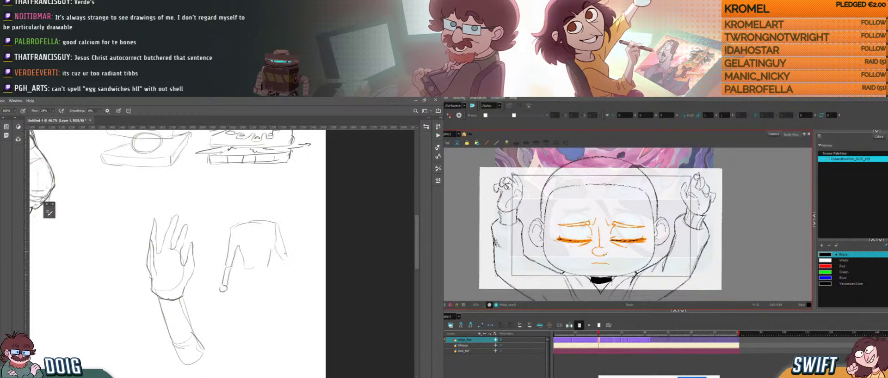
mouse_move(281, 267)
mouse_down()
mouse_move(288, 283)
mouse_move(279, 244)
mouse_up()
mouse_move(210, 239)
mouse_down()
mouse_move(289, 226)
mouse_move(257, 219)
mouse_up()
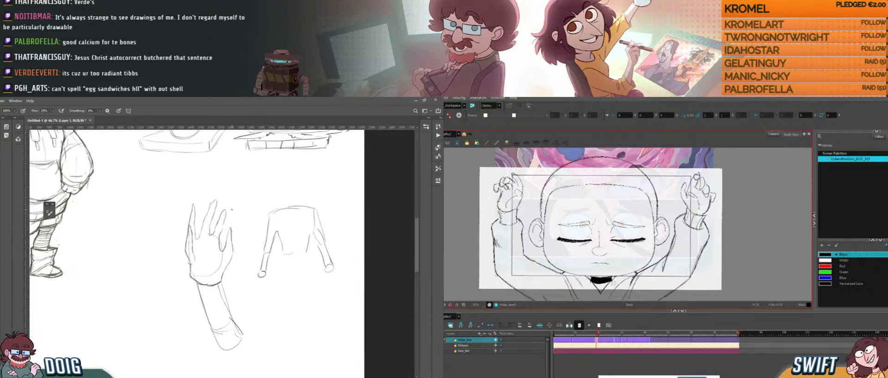
- Delete the open hand with its forearm and the rough torso sketch from the canvas
key(m)
mouse_move(171, 175)
mouse_down()
mouse_move(255, 279)
mouse_move(351, 364)
mouse_up()
key(Delete)
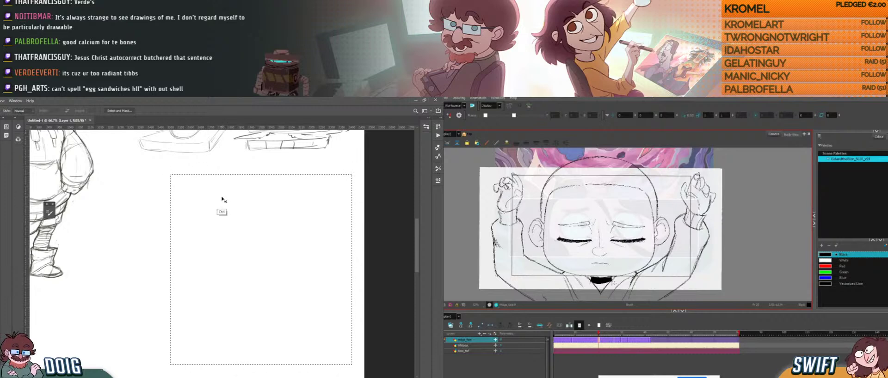
key(ctrl+d)
- Sketch narrow pointed shapes with long tapering lines in the empty space below the open sandwich
mouse_move(165, 153)
mouse_down()
mouse_move(184, 250)
mouse_move(217, 198)
mouse_up()
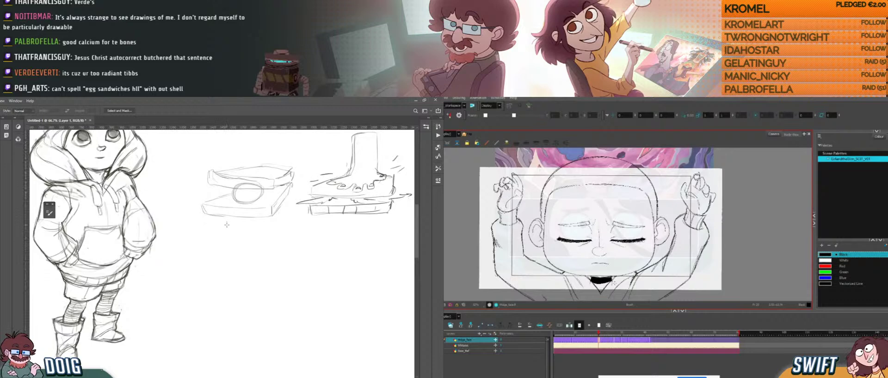
key(b)
scroll(217, 232, down, 3)
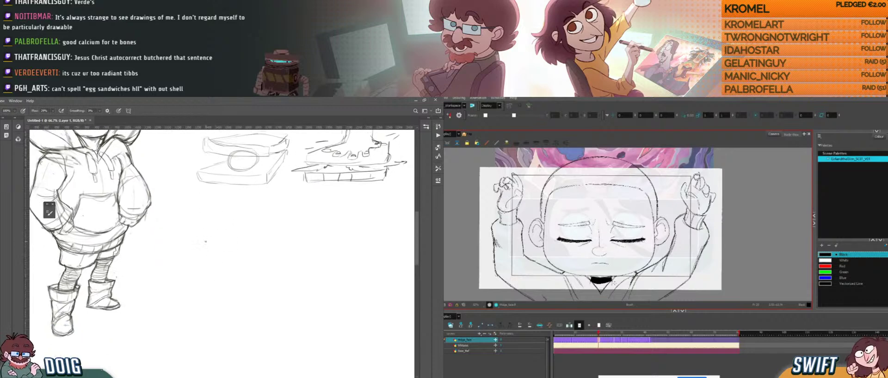
mouse_move(204, 241)
mouse_down()
mouse_move(233, 287)
mouse_move(240, 249)
mouse_move(261, 289)
mouse_move(208, 282)
mouse_up()
drag(208, 256, 210, 278)
drag(202, 198, 208, 238)
drag(207, 234, 215, 271)
mouse_move(207, 235)
mouse_down()
mouse_move(223, 265)
mouse_move(234, 270)
mouse_move(232, 253)
mouse_move(240, 271)
mouse_move(220, 259)
mouse_move(251, 270)
mouse_up()
- Select the right-hand eyebrow on the closed-eye drawing and delete the pointed sketch below the sandwich
drag(620, 218, 609, 219)
key(m)
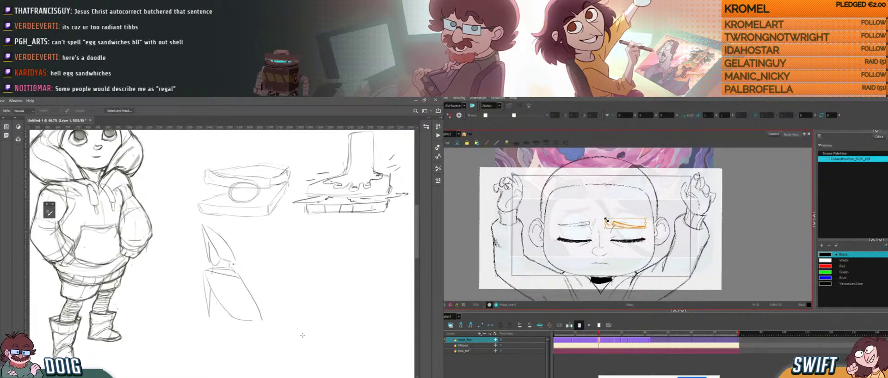
drag(181, 222, 298, 336)
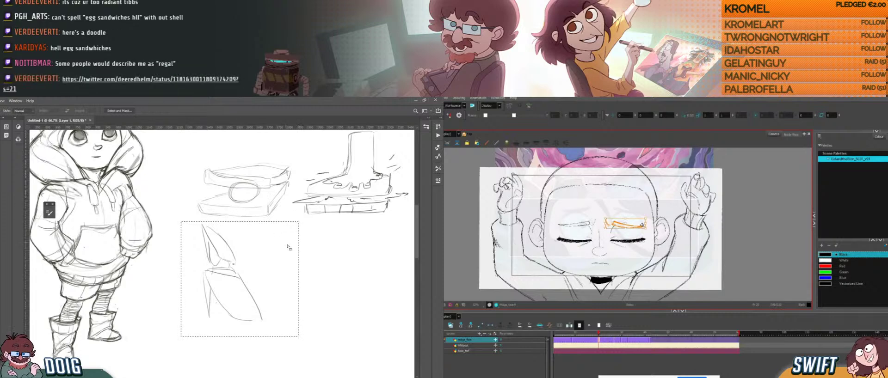
key(Delete)
key(ctrl+d)
- Adjust the left-hand eyebrow on the closed-eye drawing and compare it with the neighbouring frames
mouse_move(268, 193)
mouse_down()
mouse_move(250, 238)
mouse_move(259, 235)
mouse_move(233, 226)
mouse_move(275, 212)
mouse_up()
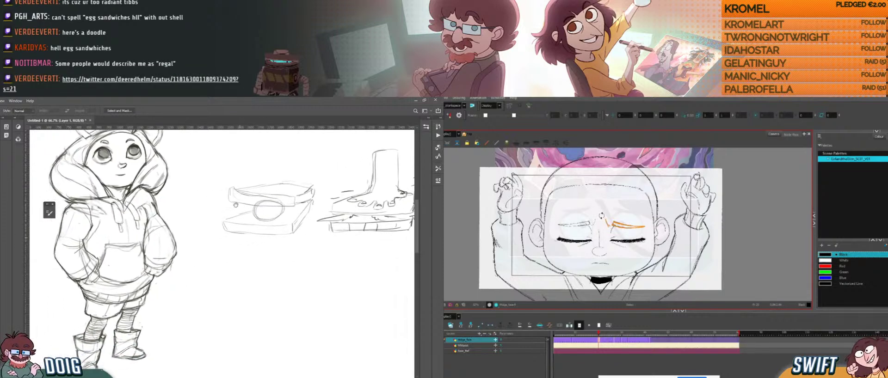
drag(213, 201, 245, 197)
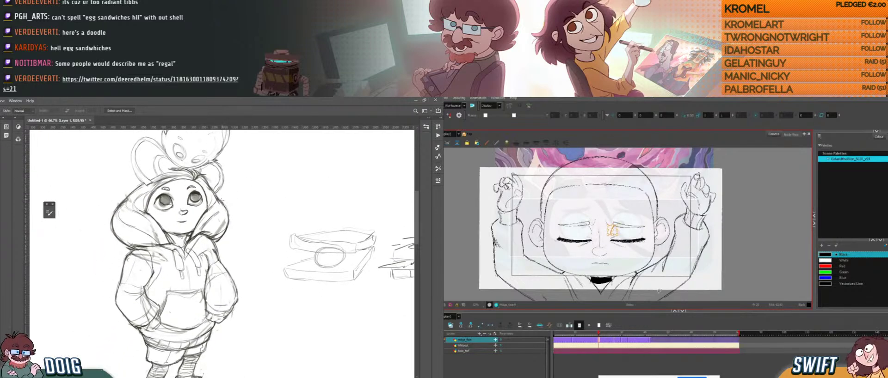
key(b)
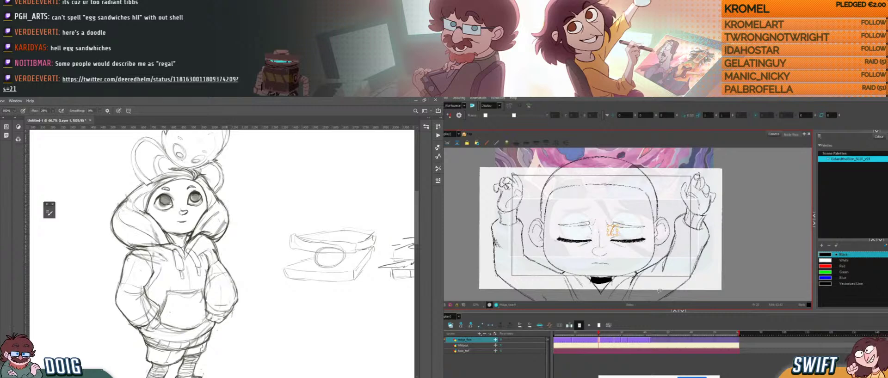
mouse_move(599, 214)
mouse_down()
mouse_move(574, 227)
mouse_move(558, 218)
mouse_move(604, 204)
mouse_up()
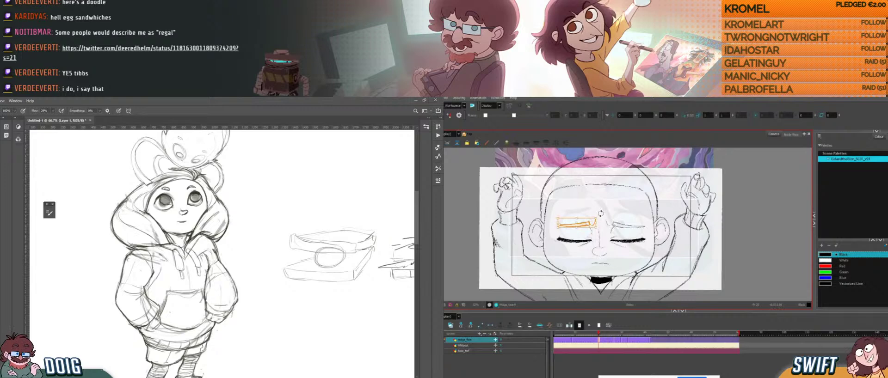
click(615, 220)
key(comma)
key(period)
key(period)
key(comma)
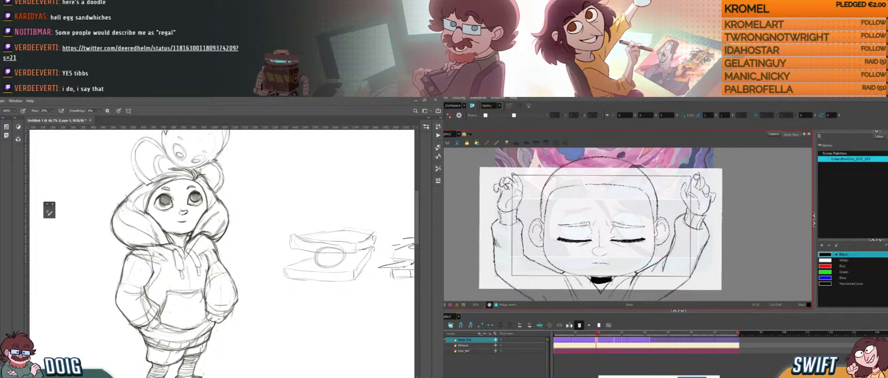
key(comma)
key(.)
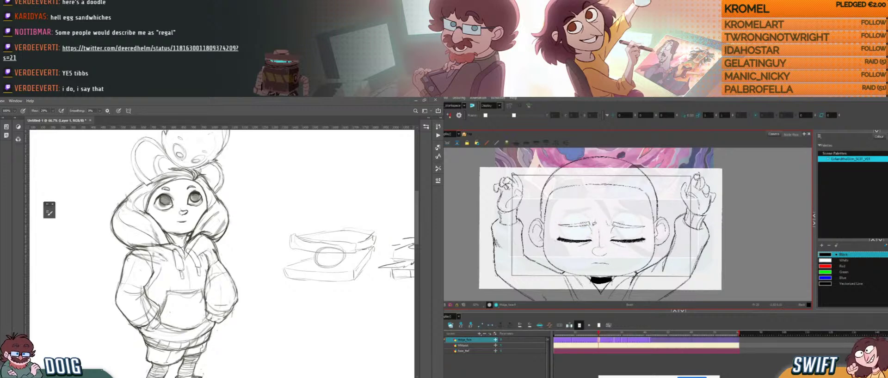
- Switch to the browser and examine the convention sketches in the Twitter thread, enlarging the inked portraits image
key(alt+Tab)
mouse_move(591, 219)
mouse_down()
mouse_move(561, 230)
mouse_move(591, 211)
mouse_up()
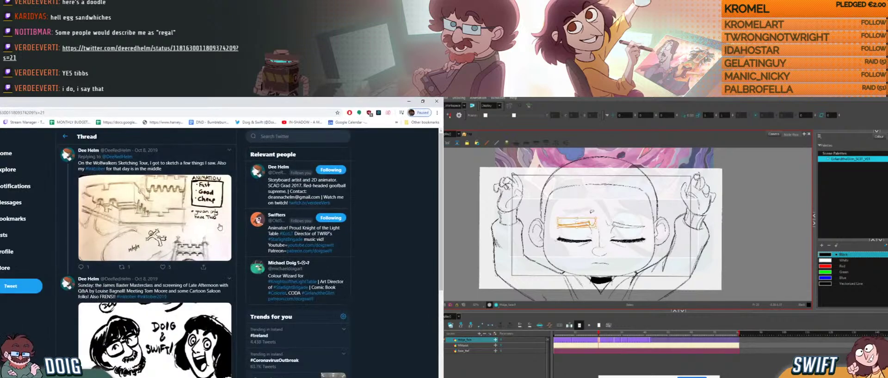
scroll(193, 244, down, 1)
scroll(192, 244, down, 1)
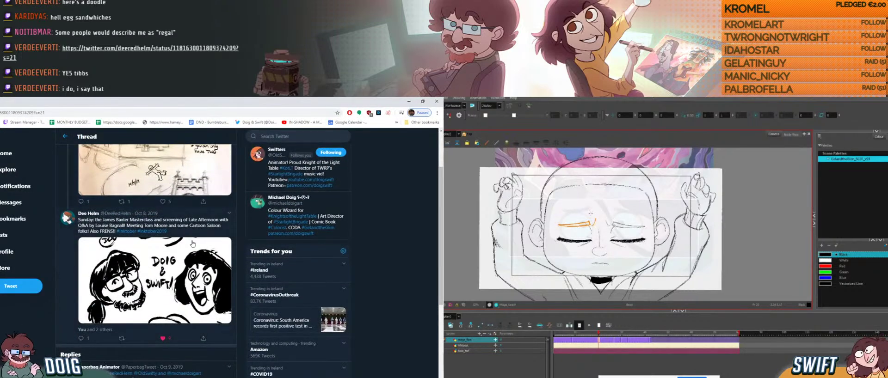
scroll(193, 244, up, 1)
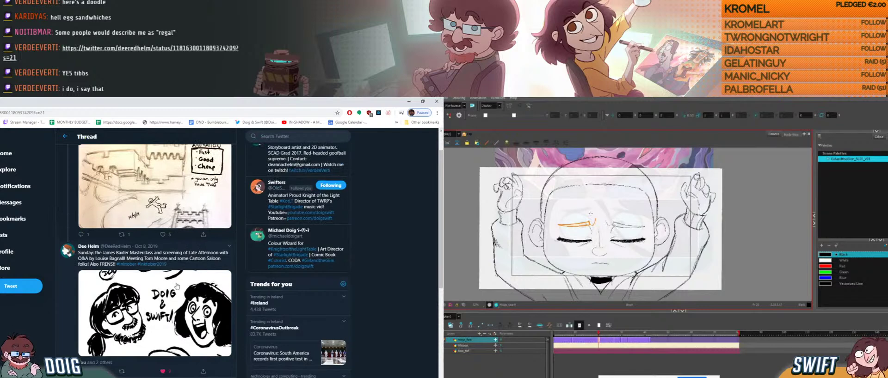
click(167, 303)
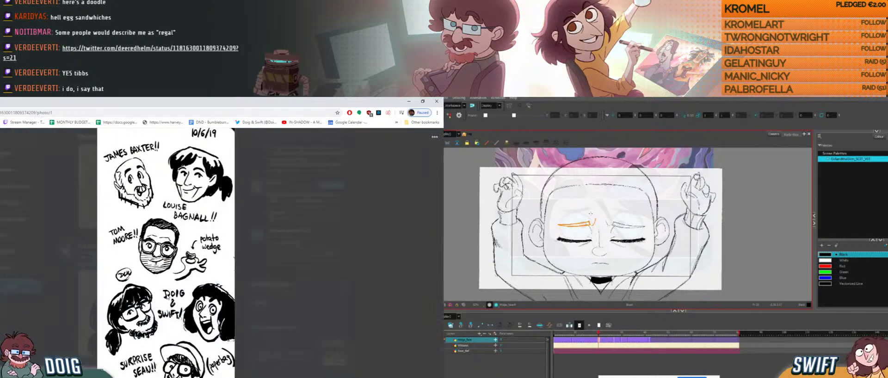
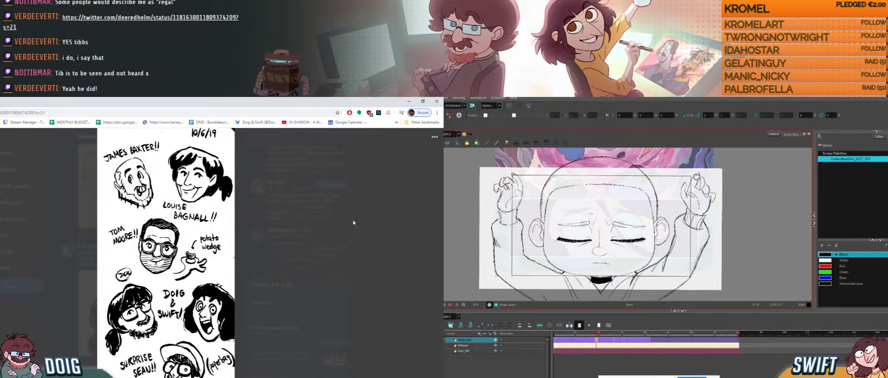
click(277, 252)
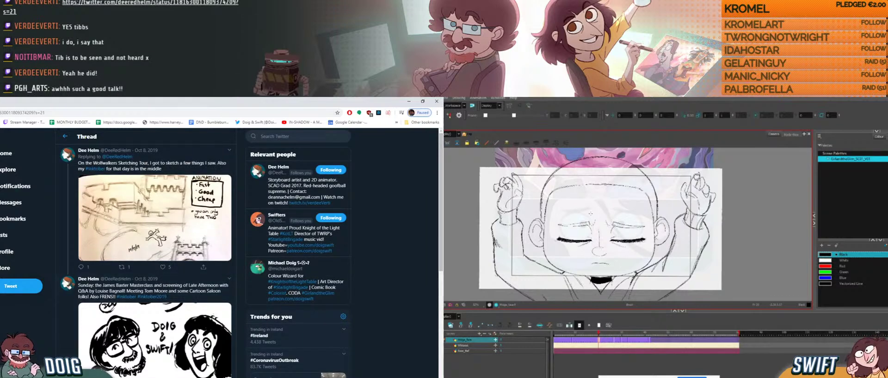
- Flip back and forth between the closed-eye drawing and its adjacent frames to compare the face
key(comma)
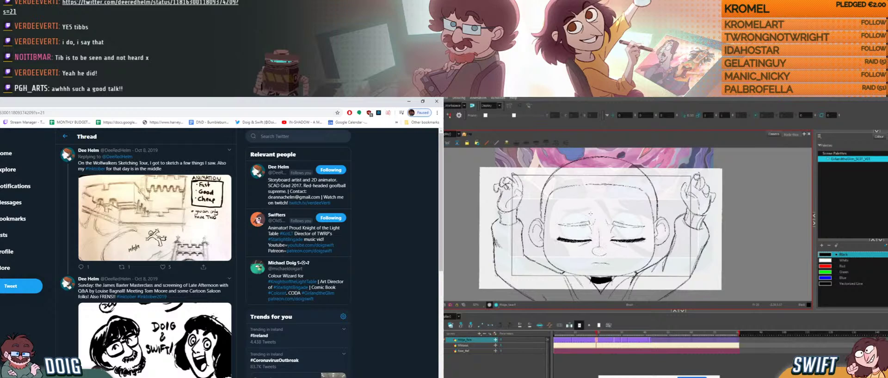
key(period)
key(comma)
key(period)
key(comma)
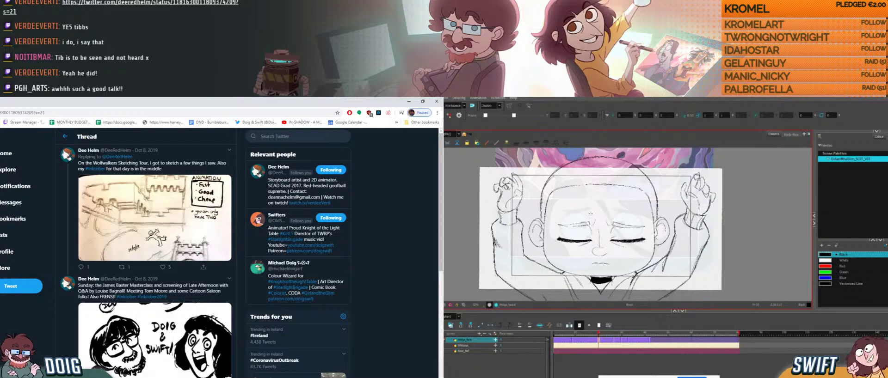
key(period)
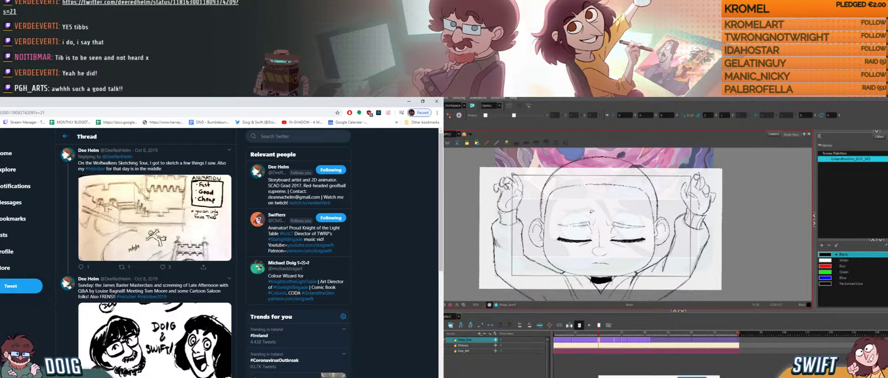
- Switch back to the sketch canvas and select the whole head with its facial features on the closed-eye drawing
key(alt+Tab)
key(alt+s)
mouse_move(630, 263)
mouse_down()
mouse_move(569, 273)
mouse_move(567, 264)
mouse_up()
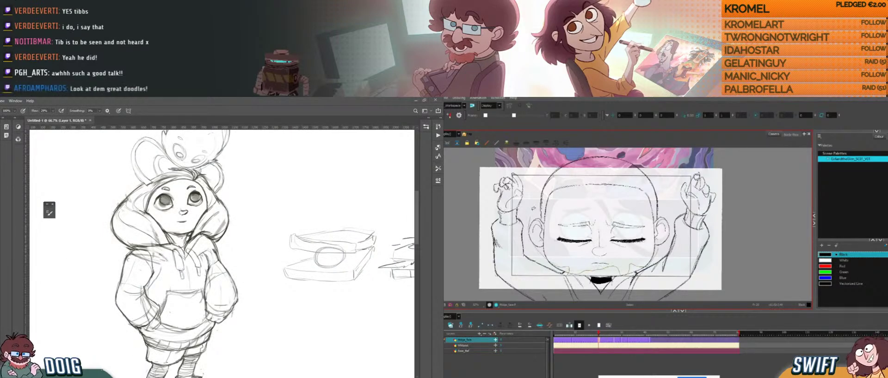
drag(665, 225, 652, 248)
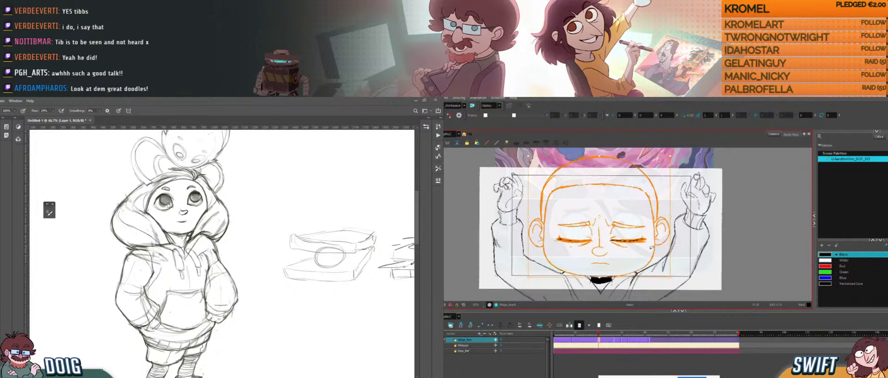
drag(190, 249, 200, 227)
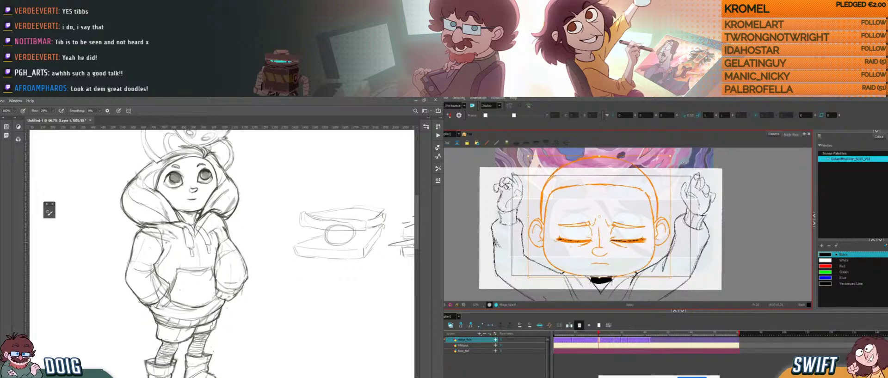
click(679, 171)
- Sketch a small bear head with round ears, dark eyes, a snout and a furry chin below the sandwiches
mouse_move(275, 233)
mouse_down()
mouse_move(222, 221)
mouse_move(181, 166)
mouse_up()
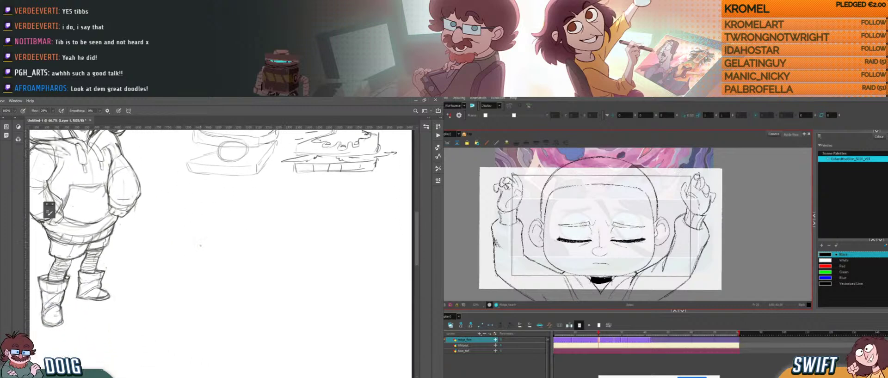
mouse_move(198, 245)
mouse_down()
mouse_move(191, 277)
mouse_move(203, 290)
mouse_move(224, 244)
mouse_move(221, 279)
mouse_up()
mouse_move(202, 231)
mouse_down()
mouse_move(192, 240)
mouse_move(208, 225)
mouse_move(232, 248)
mouse_move(235, 232)
mouse_move(226, 239)
mouse_up()
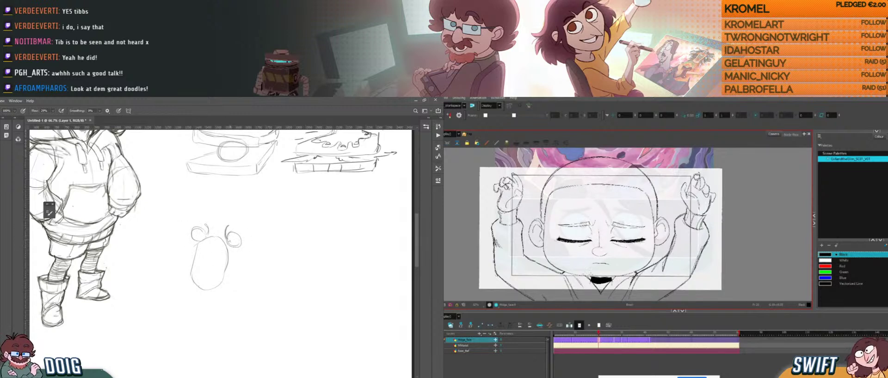
mouse_move(209, 265)
mouse_down()
mouse_move(206, 278)
mouse_move(203, 250)
mouse_move(220, 253)
mouse_move(214, 258)
mouse_up()
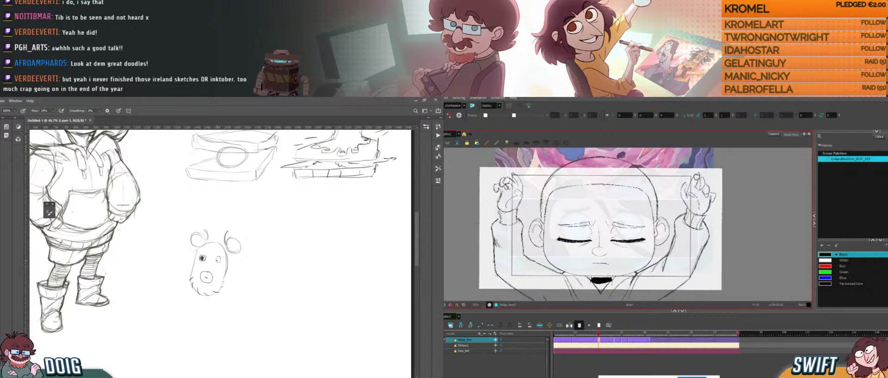
drag(205, 263, 212, 266)
mouse_move(207, 277)
mouse_down()
mouse_move(211, 244)
mouse_move(227, 259)
mouse_move(232, 243)
mouse_up()
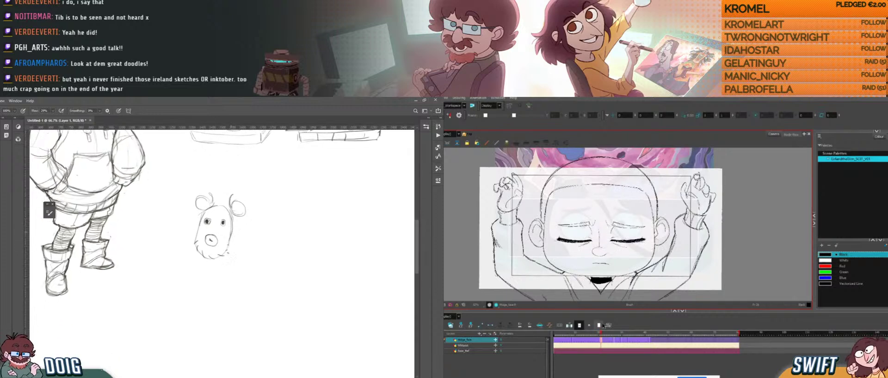
- Scrub back through the closed-eye frames and select each eyebrow with its closed eye on the following drawing
click(597, 333)
mouse_move(597, 334)
mouse_down()
mouse_move(548, 332)
mouse_move(616, 333)
mouse_move(571, 334)
mouse_move(582, 334)
mouse_up()
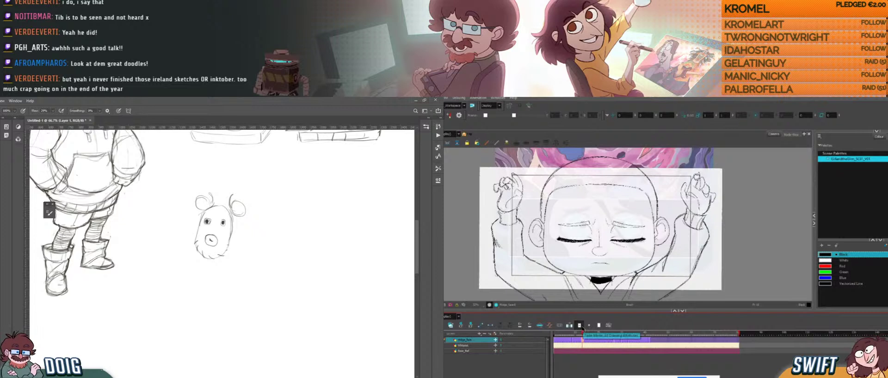
click(601, 338)
key(alt+s)
mouse_move(625, 215)
mouse_down()
mouse_move(651, 231)
mouse_move(640, 215)
mouse_move(648, 249)
mouse_up()
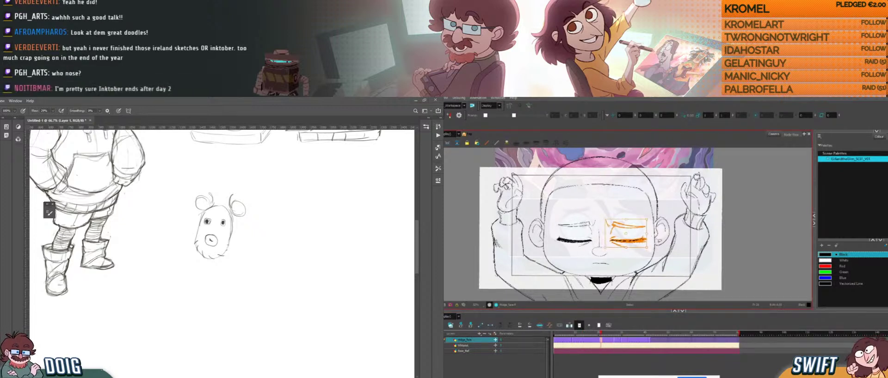
mouse_move(594, 214)
mouse_down()
mouse_move(556, 227)
mouse_move(591, 246)
mouse_move(557, 245)
mouse_up()
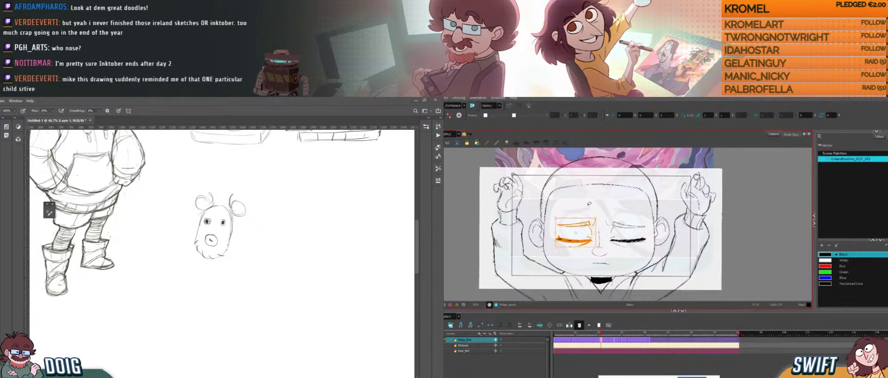
- Deselect the eyebrow and closed eye, and play the blink animation from the first frame
key(alt+b)
click(600, 334)
drag(600, 335, 551, 343)
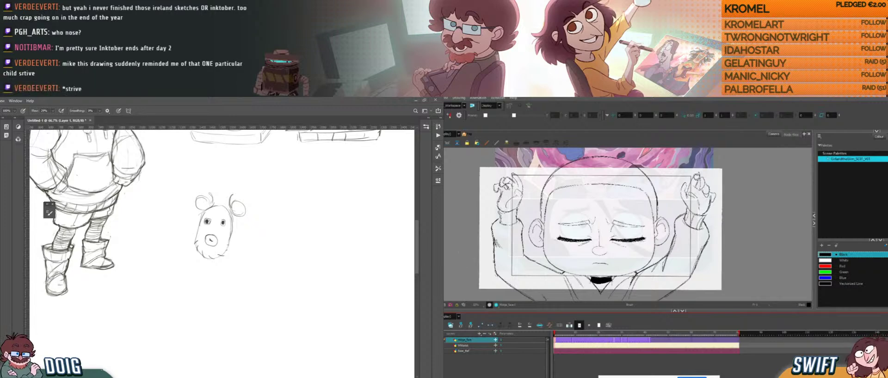
key(Return)
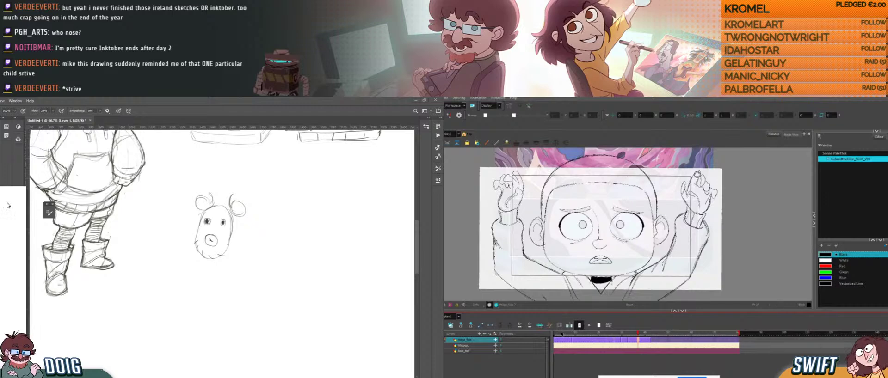
- Switch to the browser's Paperbag Animator image results and view the cartoon face with two hair buns on green
drag(0, 199, 205, 140)
key(shift+comma)
double_click(205, 141)
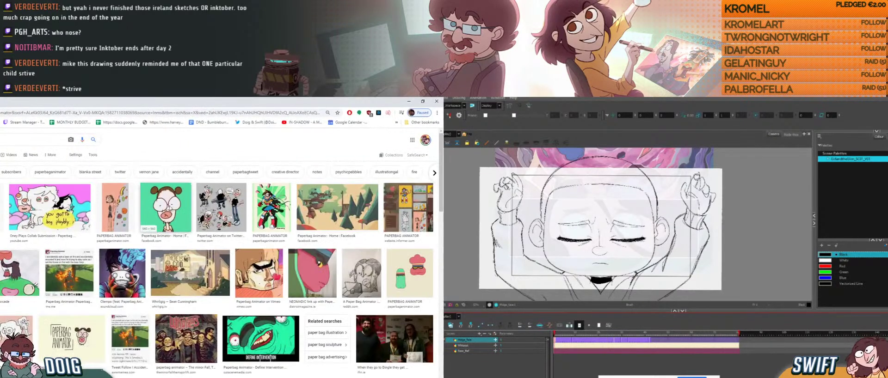
click(171, 209)
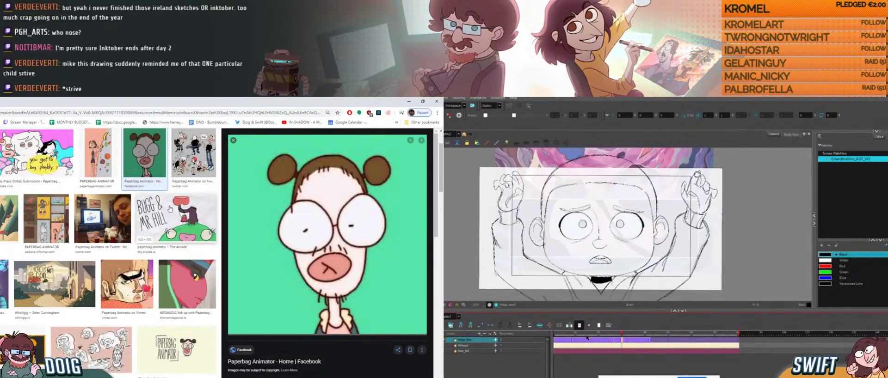
- Shorten the exposure of the closed-eye drawing by a few frames
key(minus)
key(minus)
key(minus)
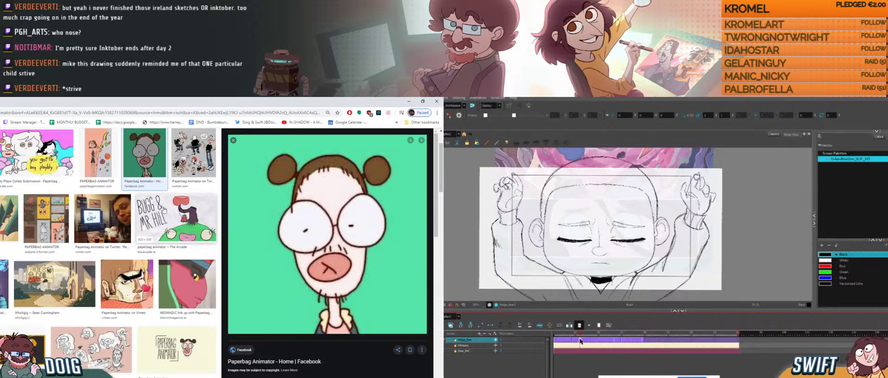
- Look at the long-haired cartoon portrait in the image results and return to the sketch canvas
click(2, 215)
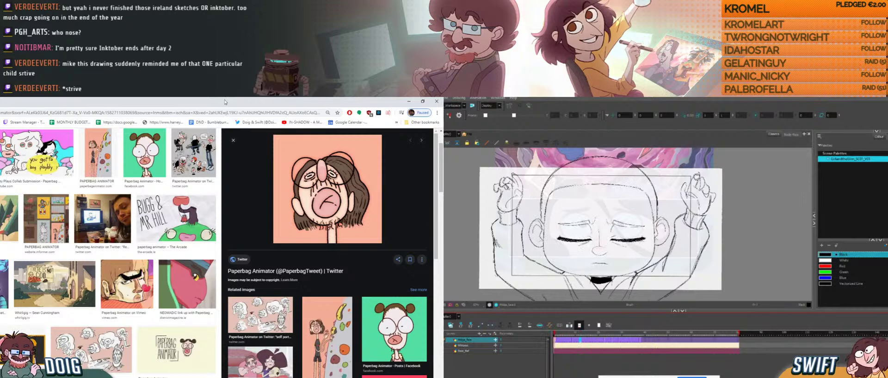
click(409, 101)
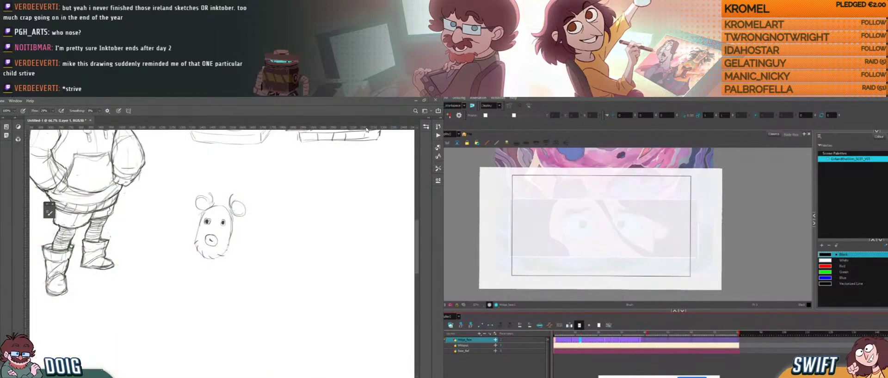
- Extend the final open-eye drawing's exposure further along the timeline, and give the bear head large round eyes with pupils
drag(641, 342, 692, 341)
drag(201, 218, 208, 227)
click(640, 335)
drag(640, 334, 554, 334)
mouse_move(227, 215)
mouse_down()
mouse_move(232, 225)
mouse_move(224, 214)
mouse_move(206, 224)
mouse_move(219, 224)
mouse_up()
scroll(206, 219, down, 2)
click(567, 334)
mouse_move(214, 188)
mouse_down()
mouse_move(206, 228)
mouse_move(225, 232)
mouse_up()
key(e)
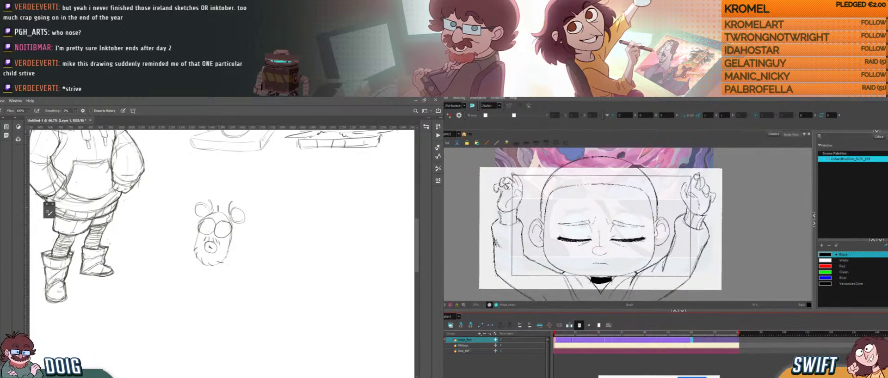
key(b)
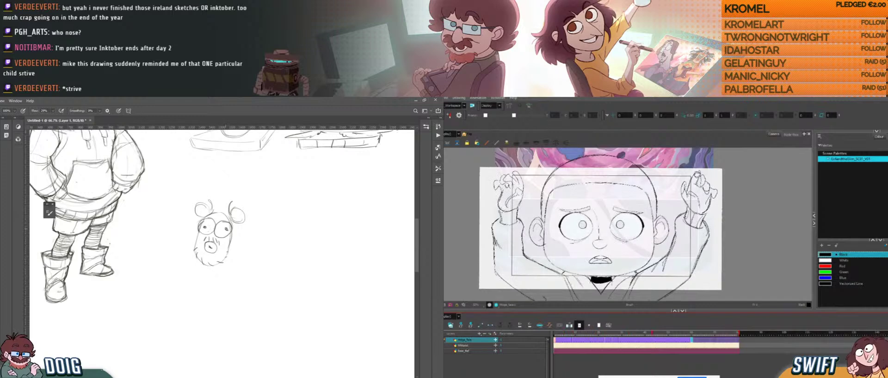
- Undo the pupil strokes and redraw the pupils in the bear's round eyes, scrubbing through the lengthened blink animation
scroll(187, 245, up, 1)
key(ctrl+z)
key(ctrl+z)
click(555, 333)
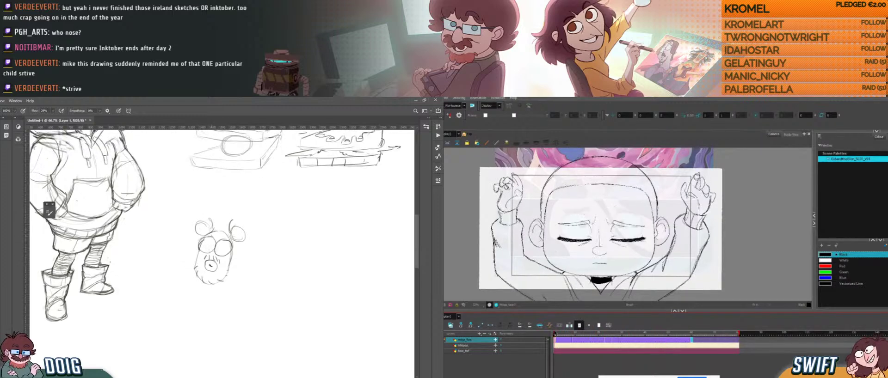
drag(555, 334, 629, 338)
drag(206, 245, 207, 248)
mouse_move(629, 338)
mouse_down()
mouse_move(668, 337)
mouse_move(555, 332)
mouse_up()
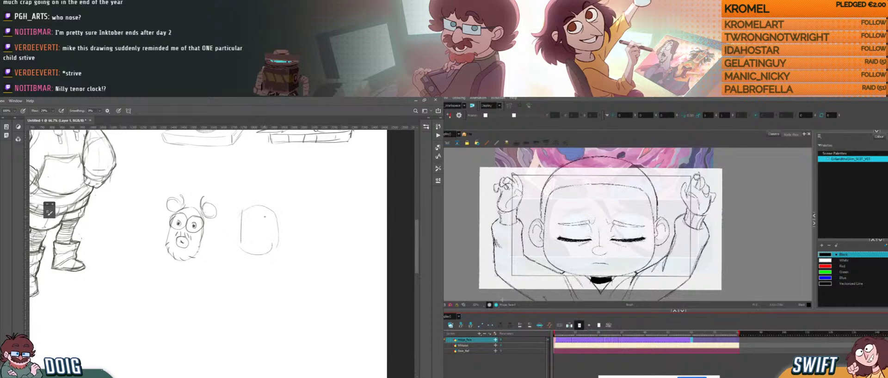
- Sketch a second bear head with crossing eyes, an open mouth and round ears beside the first, and mask the animation view to the camera frame
drag(265, 217, 262, 236)
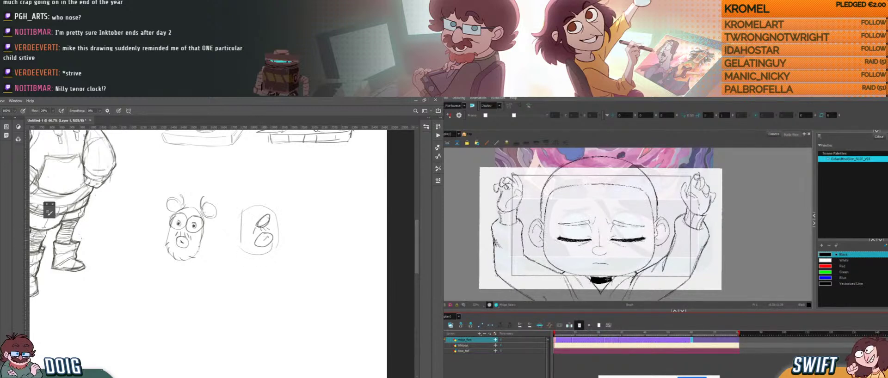
click(450, 304)
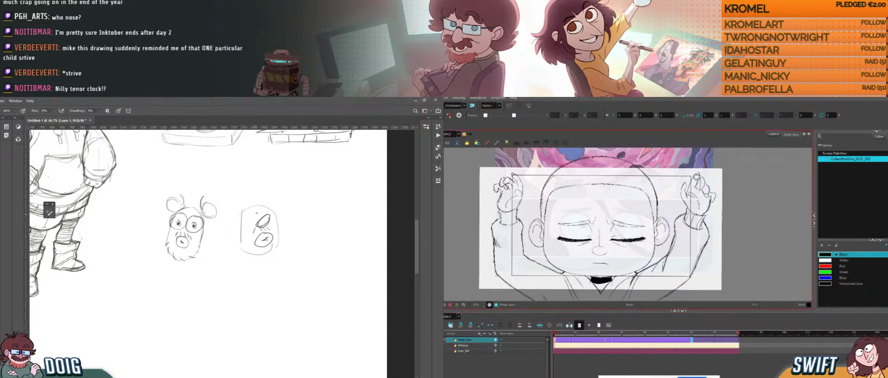
mouse_move(245, 216)
mouse_down()
mouse_move(255, 226)
mouse_move(242, 222)
mouse_move(268, 211)
mouse_move(248, 211)
mouse_move(275, 196)
mouse_move(276, 208)
mouse_up()
scroll(641, 262, up, 1)
scroll(605, 268, down, 2)
- Add a camera layer with a parent peg to the scene, and shade the second bear head's outline
click(479, 334)
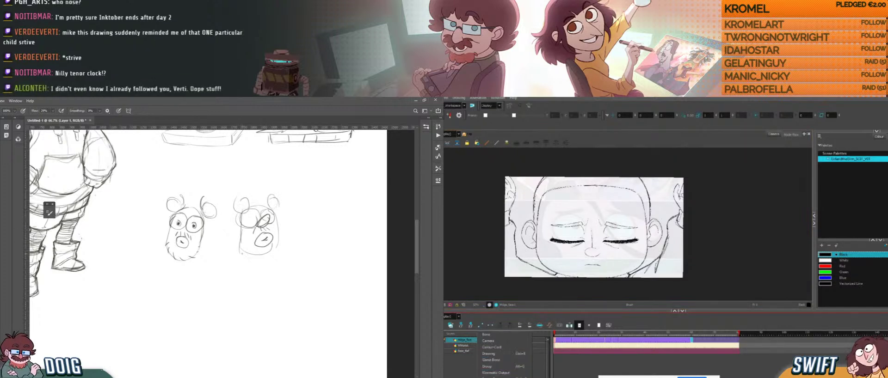
click(496, 346)
drag(280, 246, 272, 257)
click(495, 334)
drag(211, 207, 245, 228)
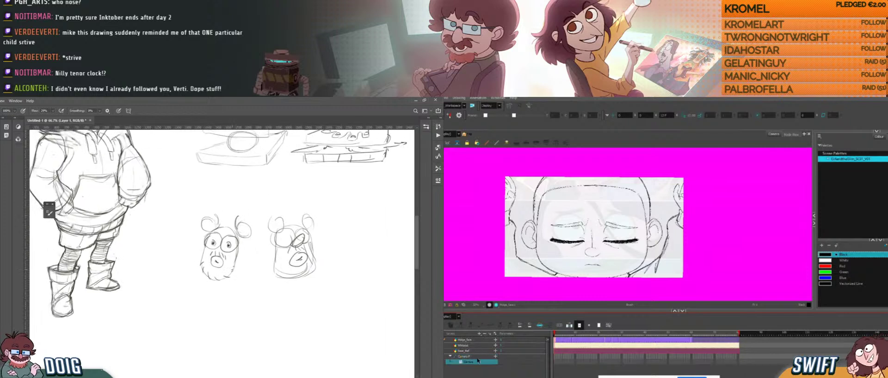
- Select the camera peg's first frame and scale the camera frame inward to move closer to the face
click(555, 359)
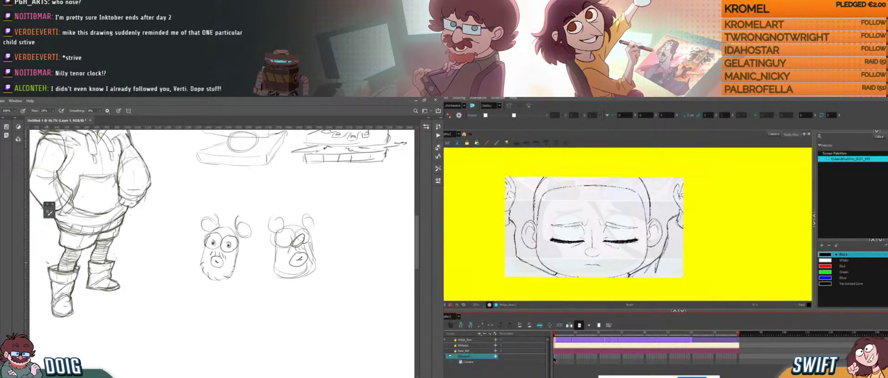
click(737, 358)
click(555, 359)
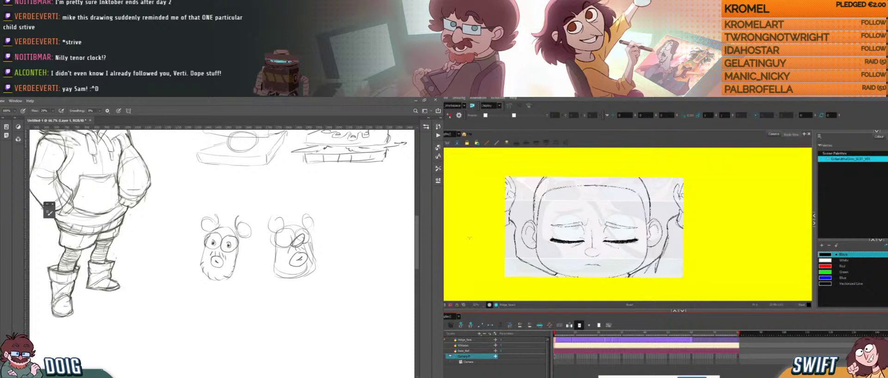
key(shift+t)
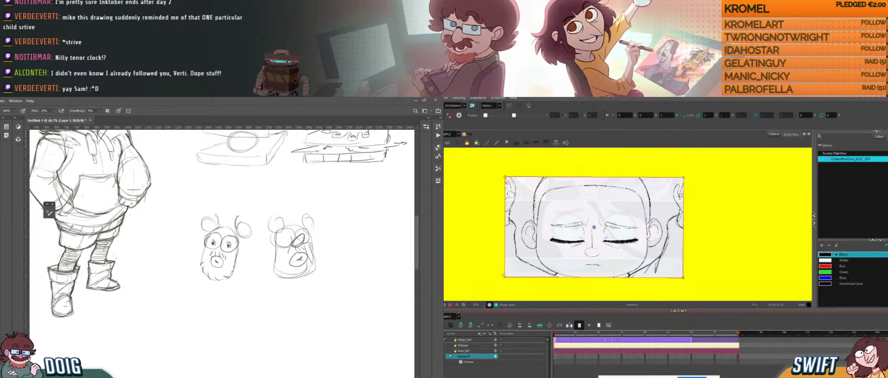
drag(505, 276, 527, 262)
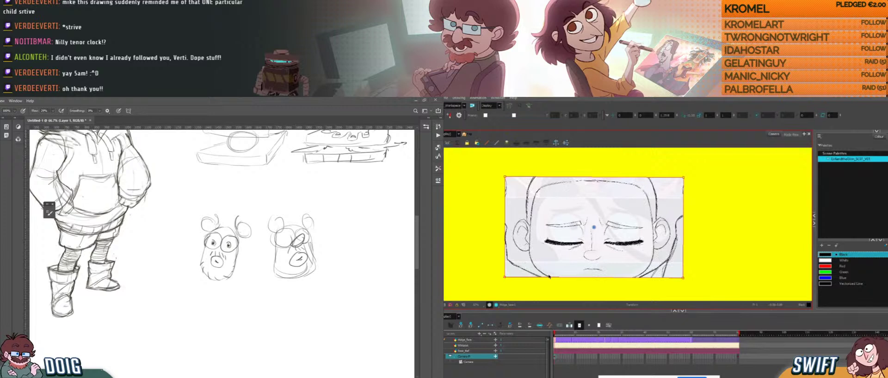
- Scale the camera frame slightly outward on the camera peg's last frame
click(737, 358)
click(504, 277)
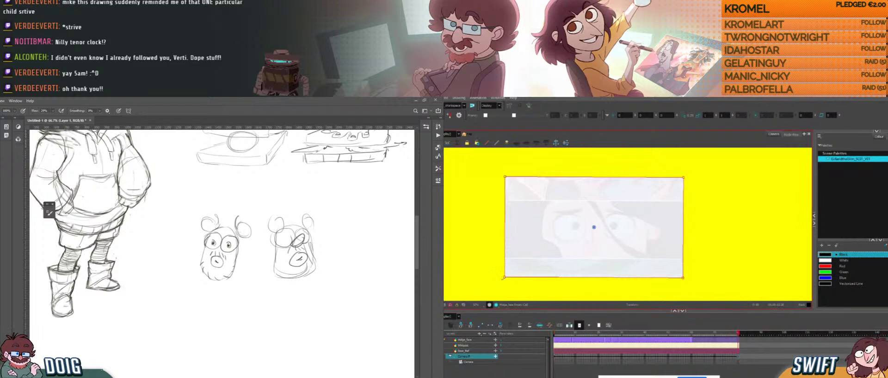
drag(498, 282, 498, 285)
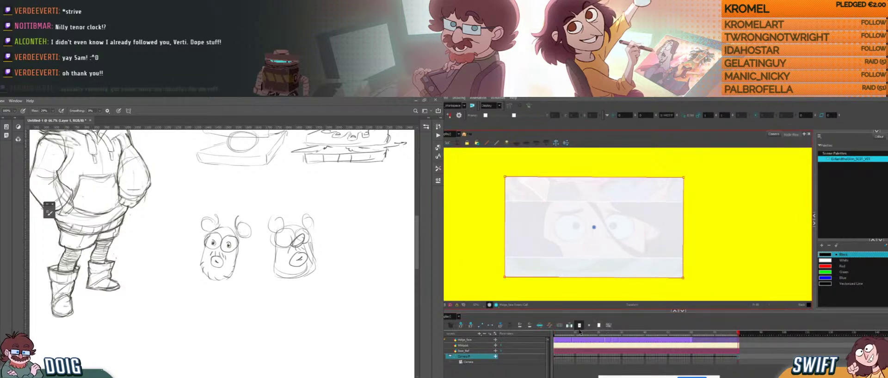
- Return to the first frame and play back the animated camera move over the blink
click(575, 333)
drag(575, 333, 555, 333)
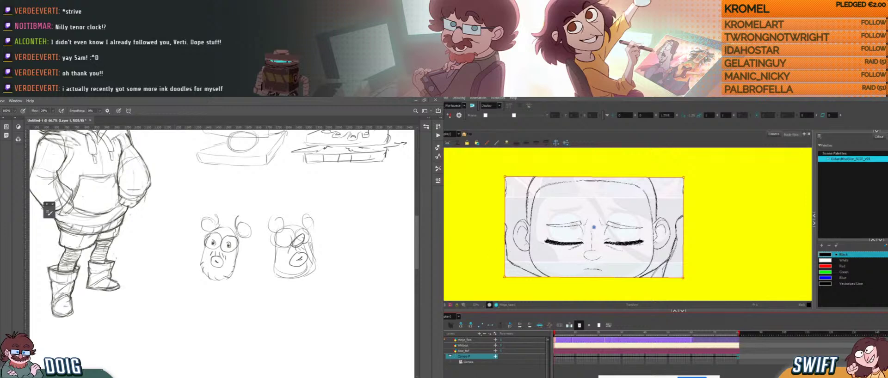
key(shift+Return)
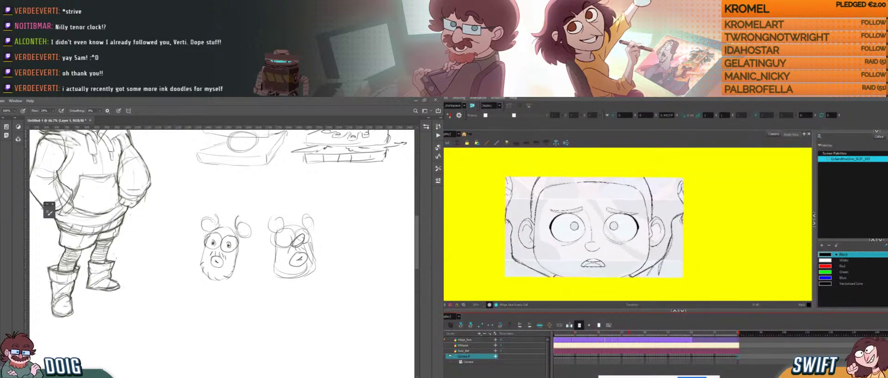
key(Return)
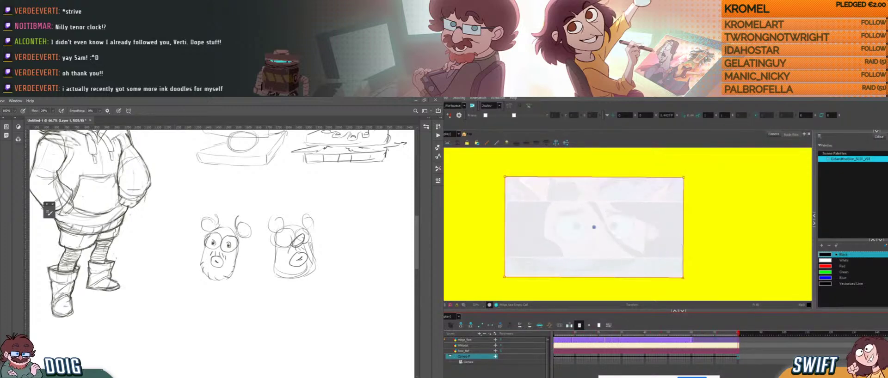
key(Return)
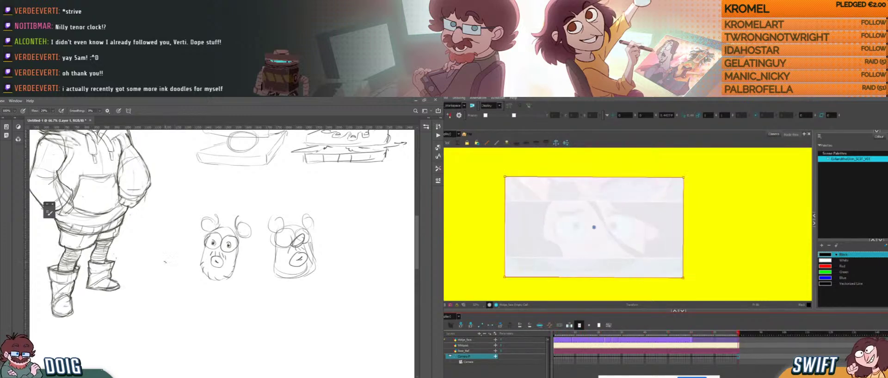
key(Return)
- View the full hooded character with the surrounding doodles, and replay the camera move from the first frame
drag(94, 175, 170, 245)
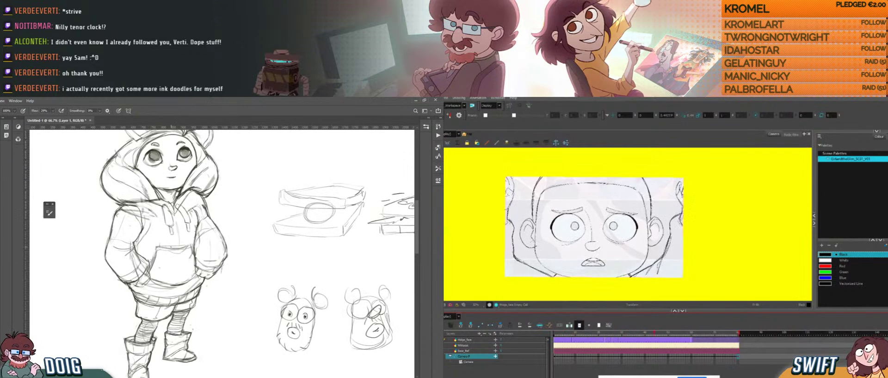
key(ctrl+minus)
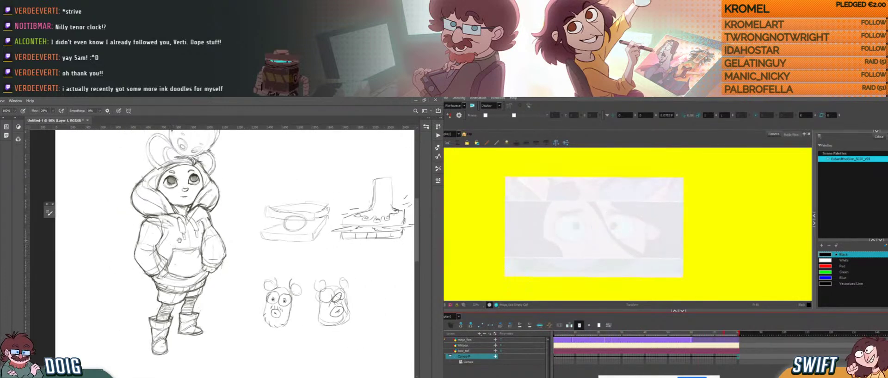
drag(192, 236, 179, 259)
key(Return)
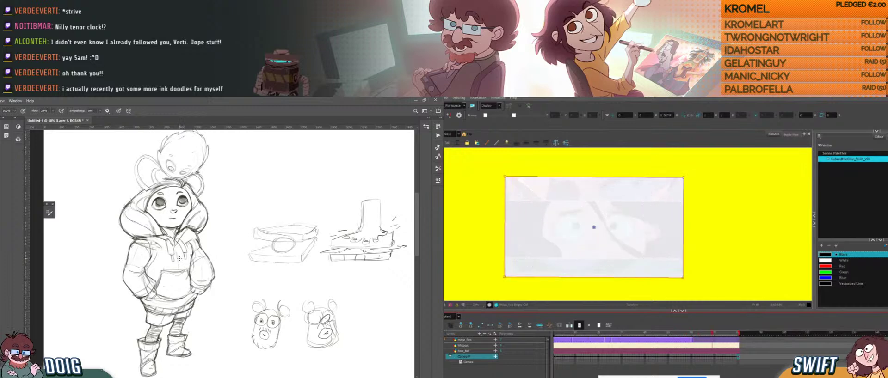
drag(712, 333, 567, 329)
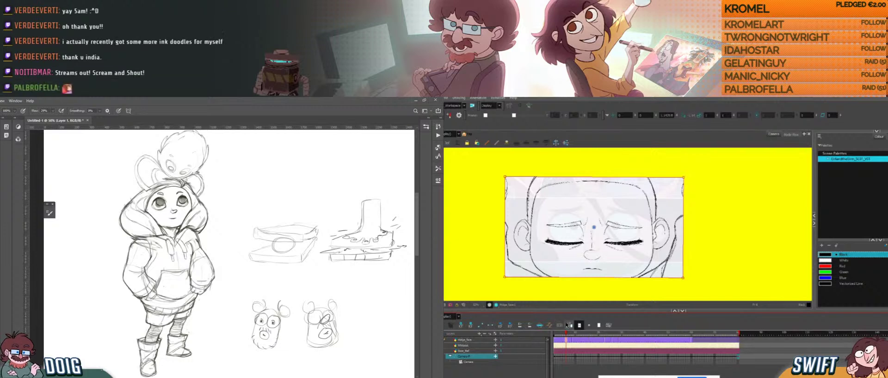
drag(566, 332, 553, 332)
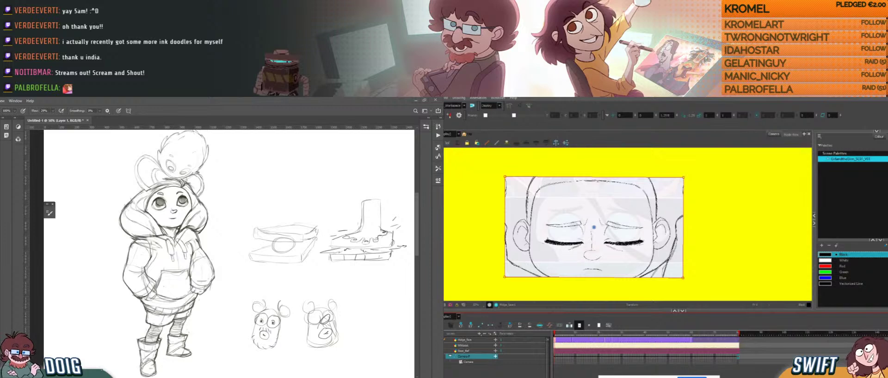
key(Return)
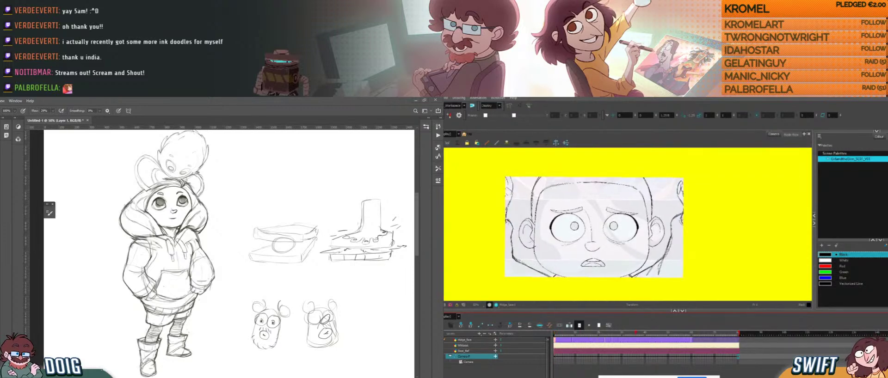